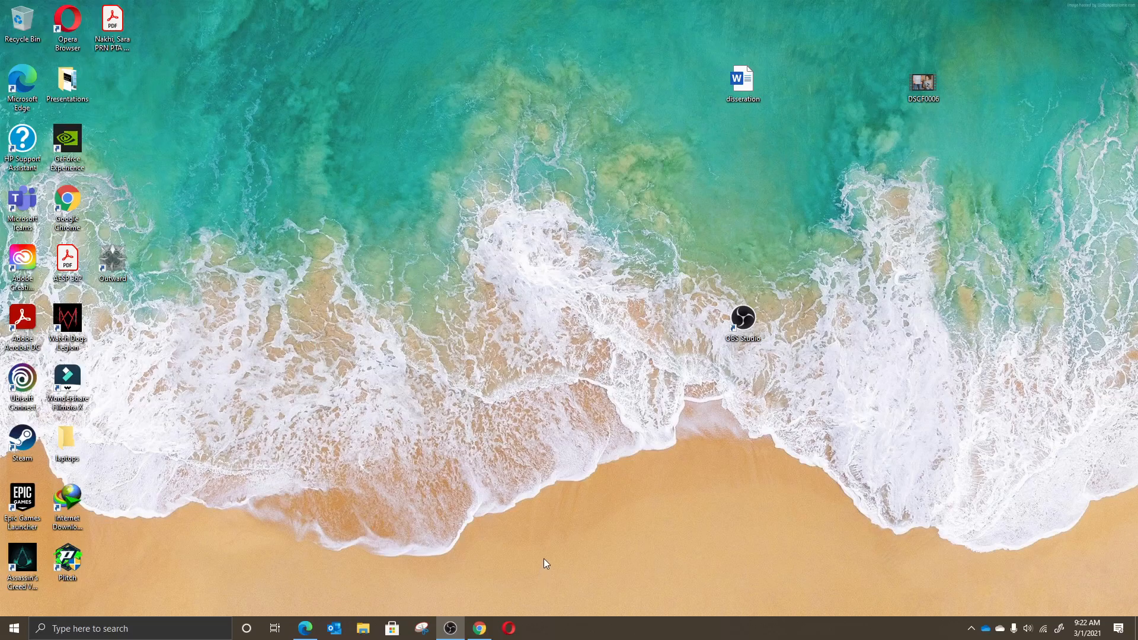
# - Switch to Chrome and search the web for "uiuc airfoil database"
pyautogui.click(480, 628)
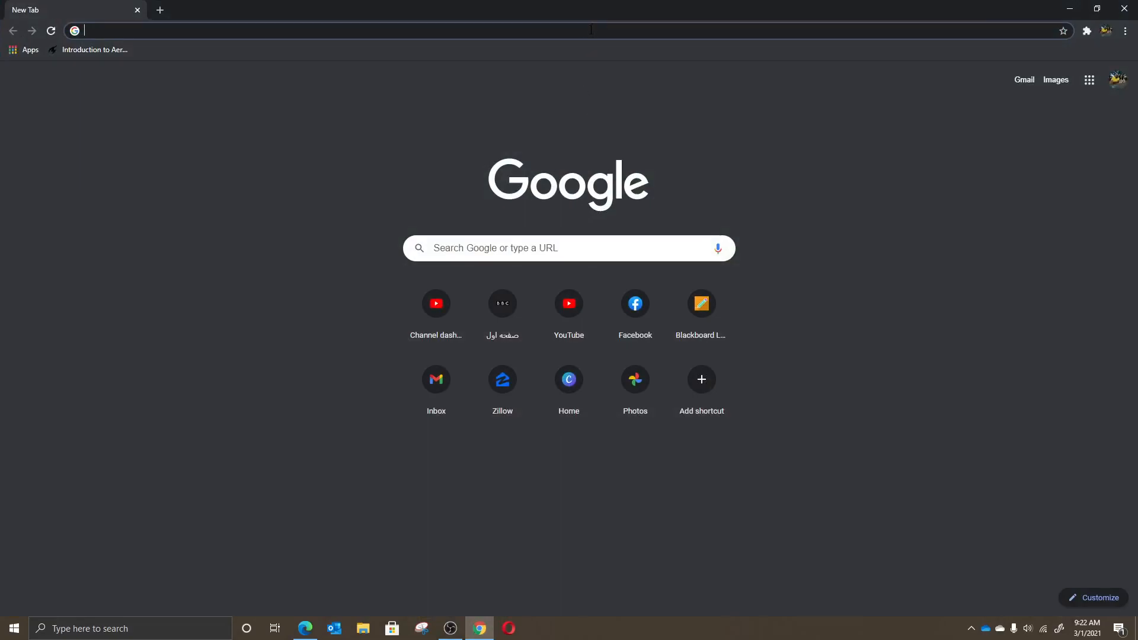
pyautogui.write('uius')
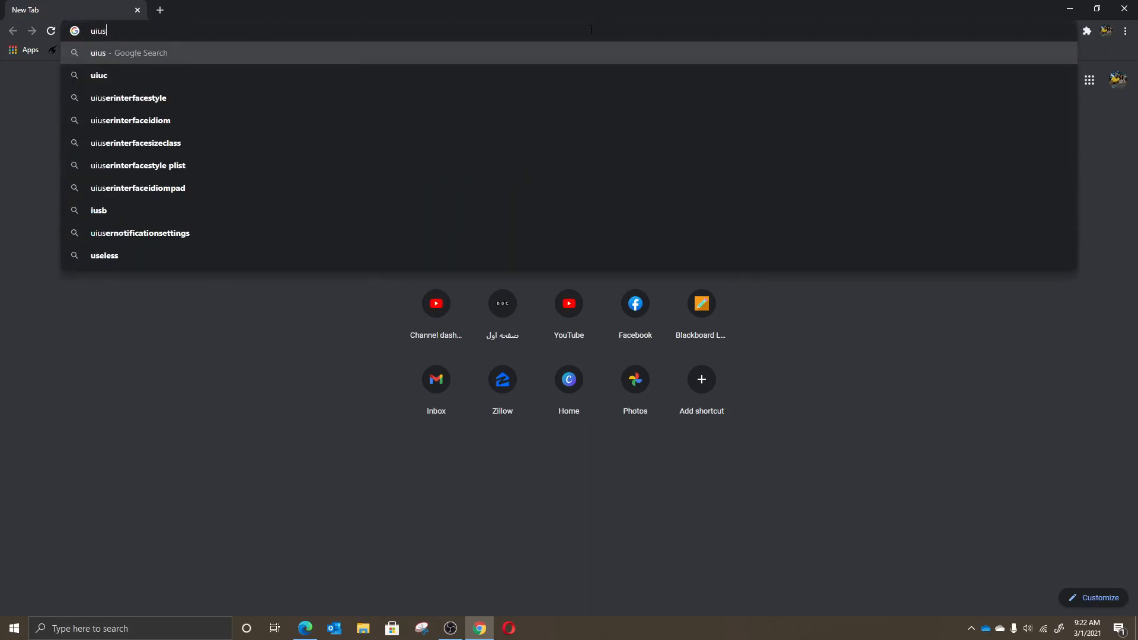
pyautogui.press('BackSpace')
pyautogui.write('c ')
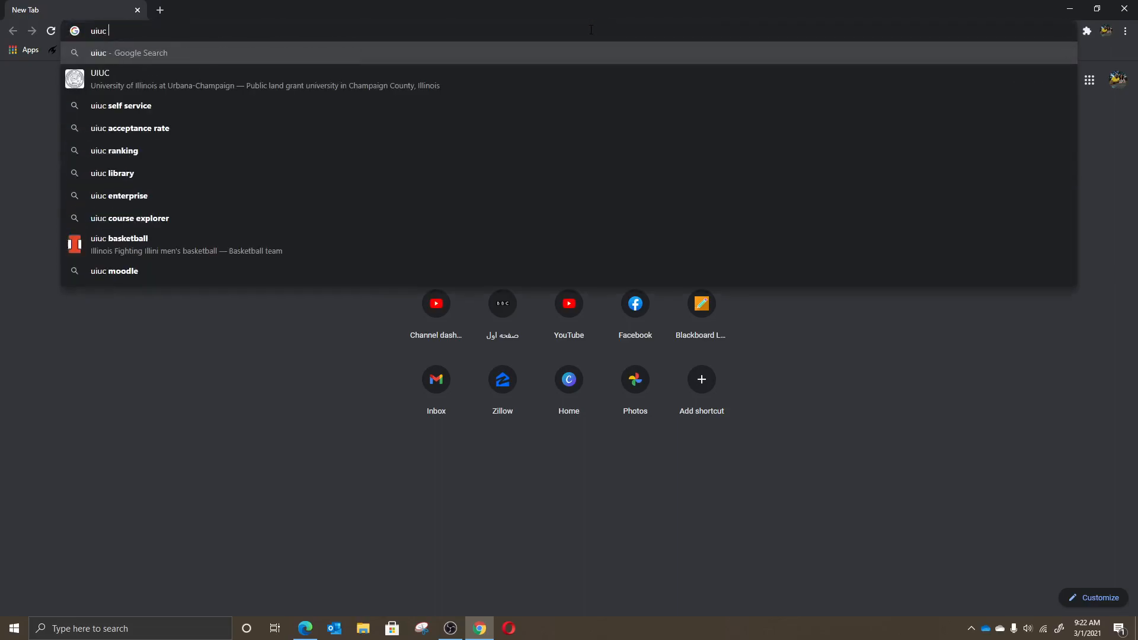
pyautogui.write('airofil')
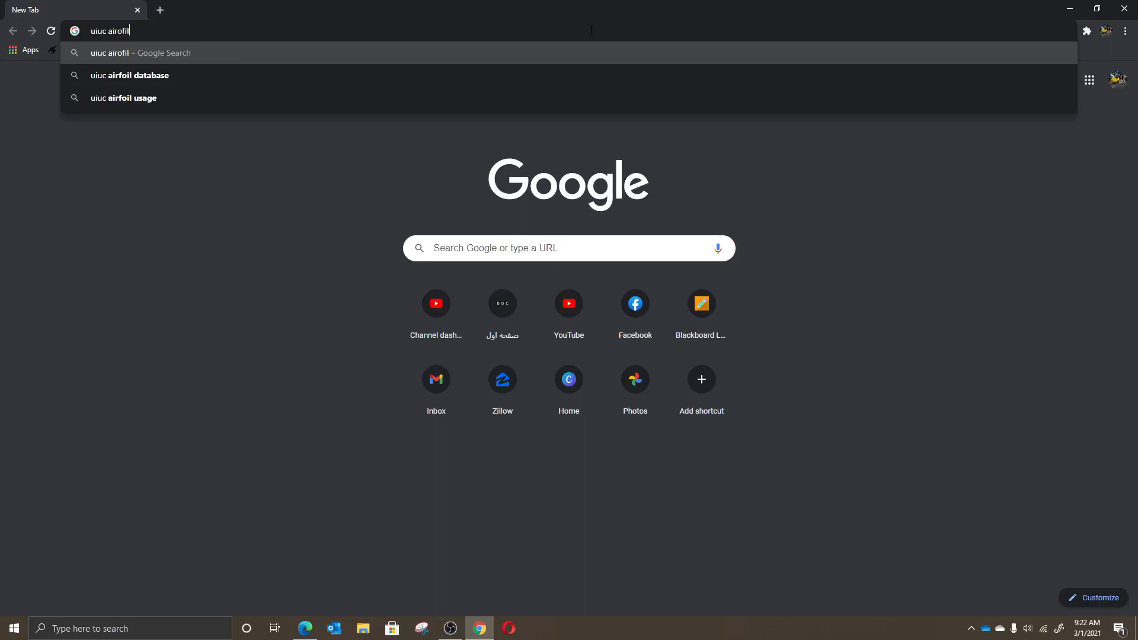
pyautogui.press('BackSpace')
pyautogui.press('BackSpace')
pyautogui.press('BackSpace')
pyautogui.press('BackSpace')
pyautogui.press('BackSpace')
pyautogui.write('rfo')
pyautogui.press('Return')
# - Open the UIUC Airfoil Data Site in a new tab and look through its list of airfoil coordinate files
pyautogui.rightClick(363, 166)
pyautogui.click(383, 173)
pyautogui.click(213, 10)
pyautogui.scroll(-2, 520, 401)
pyautogui.scroll(-20, 520, 402)
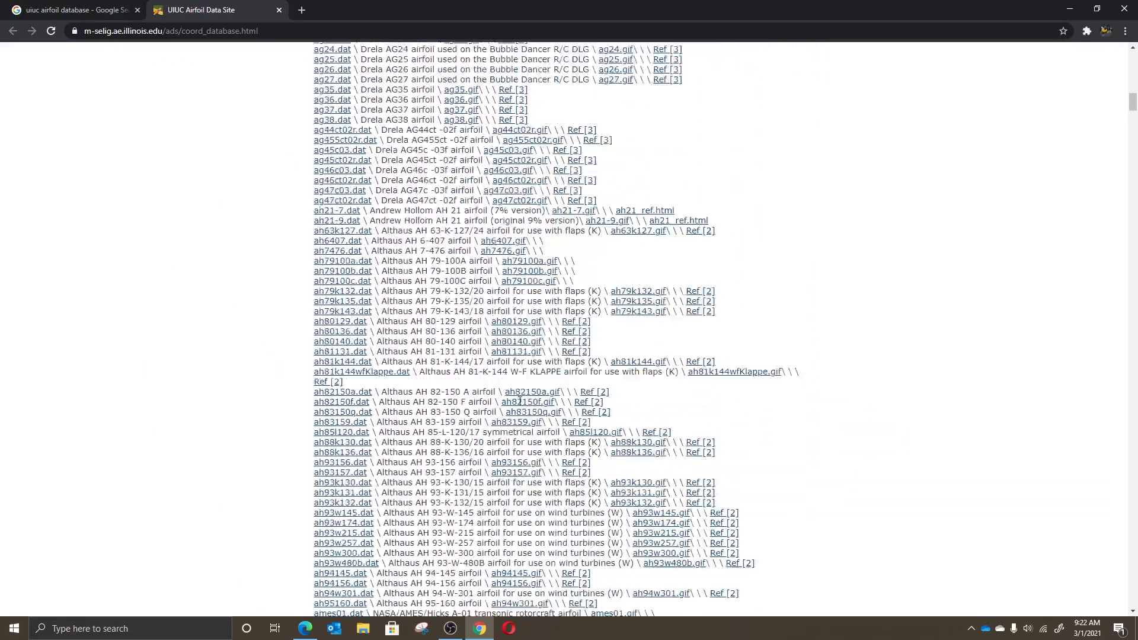
pyautogui.scroll(-20, 520, 401)
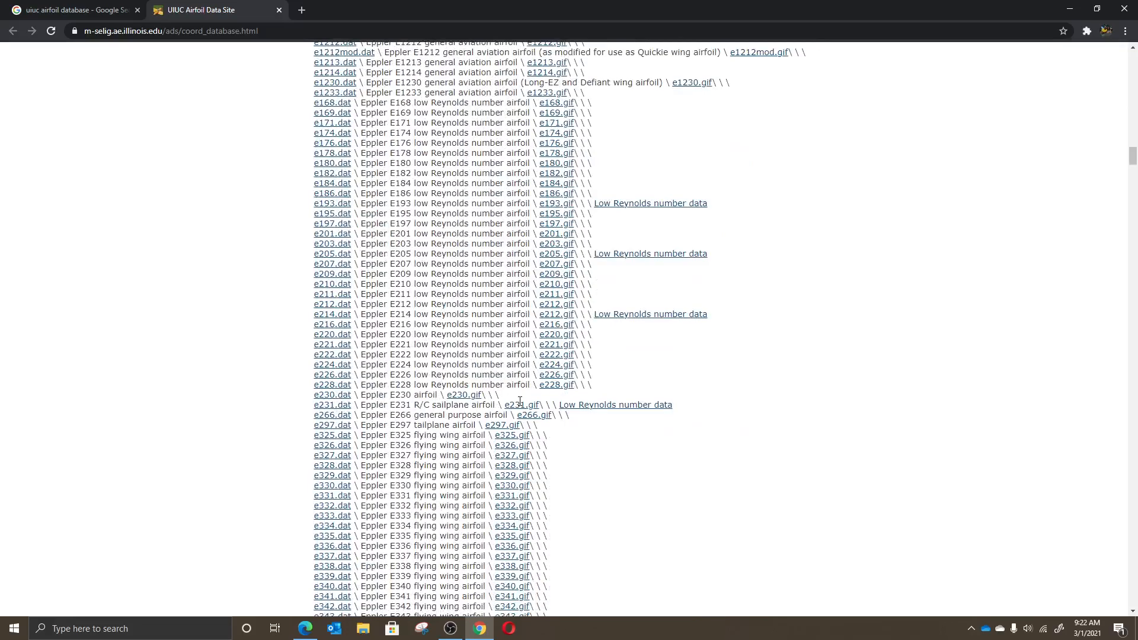
pyautogui.scroll(-20, 520, 403)
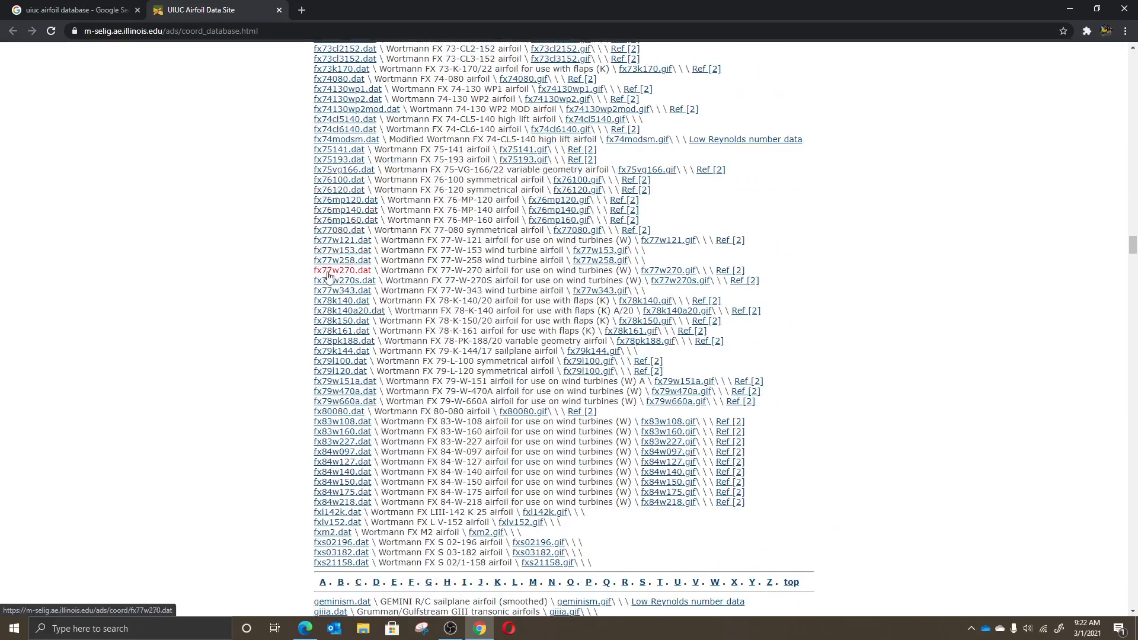
pyautogui.scroll(-2, 312, 342)
pyautogui.scroll(-20, 313, 342)
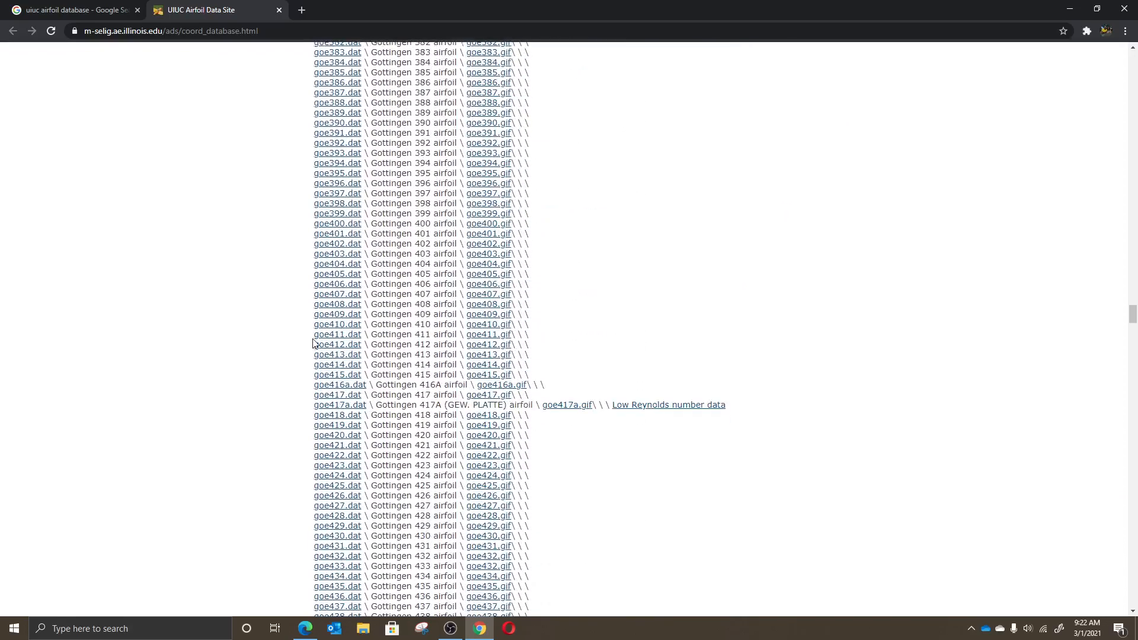
pyautogui.scroll(-10, 313, 343)
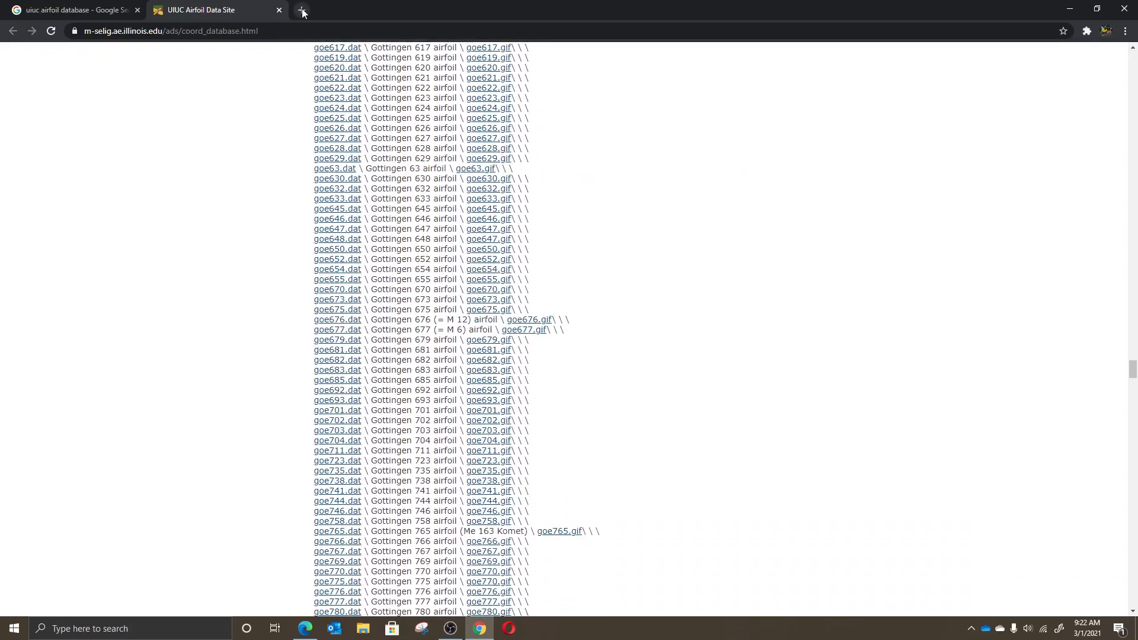
# - Search for "airfoil tools" in a new tab and open the NACA 4 digit airfoil generator on airfoiltools.com
pyautogui.click(302, 10)
pyautogui.write('air')
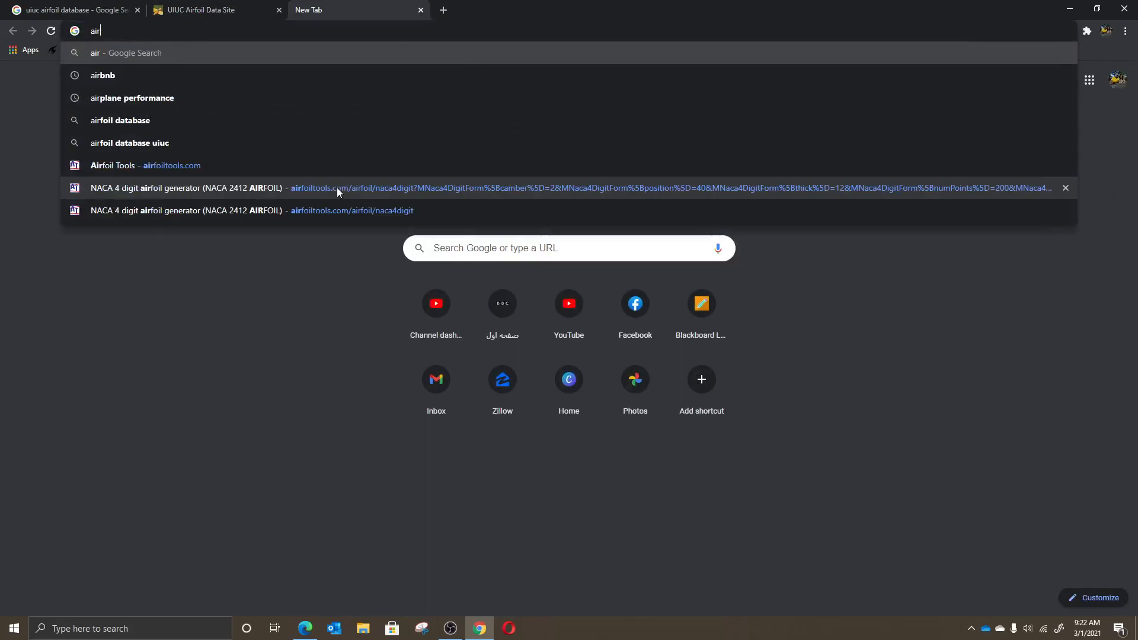
pyautogui.write('foil t')
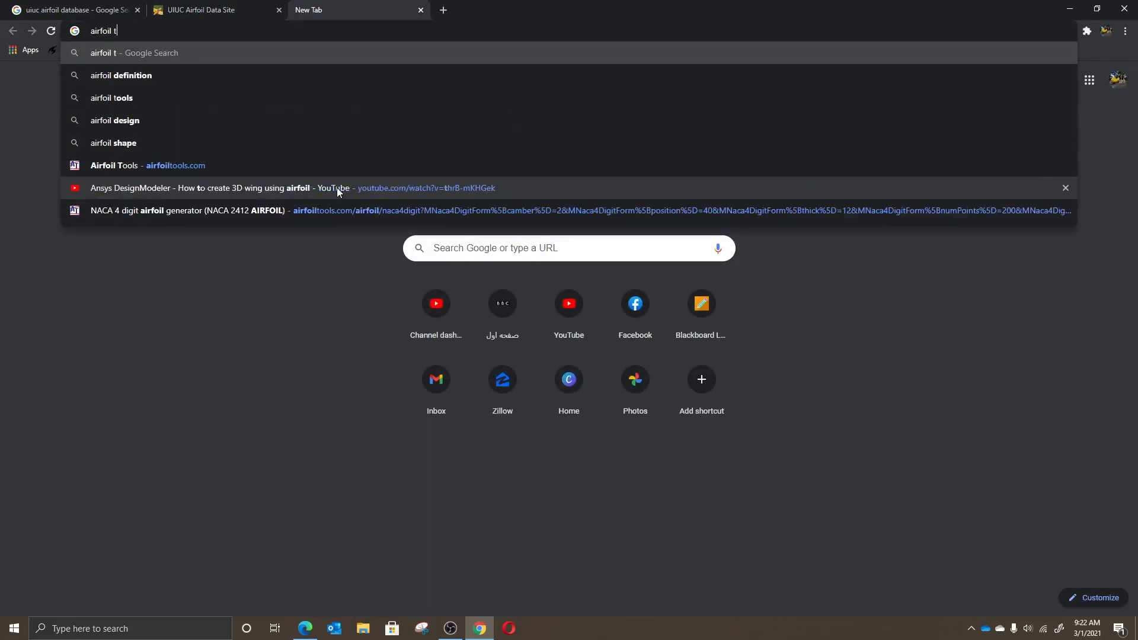
pyautogui.write('ools')
pyautogui.press('Return')
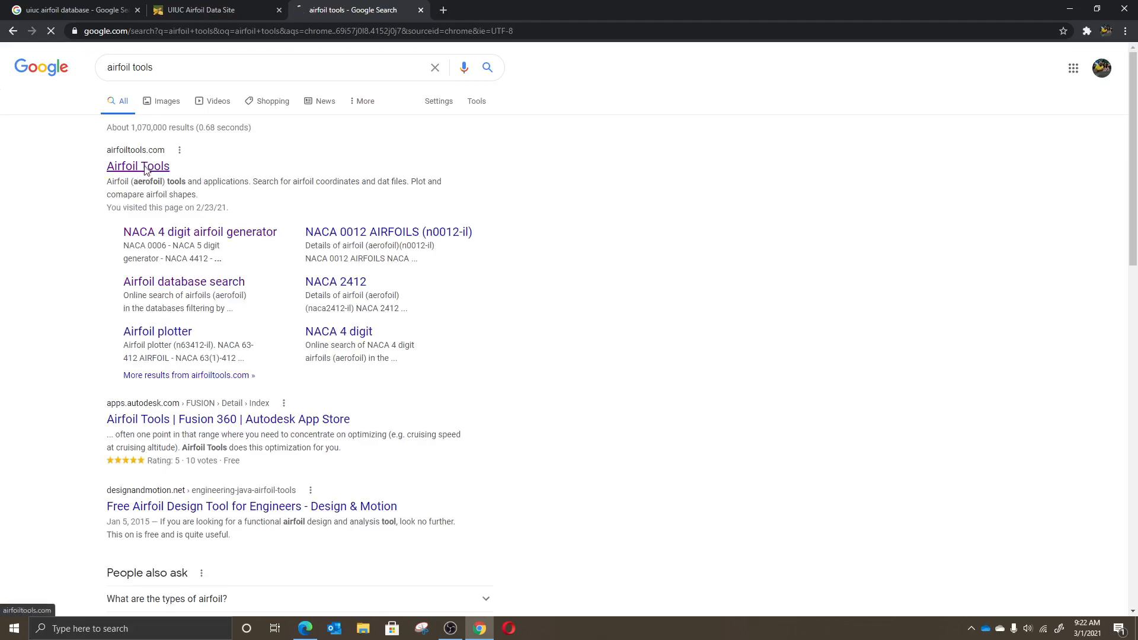
pyautogui.click(144, 171)
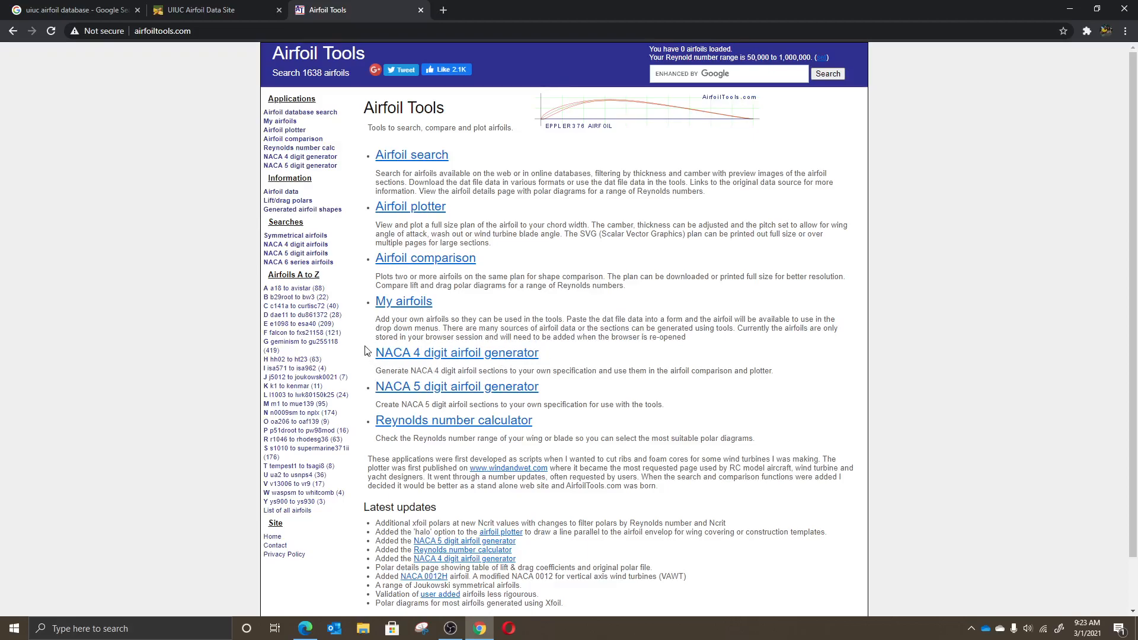
pyautogui.click(426, 353)
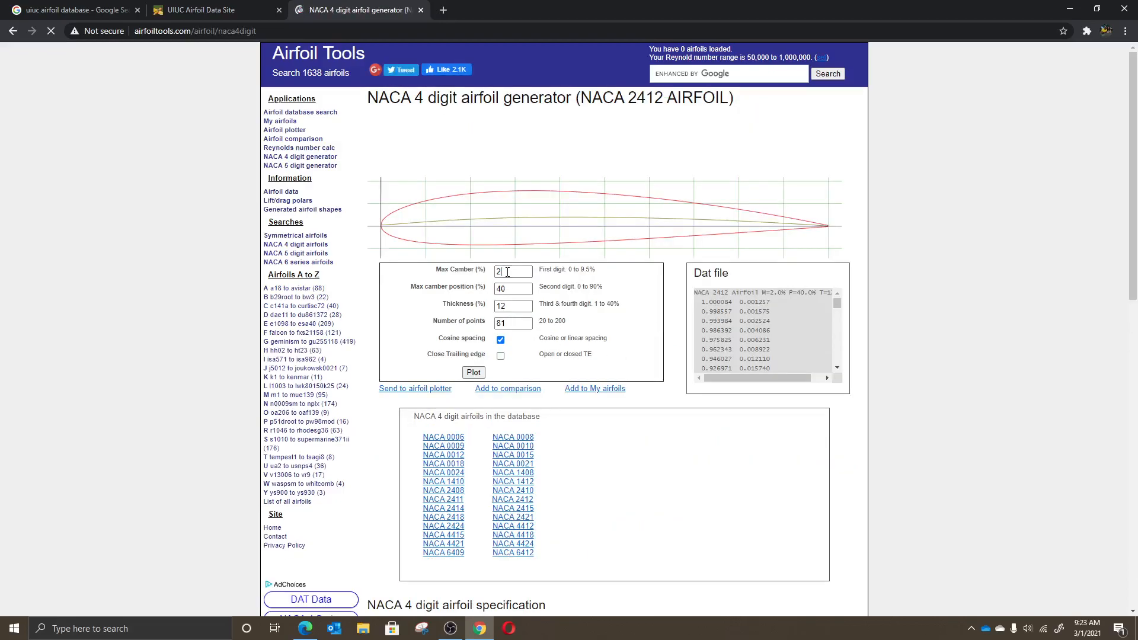
# - Set the number of points for the NACA 2412 airfoil to 200
pyautogui.doubleClick(508, 272)
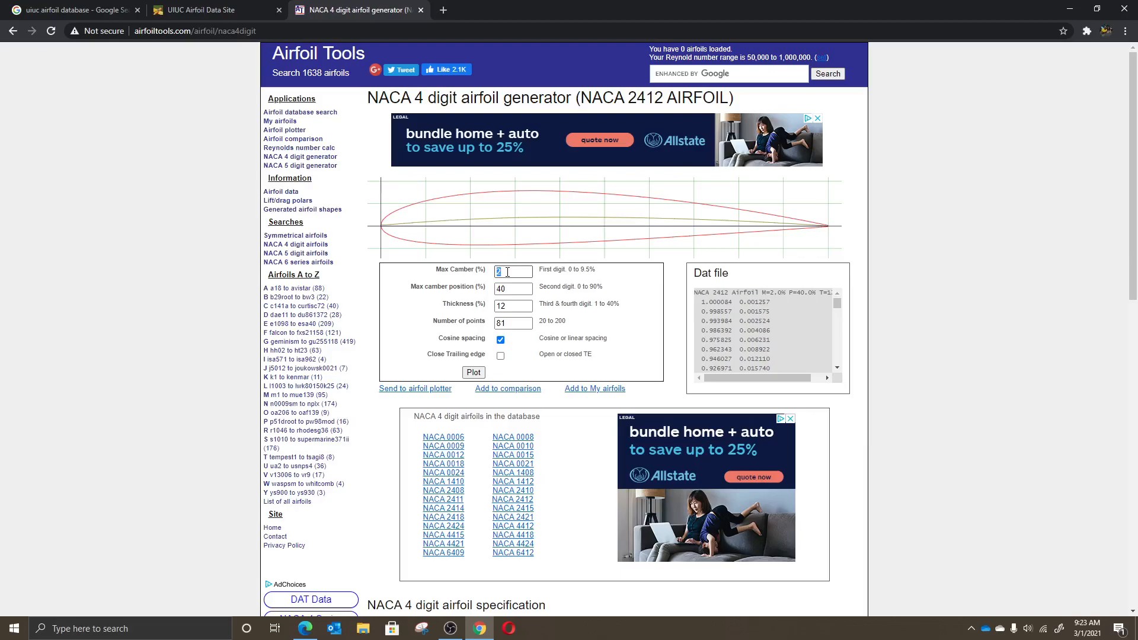
pyautogui.click(516, 291)
pyautogui.moveTo(507, 273); pyautogui.dragTo(491, 272)
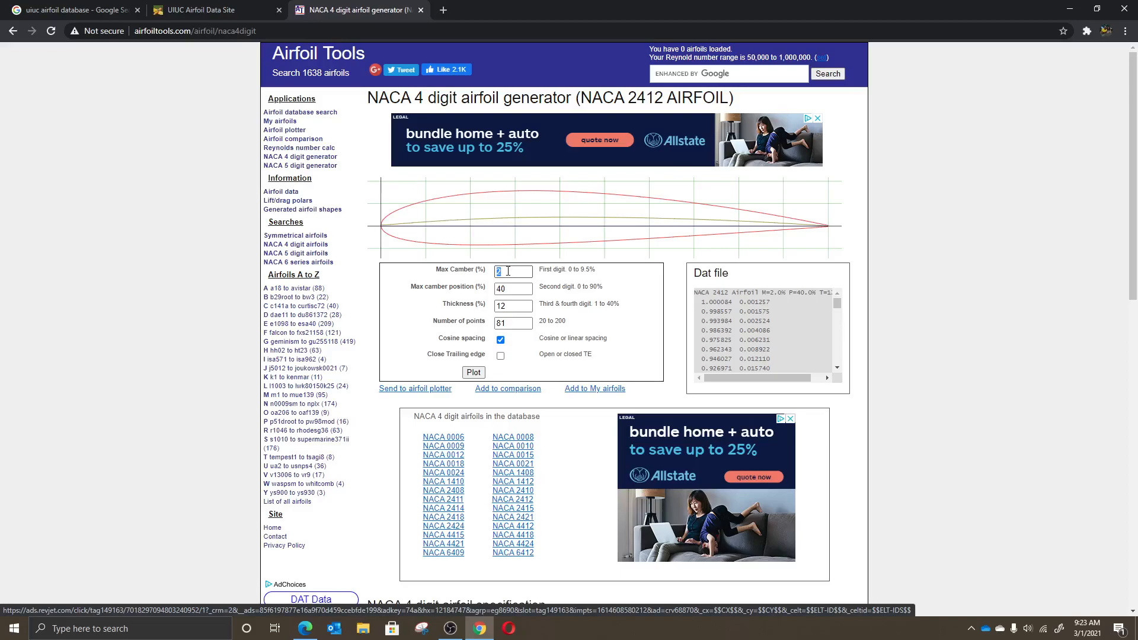
pyautogui.click(515, 291)
pyautogui.moveTo(645, 98); pyautogui.dragTo(664, 98)
pyautogui.click(518, 305)
pyautogui.doubleClick(517, 325)
pyautogui.write('200')
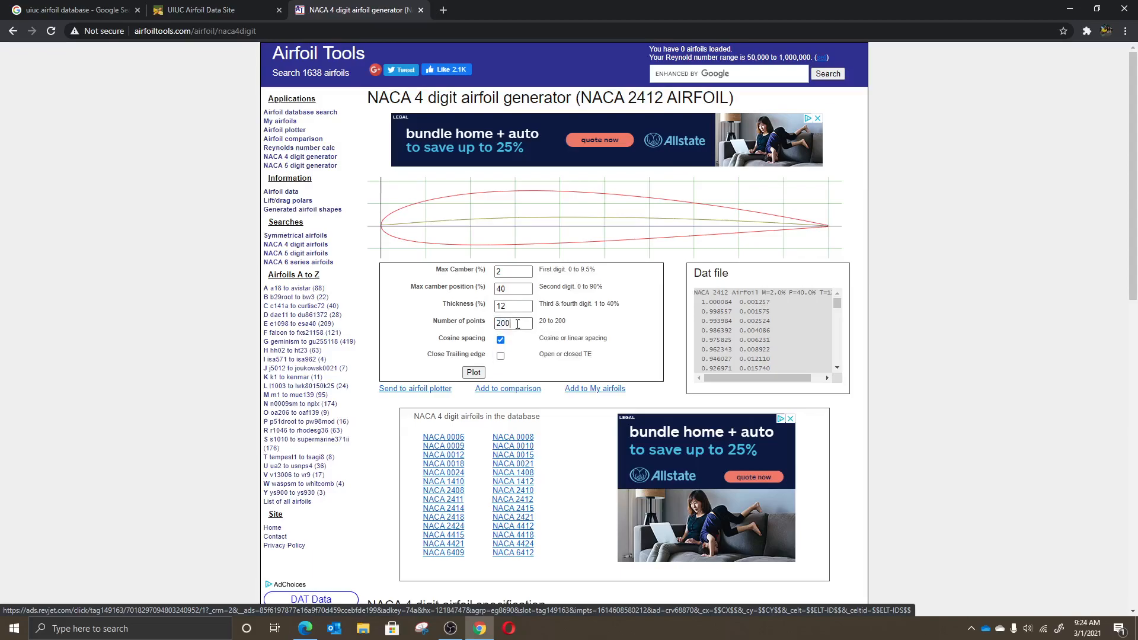
# - Enable the closed trailing edge option and plot the airfoil
pyautogui.click(533, 350)
pyautogui.click(473, 372)
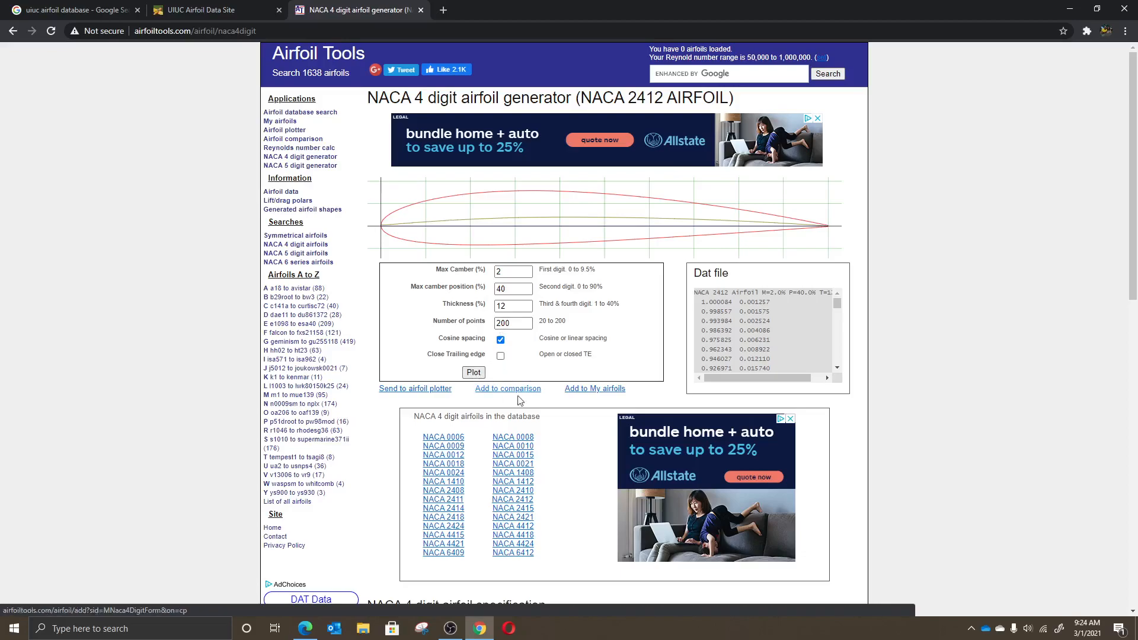
pyautogui.click(500, 357)
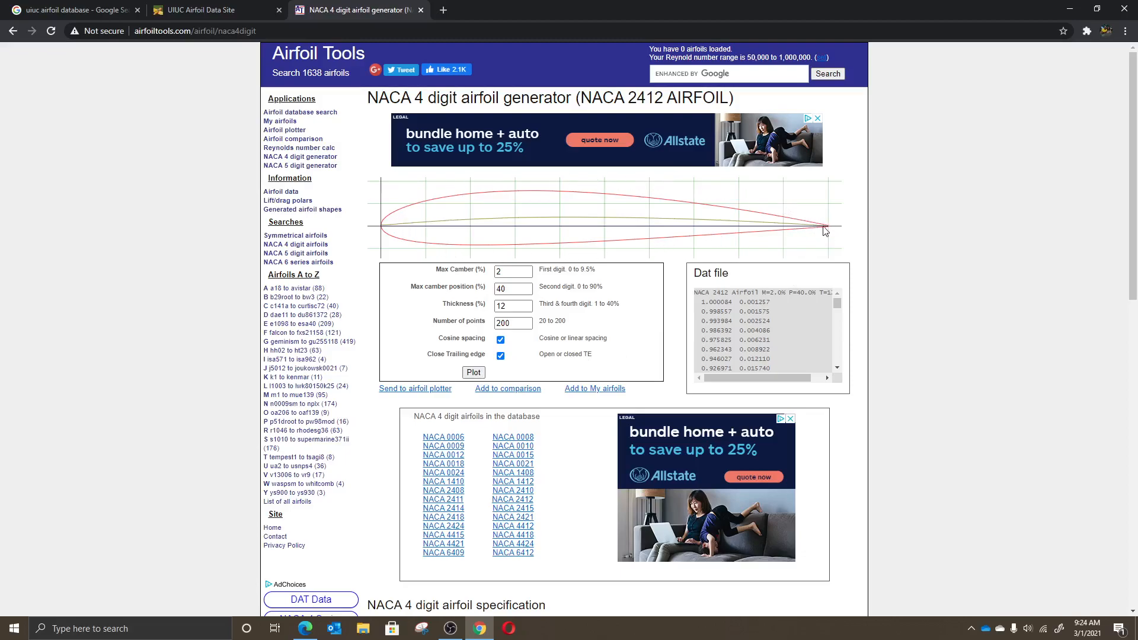
pyautogui.click(474, 372)
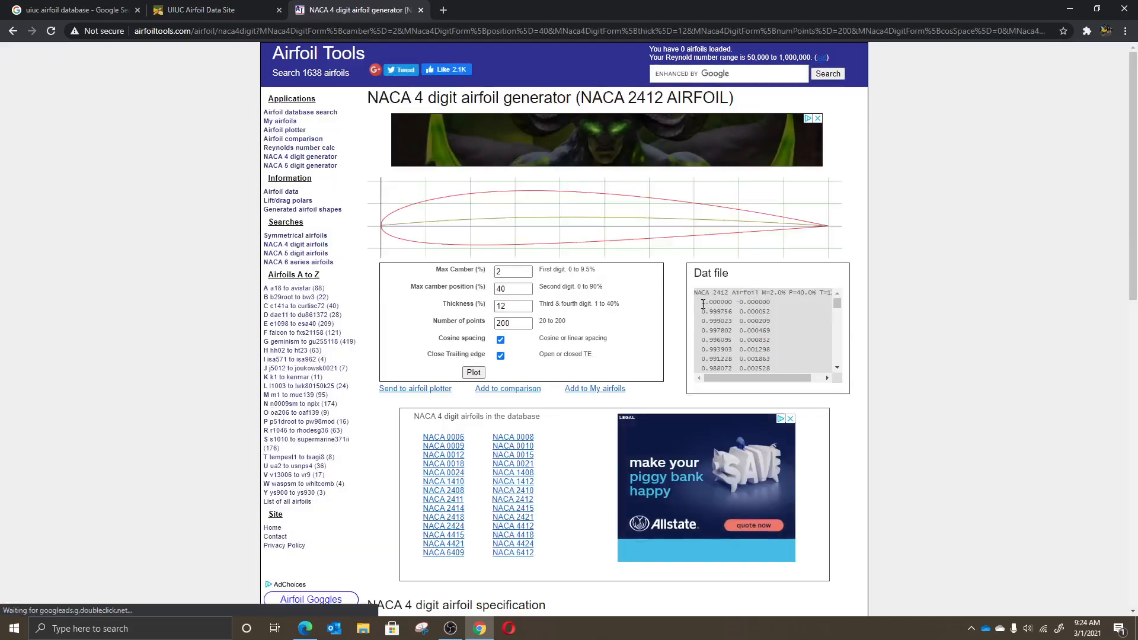
# - Copy all coordinate rows of the generated dat file, leaving out the airfoil title line
pyautogui.moveTo(699, 301); pyautogui.dragTo(780, 386)
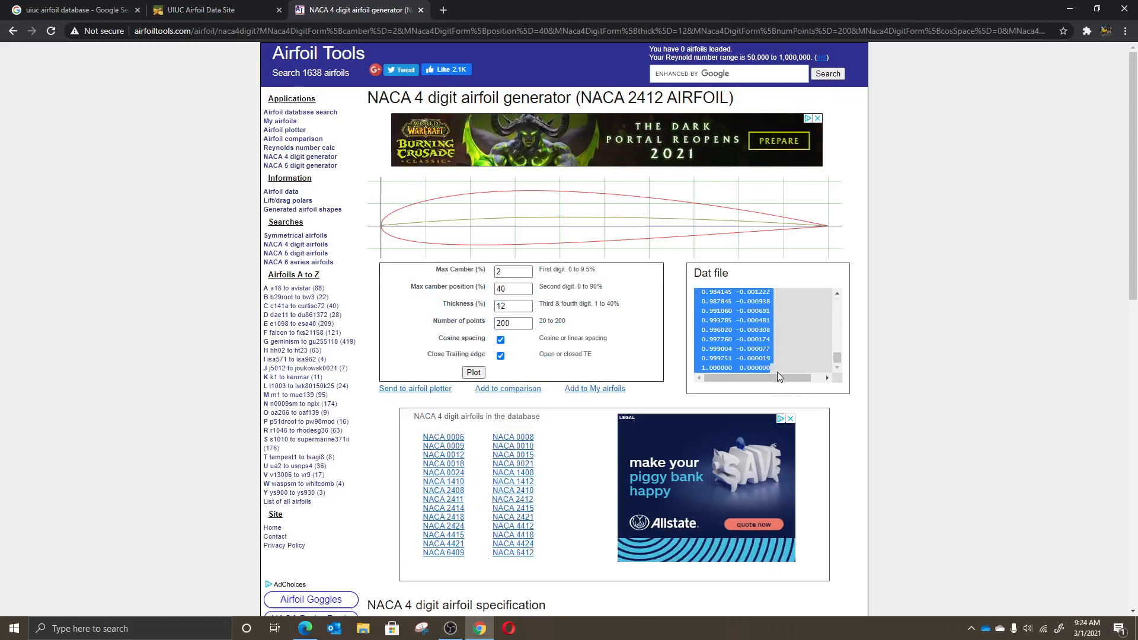
pyautogui.rightClick(756, 330)
pyautogui.click(773, 339)
pyautogui.scroll(20, 789, 339)
pyautogui.scroll(2, 793, 342)
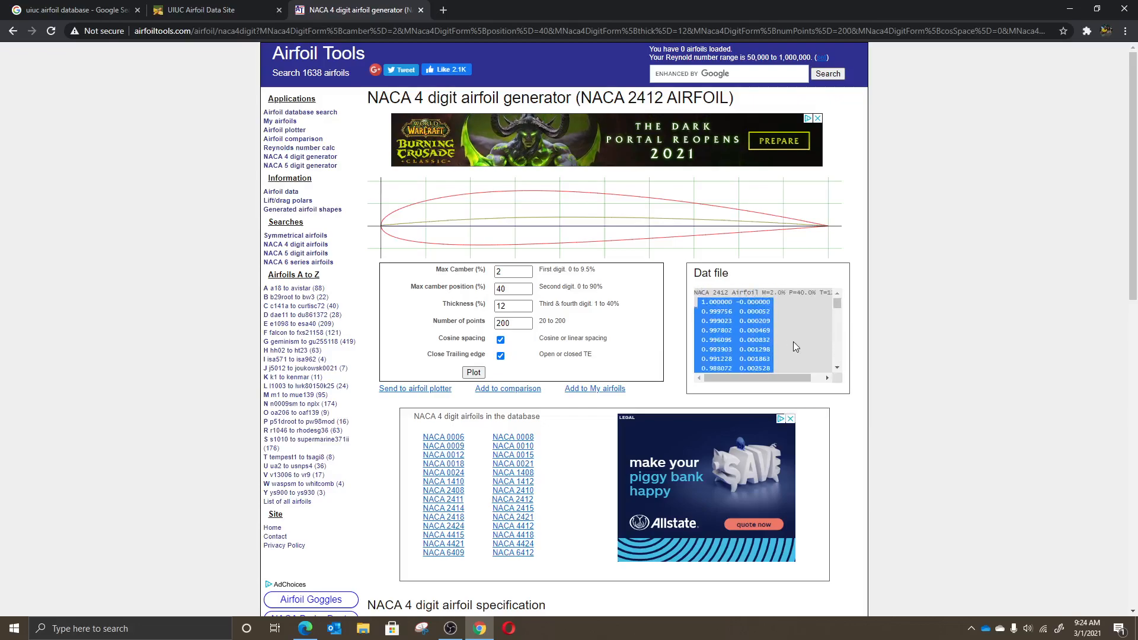
pyautogui.scroll(-20, 757, 311)
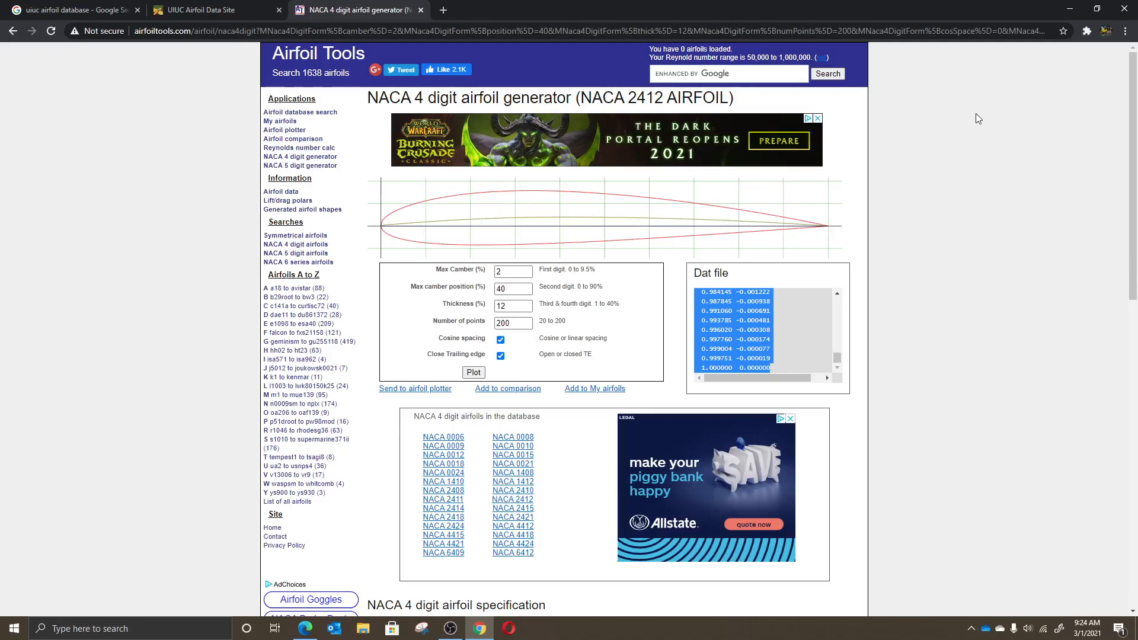
# - Minimize the browser and create a new text document named airfoil on the desktop
pyautogui.click(1071, 10)
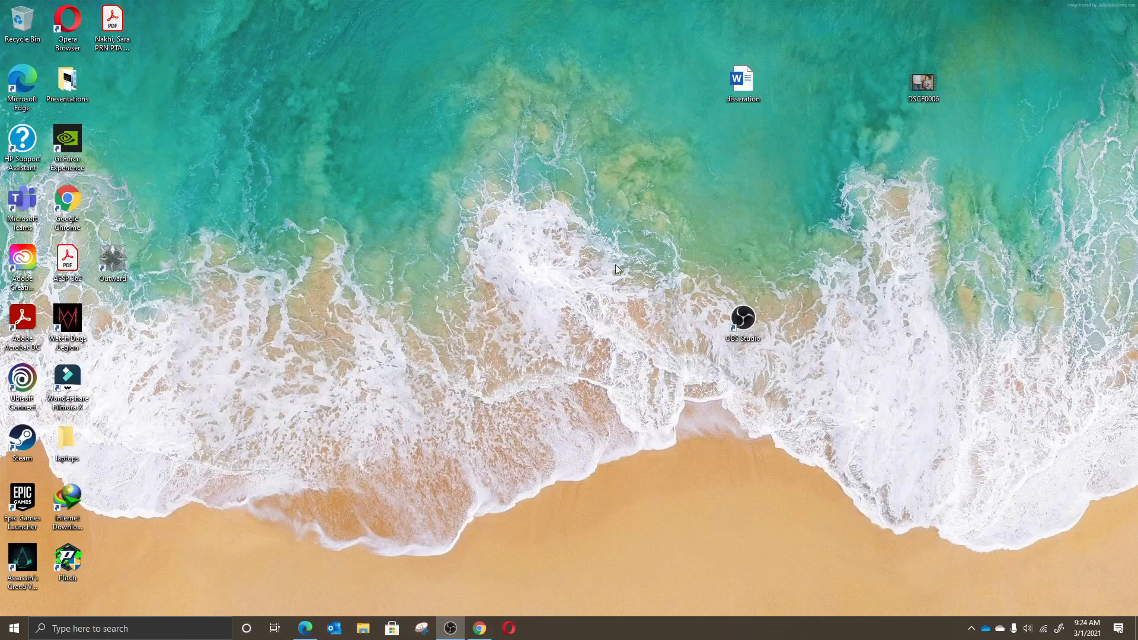
pyautogui.rightClick(367, 154)
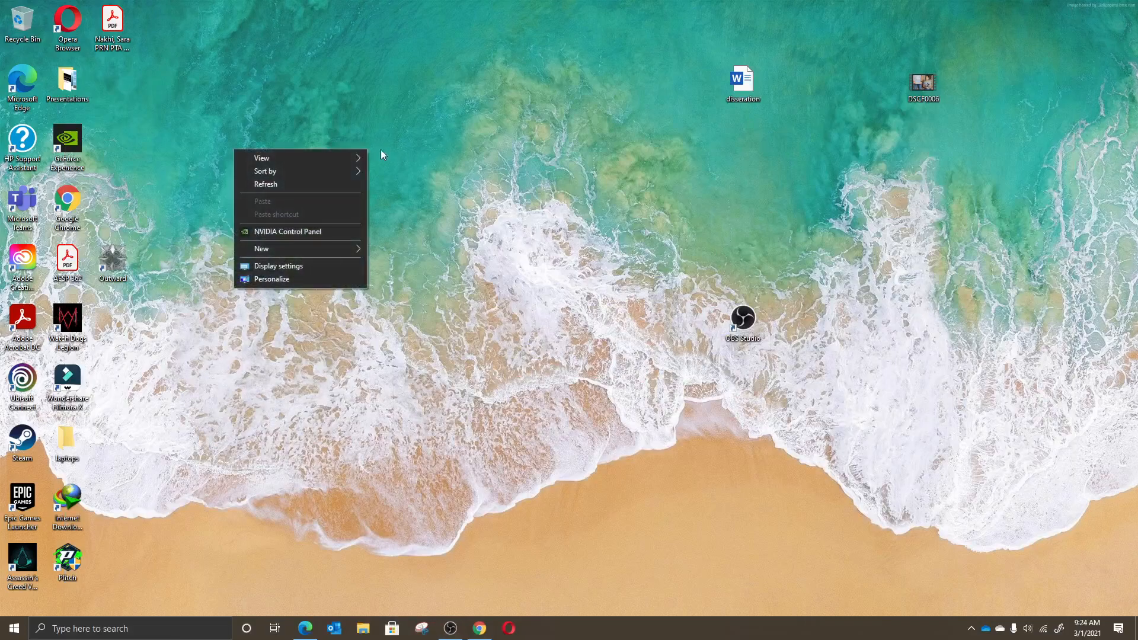
pyautogui.moveTo(350, 254)
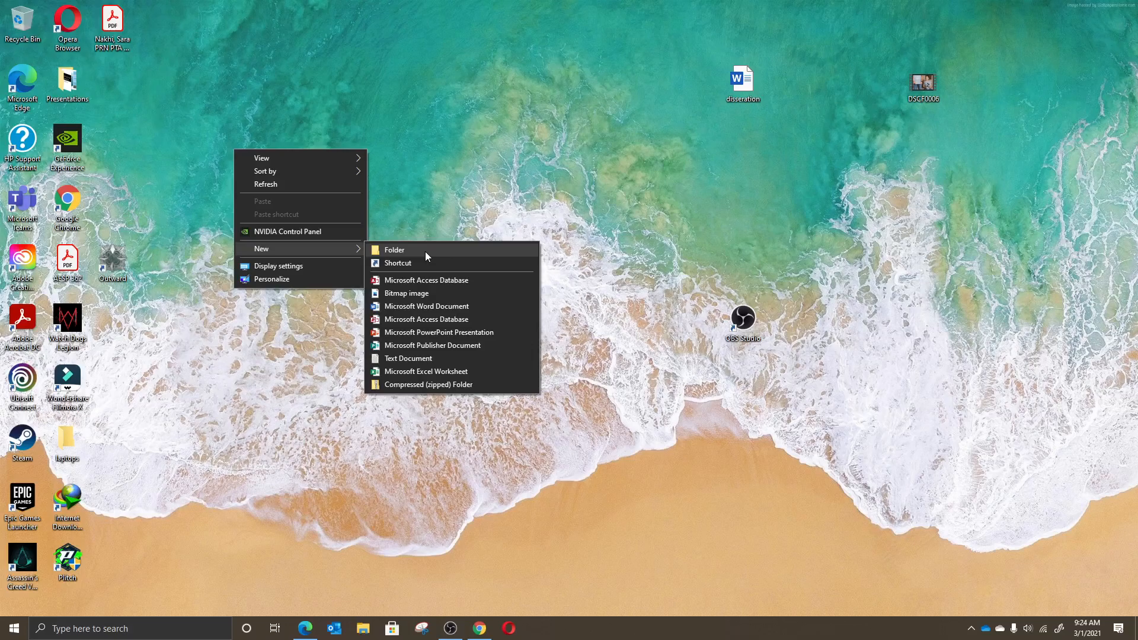
pyautogui.click(433, 358)
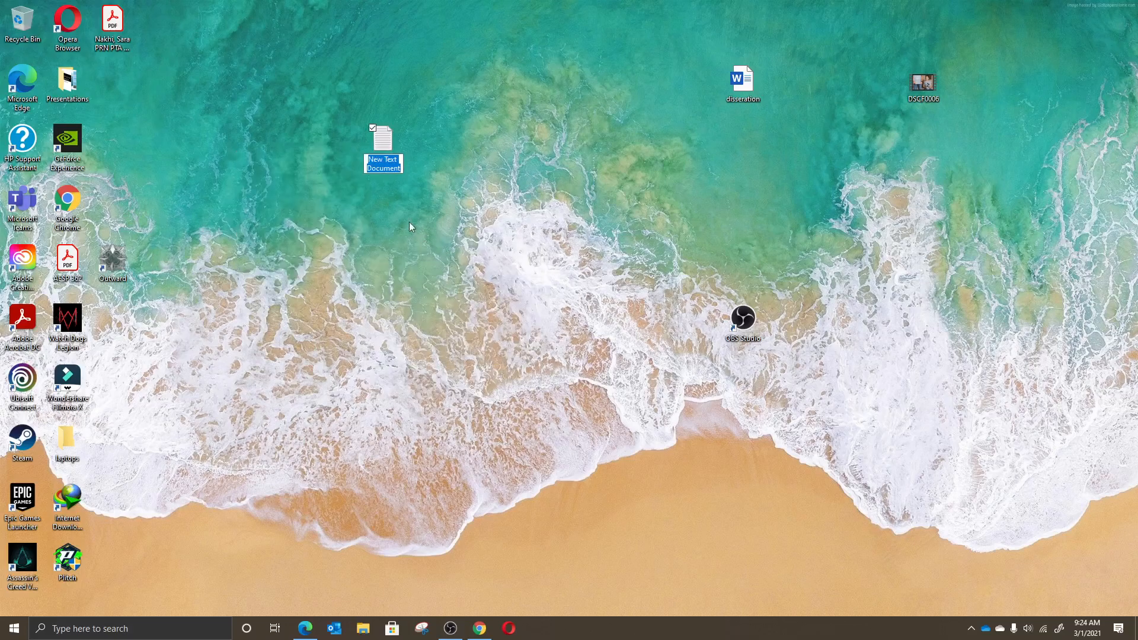
pyautogui.write('airfoil')
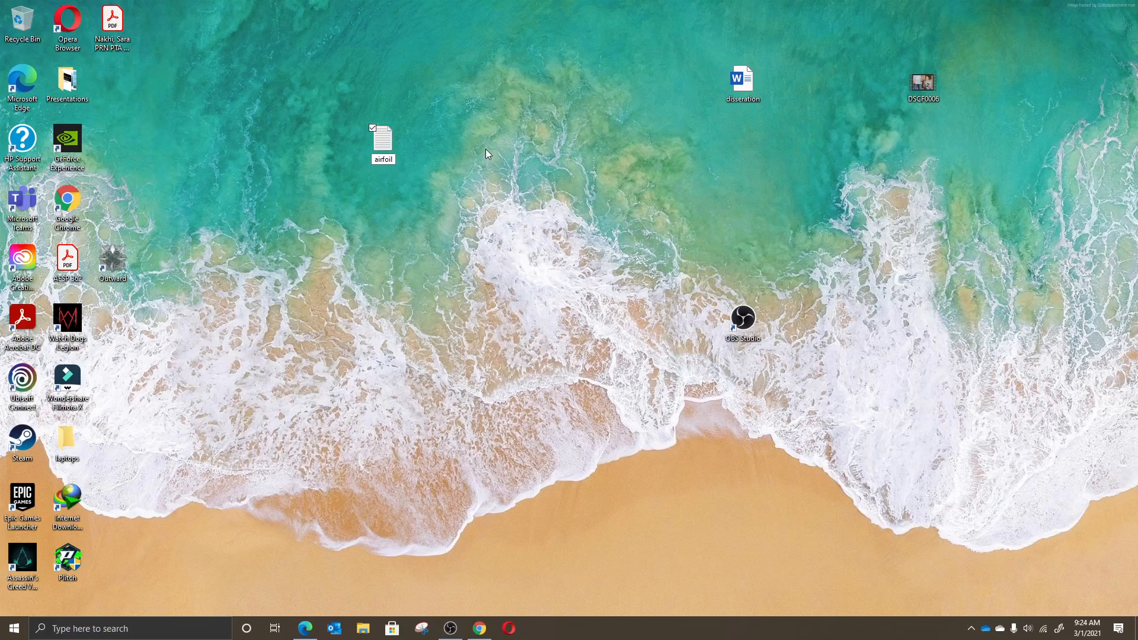
pyautogui.press('Return')
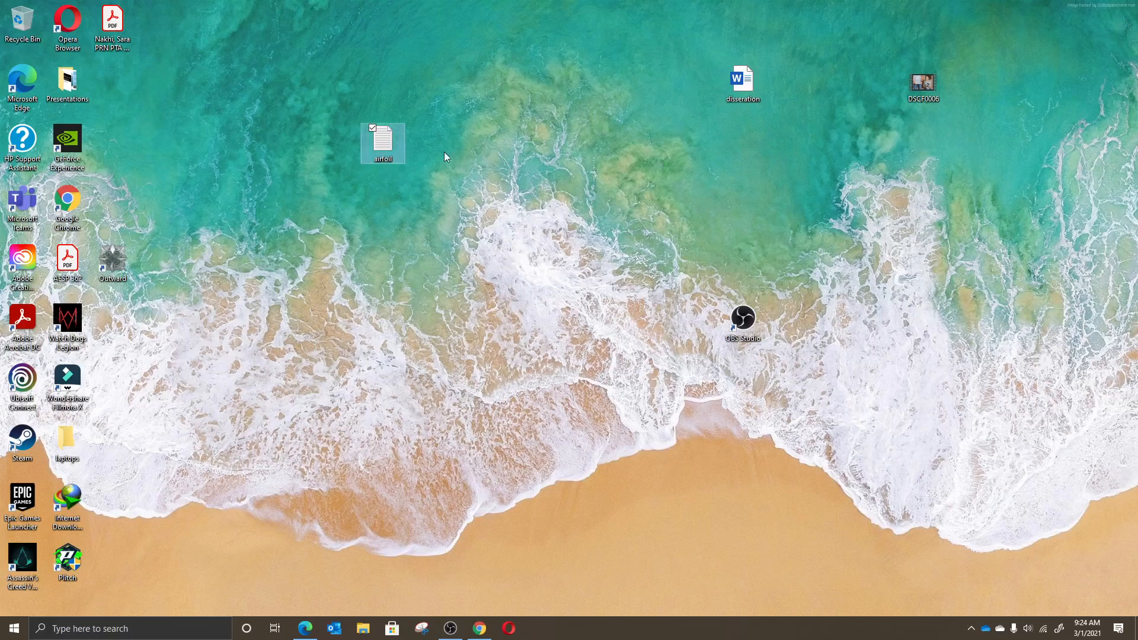
# - Paste the copied coordinates into the airfoil text file, then save and close it
pyautogui.doubleClick(393, 138)
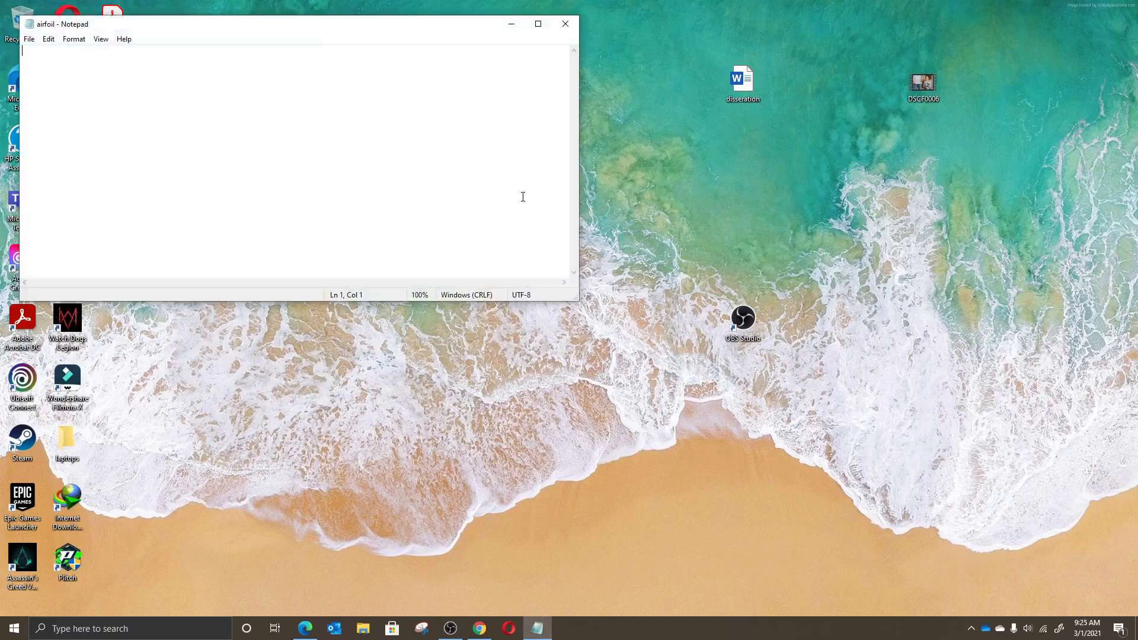
pyautogui.hotkey('ctrl', 'v')
pyautogui.scroll(20, 437, 121)
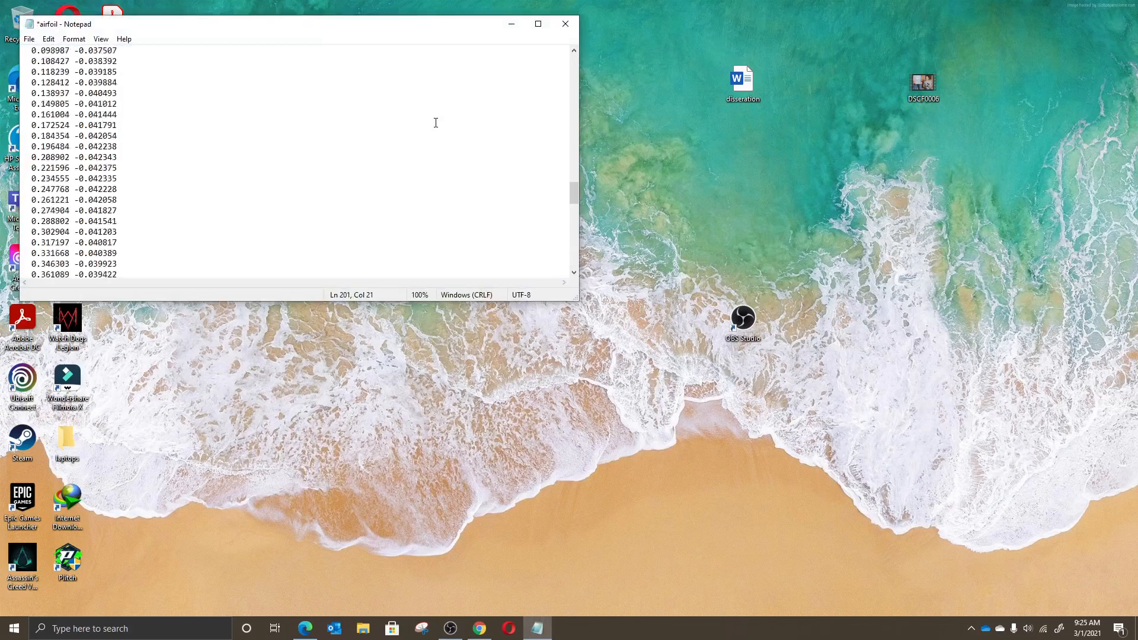
pyautogui.hotkey('ctrl', 's')
pyautogui.click(565, 23)
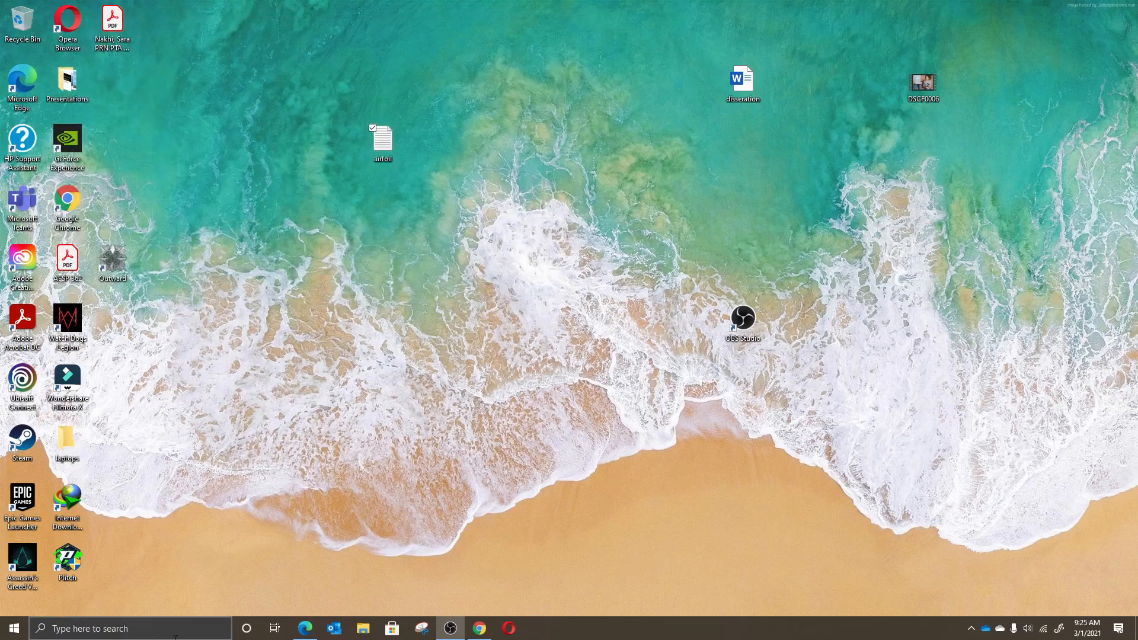
# - Find Excel through the Windows search and launch it
pyautogui.click(136, 629)
pyautogui.write('ec')
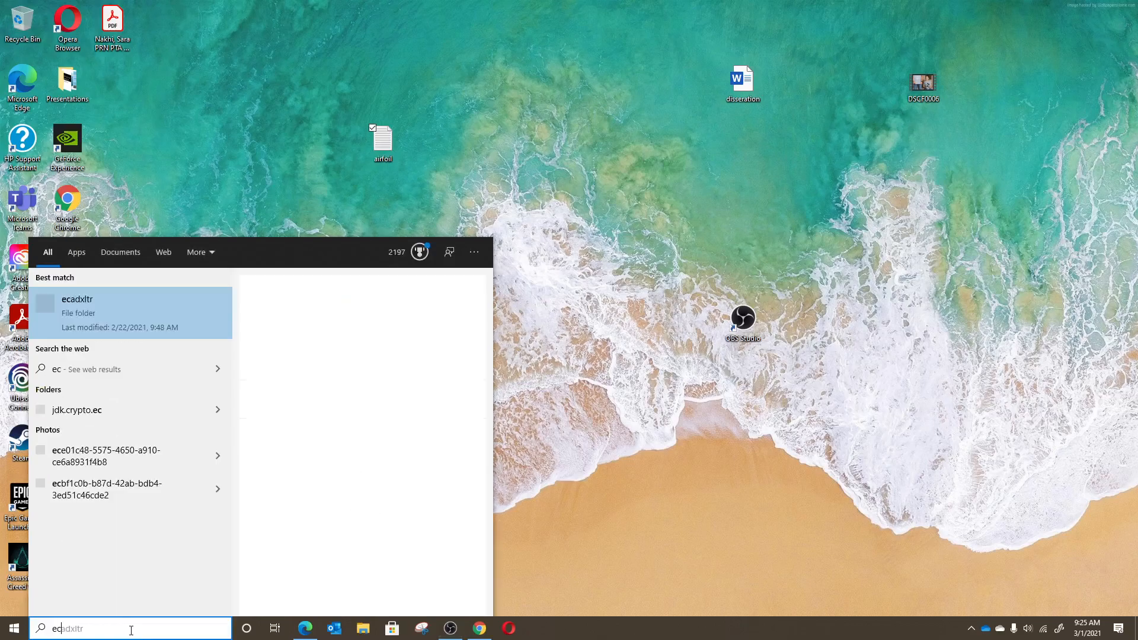
pyautogui.press('BackSpace')
pyautogui.write('xce')
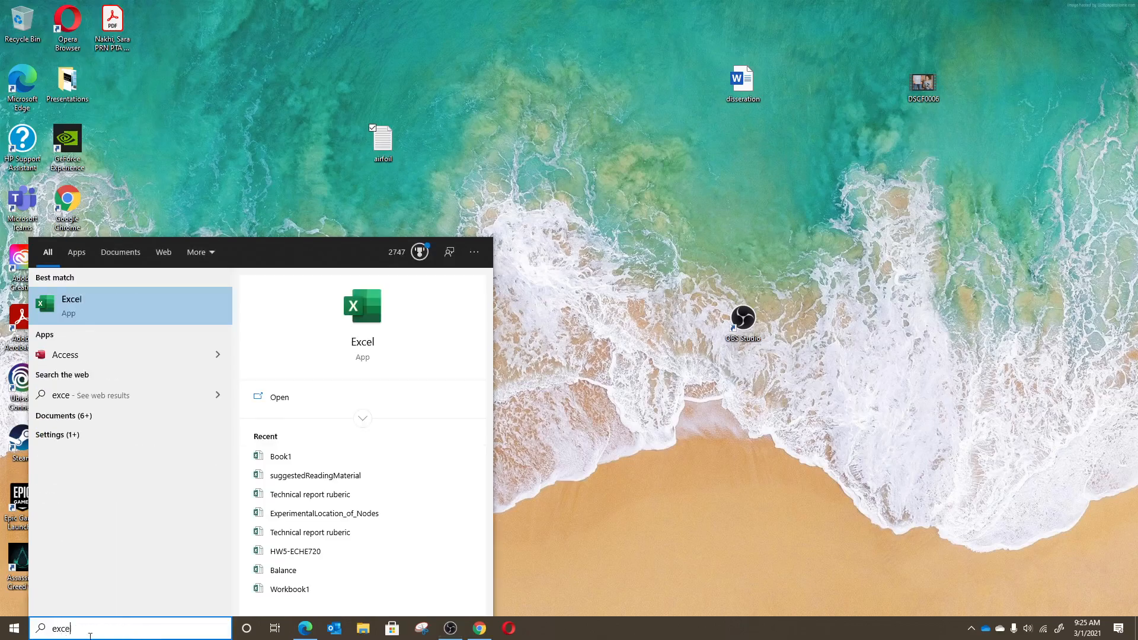
pyautogui.click(88, 302)
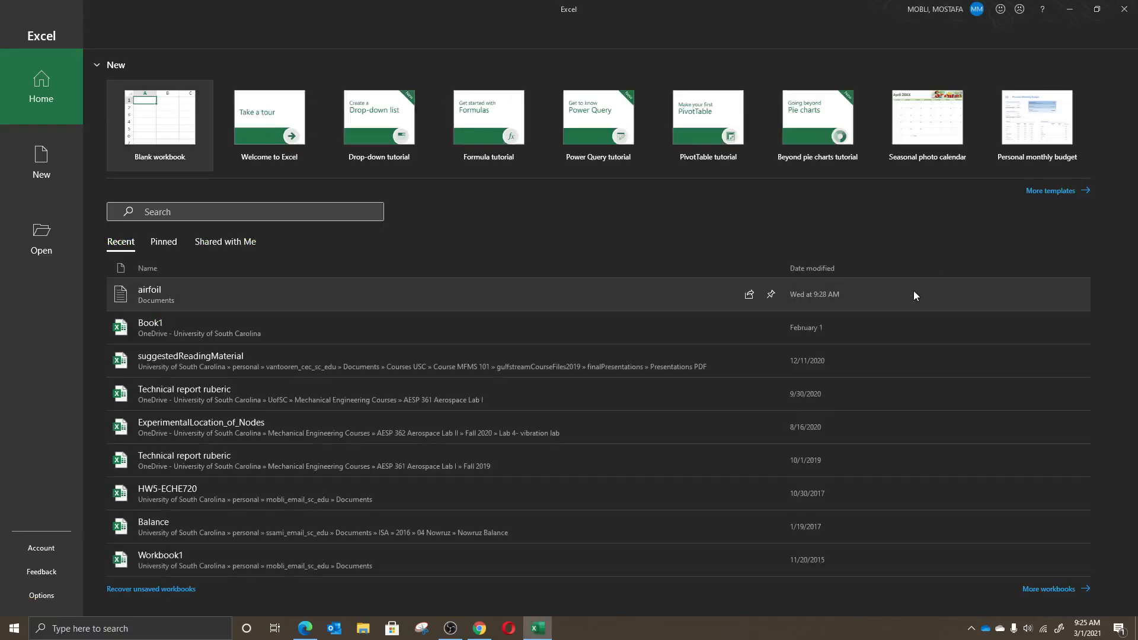
# - Create a blank workbook, then open the airfoil text file from the Desktop with the file filter set to All Files
pyautogui.click(171, 136)
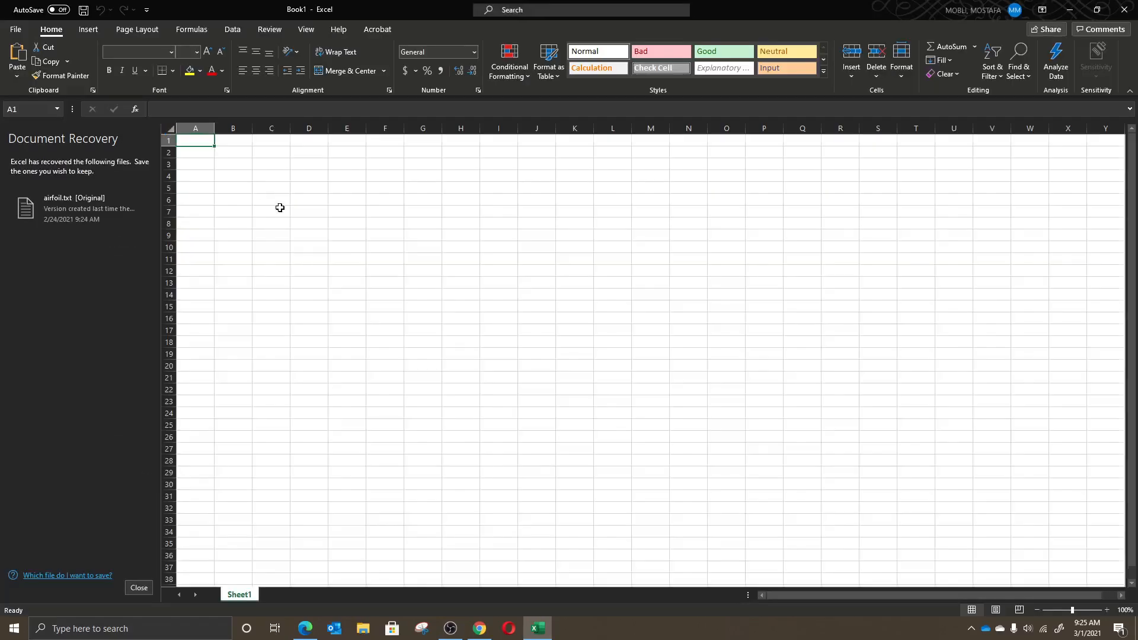
pyautogui.click(340, 164)
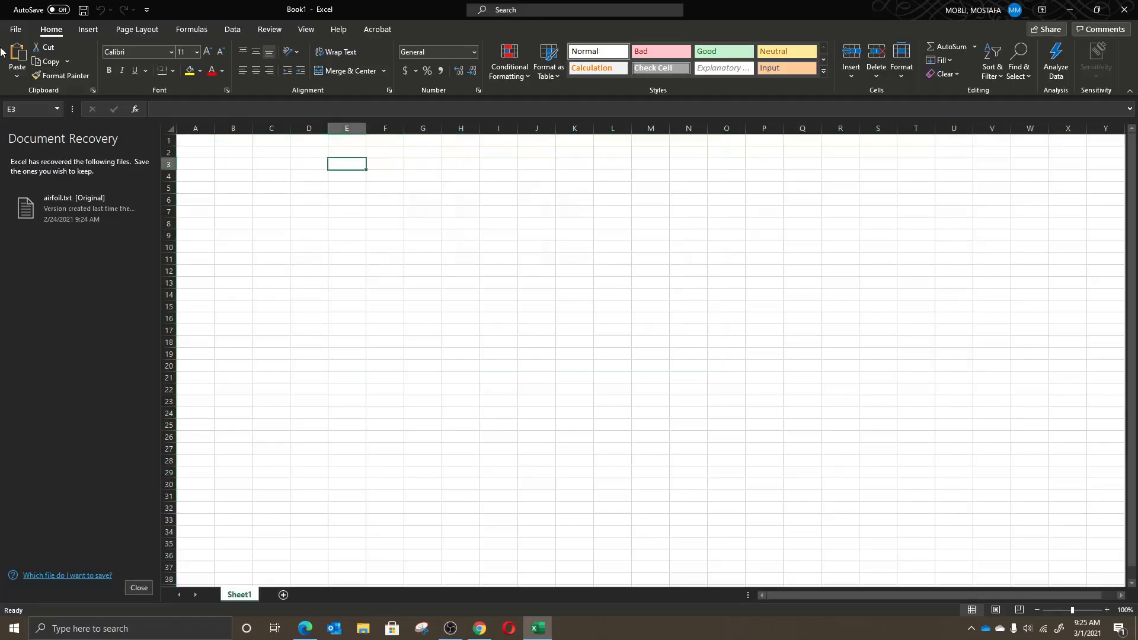
pyautogui.click(16, 29)
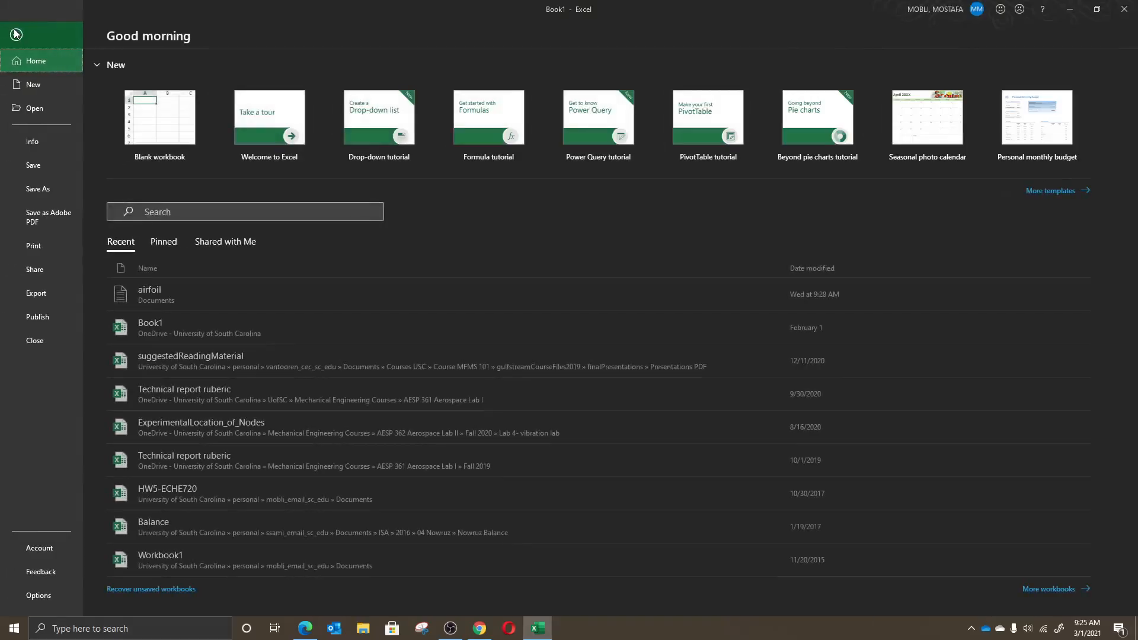
pyautogui.click(46, 111)
pyautogui.click(155, 357)
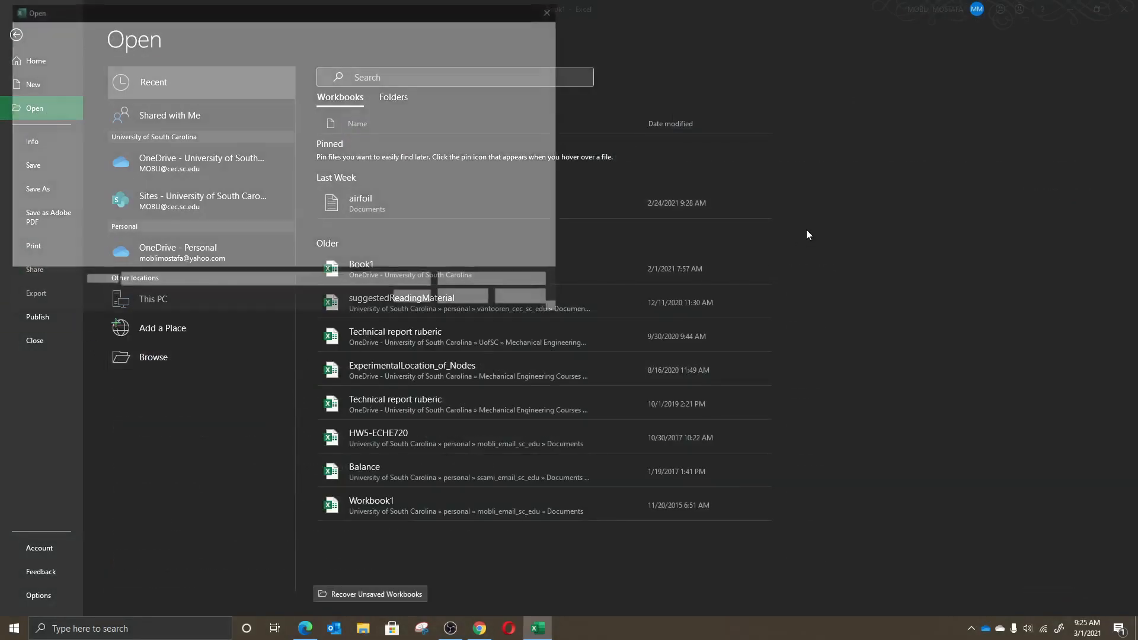
pyautogui.scroll(3, 47, 172)
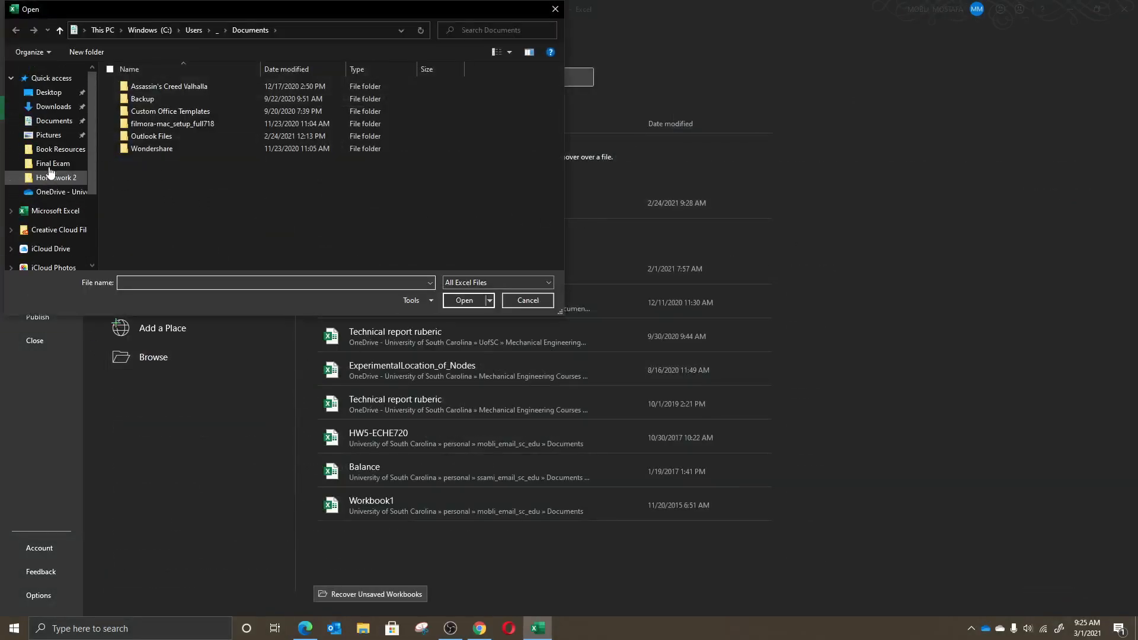
pyautogui.click(49, 93)
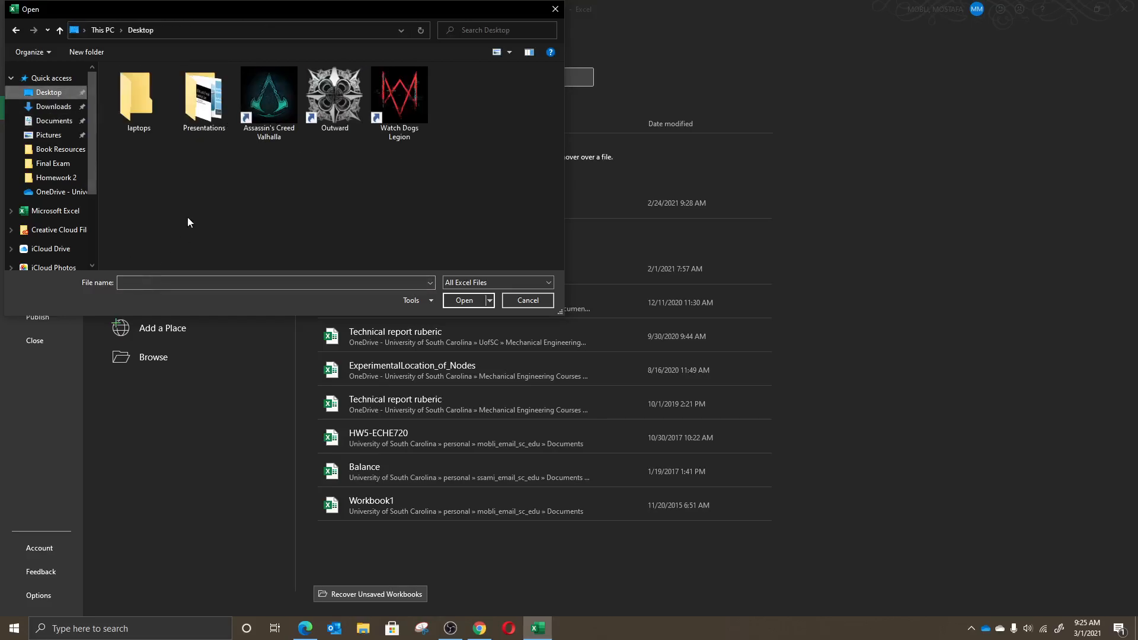
pyautogui.click(485, 284)
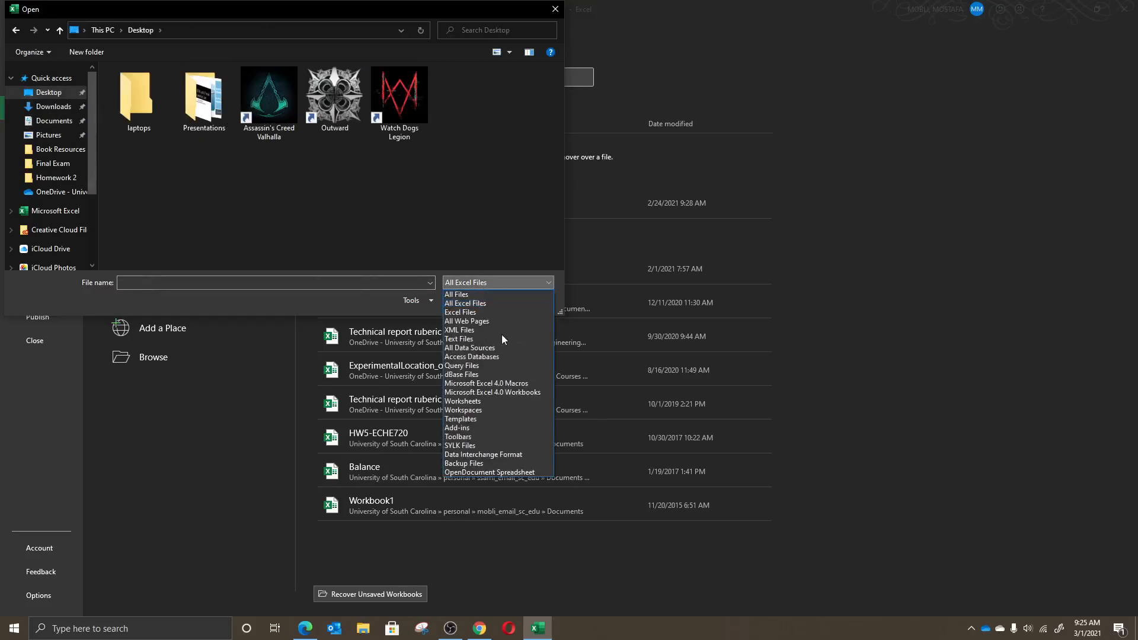
pyautogui.click(471, 295)
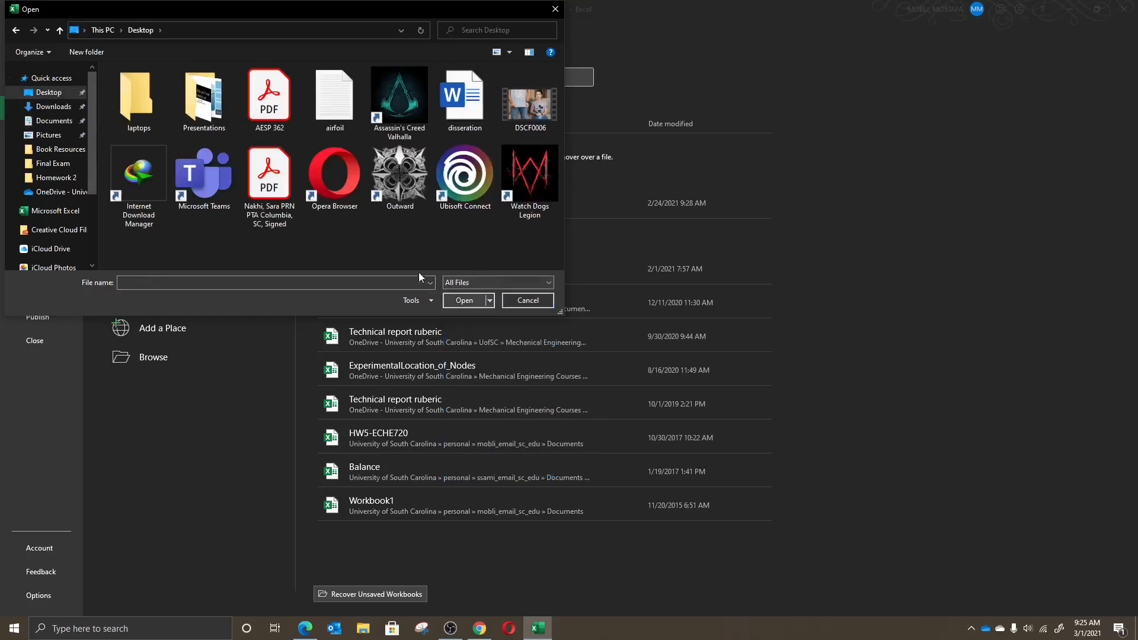
pyautogui.click(335, 110)
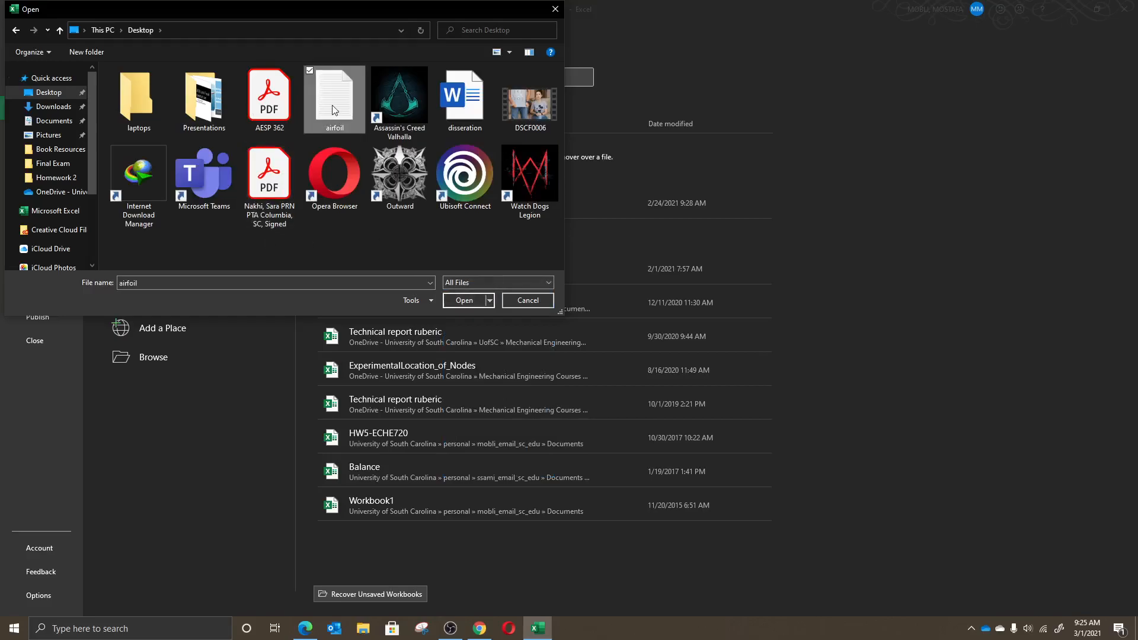
pyautogui.click(463, 301)
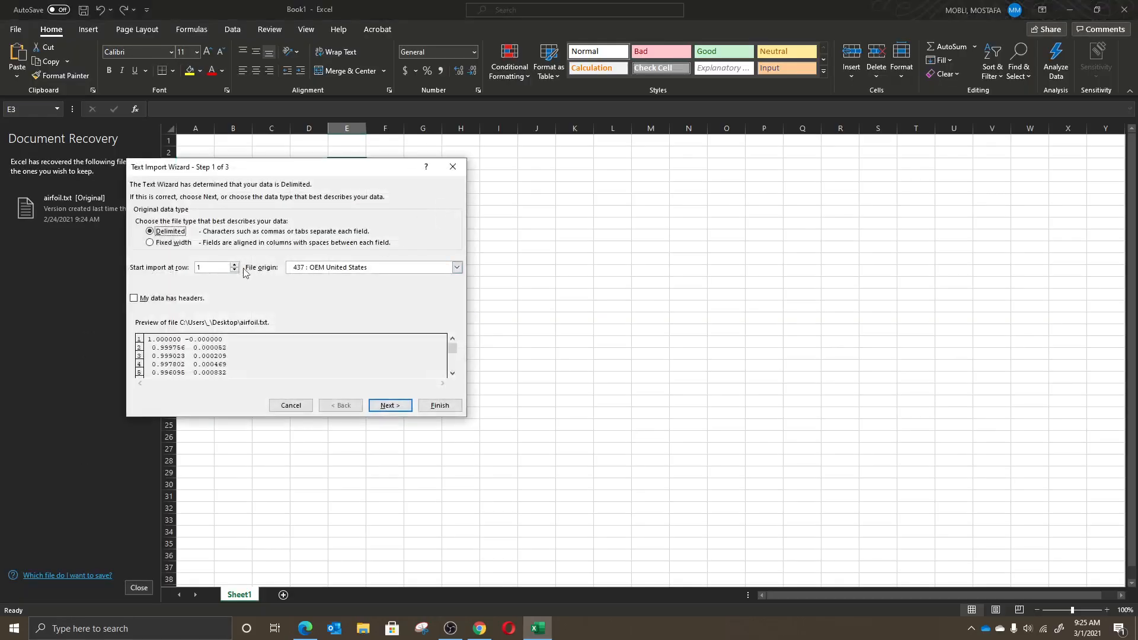
# - Import the airfoil text as delimited data with Tab and Space as delimiters, treating consecutive delimiters as one
pyautogui.click(389, 405)
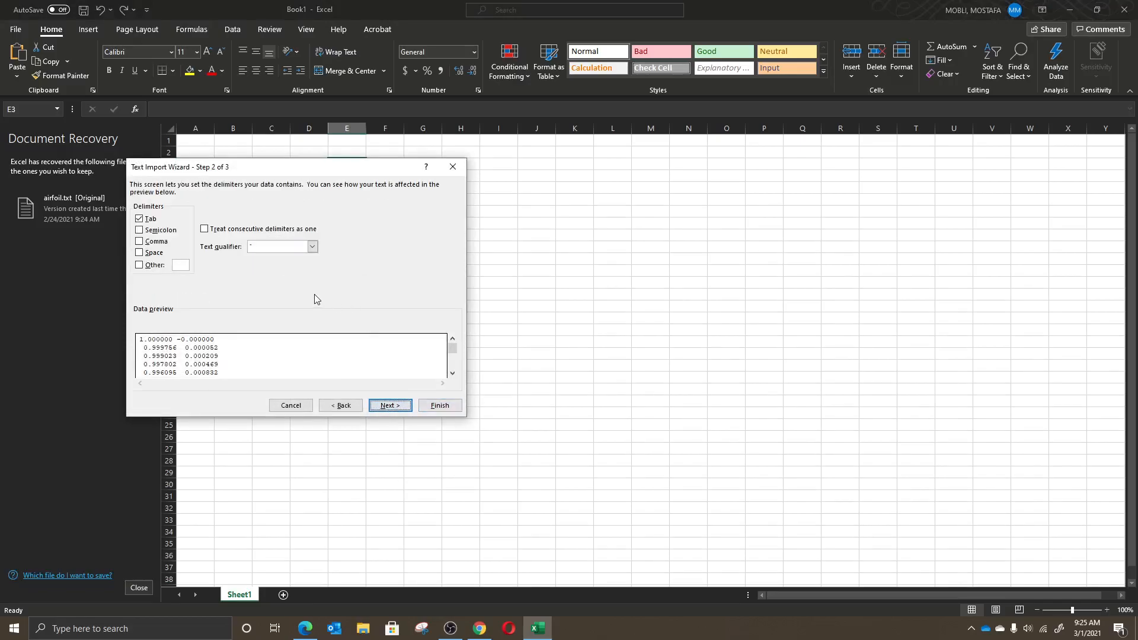
pyautogui.click(139, 253)
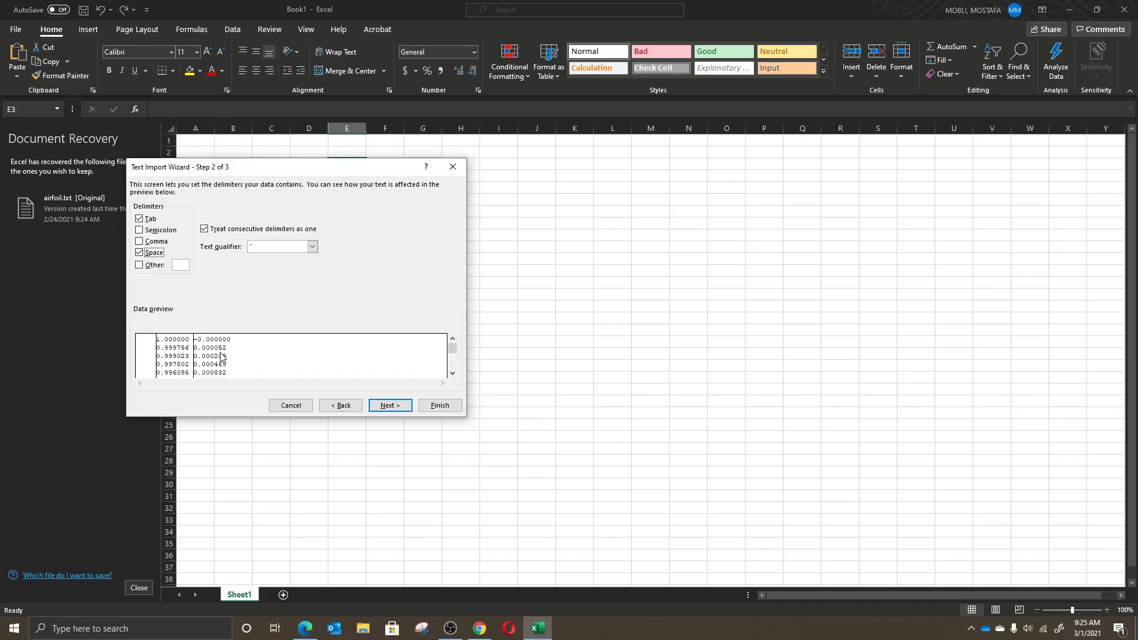
pyautogui.click(382, 406)
pyautogui.click(442, 406)
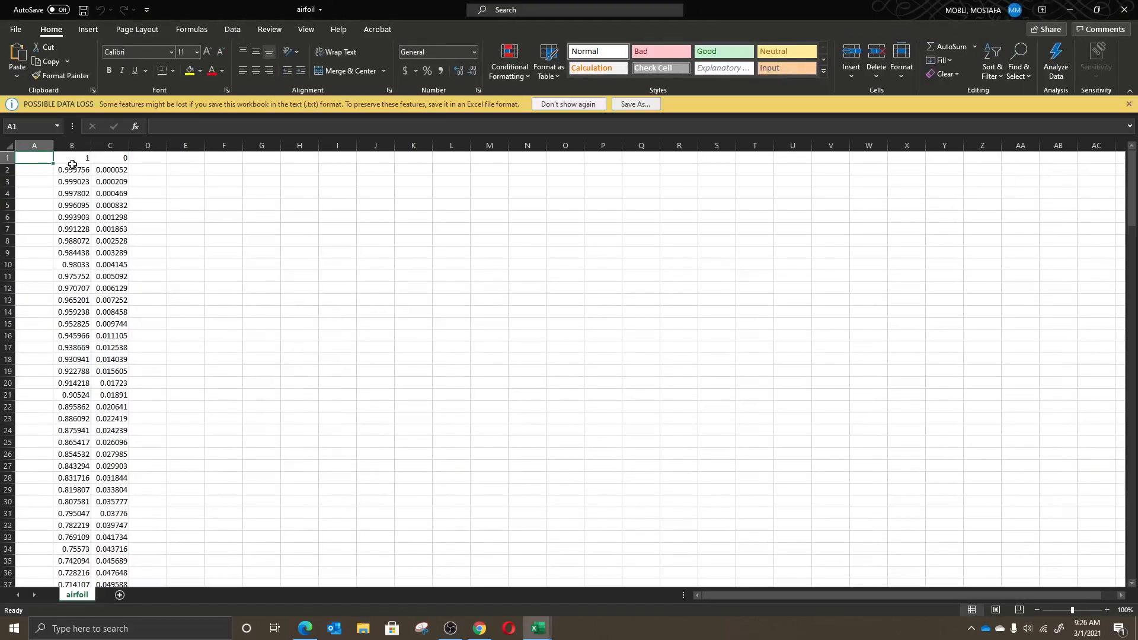
# - Insert an empty row above the first coordinate row and another empty column before column A
pyautogui.click(6, 158)
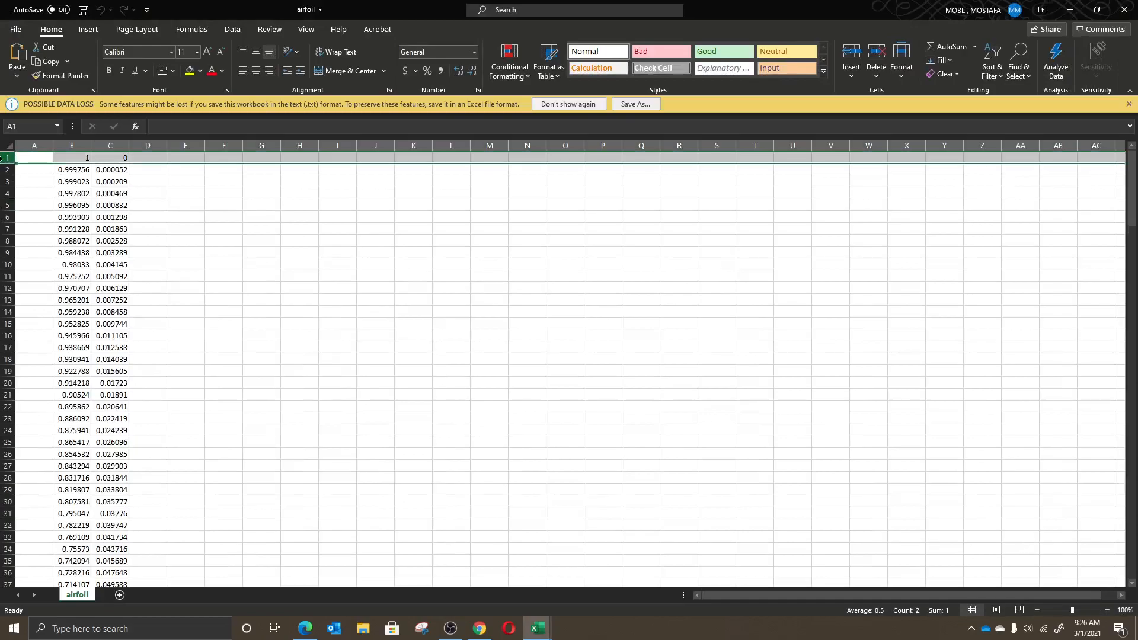
pyautogui.rightClick(6, 157)
pyautogui.click(44, 260)
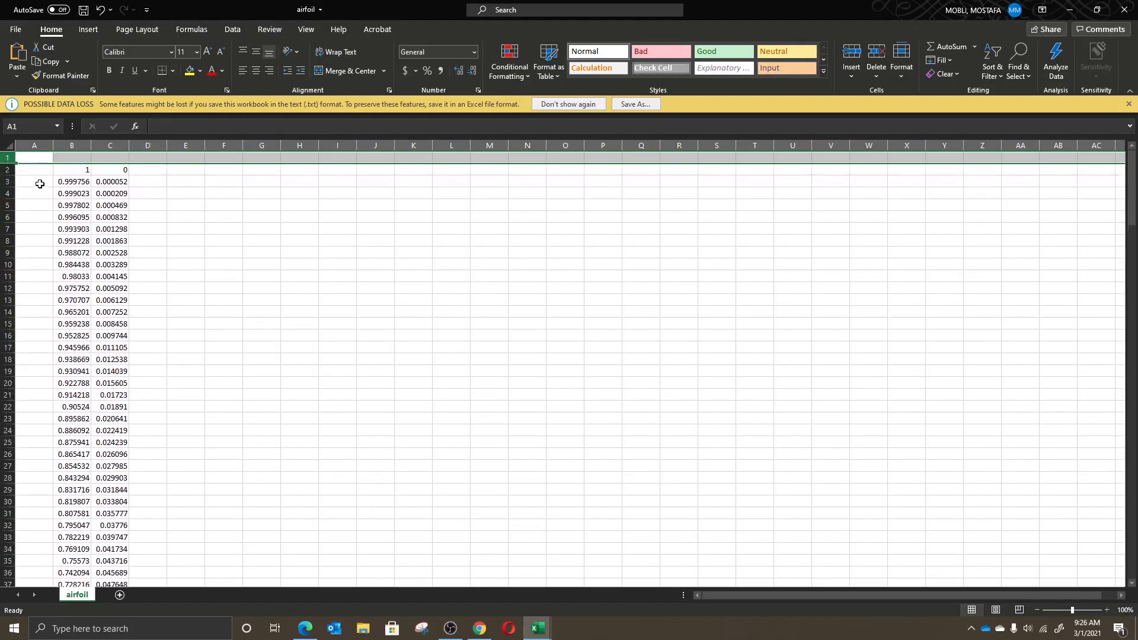
pyautogui.click(43, 147)
pyautogui.rightClick(44, 147)
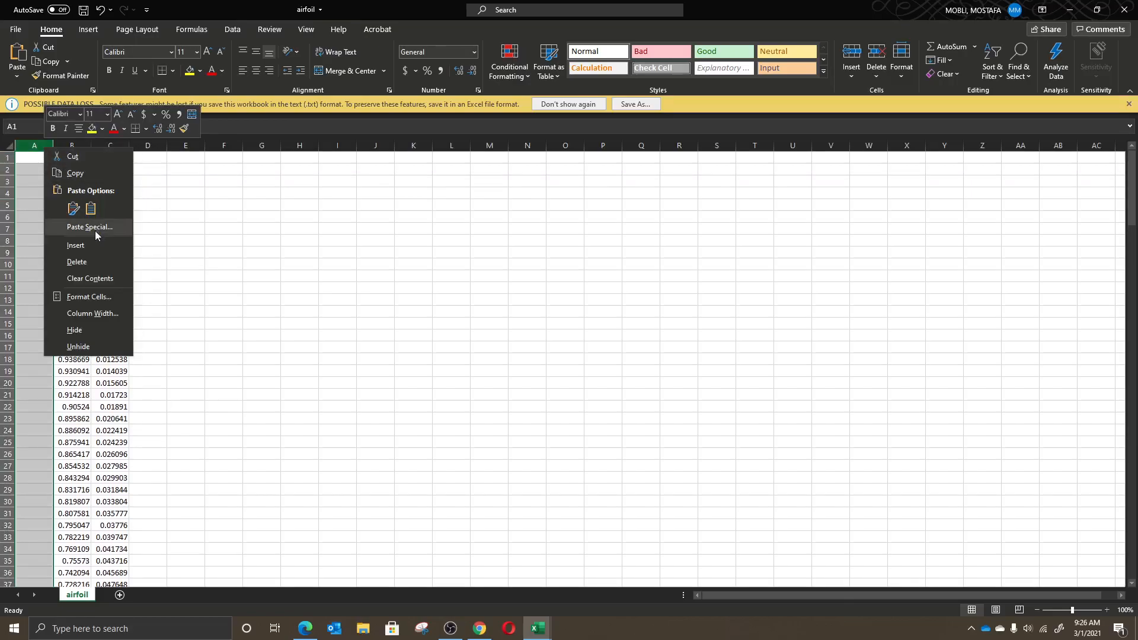
pyautogui.click(89, 245)
# - Enter the headers #group in cell A1 and #point in cell B1
pyautogui.click(42, 159)
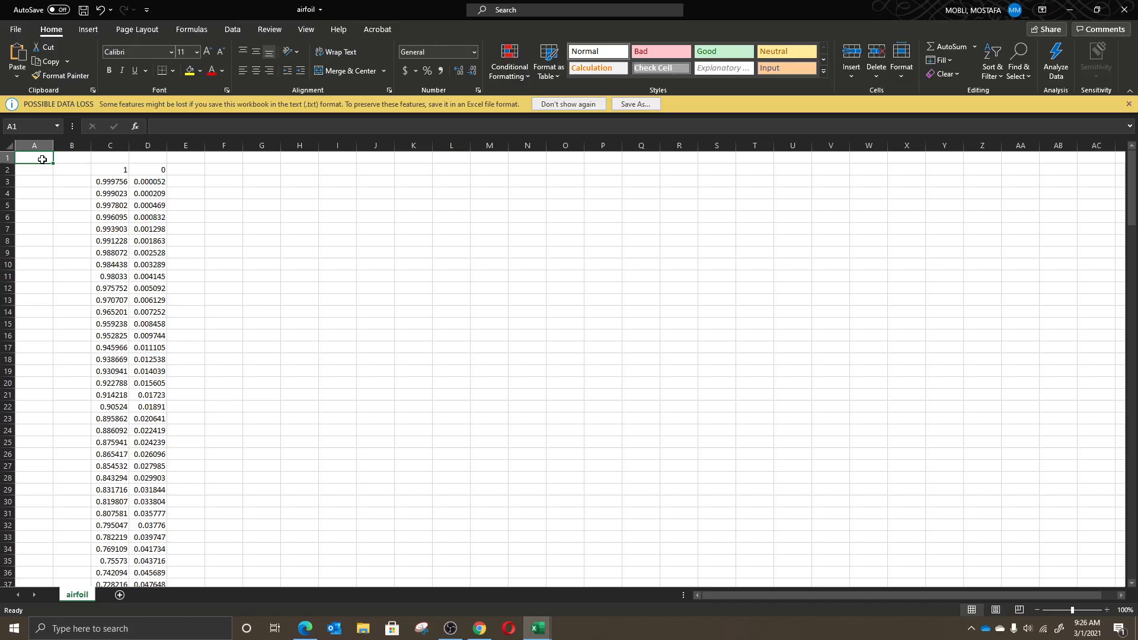
pyautogui.write('#')
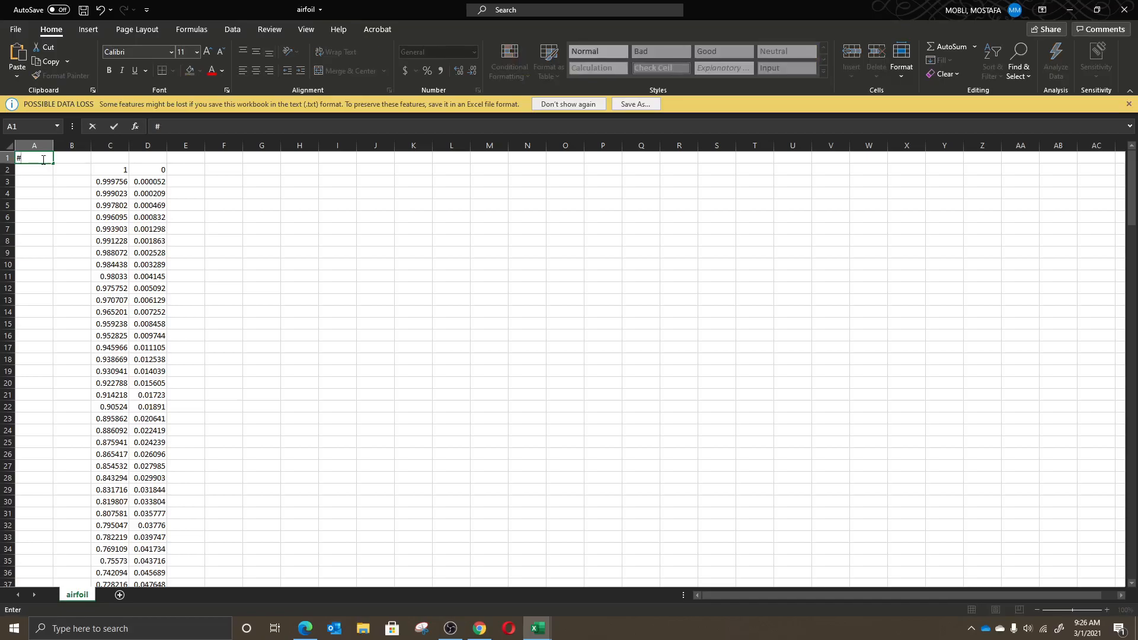
pyautogui.write('group')
pyautogui.click(70, 156)
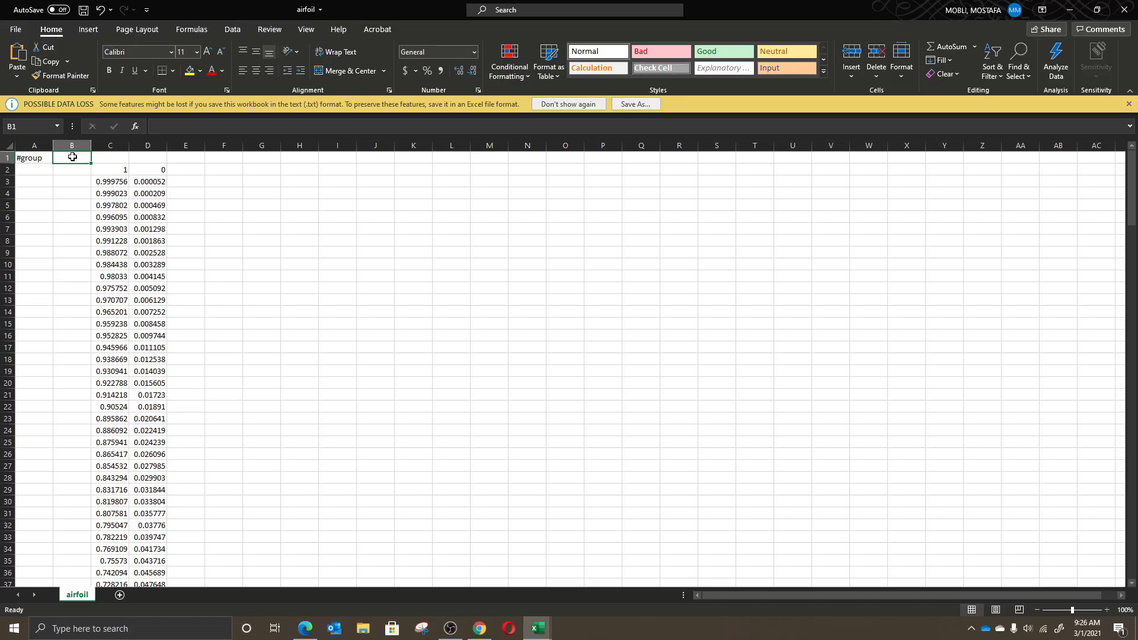
pyautogui.write('#')
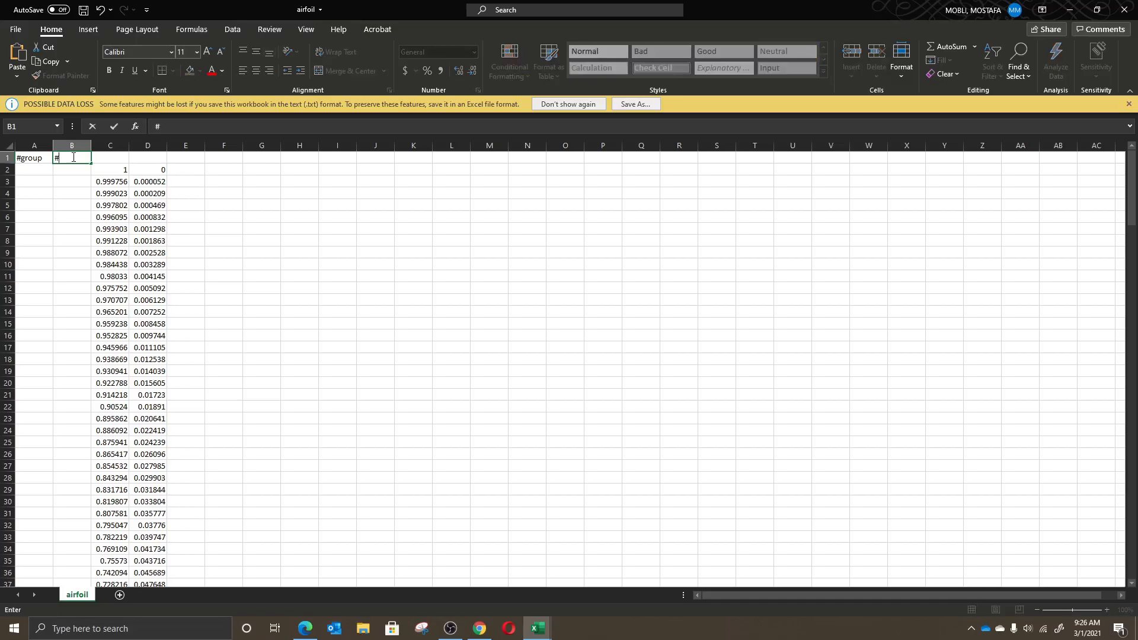
pyautogui.write('point')
# - Label the two coordinate columns with #x_dir in cell C1 and #y_dir in cell D1
pyautogui.click(107, 160)
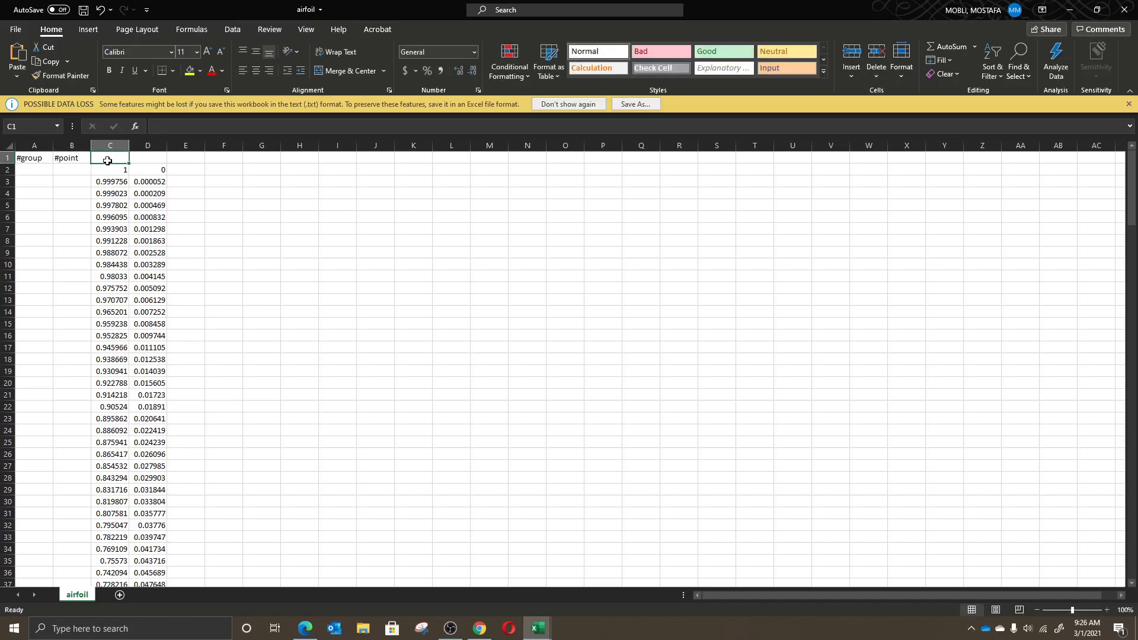
pyautogui.write('#')
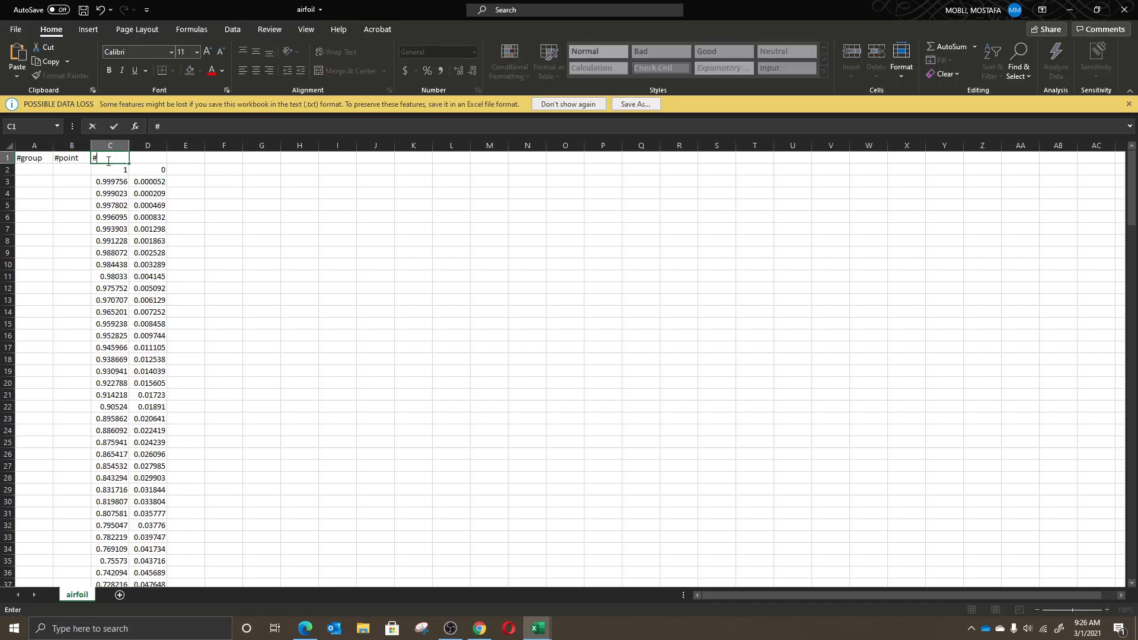
pyautogui.write('x-dir')
pyautogui.click(137, 158)
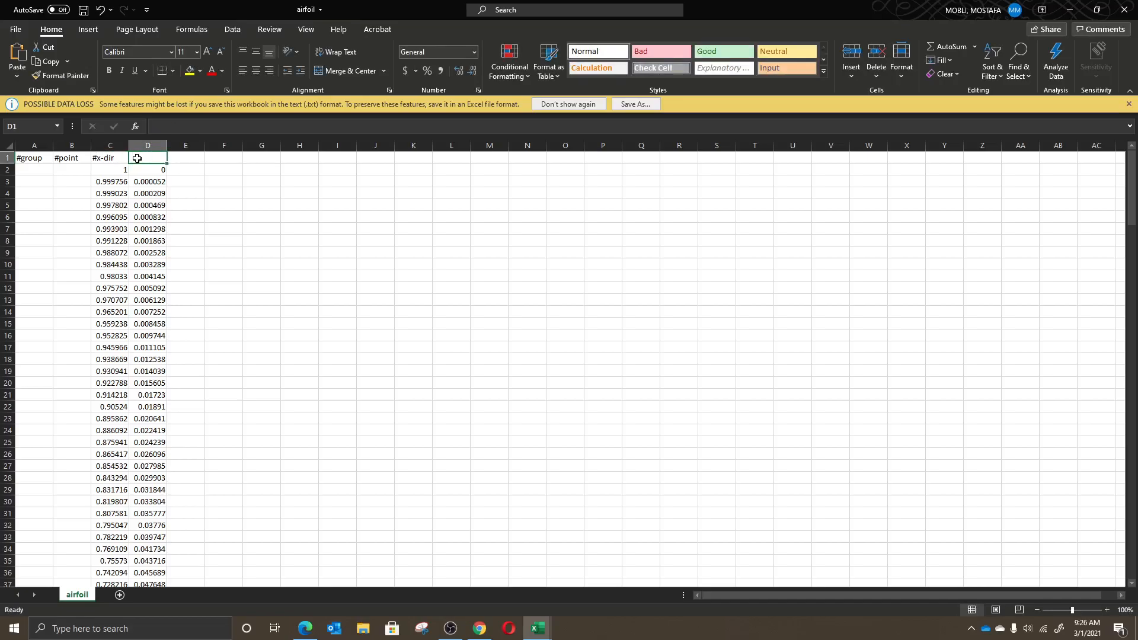
pyautogui.write('#y-dir')
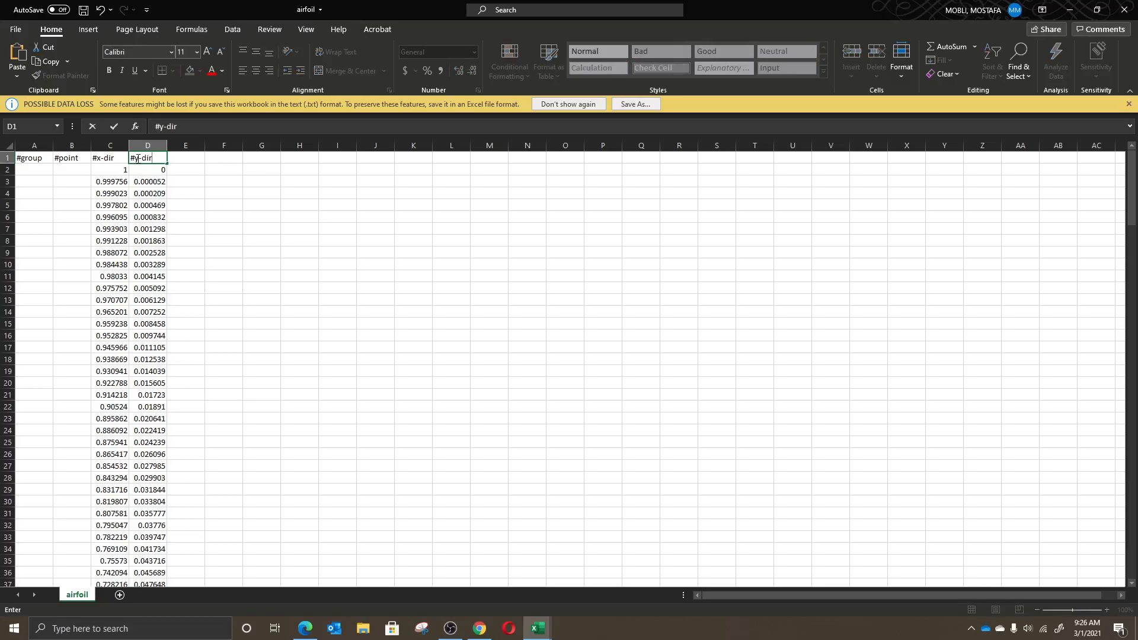
pyautogui.press('BackSpace')
pyautogui.press('BackSpace')
pyautogui.write('dir')
pyautogui.doubleClick(115, 157)
pyautogui.press('BackSpace')
pyautogui.press('BackSpace')
pyautogui.press('BackSpace')
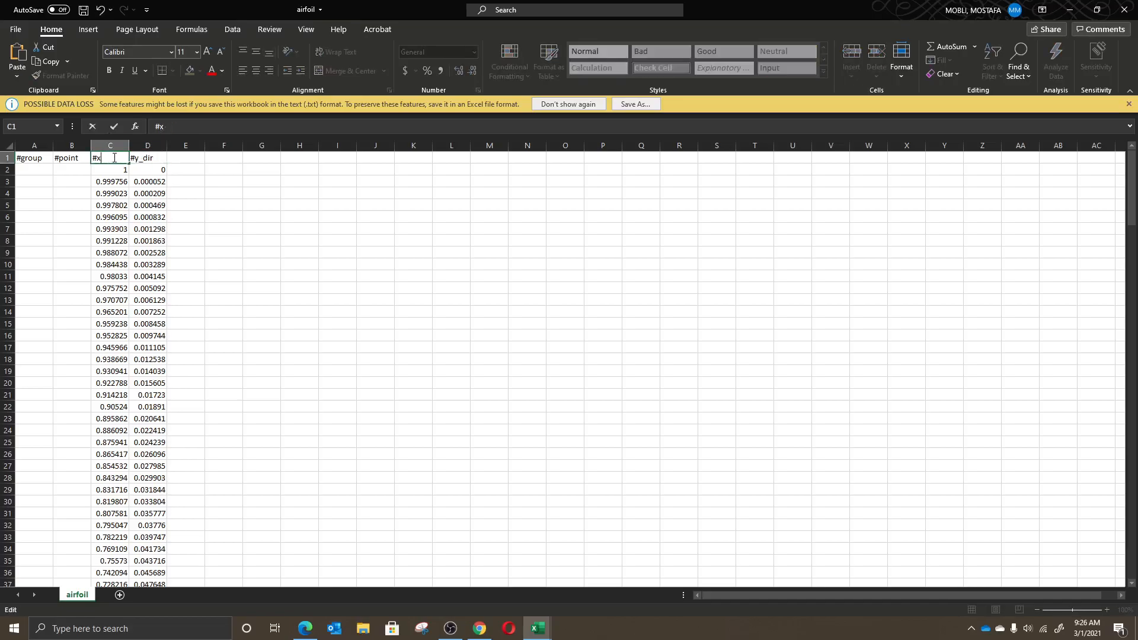
pyautogui.write('_dir')
# - Enter the header #z_dir in cell E1
pyautogui.click(190, 155)
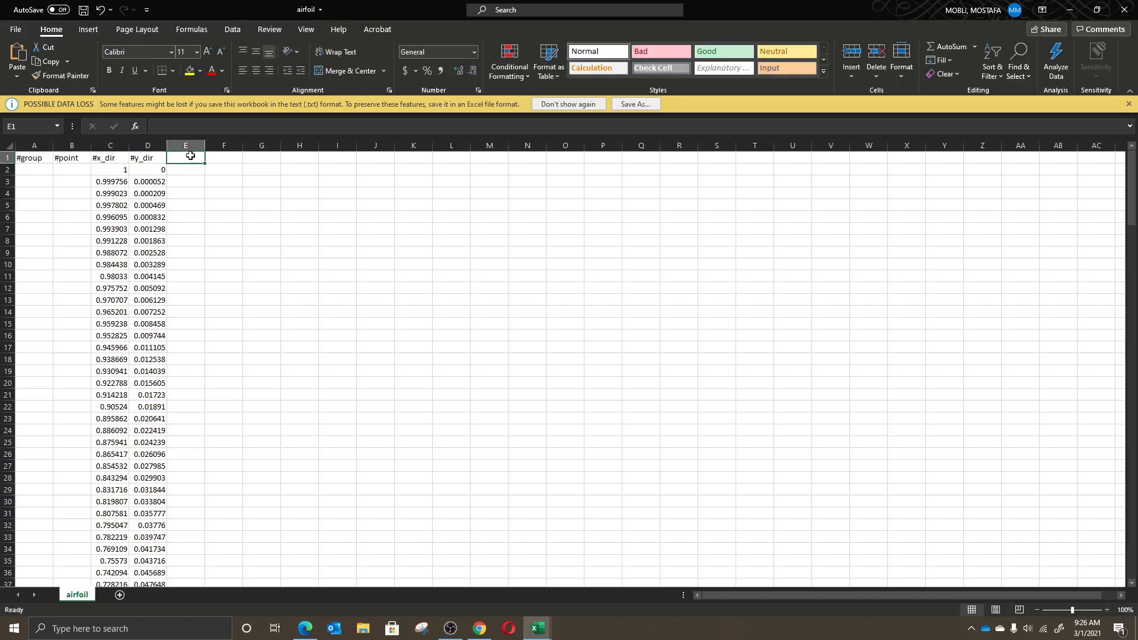
pyautogui.write('#')
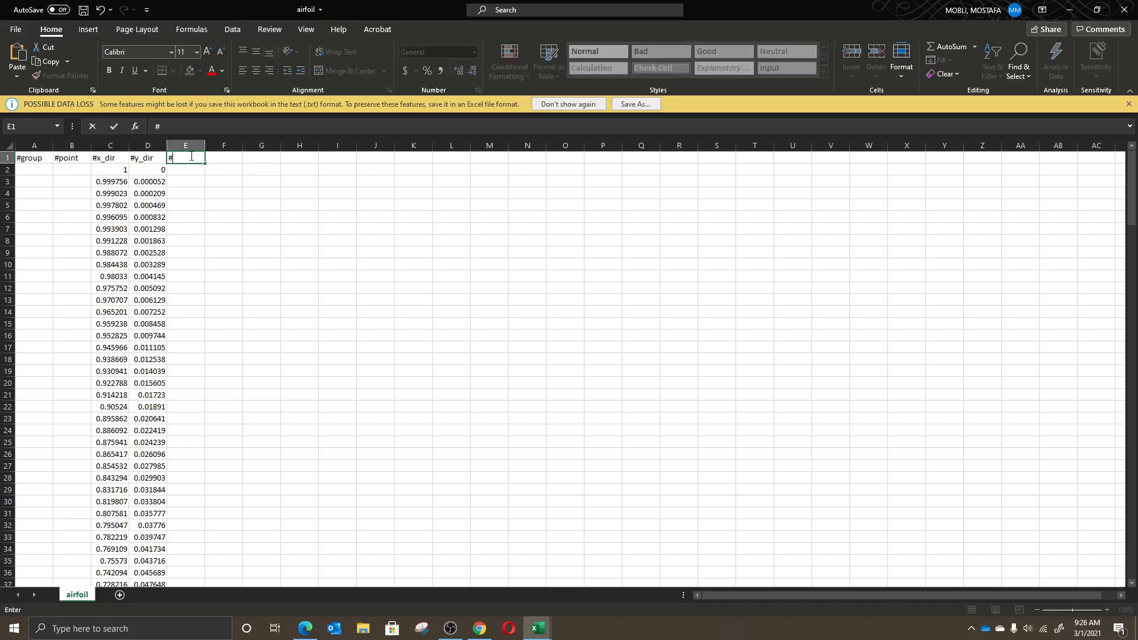
pyautogui.write('_di')
pyautogui.press('BackSpace')
pyautogui.press('BackSpace')
pyautogui.press('BackSpace')
pyautogui.write('fir')
pyautogui.press('BackSpace')
pyautogui.write('do')
pyautogui.click(299, 228)
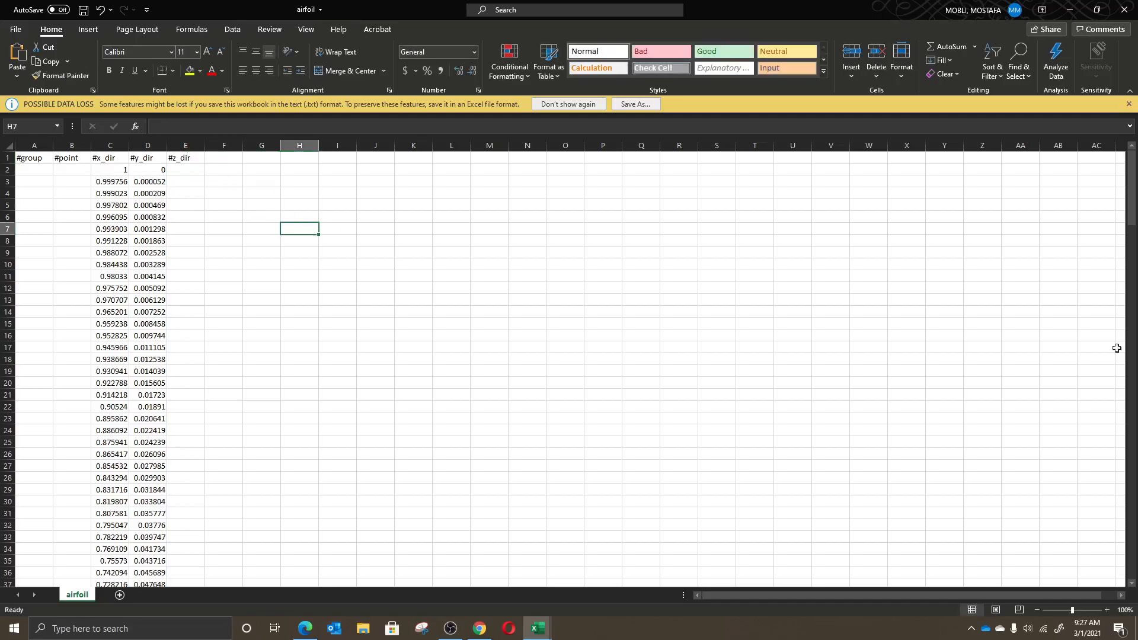
pyautogui.hotkey('alt', 'Tab')
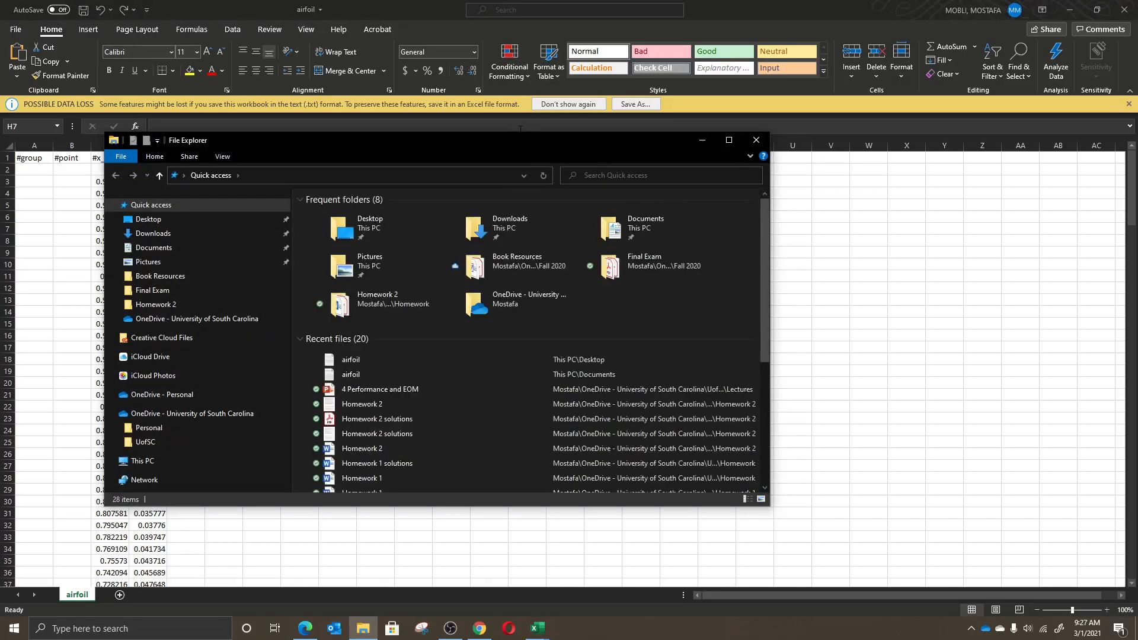
pyautogui.click(522, 130)
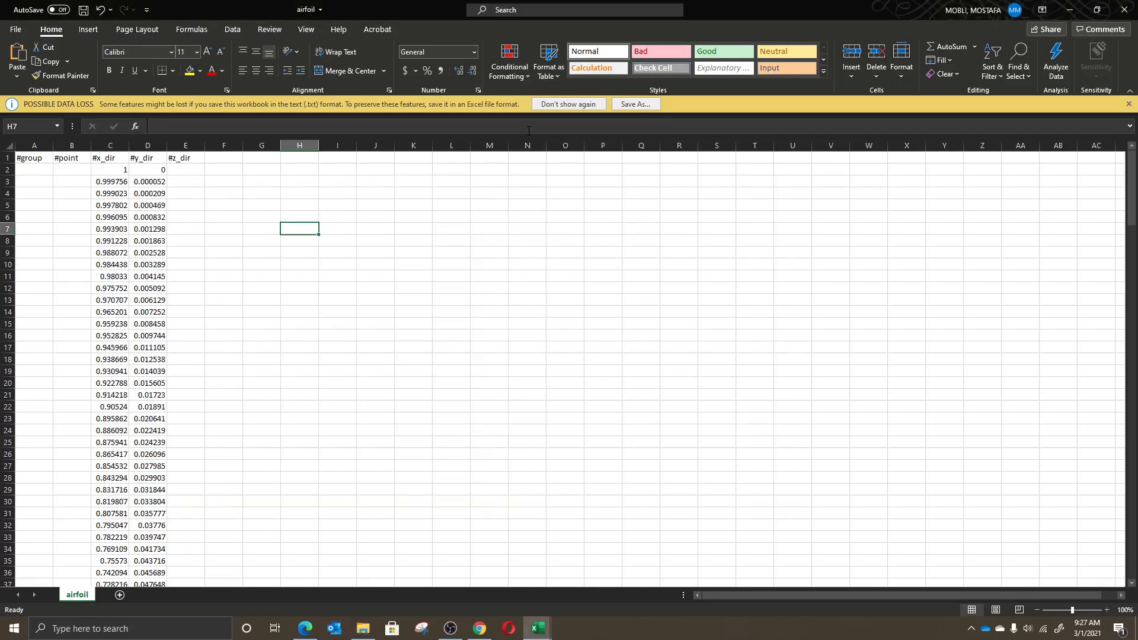
pyautogui.hotkey('alt', 'Tab')
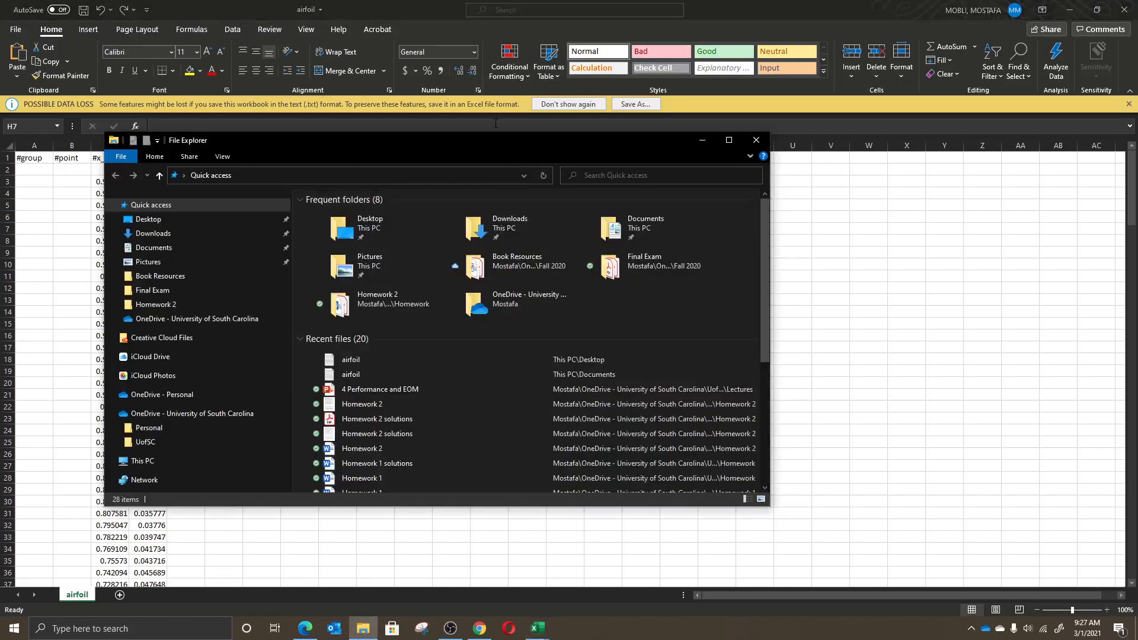
pyautogui.click(495, 123)
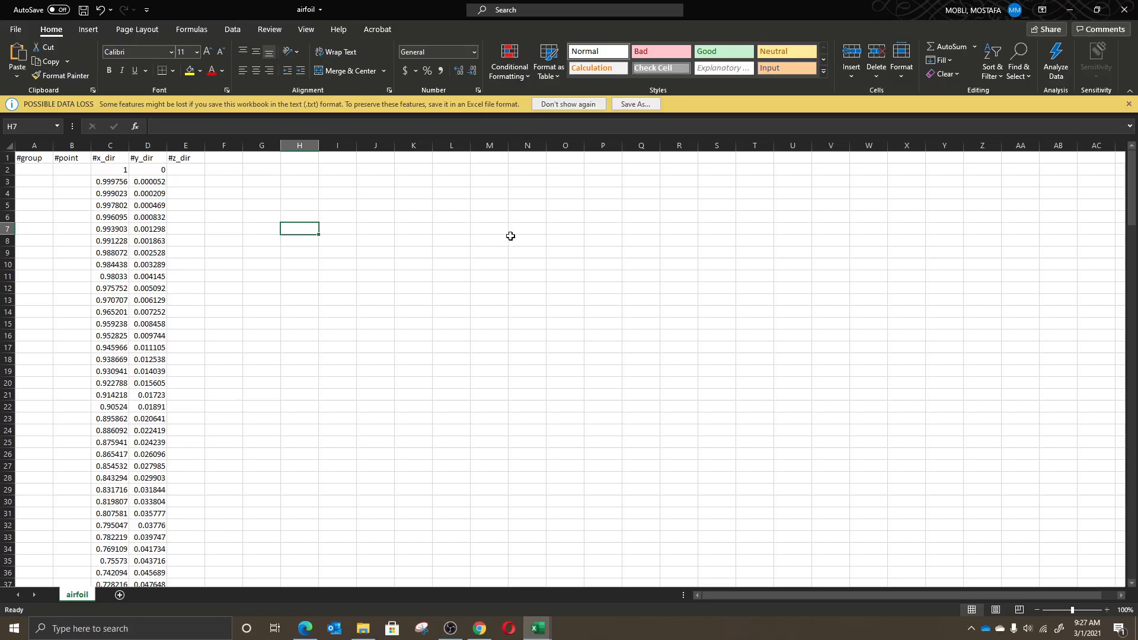
# - Enter 0 in cell E2 and fill it down the #z_dir column for all coordinate rows
pyautogui.click(184, 170)
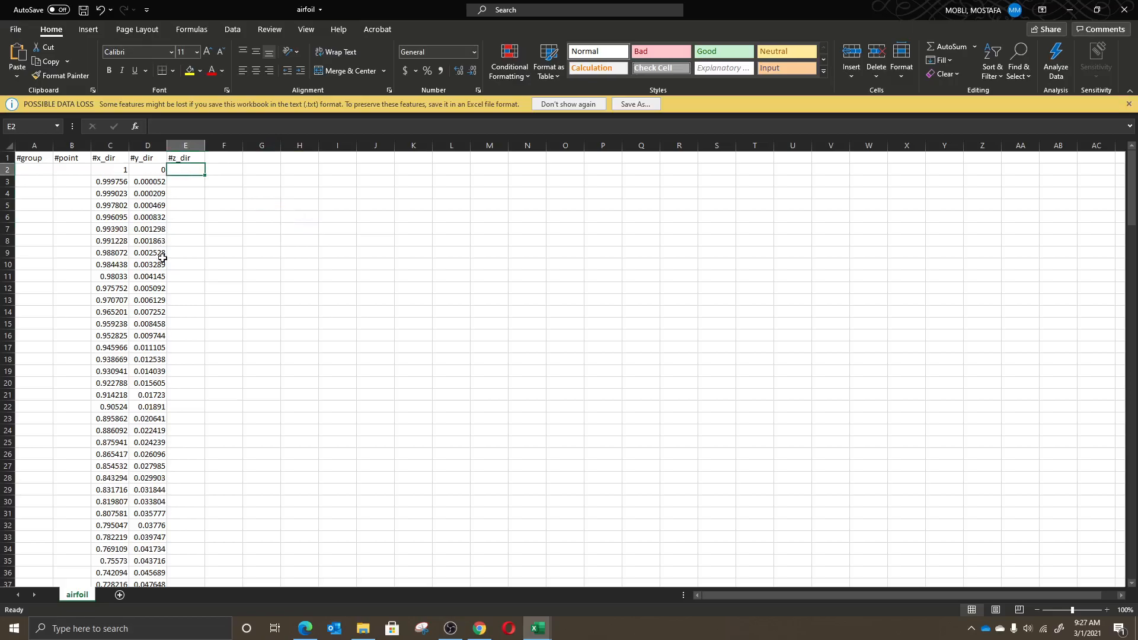
pyautogui.write('0')
pyautogui.press('Return')
pyautogui.click(189, 171)
pyautogui.doubleClick(207, 176)
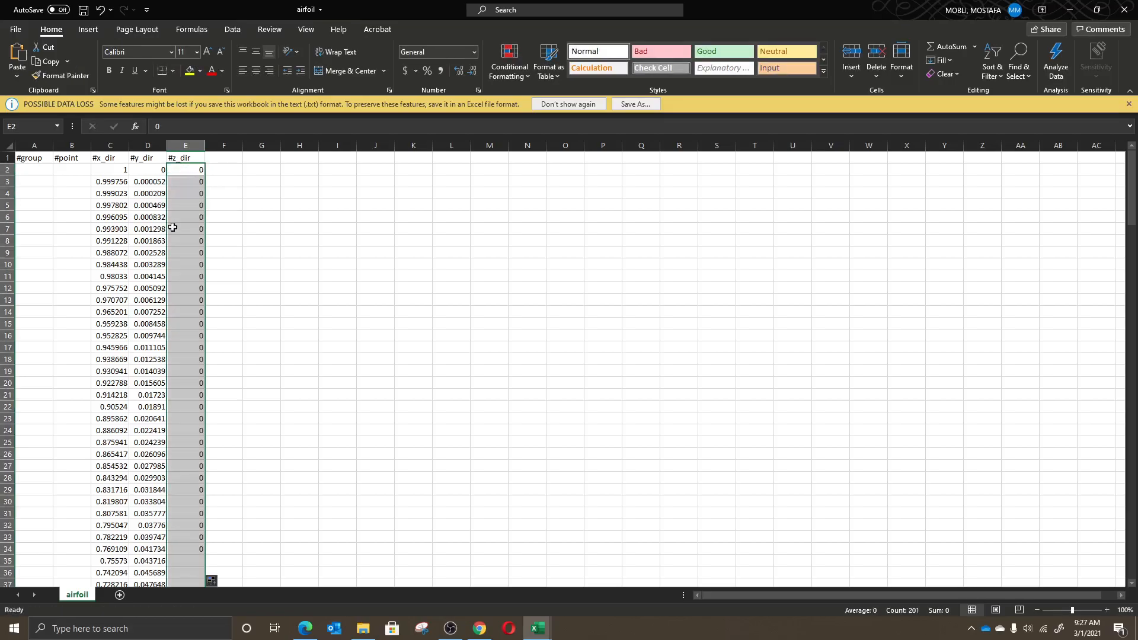
# - Enter 0, 1, 2 and 3 in cells B2 to B5 of the #point column
pyautogui.click(74, 168)
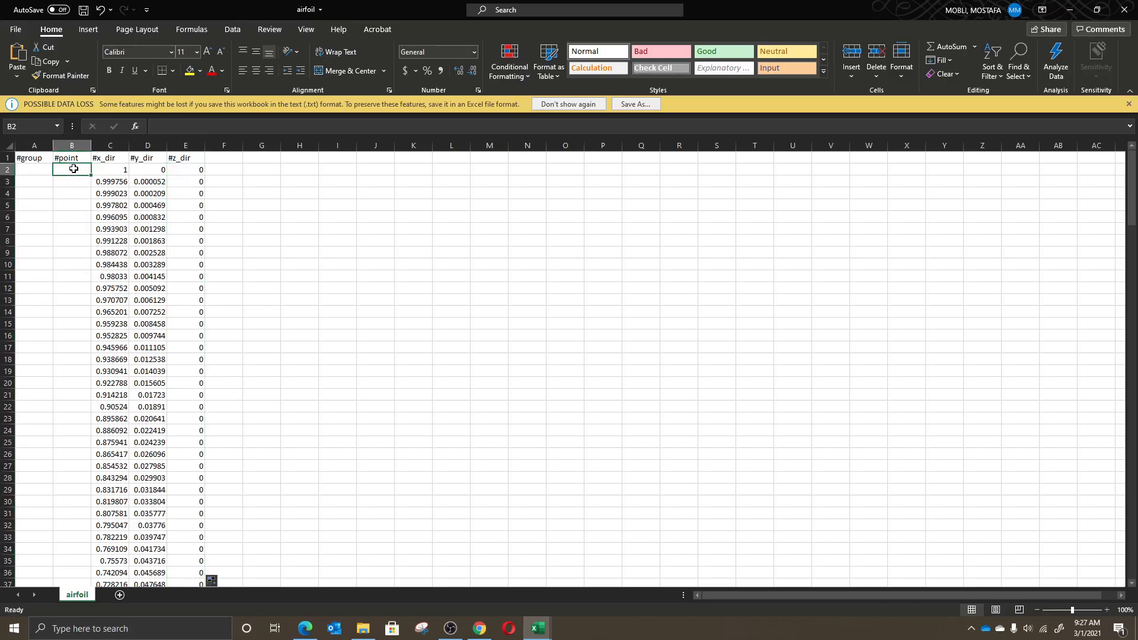
pyautogui.write('0')
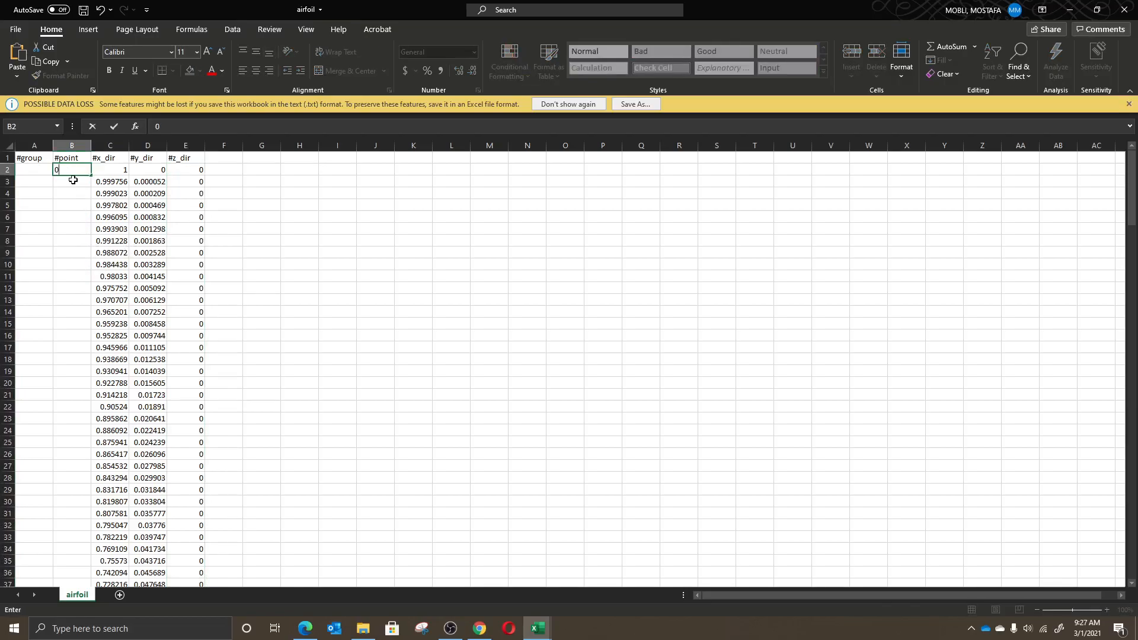
pyautogui.click(73, 179)
pyautogui.write('1')
pyautogui.click(73, 193)
pyautogui.write('2')
pyautogui.click(76, 207)
pyautogui.write('3')
pyautogui.press('Return')
# - Continue the 0 to 3 number series down the #point column to 200 at the last coordinate row
pyautogui.click(85, 182)
pyautogui.moveTo(81, 172); pyautogui.dragTo(91, 210)
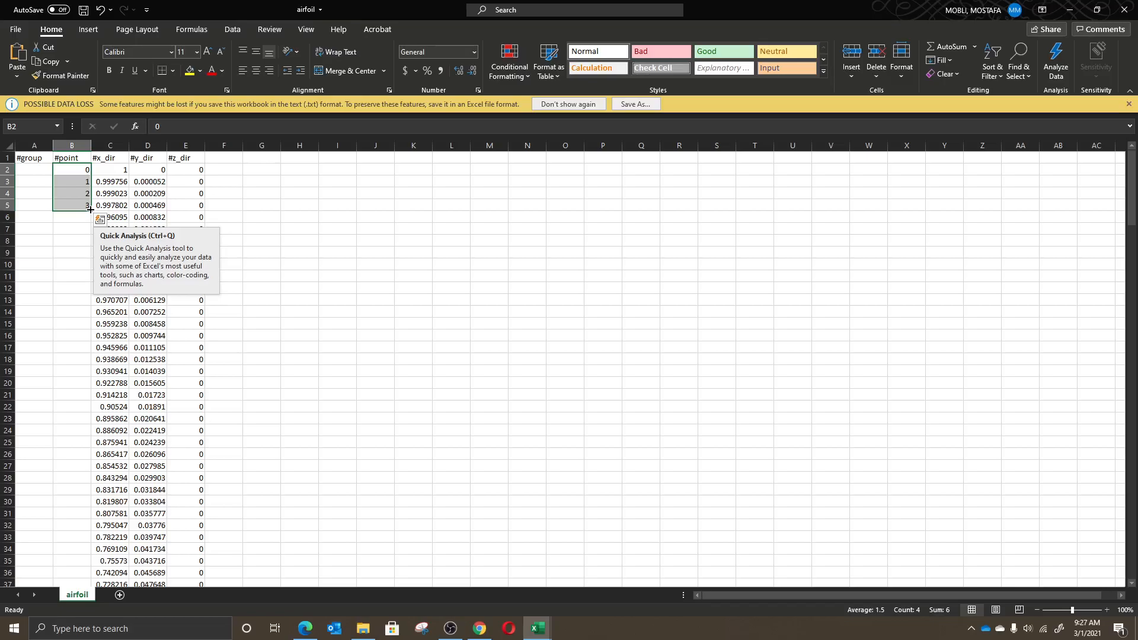
pyautogui.doubleClick(90, 209)
pyautogui.scroll(-20, 324, 296)
pyautogui.scroll(-20, 323, 295)
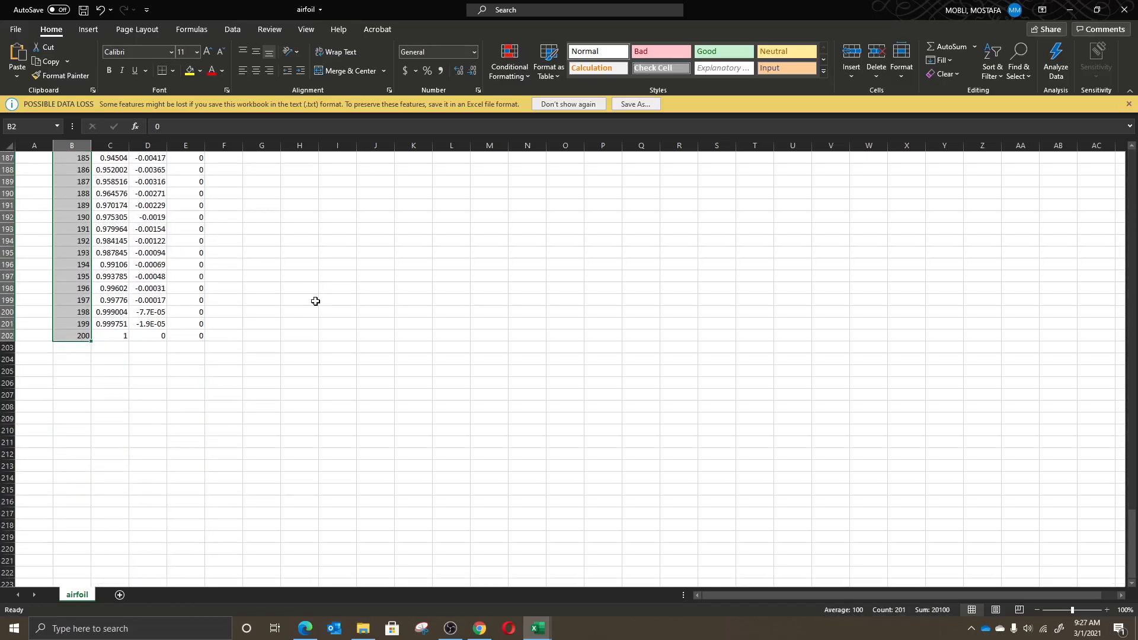
pyautogui.scroll(20, 315, 301)
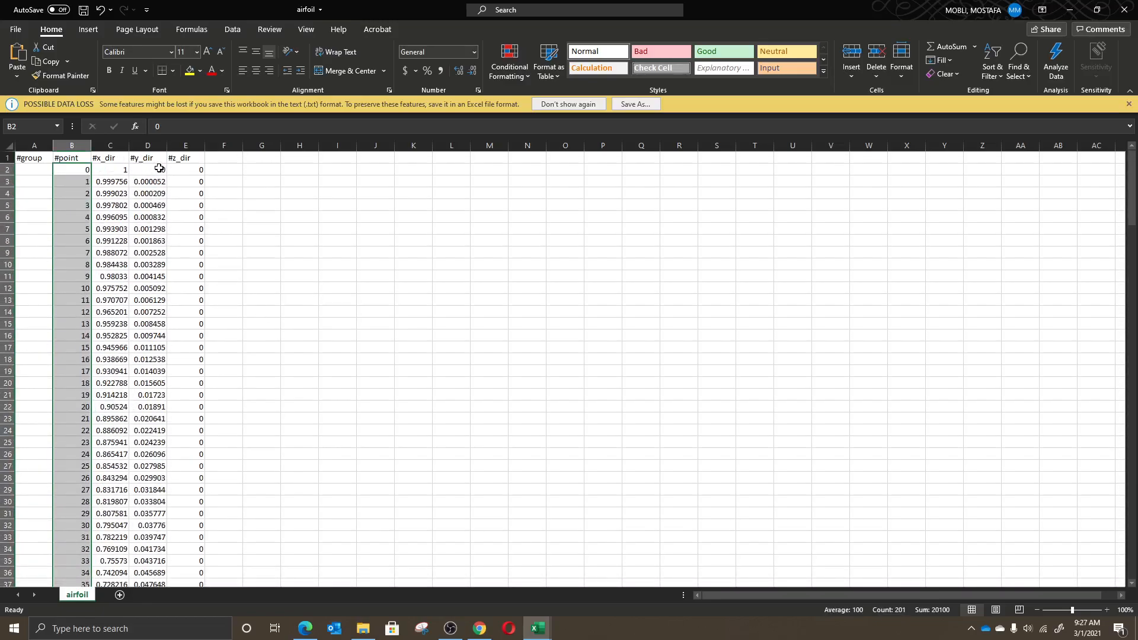
pyautogui.scroll(-20, 127, 237)
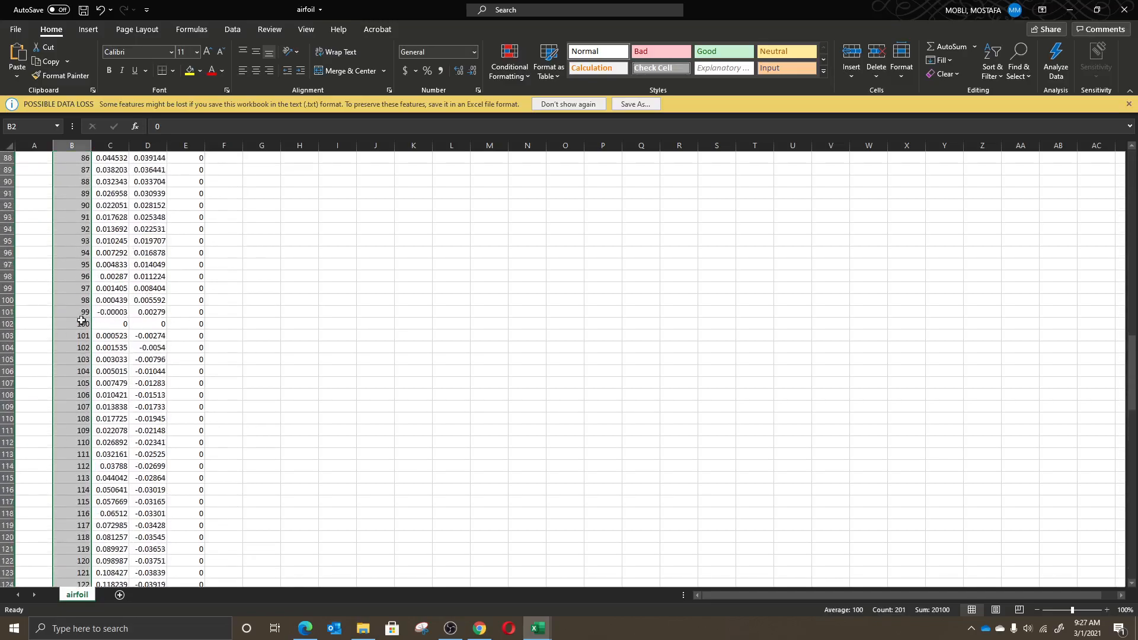
pyautogui.scroll(-20, 161, 322)
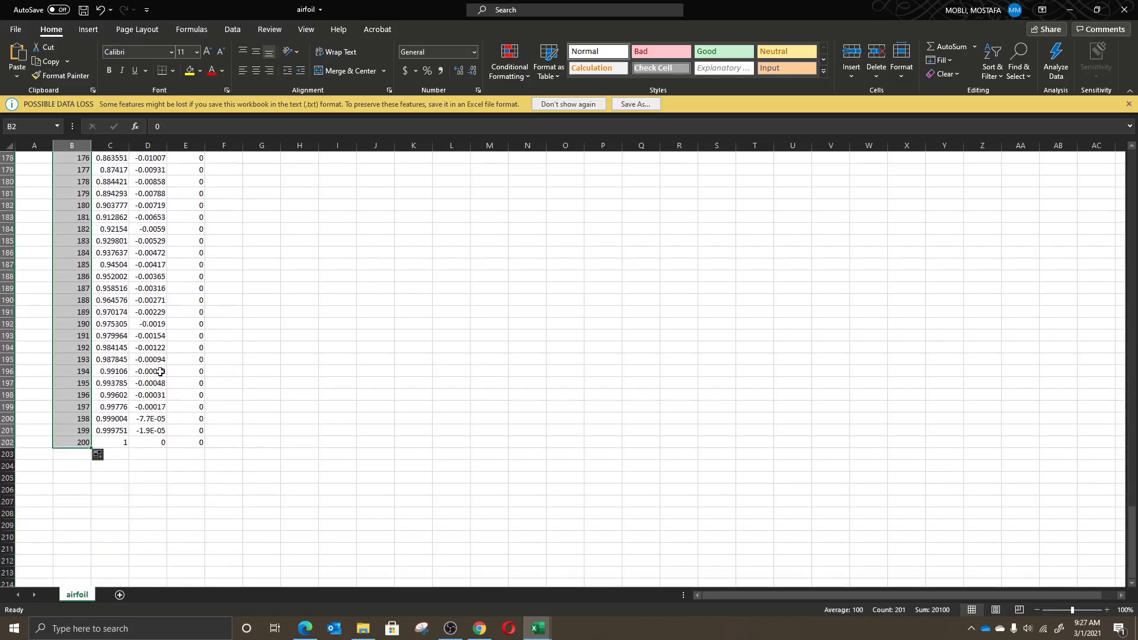
pyautogui.scroll(20, 205, 428)
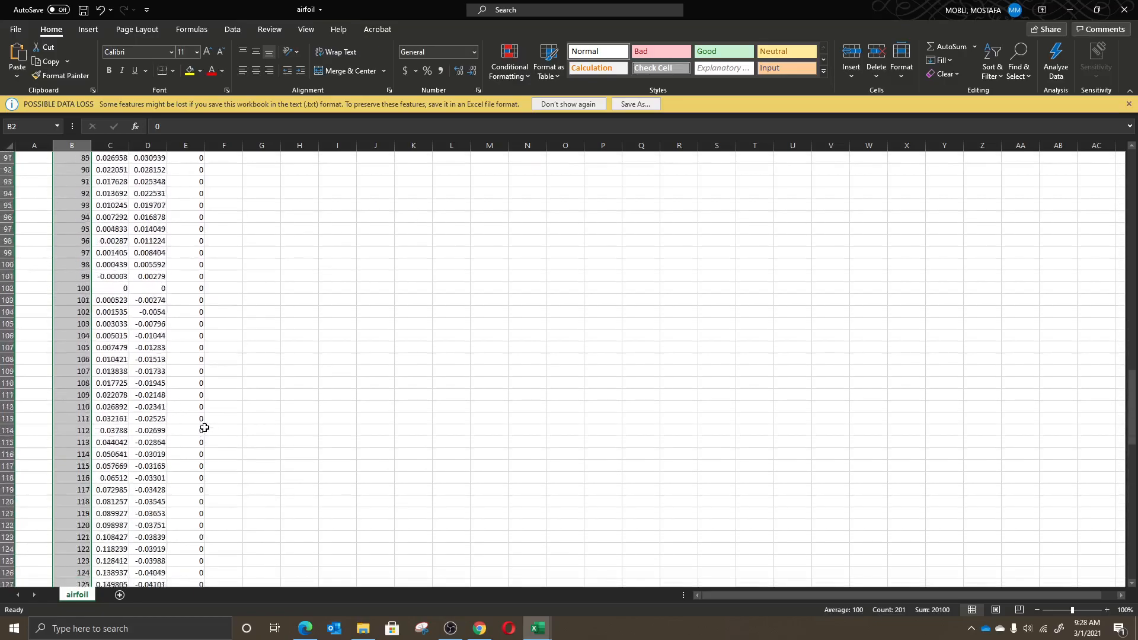
pyautogui.scroll(13, 205, 428)
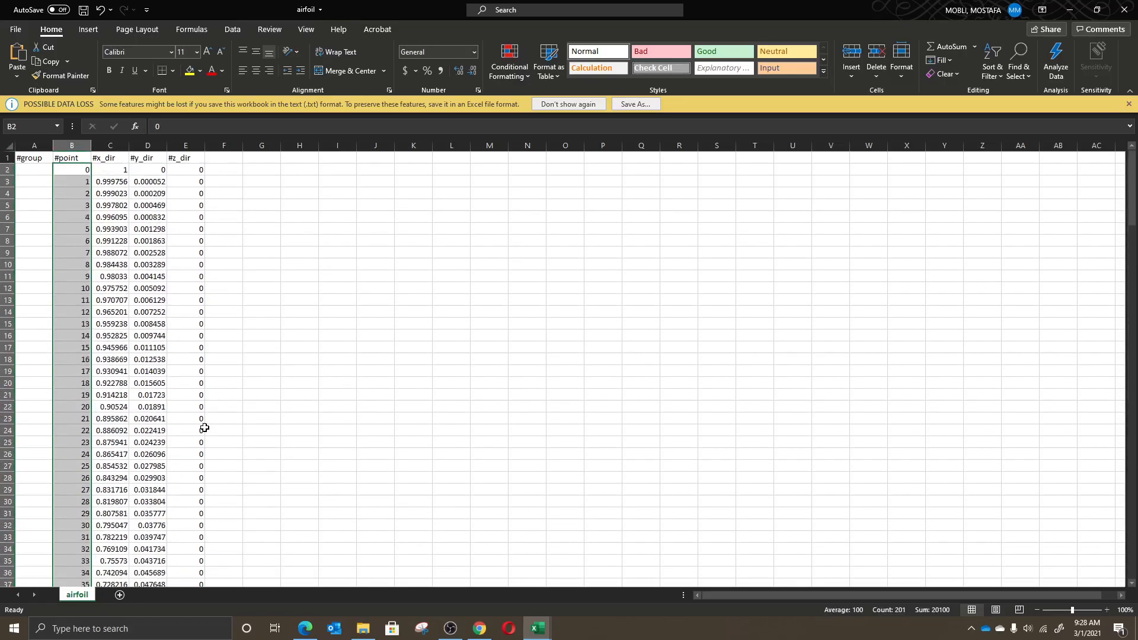
# - Enter 1 in cell A2 and fill it down the #group column for all coordinate rows
pyautogui.click(35, 167)
pyautogui.write('1')
pyautogui.press('Return')
pyautogui.click(45, 171)
pyautogui.doubleClick(52, 175)
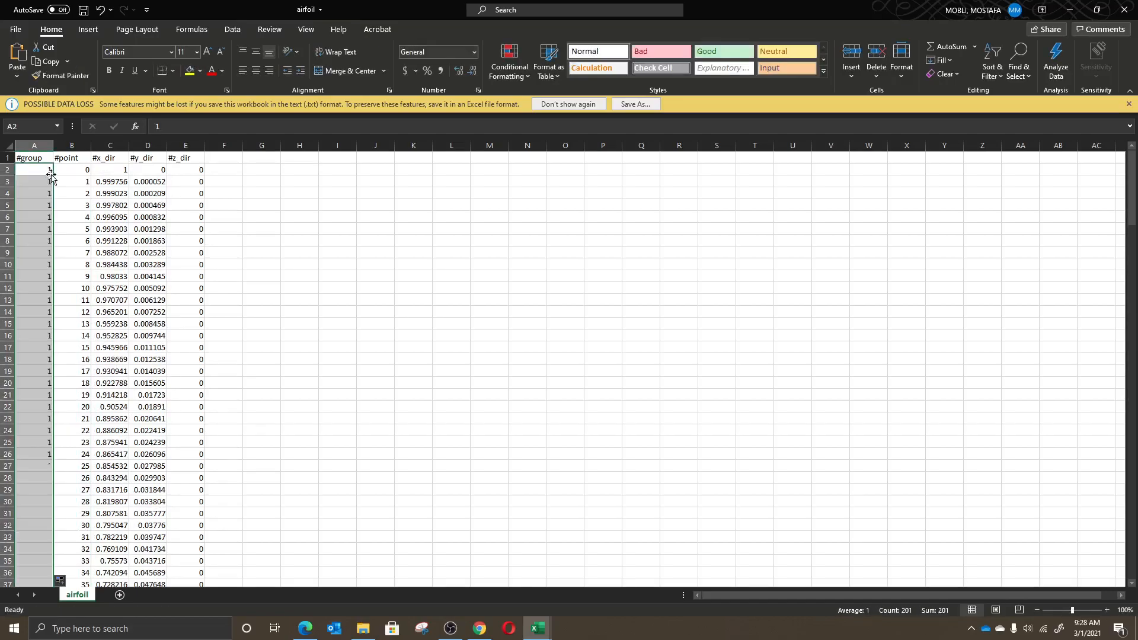
pyautogui.scroll(-20, 394, 387)
pyautogui.scroll(-20, 394, 387)
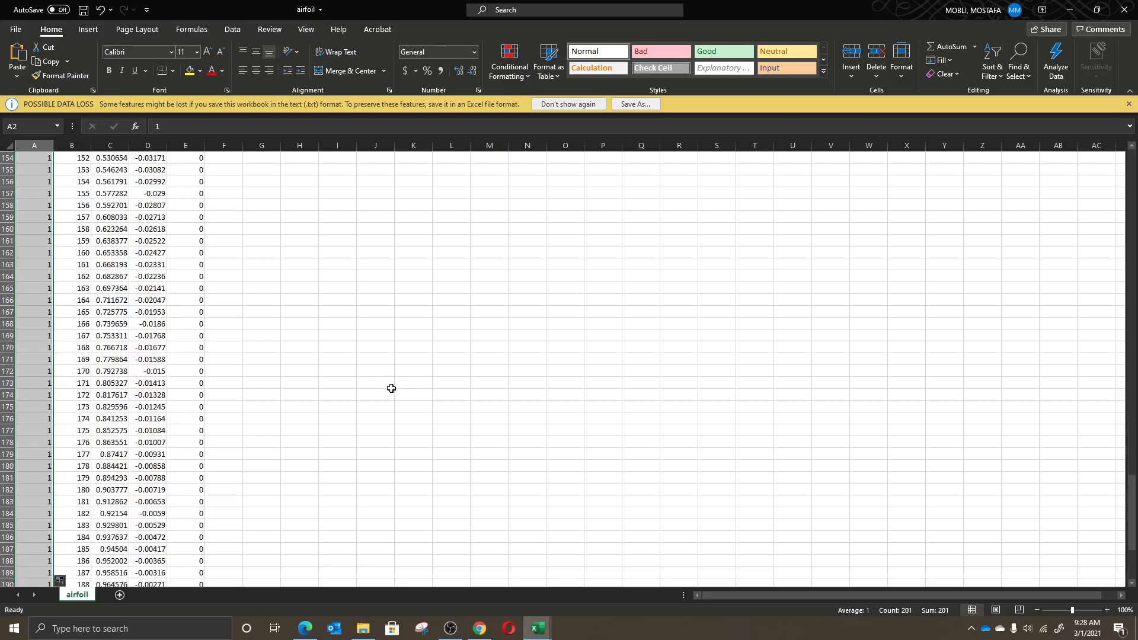
pyautogui.scroll(-8, 392, 388)
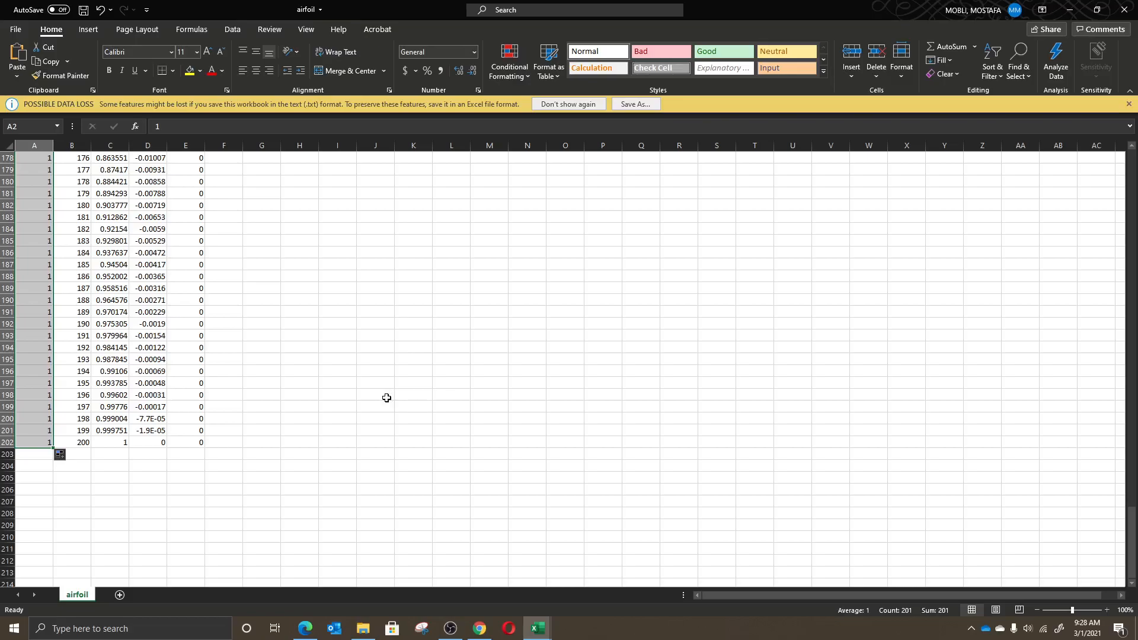
pyautogui.scroll(20, 386, 398)
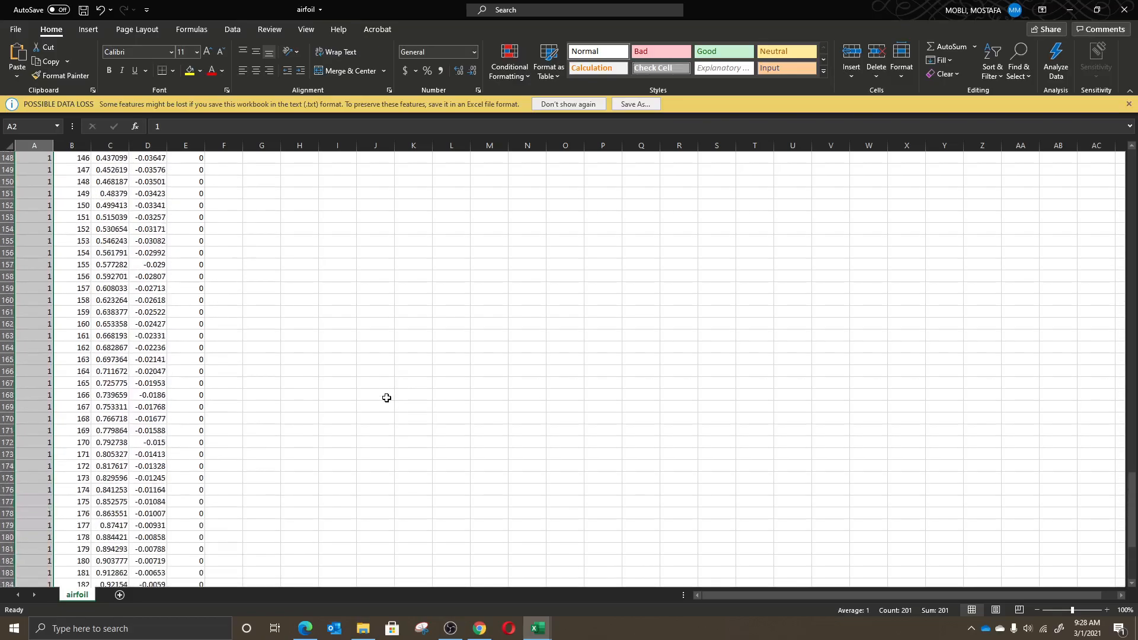
pyautogui.scroll(20, 386, 398)
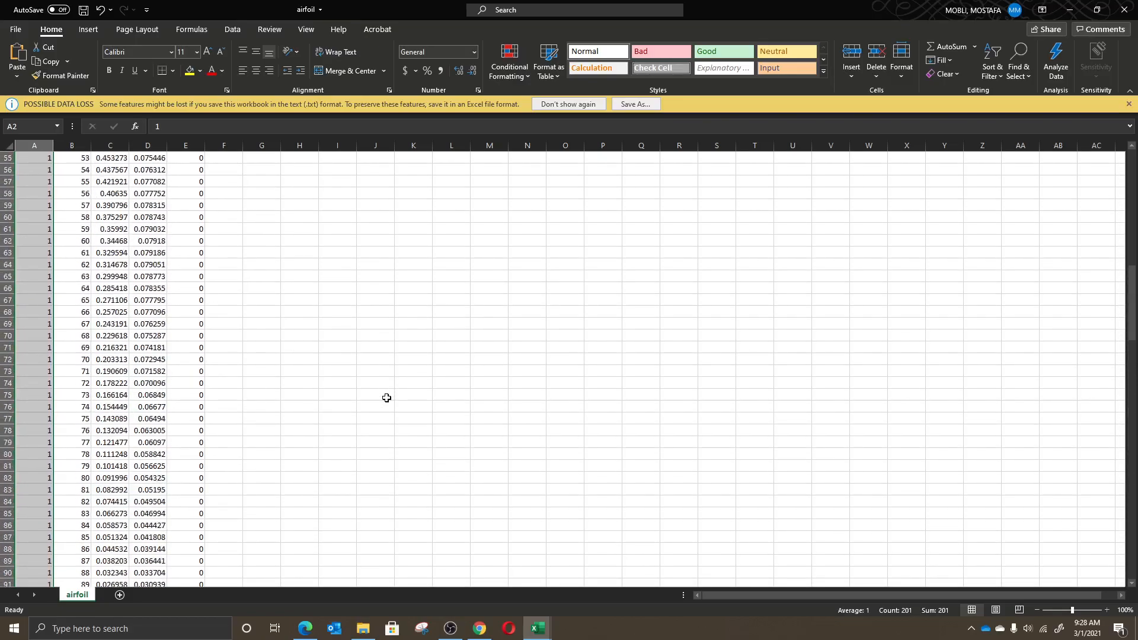
pyautogui.scroll(9, 387, 398)
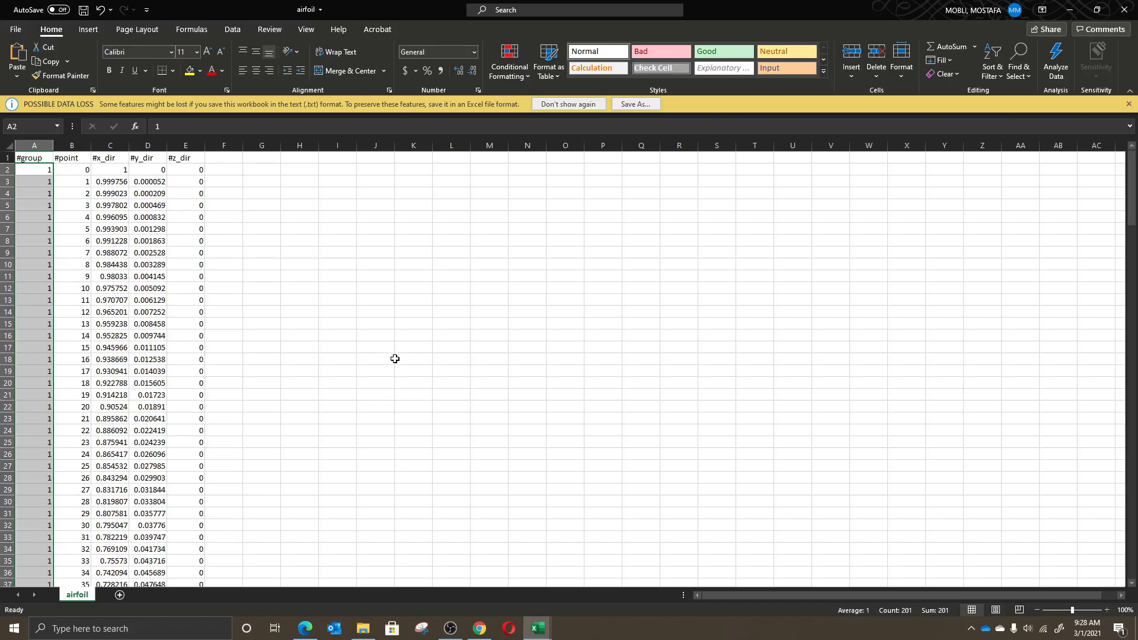
# - Look over the completed airfoil table and save the file
pyautogui.scroll(-5, 385, 365)
pyautogui.scroll(5, 384, 368)
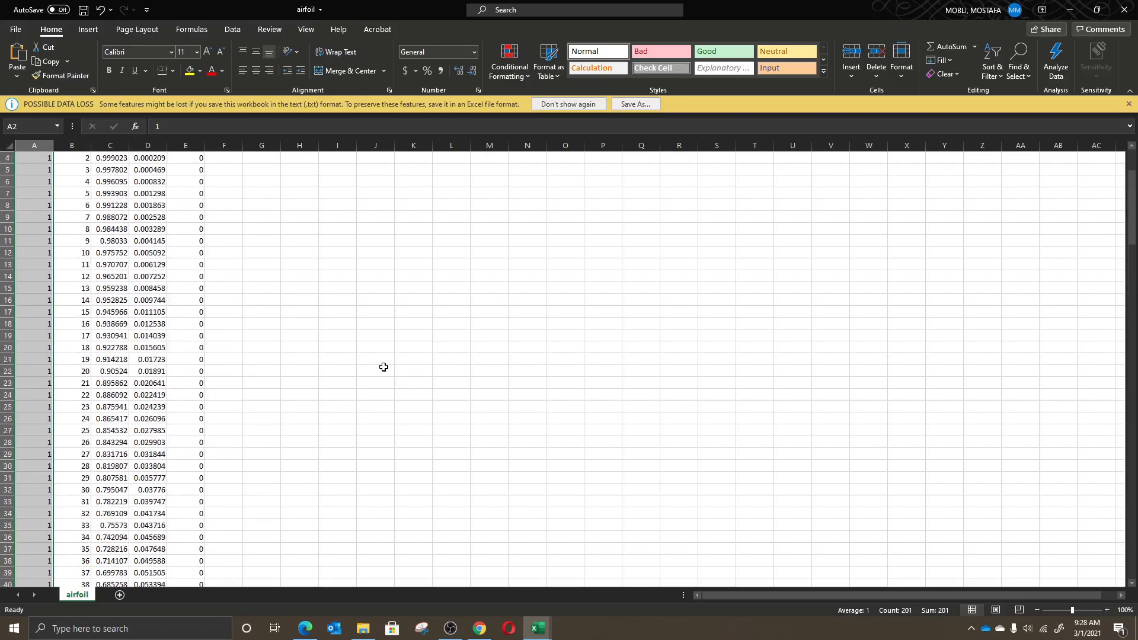
pyautogui.scroll(-12, 383, 369)
pyautogui.scroll(-20, 380, 372)
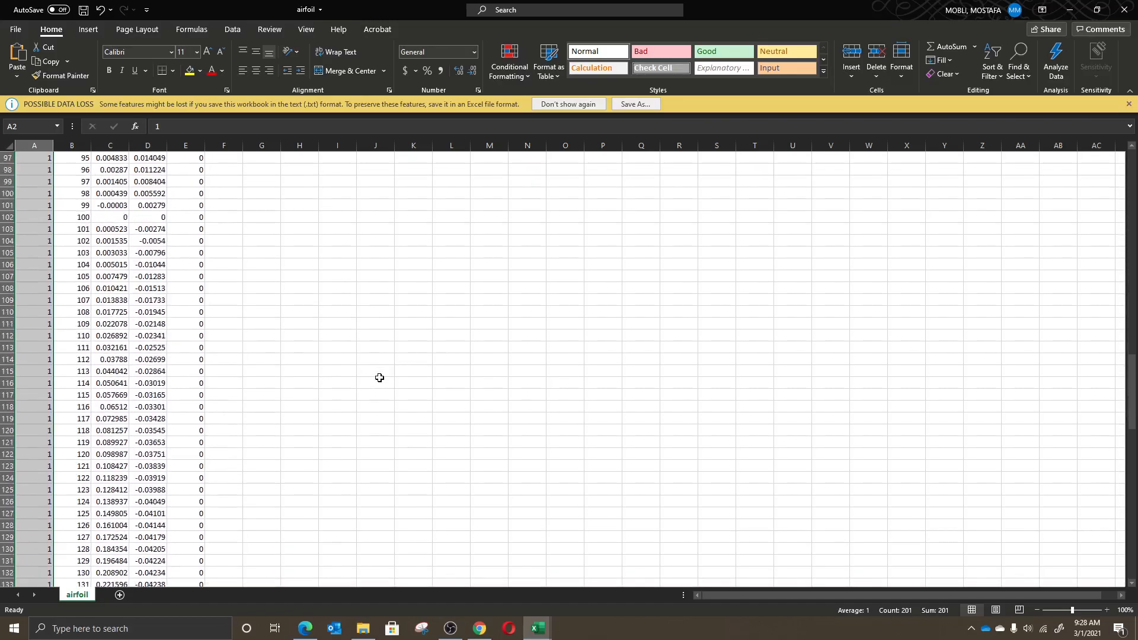
pyautogui.hotkey('ctrl', 's')
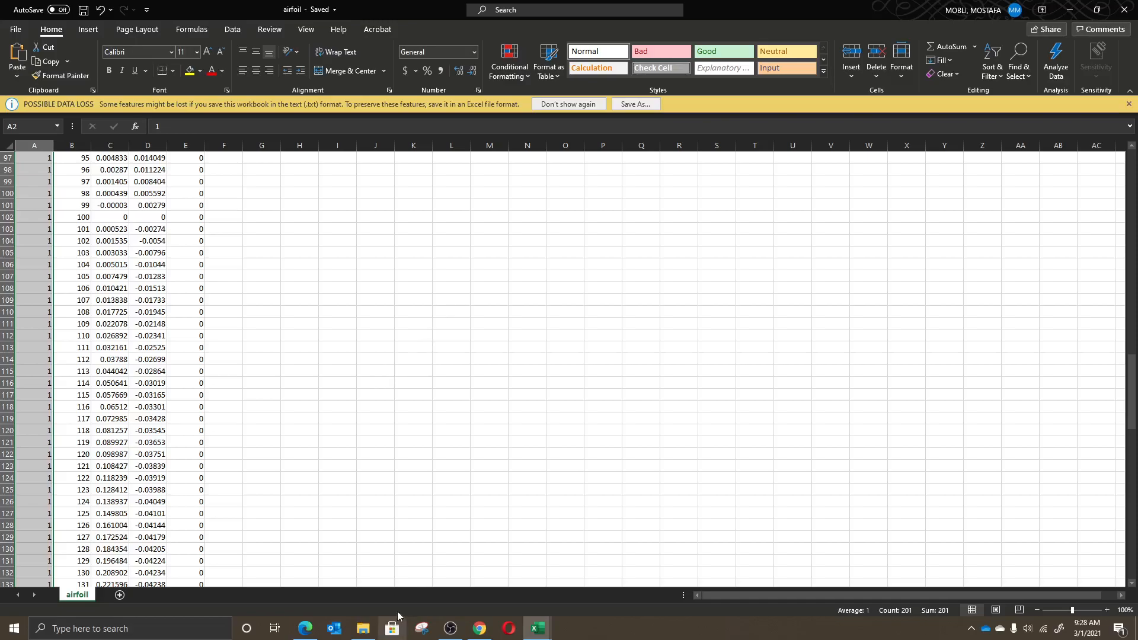
# - Open Workbench 2021 R1 and add a standalone Fluid Flow (Fluent) analysis system to the project schematic
pyautogui.click(174, 627)
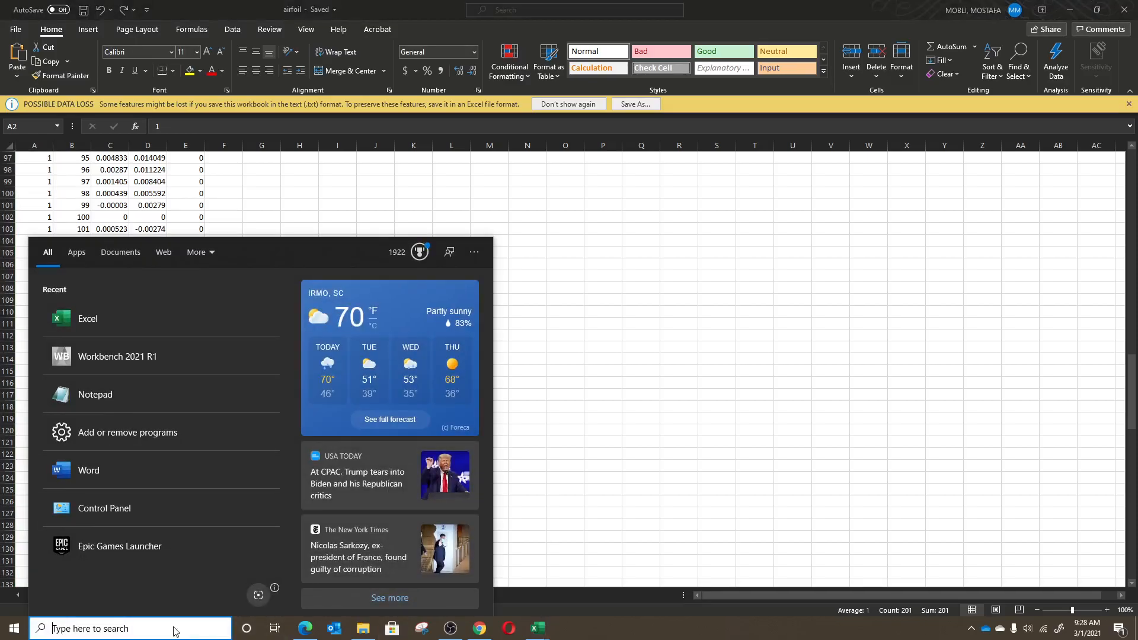
pyautogui.write('work')
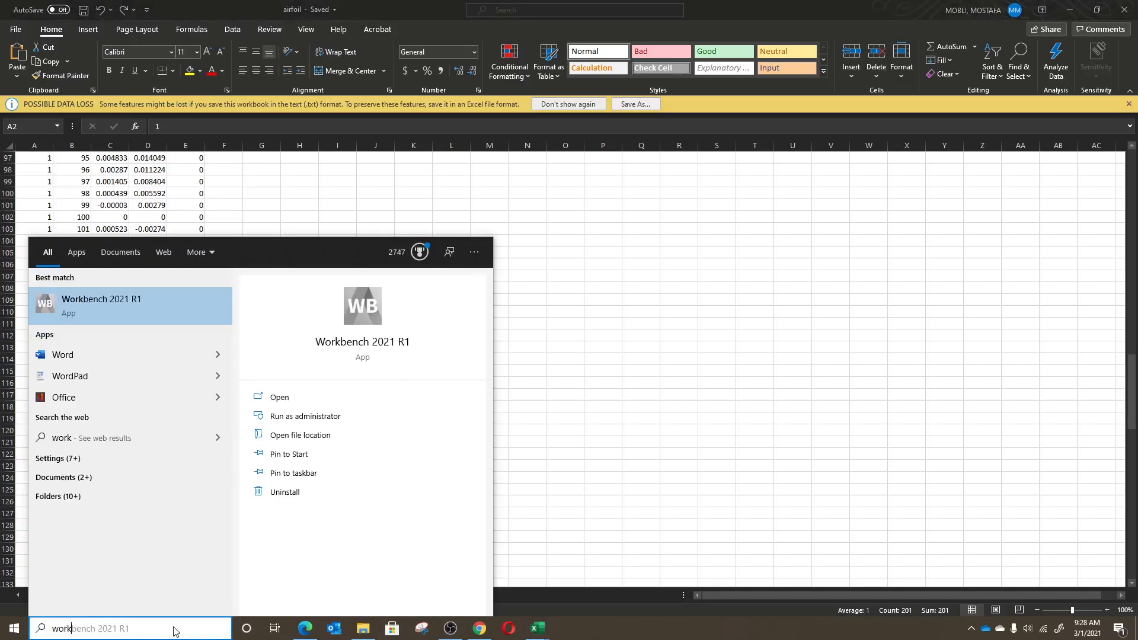
pyautogui.click(140, 304)
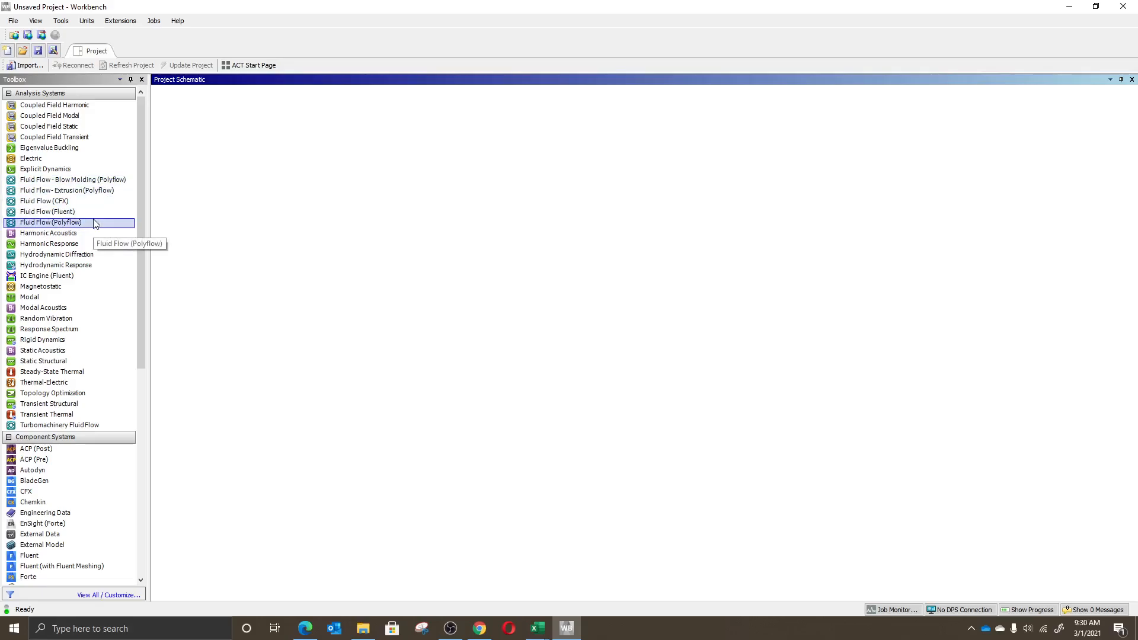
pyautogui.moveTo(63, 214); pyautogui.dragTo(212, 155)
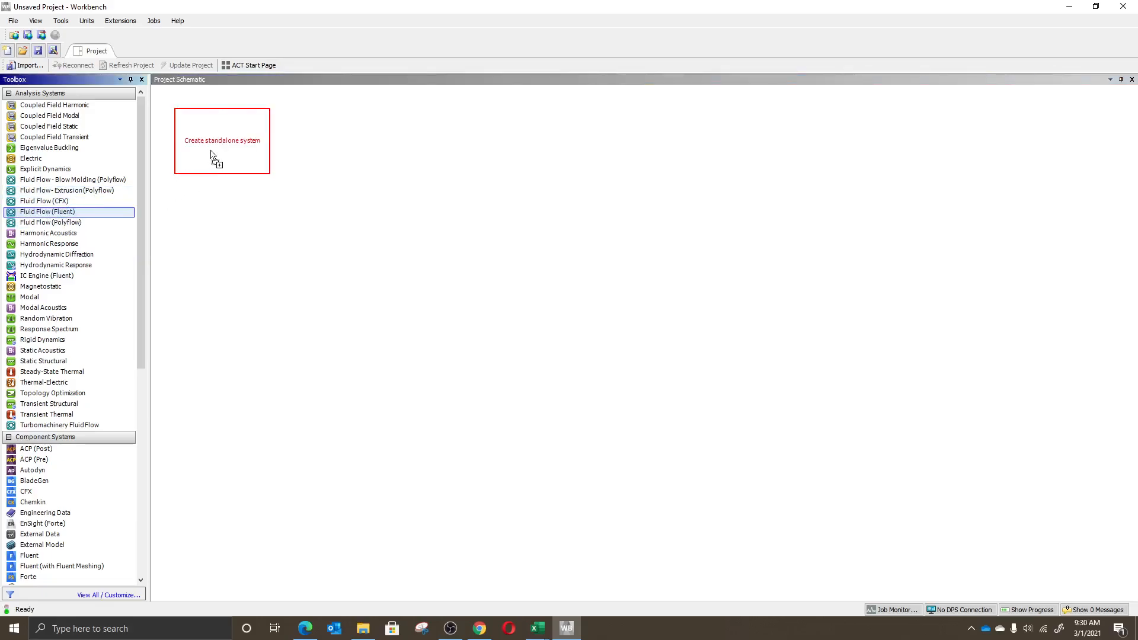
pyautogui.moveTo(212, 155); pyautogui.dragTo(211, 151)
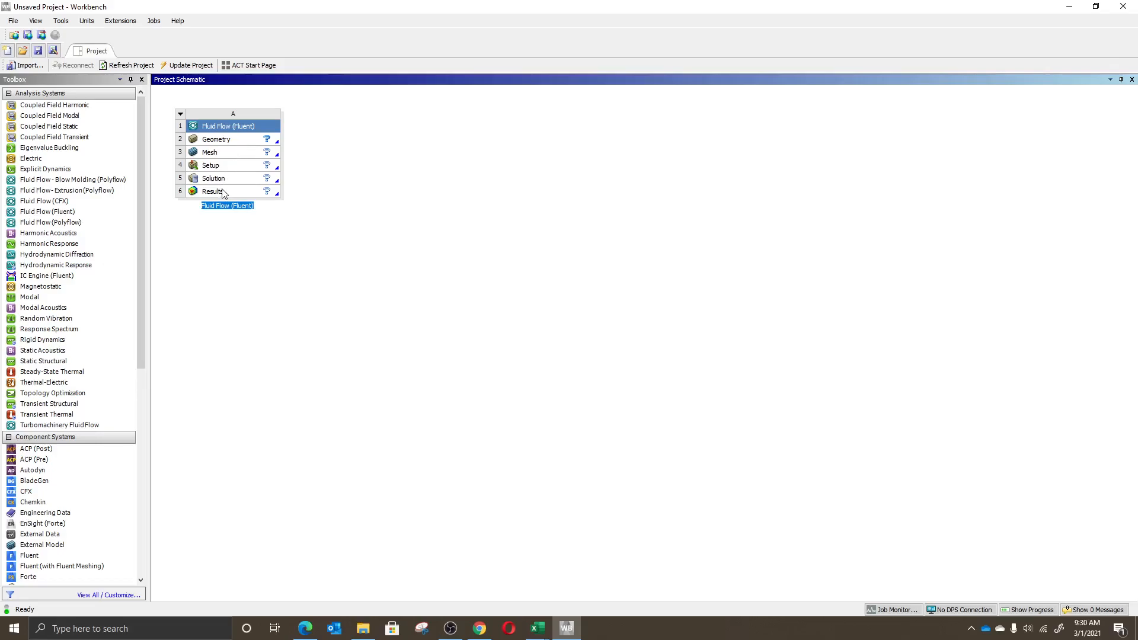
# - Add a standalone Geometry component, a Mesh component linked to it, and a Fluent component linked to the mesh
pyautogui.scroll(-8, 112, 320)
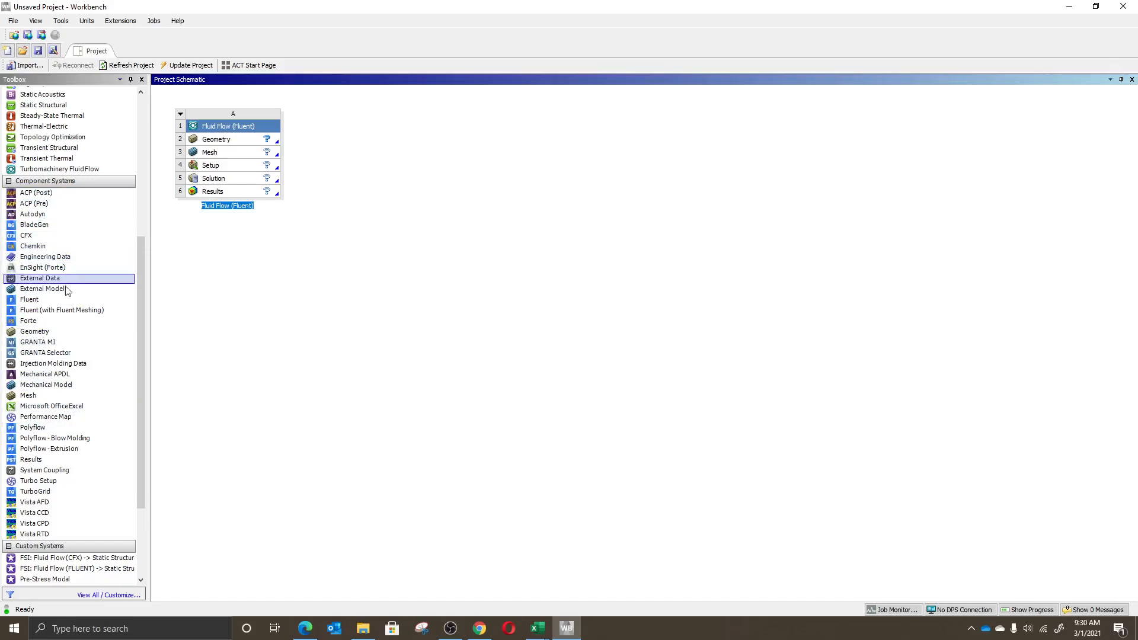
pyautogui.moveTo(50, 332); pyautogui.dragTo(394, 152)
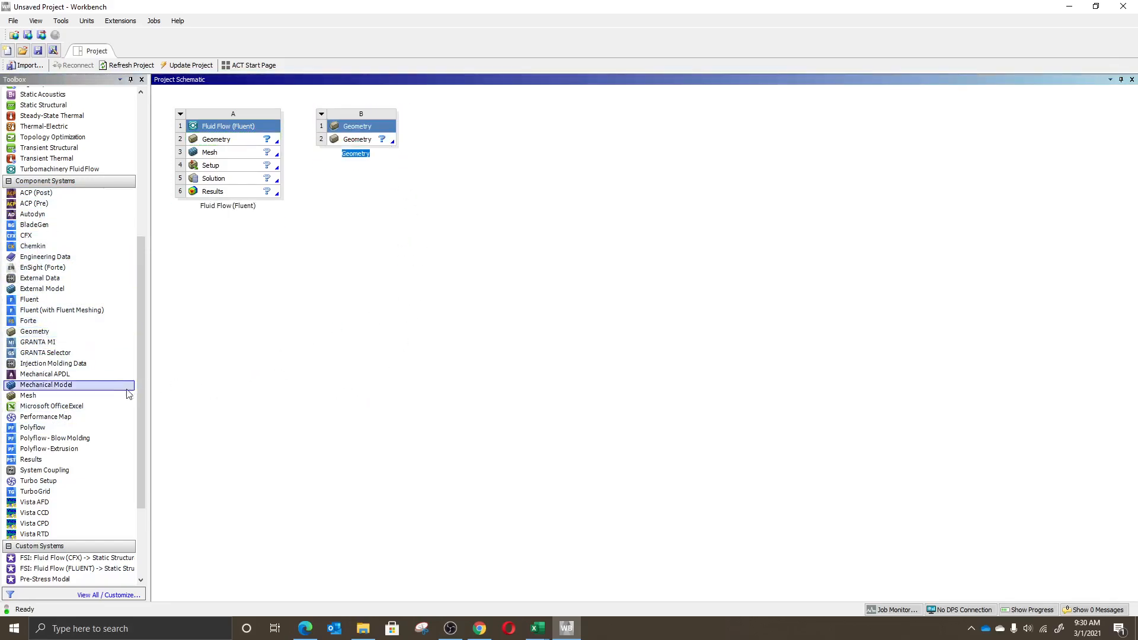
pyautogui.moveTo(39, 397); pyautogui.dragTo(357, 141)
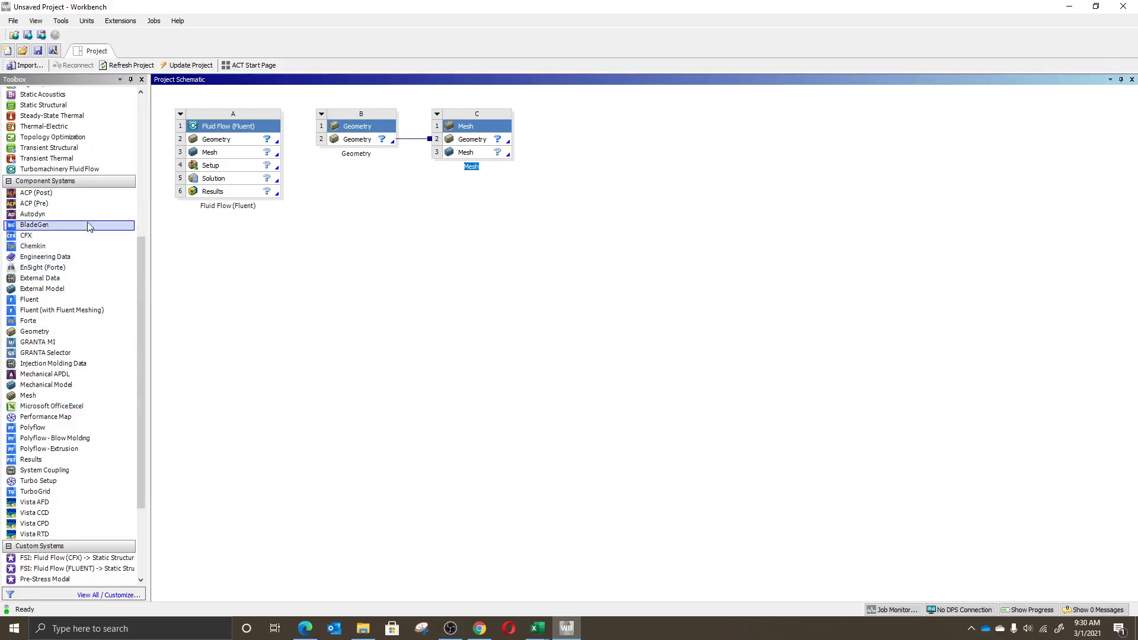
pyautogui.moveTo(80, 300); pyautogui.dragTo(501, 148)
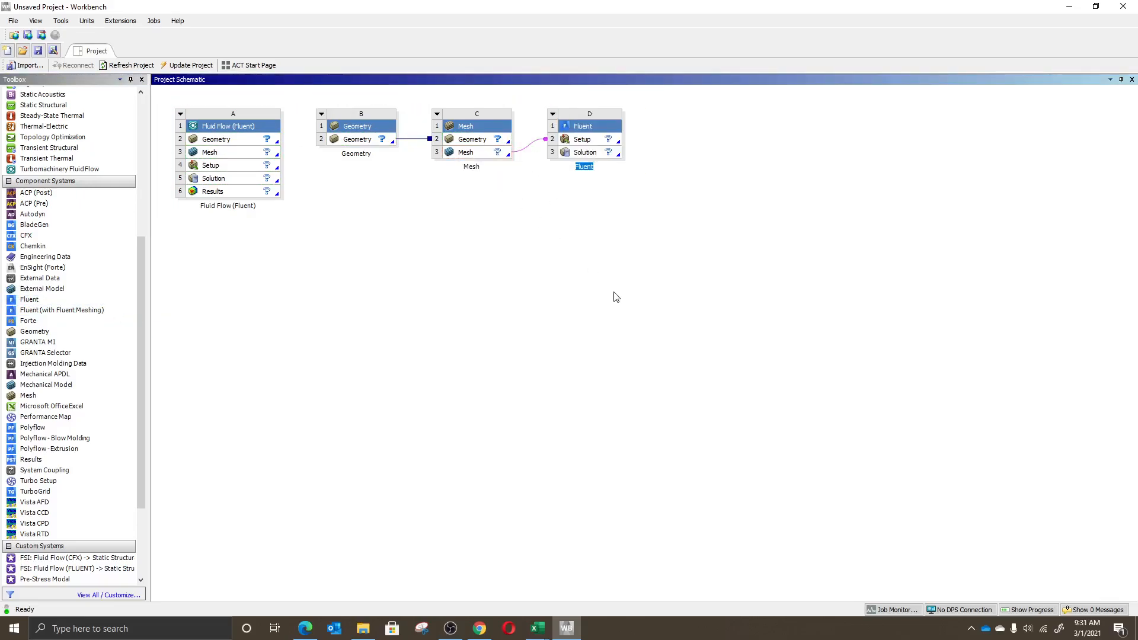
pyautogui.click(659, 104)
pyautogui.moveTo(689, 98); pyautogui.dragTo(305, 189)
# - Delete the separate Fluent, Mesh and Geometry component systems, keeping only the Fluid Flow (Fluent) system
pyautogui.click(554, 118)
pyautogui.click(554, 115)
pyautogui.click(564, 198)
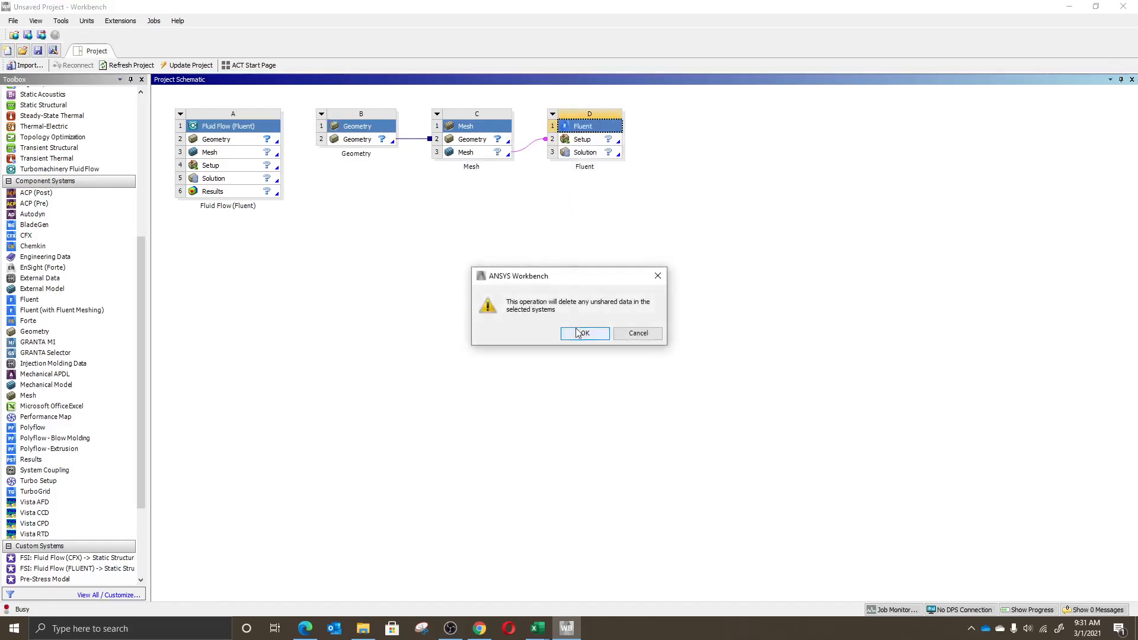
pyautogui.click(578, 333)
pyautogui.click(437, 114)
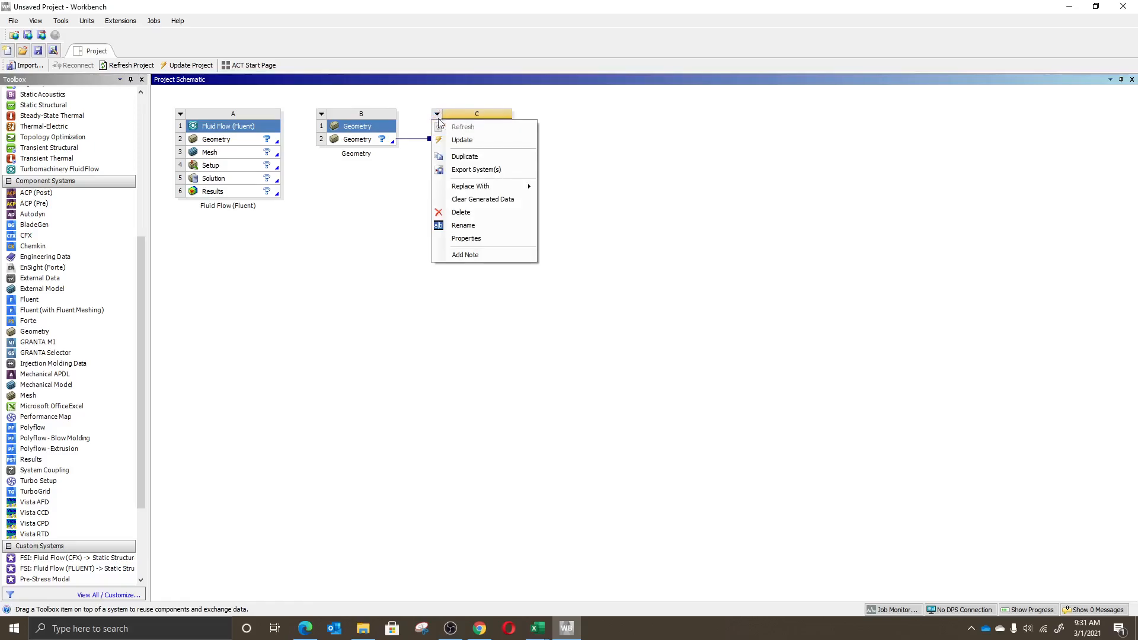
pyautogui.click(461, 212)
pyautogui.click(570, 337)
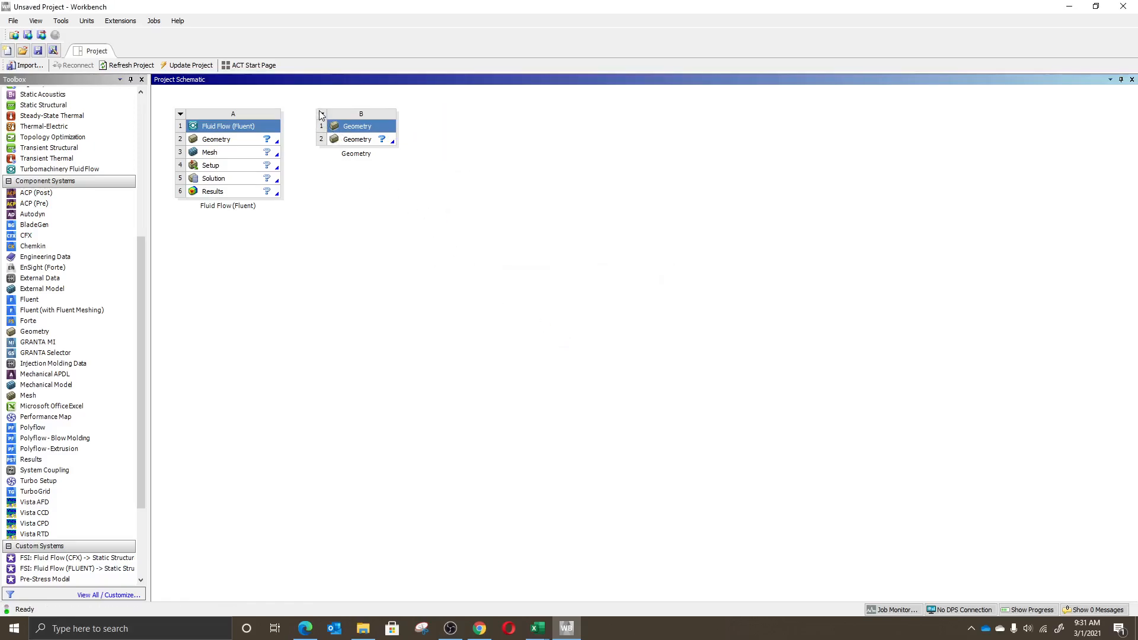
pyautogui.click(320, 114)
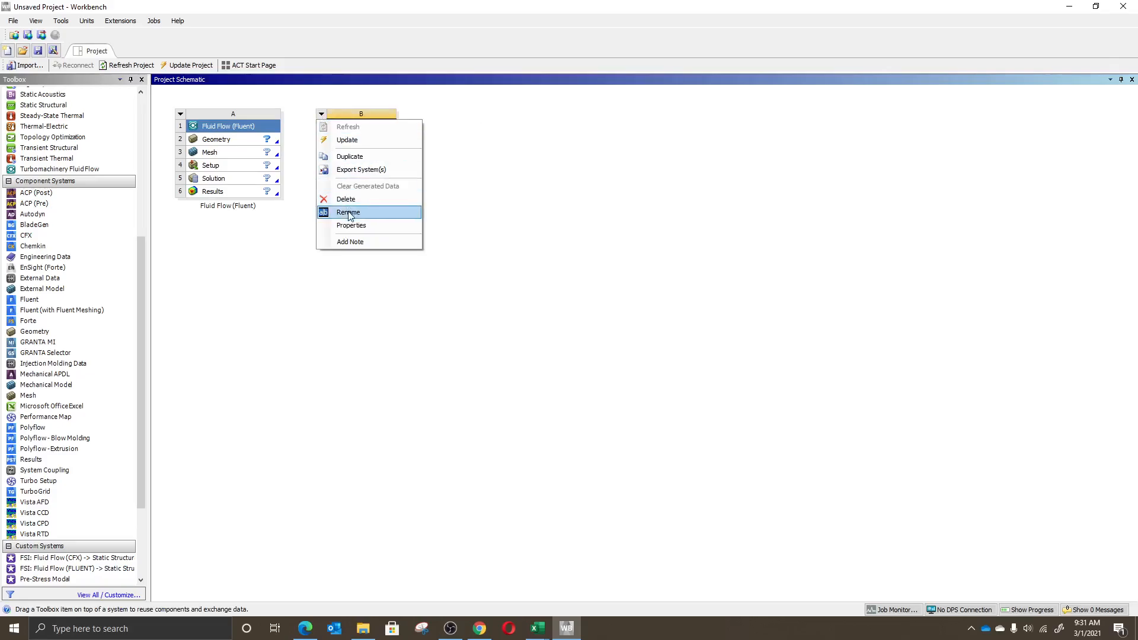
pyautogui.click(350, 199)
pyautogui.click(570, 336)
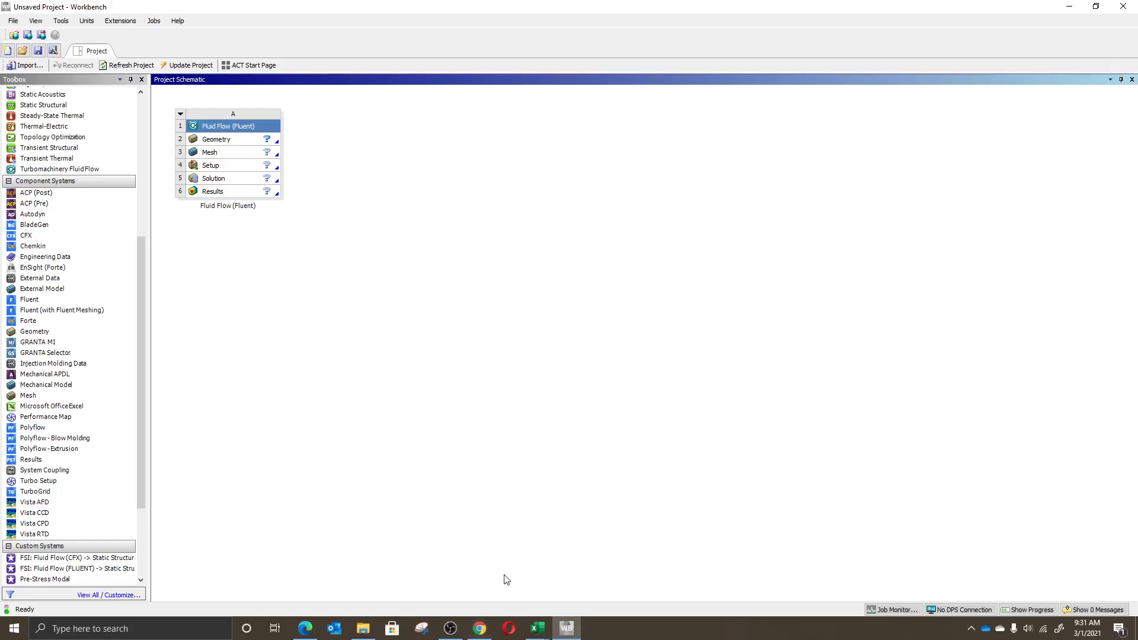
# - Switch back to the airfoil sheet in Excel and review the coordinate rows from beginning to end
pyautogui.moveTo(537, 628)
pyautogui.click(563, 589)
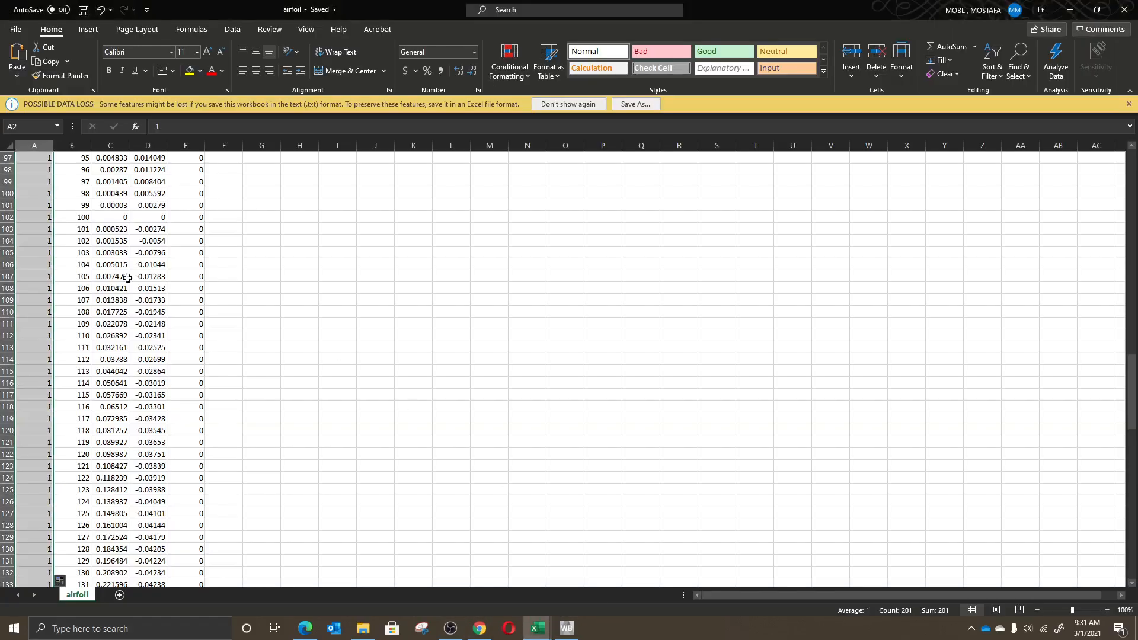
pyautogui.scroll(1, 173, 383)
pyautogui.scroll(20, 173, 383)
pyautogui.scroll(-15, 172, 384)
pyautogui.scroll(-20, 171, 383)
pyautogui.scroll(15, 165, 390)
pyautogui.scroll(20, 165, 390)
pyautogui.scroll(-20, 164, 390)
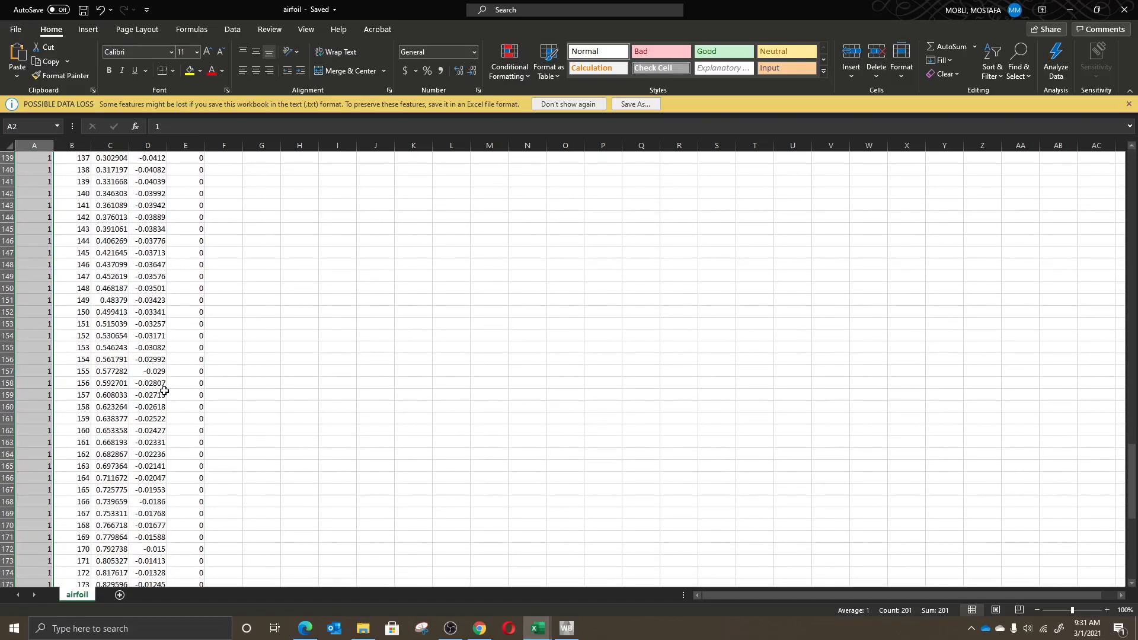
pyautogui.scroll(-10, 164, 391)
pyautogui.scroll(20, 163, 392)
pyautogui.scroll(20, 163, 393)
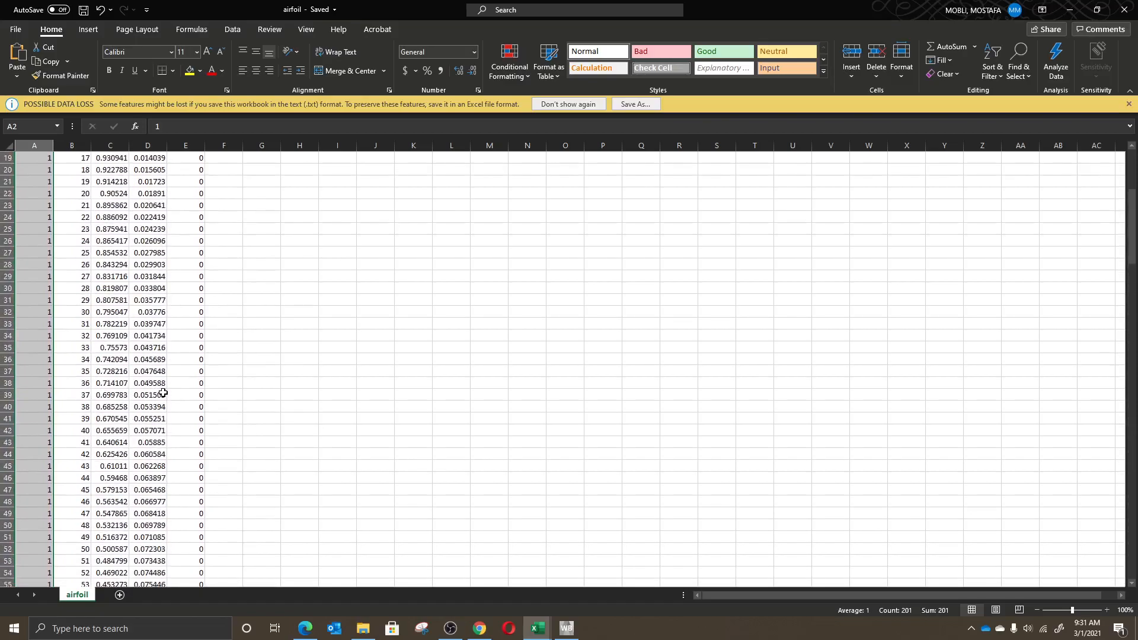
# - Copy the point, x, y and z values in B2:E202 and paste them directly below, starting at B203
pyautogui.scroll(6, 163, 393)
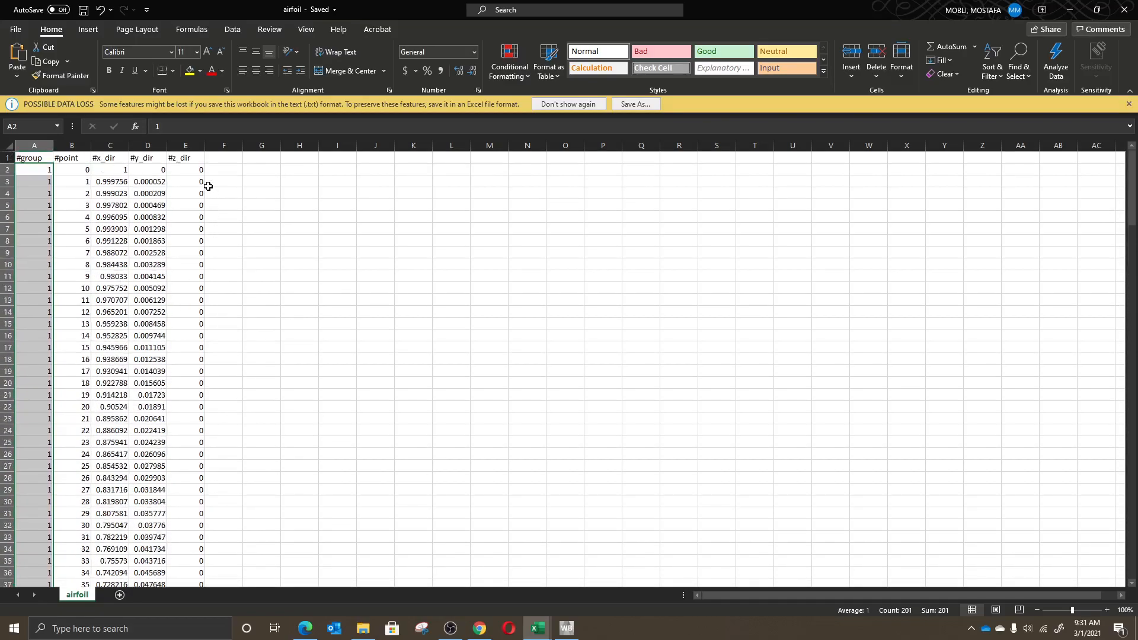
pyautogui.scroll(-20, 119, 367)
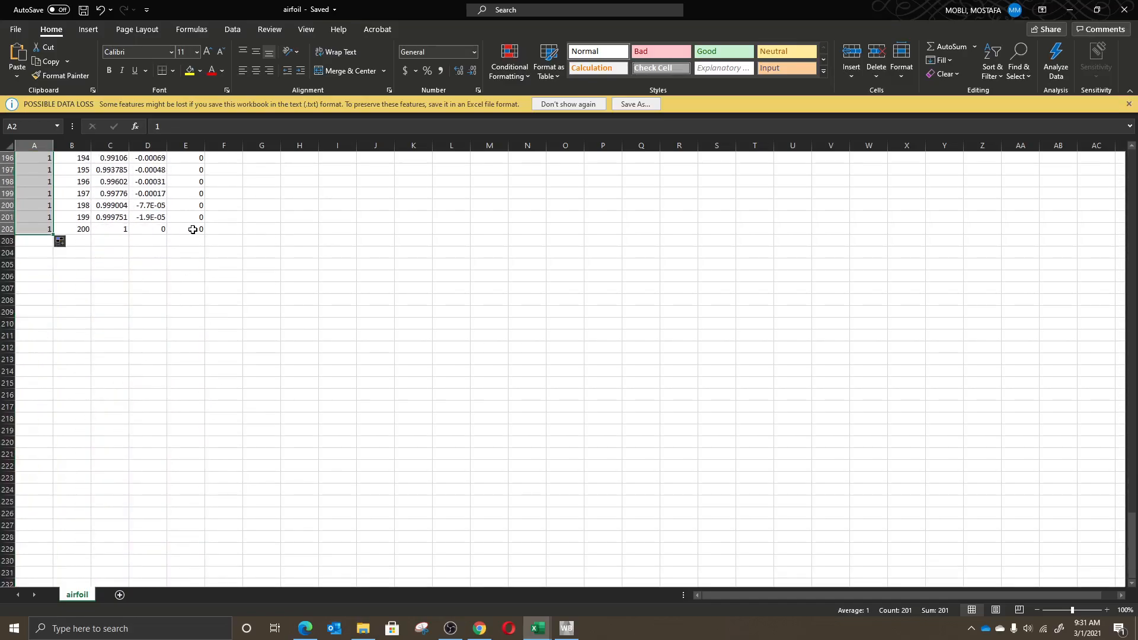
pyautogui.moveTo(196, 229); pyautogui.dragTo(71, 174)
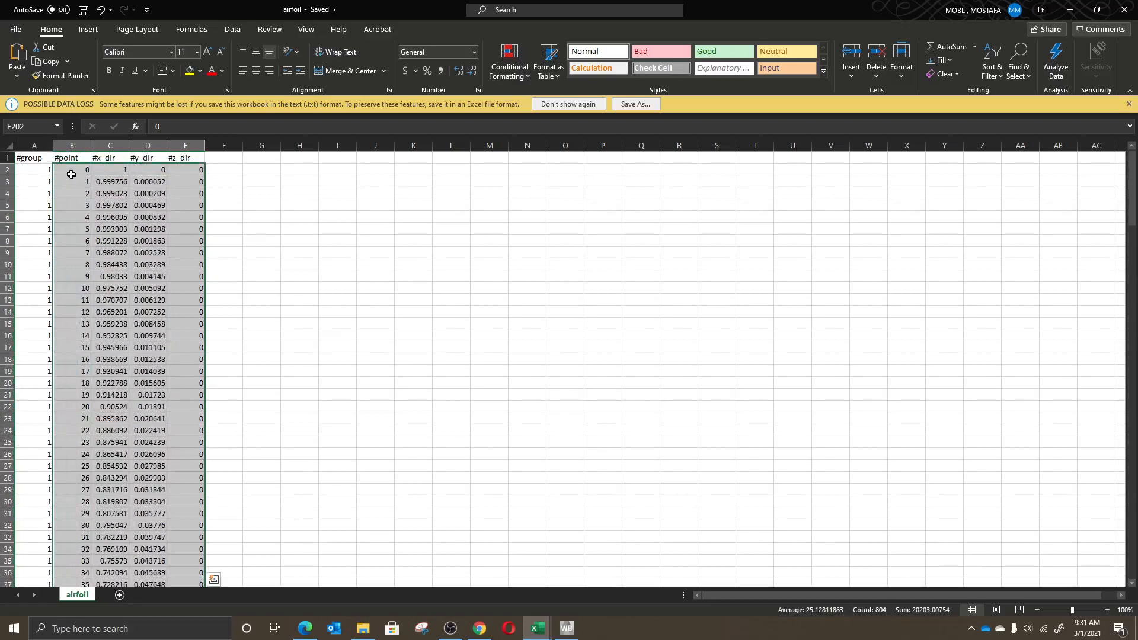
pyautogui.hotkey('ctrl', 'c')
pyautogui.scroll(-20, 267, 326)
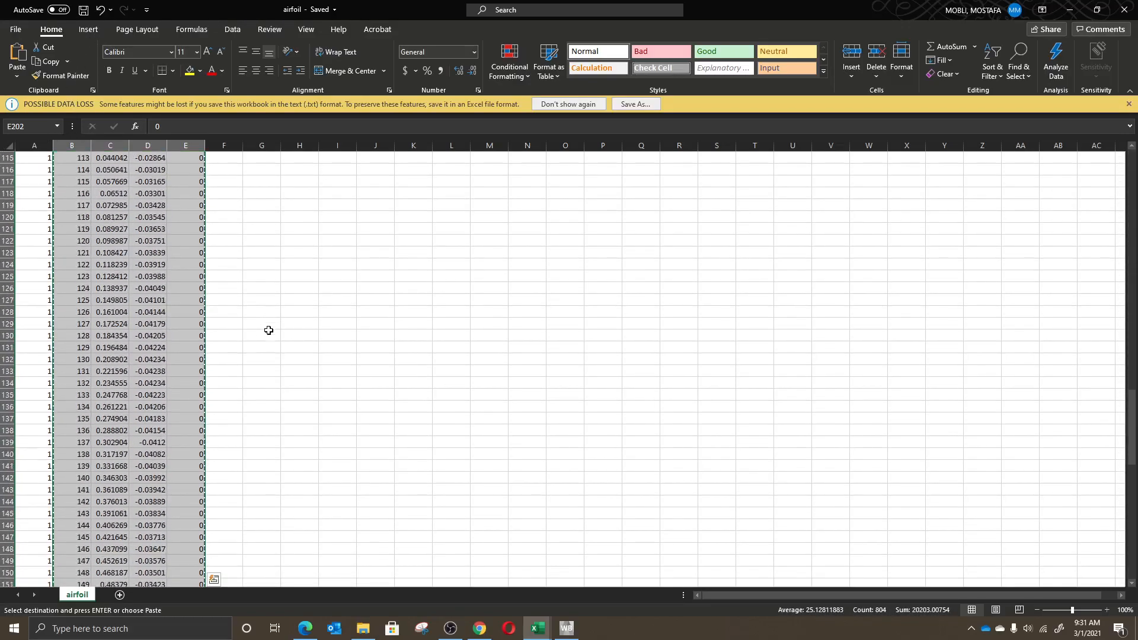
pyautogui.scroll(-3, 269, 331)
pyautogui.click(81, 315)
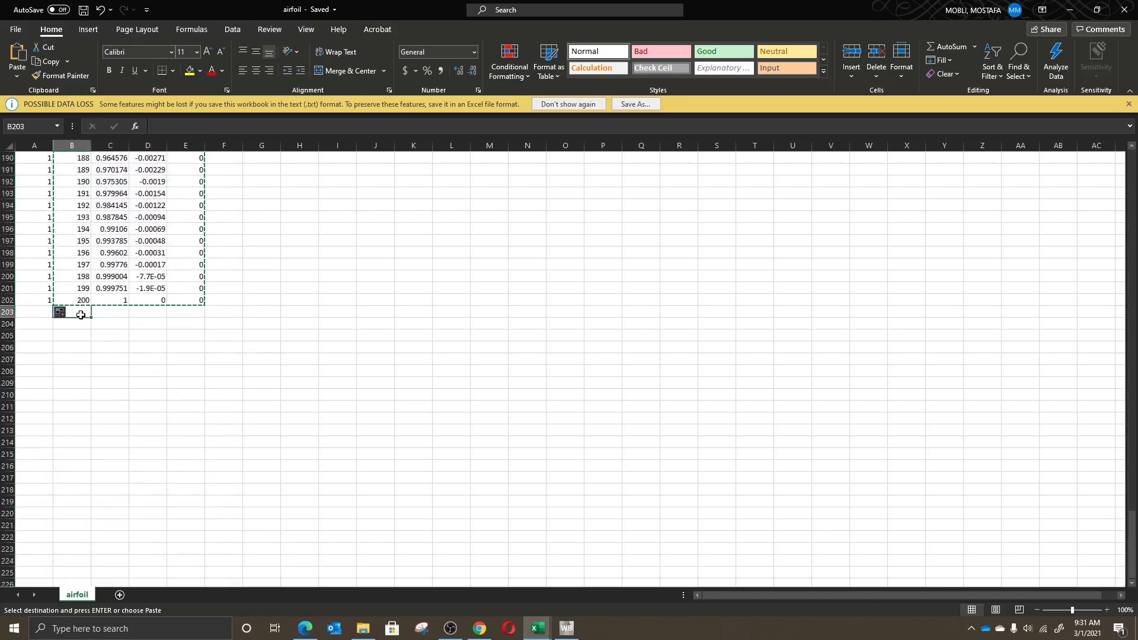
pyautogui.hotkey('ctrl', 'v')
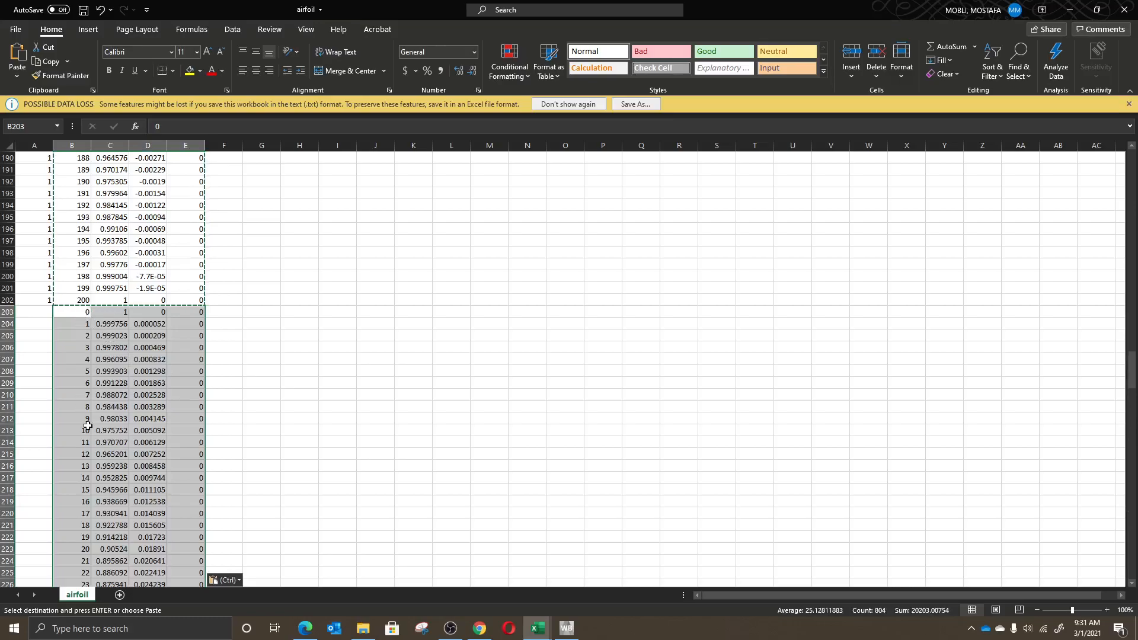
# - Clear the point numbers of the pasted rows, starting at cell B203
pyautogui.click(82, 314)
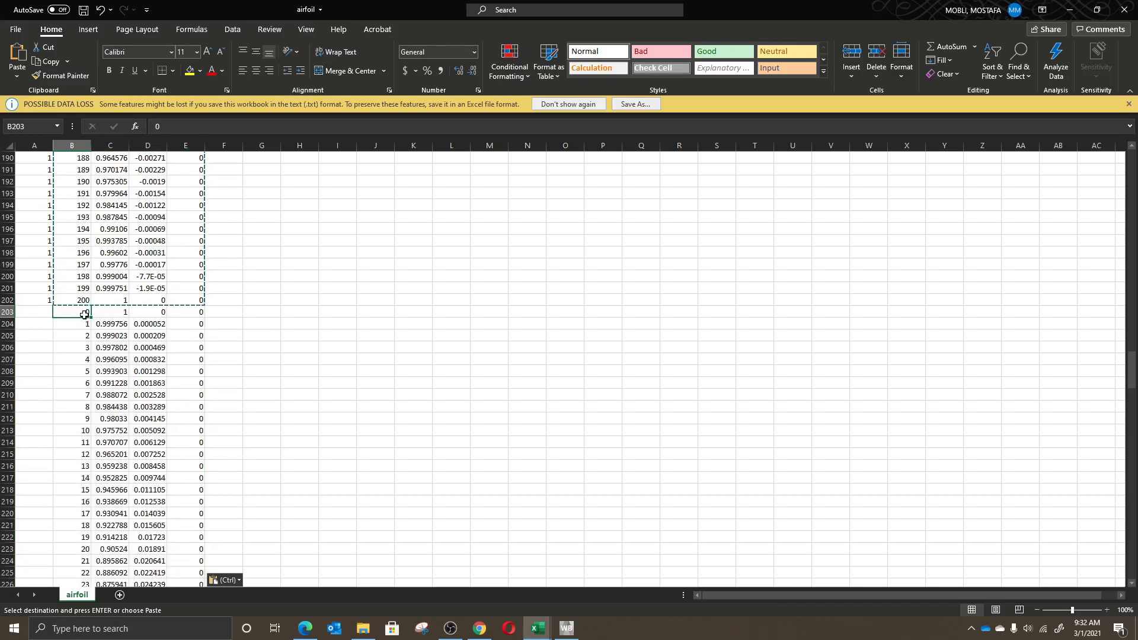
pyautogui.moveTo(83, 312); pyautogui.dragTo(77, 551)
pyautogui.press('Delete')
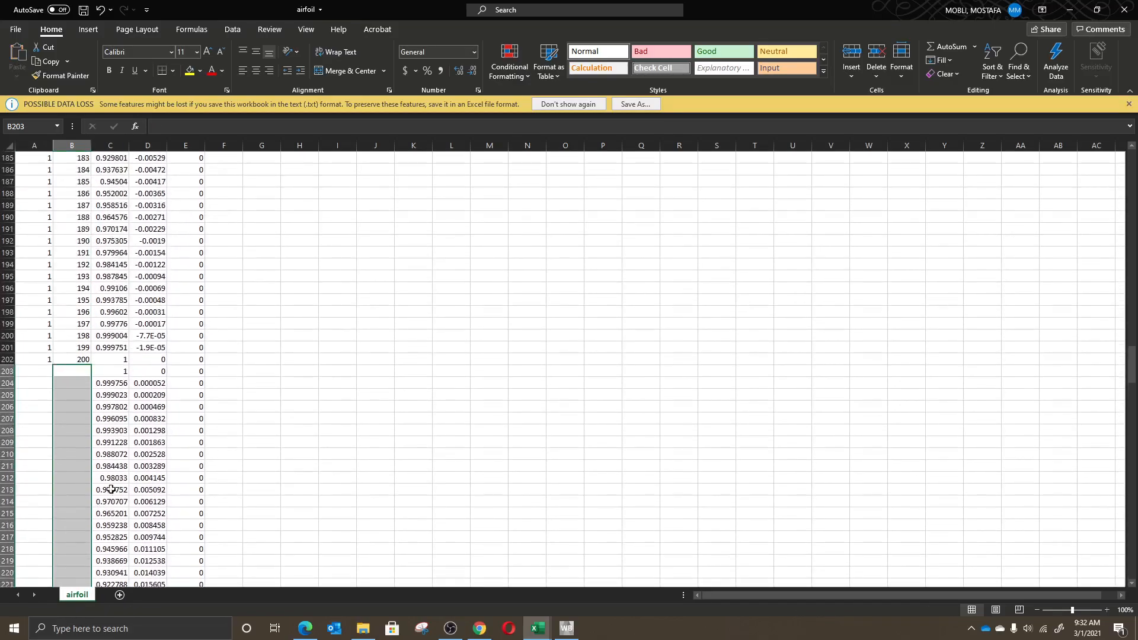
# - Set the z value in E203 to 2 and fill it down through all the pasted rows
pyautogui.click(120, 373)
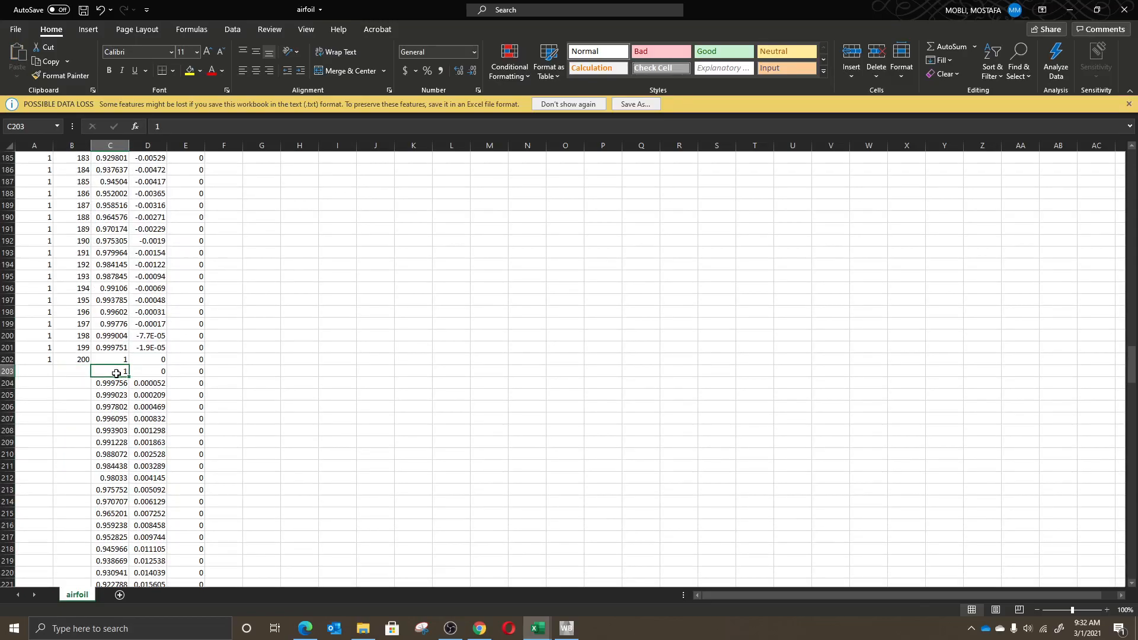
pyautogui.scroll(-20, 135, 374)
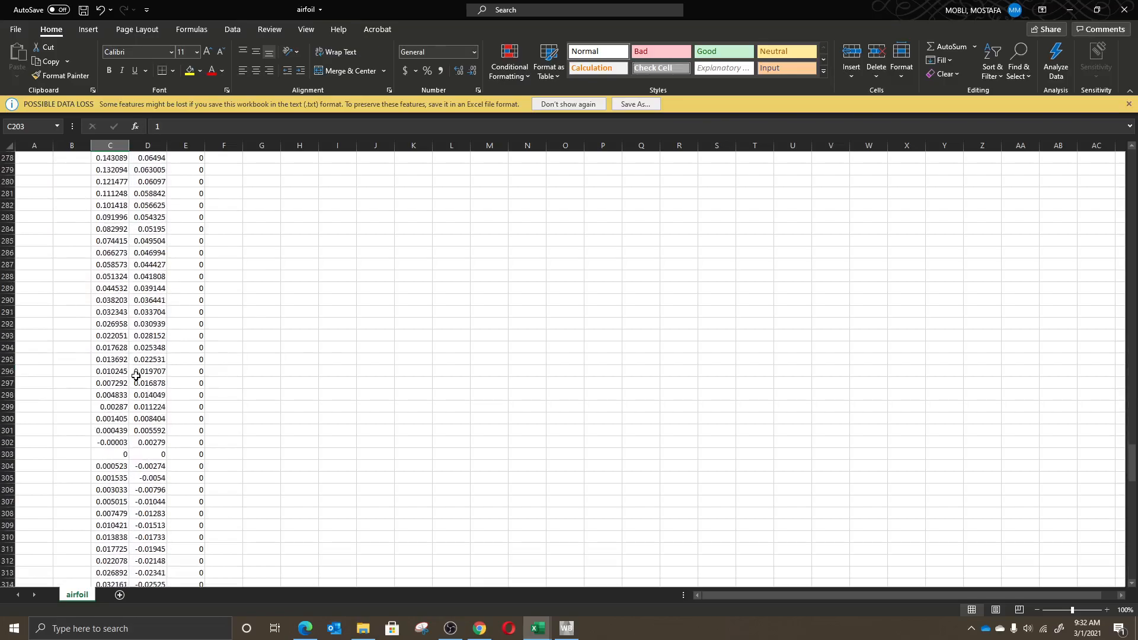
pyautogui.scroll(20, 136, 376)
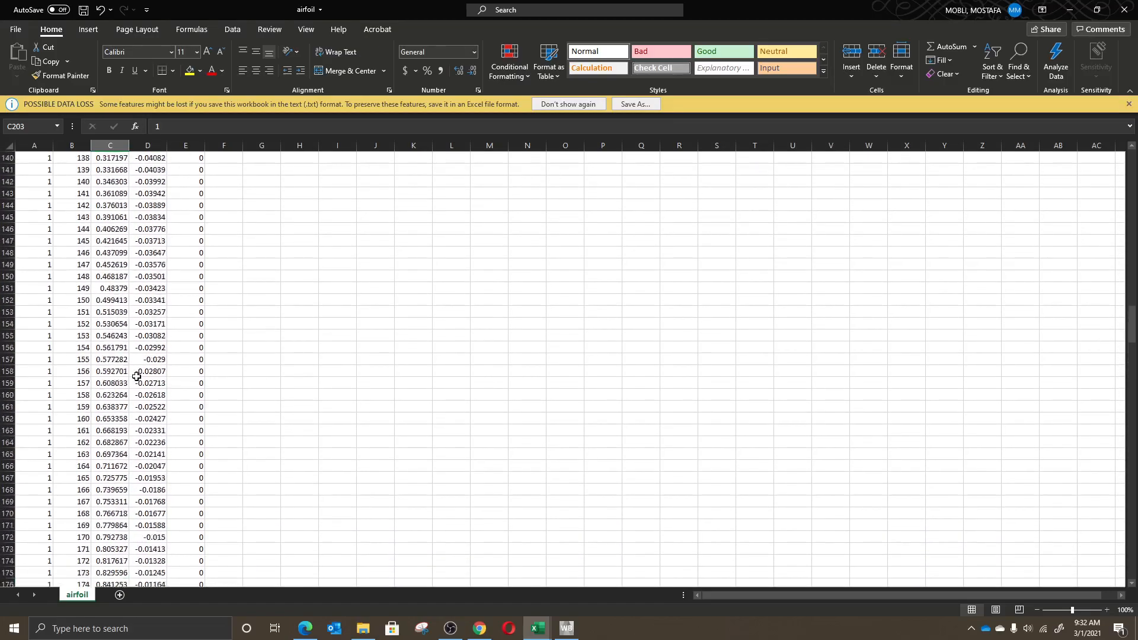
pyautogui.scroll(-6, 137, 377)
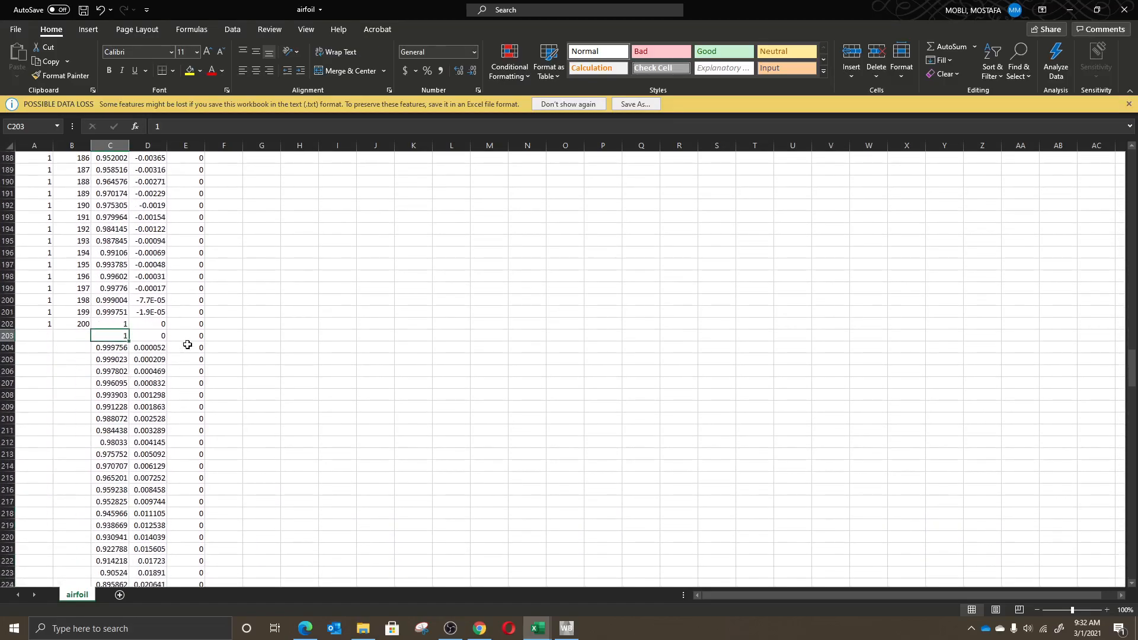
pyautogui.click(191, 336)
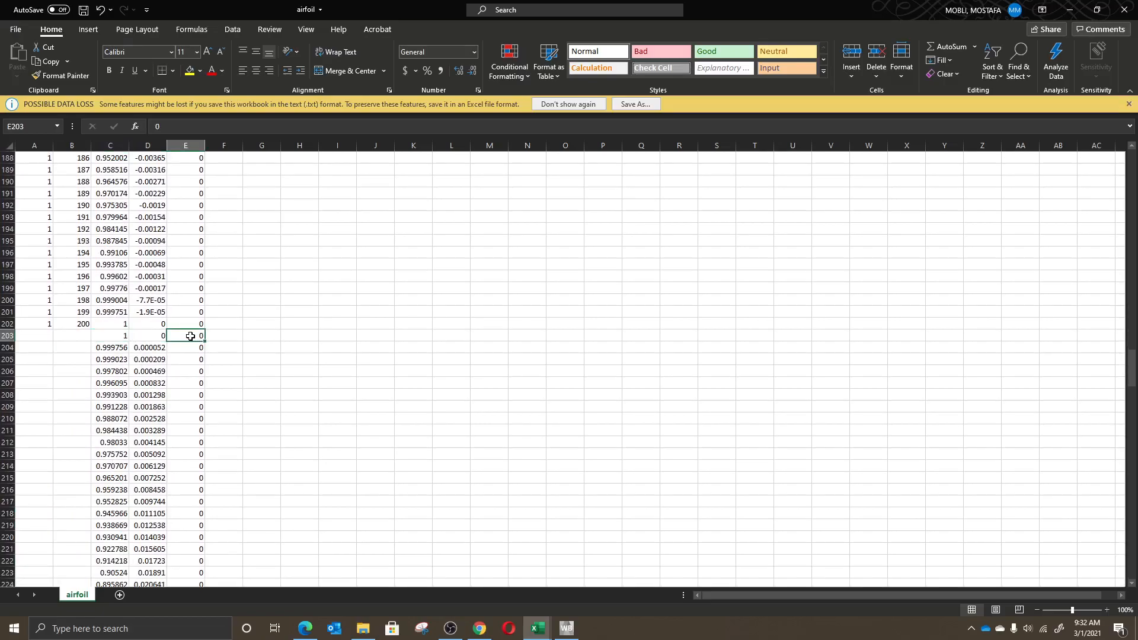
pyautogui.write('2')
pyautogui.click(223, 336)
pyautogui.click(202, 336)
pyautogui.doubleClick(211, 342)
pyautogui.scroll(-20, 295, 508)
pyautogui.scroll(-20, 295, 508)
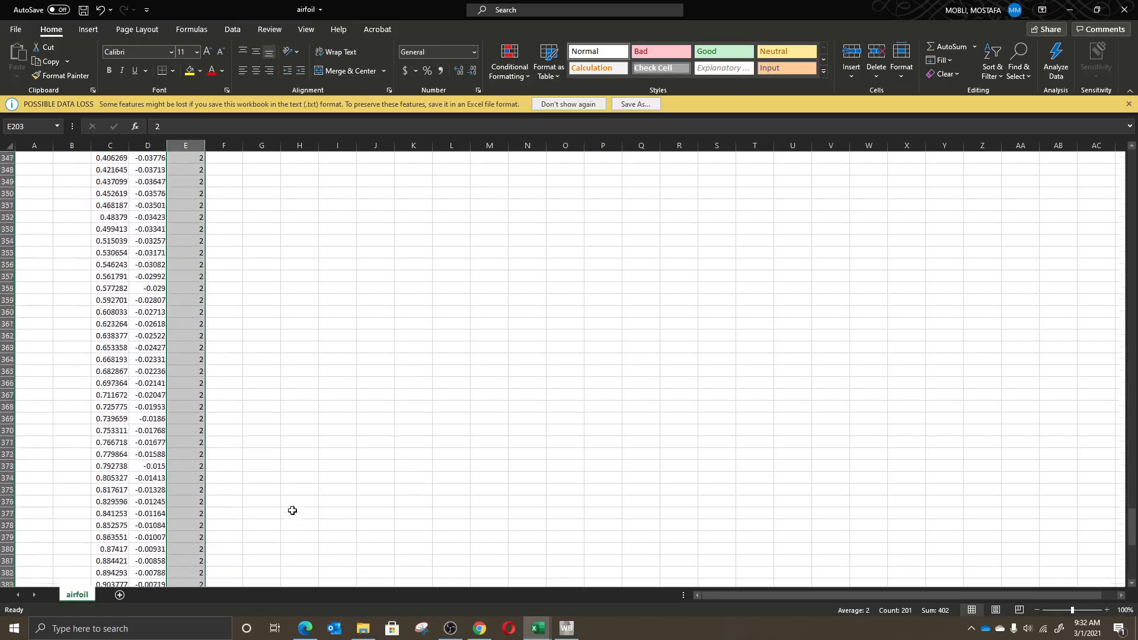
# - Delete the pasted coordinate block from row 203 down in columns C to F, shifting cells left
pyautogui.scroll(20, 291, 512)
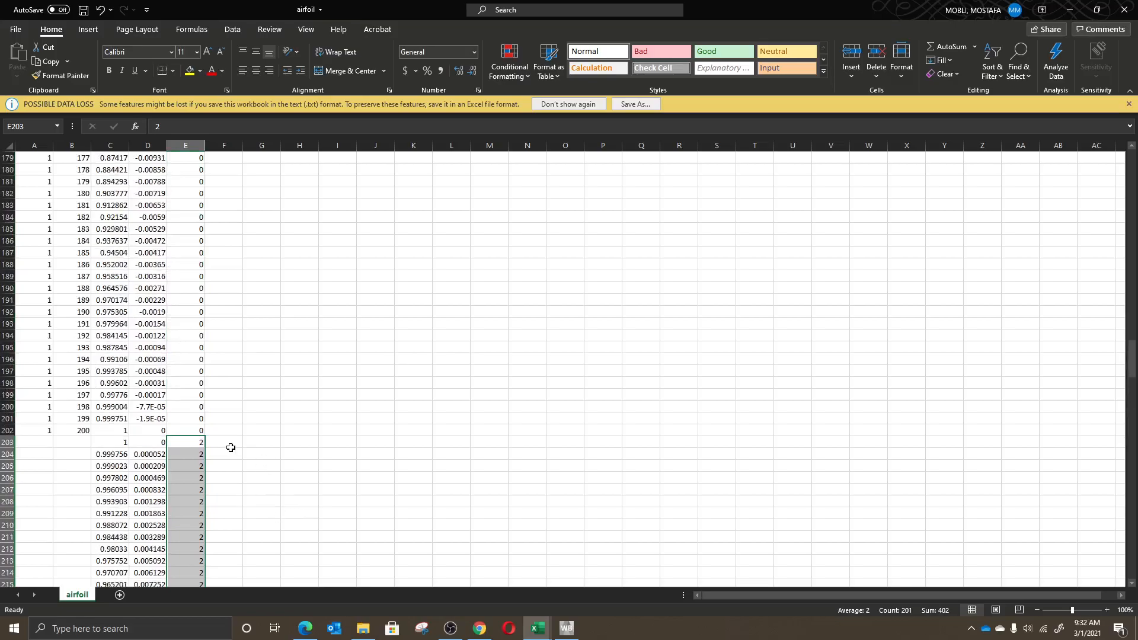
pyautogui.moveTo(231, 445); pyautogui.dragTo(111, 167)
pyautogui.rightClick(111, 166)
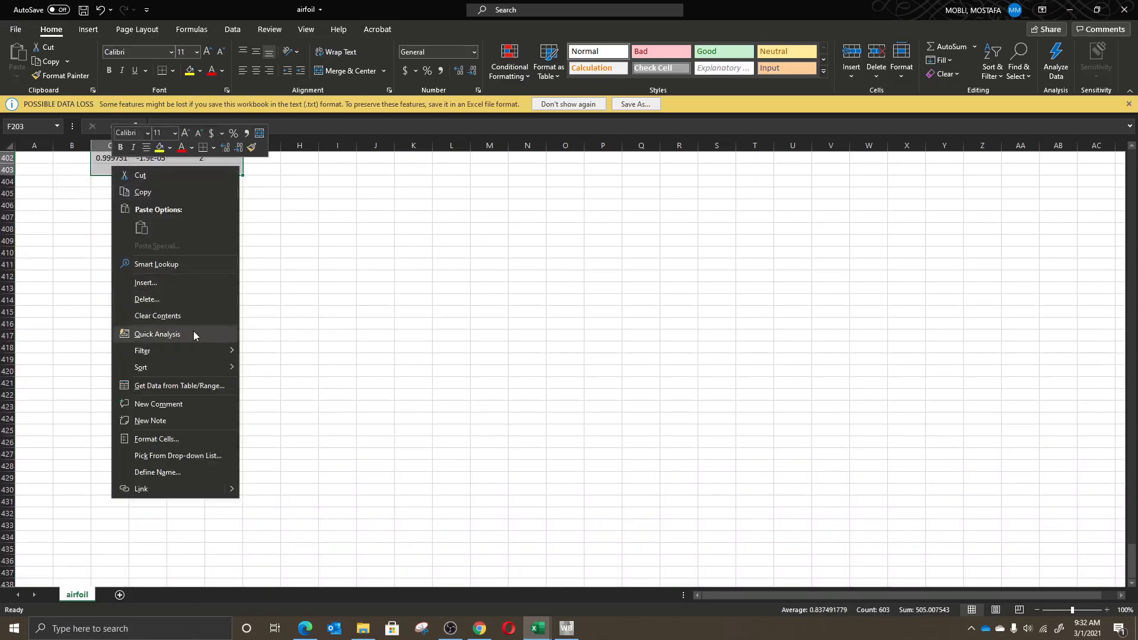
pyautogui.click(194, 300)
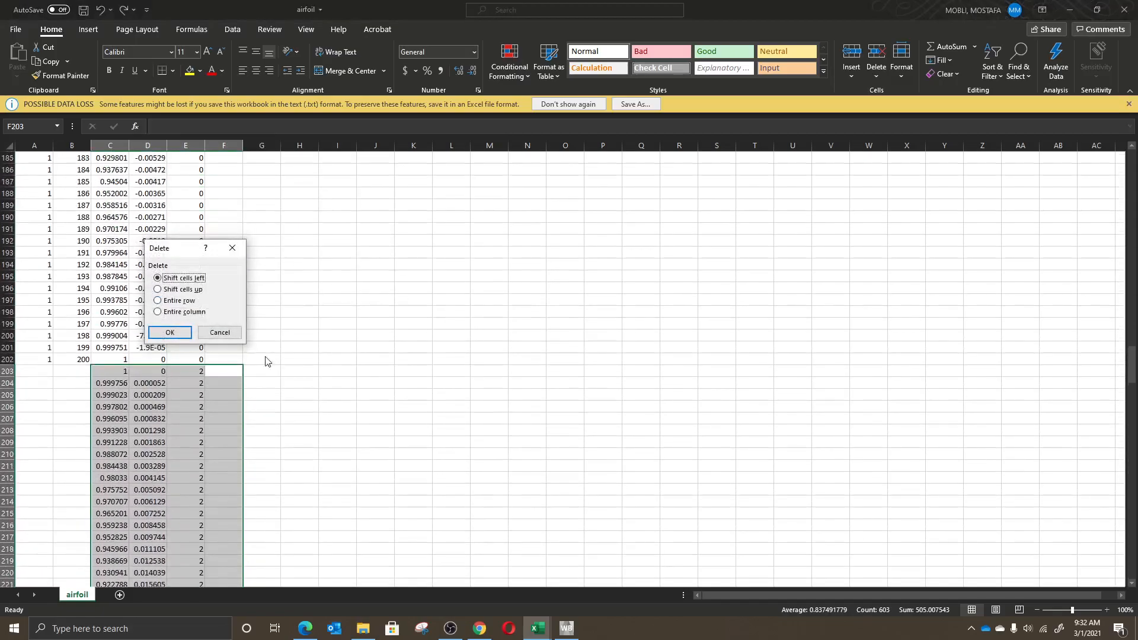
pyautogui.click(169, 331)
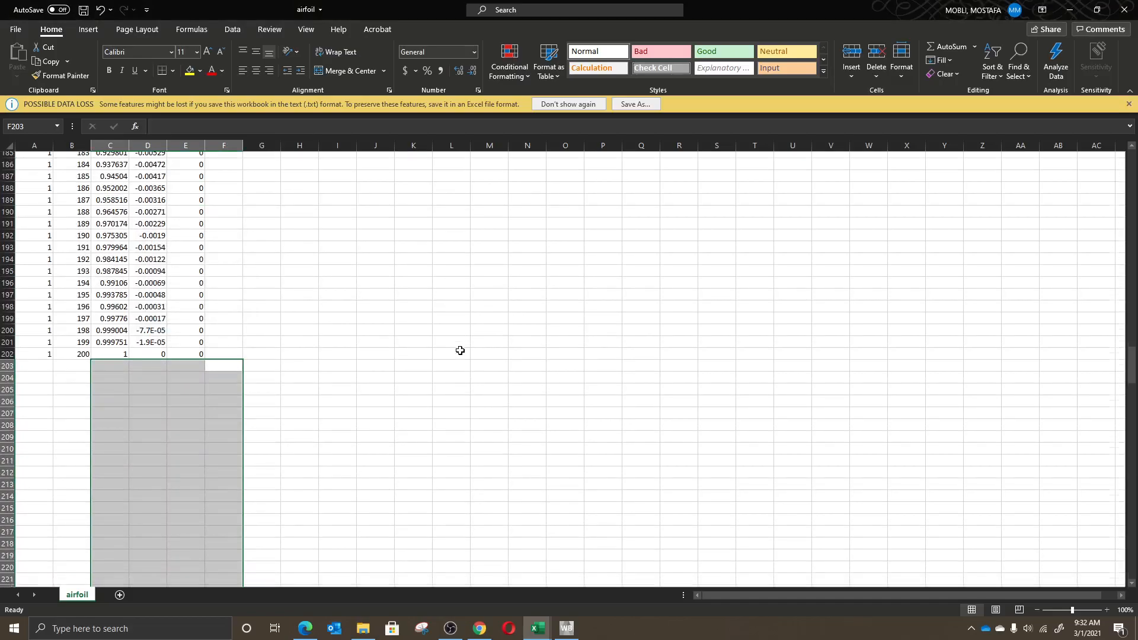
# - Return to the start of the airfoil sheet and save the file
pyautogui.scroll(20, 460, 350)
pyautogui.scroll(17, 460, 350)
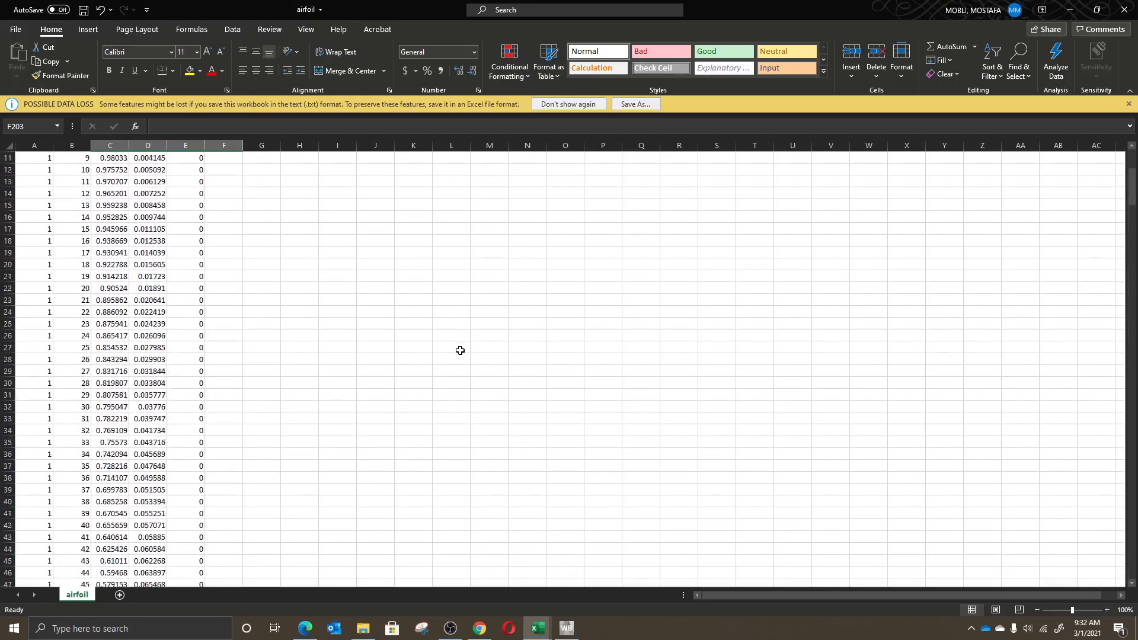
pyautogui.hotkey('ctrl', 's')
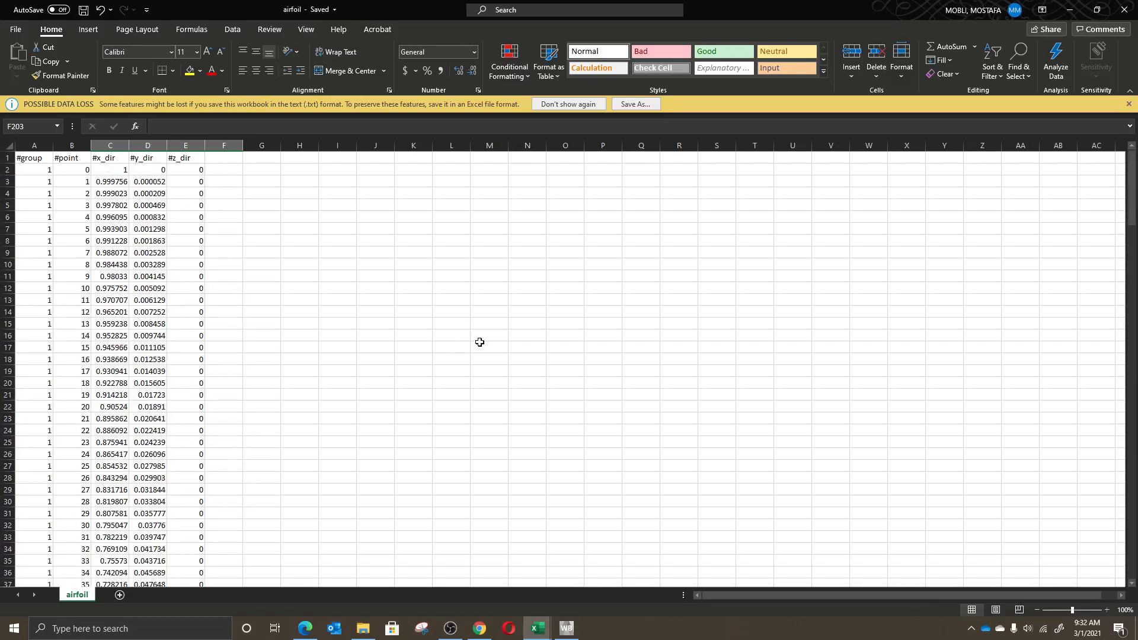
# - Switch to Workbench and create a new DesignModeler geometry for the Fluid Flow (Fluent) system
pyautogui.click(566, 628)
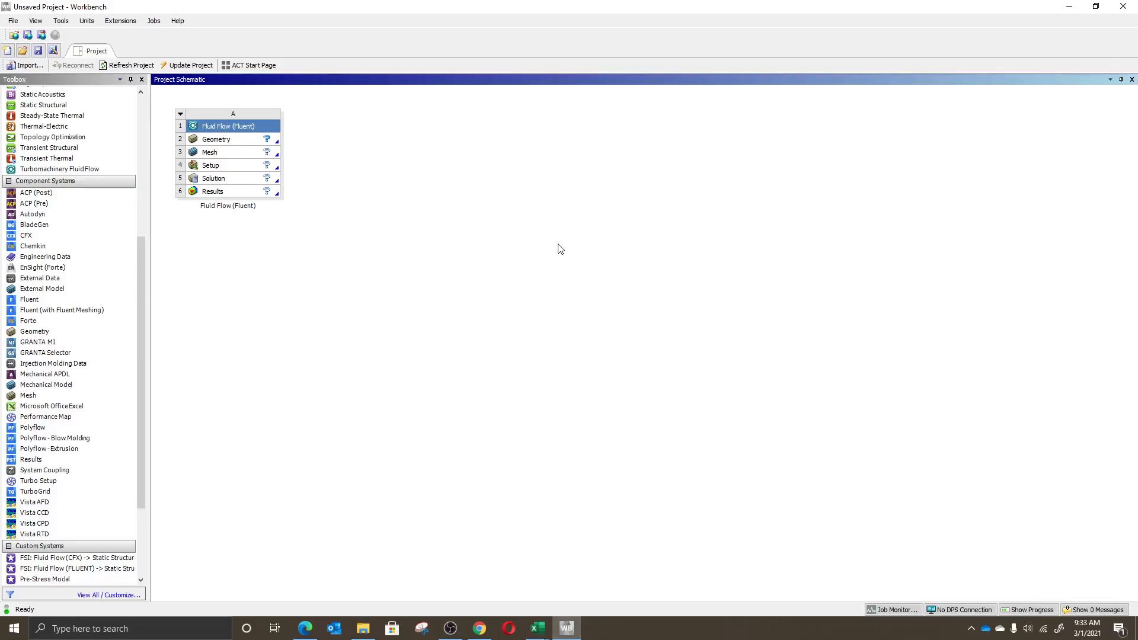
pyautogui.click(243, 143)
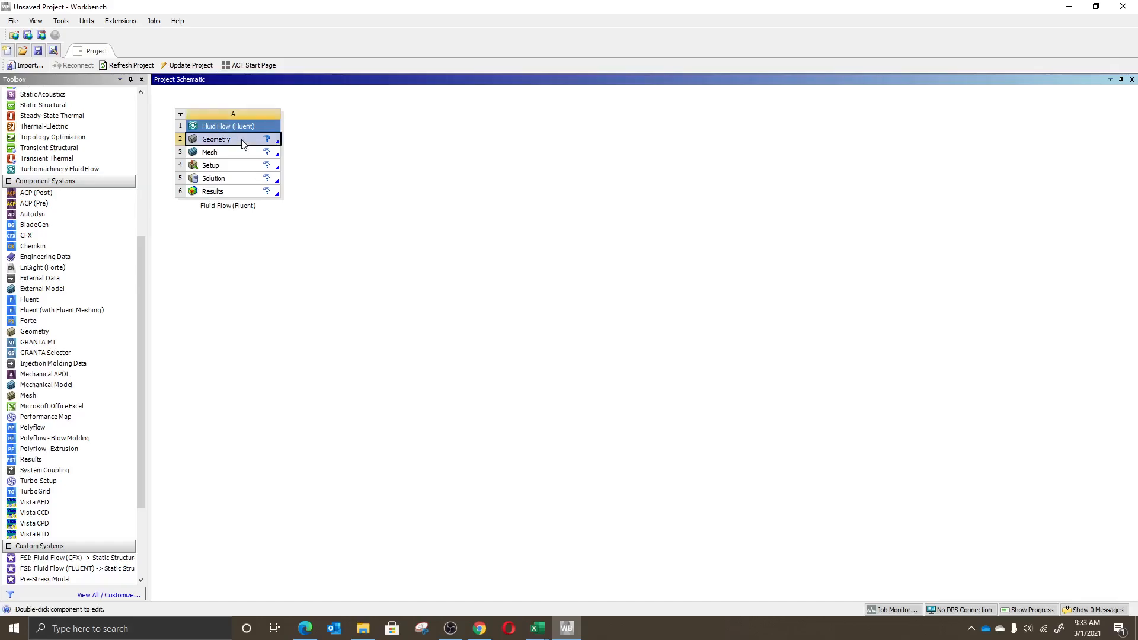
pyautogui.rightClick(243, 142)
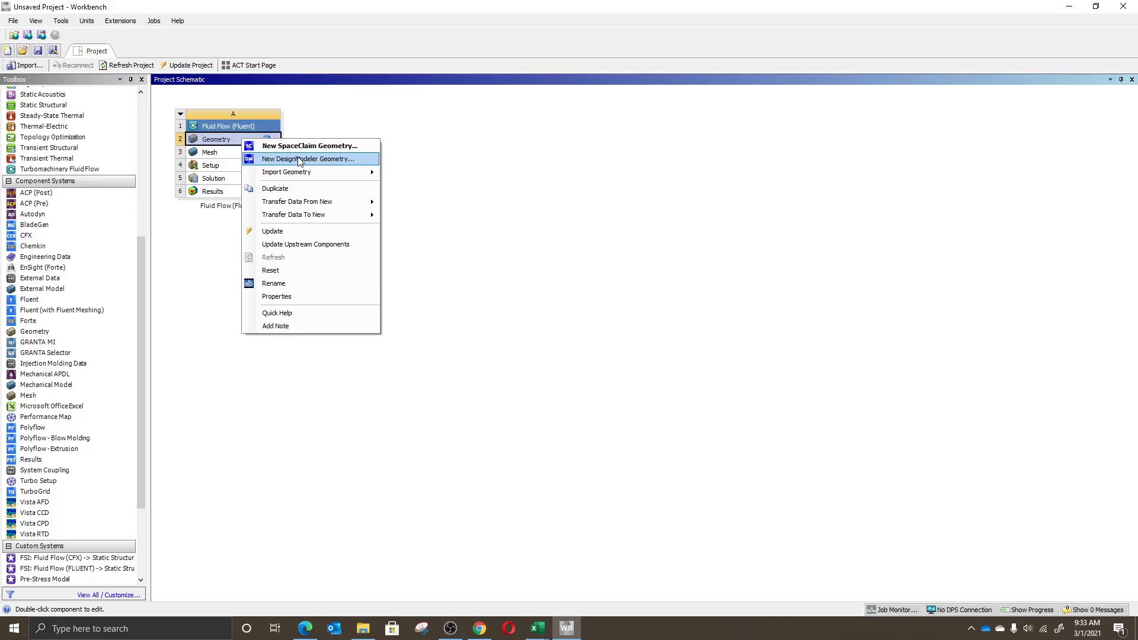
pyautogui.click(299, 161)
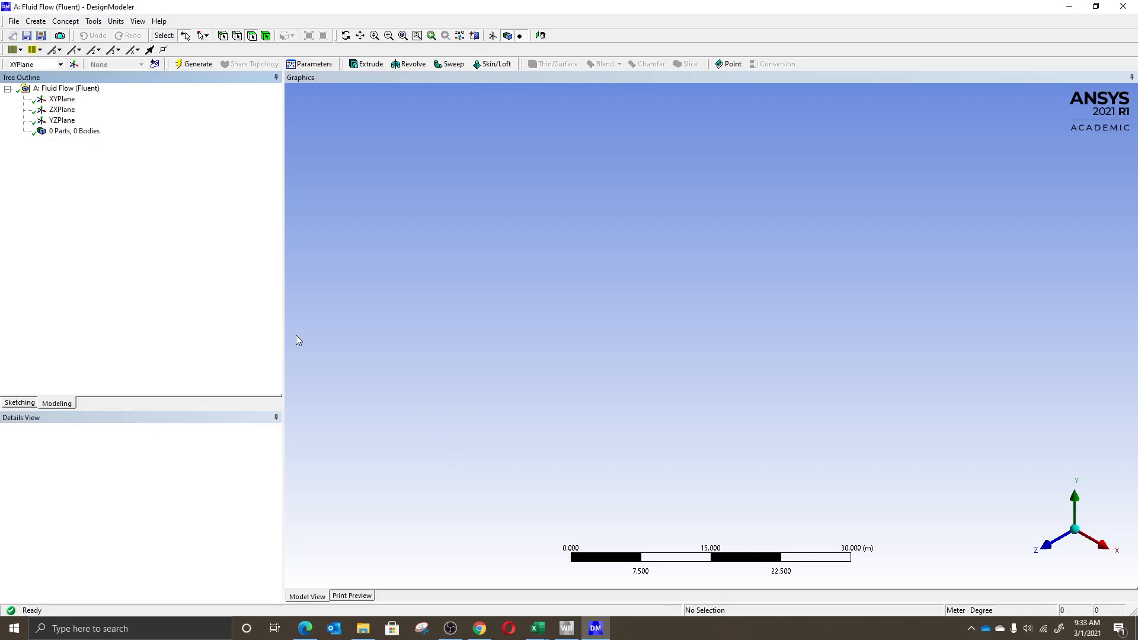
# - Start a 3D Curve feature with its definition set to From Coordinates File
pyautogui.click(64, 21)
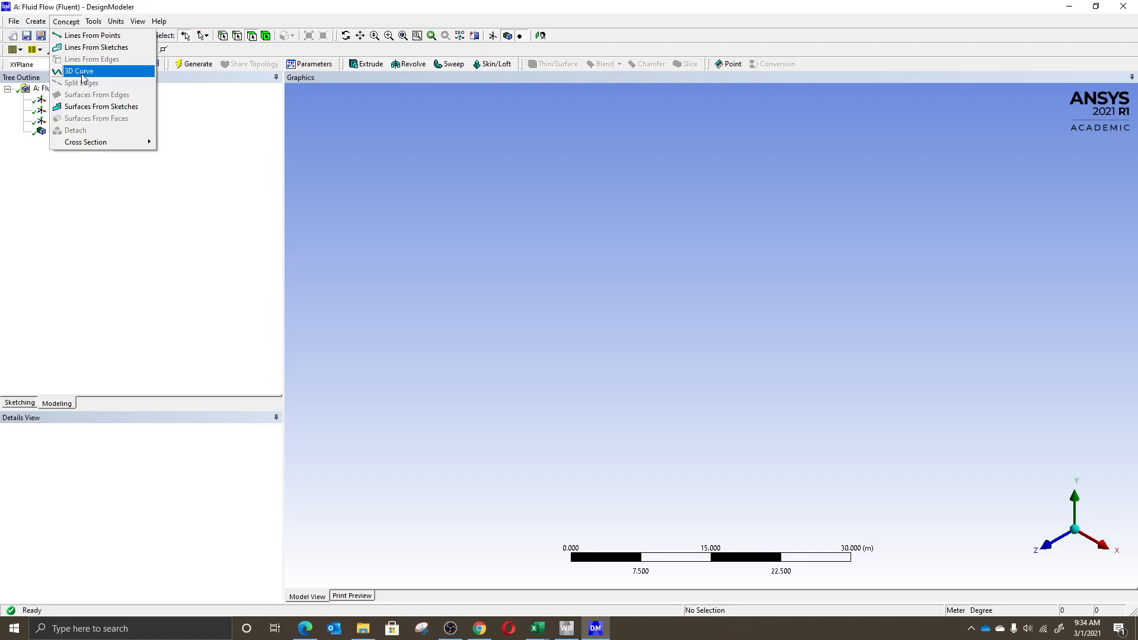
pyautogui.click(82, 73)
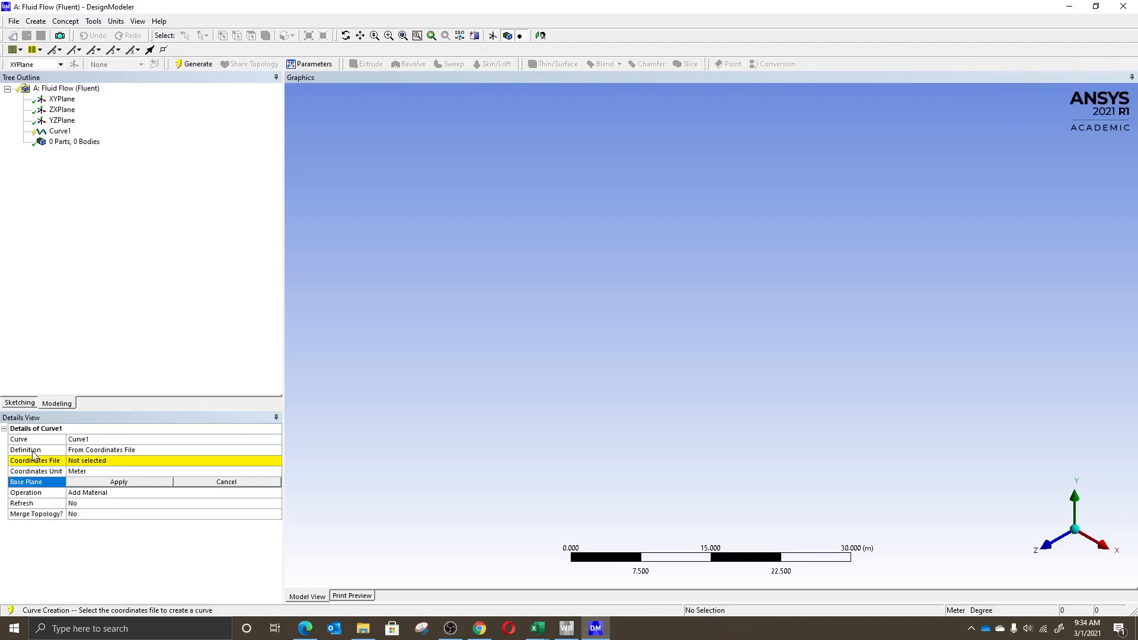
pyautogui.click(86, 451)
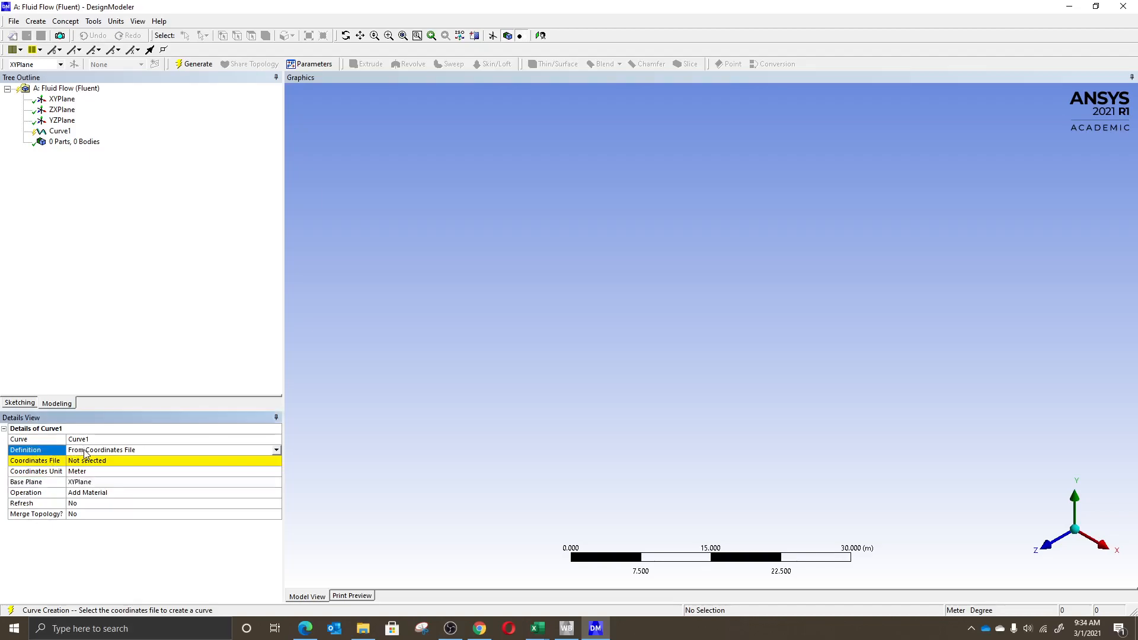
pyautogui.click(276, 450)
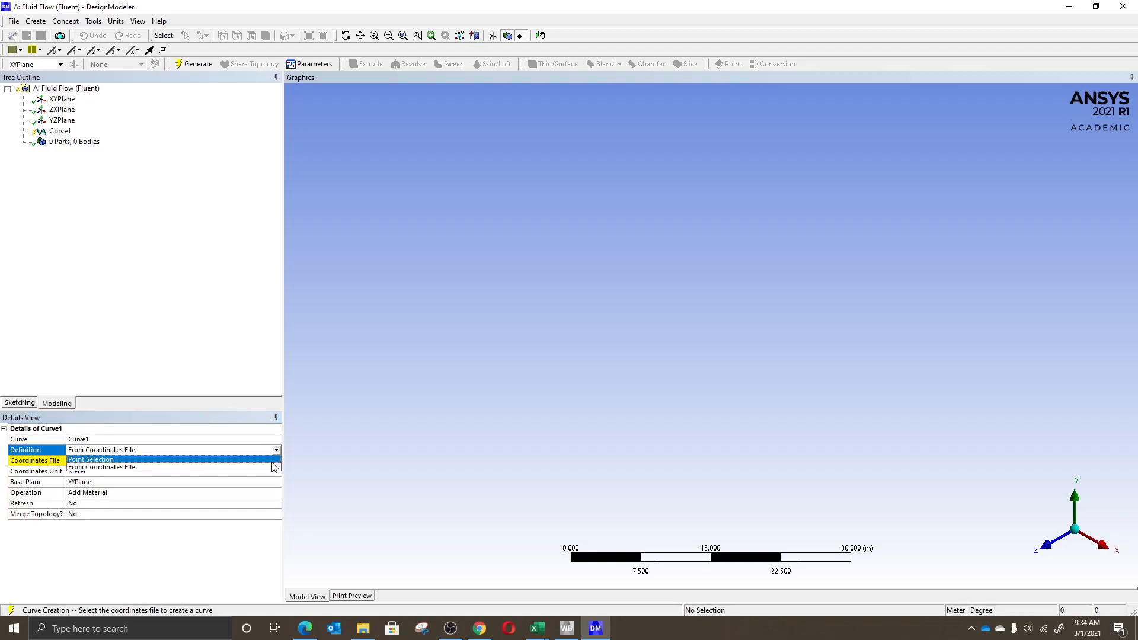
pyautogui.click(273, 468)
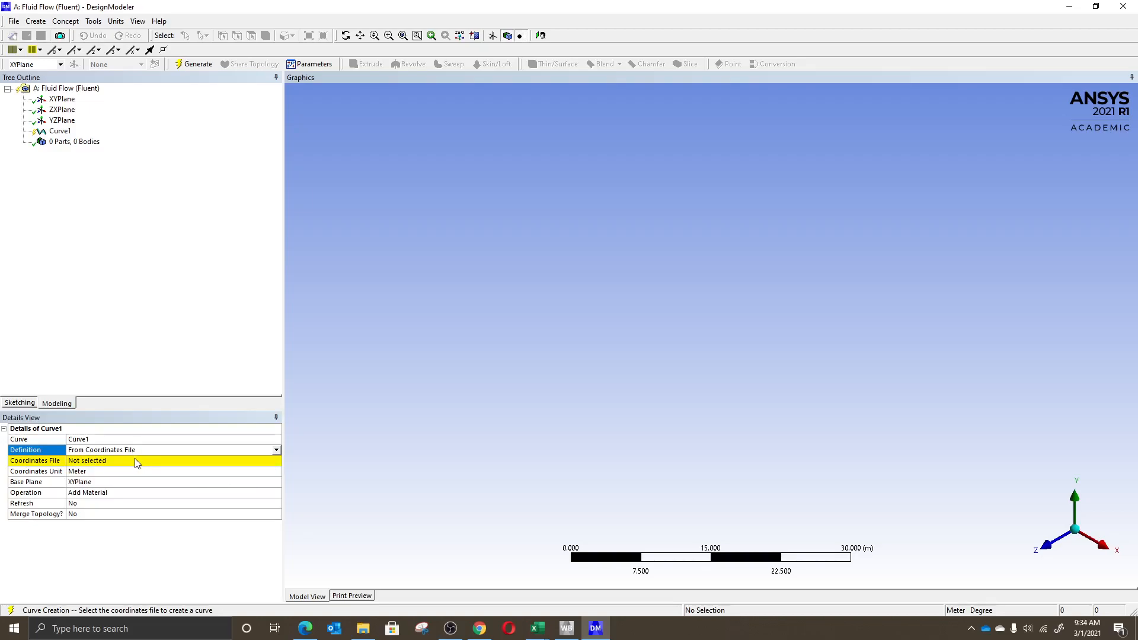
# - Load the airfoil text file from the Desktop as the curve's coordinates file
pyautogui.click(84, 462)
pyautogui.click(276, 461)
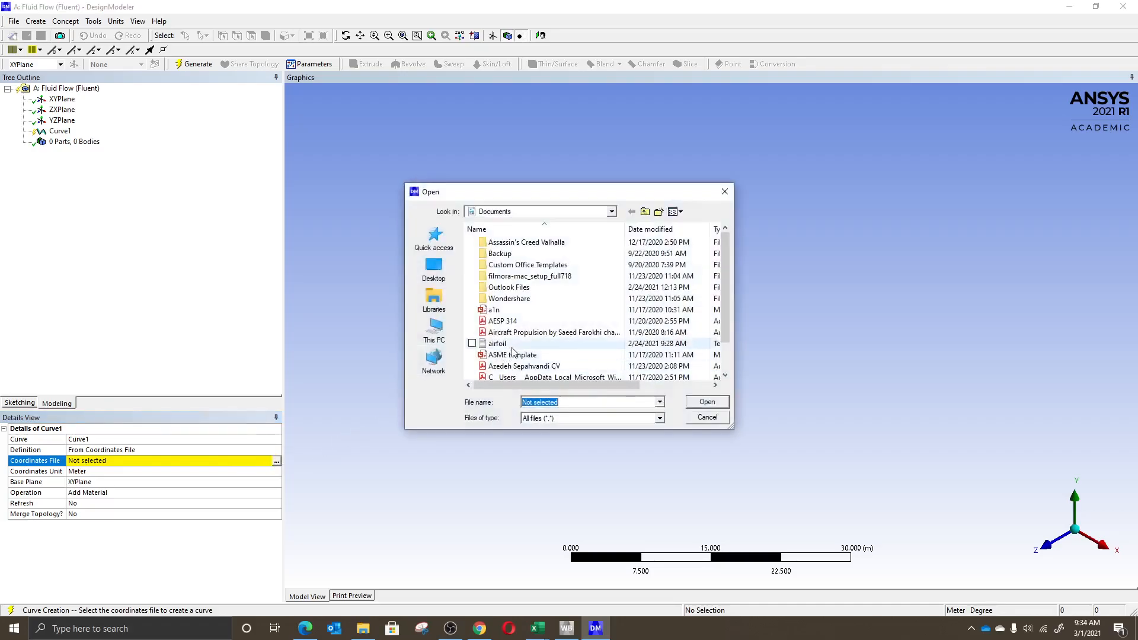
pyautogui.click(433, 270)
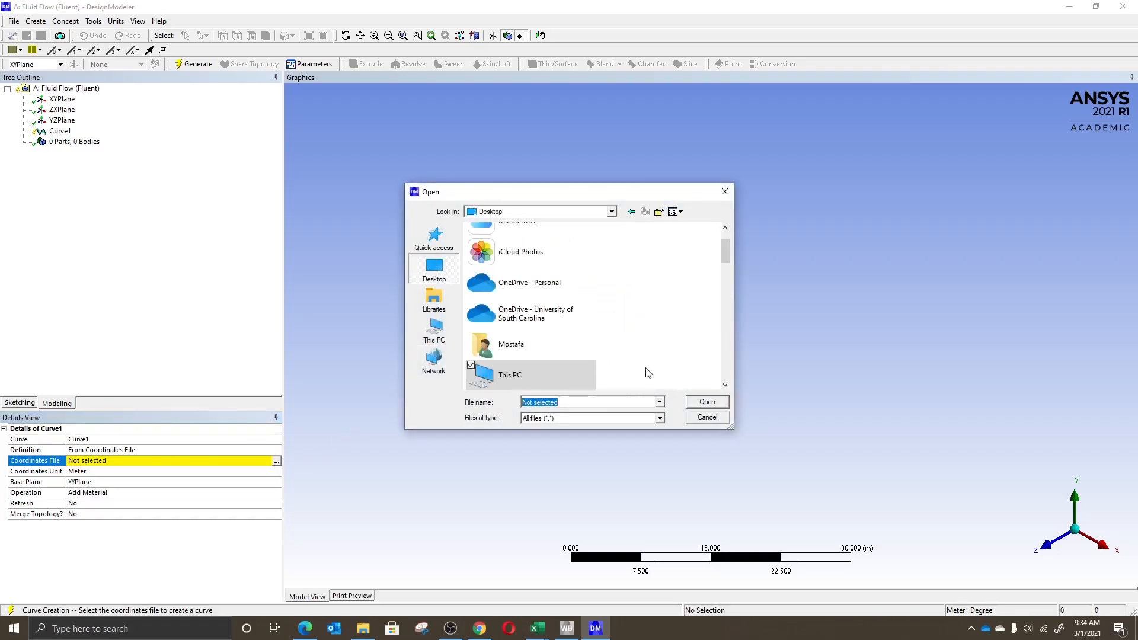
pyautogui.scroll(-3, 649, 320)
pyautogui.scroll(-5, 649, 320)
pyautogui.scroll(5, 580, 320)
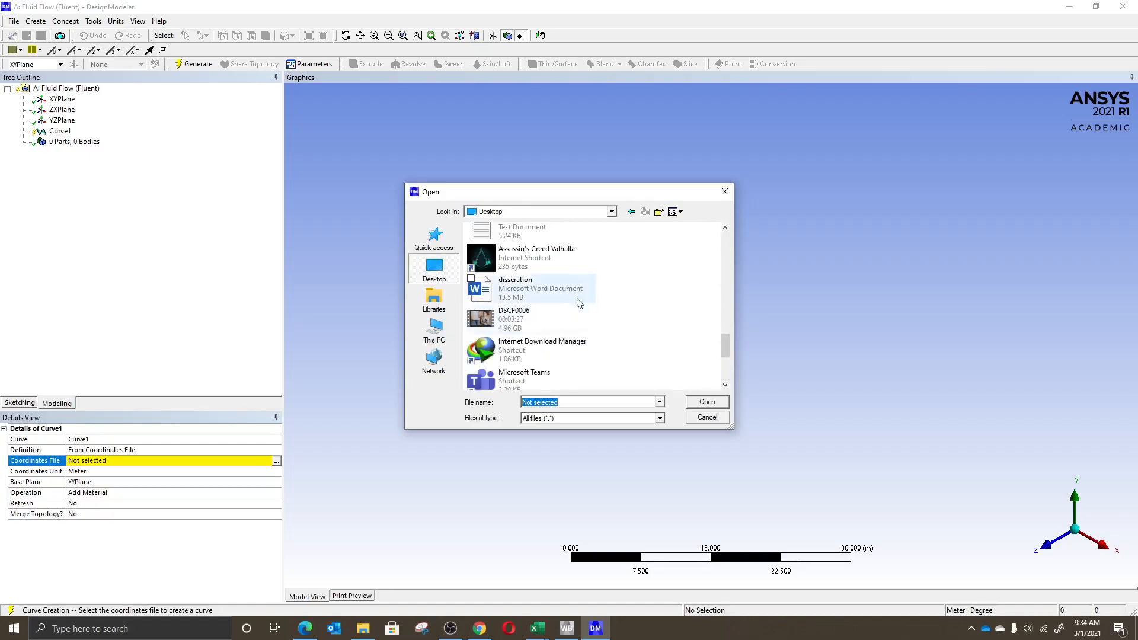
pyautogui.click(569, 231)
pyautogui.scroll(3, 584, 285)
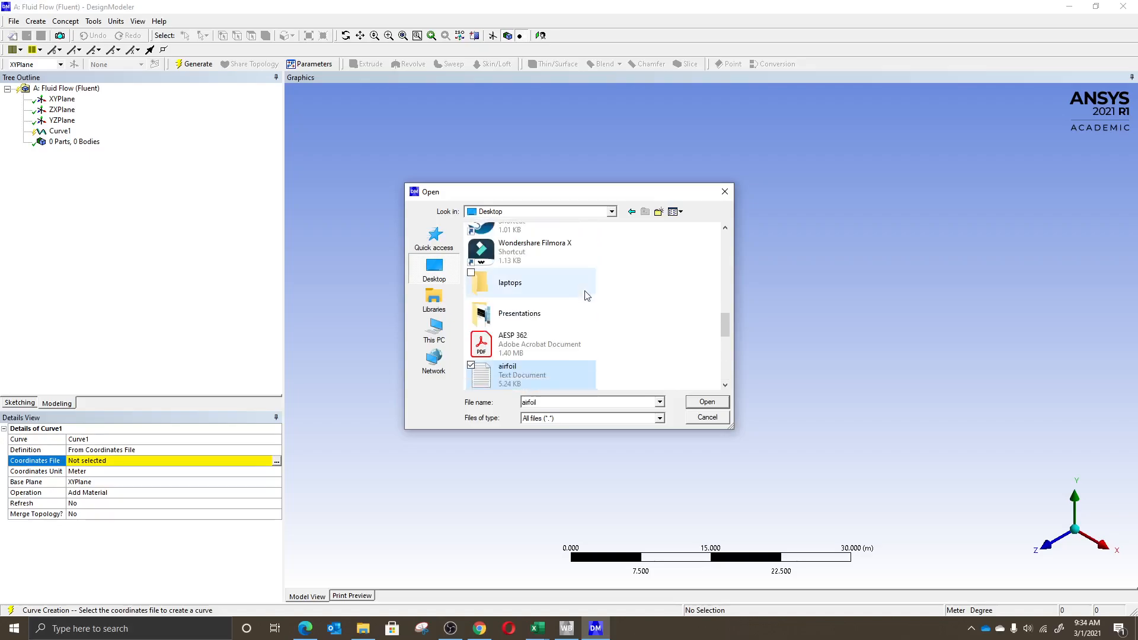
pyautogui.click(716, 406)
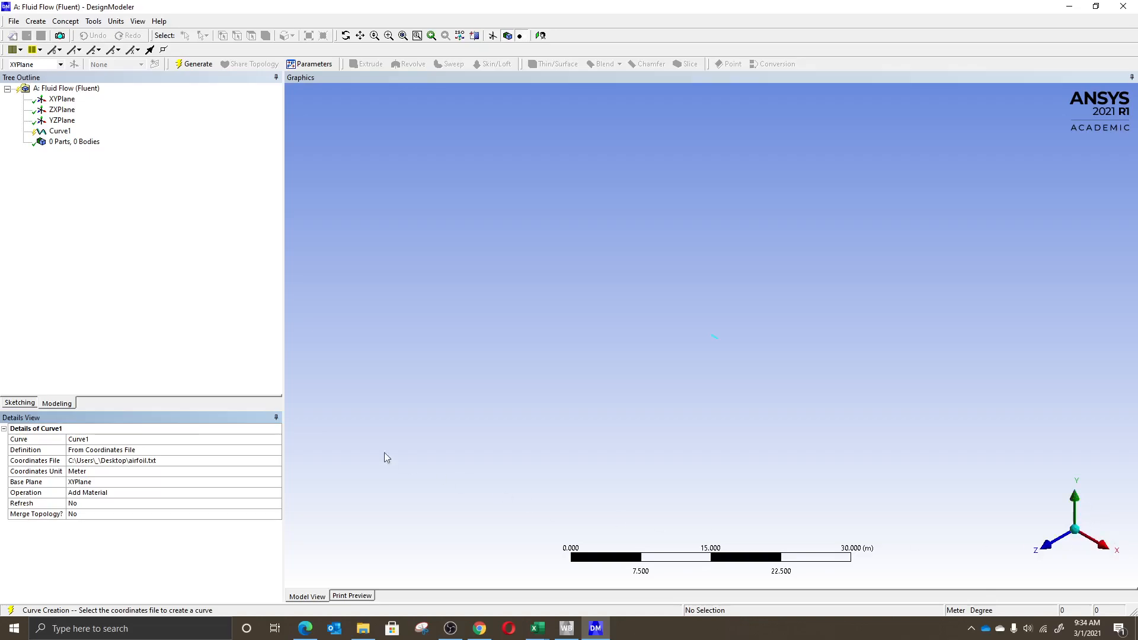
# - Generate the airfoil curve from the coordinates file with its operation set to Add Material
pyautogui.click(126, 494)
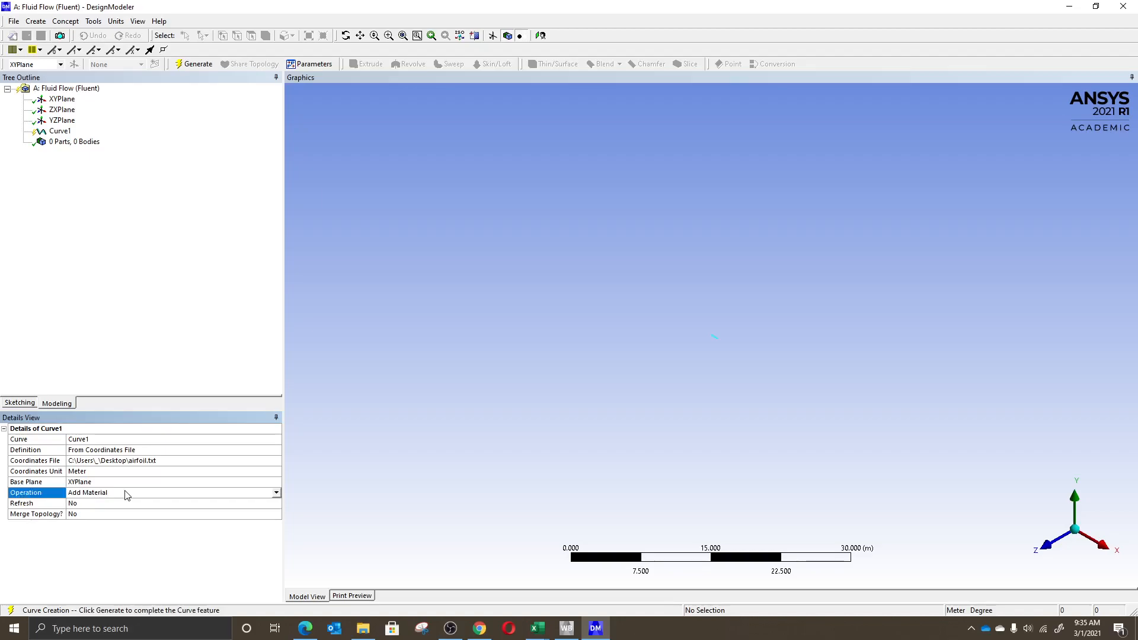
pyautogui.click(276, 492)
pyautogui.click(213, 510)
pyautogui.click(201, 68)
pyautogui.scroll(15, 720, 320)
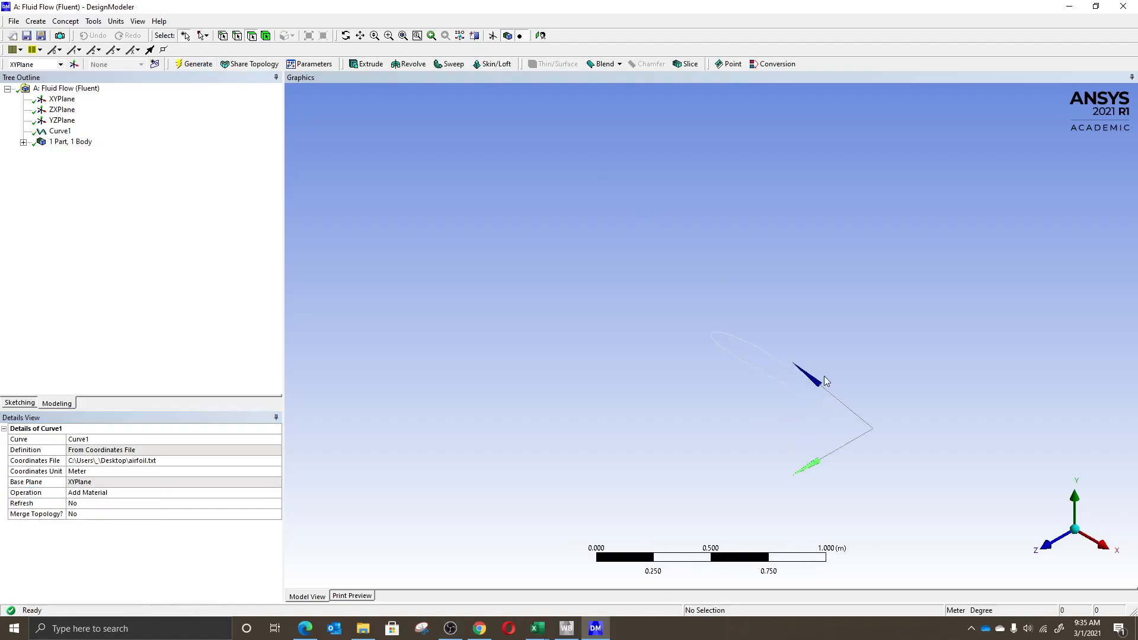
pyautogui.scroll(2, 809, 281)
pyautogui.moveTo(810, 283); pyautogui.dragTo(883, 215, button='middle')
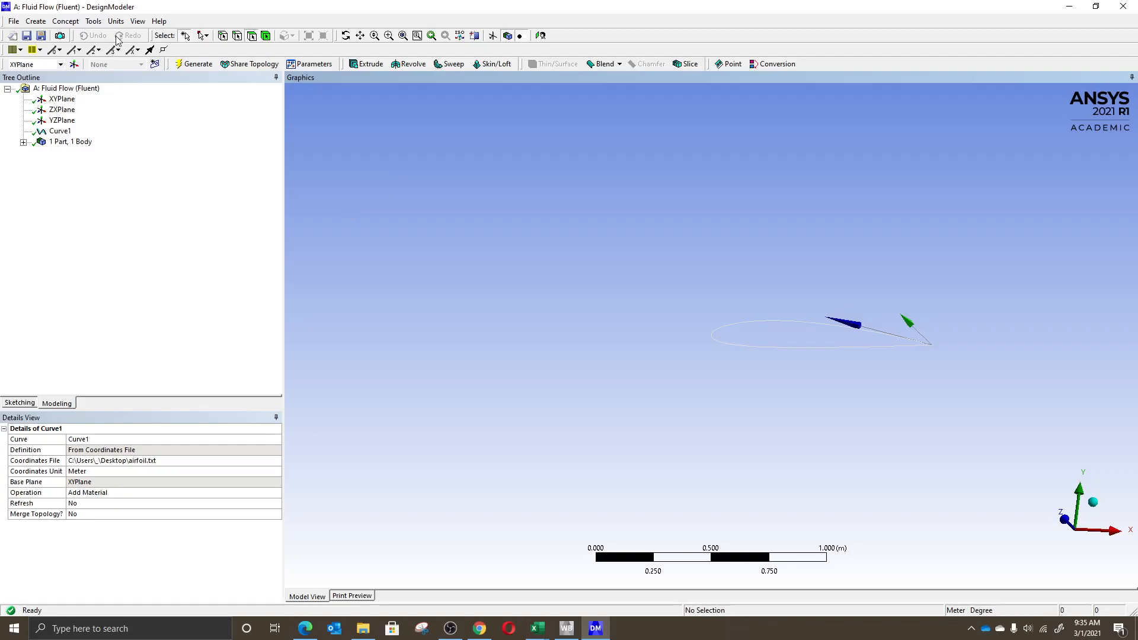
# - Create and generate a surface from edges using the closed airfoil curve, with 0 m thickness
pyautogui.click(69, 21)
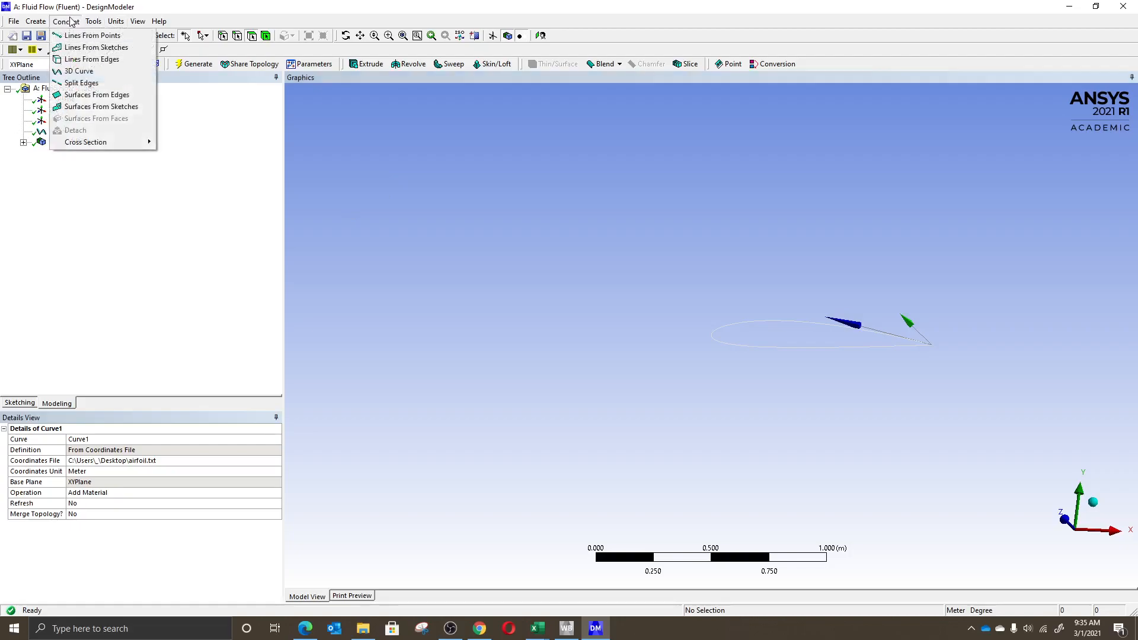
pyautogui.click(97, 95)
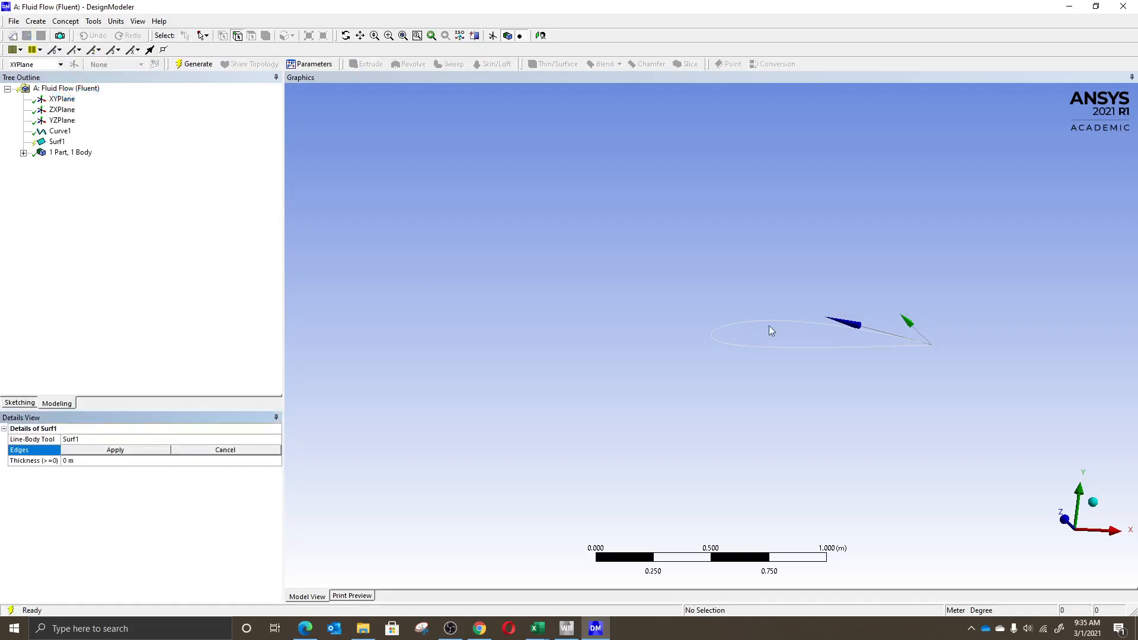
pyautogui.click(792, 322)
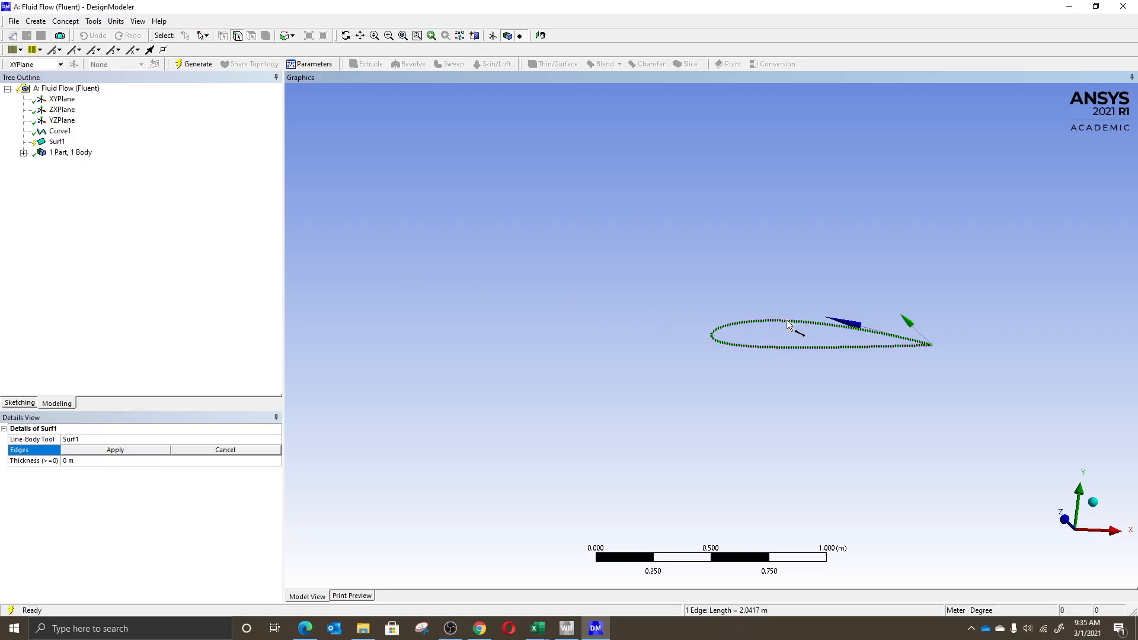
pyautogui.click(99, 452)
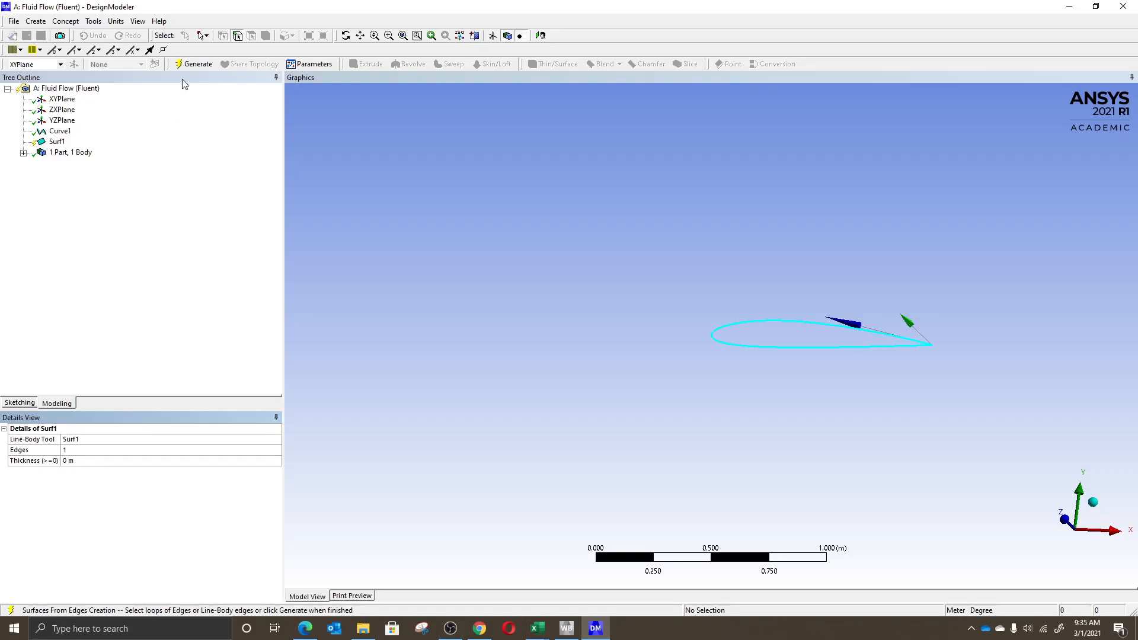
pyautogui.click(193, 64)
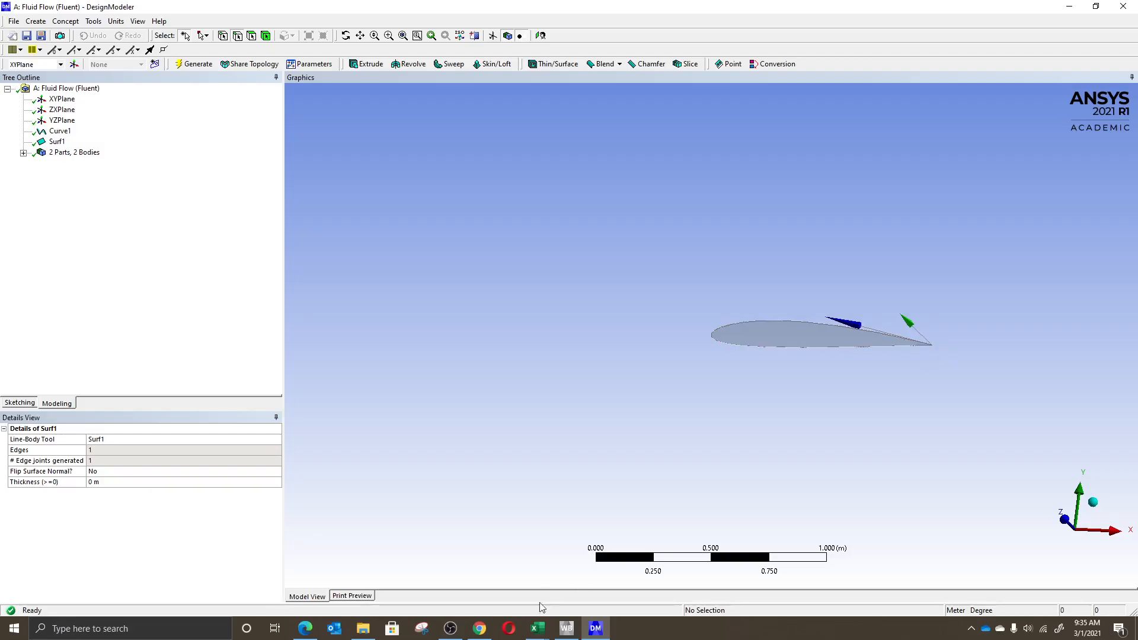
# - Switch to the browser to review the first and last points of the NACA 2412 dat file, and return to DesignModeler
pyautogui.click(479, 629)
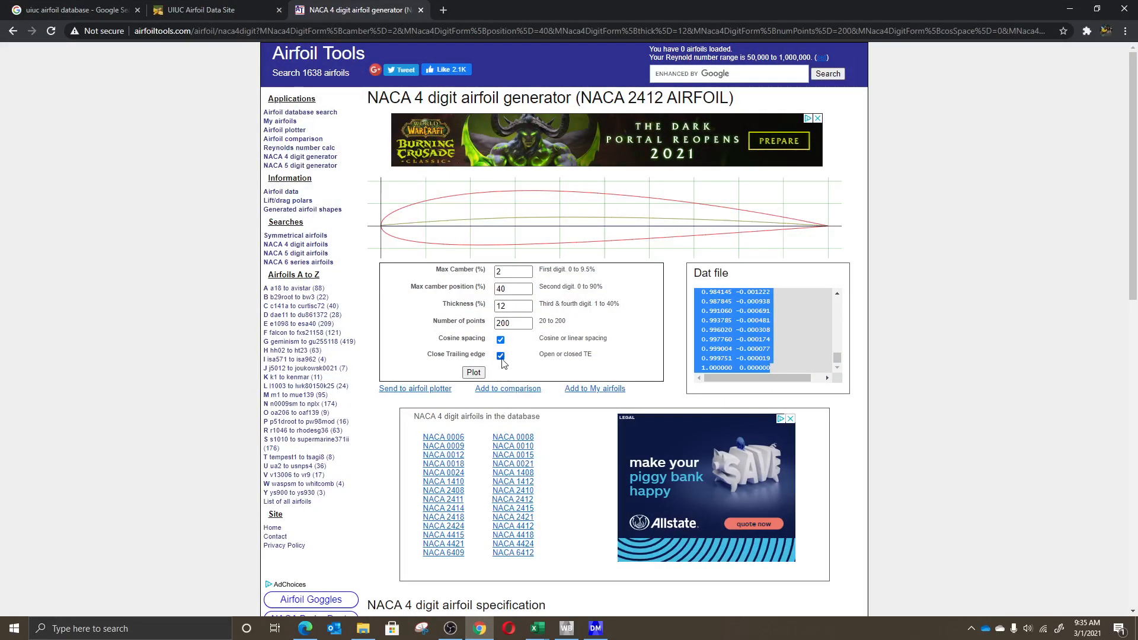
pyautogui.scroll(20, 794, 355)
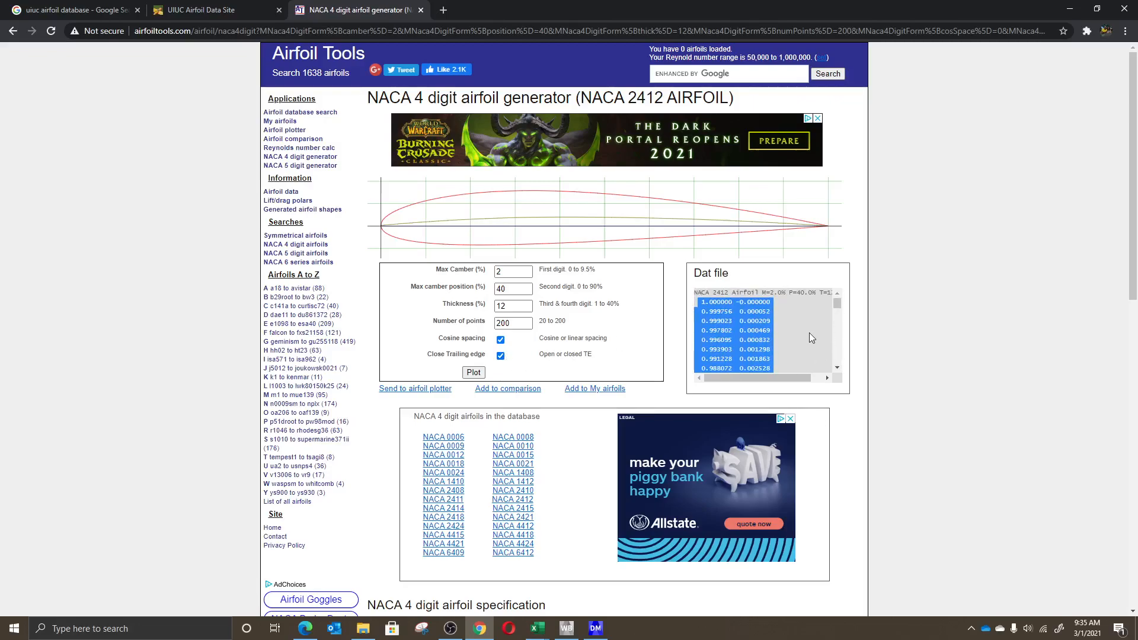
pyautogui.moveTo(840, 302); pyautogui.dragTo(835, 386)
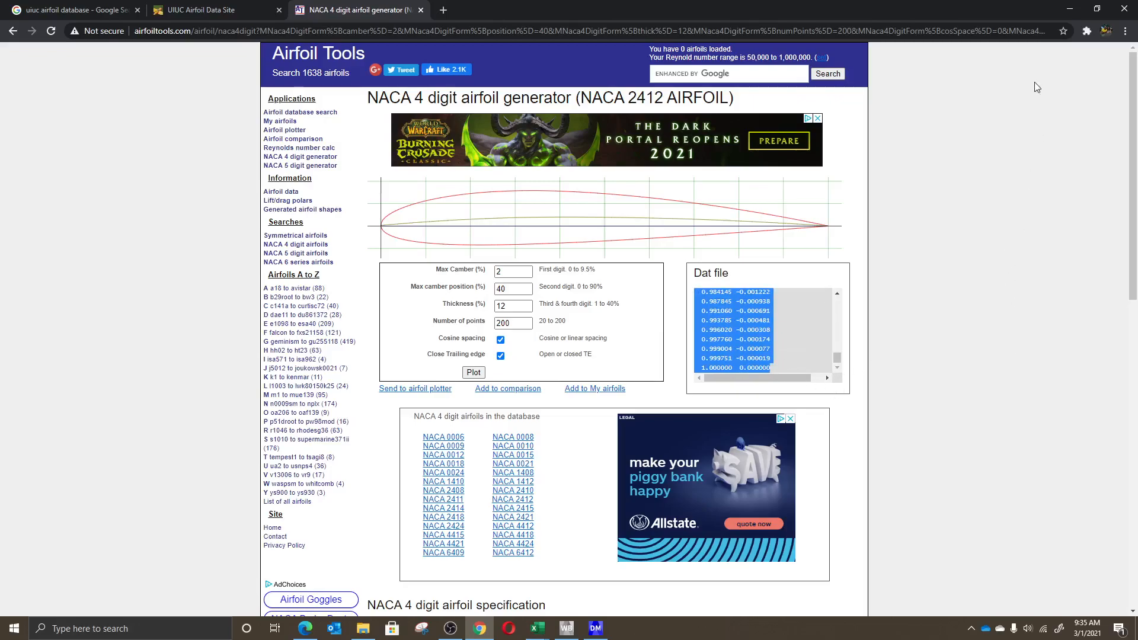
pyautogui.click(1069, 11)
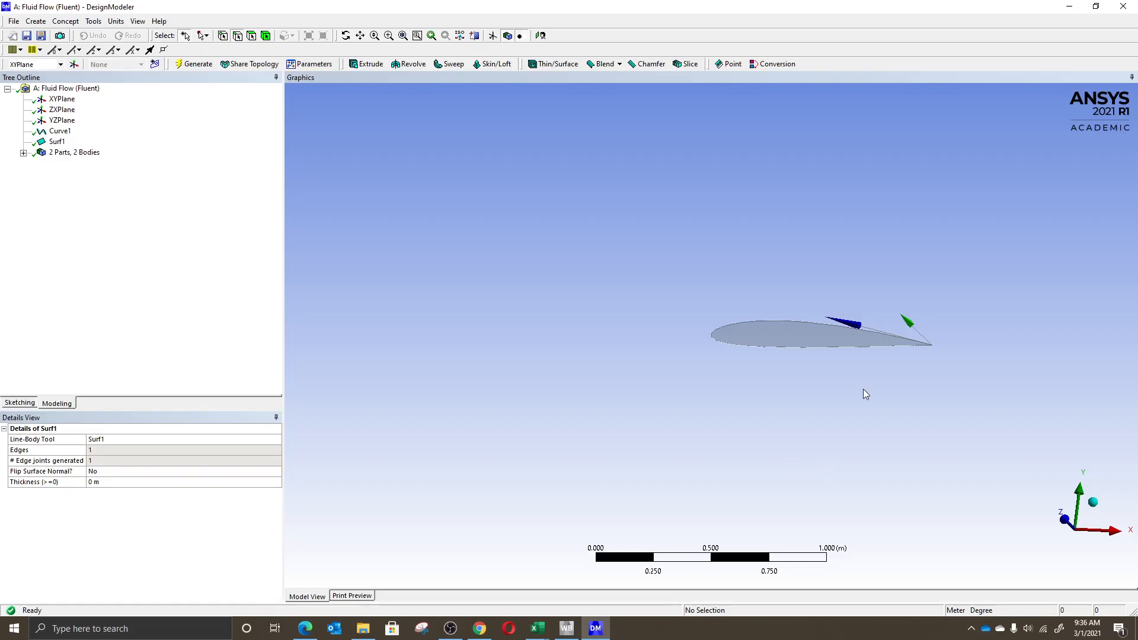
# - Create and generate a new plane based on XYPlane with an Offset Z transform of 1 m
pyautogui.scroll(-2, 863, 388)
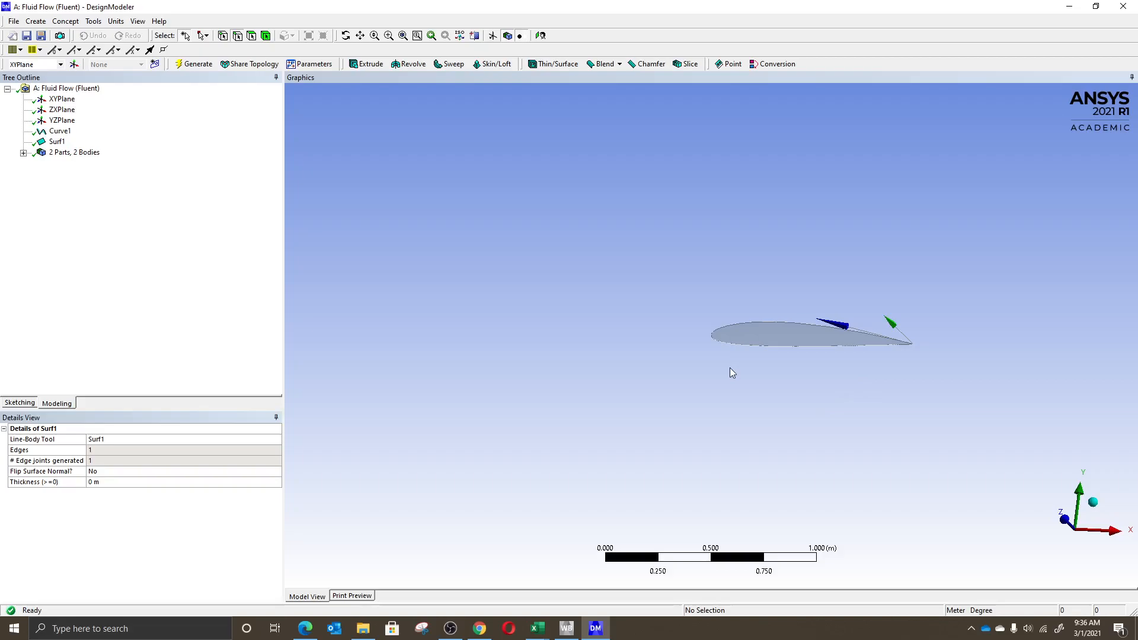
pyautogui.scroll(-1, 729, 368)
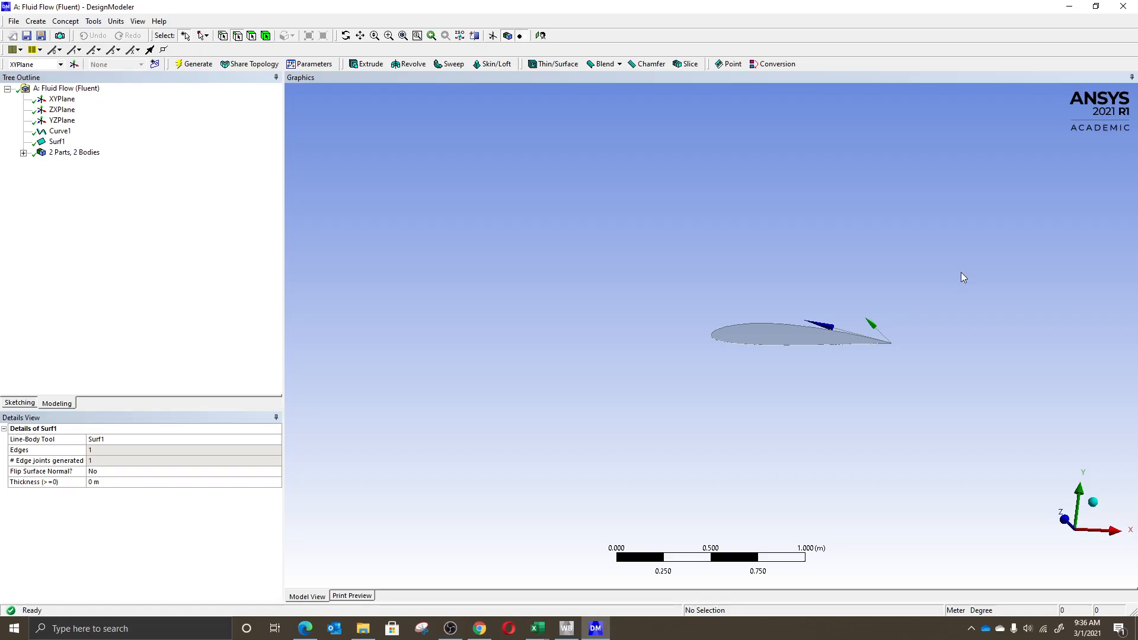
pyautogui.scroll(1, 935, 311)
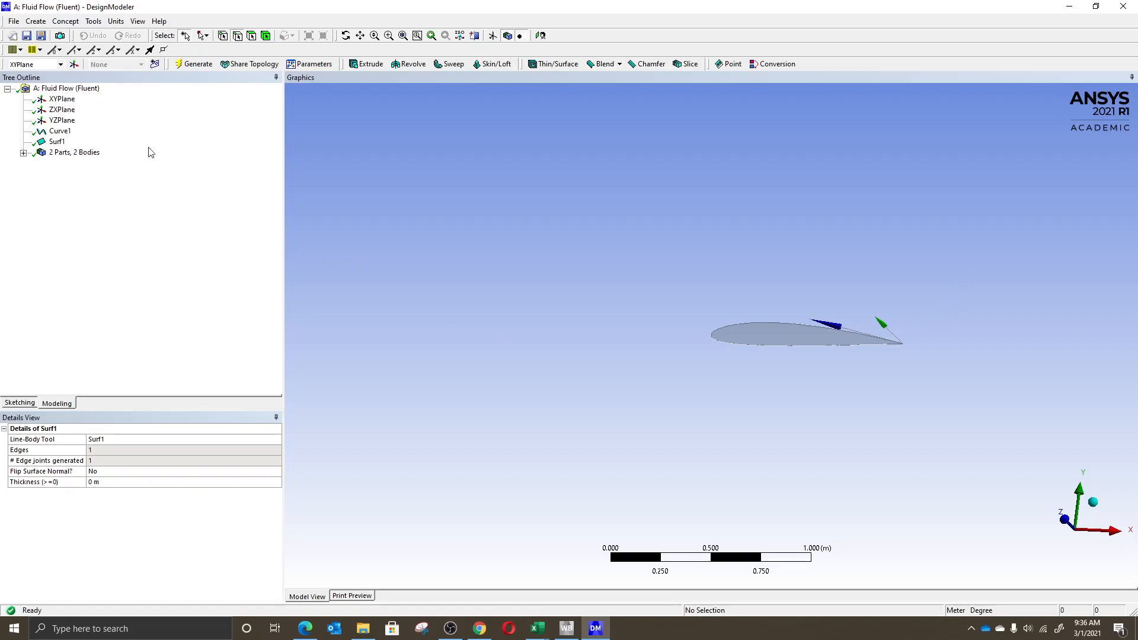
pyautogui.click(74, 65)
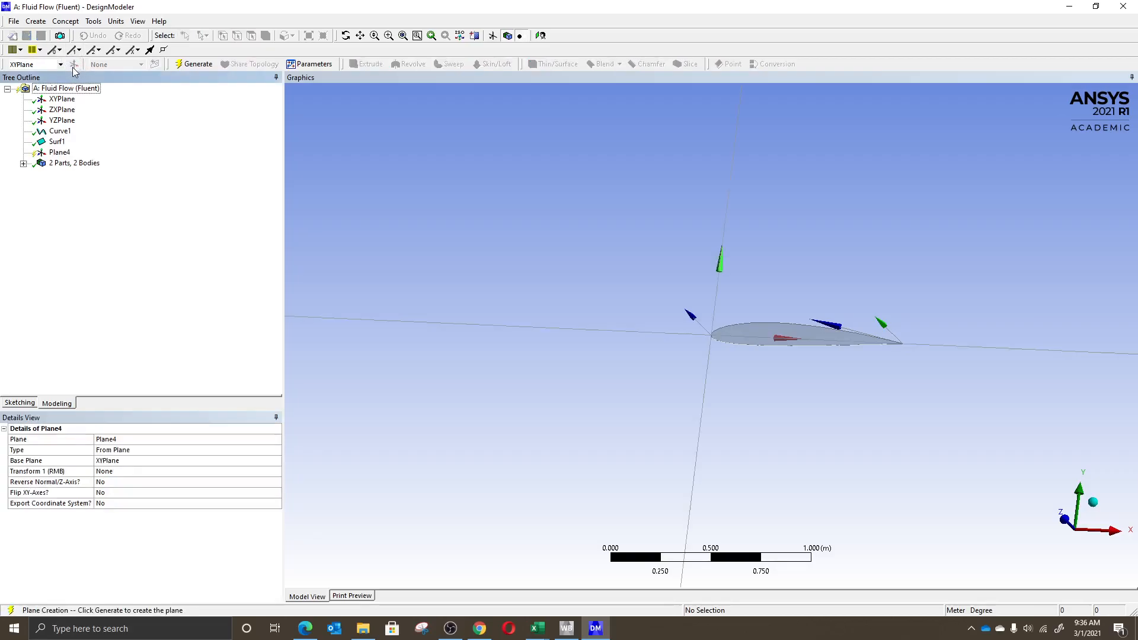
pyautogui.click(64, 153)
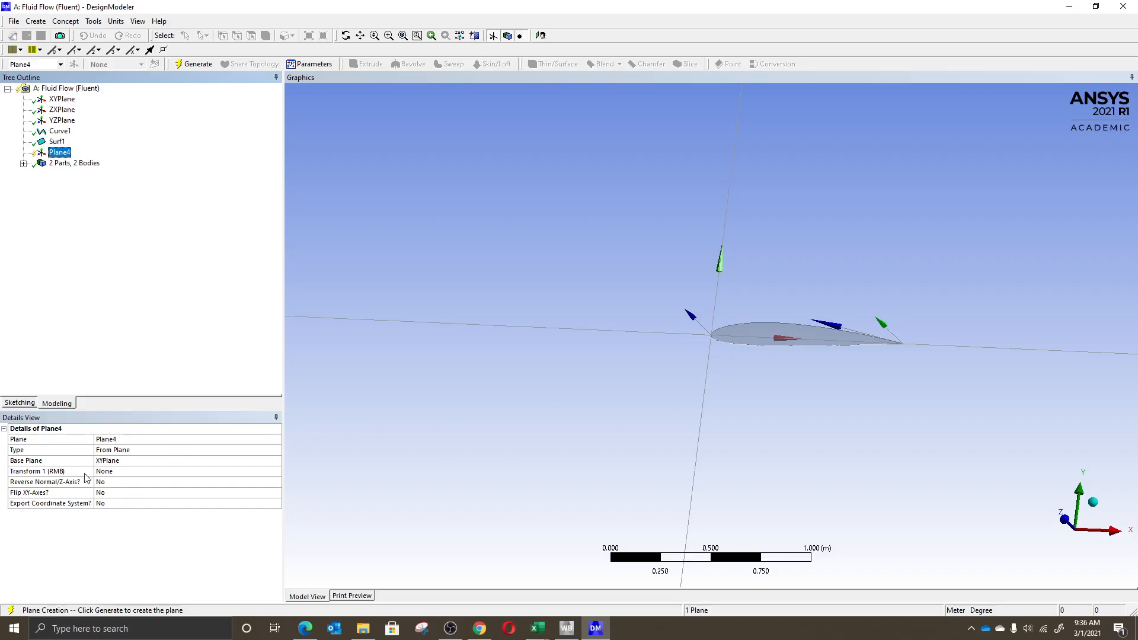
pyautogui.click(132, 473)
pyautogui.click(276, 471)
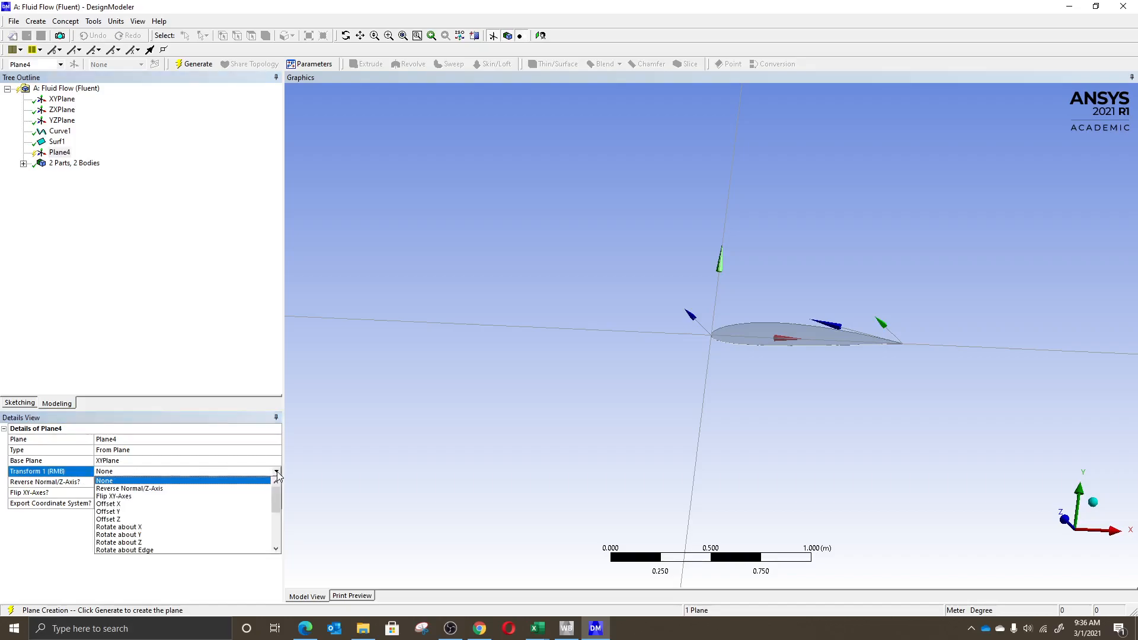
pyautogui.click(203, 519)
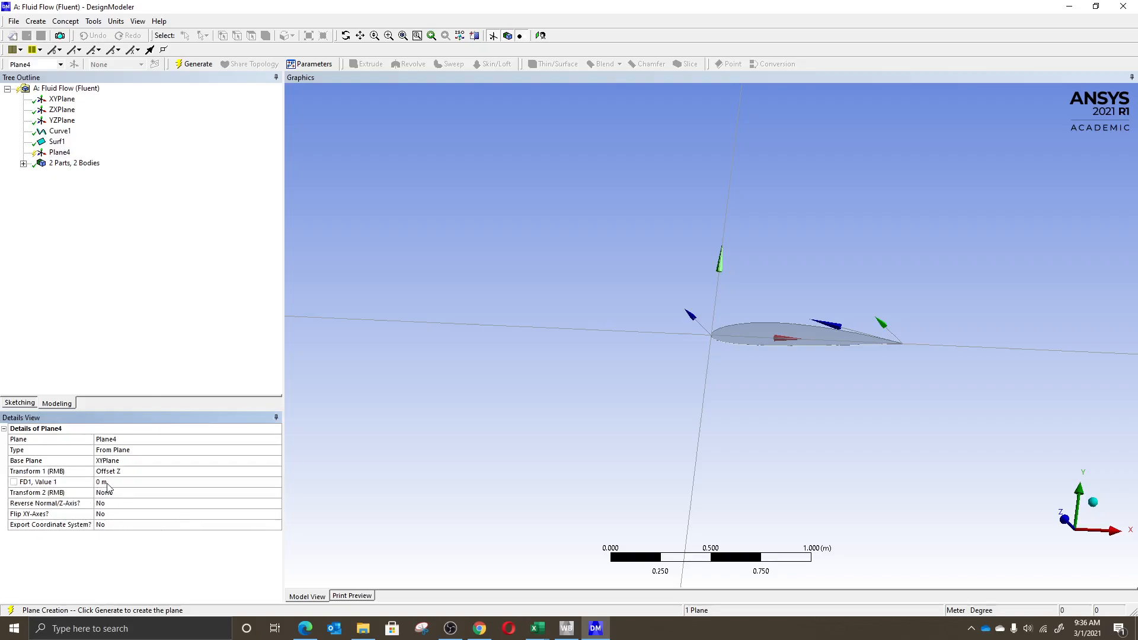
pyautogui.click(100, 481)
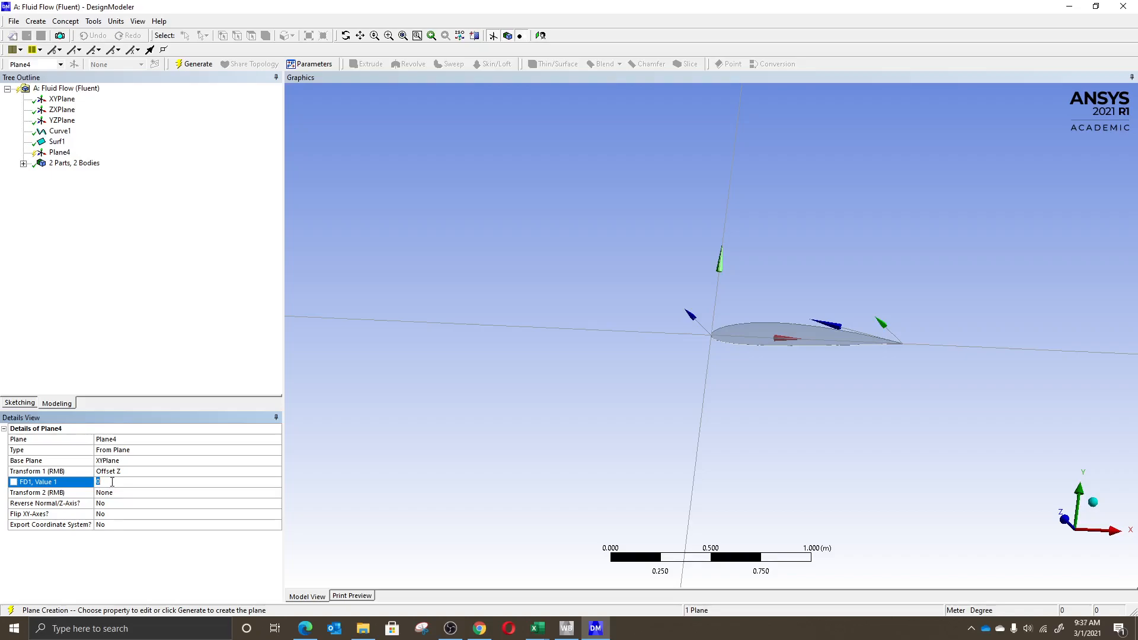
pyautogui.write('1')
pyautogui.click(198, 69)
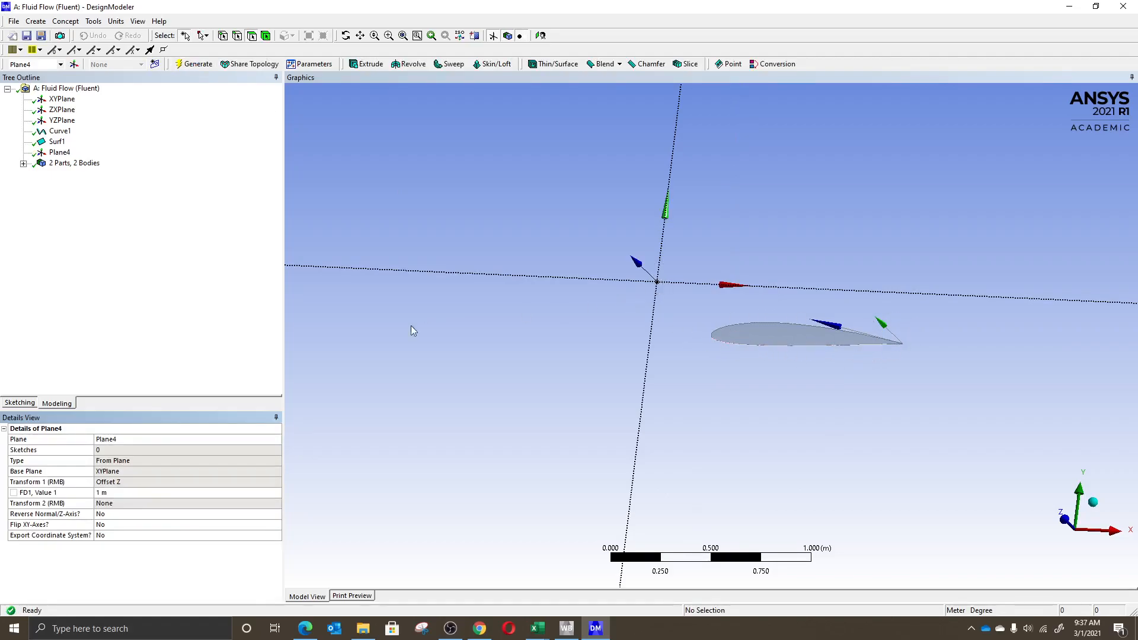
# - Start a second 3D Curve on the offset plane with its definition set to From Coordinates File
pyautogui.click(61, 152)
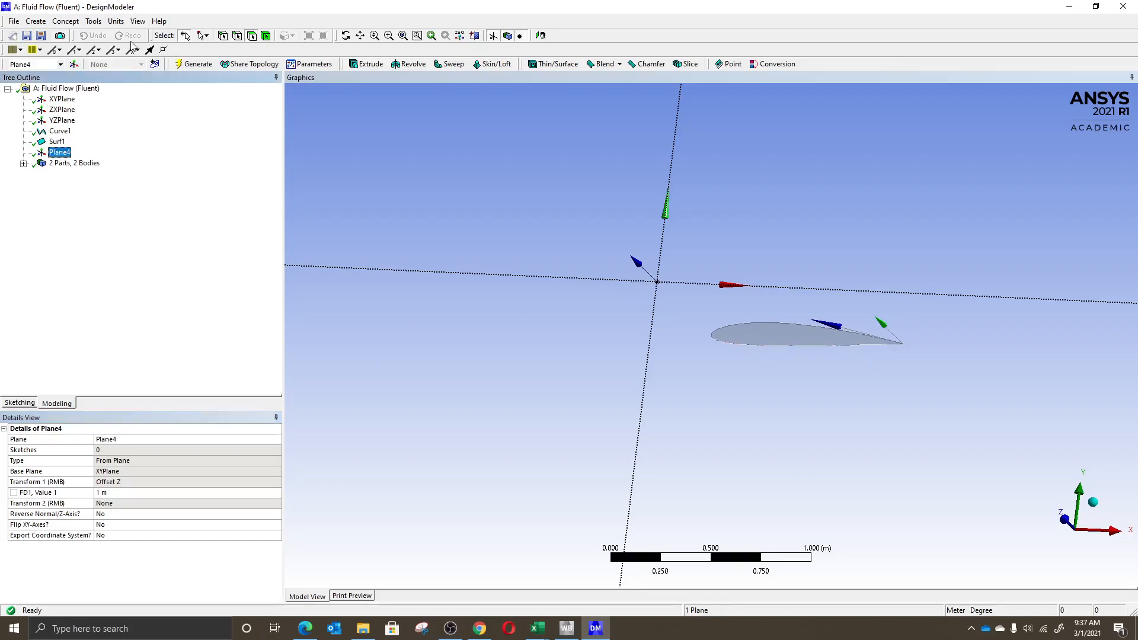
pyautogui.click(62, 22)
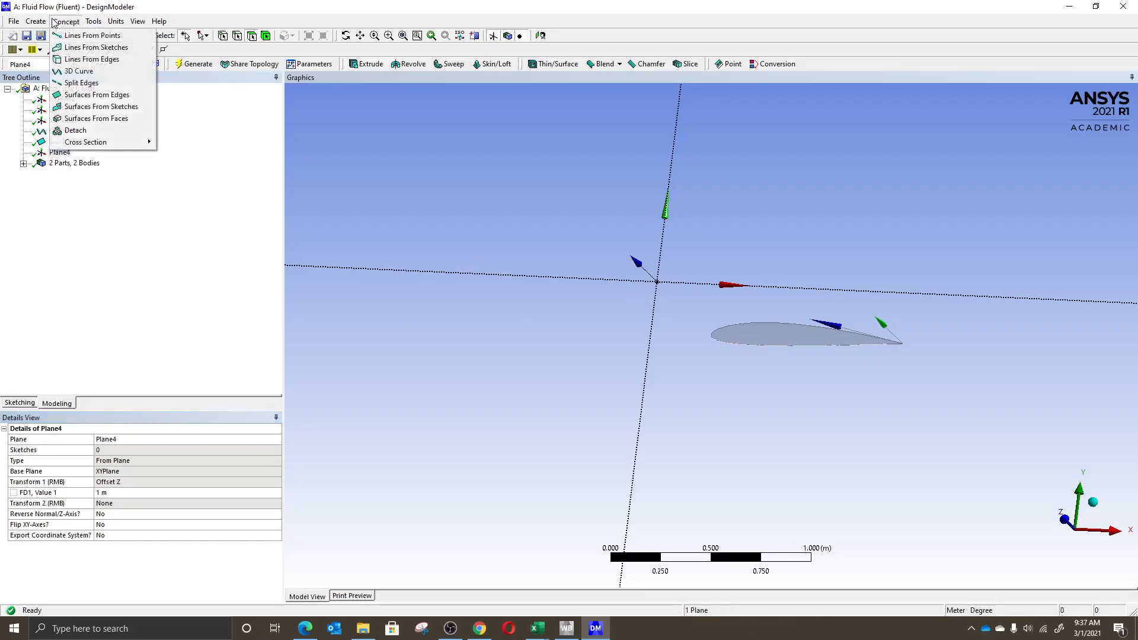
pyautogui.click(83, 72)
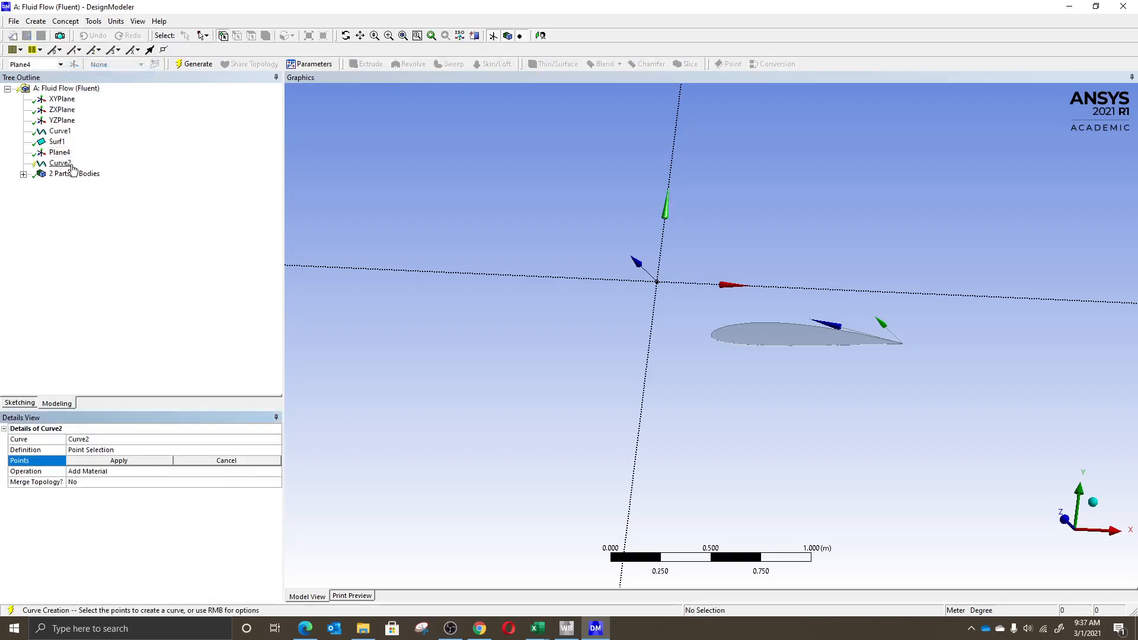
pyautogui.click(105, 450)
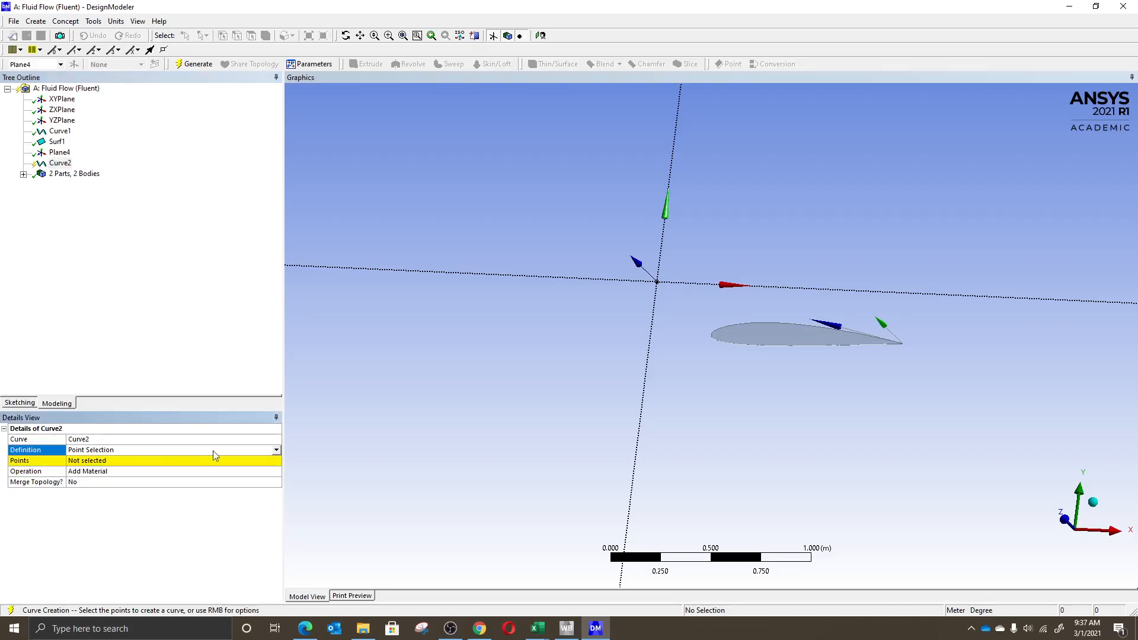
pyautogui.click(277, 450)
pyautogui.click(132, 468)
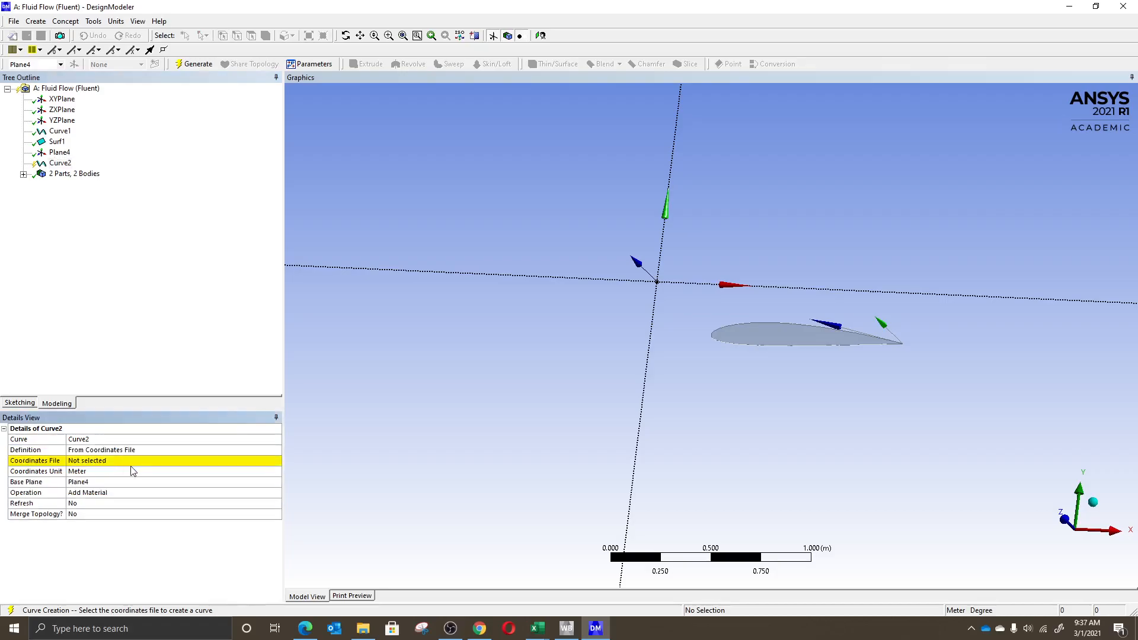
# - Load the airfoil text file from the Desktop as the second curve's coordinates file
pyautogui.click(136, 462)
pyautogui.click(276, 460)
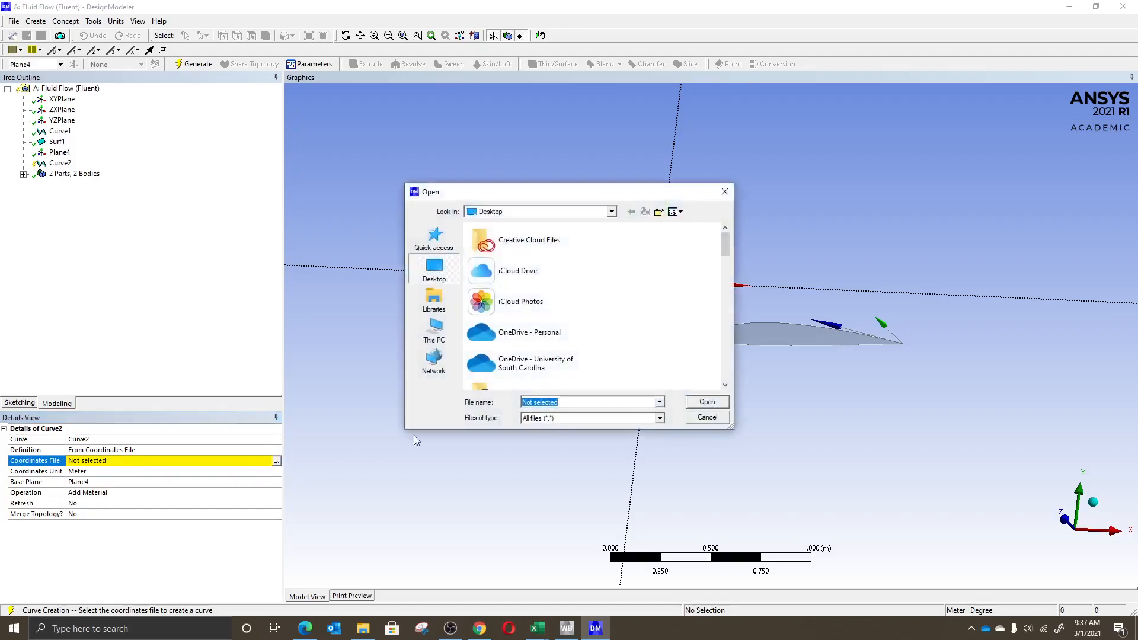
pyautogui.scroll(-5, 595, 305)
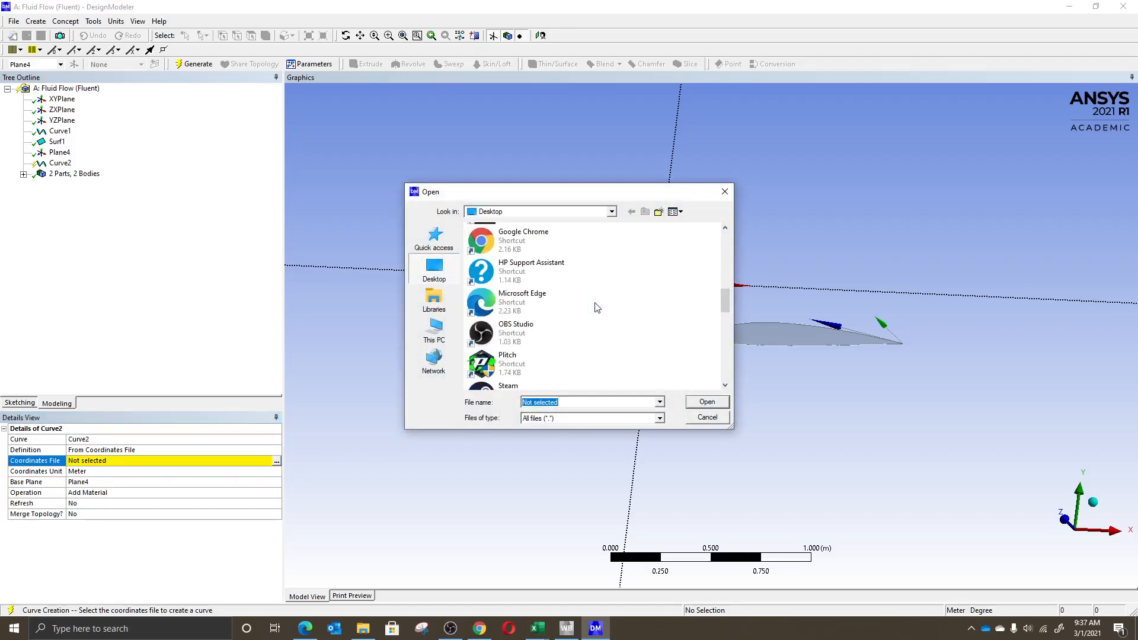
pyautogui.scroll(6, 569, 300)
pyautogui.click(567, 285)
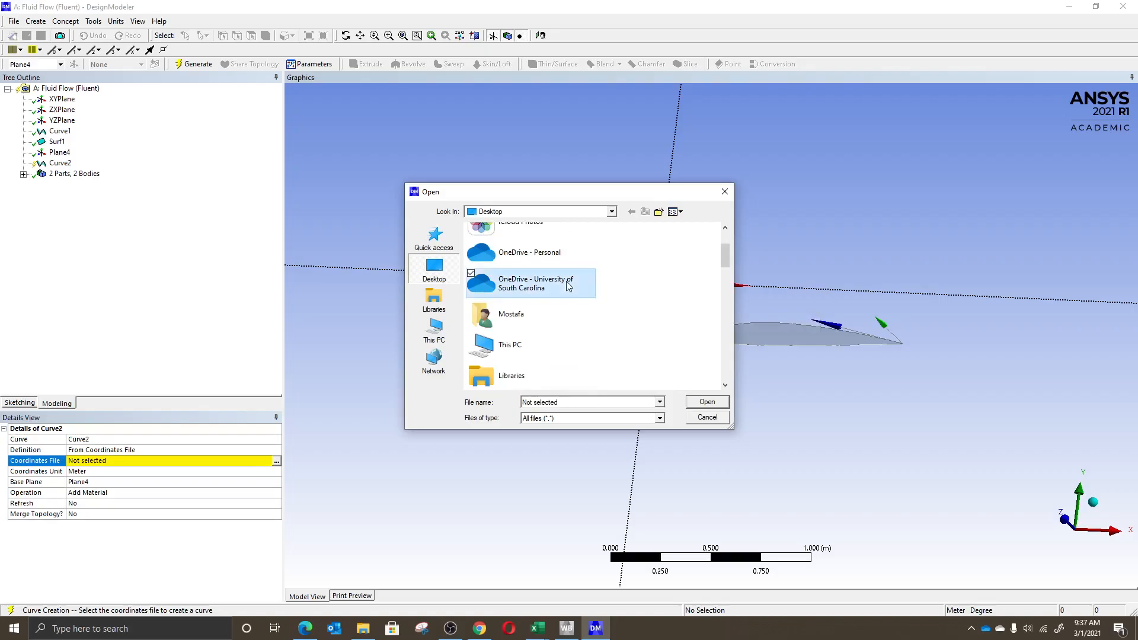
pyautogui.press('a')
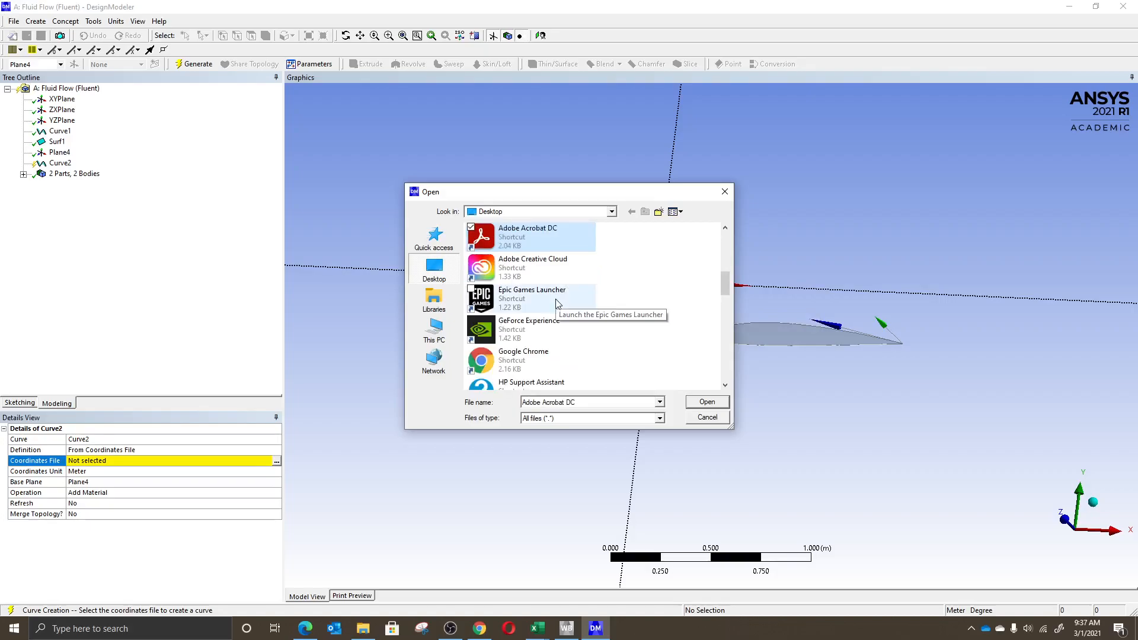
pyautogui.press('a')
pyautogui.press('a')
pyautogui.press('a')
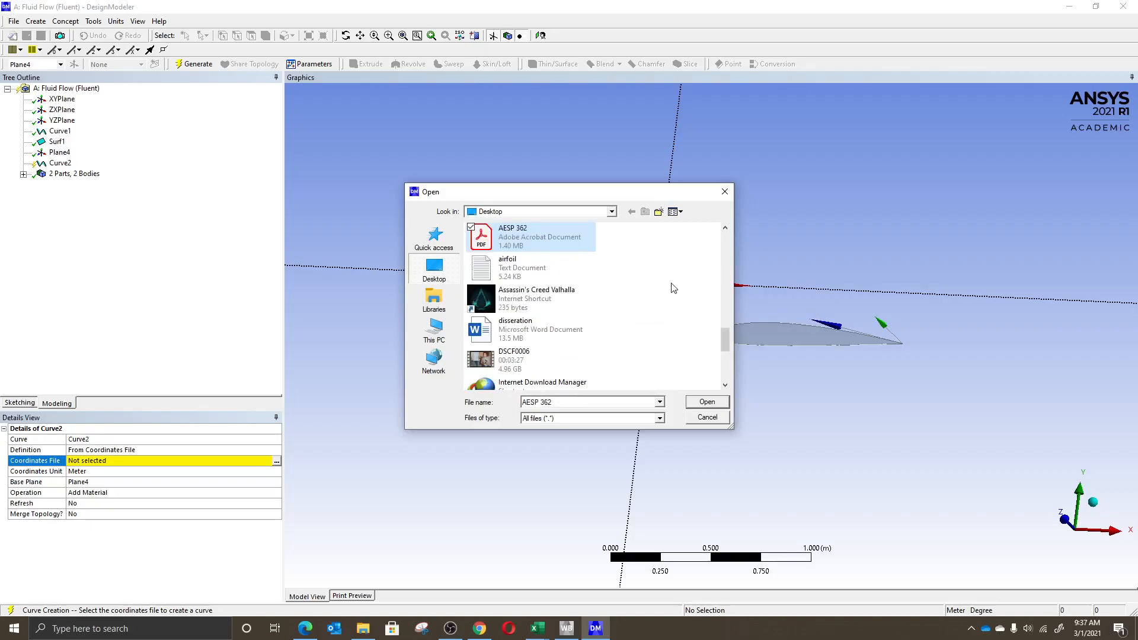
pyautogui.click(709, 403)
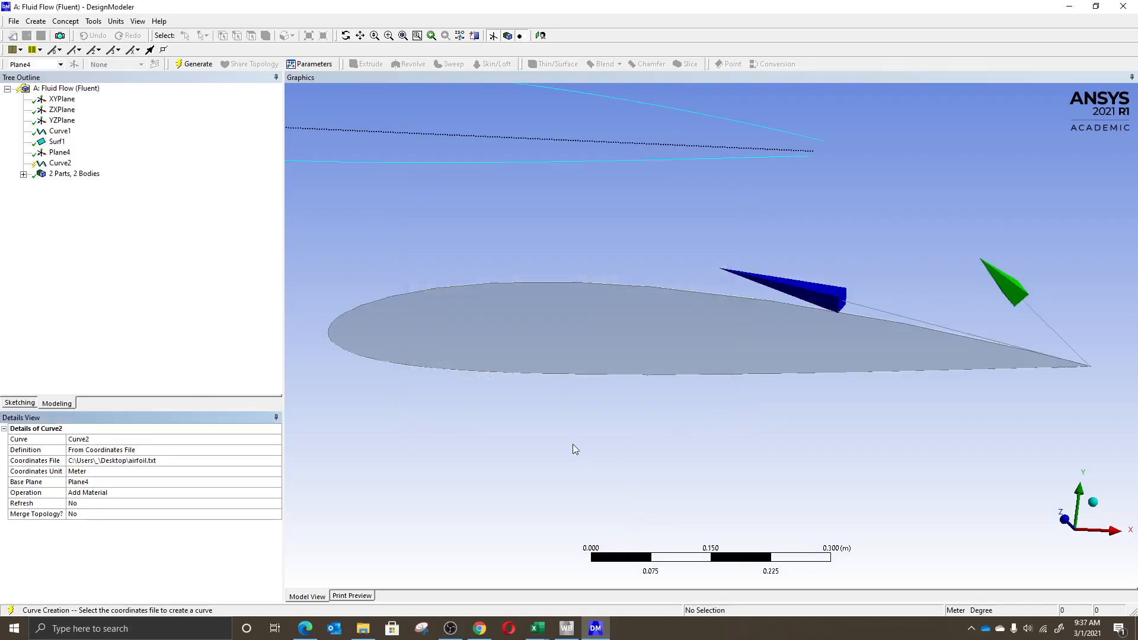
# - Generate the second airfoil curve on the offset plane with the Add Material operation
pyautogui.scroll(-4, 592, 332)
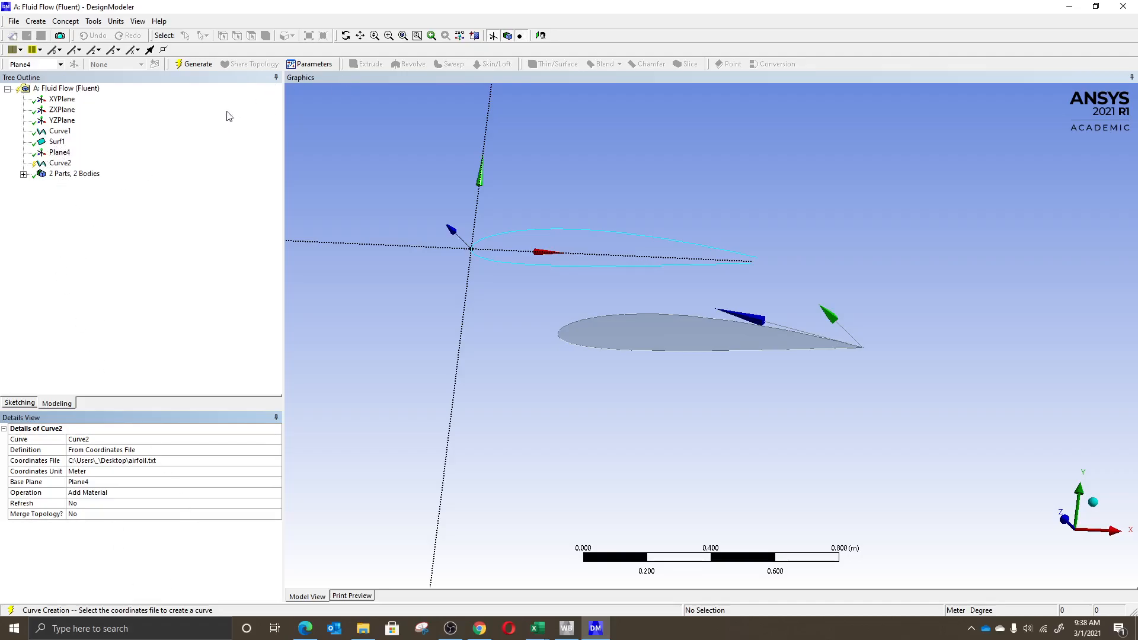
pyautogui.click(195, 64)
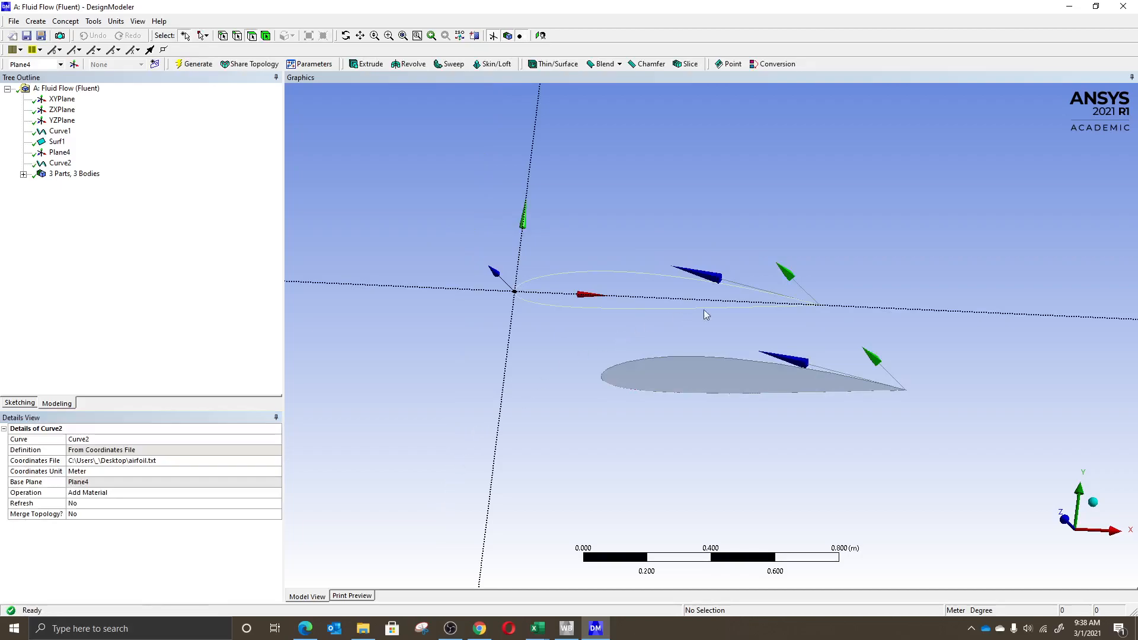
pyautogui.scroll(-1, 962, 337)
pyautogui.moveTo(968, 344); pyautogui.dragTo(982, 411, button='middle')
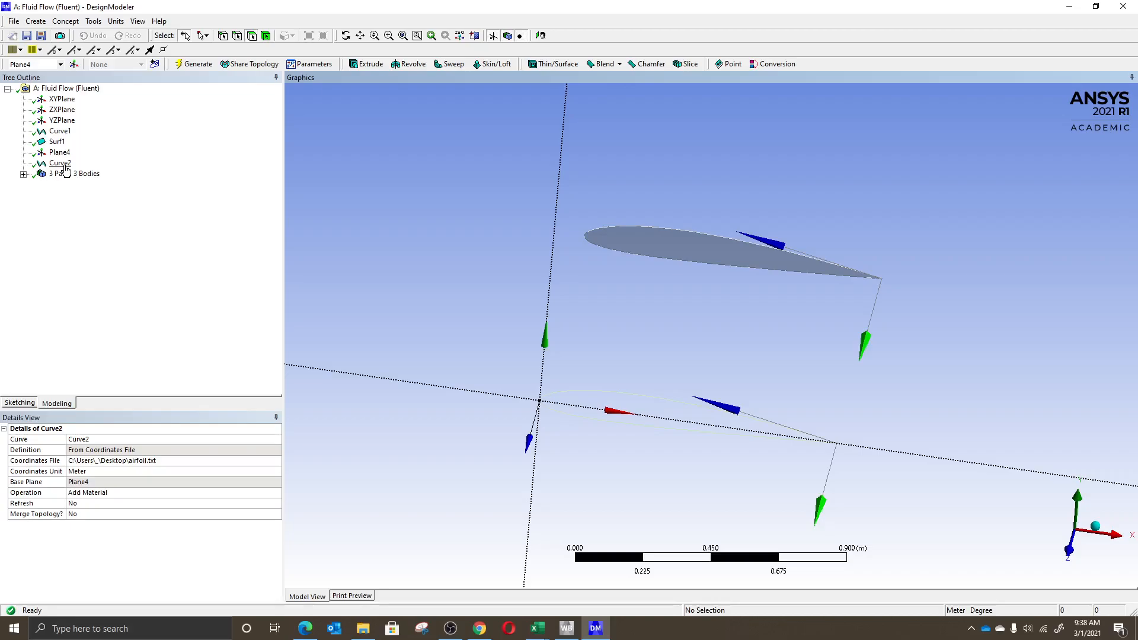
# - Create and generate a surface from the edge of the second airfoil curve on the offset plane
pyautogui.click(66, 21)
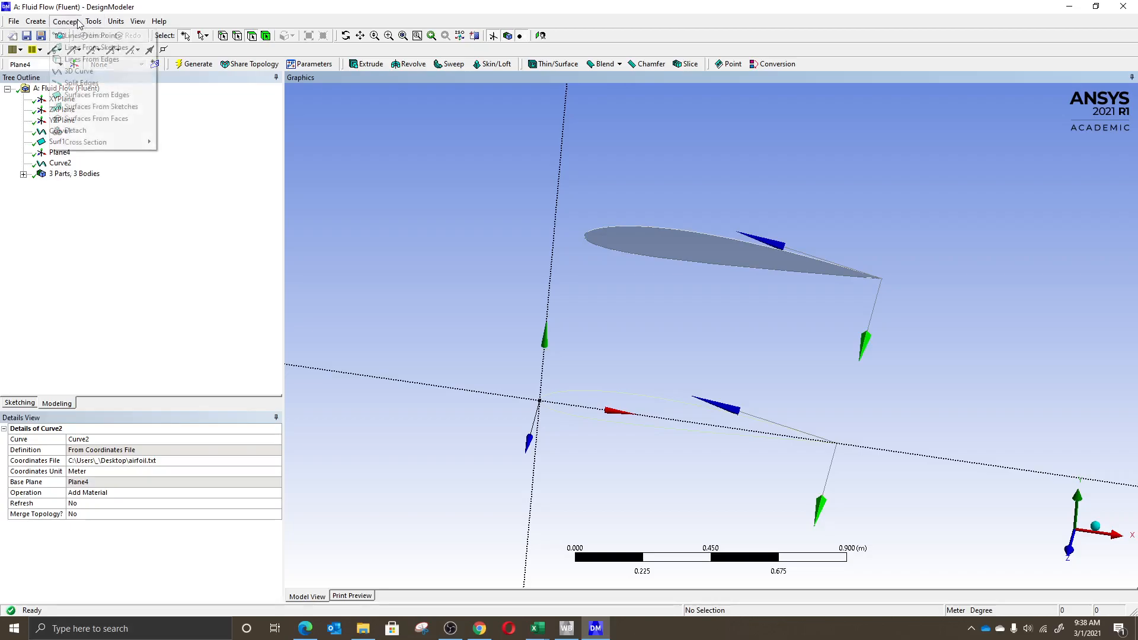
pyautogui.click(80, 96)
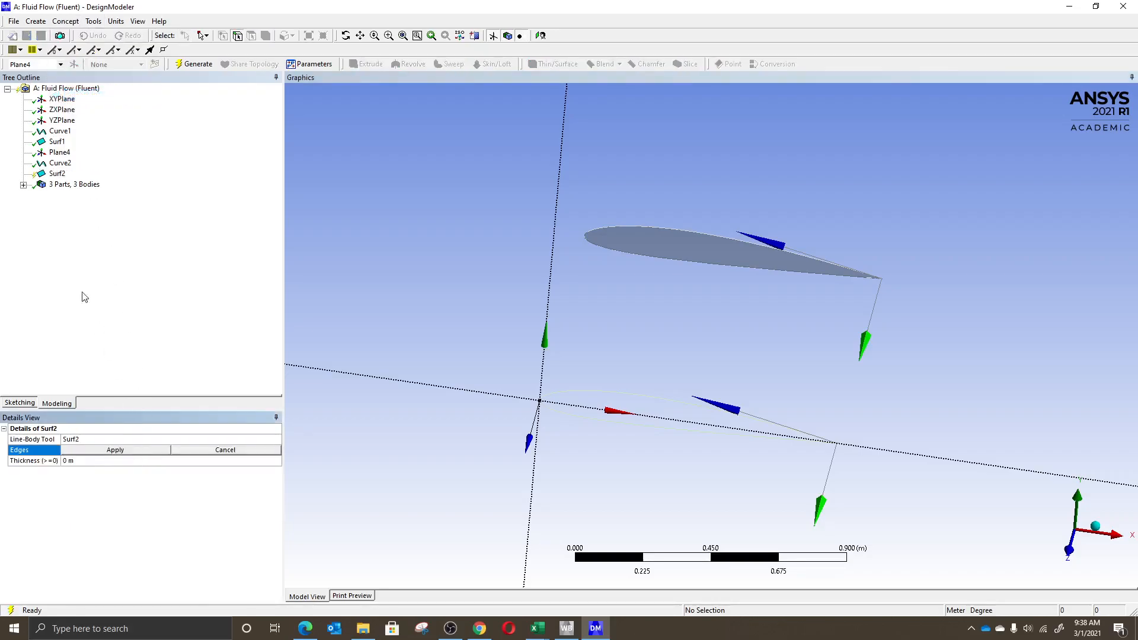
pyautogui.click(646, 394)
pyautogui.click(119, 452)
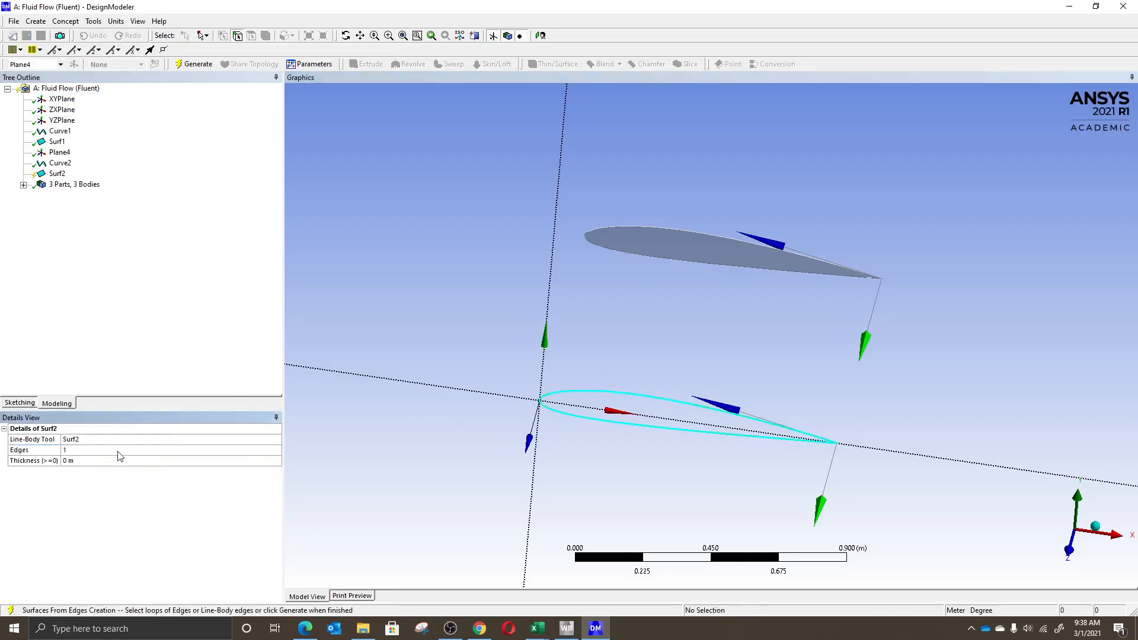
pyautogui.click(183, 66)
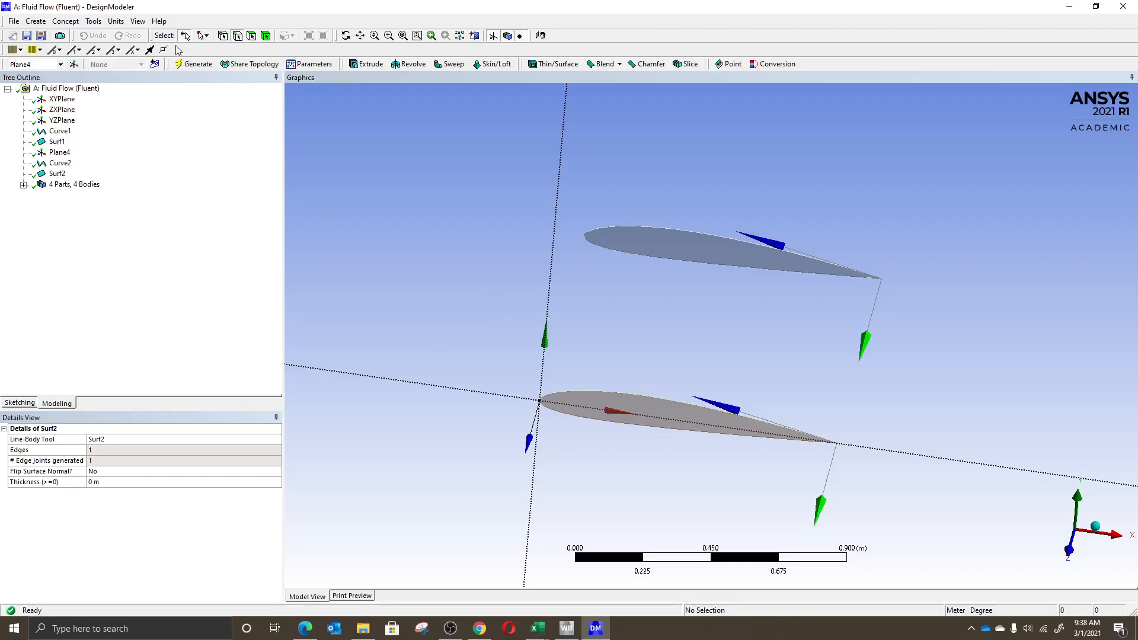
# - Start a Scale body transformation with its scaling origin set to Body Centroids
pyautogui.click(37, 22)
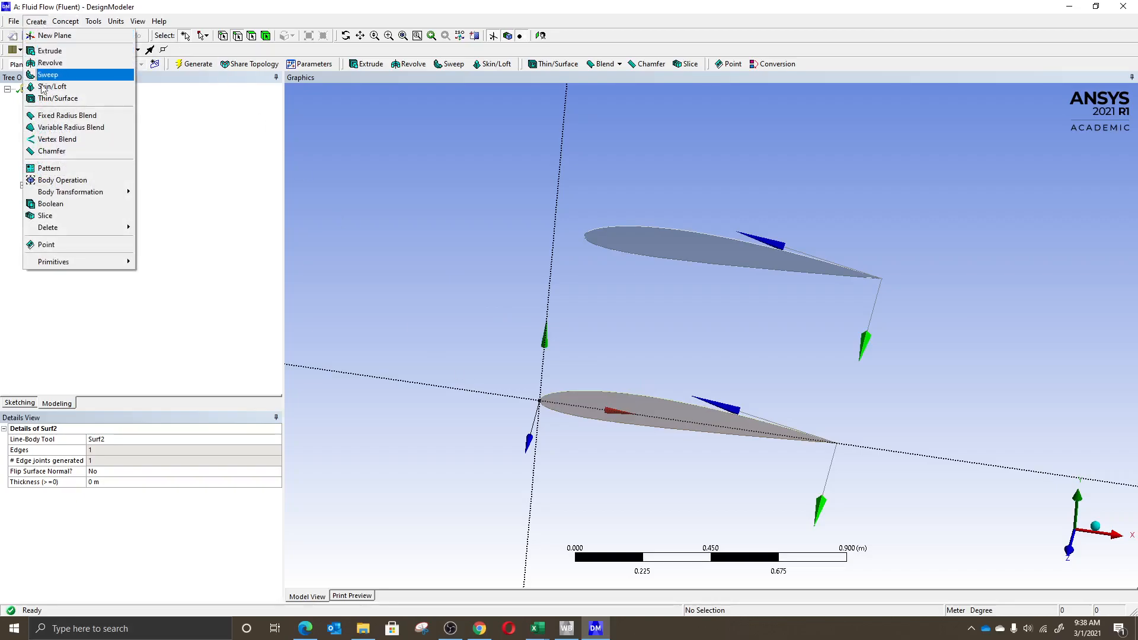
pyautogui.moveTo(67, 198)
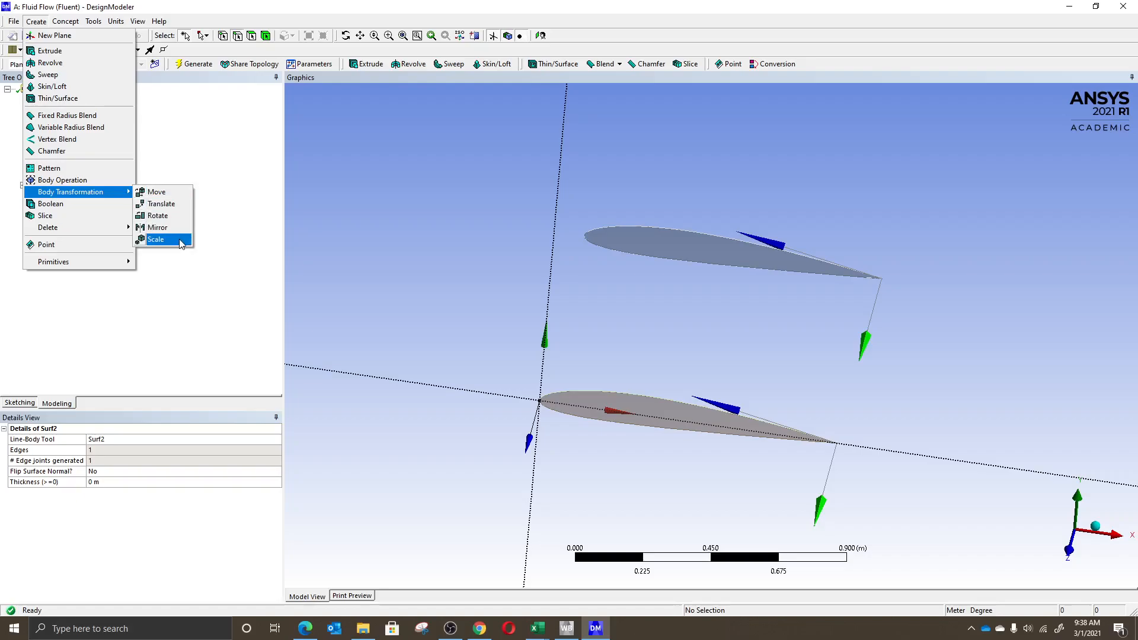
pyautogui.click(155, 240)
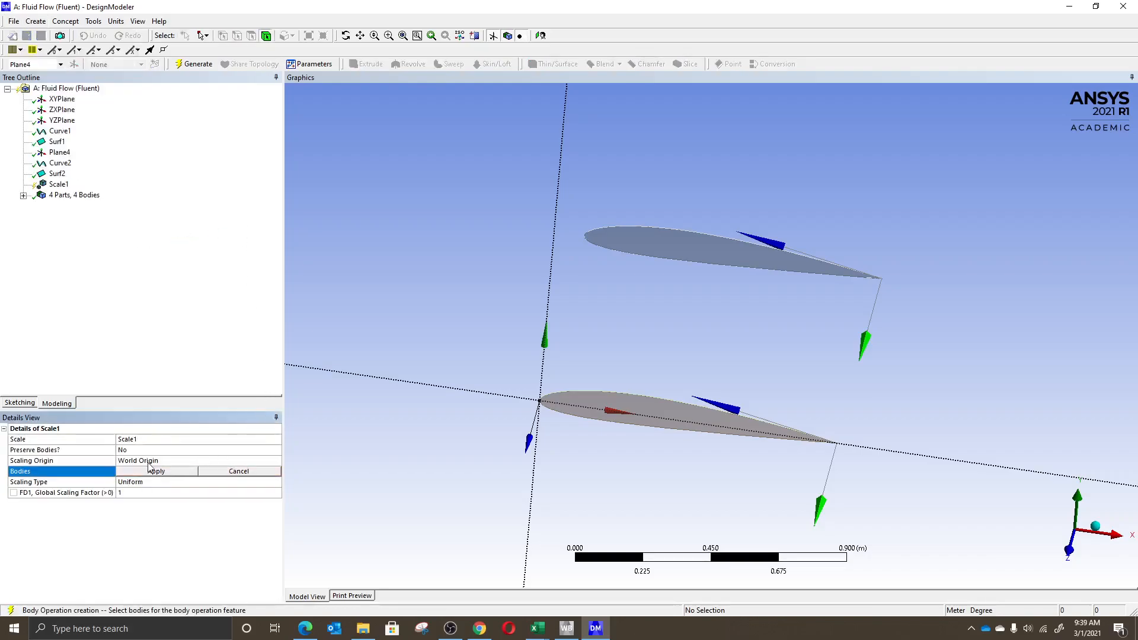
pyautogui.click(155, 461)
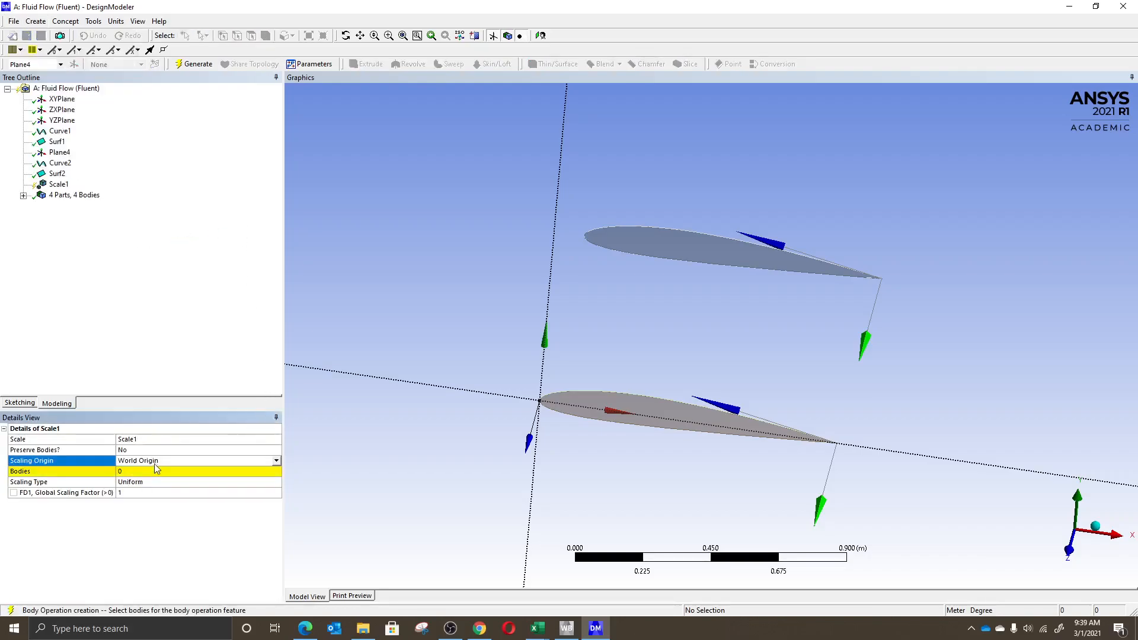
pyautogui.click(276, 461)
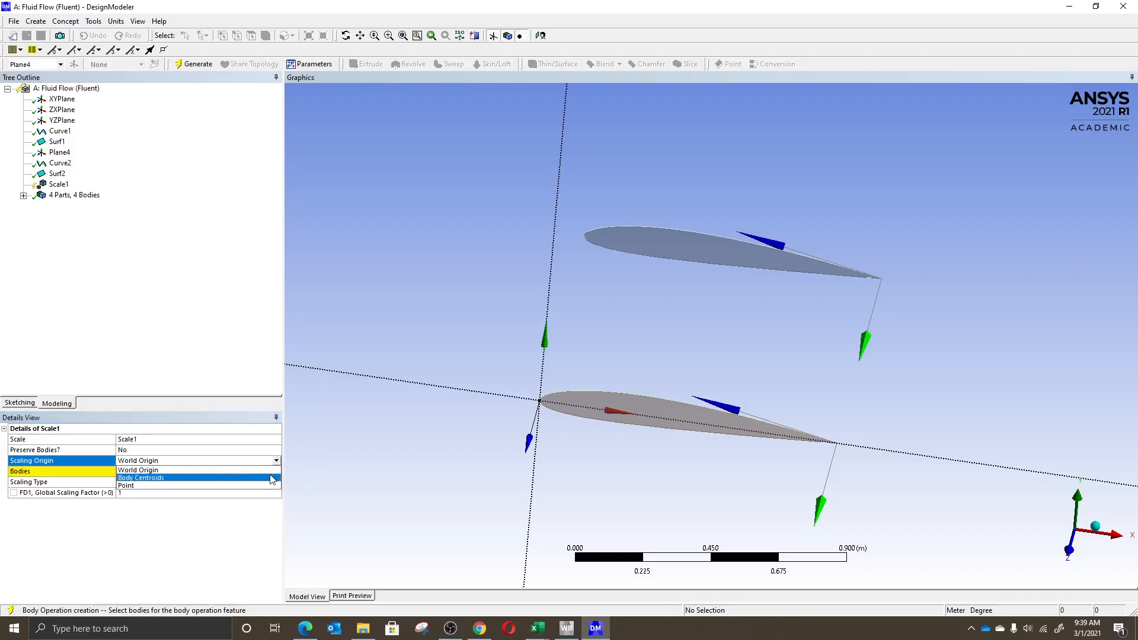
pyautogui.click(272, 478)
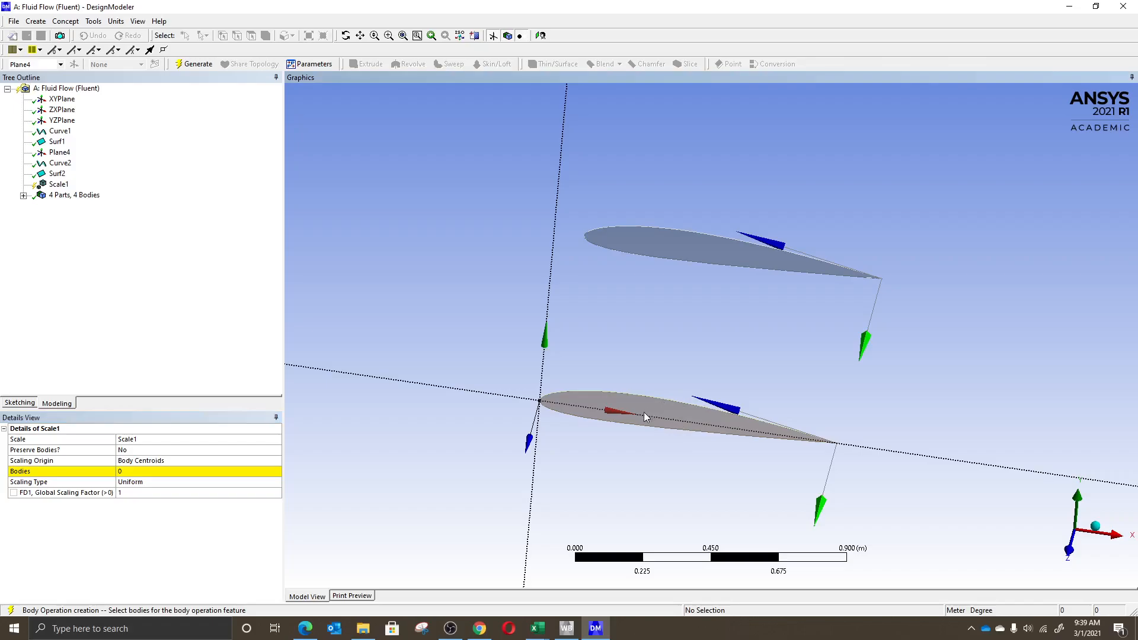
# - Assign the offset-plane airfoil surface as the body to scale and set the global scaling factor to 0.5
pyautogui.click(204, 471)
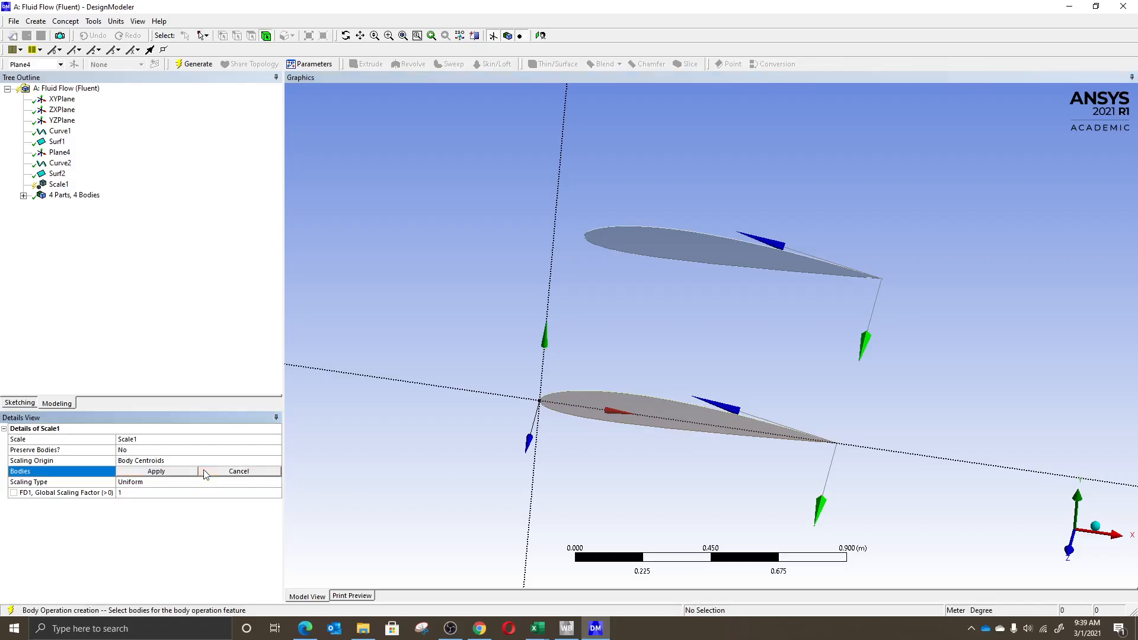
pyautogui.click(621, 394)
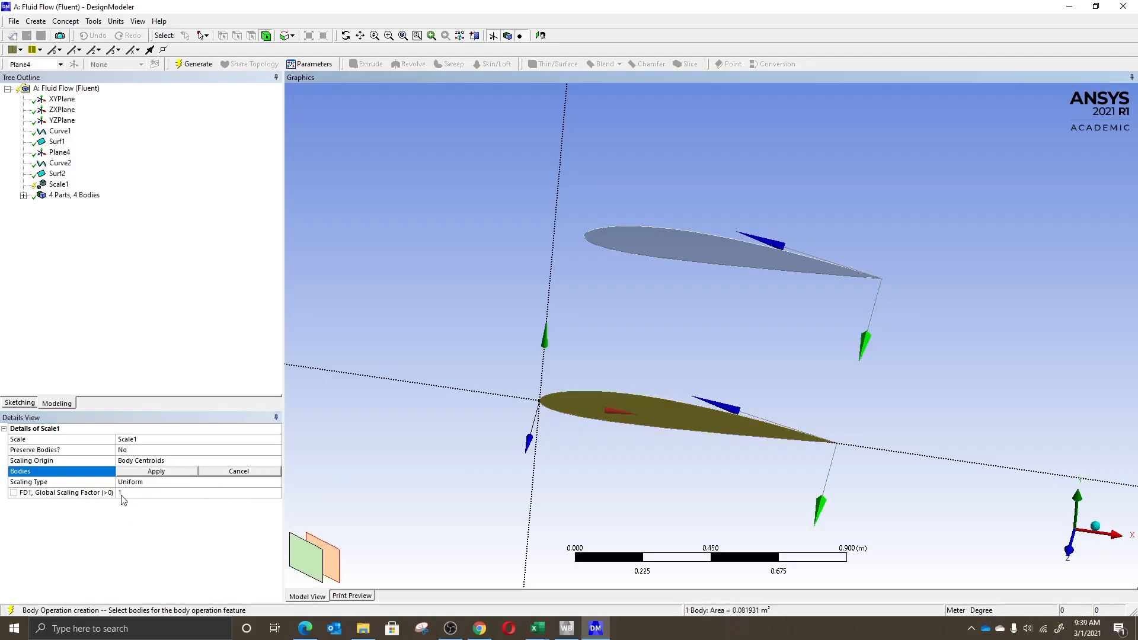
pyautogui.click(336, 565)
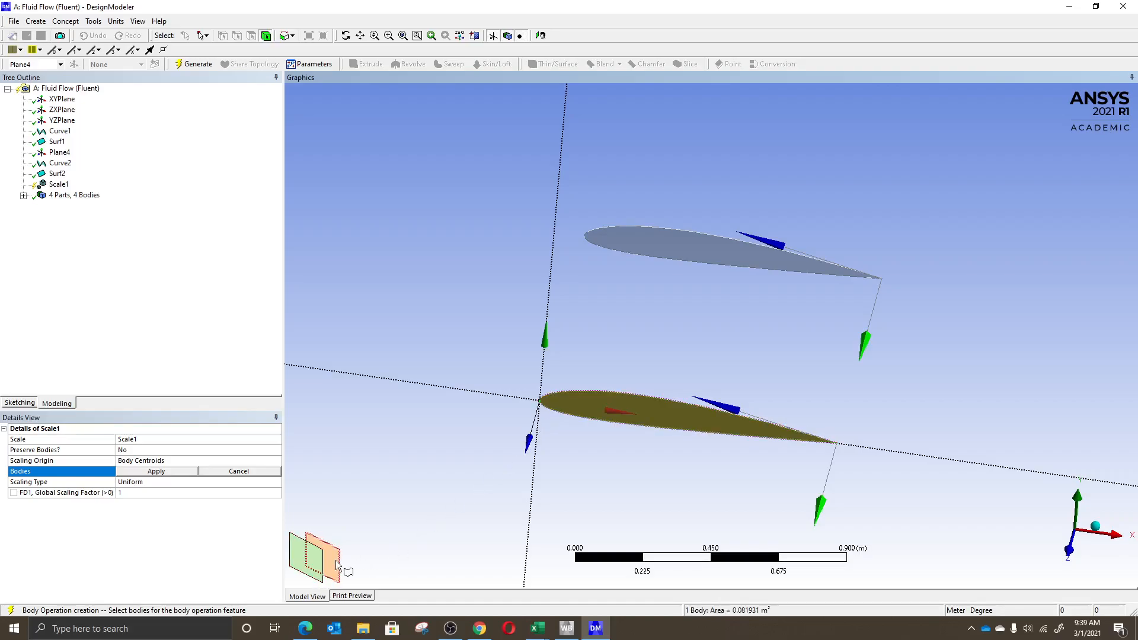
pyautogui.click(152, 473)
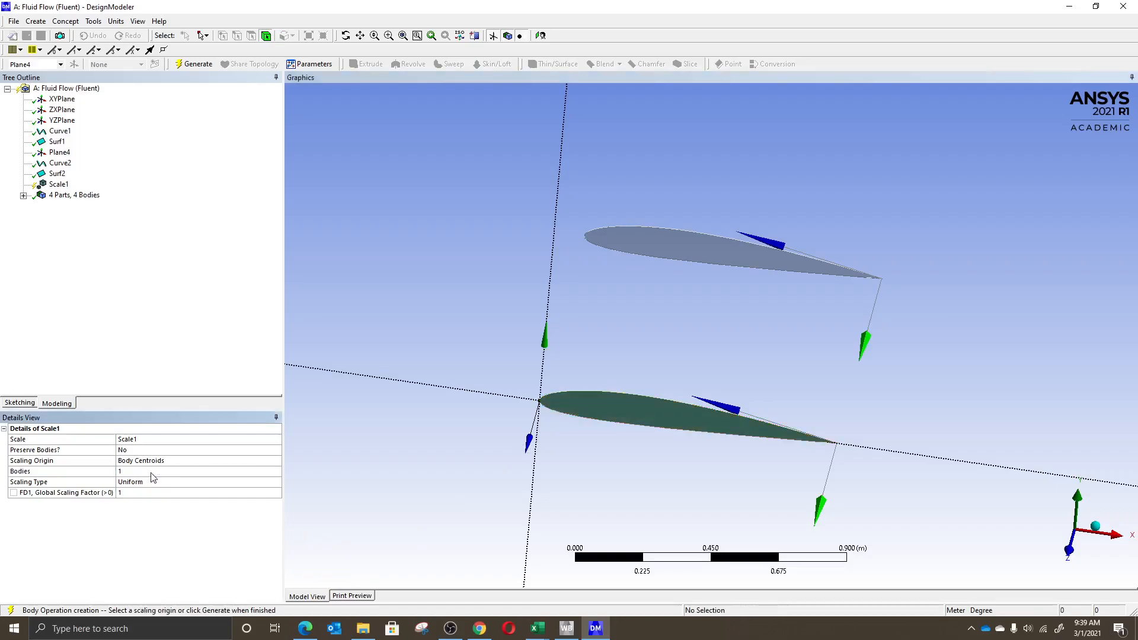
pyautogui.click(144, 493)
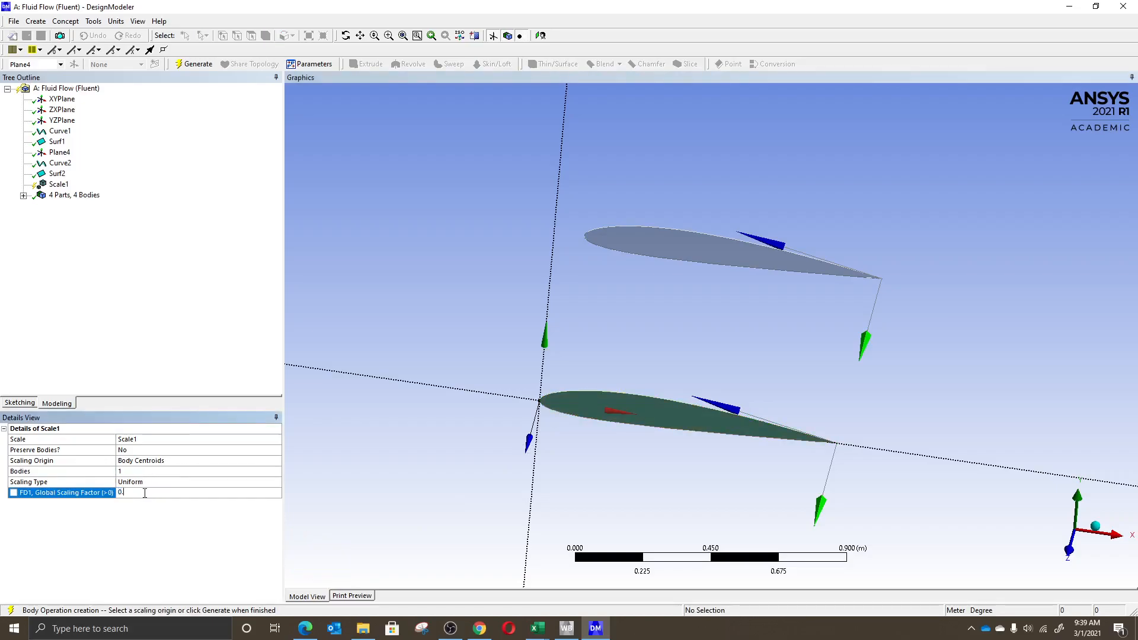
pyautogui.click(166, 482)
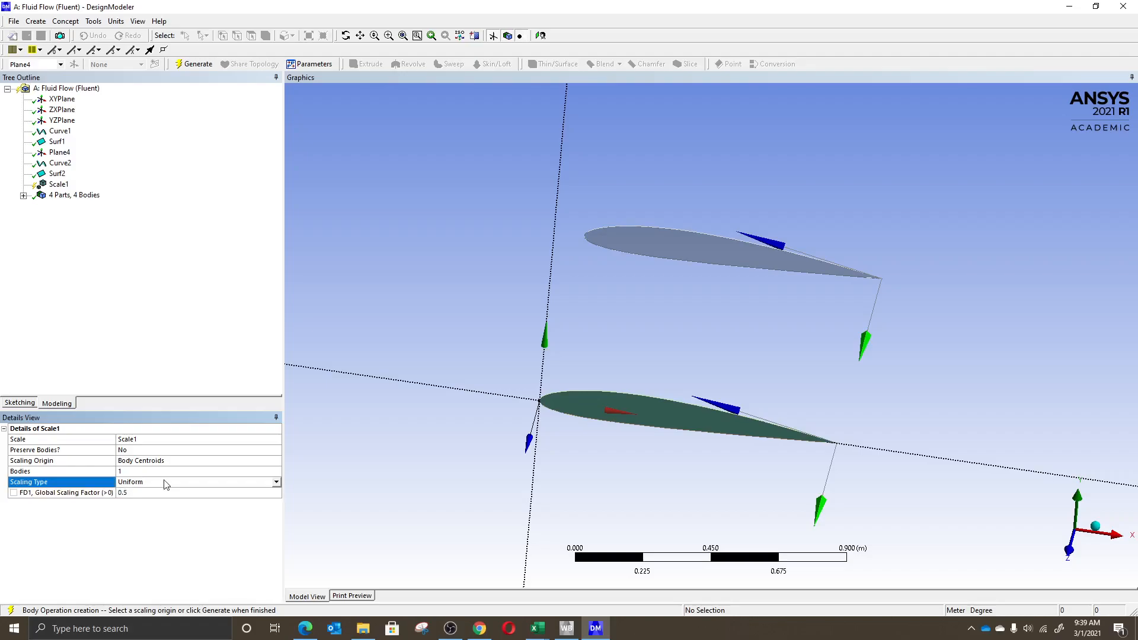
pyautogui.click(276, 482)
pyautogui.click(265, 499)
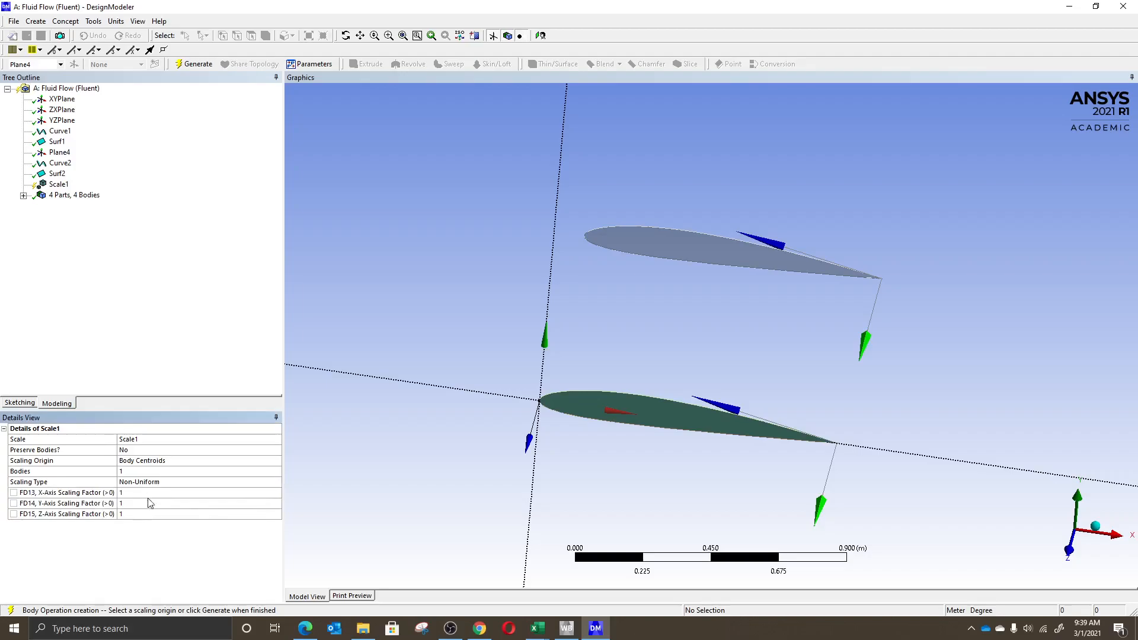
pyautogui.click(262, 481)
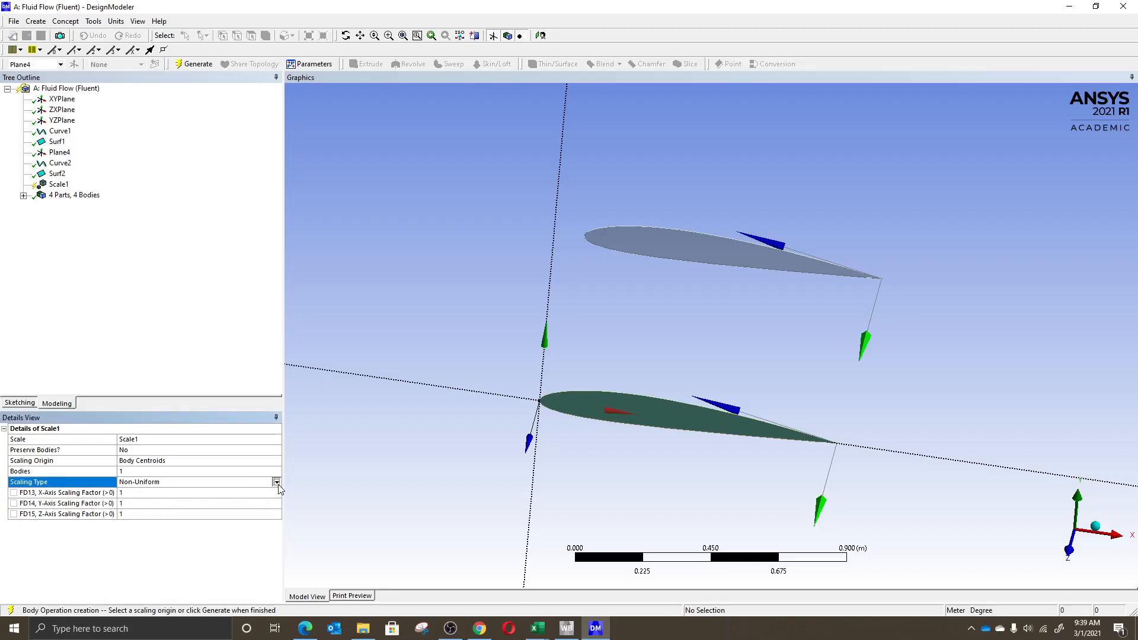
pyautogui.click(276, 482)
pyautogui.click(256, 492)
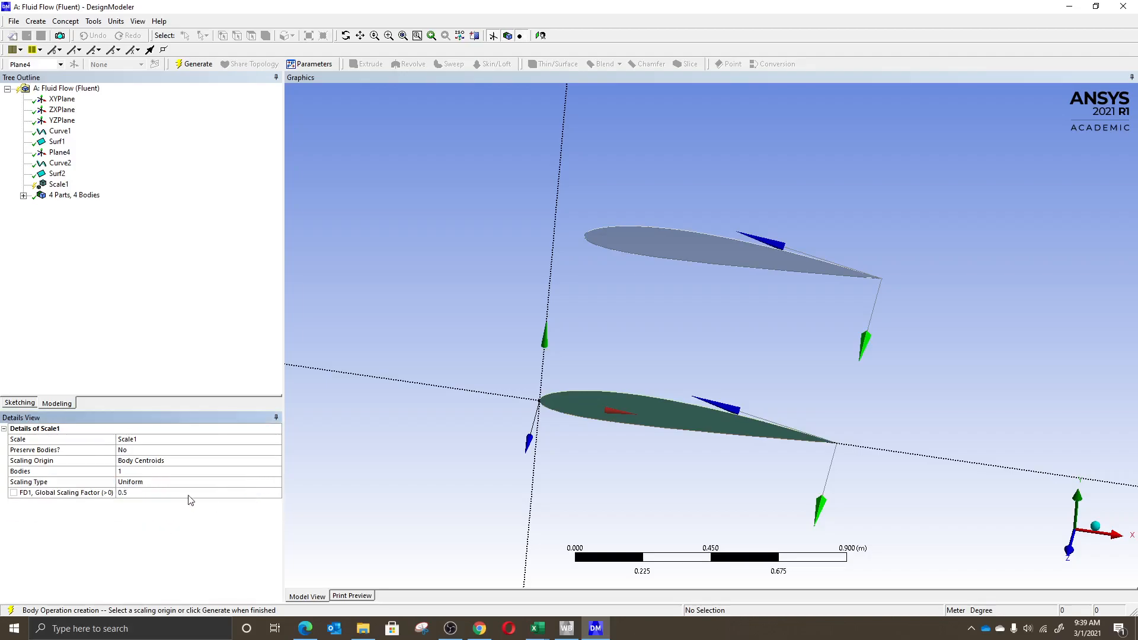
# - Generate the uniform scaling of the offset-plane airfoil surface
pyautogui.click(193, 64)
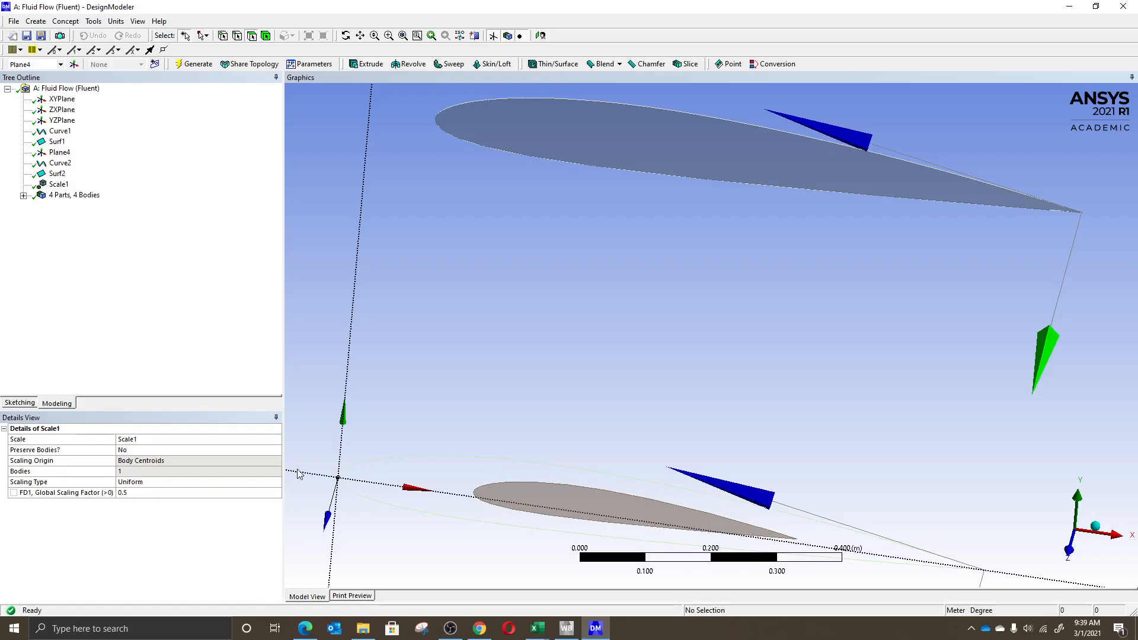
pyautogui.scroll(-2, 573, 457)
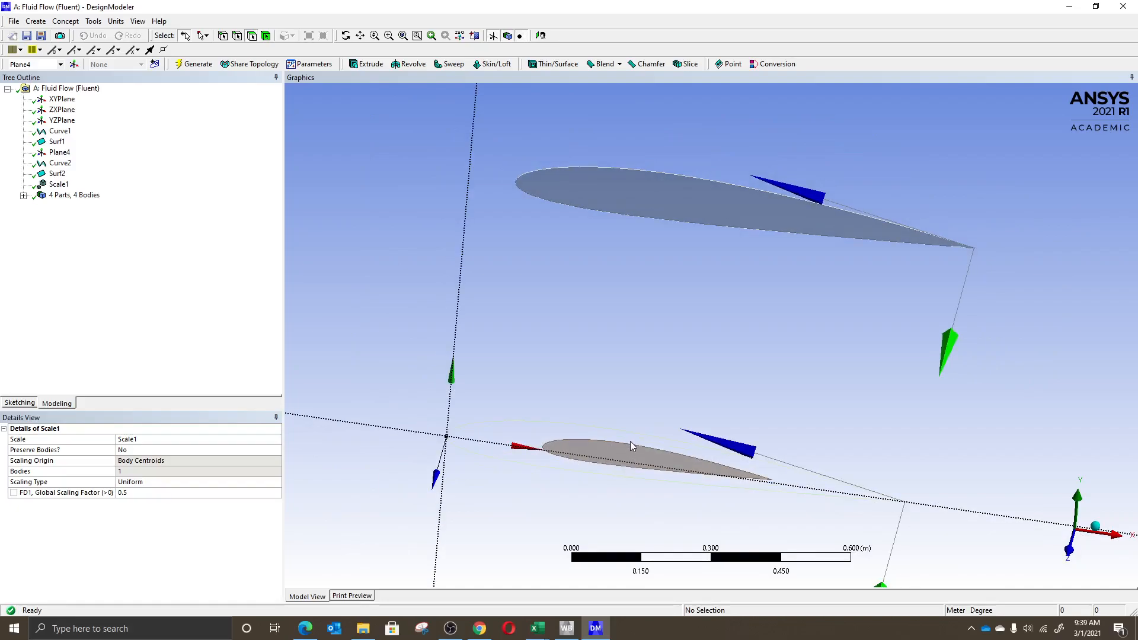
pyautogui.scroll(-2, 630, 441)
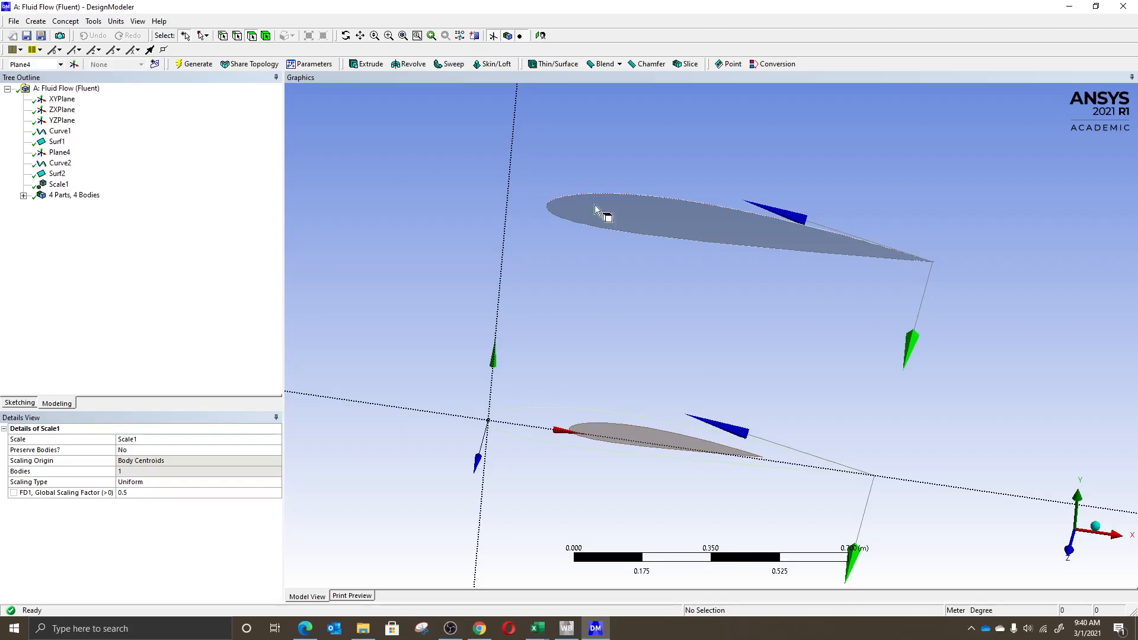
# - Start a Skin/Loft using the edges of the full-size and the scaled airfoil surfaces as its profiles
pyautogui.click(494, 63)
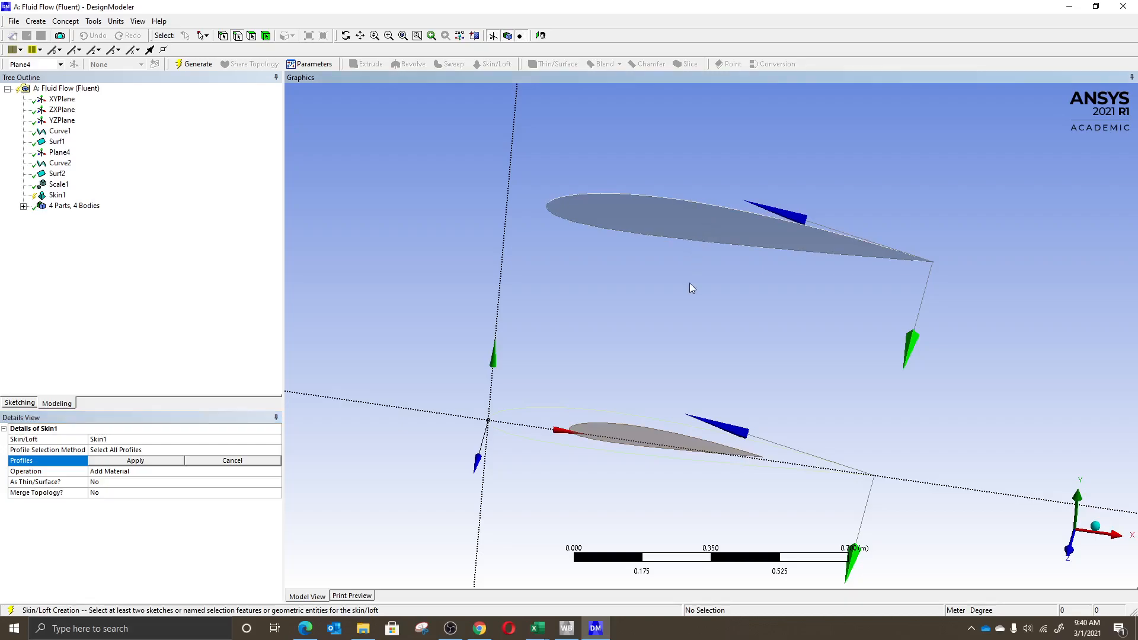
pyautogui.click(700, 240)
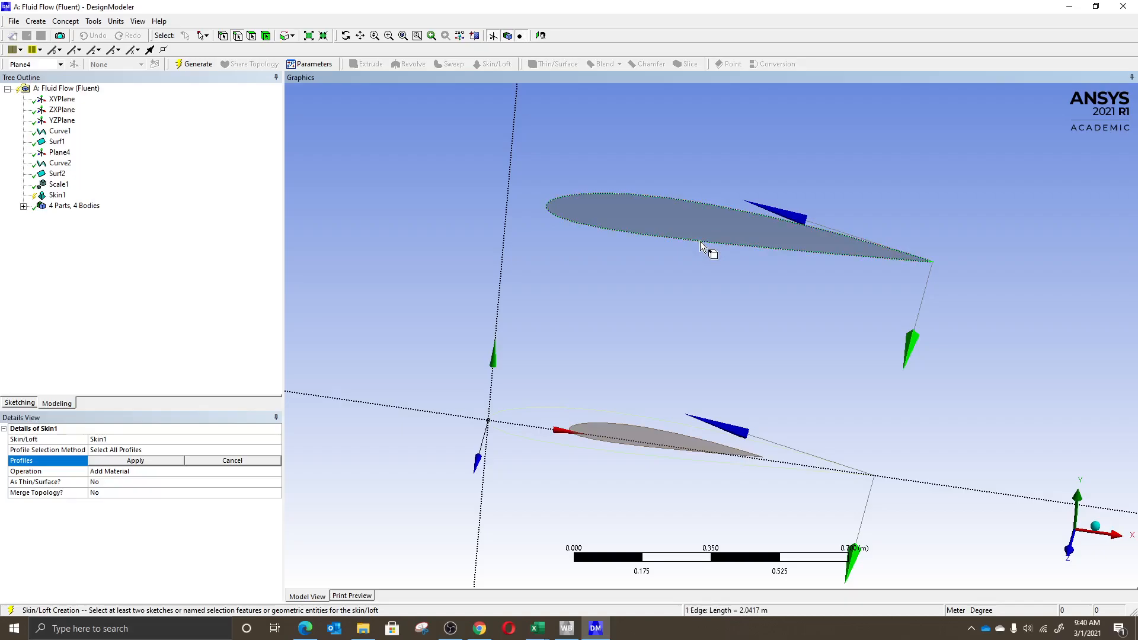
pyautogui.keyDown('ctrl'); pyautogui.click(644, 427); pyautogui.keyUp('ctrl')
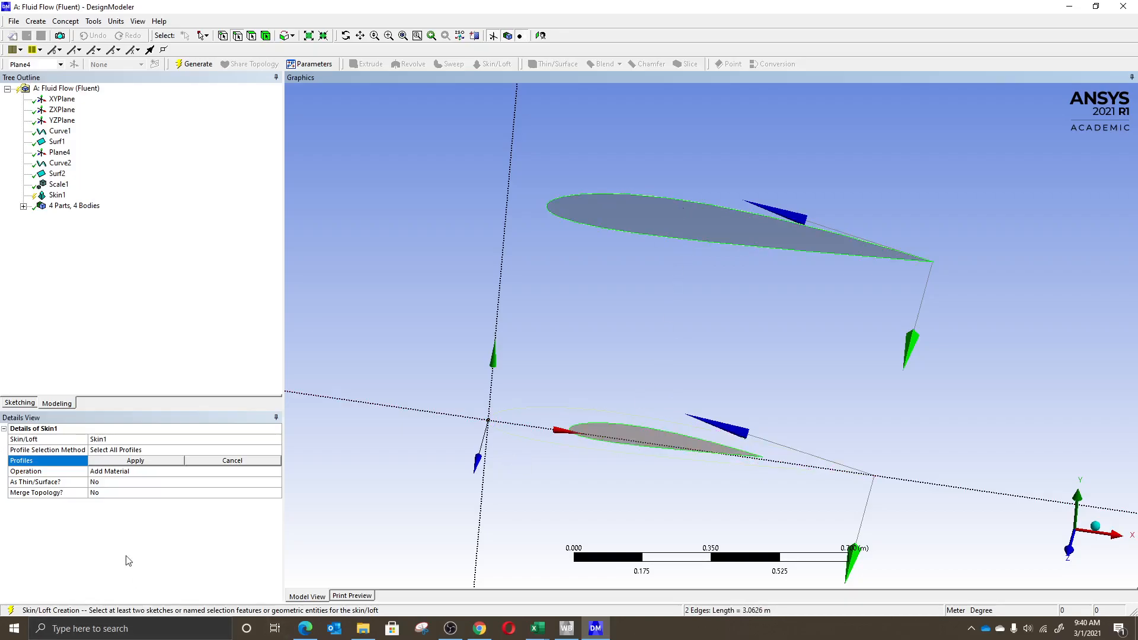
pyautogui.click(148, 461)
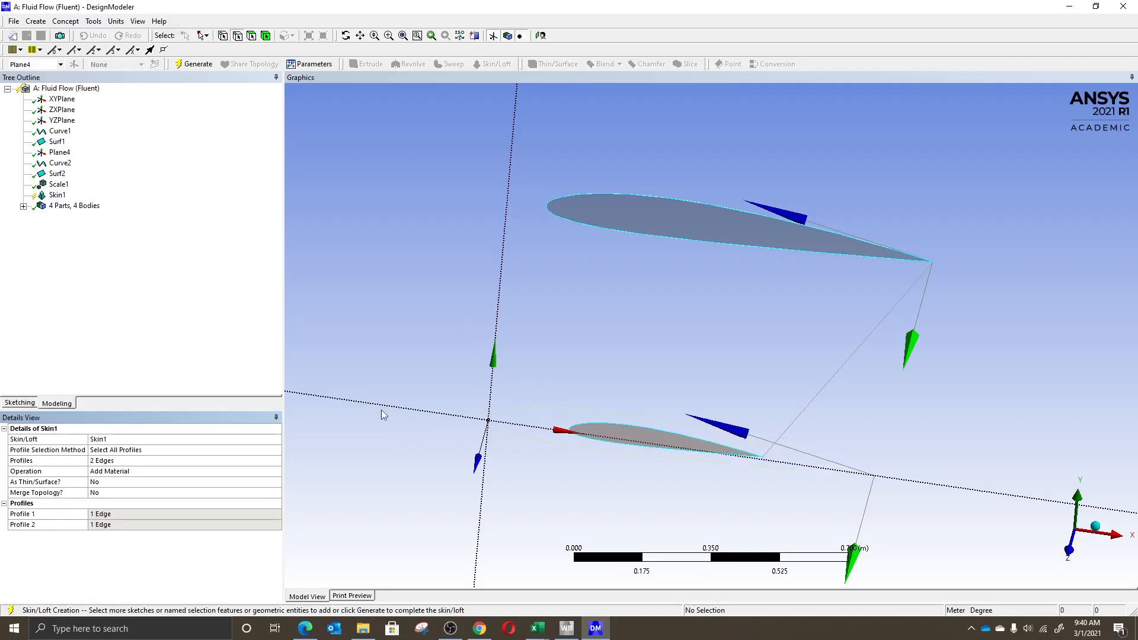
# - Set the loft operation to Add Frozen and generate the tapered wing body
pyautogui.click(237, 473)
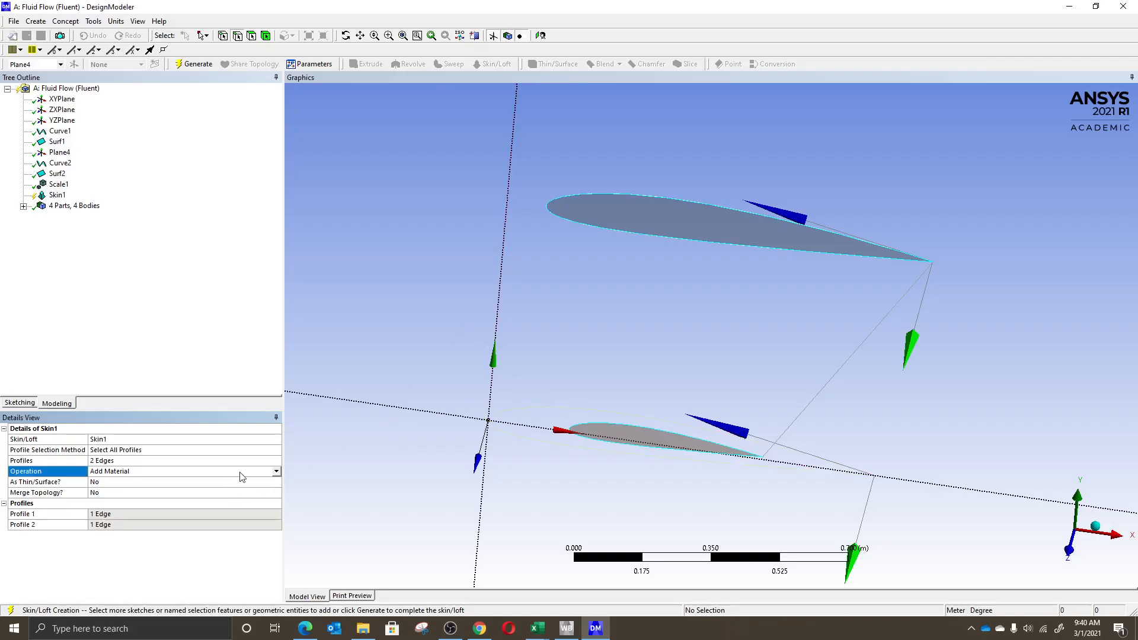
pyautogui.click(277, 473)
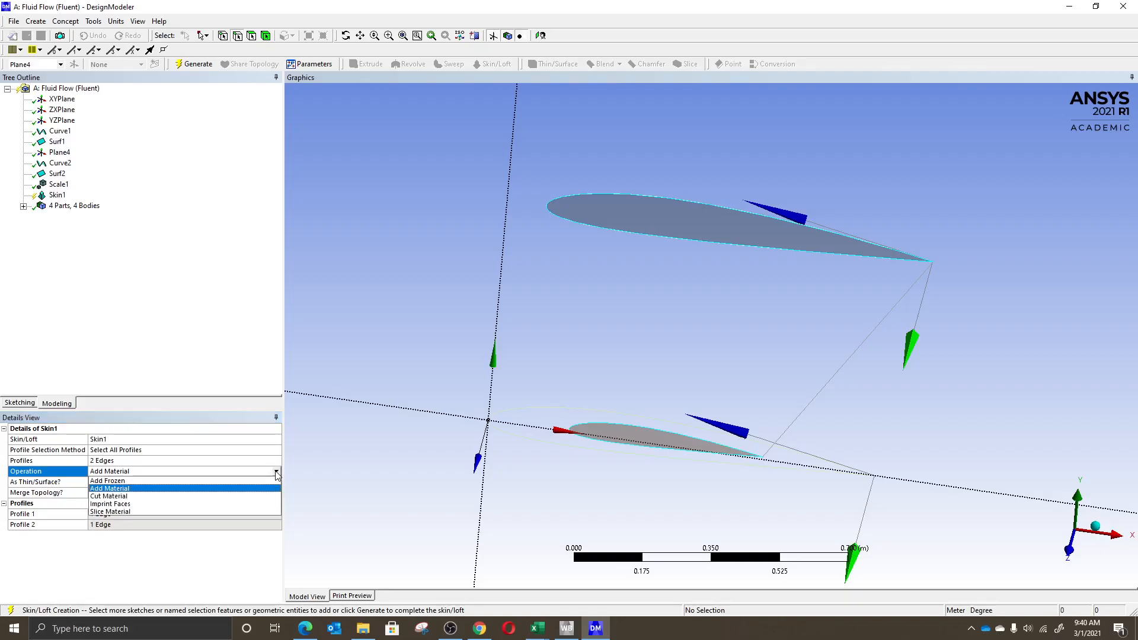
pyautogui.click(262, 486)
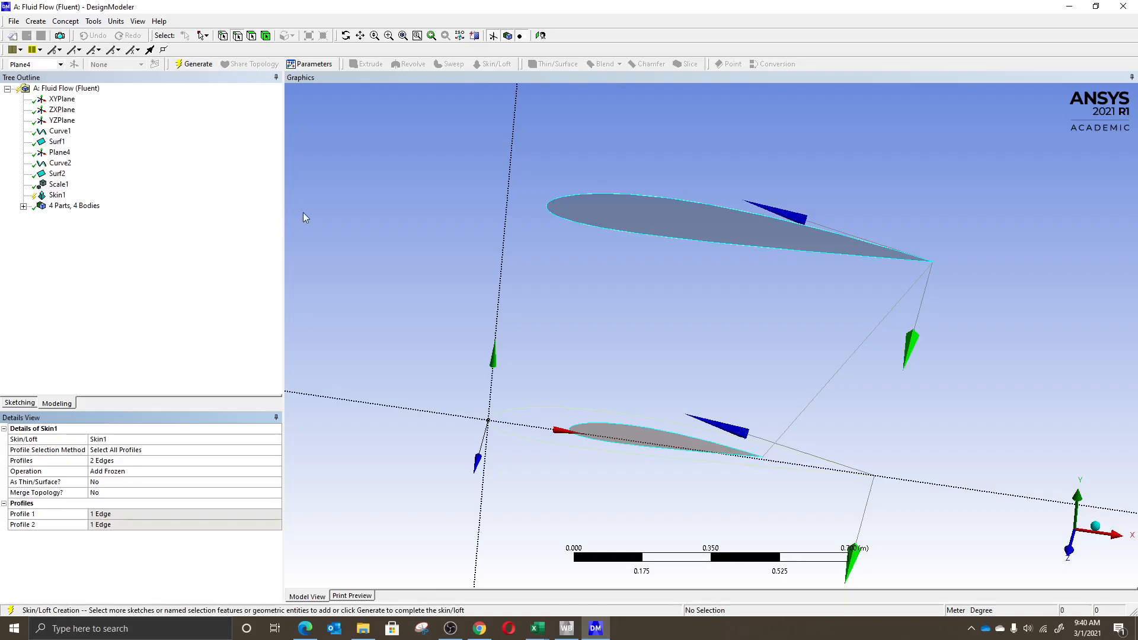
pyautogui.click(185, 65)
pyautogui.scroll(-2, 902, 314)
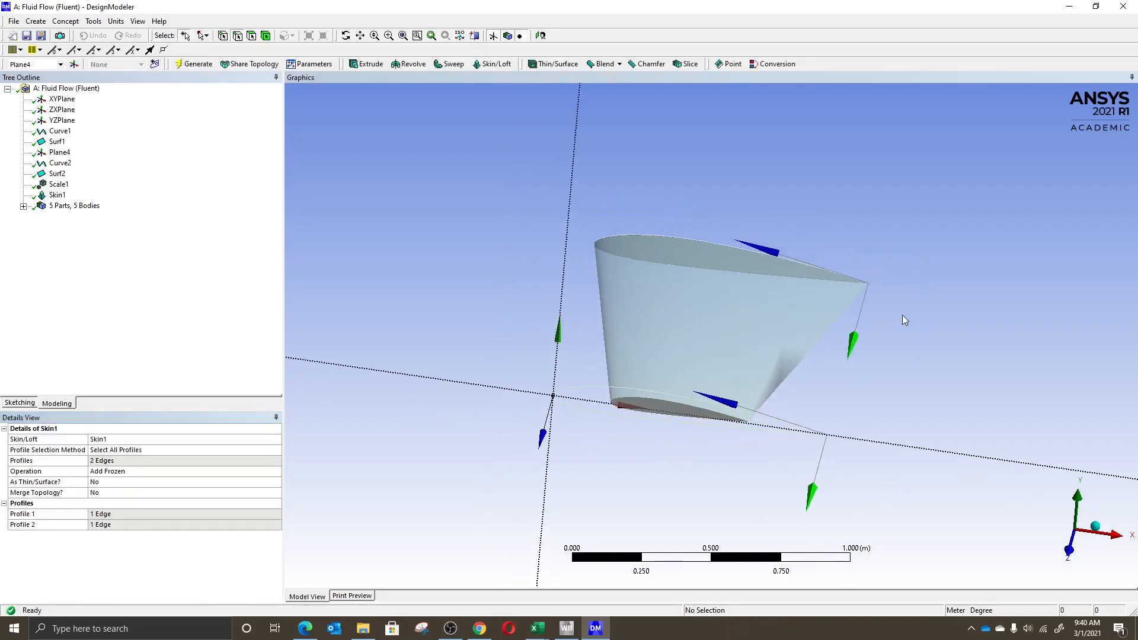
pyautogui.moveTo(867, 334); pyautogui.dragTo(883, 310, button='middle')
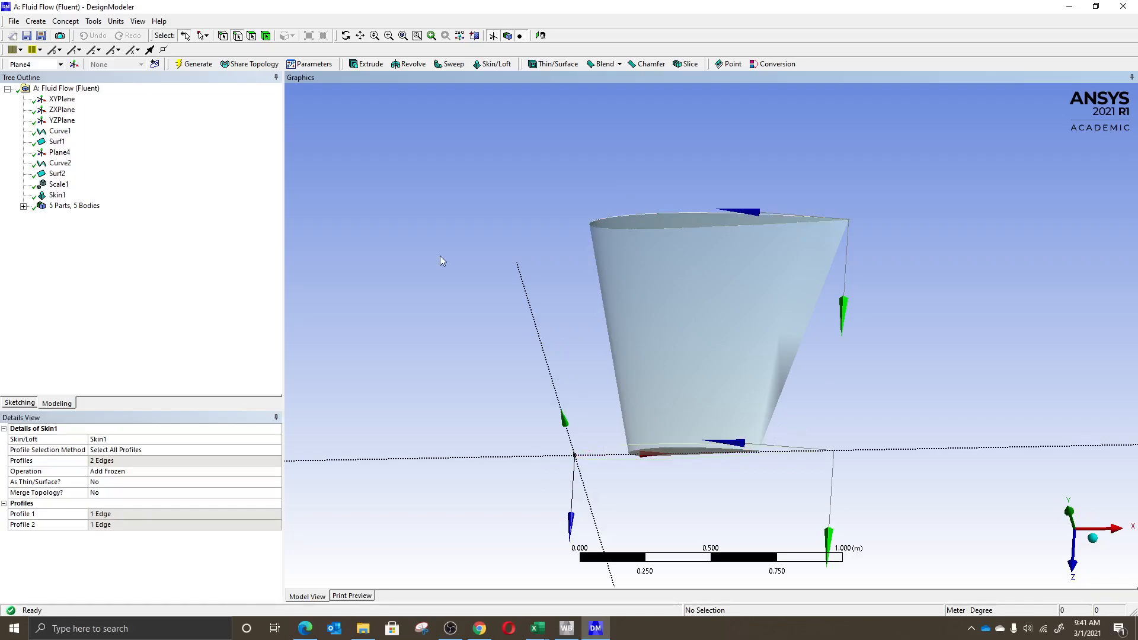
pyautogui.click(43, 22)
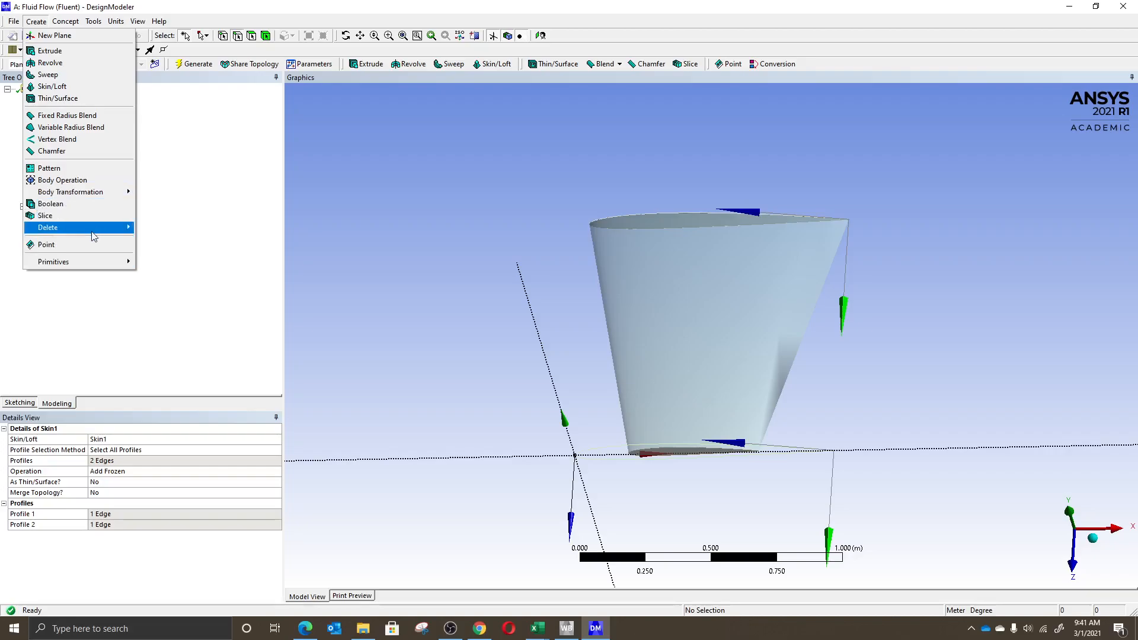
pyautogui.moveTo(99, 262)
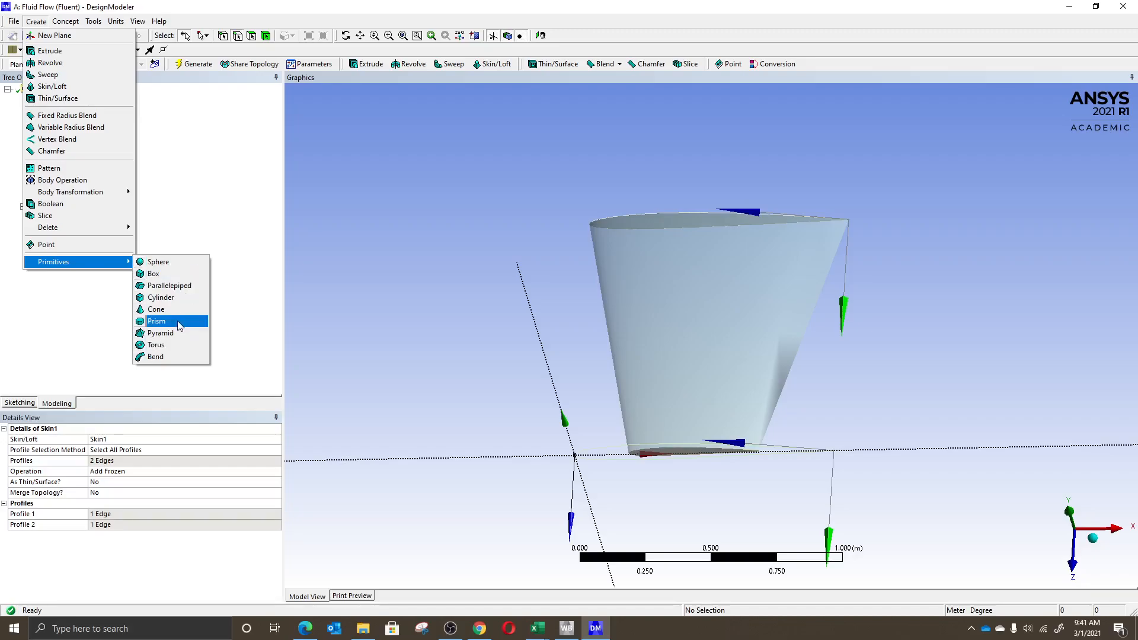
pyautogui.moveTo(66, 26)
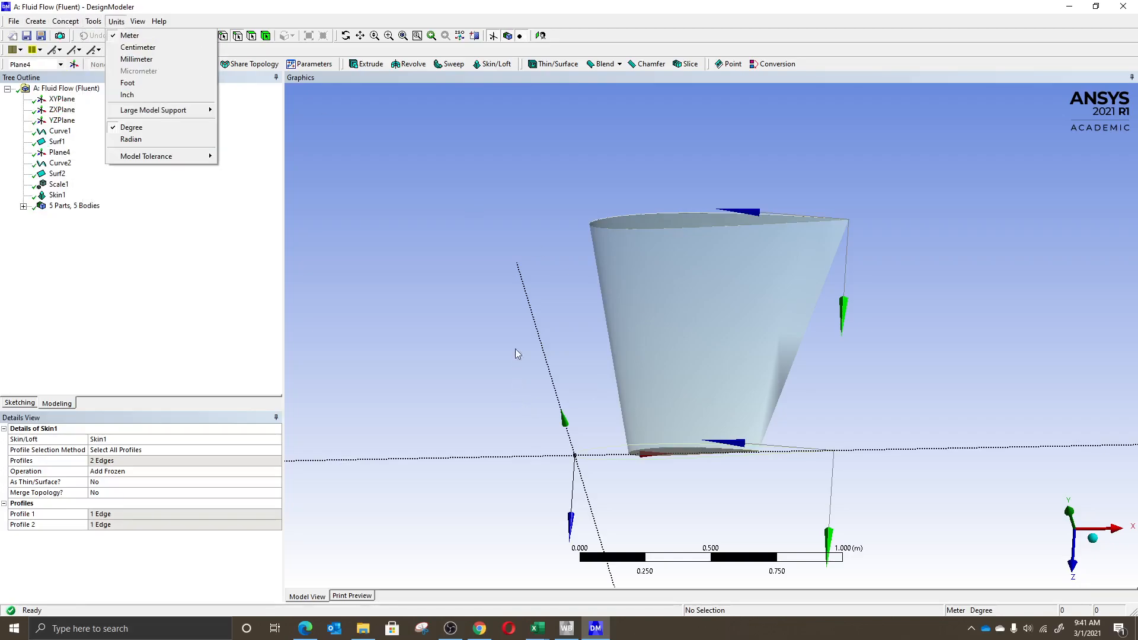
pyautogui.click(515, 295)
pyautogui.scroll(-3, 515, 295)
pyautogui.moveTo(960, 315); pyautogui.dragTo(966, 275, button='middle')
pyautogui.scroll(2, 933, 312)
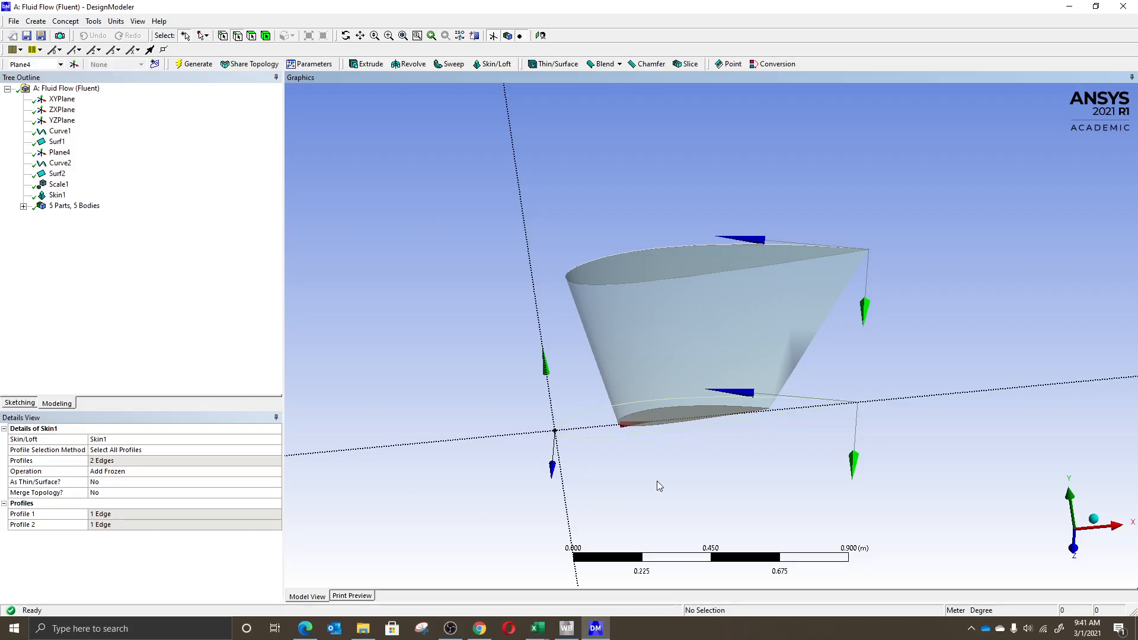
# - Insert a box primitive on the XY plane and set its Point 1 X, Y and Z coordinates to 5 m
pyautogui.moveTo(895, 315); pyautogui.dragTo(895, 269, button='middle')
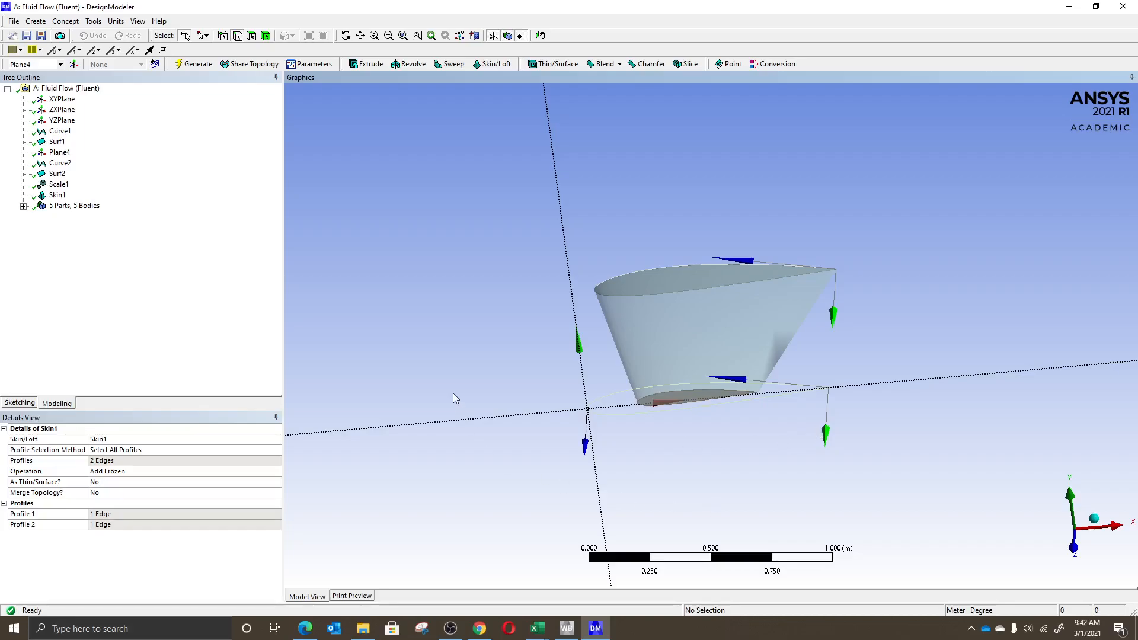
pyautogui.scroll(-1, 522, 364)
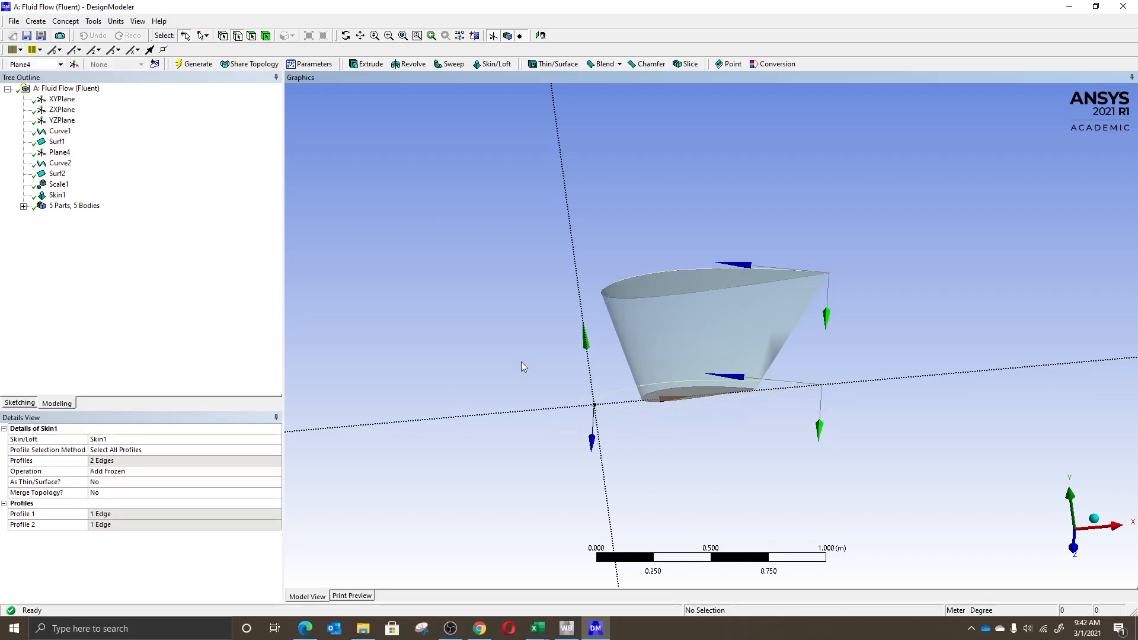
pyautogui.click(36, 21)
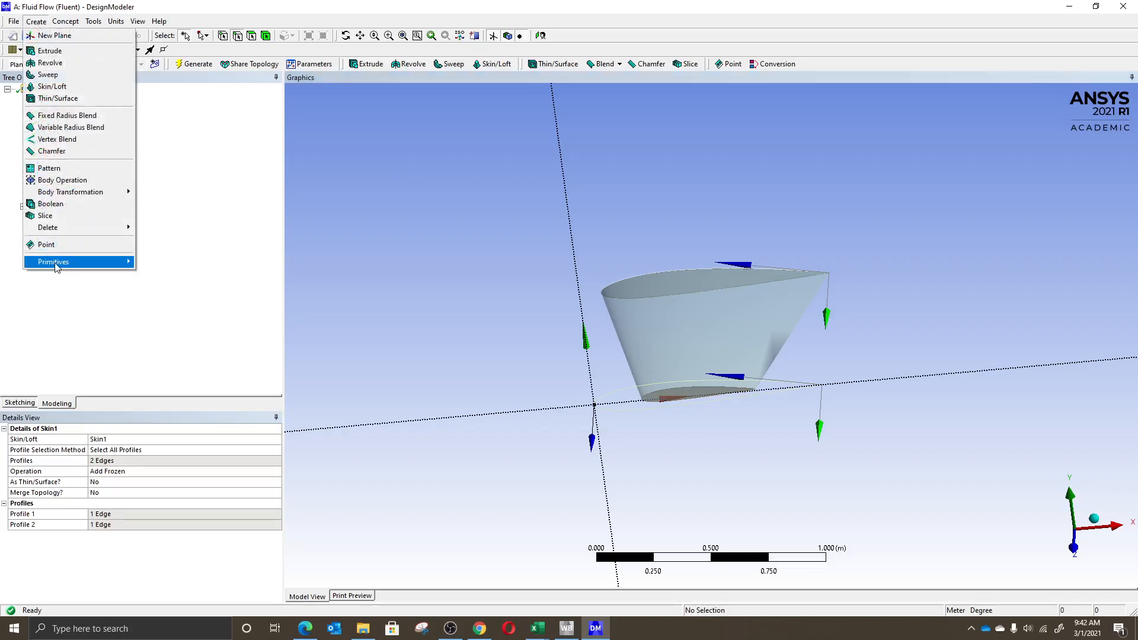
pyautogui.moveTo(53, 261)
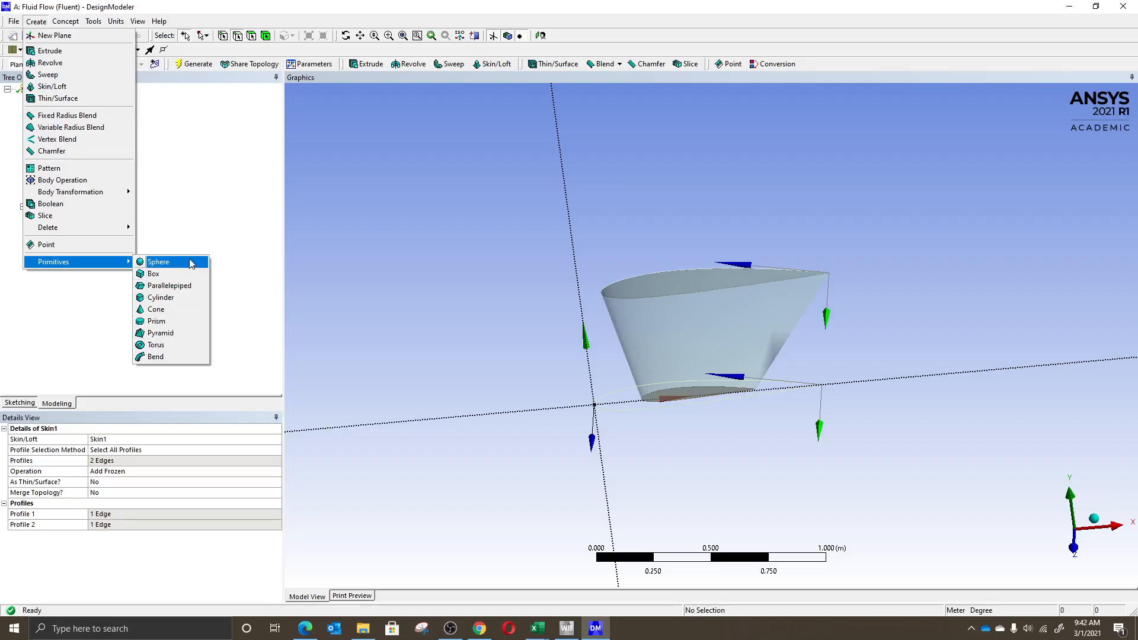
pyautogui.click(185, 279)
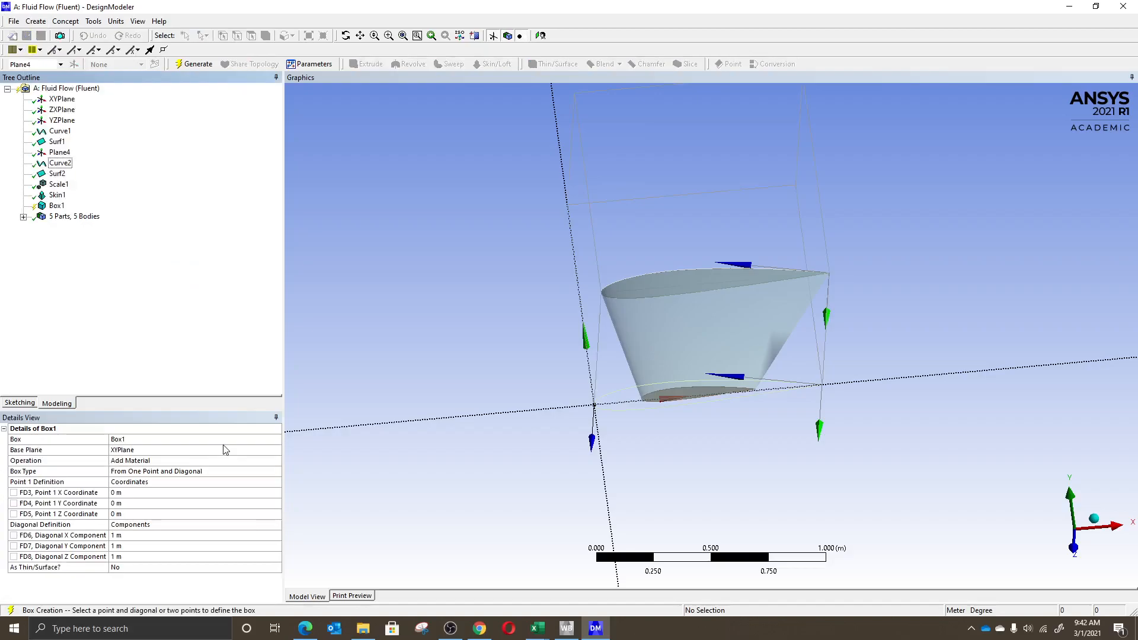
pyautogui.click(147, 495)
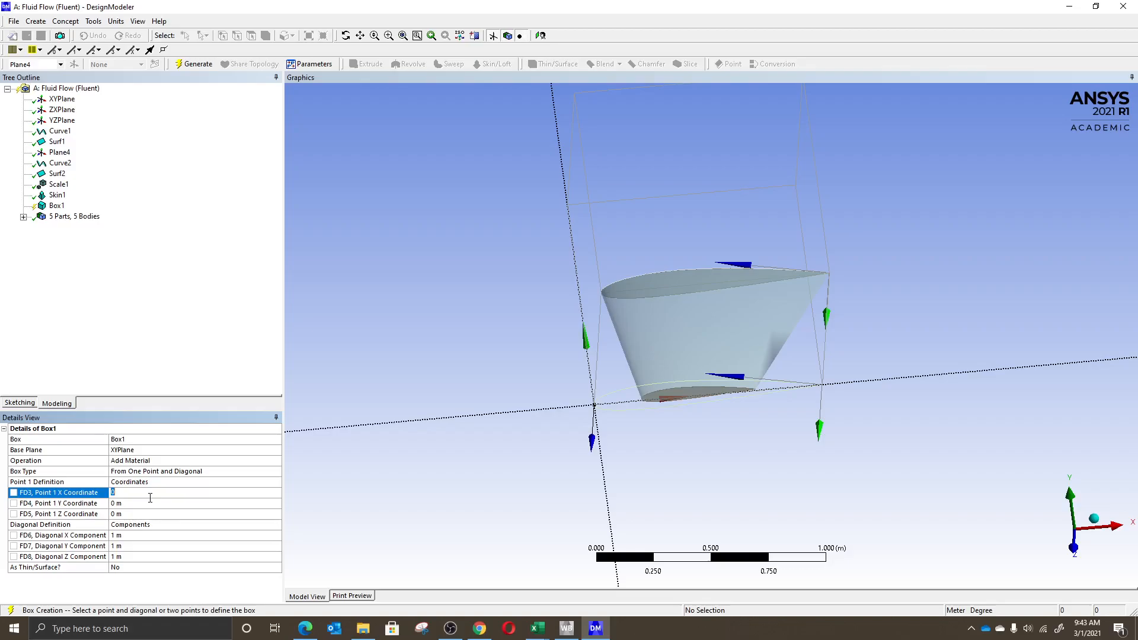
pyautogui.write('5')
pyautogui.click(132, 505)
pyautogui.write('5')
pyautogui.click(134, 515)
pyautogui.write('5')
# - Set the box's diagonal components to 10 m in X, 10 m in Y and -5 m in Z, and generate it
pyautogui.click(135, 536)
pyautogui.scroll(-5, 629, 503)
pyautogui.scroll(4, 634, 502)
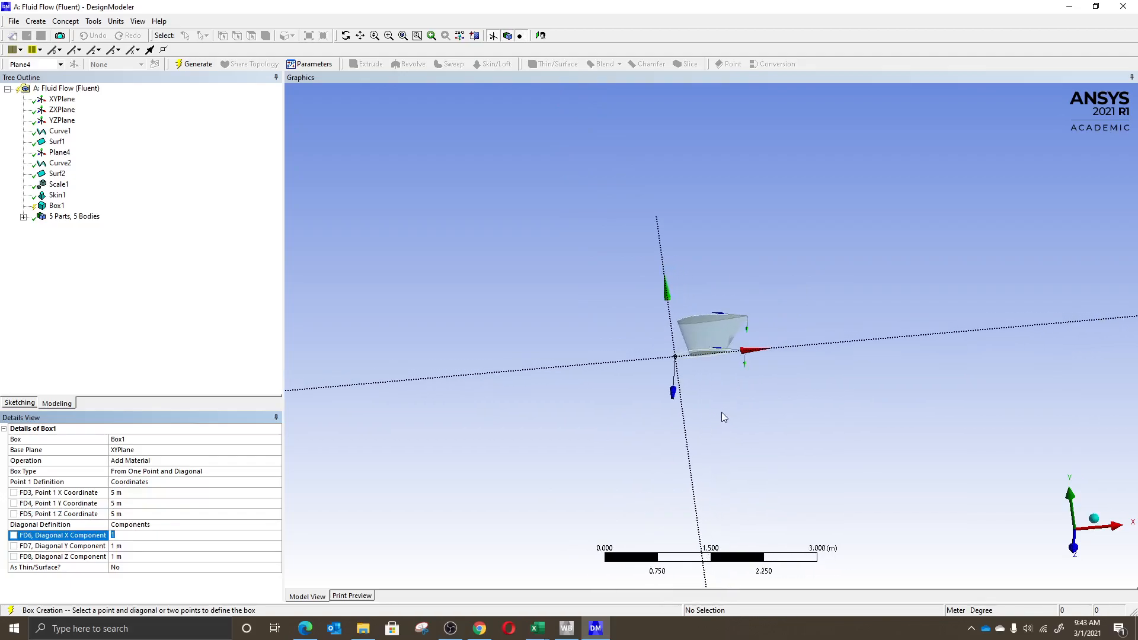
pyautogui.moveTo(721, 413); pyautogui.dragTo(721, 412, button='middle')
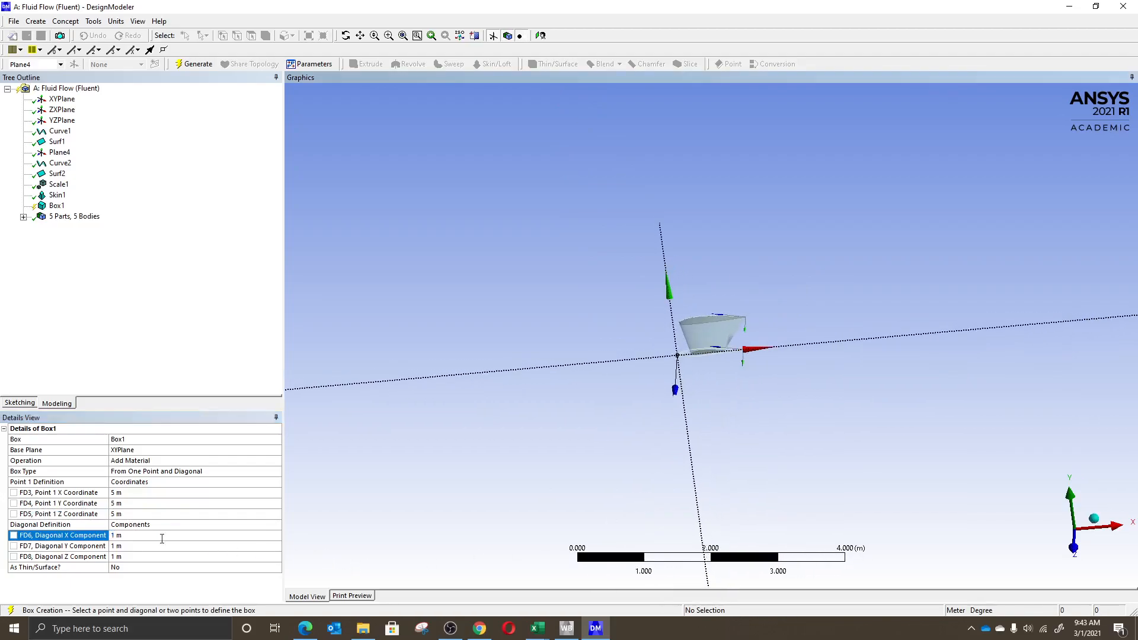
pyautogui.scroll(-3, 709, 481)
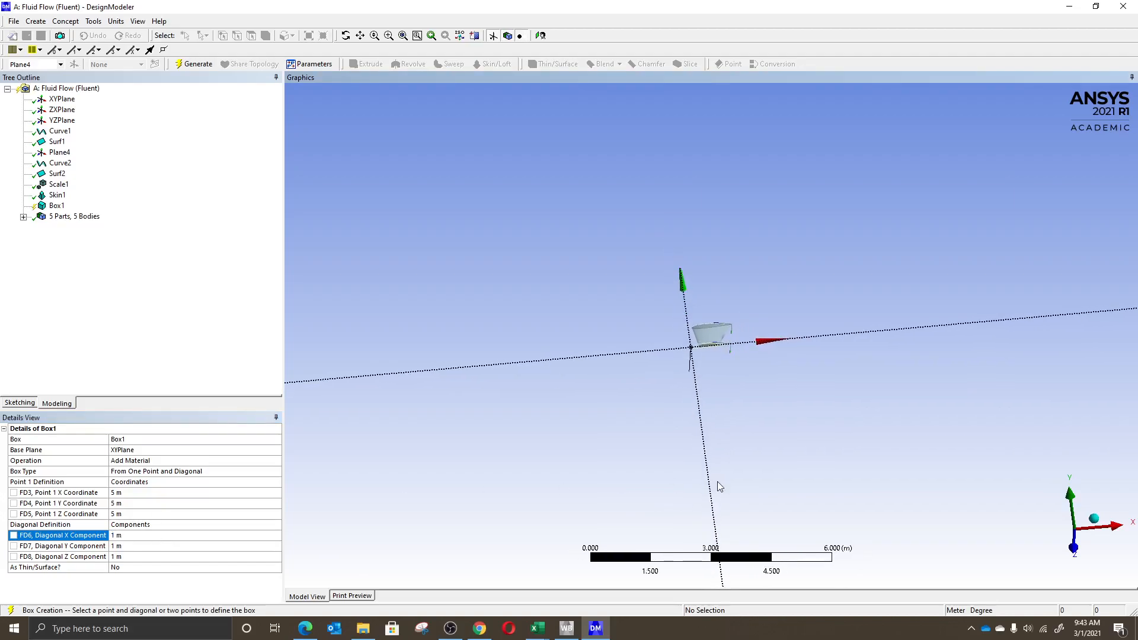
pyautogui.click(124, 537)
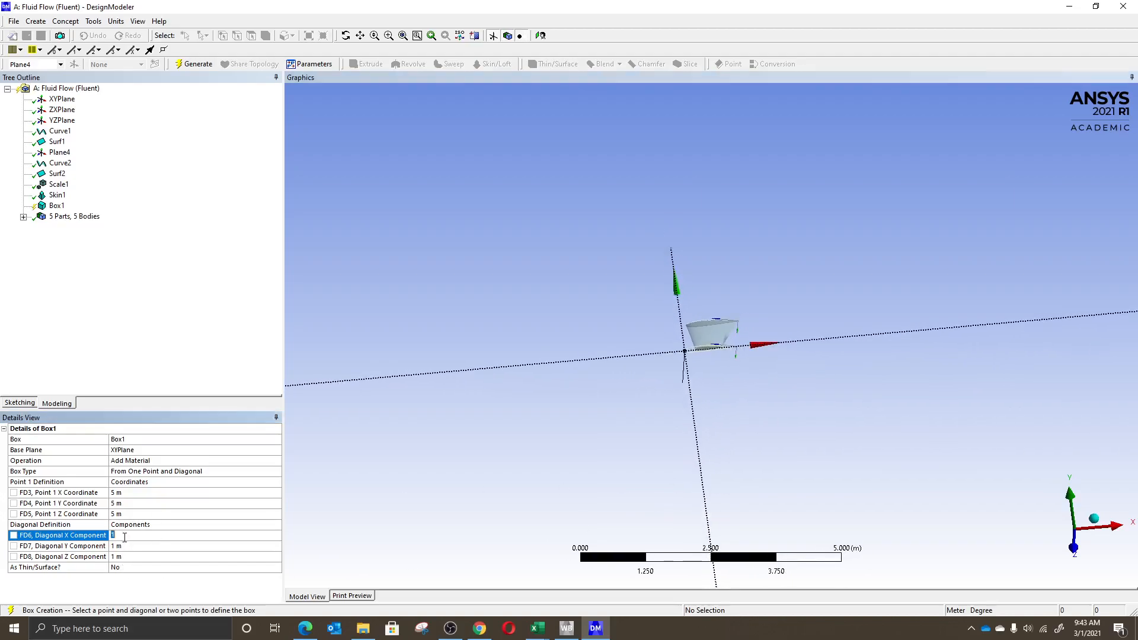
pyautogui.write('10')
pyautogui.click(127, 546)
pyautogui.write('10')
pyautogui.click(133, 557)
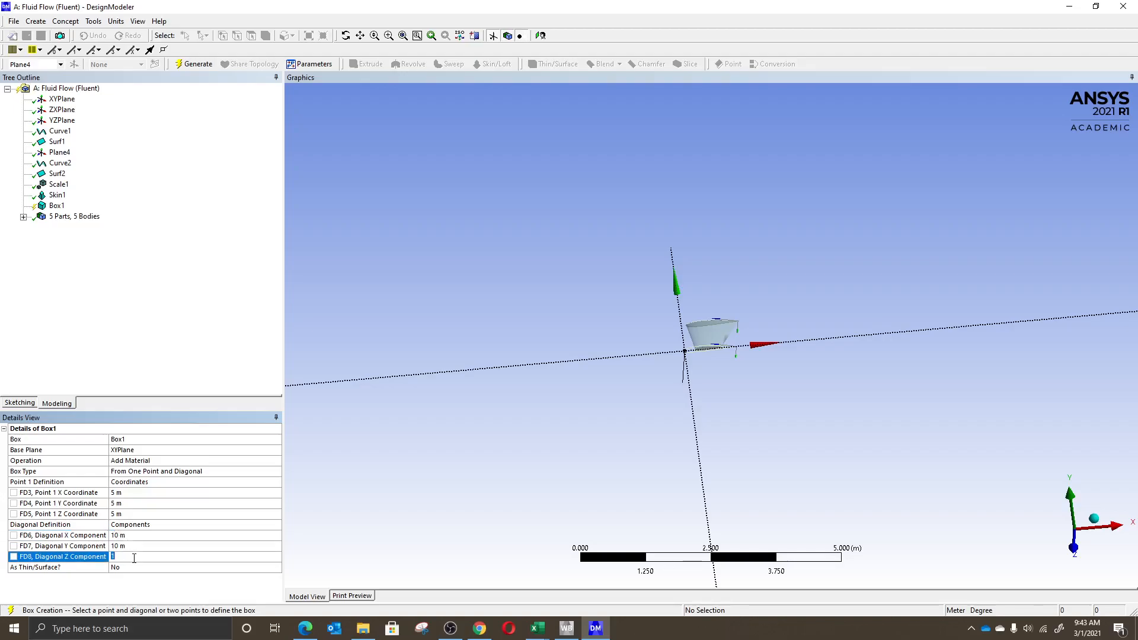
pyautogui.write('-5')
pyautogui.click(172, 353)
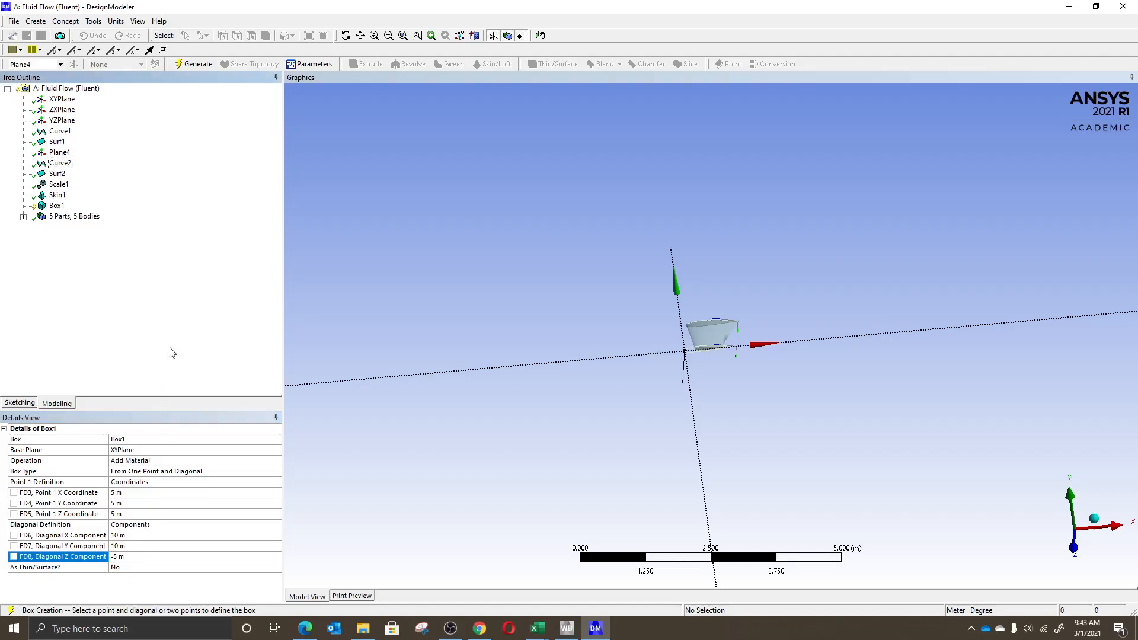
pyautogui.click(193, 64)
# - Set the box's Point 1 X, Y and Z coordinates to -5 m and regenerate the box
pyautogui.scroll(-1, 561, 321)
pyautogui.scroll(-2, 561, 321)
pyautogui.scroll(-1, 729, 385)
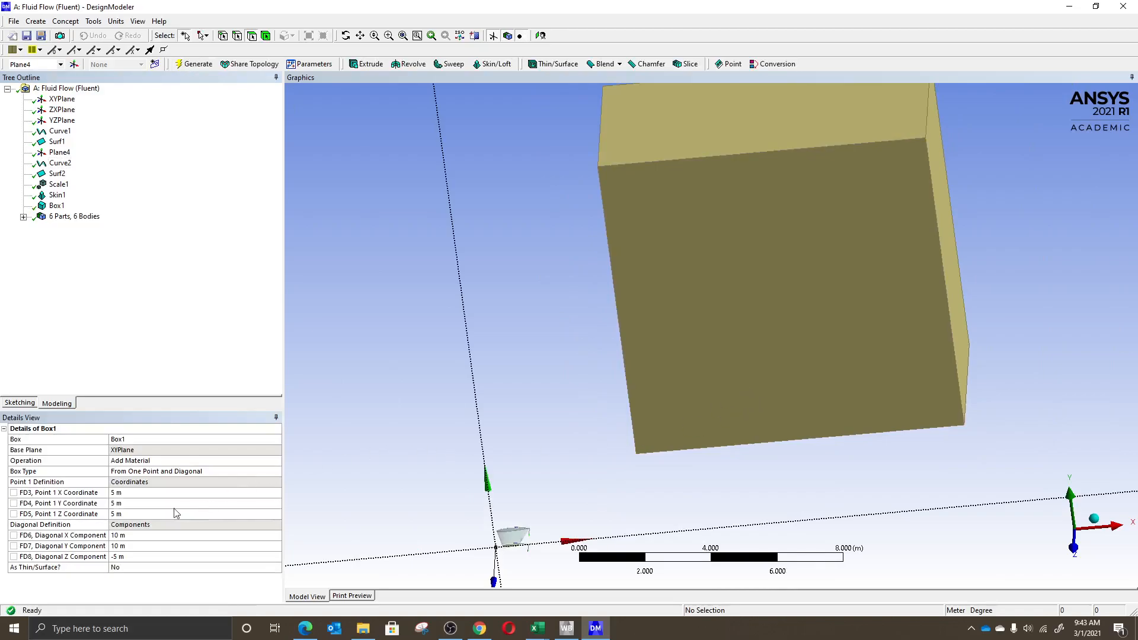
pyautogui.click(113, 493)
pyautogui.click(112, 493)
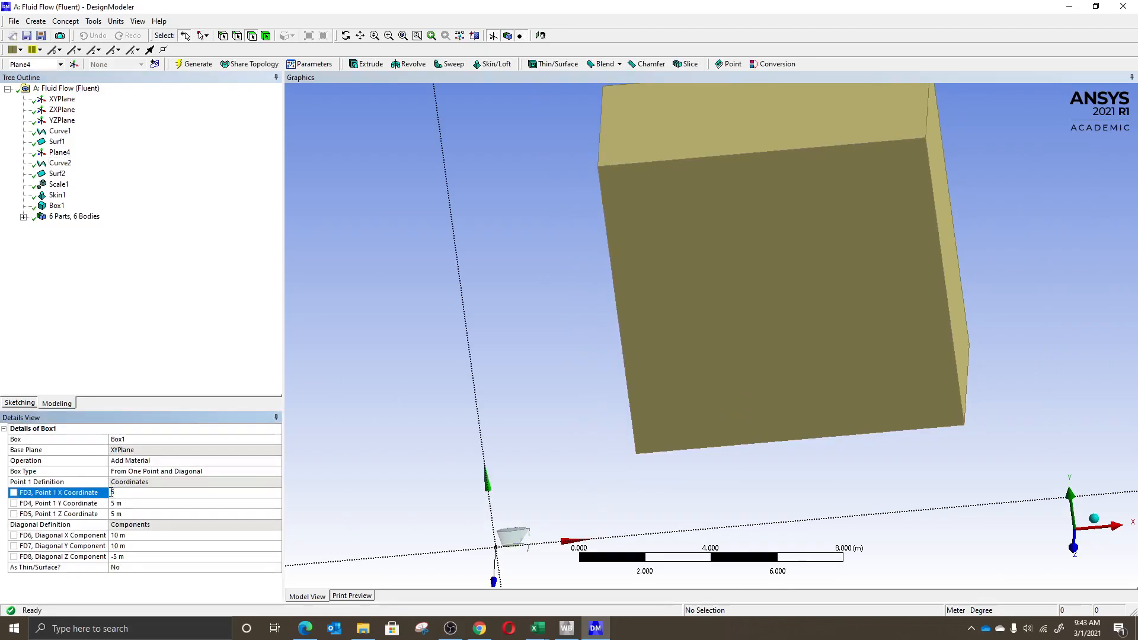
pyautogui.scroll(-2, 434, 532)
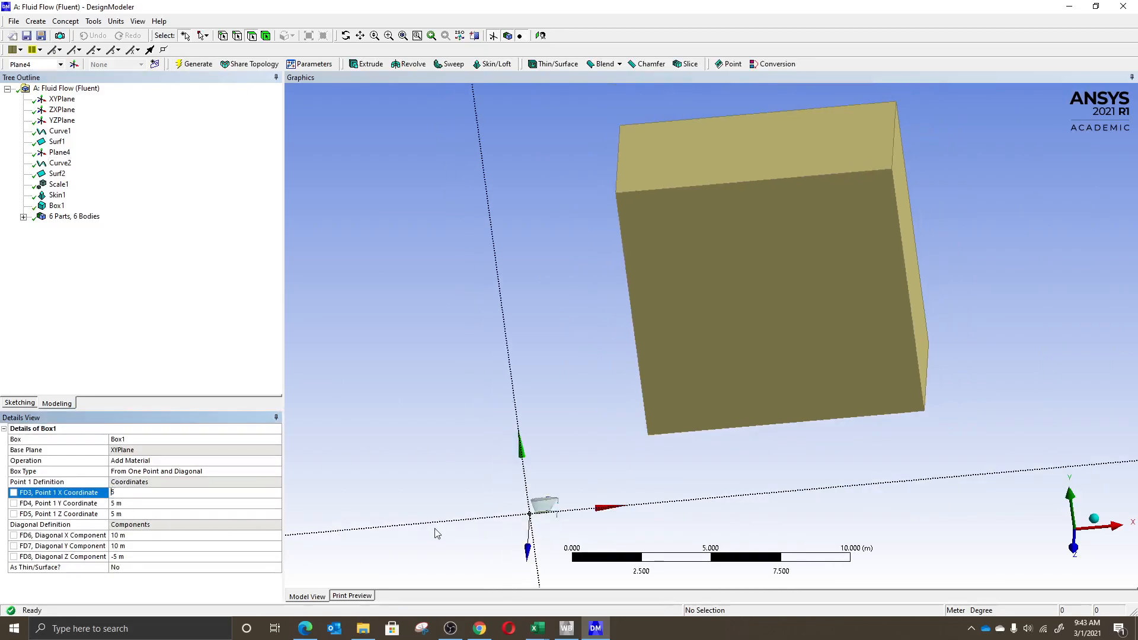
pyautogui.write('-')
pyautogui.click(112, 504)
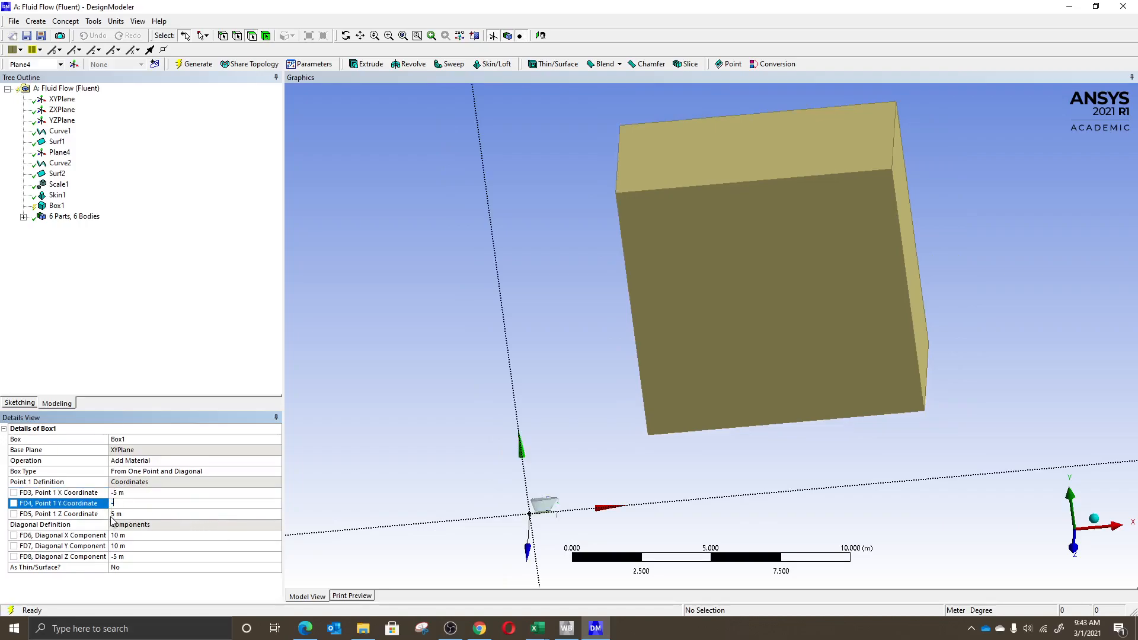
pyautogui.write('-5')
pyautogui.click(113, 514)
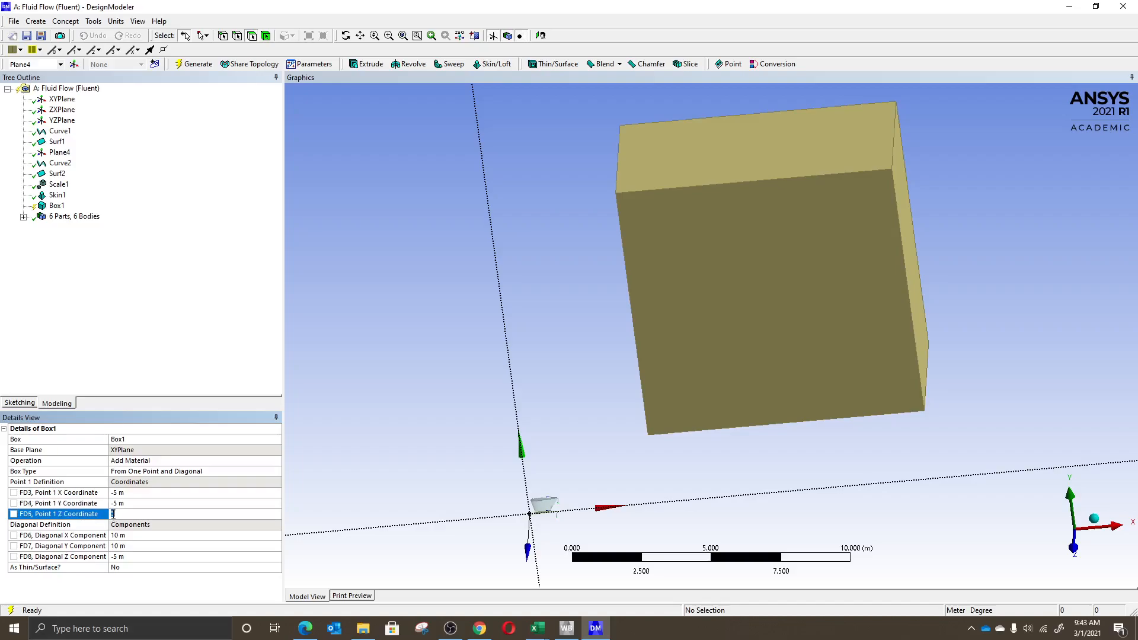
pyautogui.write('-5')
pyautogui.click(205, 68)
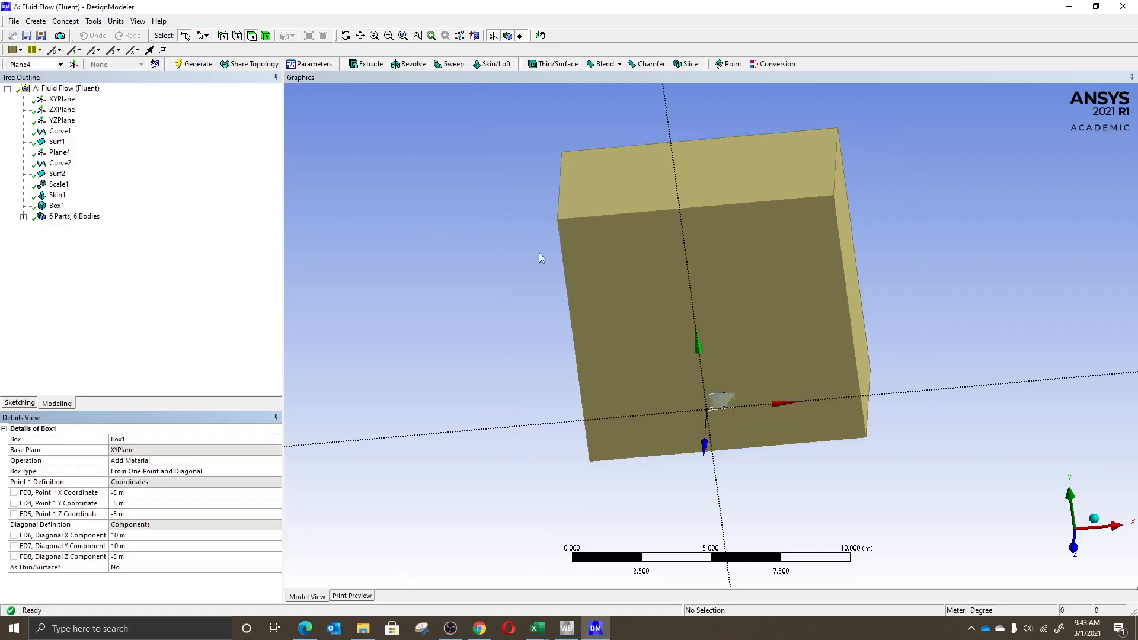
# - Set the box's Point 1 X, Y and Z coordinates back to 5 m and regenerate the box
pyautogui.scroll(3, 949, 425)
pyautogui.scroll(2, 902, 439)
pyautogui.scroll(-2, 902, 439)
pyautogui.moveTo(1016, 343); pyautogui.dragTo(945, 363, button='middle')
pyautogui.click(215, 448)
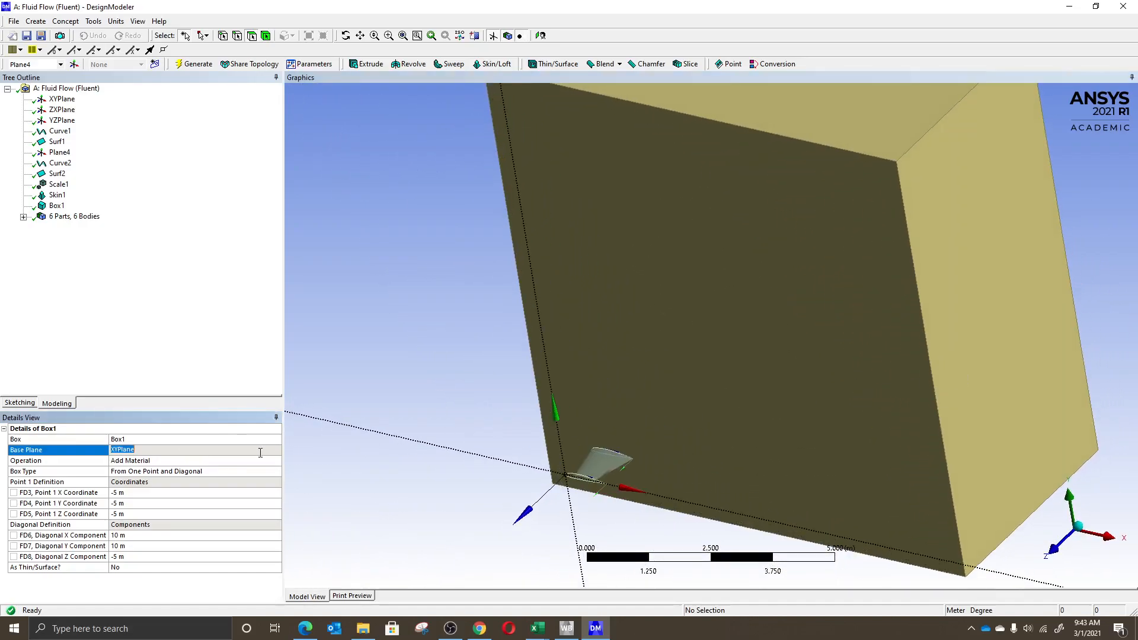
pyautogui.moveTo(730, 404); pyautogui.dragTo(658, 386, button='middle')
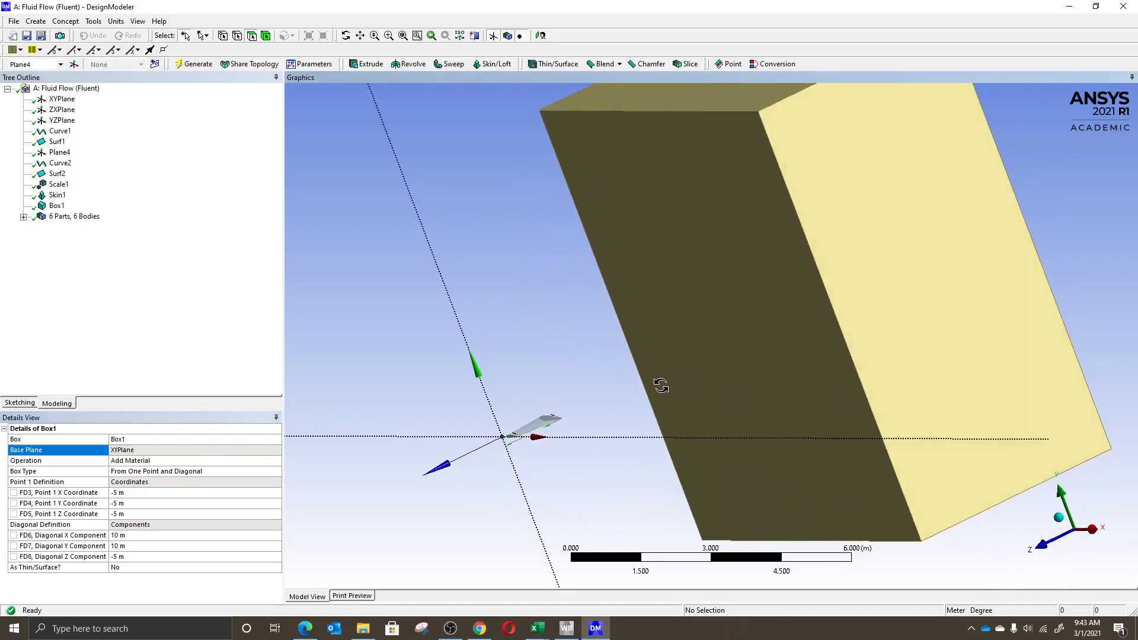
pyautogui.click(137, 497)
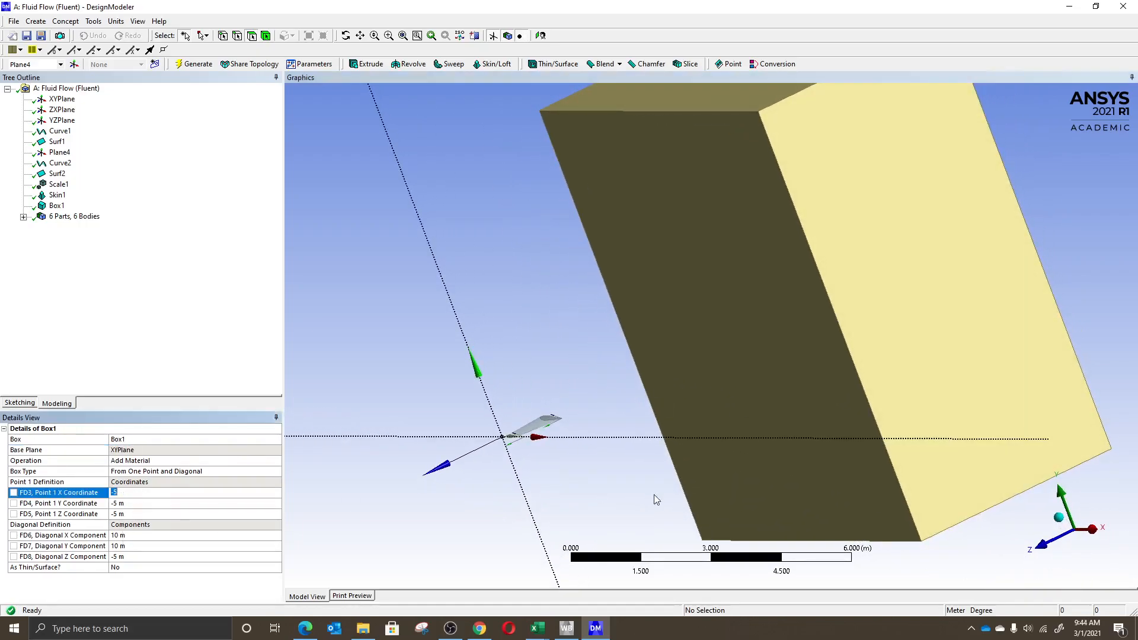
pyautogui.moveTo(714, 463); pyautogui.dragTo(668, 461, button='middle')
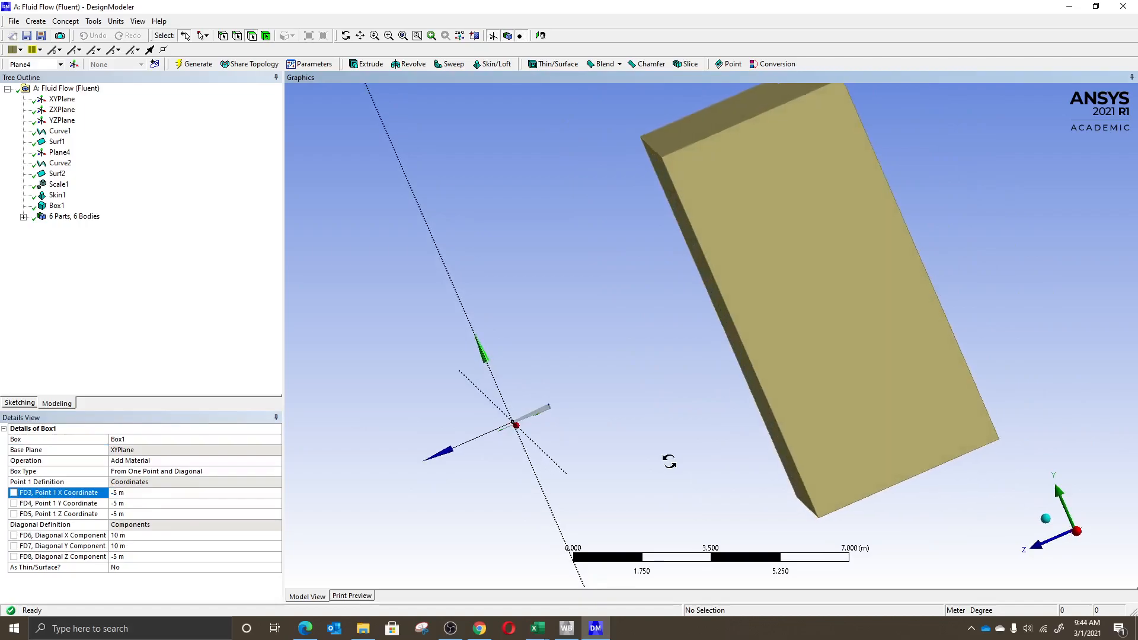
pyautogui.click(126, 493)
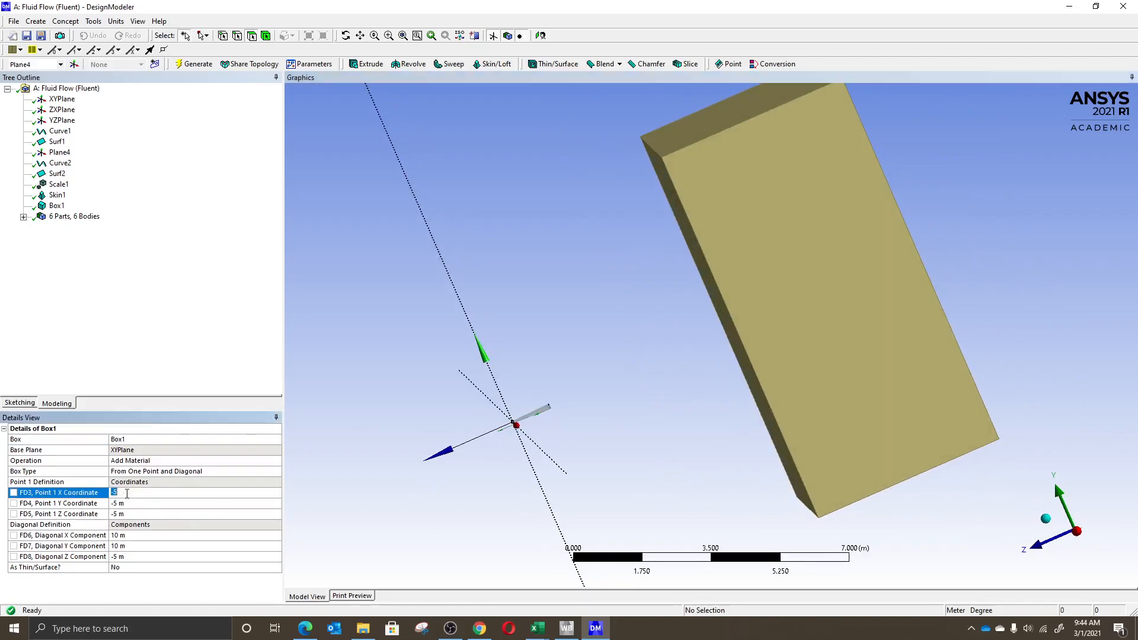
pyautogui.write('5')
pyautogui.click(123, 503)
pyautogui.write('5')
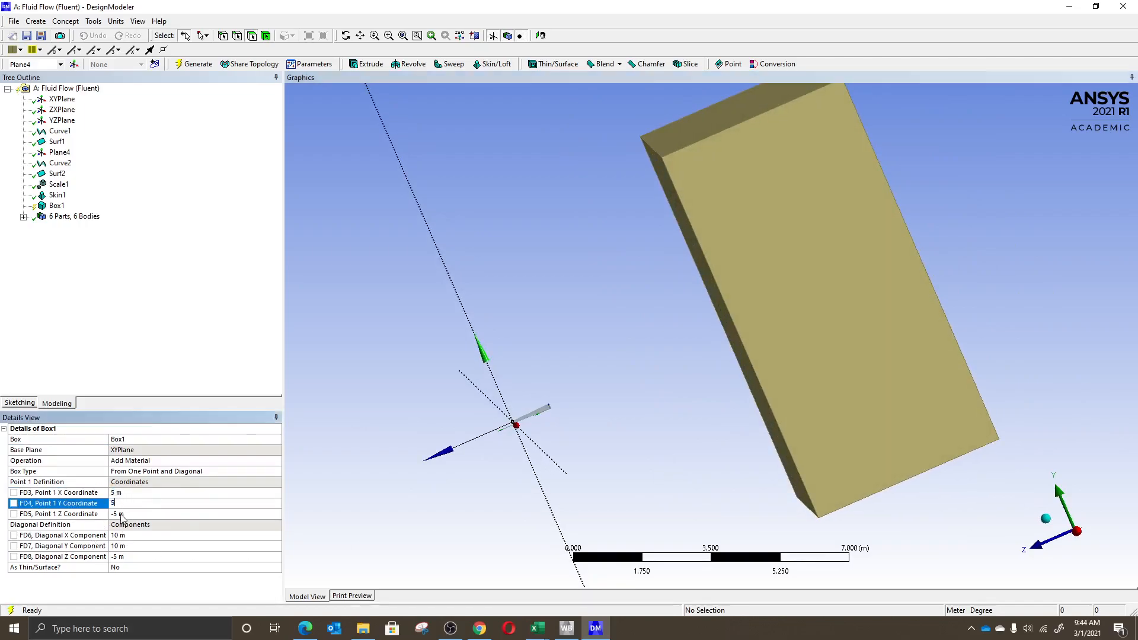
pyautogui.click(121, 514)
pyautogui.write('5')
pyautogui.click(141, 536)
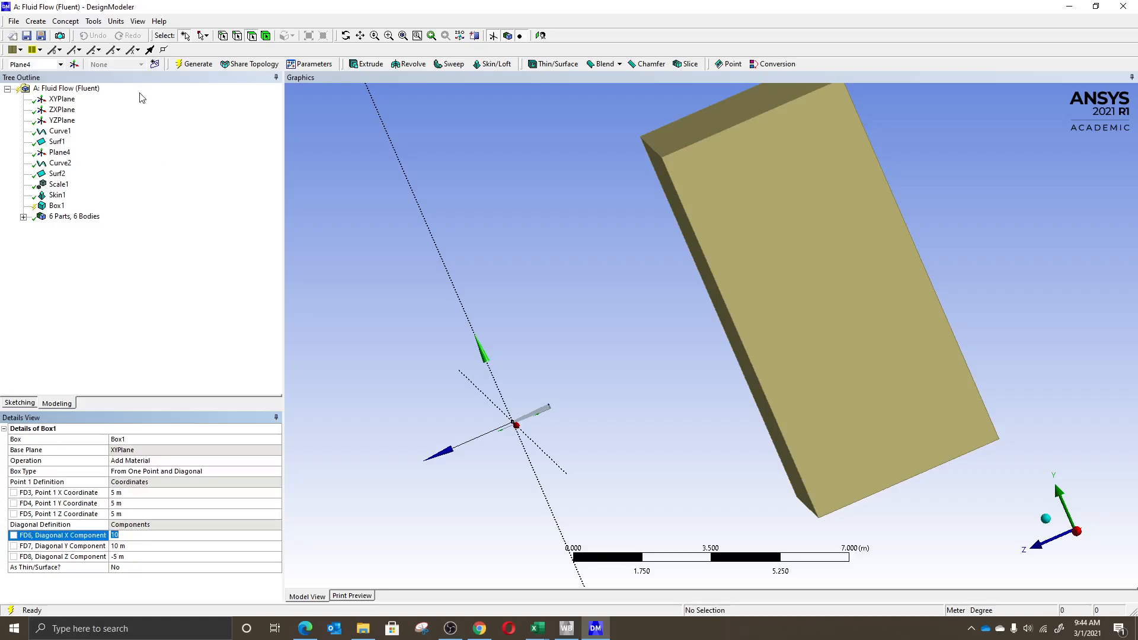
pyautogui.click(177, 67)
# - Set the box's Point 1 X and Y coordinates to -5 m, regenerate it and check its placement around the origin
pyautogui.moveTo(517, 384); pyautogui.dragTo(612, 375, button='middle')
pyautogui.moveTo(613, 375); pyautogui.dragTo(515, 392)
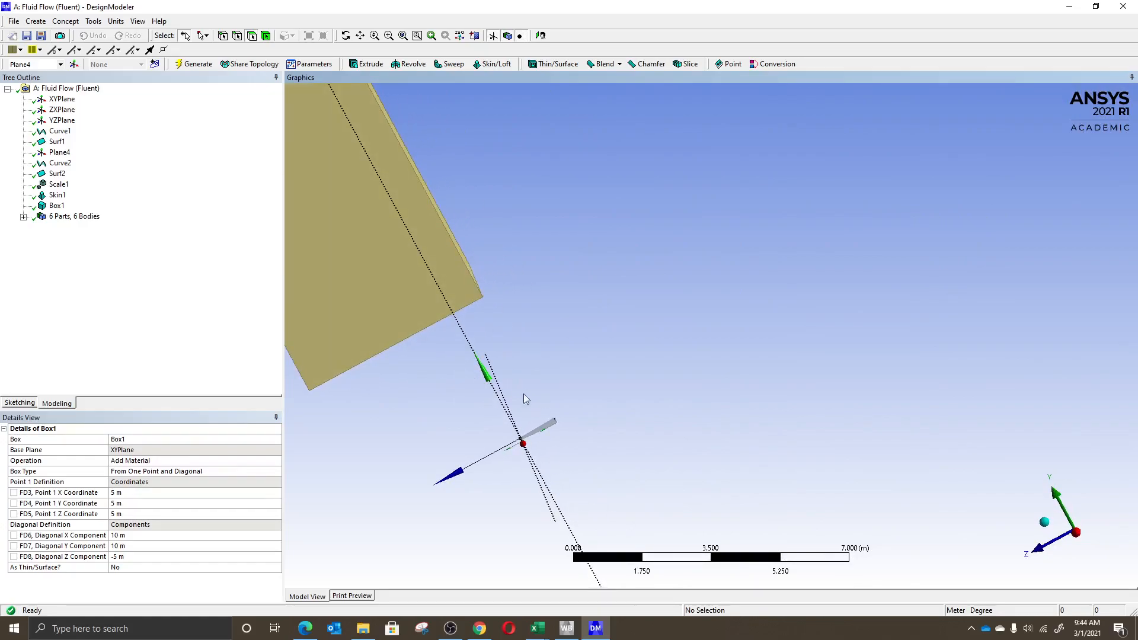
pyautogui.moveTo(502, 417); pyautogui.dragTo(477, 440)
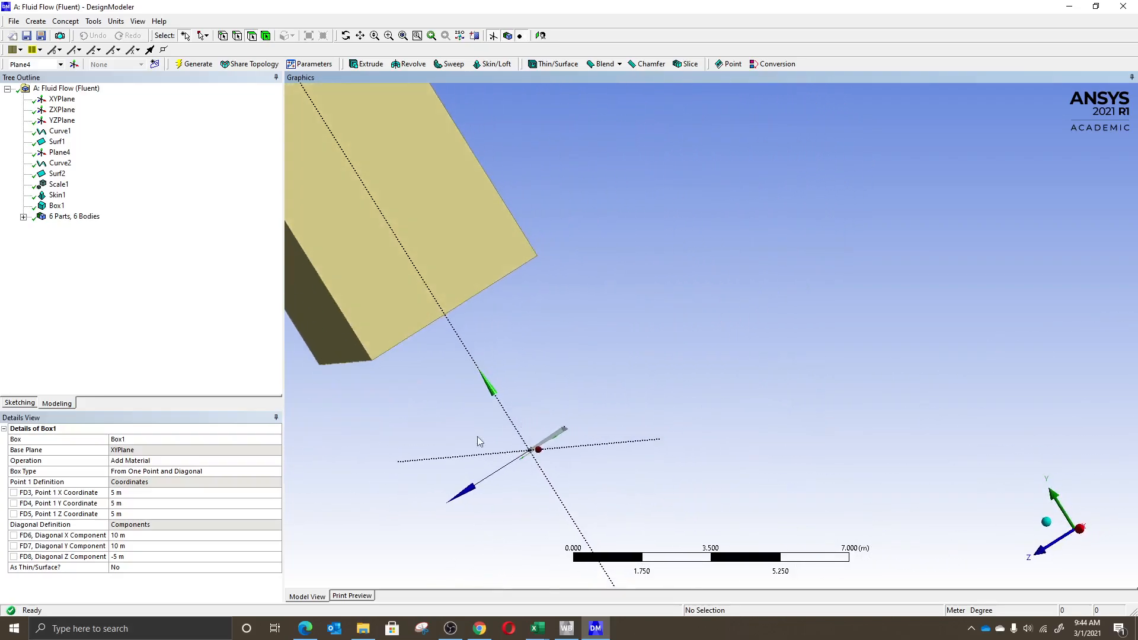
pyautogui.click(125, 536)
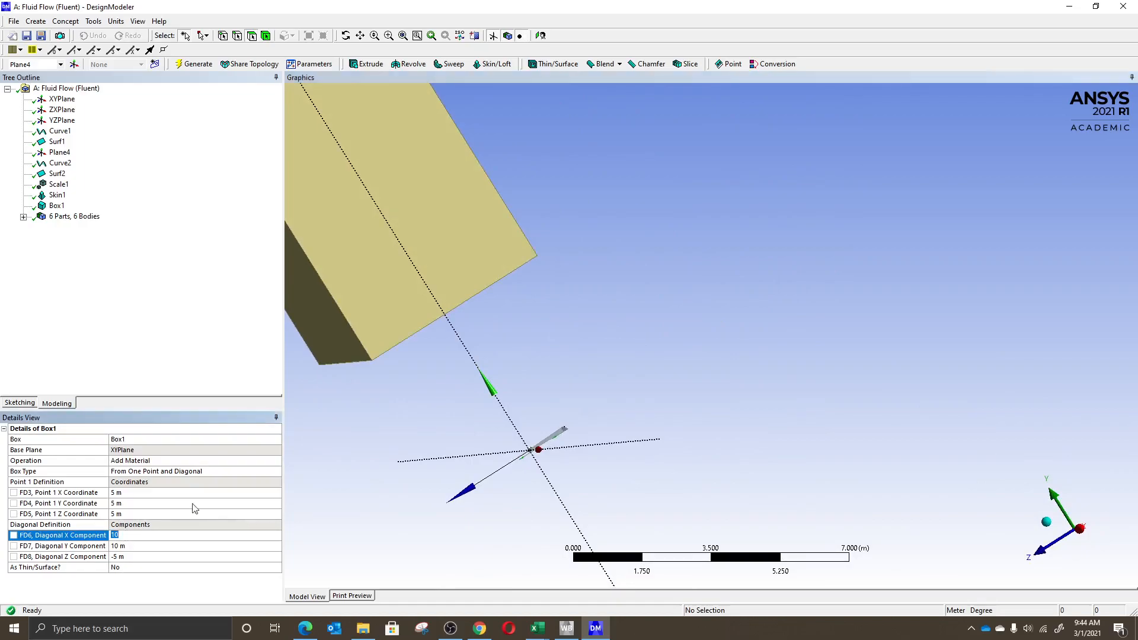
pyautogui.moveTo(545, 471); pyautogui.dragTo(717, 431)
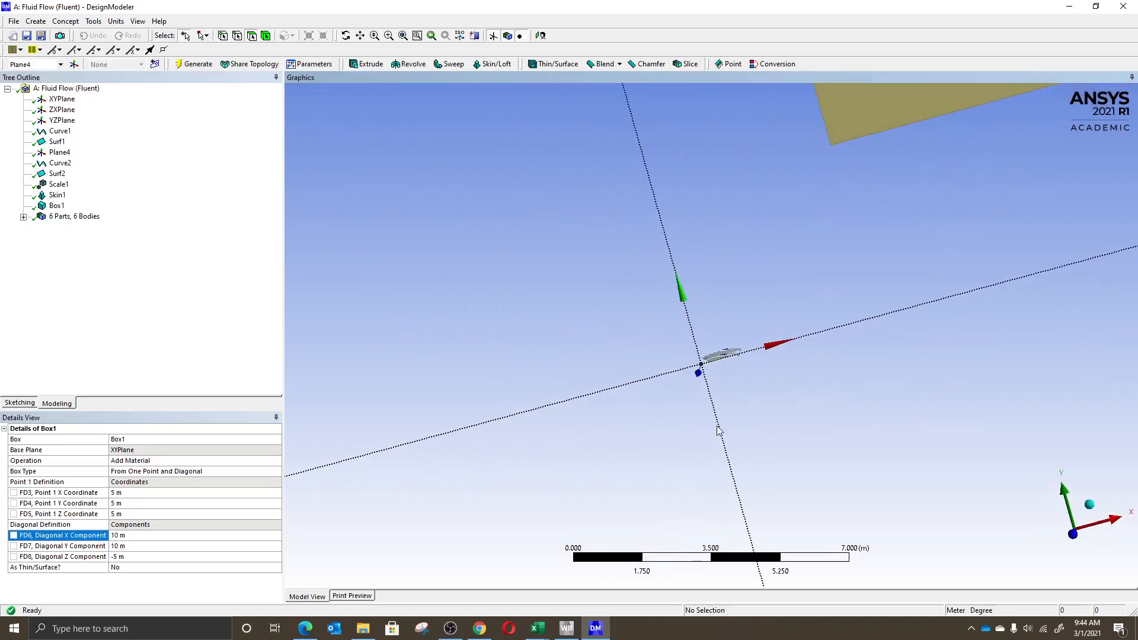
pyautogui.click(150, 493)
pyautogui.write('-')
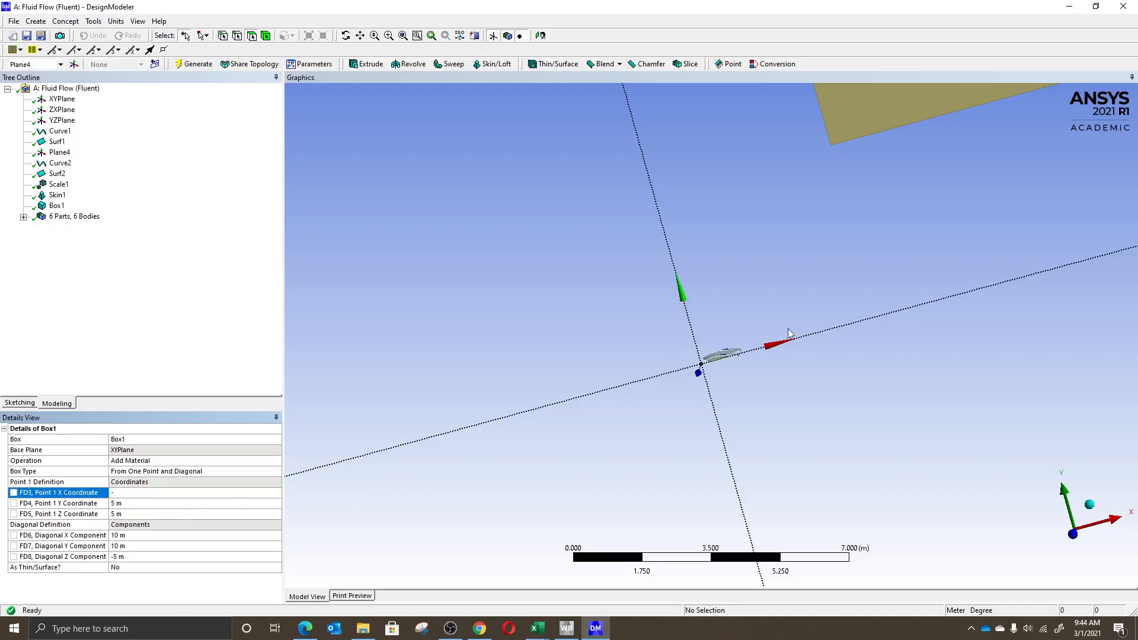
pyautogui.write('5')
pyautogui.click(123, 504)
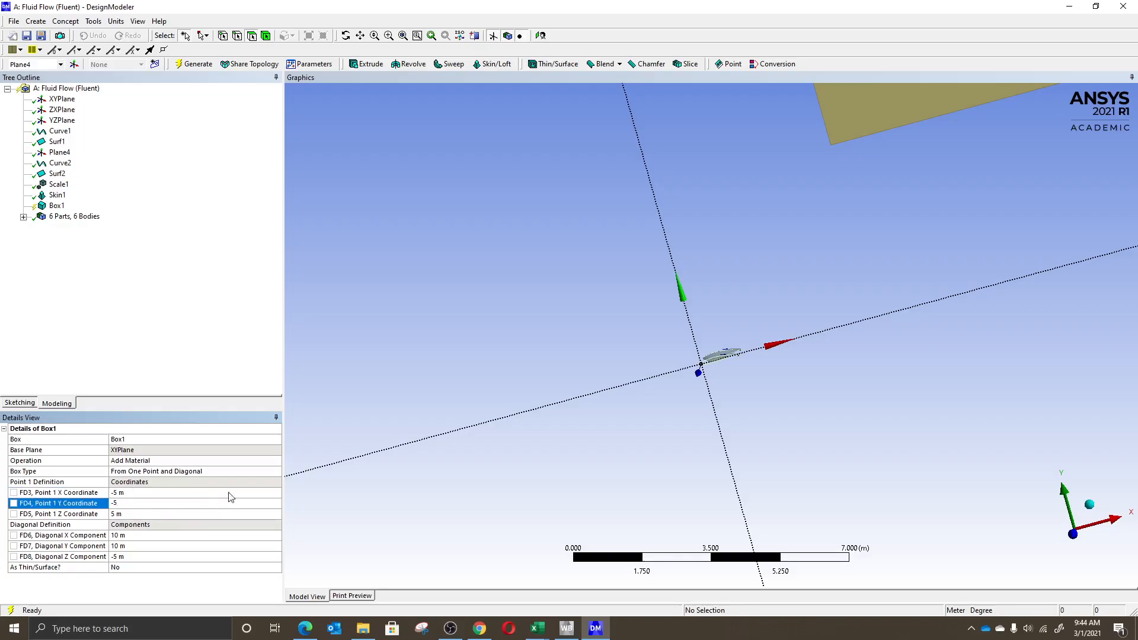
pyautogui.click(195, 64)
pyautogui.moveTo(788, 340); pyautogui.dragTo(699, 429, button='middle')
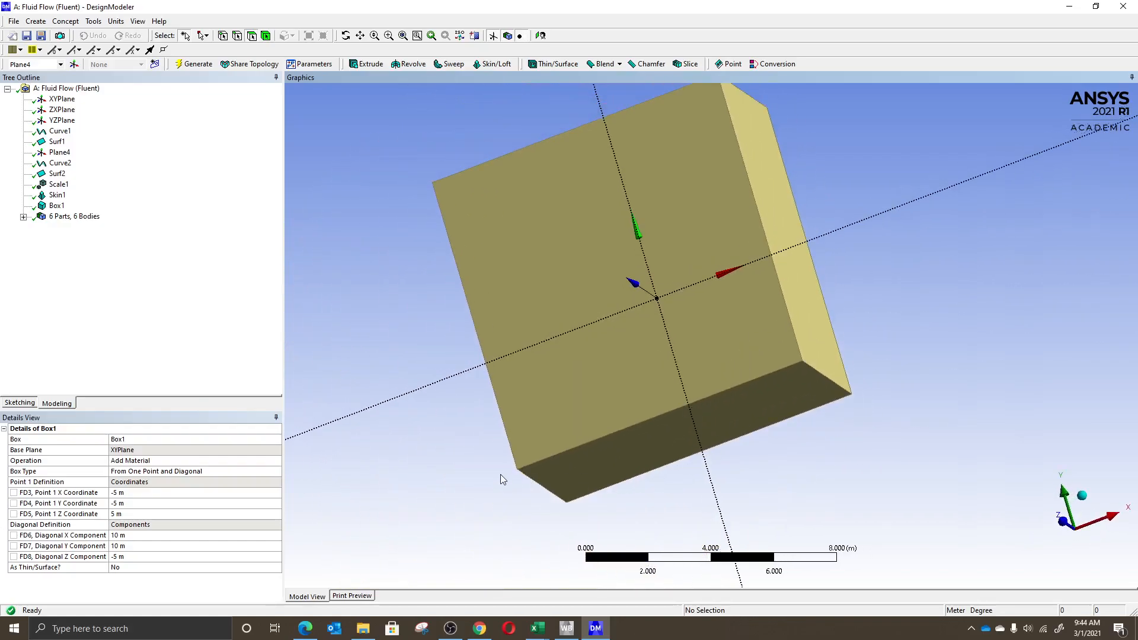
pyautogui.moveTo(889, 438); pyautogui.dragTo(820, 477, button='middle')
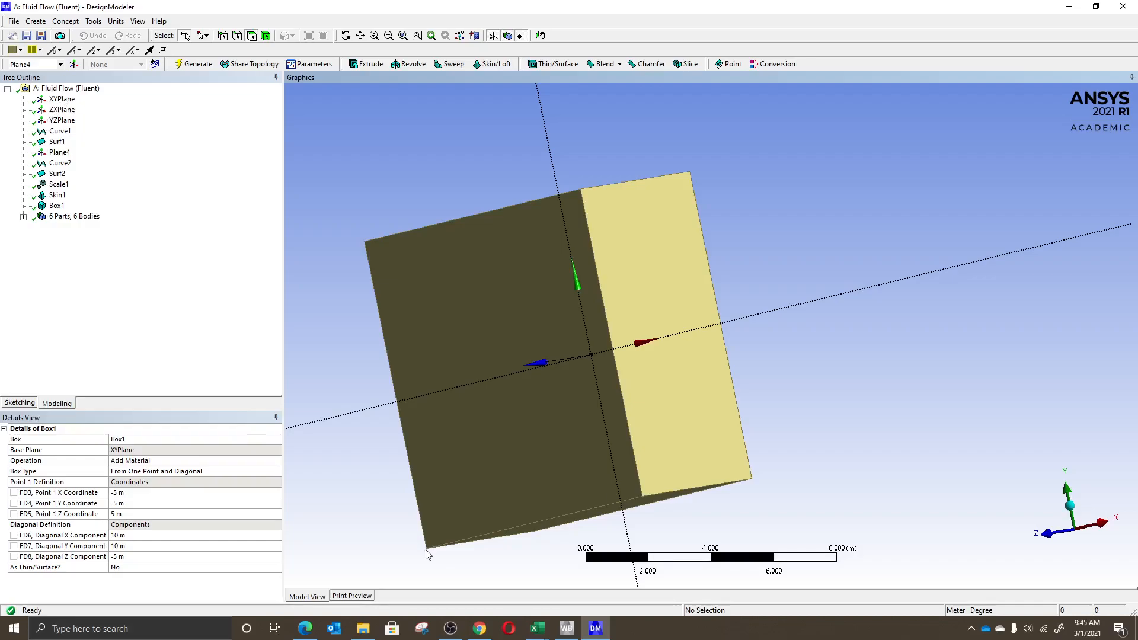
pyautogui.moveTo(948, 362)
pyautogui.mouseDown(button='middle')
pyautogui.moveTo(892, 379)
pyautogui.moveTo(931, 376)
pyautogui.mouseUp(button='middle')
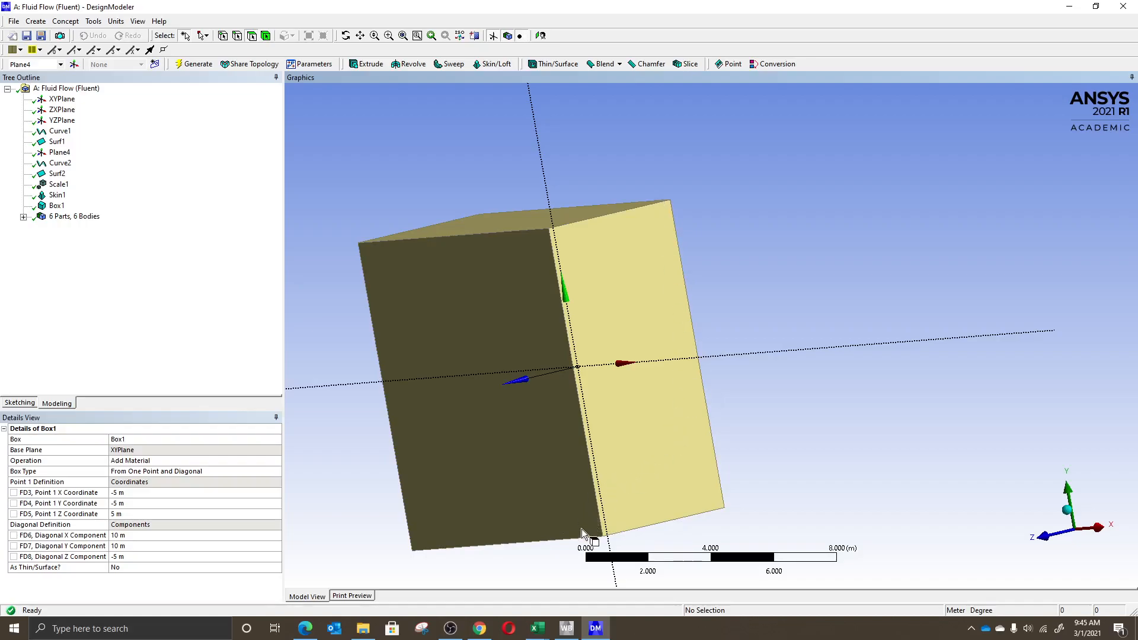
pyautogui.moveTo(777, 506); pyautogui.dragTo(726, 483, button='middle')
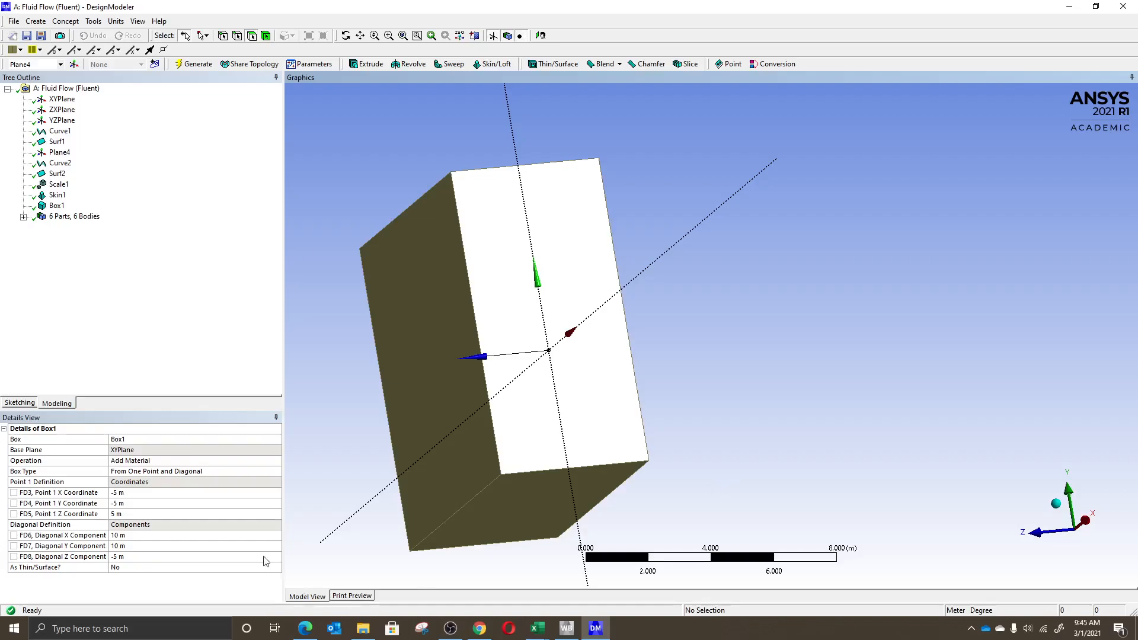
# - Change the box's operation to Add Frozen, regenerate it and inspect the wing's placement inside the box
pyautogui.moveTo(647, 440); pyautogui.dragTo(774, 464, button='middle')
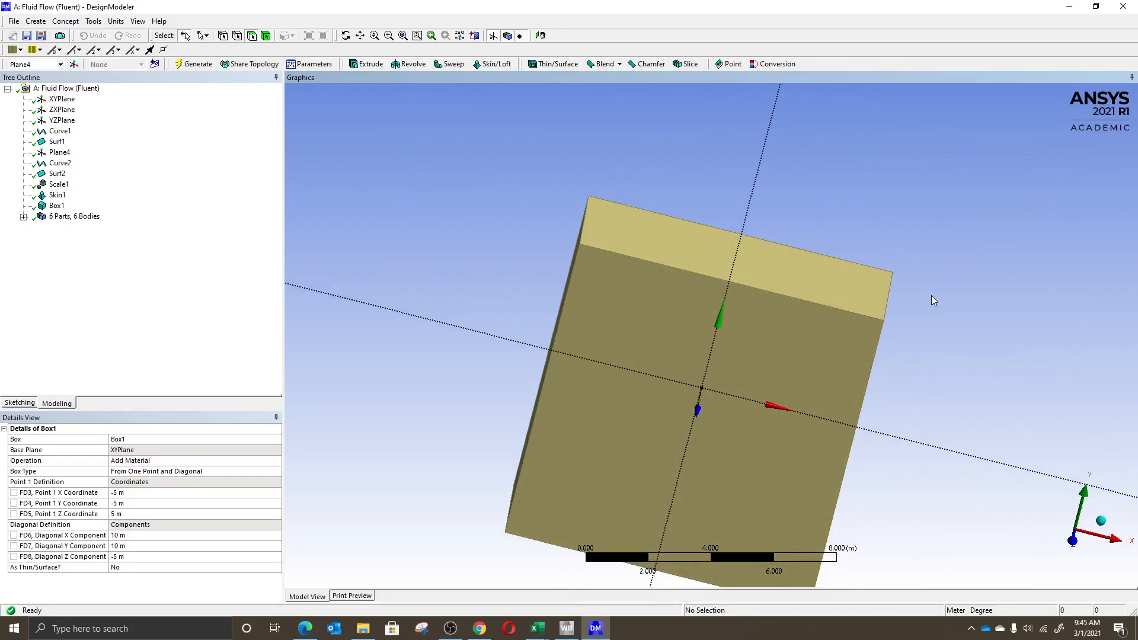
pyautogui.scroll(-1, 931, 301)
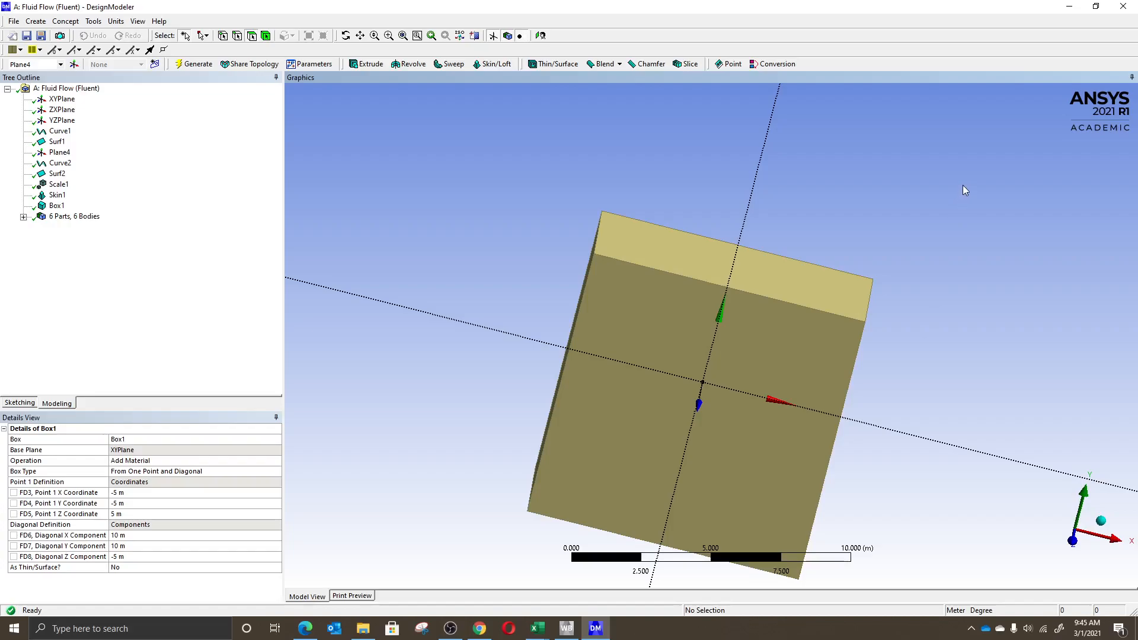
pyautogui.scroll(-1, 963, 185)
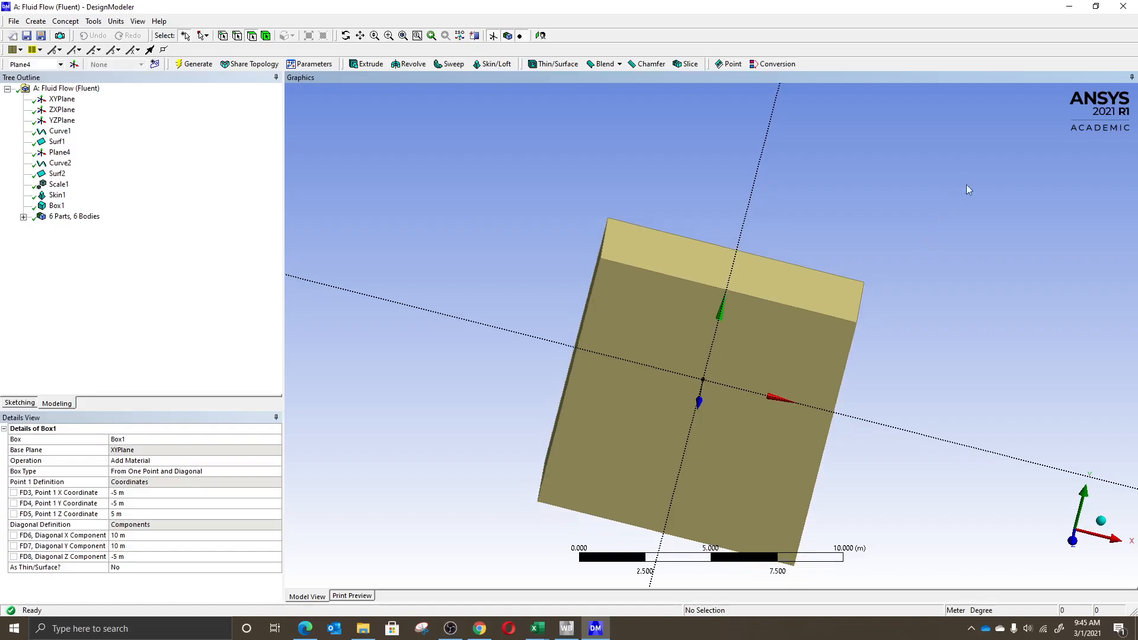
pyautogui.click(194, 460)
pyautogui.click(276, 461)
pyautogui.click(204, 475)
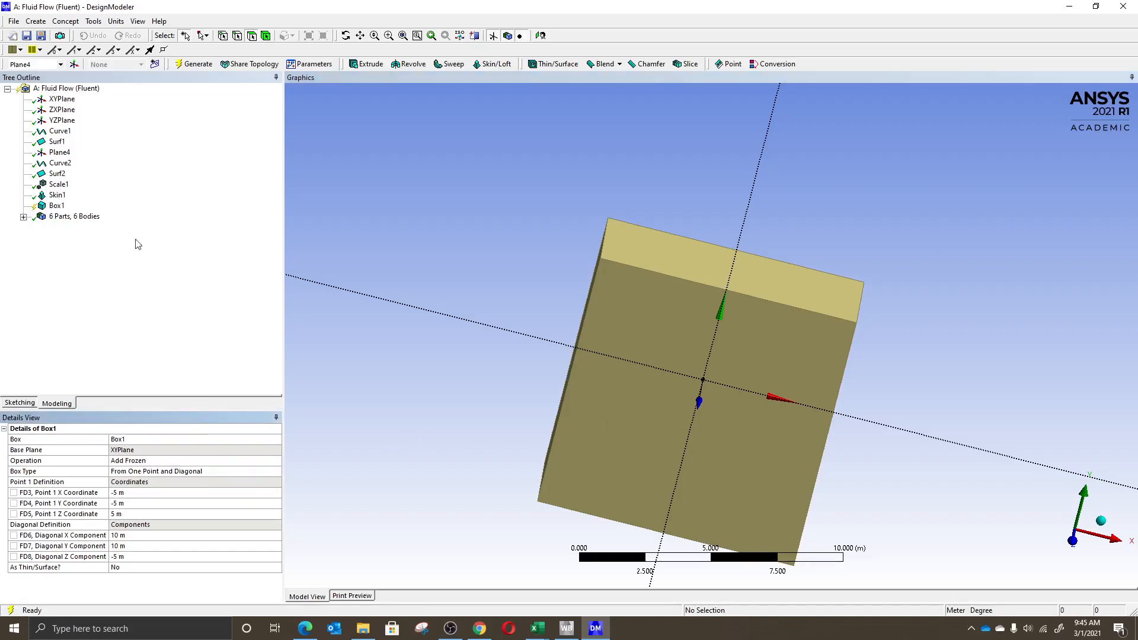
pyautogui.click(195, 64)
pyautogui.moveTo(965, 329); pyautogui.dragTo(813, 352, button='middle')
pyautogui.scroll(5, 621, 391)
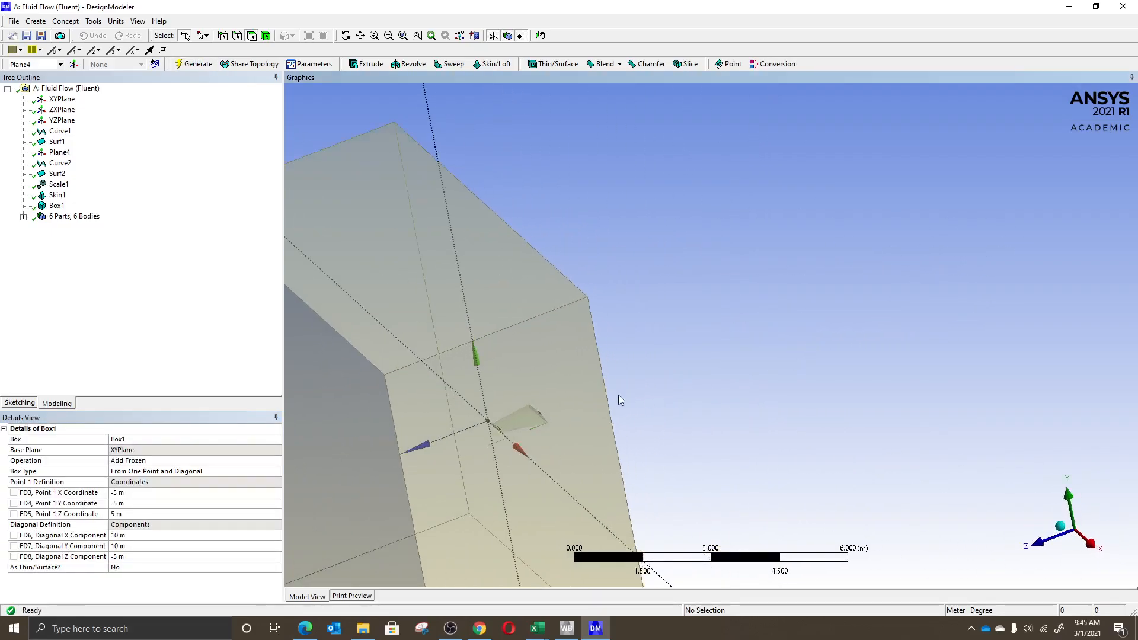
pyautogui.moveTo(652, 348); pyautogui.dragTo(871, 310, button='middle')
pyautogui.scroll(-2, 780, 373)
pyautogui.moveTo(780, 372); pyautogui.dragTo(748, 370, button='middle')
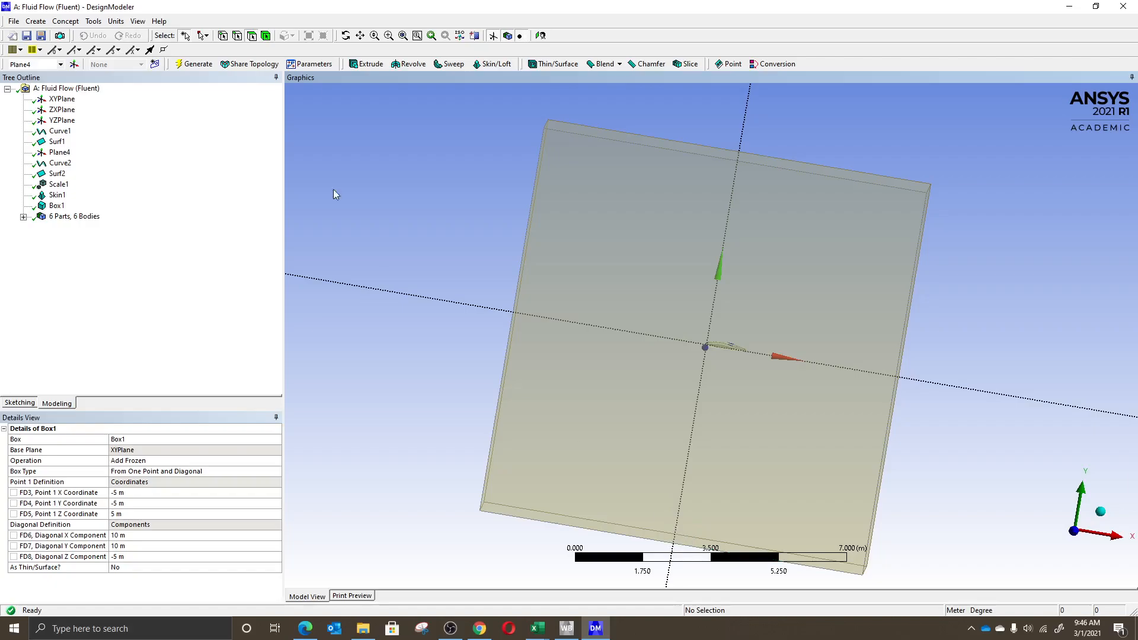
pyautogui.click(65, 21)
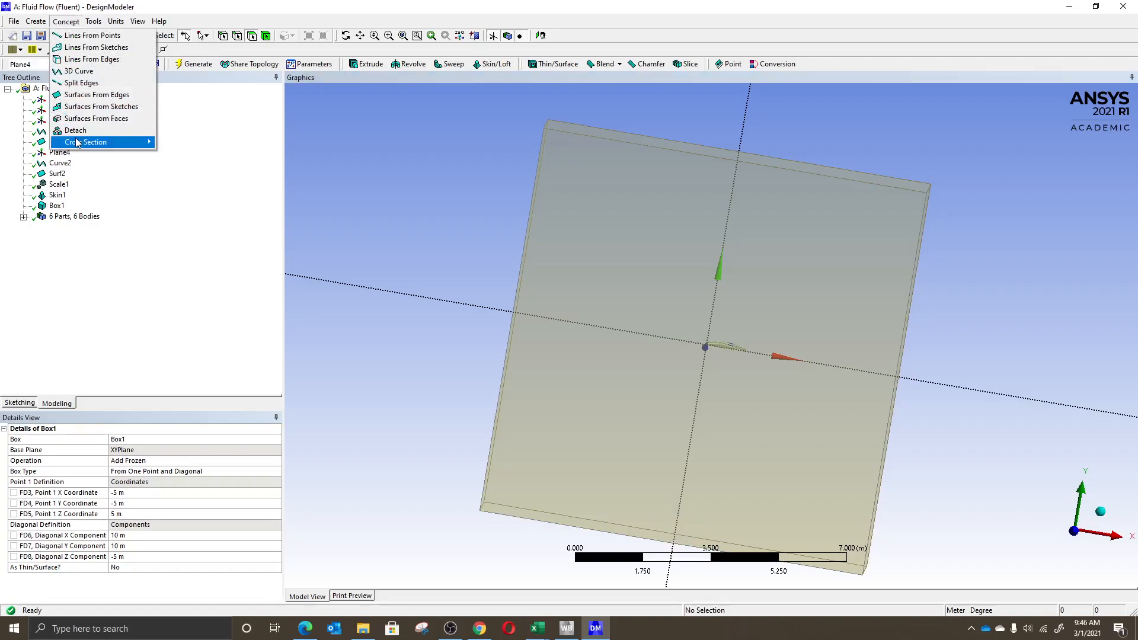
pyautogui.click(22, 5)
pyautogui.click(34, 23)
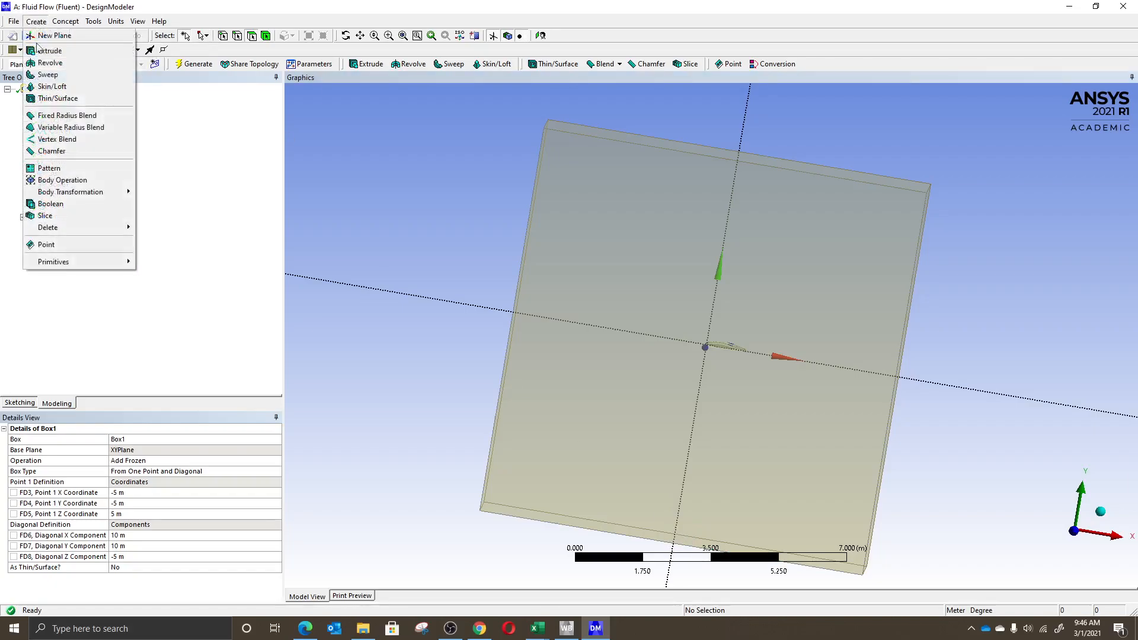
pyautogui.moveTo(70, 262)
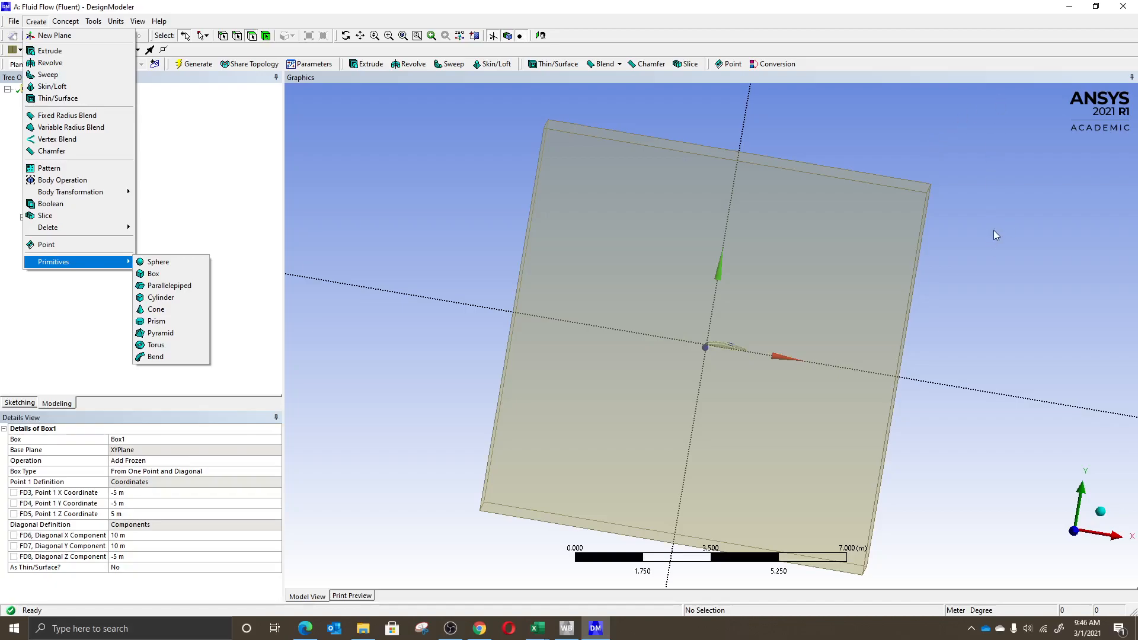
pyautogui.click(394, 244)
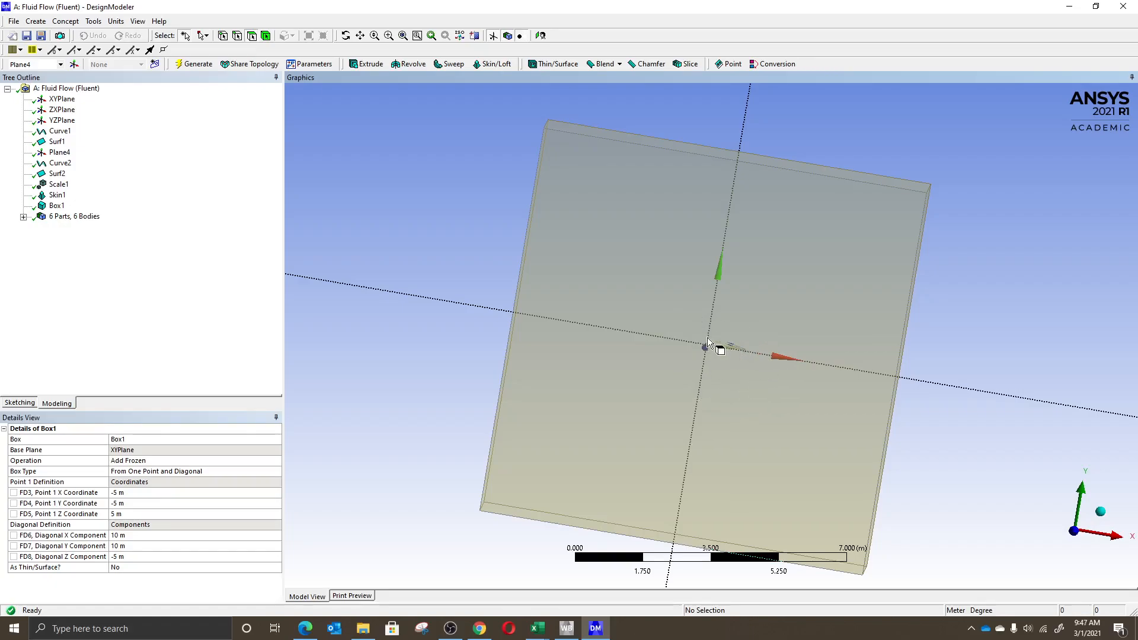
# - Add a Boolean feature set to Subtract with the box as target body, and open its tool bodies for selection
pyautogui.moveTo(973, 249); pyautogui.dragTo(723, 272, button='middle')
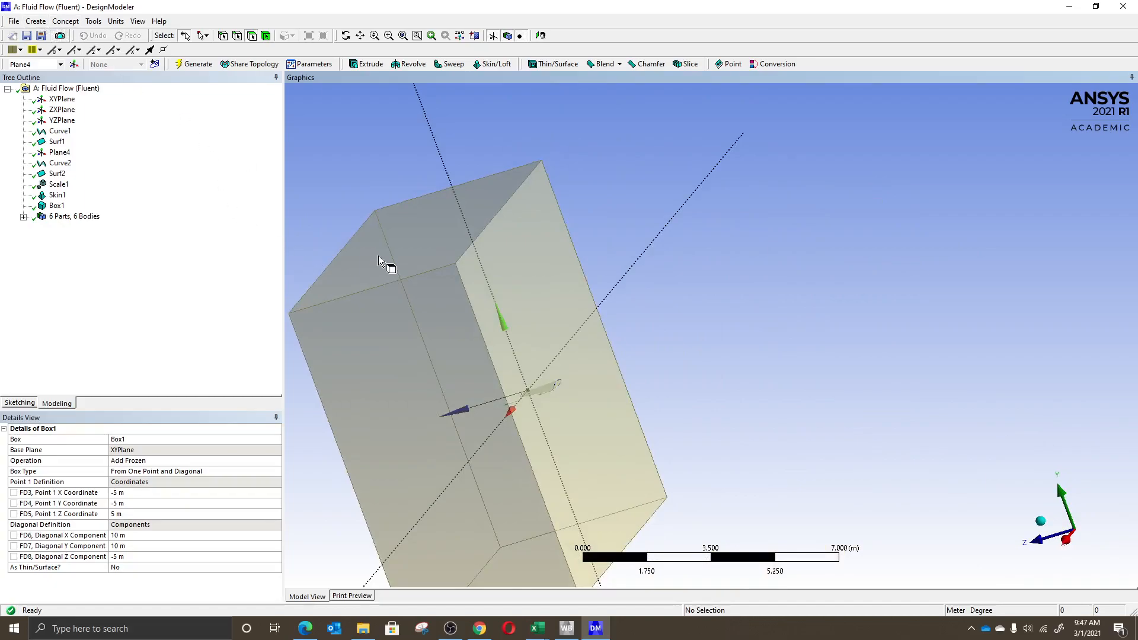
pyautogui.click(37, 22)
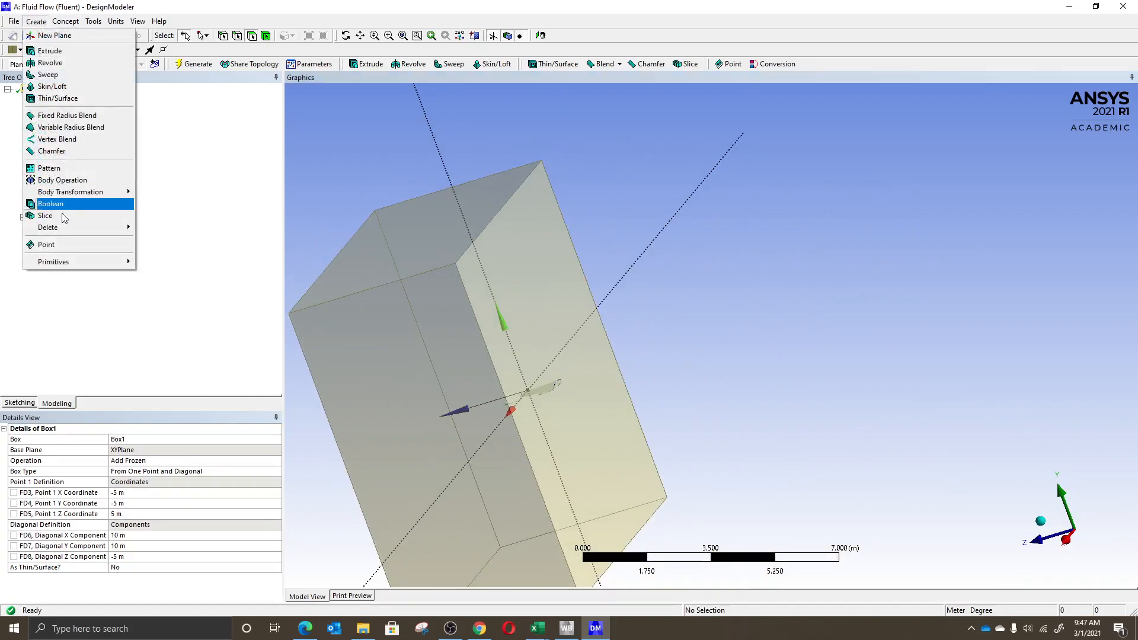
pyautogui.click(105, 204)
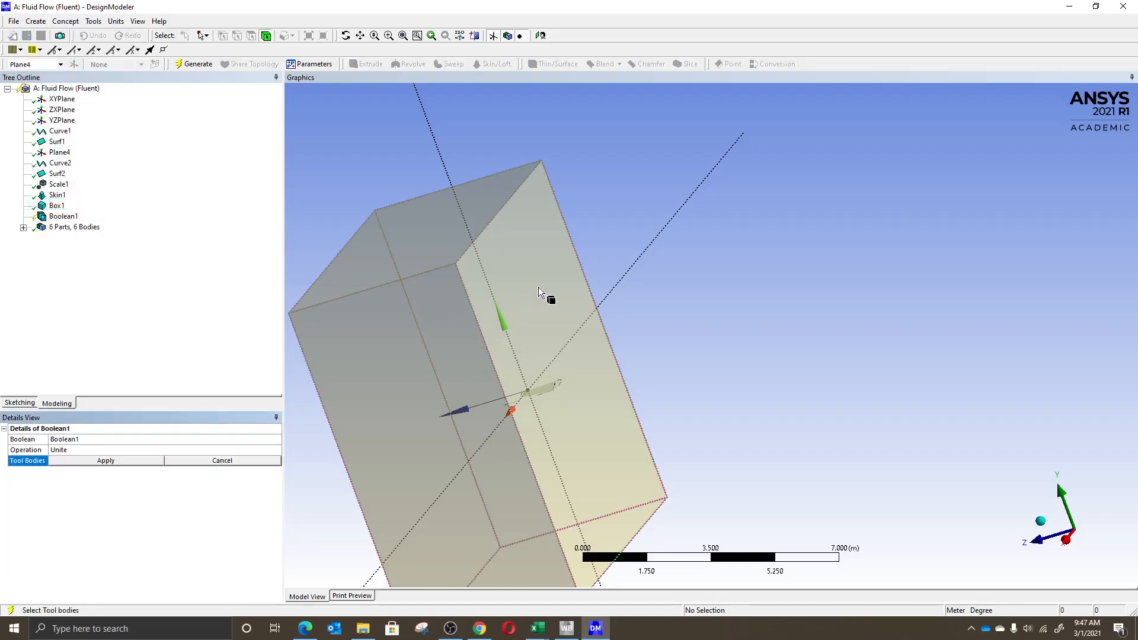
pyautogui.click(543, 316)
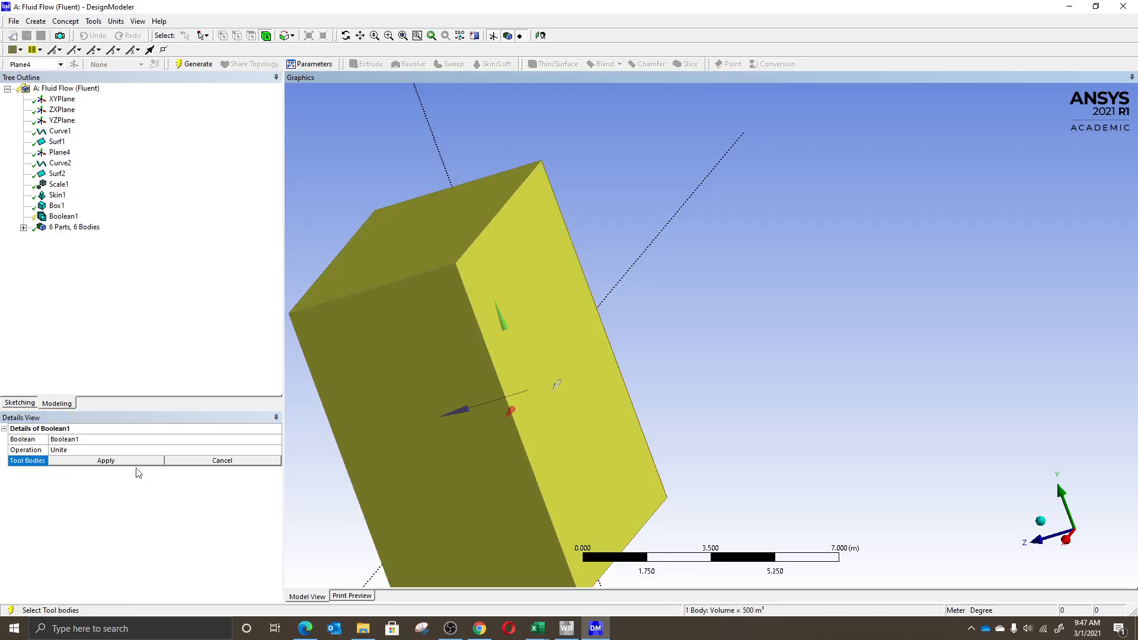
pyautogui.click(131, 450)
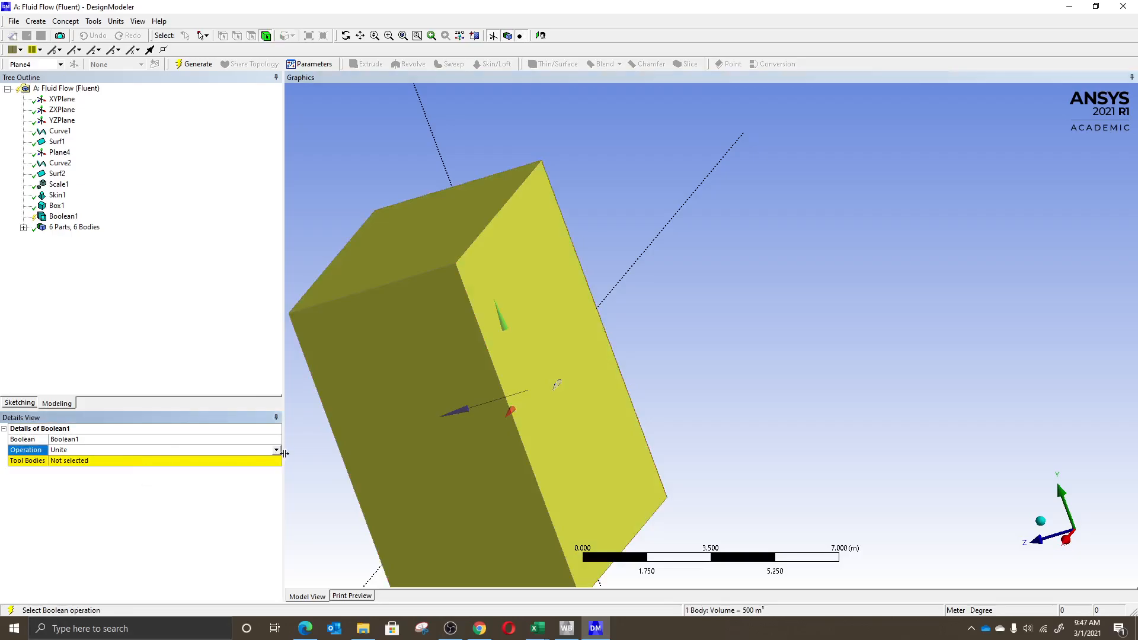
pyautogui.click(276, 450)
pyautogui.click(209, 468)
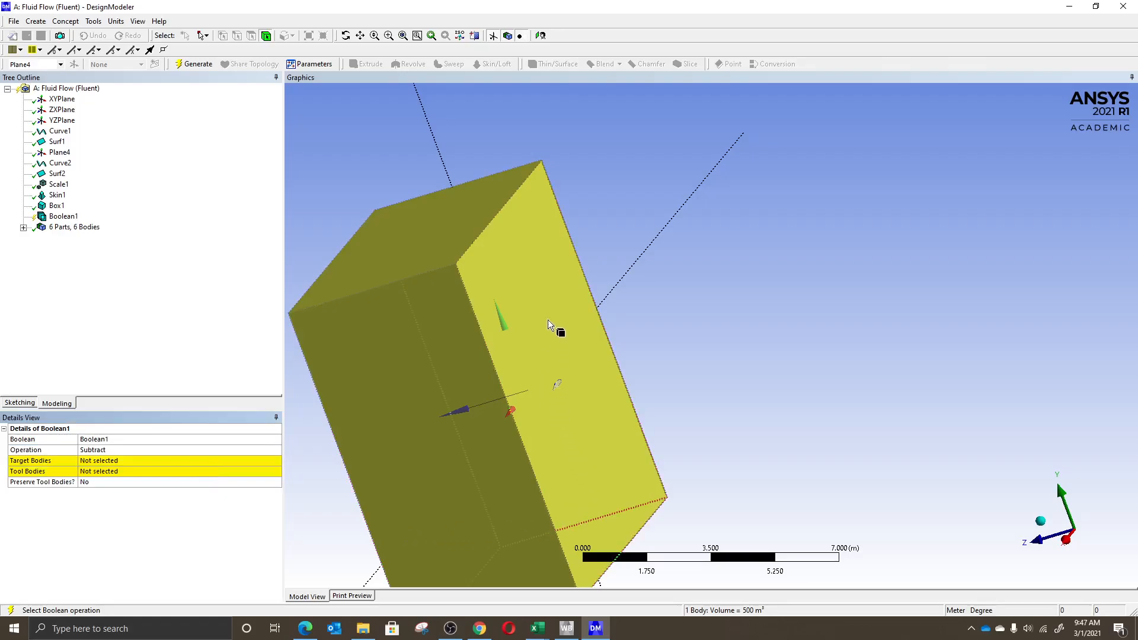
pyautogui.click(145, 462)
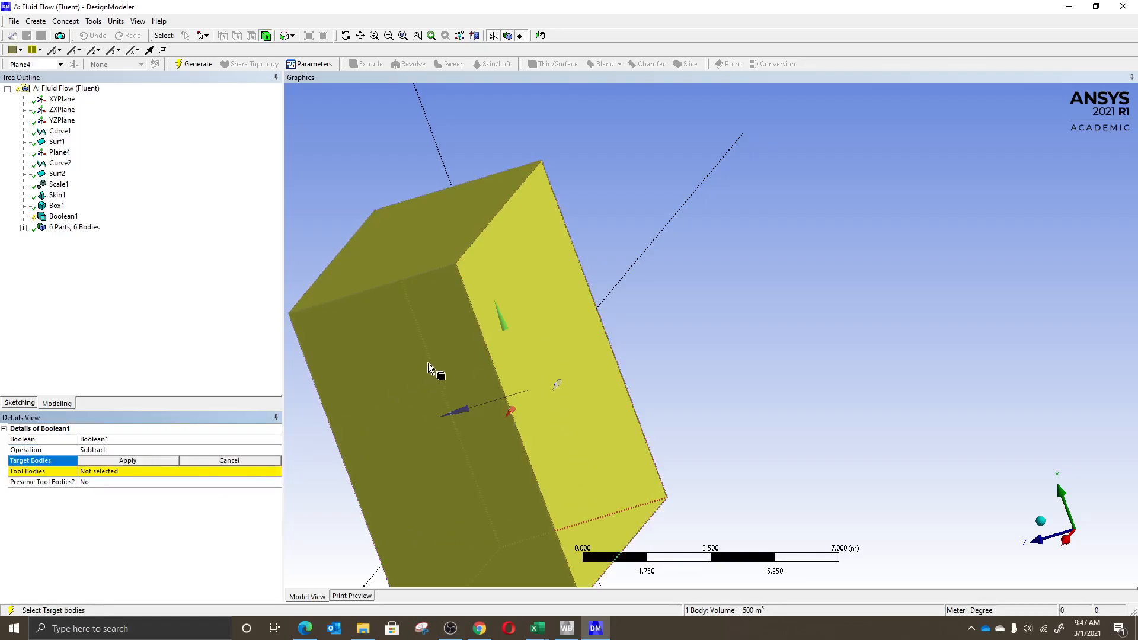
pyautogui.click(145, 460)
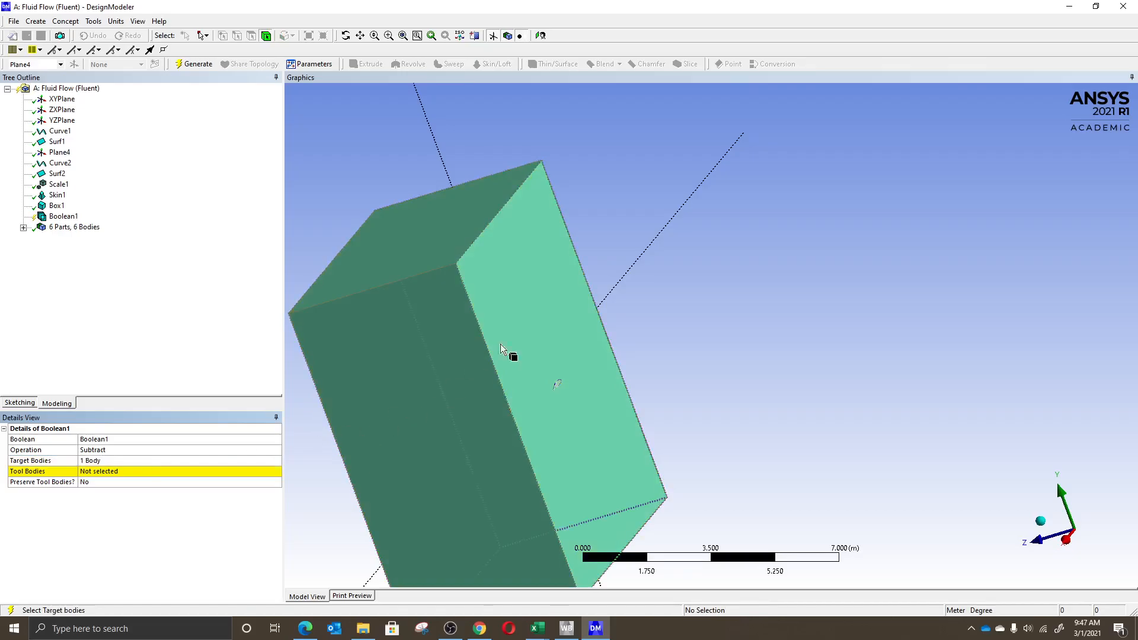
pyautogui.click(114, 473)
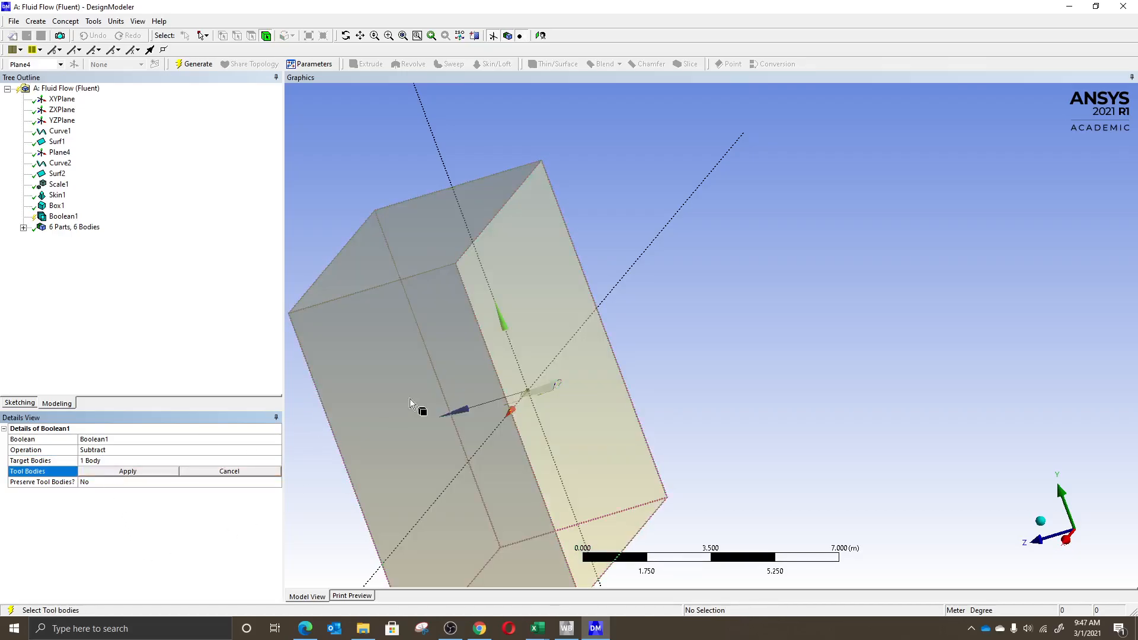
# - Try to pick the wing inside the box as the Boolean's tool body
pyautogui.scroll(2, 566, 413)
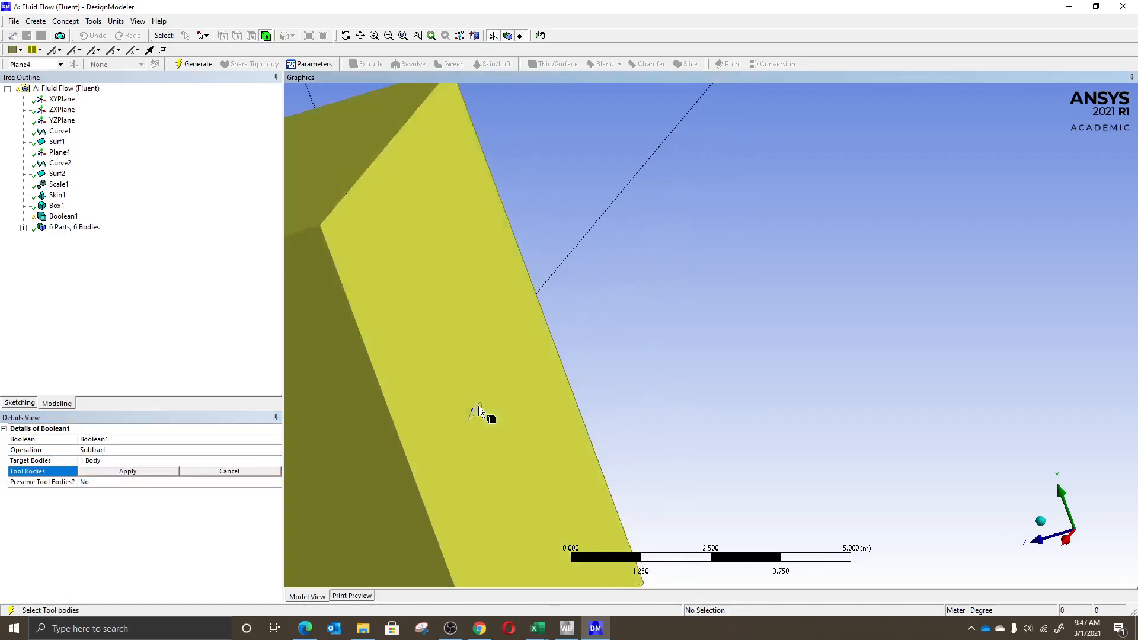
pyautogui.click(478, 407)
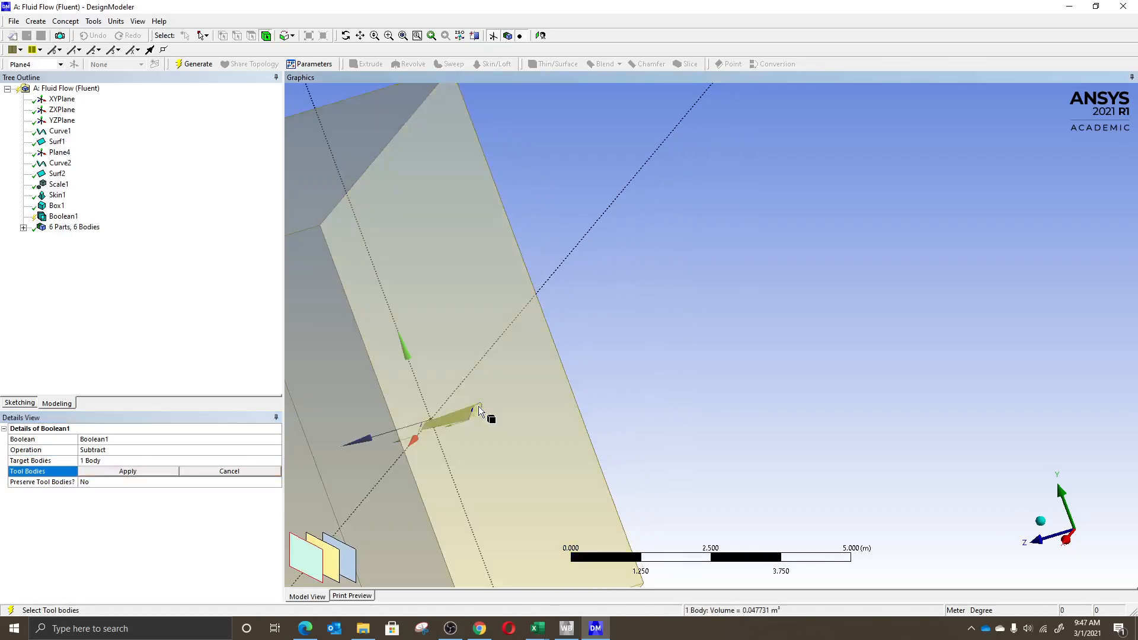
pyautogui.click(349, 563)
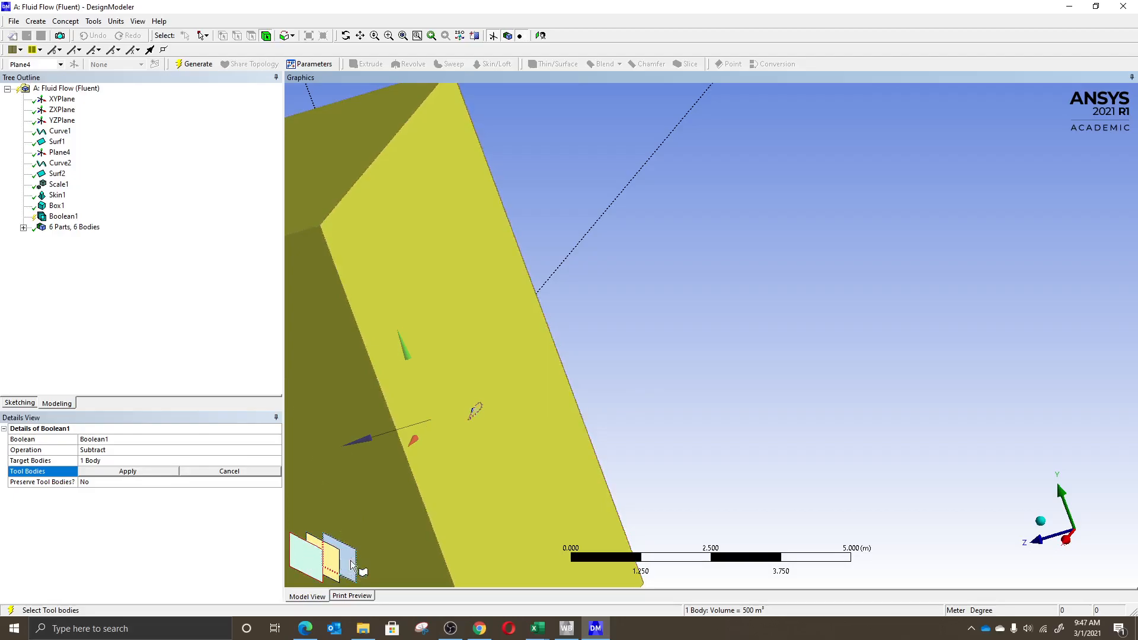
# - Suppress the two line bodies and the two surface bodies, leaving both solids active
pyautogui.click(24, 228)
pyautogui.click(81, 238)
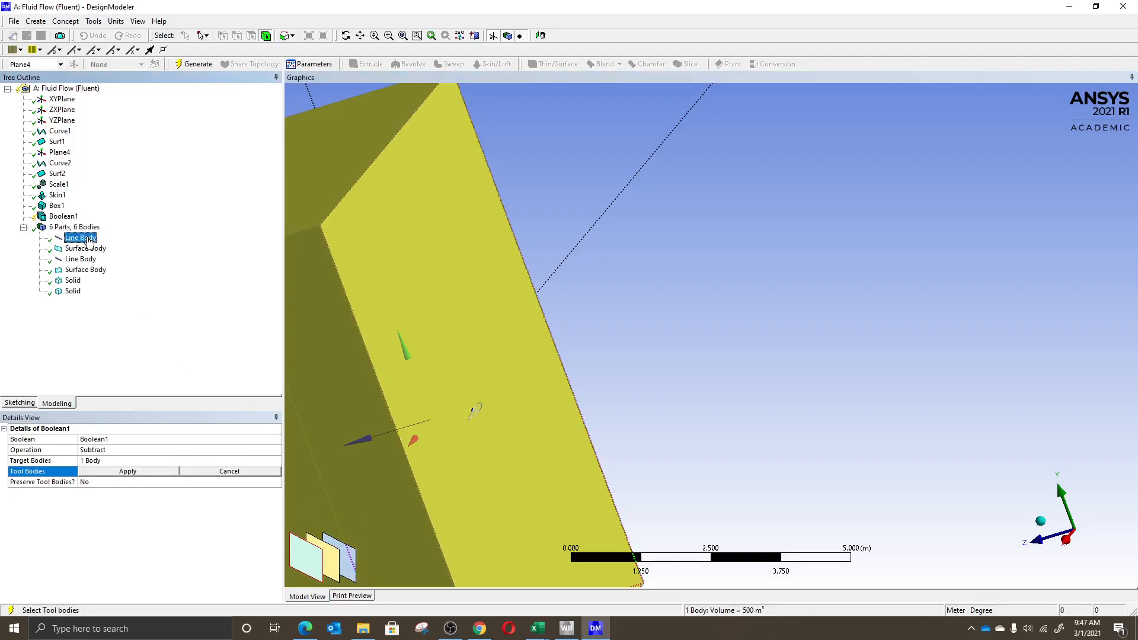
pyautogui.keyDown('ctrl'); pyautogui.click(86, 248); pyautogui.keyUp('ctrl')
pyautogui.keyDown('ctrl'); pyautogui.click(81, 259); pyautogui.keyUp('ctrl')
pyautogui.keyDown('ctrl'); pyautogui.click(85, 270); pyautogui.keyUp('ctrl')
pyautogui.rightClick(89, 271)
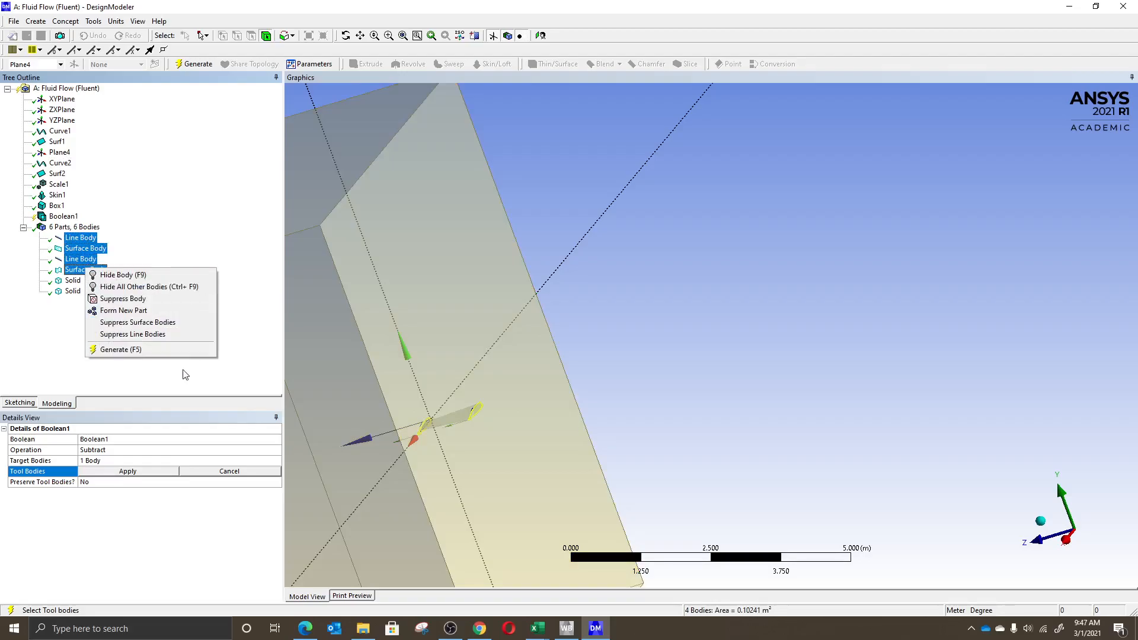
pyautogui.click(169, 300)
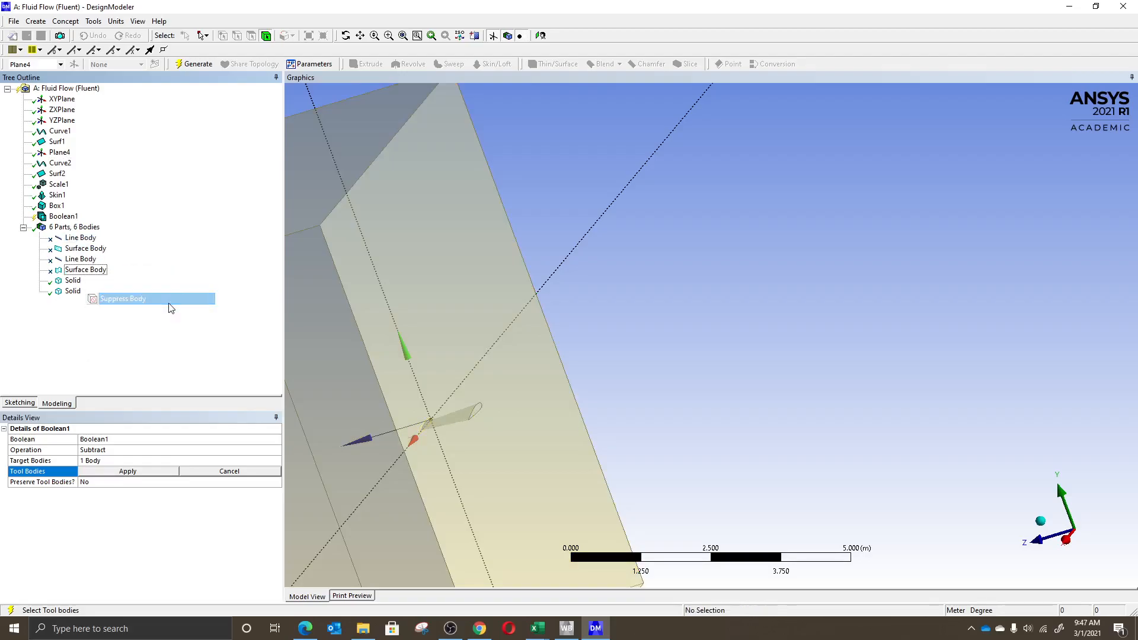
# - Highlight each of the two solid bodies to identify which is the wing and which is the box
pyautogui.click(66, 281)
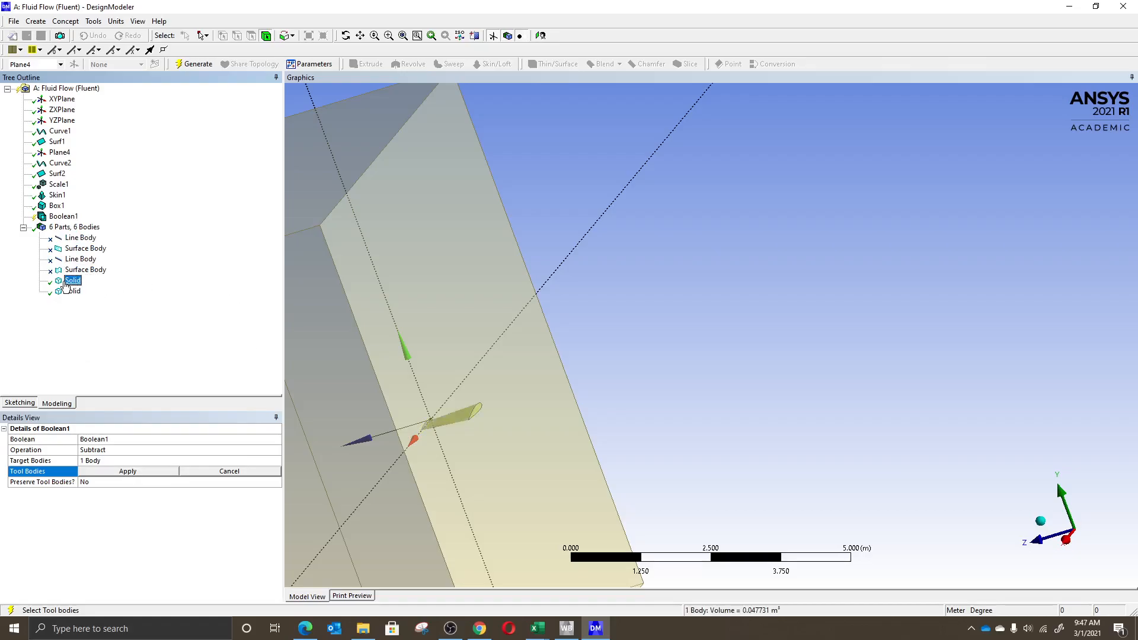
pyautogui.rightClick(72, 280)
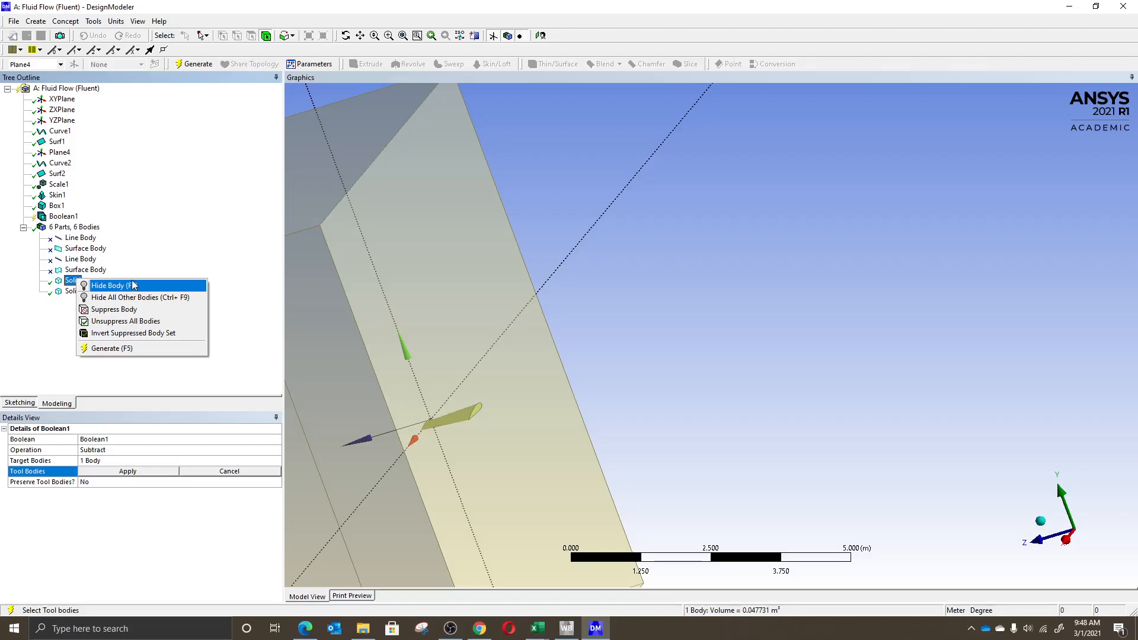
pyautogui.click(68, 281)
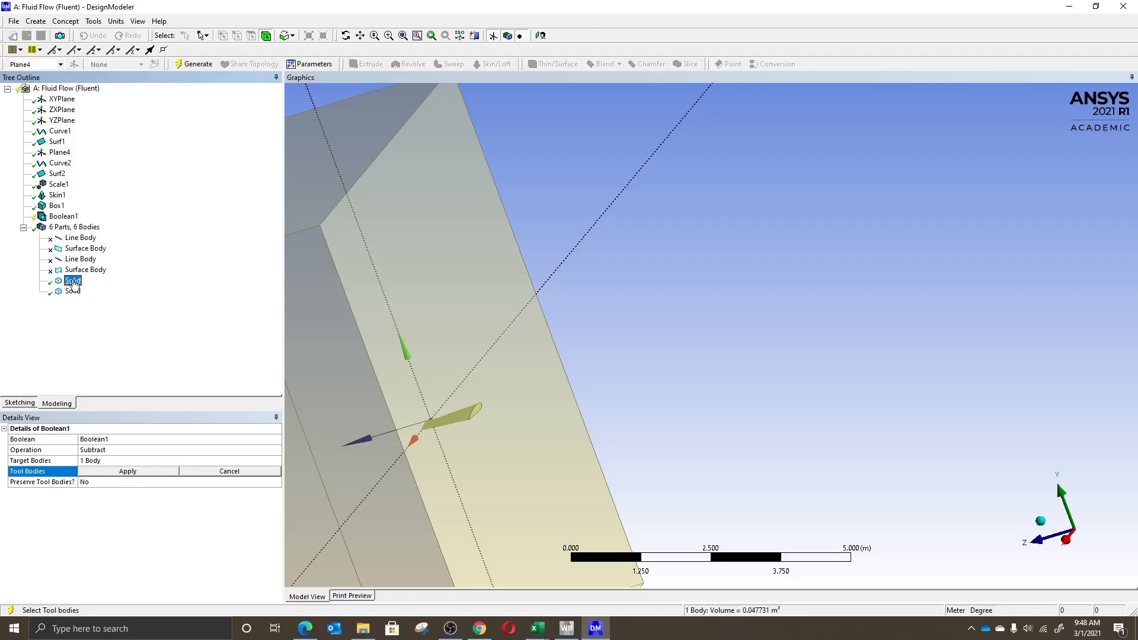
pyautogui.rightClick(75, 283)
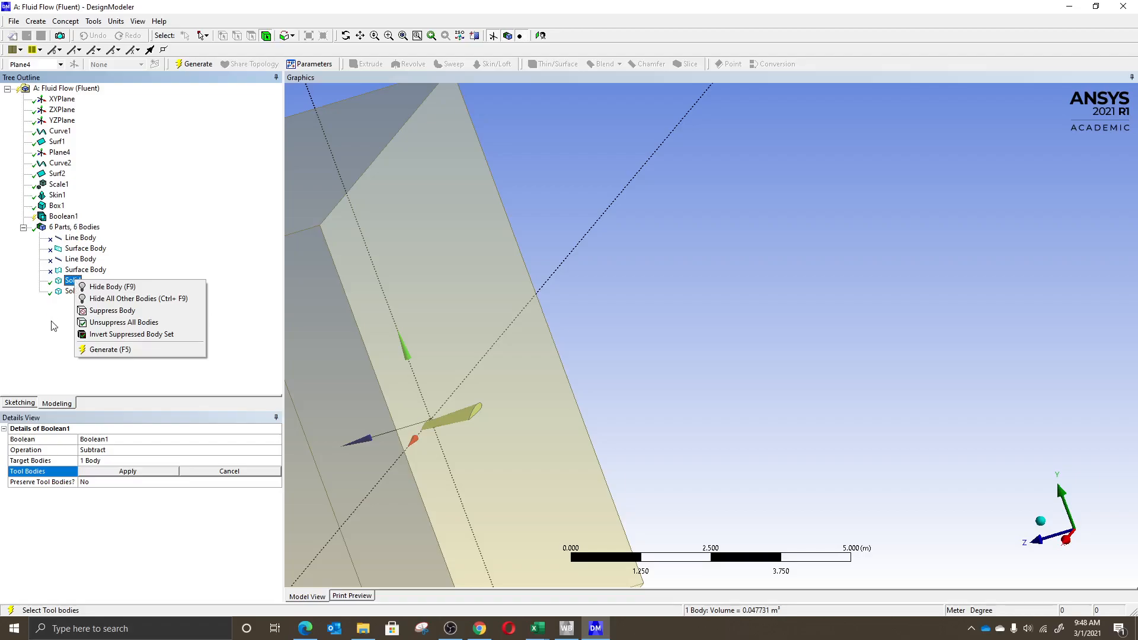
pyautogui.click(72, 291)
pyautogui.rightClick(72, 292)
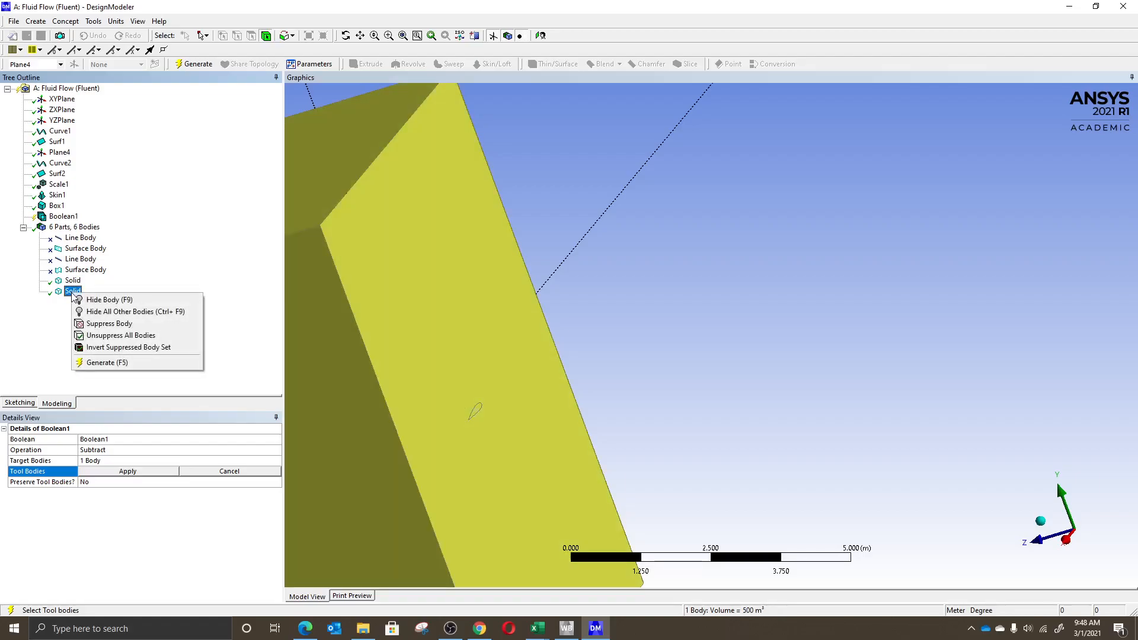
pyautogui.click(50, 316)
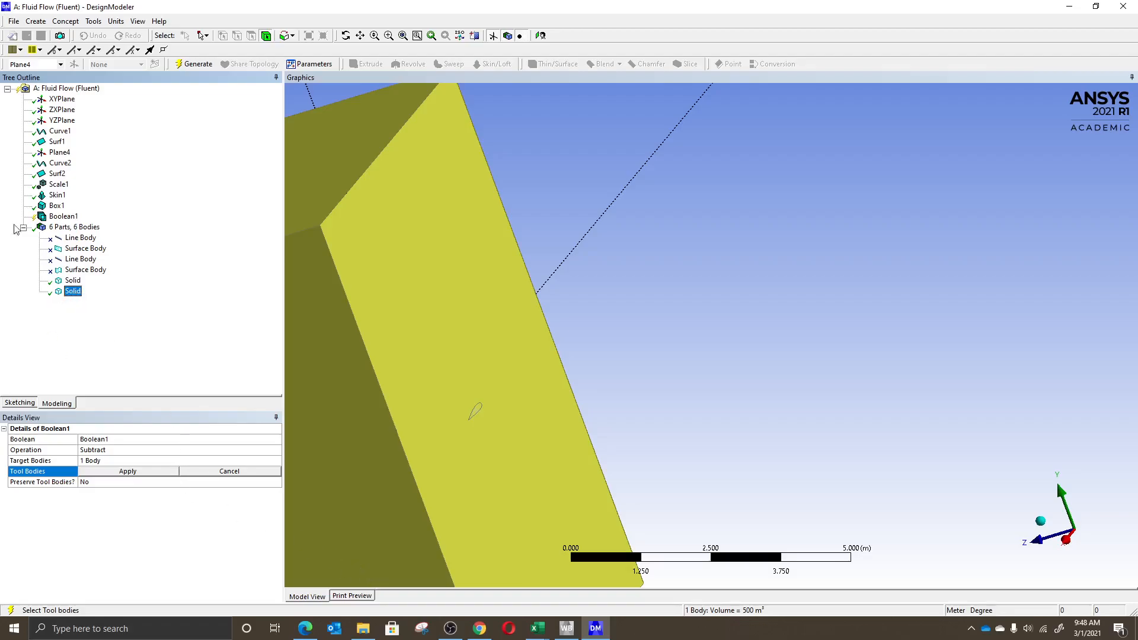
# - Set the wing solid inside the box as the tool body of the Subtract Boolean
pyautogui.click(68, 219)
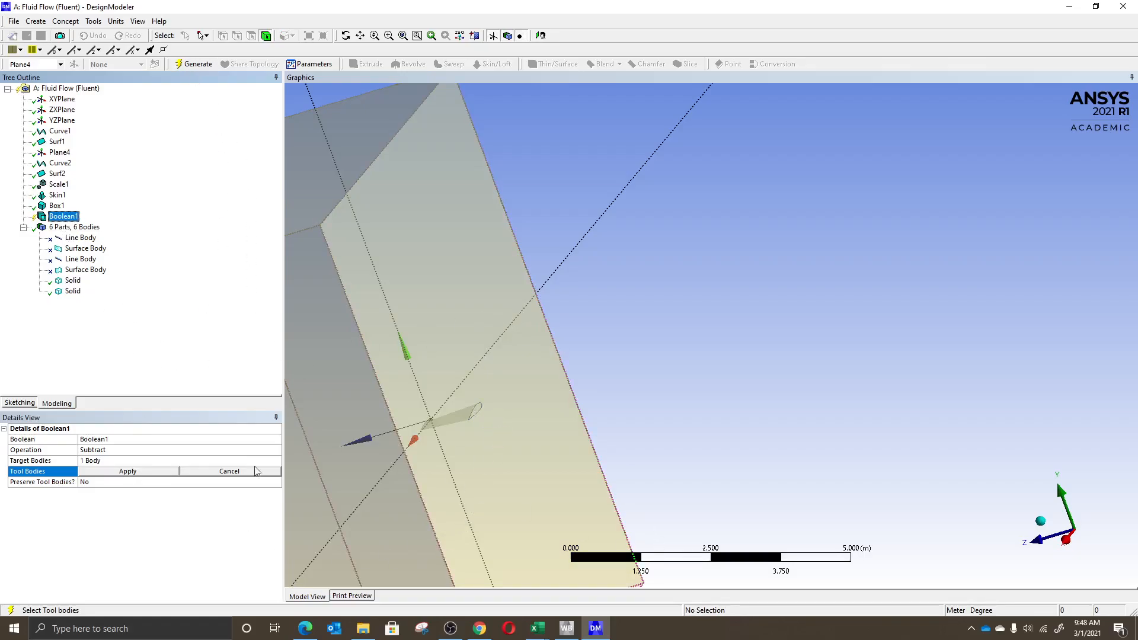
pyautogui.click(479, 415)
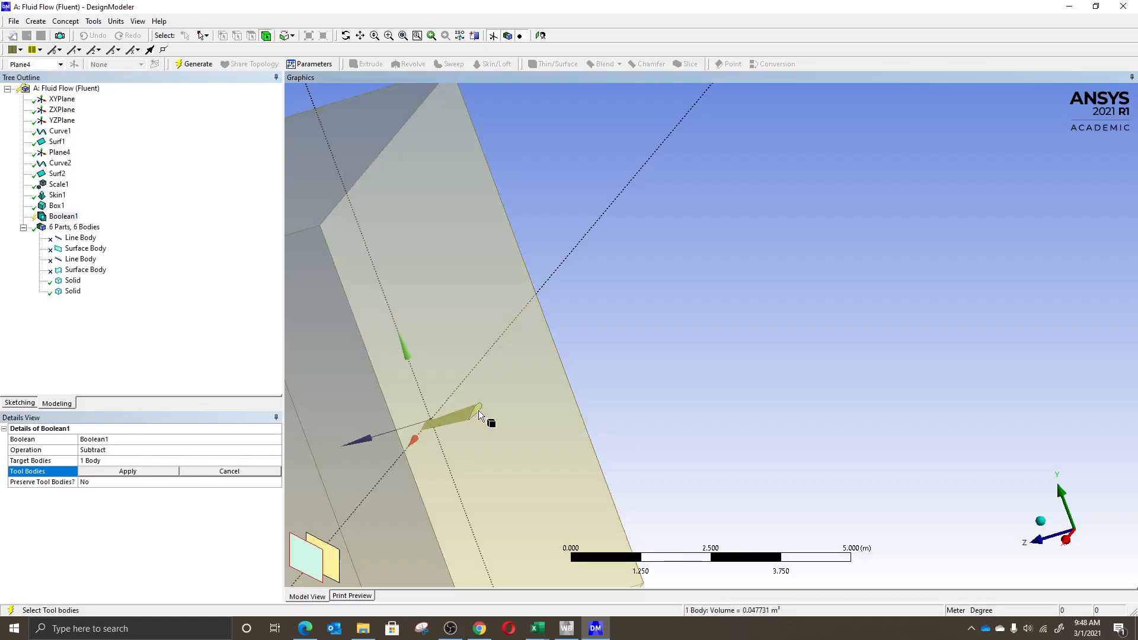
pyautogui.click(327, 563)
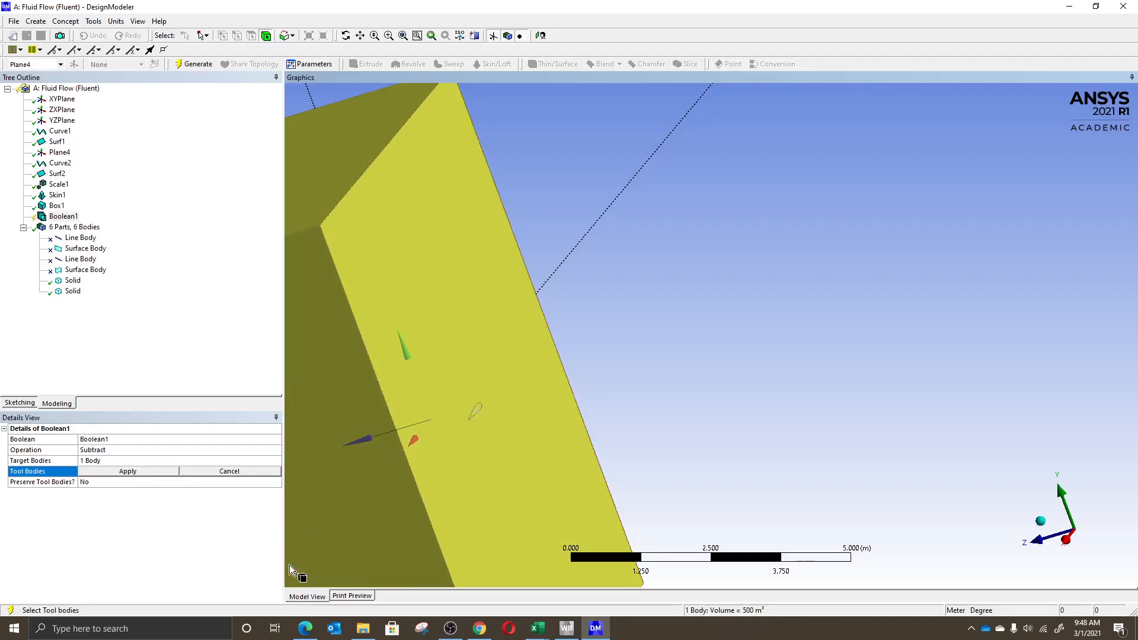
pyautogui.click(469, 410)
pyautogui.click(337, 565)
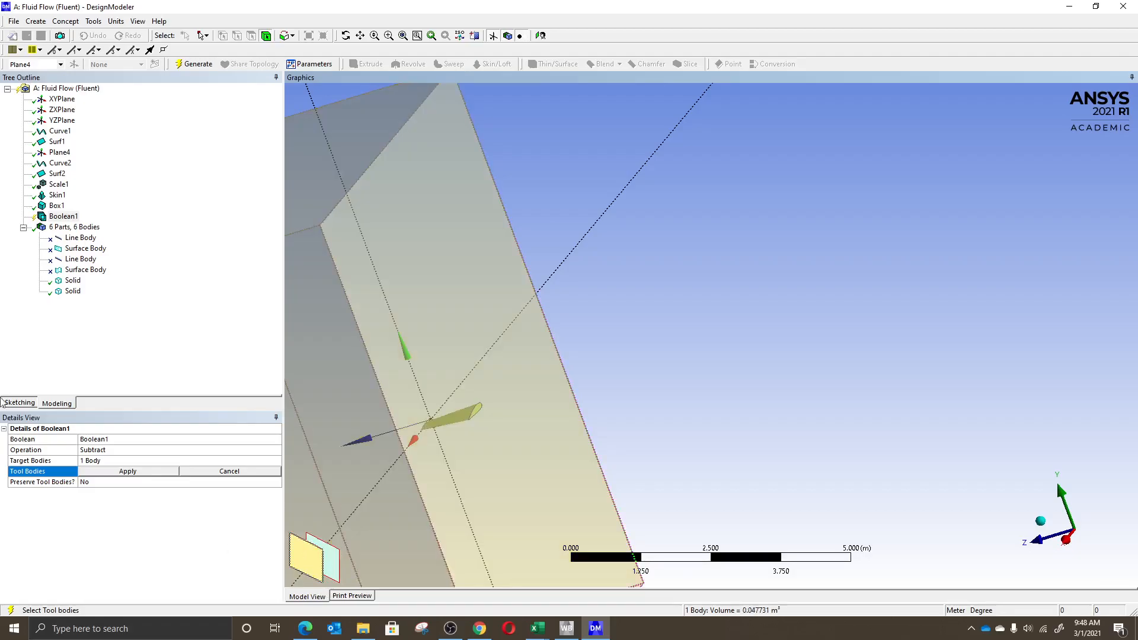
pyautogui.click(135, 471)
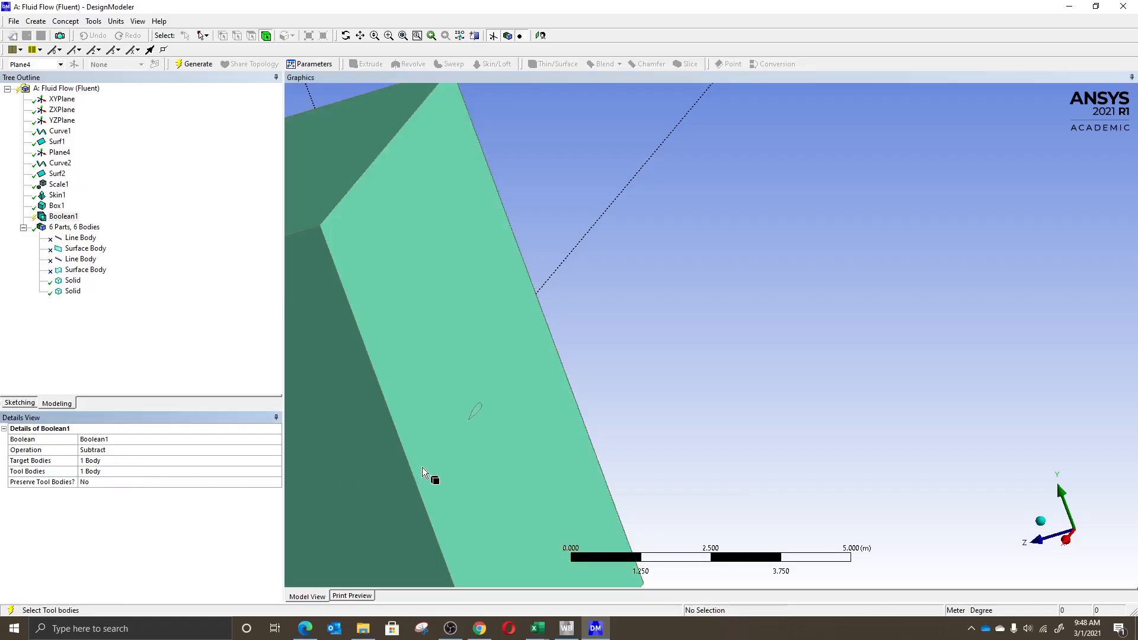
pyautogui.click(133, 472)
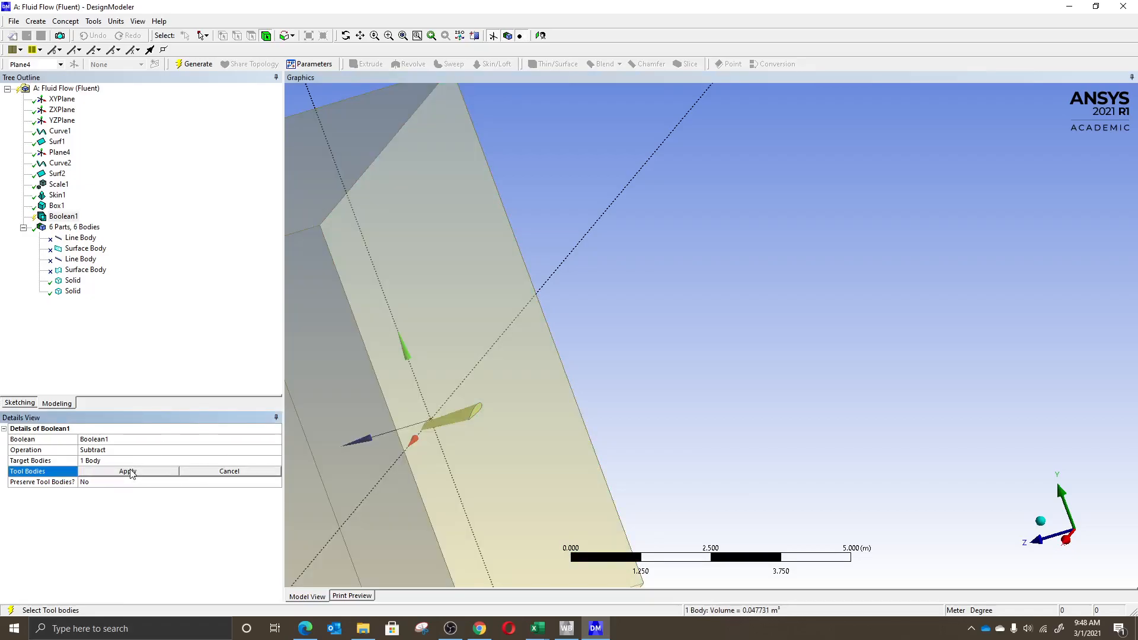
pyautogui.click(132, 473)
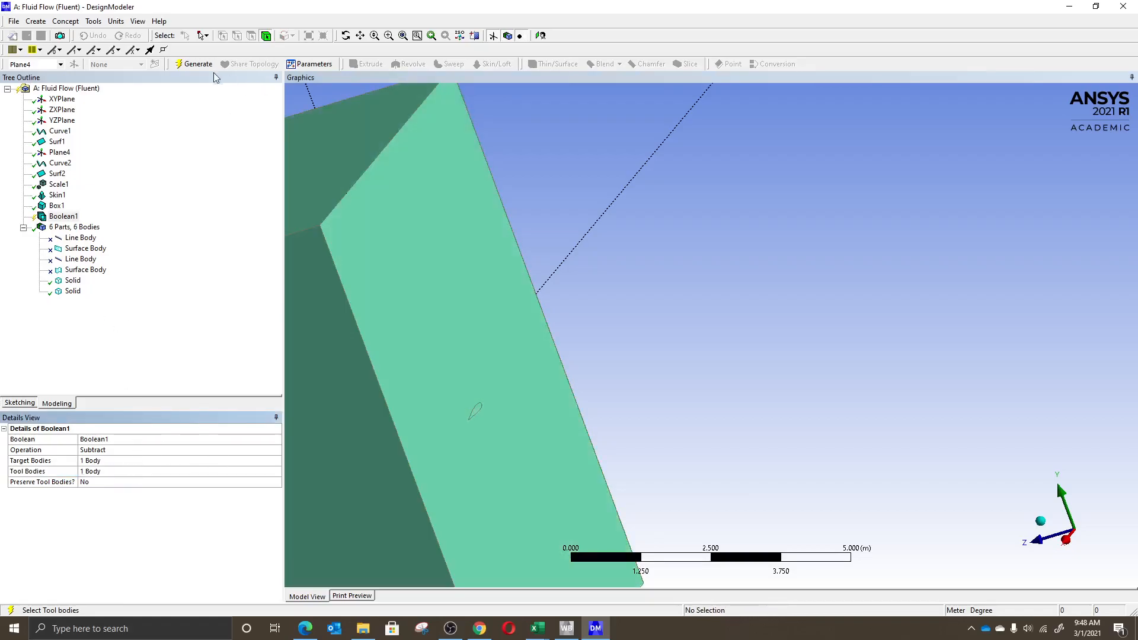
# - Generate the Boolean to subtract the wing from the box and inspect the resulting cavity
pyautogui.click(198, 64)
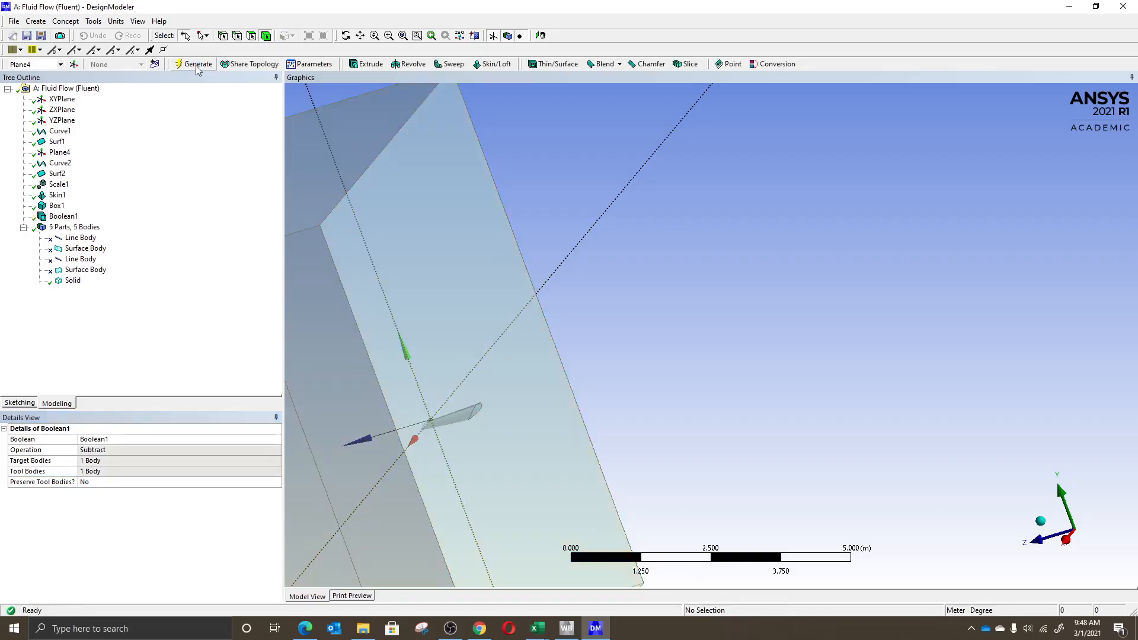
pyautogui.moveTo(699, 320); pyautogui.dragTo(703, 249, button='middle')
pyautogui.scroll(3, 703, 249)
pyautogui.moveTo(732, 196); pyautogui.dragTo(742, 158, button='middle')
pyautogui.scroll(-5, 758, 220)
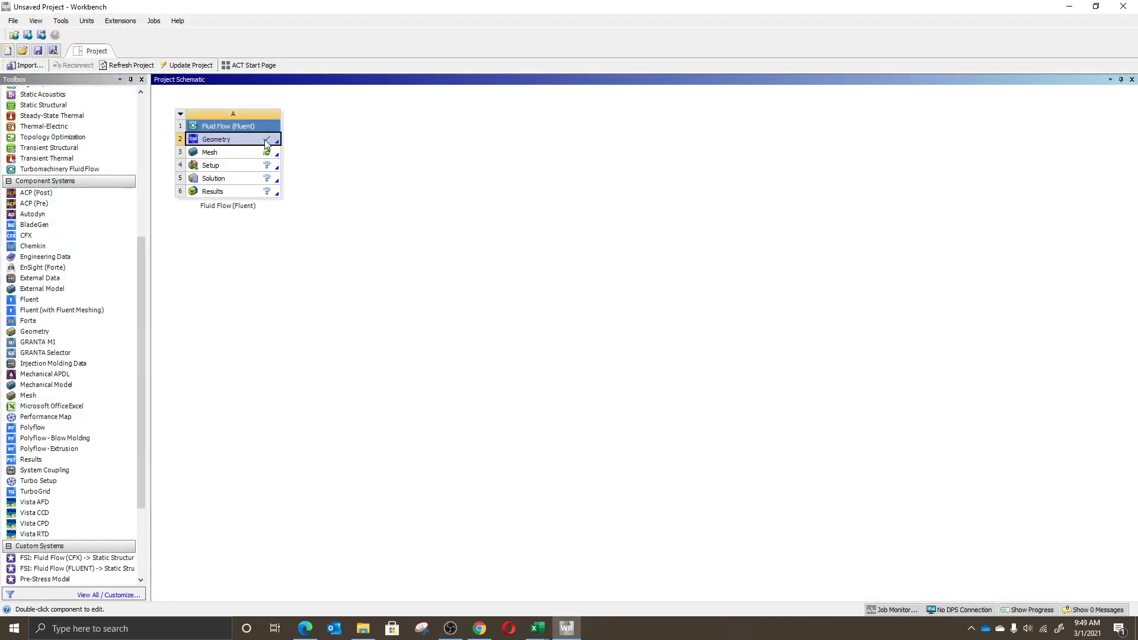
# - Switch to Workbench, open the mesh of the Fluid Flow (Fluent) system in Ansys Meshing, and inspect the imported domain around the wing cutout
pyautogui.rightClick(259, 143)
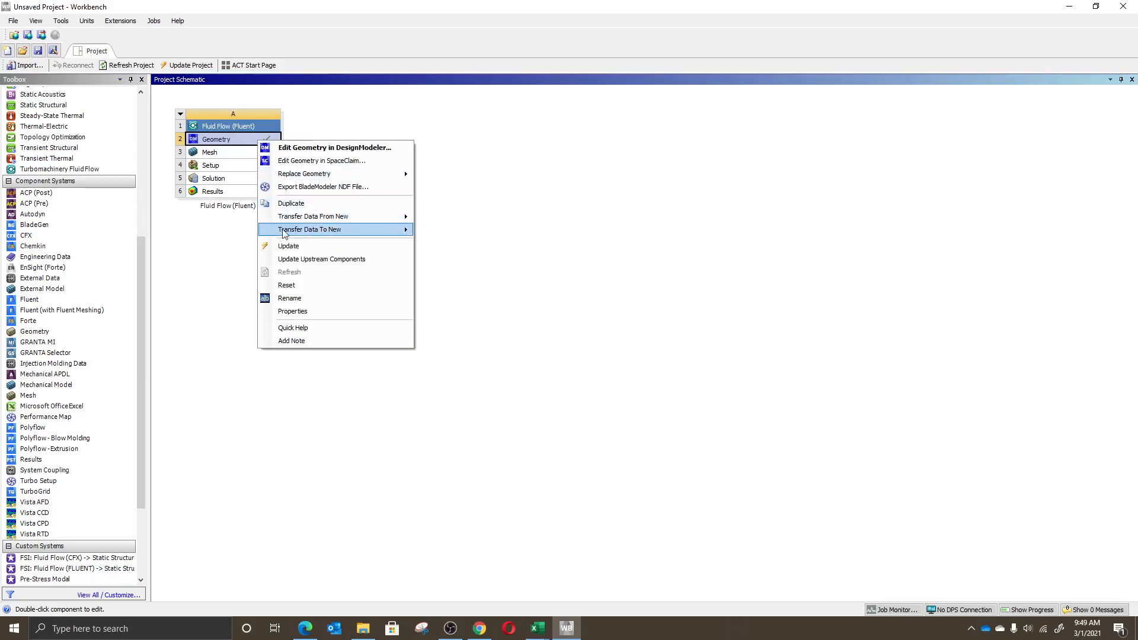
pyautogui.click(454, 173)
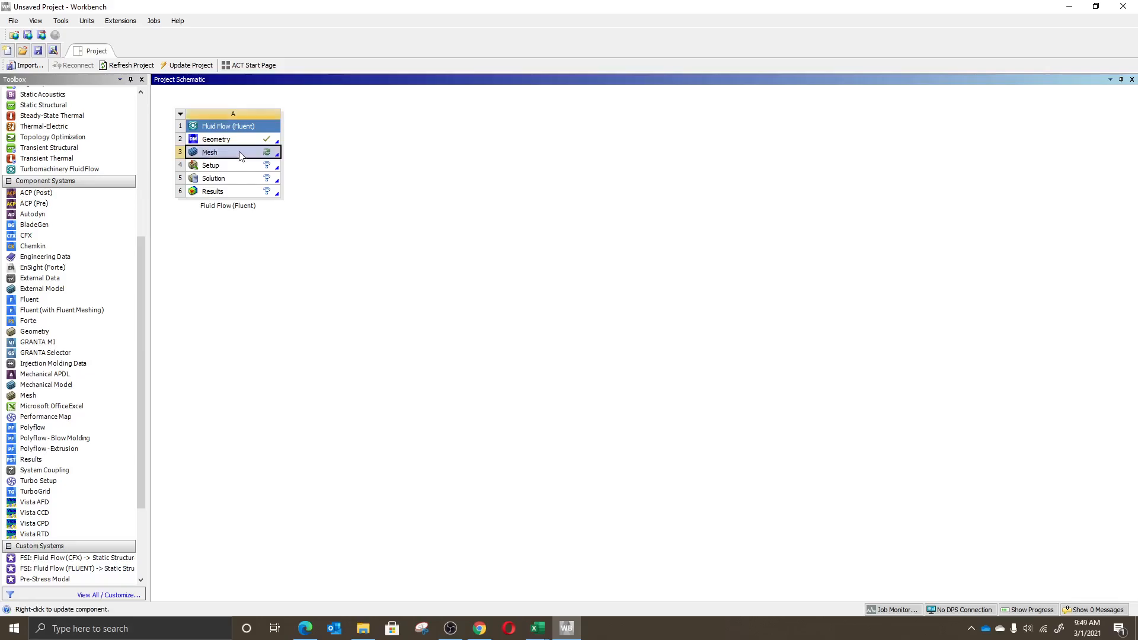
pyautogui.doubleClick(240, 153)
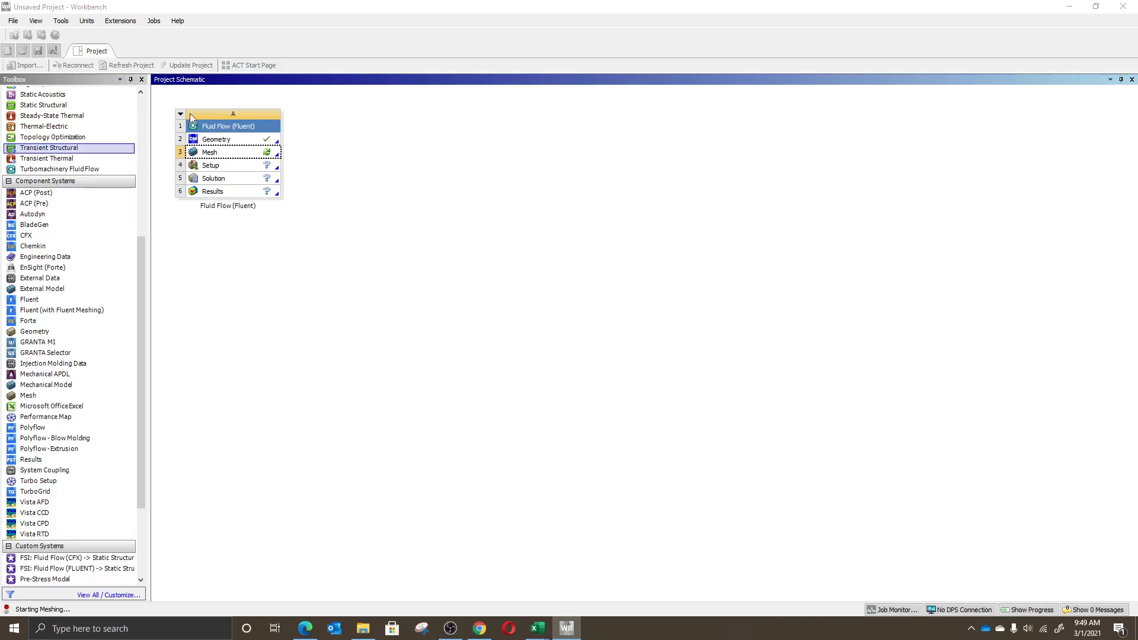
pyautogui.rightClick(252, 155)
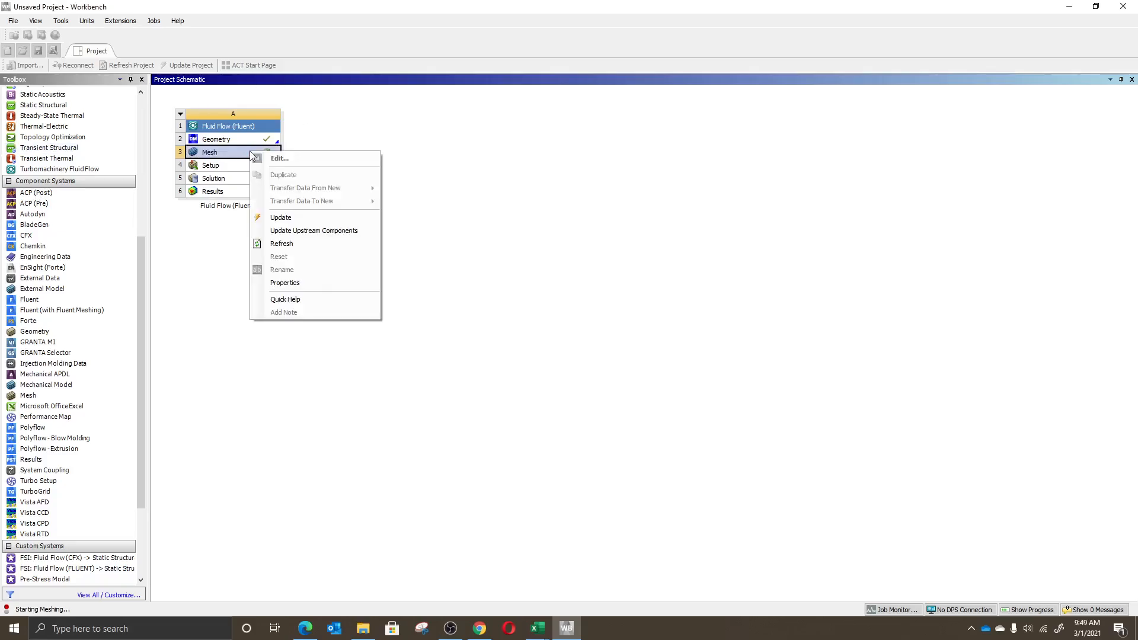
pyautogui.click(502, 148)
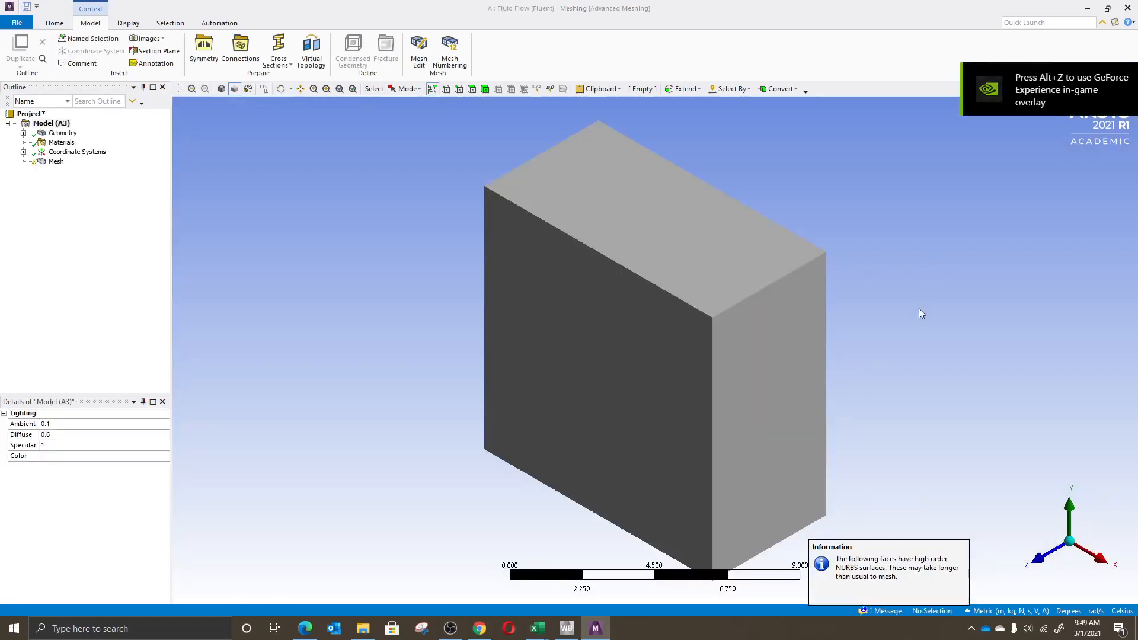
pyautogui.moveTo(875, 321); pyautogui.dragTo(521, 351, button='middle')
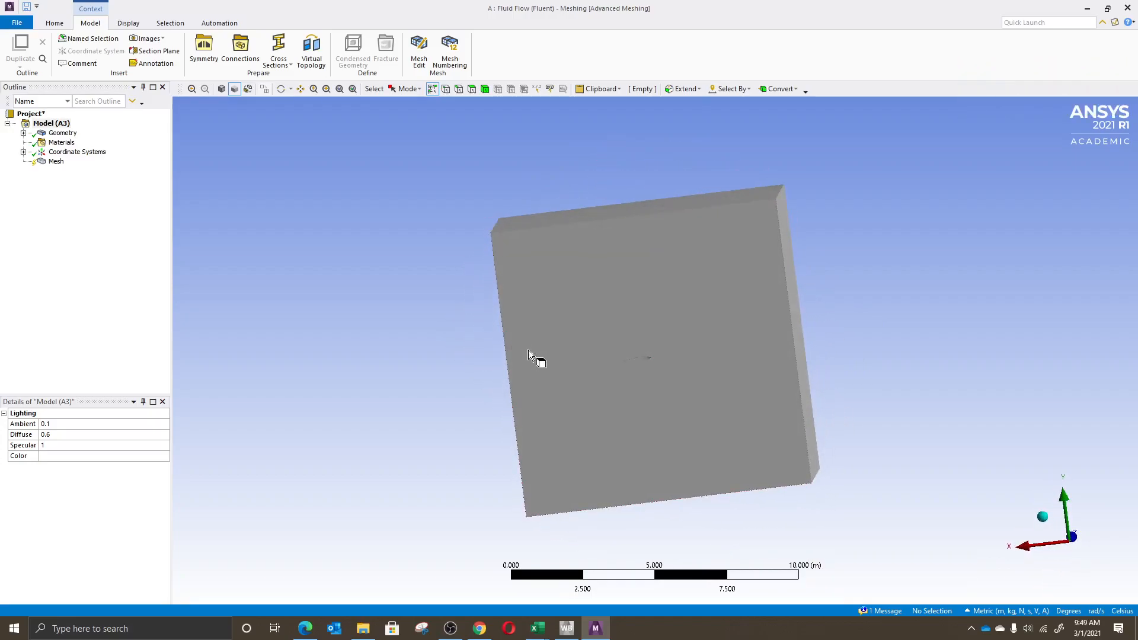
pyautogui.scroll(3, 617, 353)
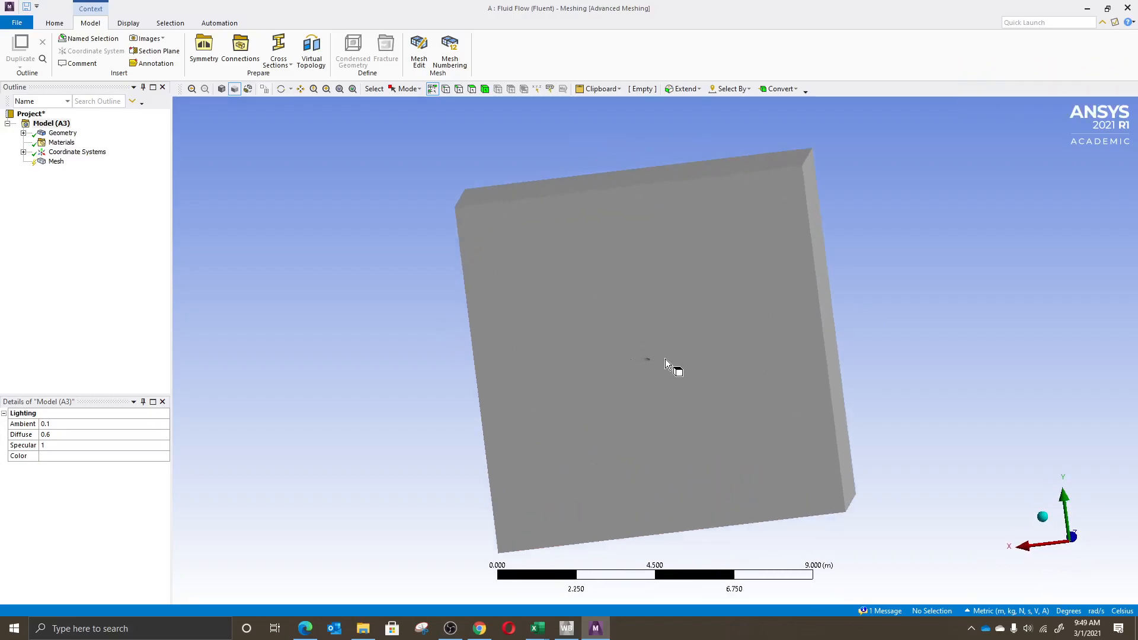
pyautogui.moveTo(731, 337); pyautogui.dragTo(938, 294, button='middle')
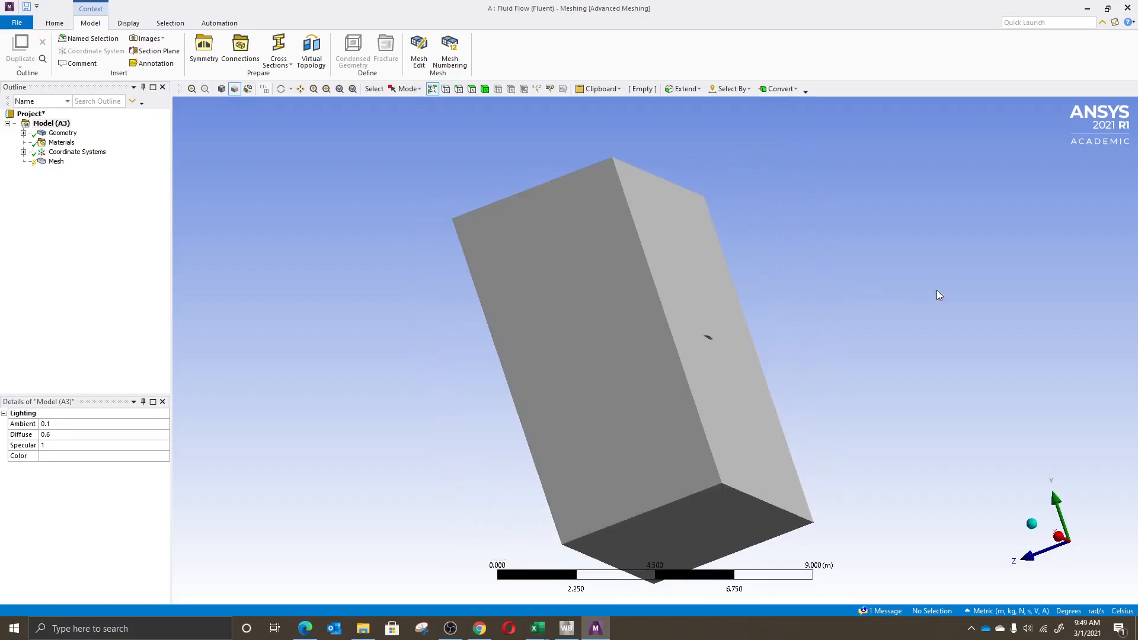
pyautogui.scroll(5, 795, 344)
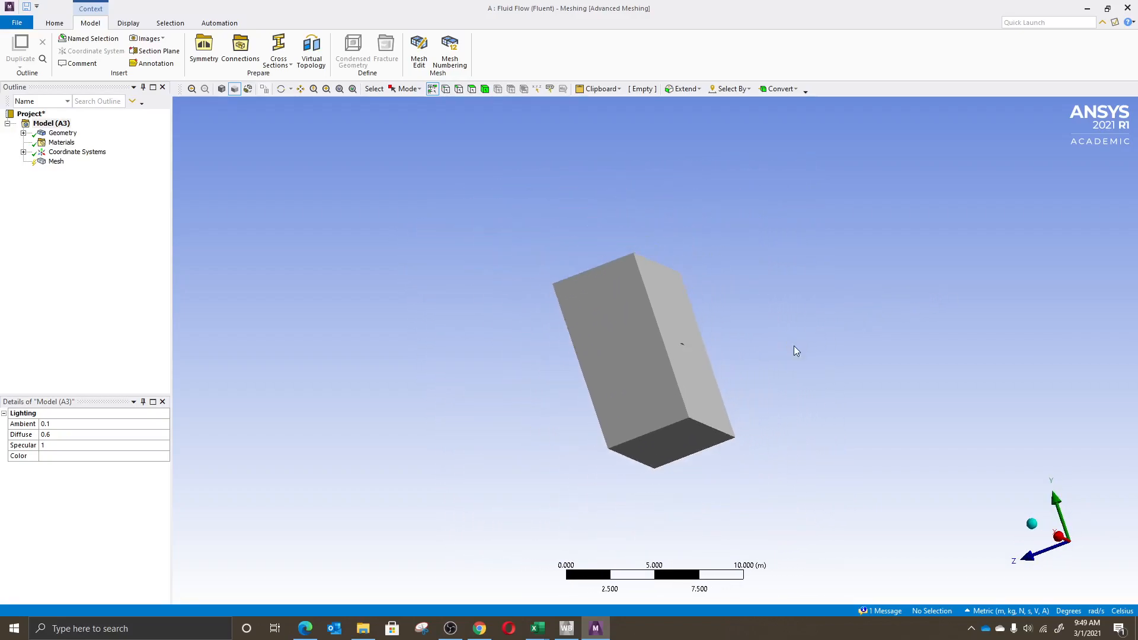
# - Examine the box-shaped body and the model's Geometry, Materials and Coordinate Systems entries, including the Global Coordinate System
pyautogui.scroll(-5, 794, 351)
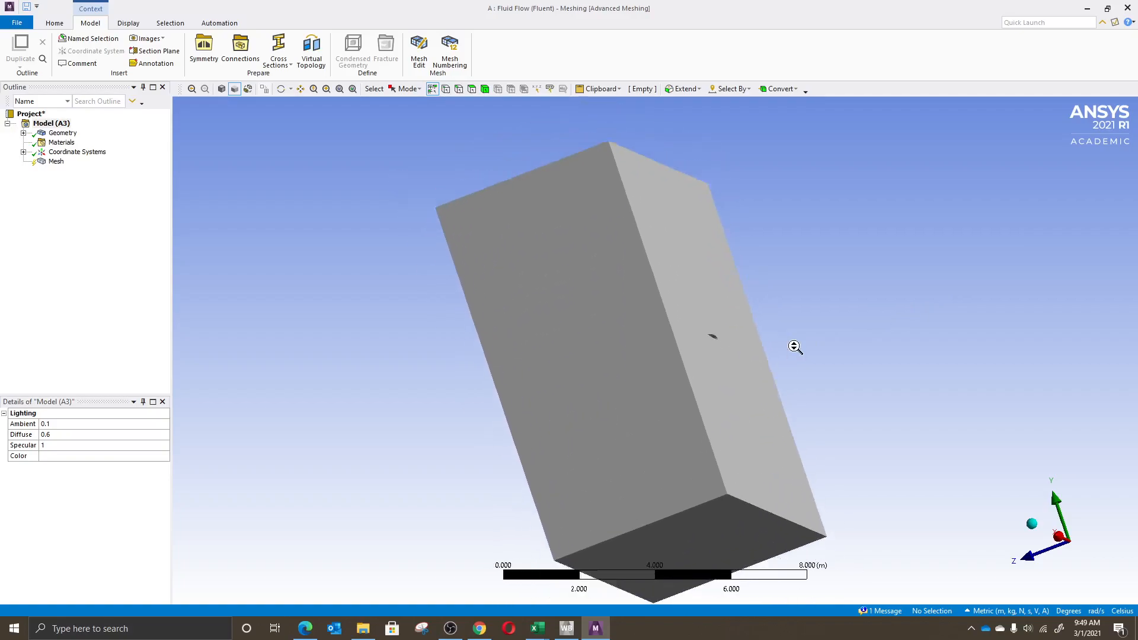
pyautogui.hscroll(-3, 794, 346)
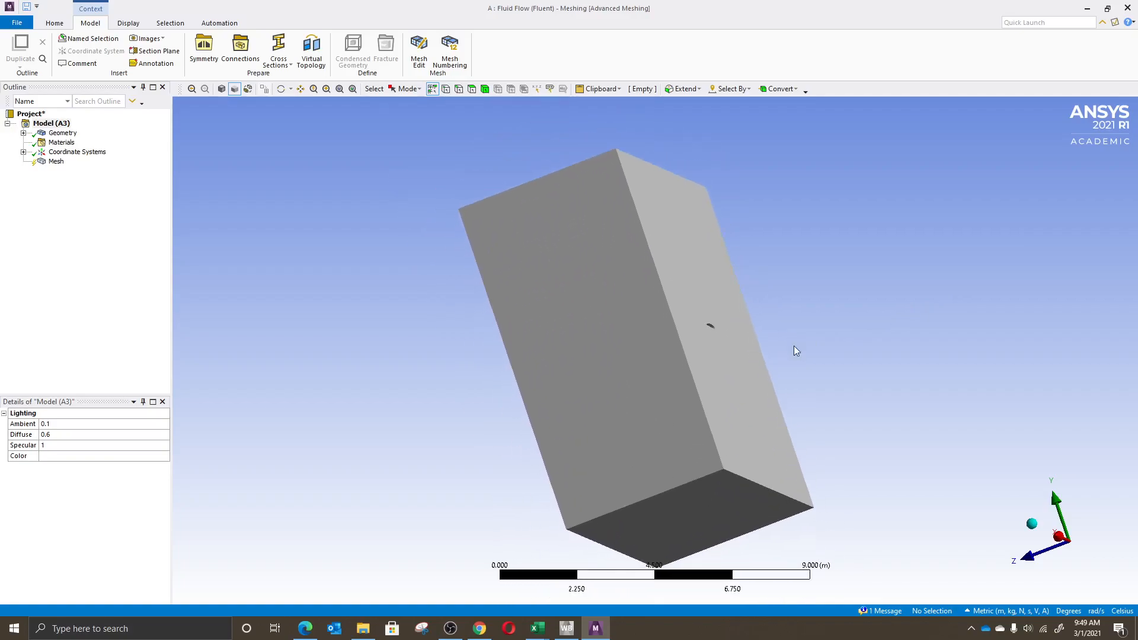
pyautogui.hscroll(4, 794, 346)
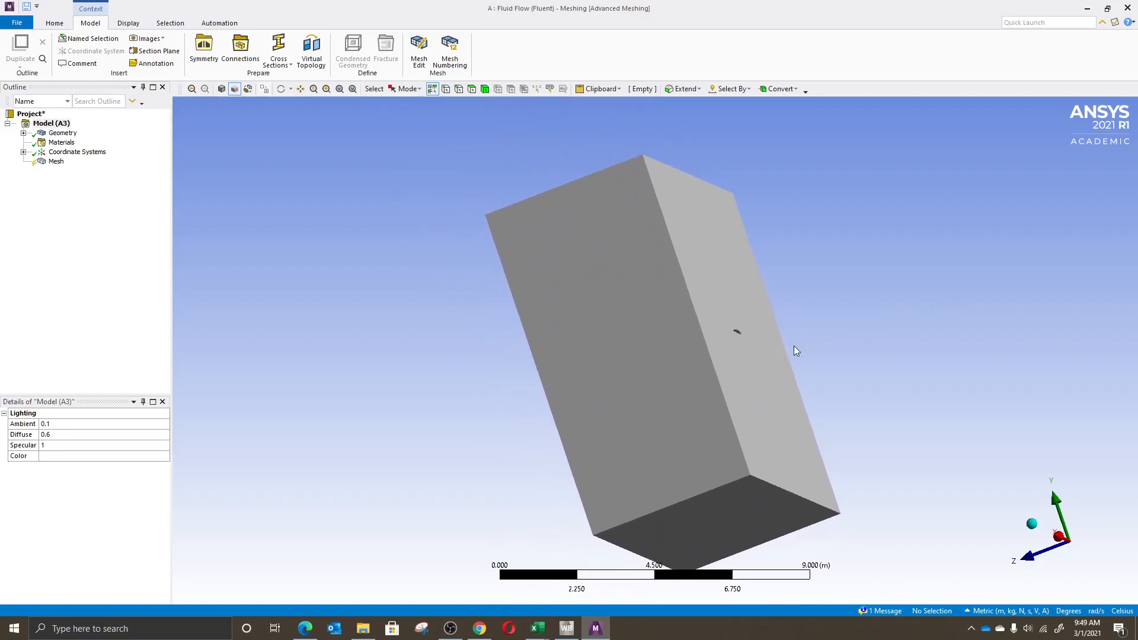
pyautogui.scroll(-3, 794, 347)
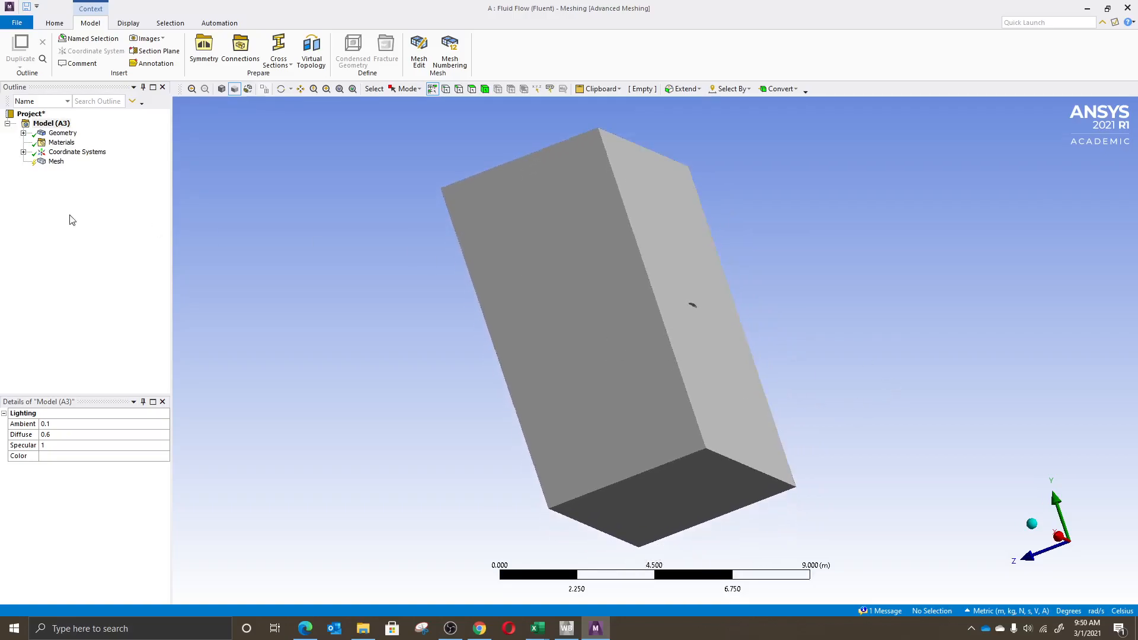
pyautogui.click(54, 162)
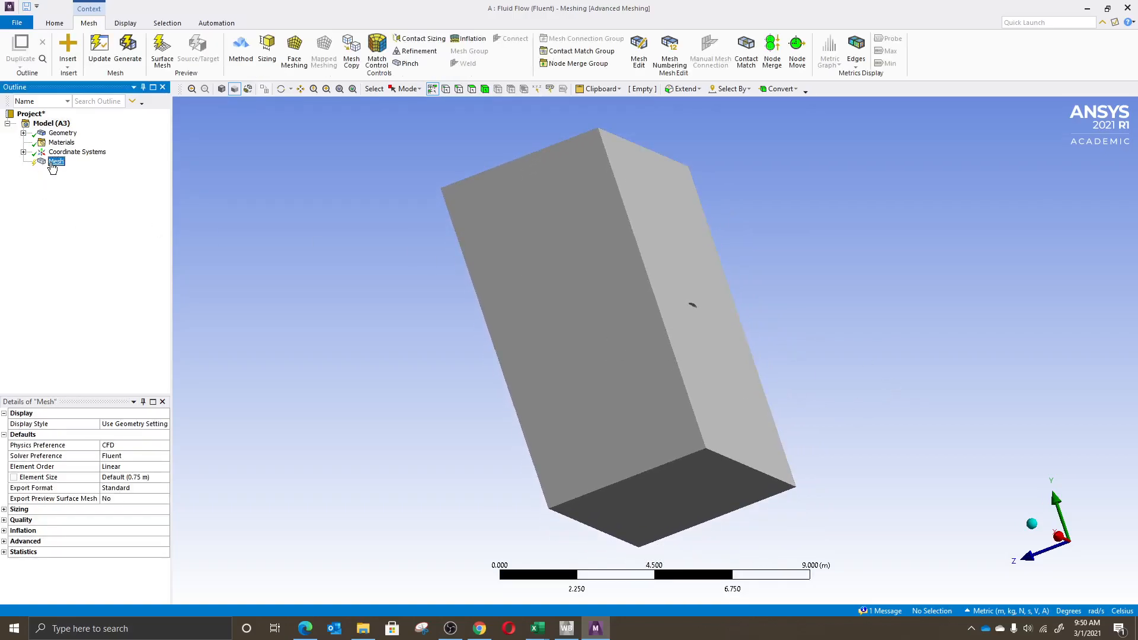
pyautogui.click(24, 132)
pyautogui.click(62, 144)
pyautogui.click(61, 153)
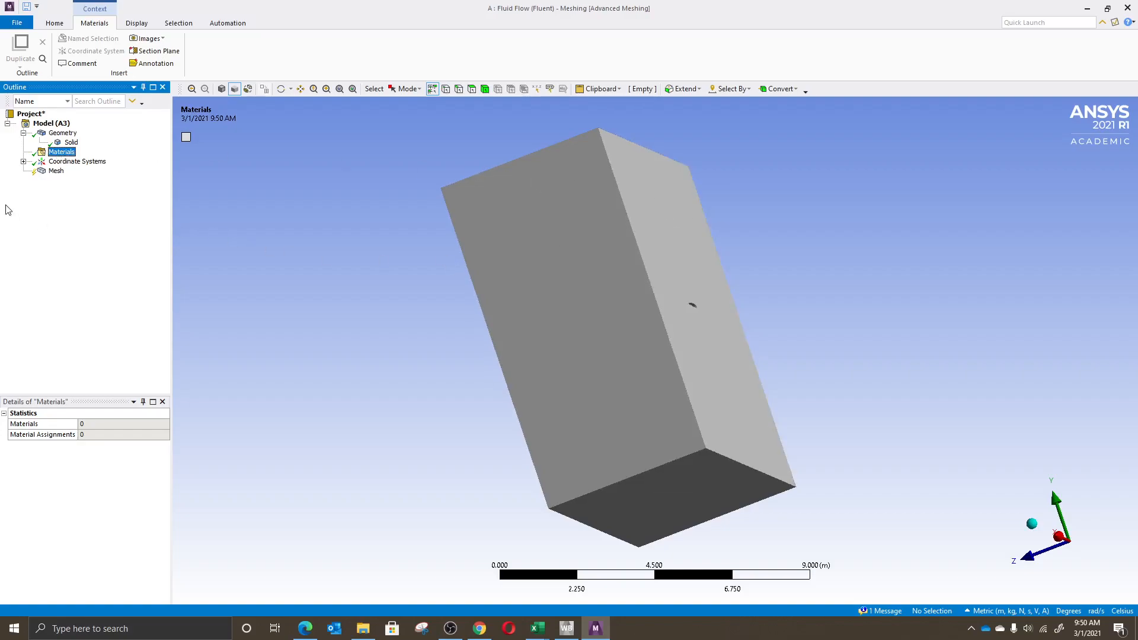
pyautogui.click(23, 162)
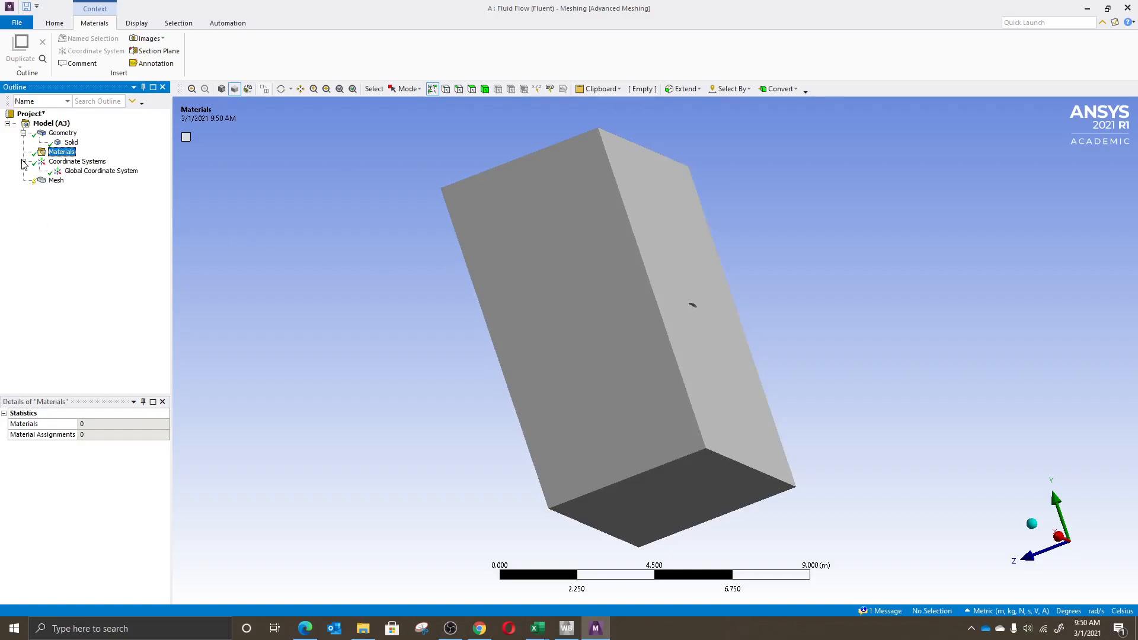
pyautogui.click(99, 171)
pyautogui.press('Up')
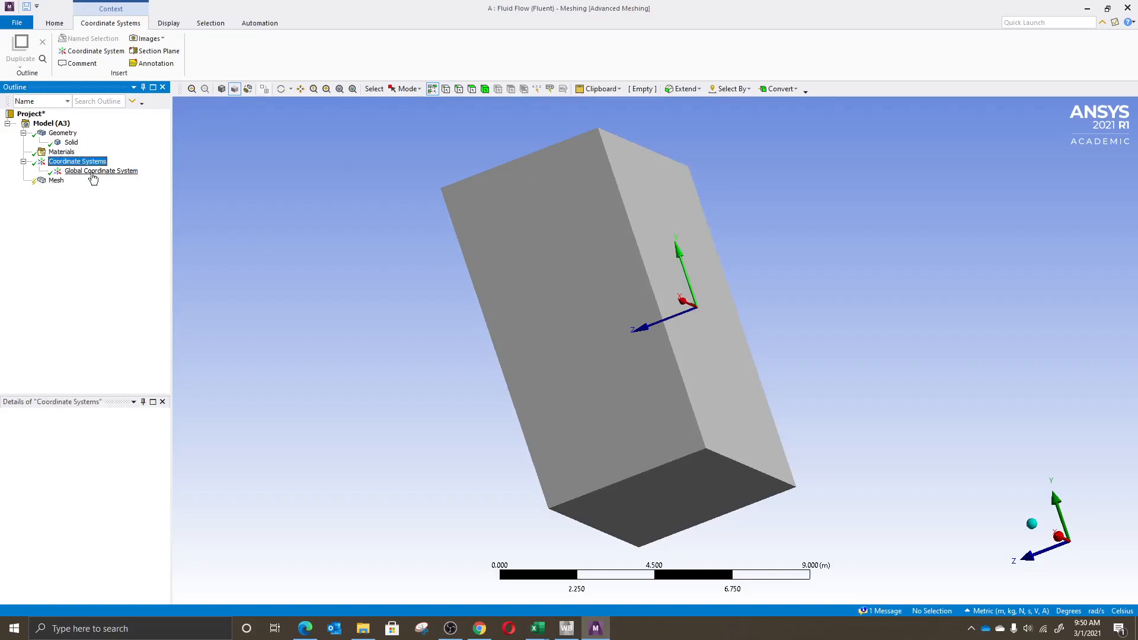
# - Insert a mesh method scoped to the solid body and keep its method set to Automatic
pyautogui.click(56, 180)
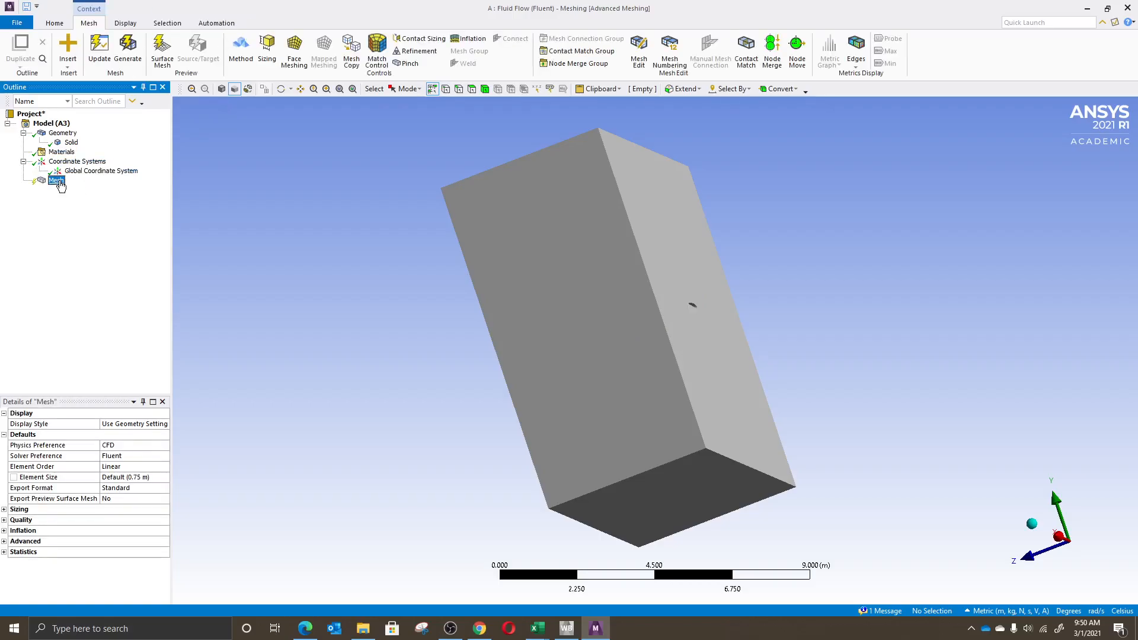
pyautogui.rightClick(60, 185)
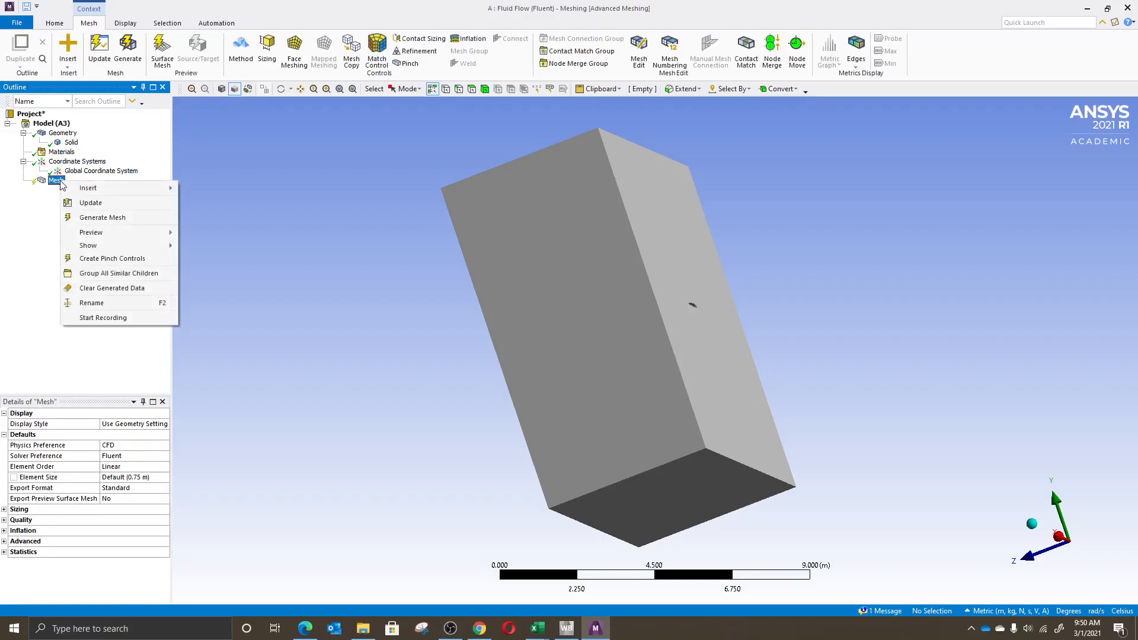
pyautogui.moveTo(83, 188)
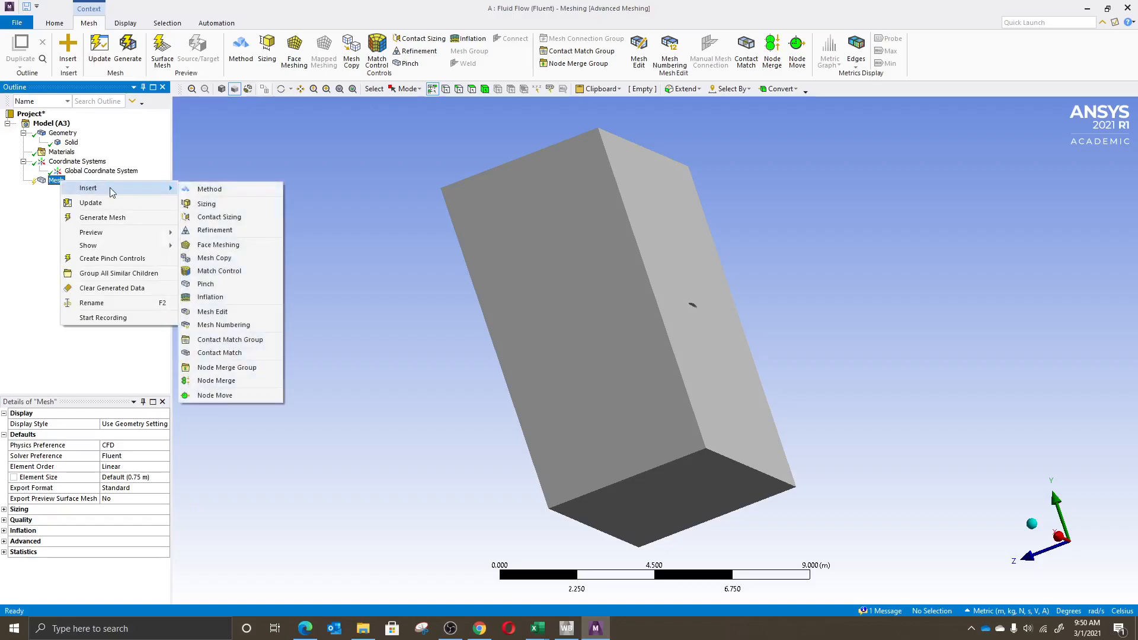
pyautogui.click(209, 190)
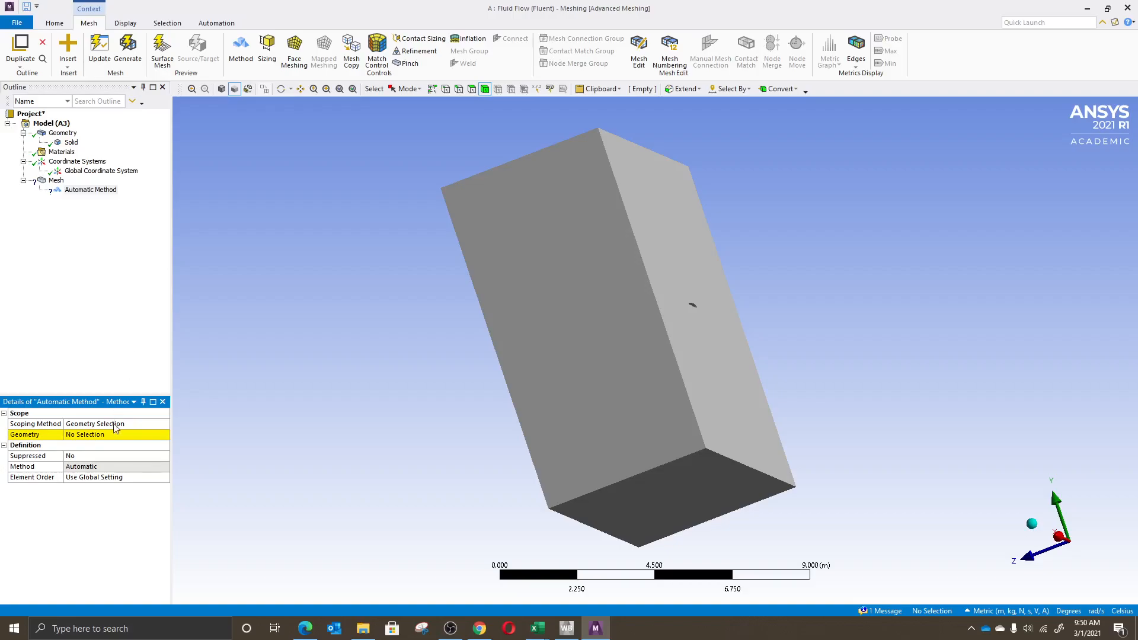
pyautogui.click(136, 436)
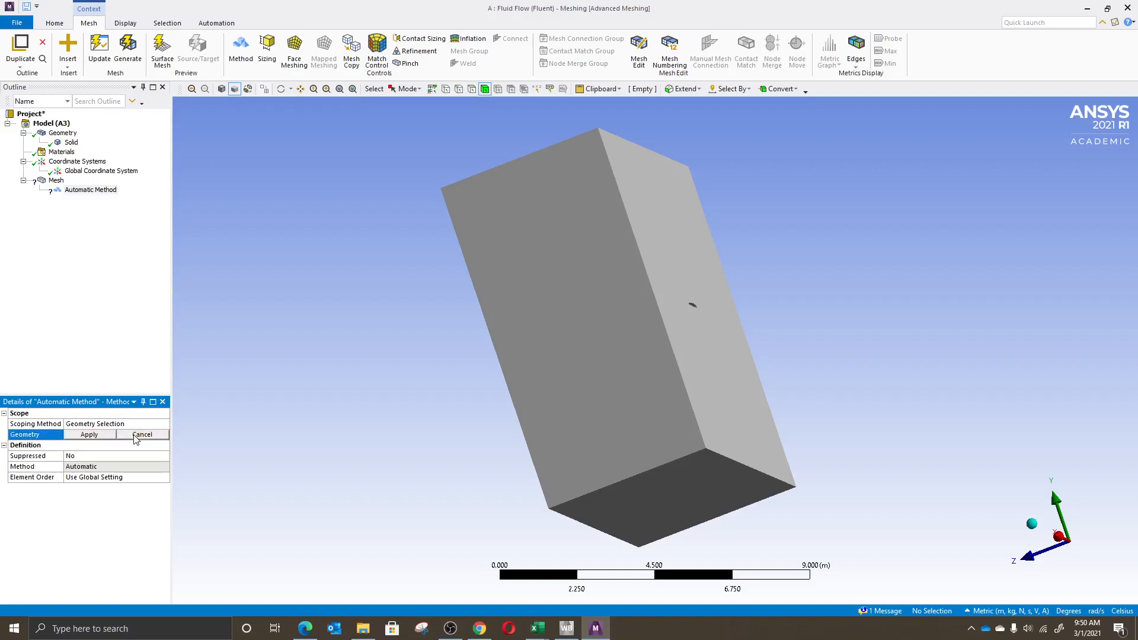
pyautogui.click(628, 294)
pyautogui.click(89, 435)
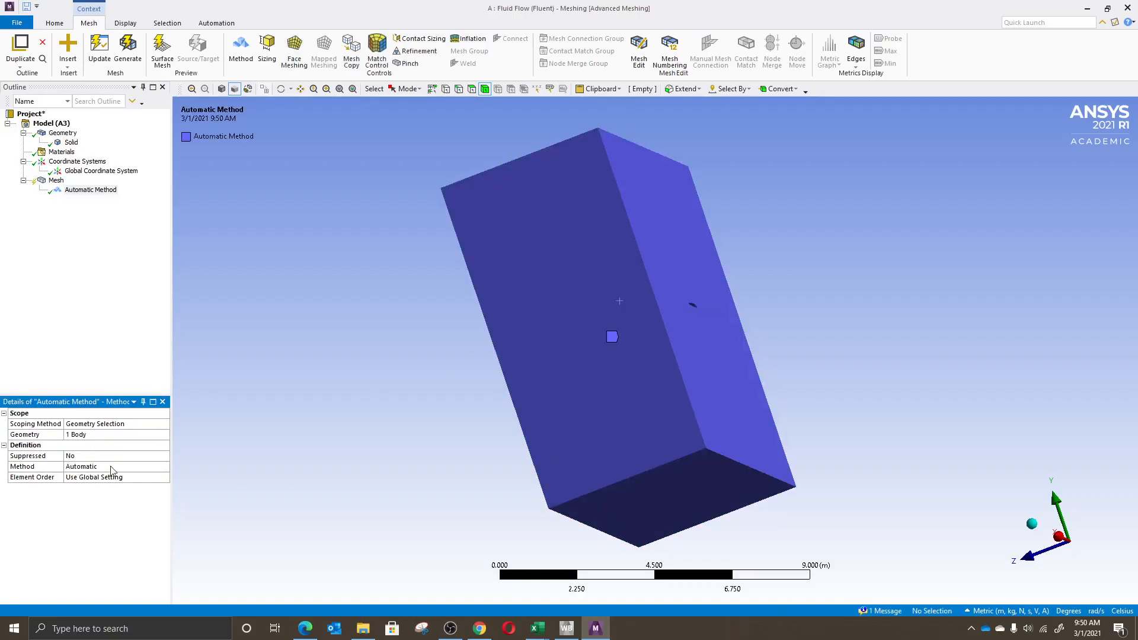
pyautogui.click(118, 466)
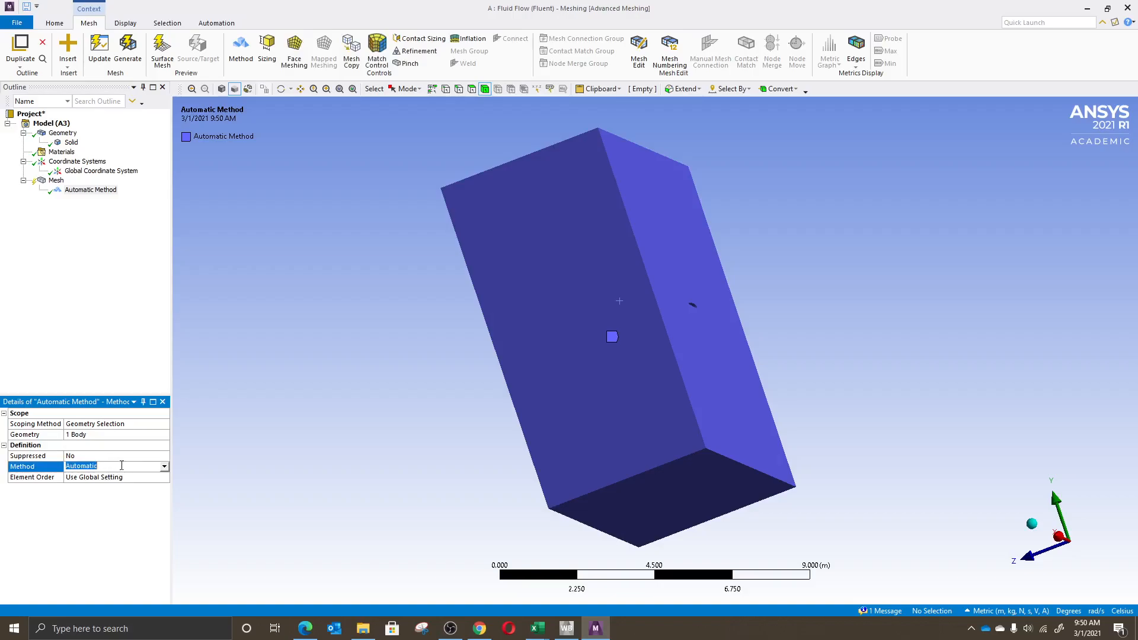
pyautogui.click(165, 467)
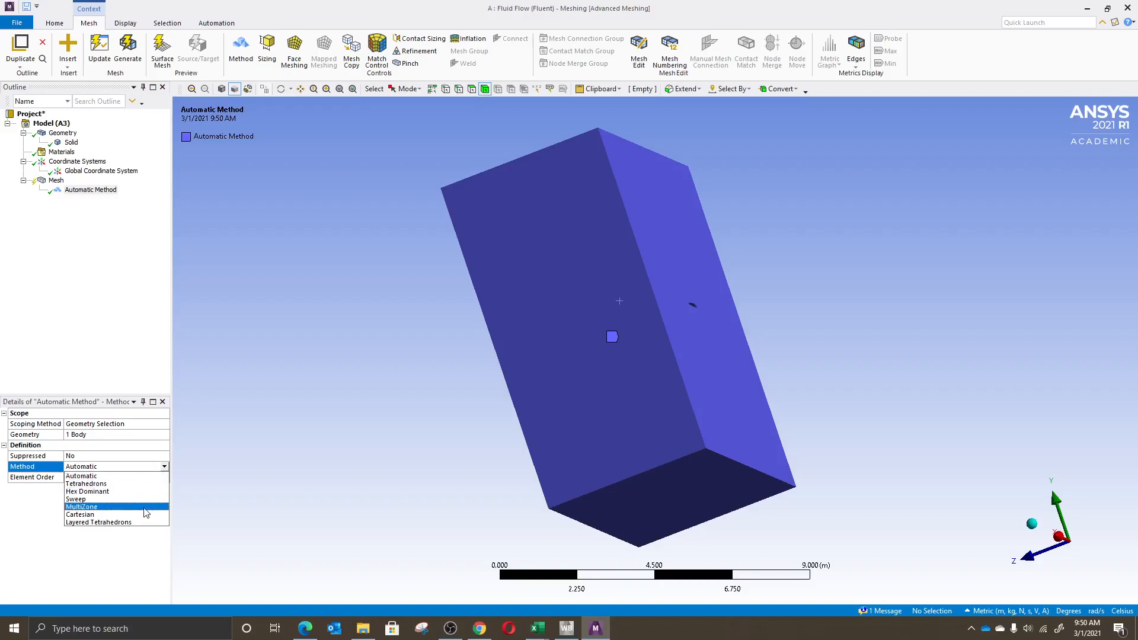
pyautogui.click(128, 478)
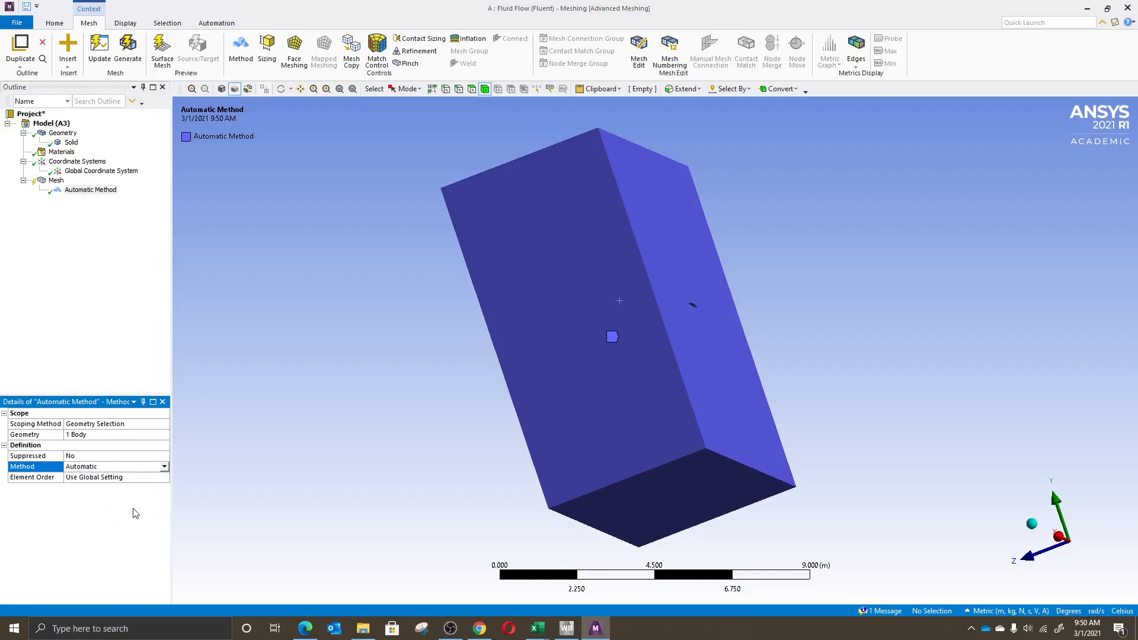
# - Insert a mesh sizing control scoped to the solid body, keeping its type as Element Size
pyautogui.click(56, 181)
pyautogui.rightClick(56, 180)
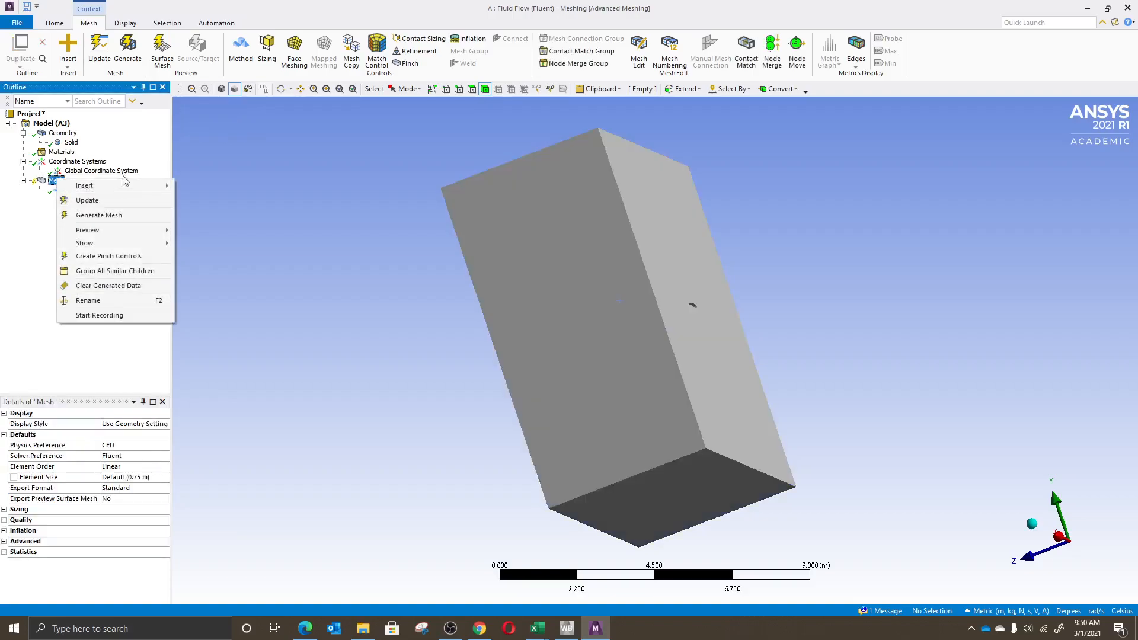
pyautogui.moveTo(131, 186)
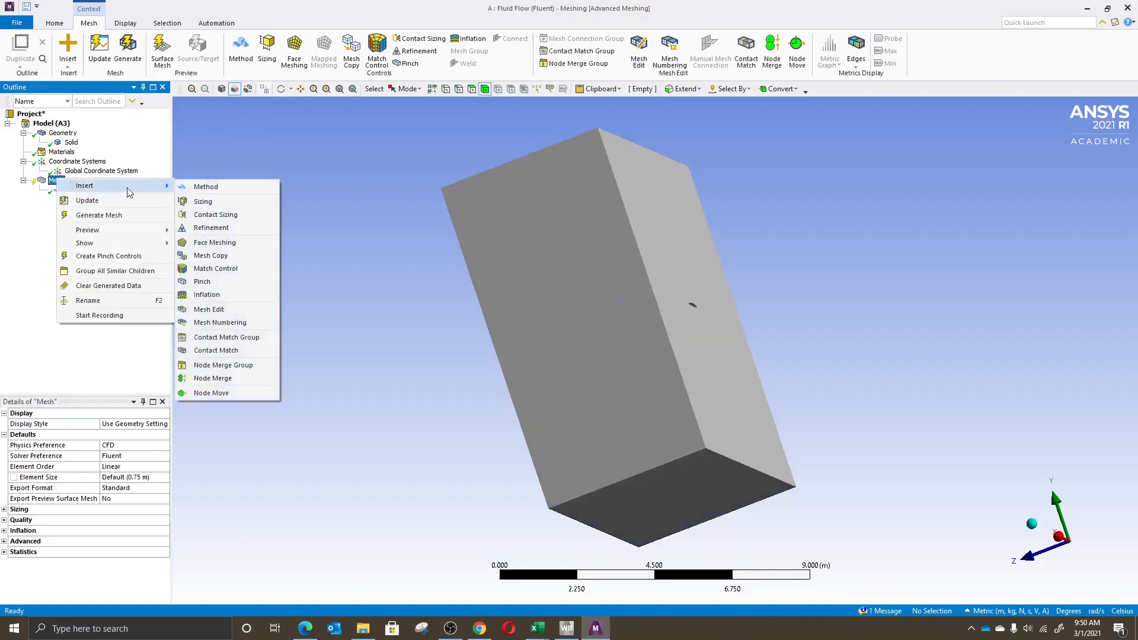
pyautogui.click(235, 202)
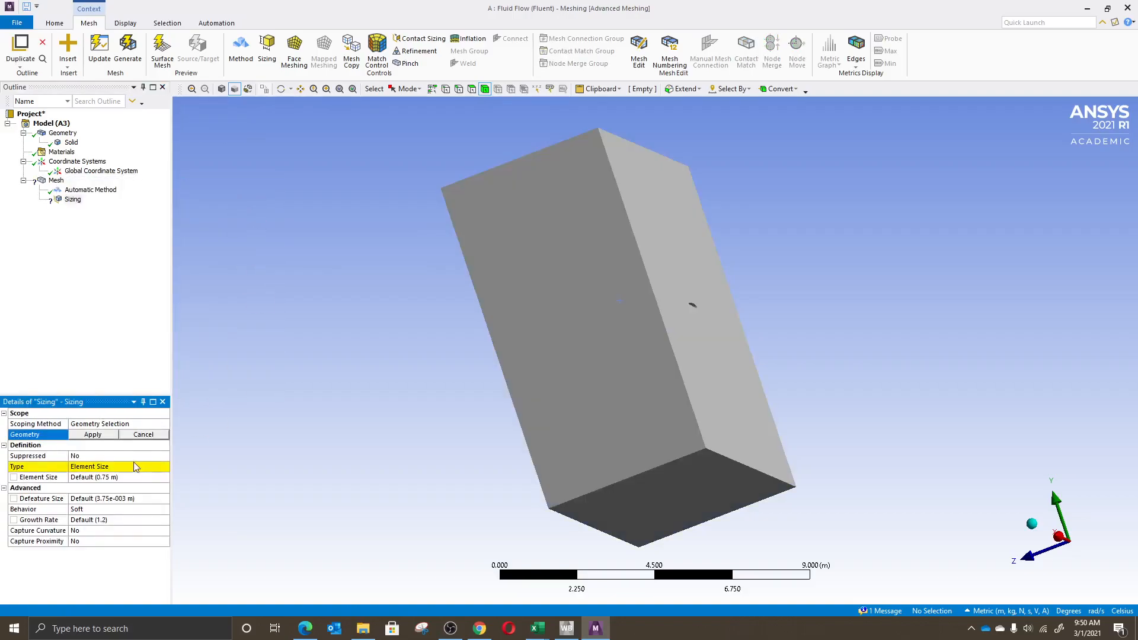
pyautogui.click(570, 324)
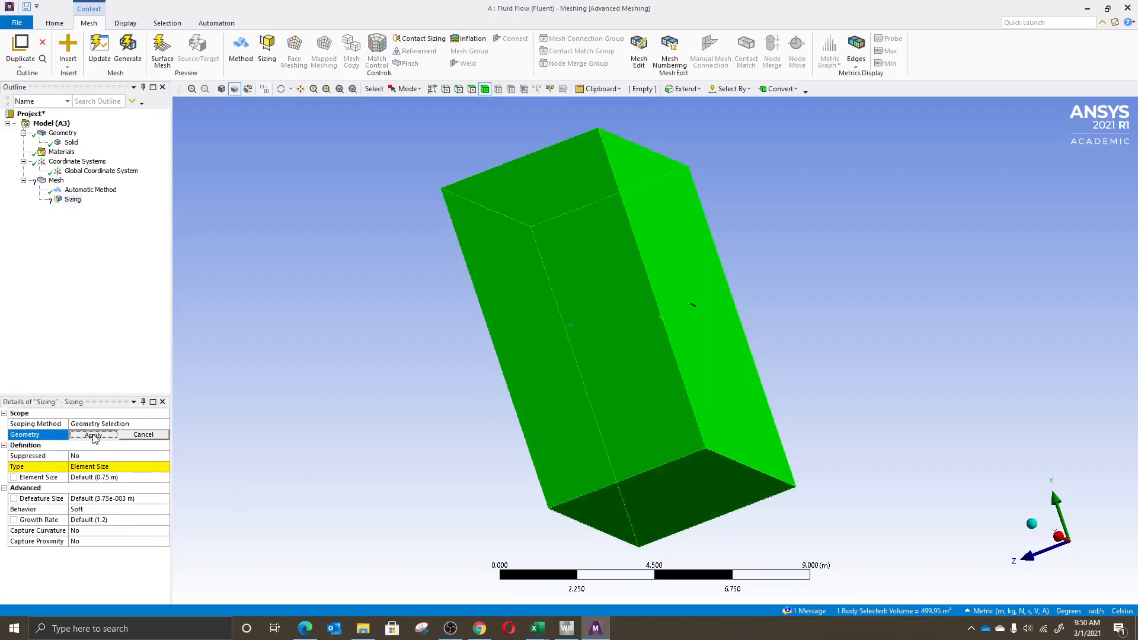
pyautogui.click(93, 436)
pyautogui.click(107, 467)
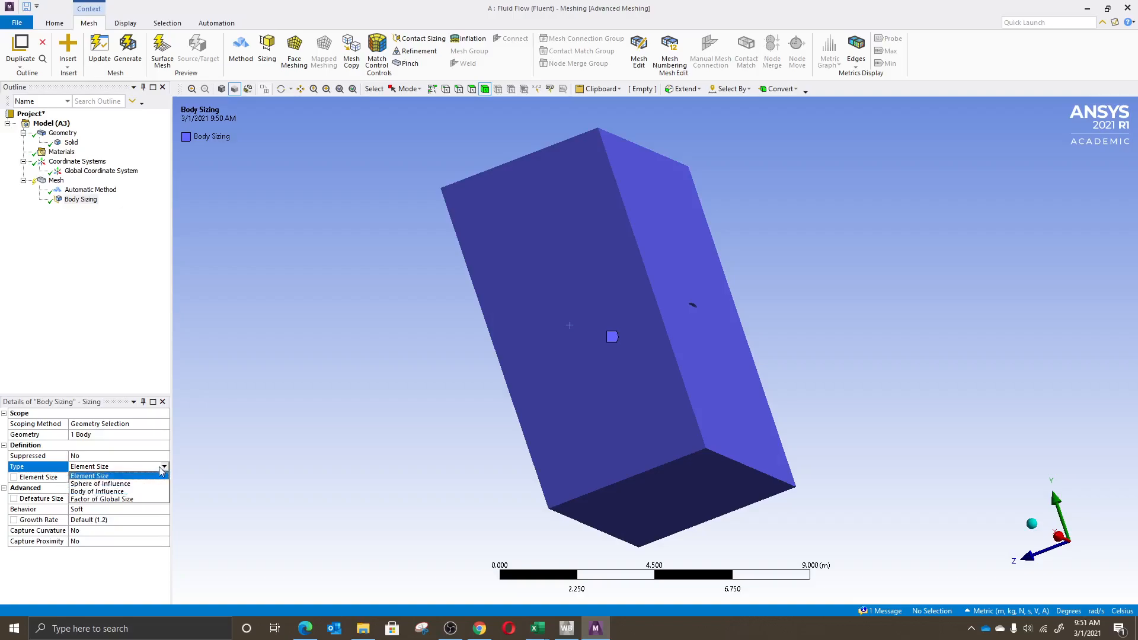
pyautogui.click(147, 329)
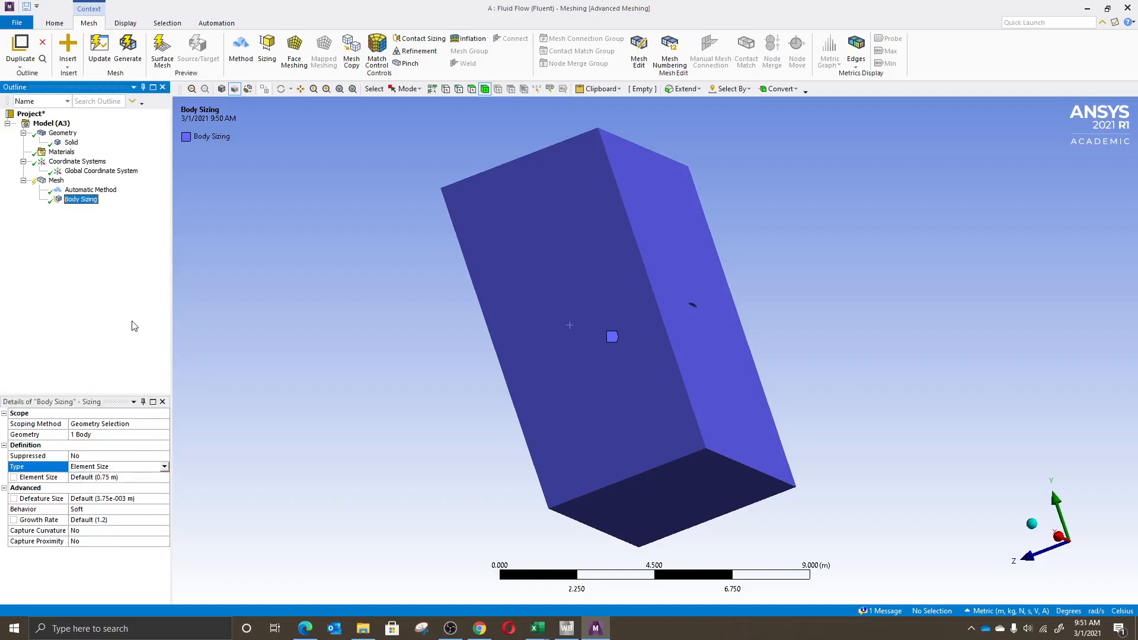
# - Set the body sizing's element size to 0.25 m
pyautogui.click(109, 477)
pyautogui.click(117, 350)
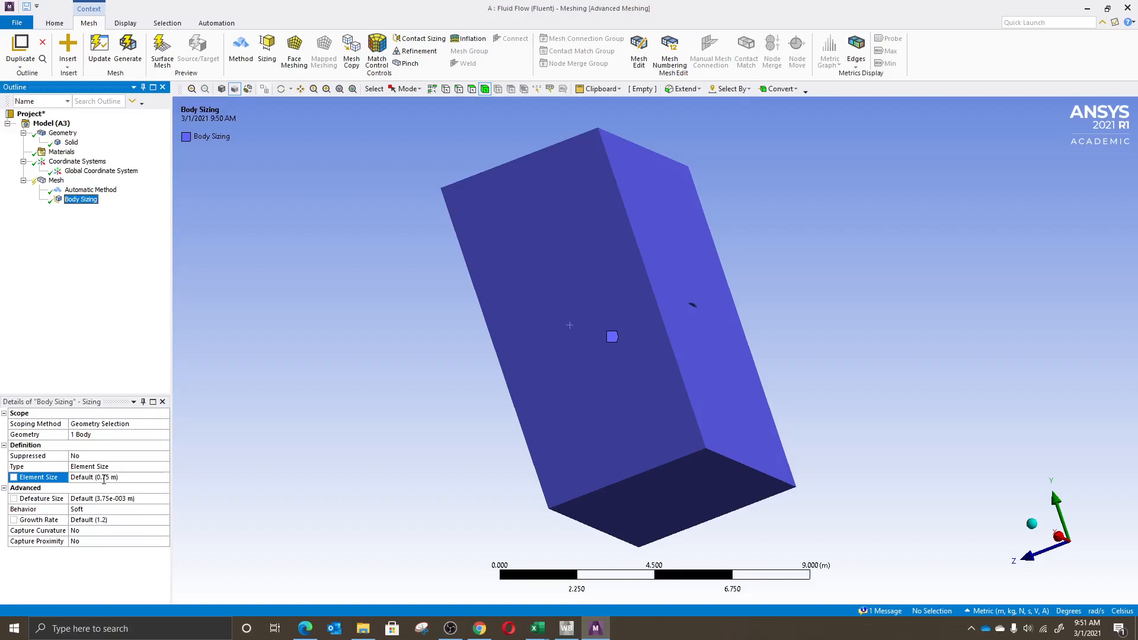
pyautogui.click(104, 477)
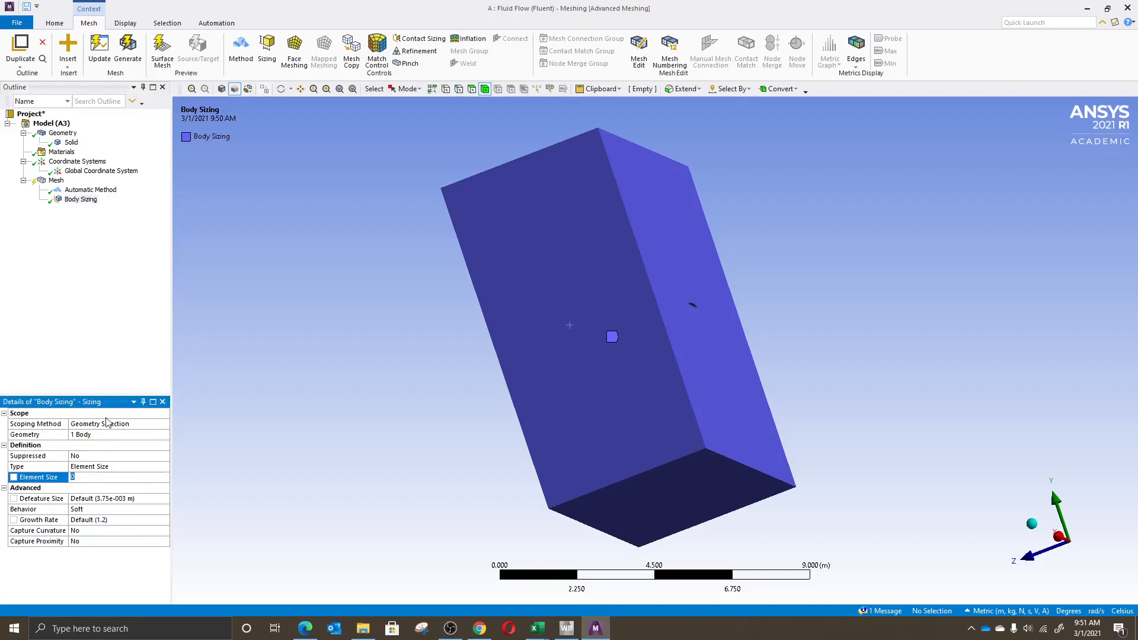
pyautogui.click(111, 345)
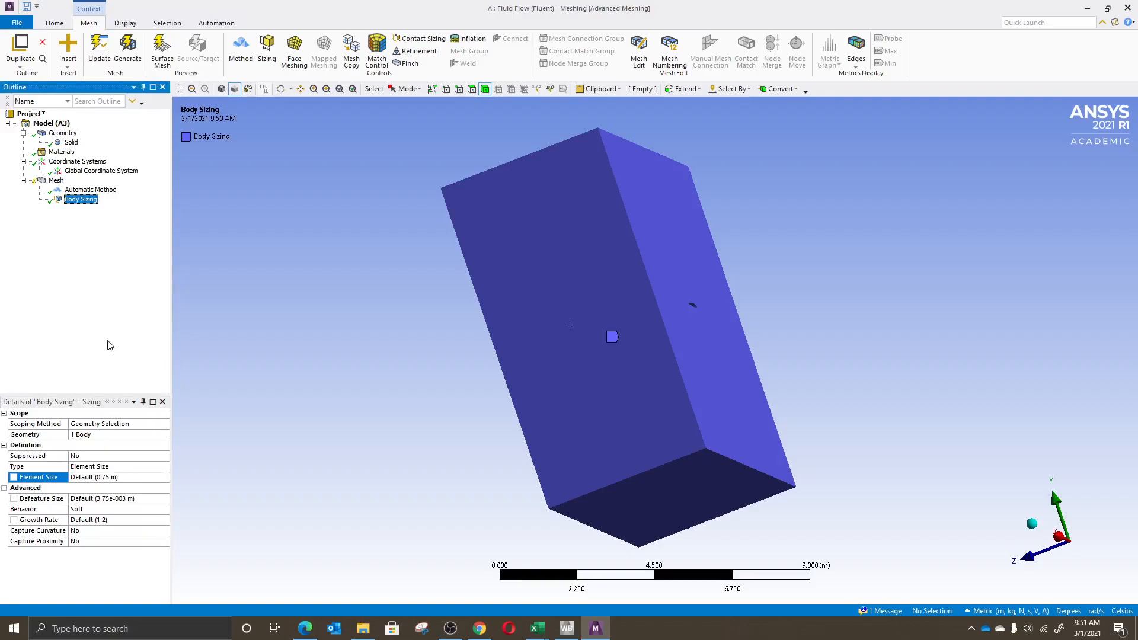
pyautogui.click(106, 478)
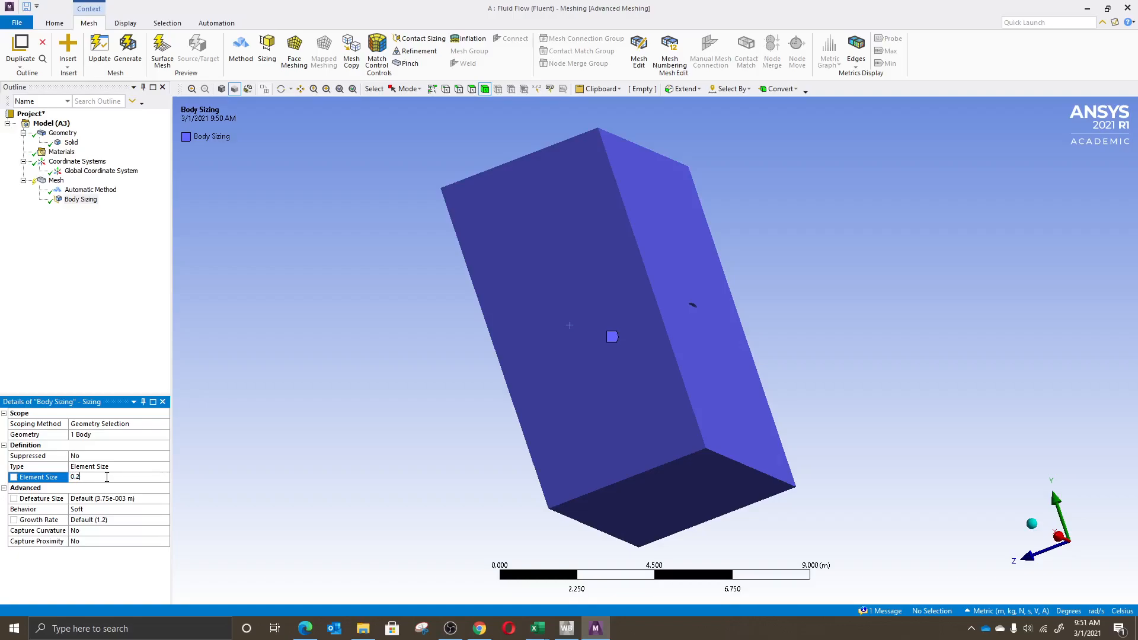
pyautogui.click(99, 356)
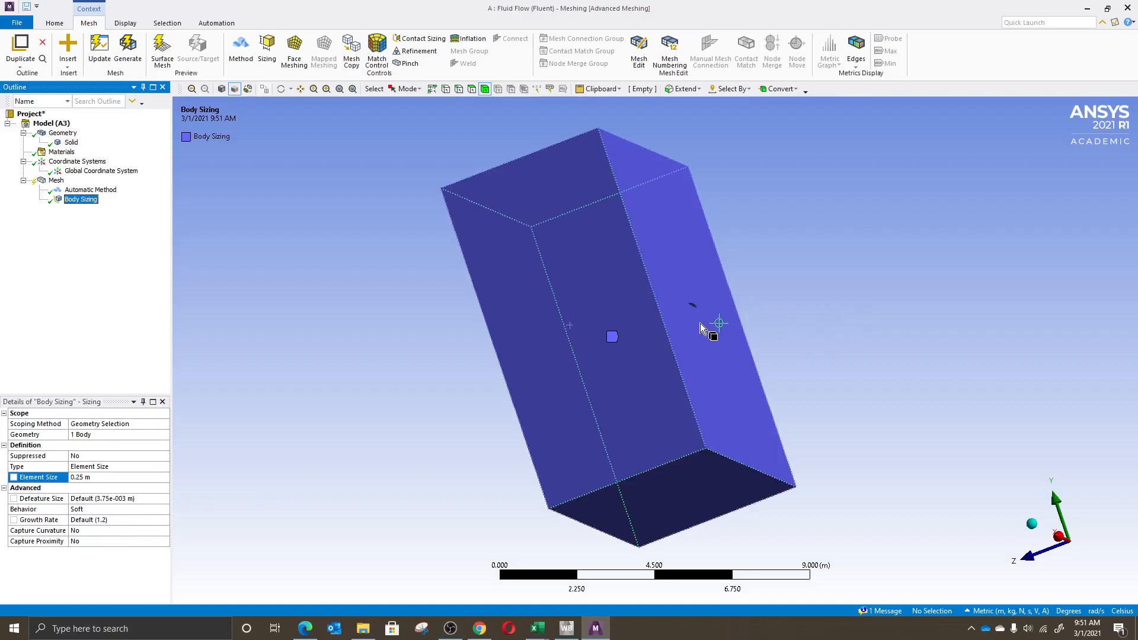
# - Inspect the small airfoil cutout in the box, and generate the mesh with the current method and body sizing
pyautogui.scroll(3, 705, 328)
pyautogui.moveTo(893, 300); pyautogui.dragTo(834, 340, button='middle')
pyautogui.scroll(5, 703, 348)
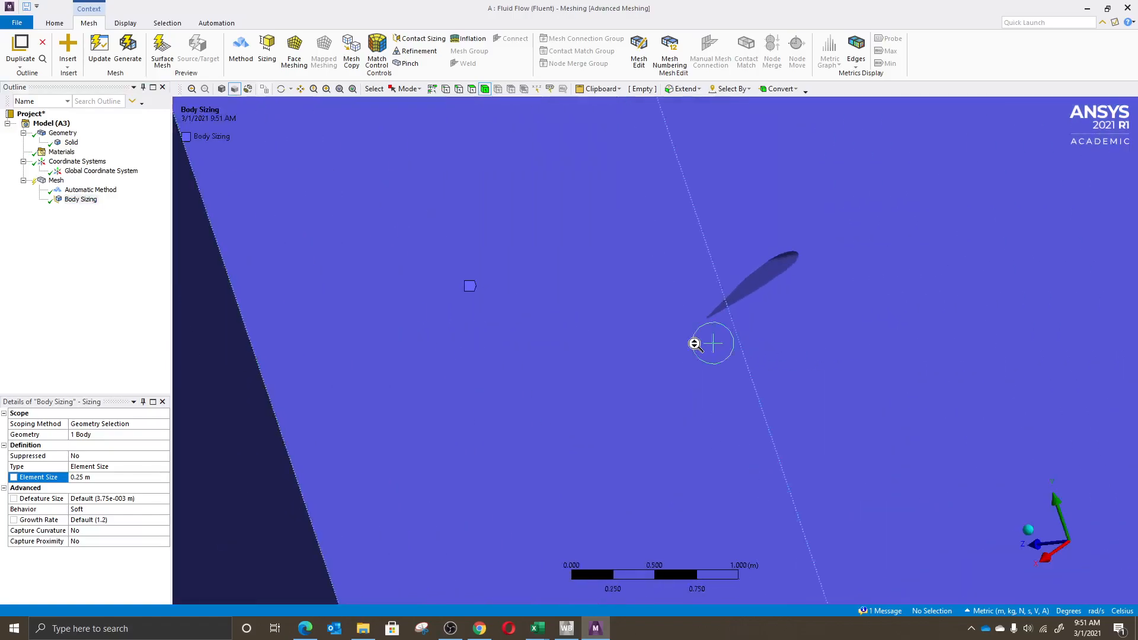
pyautogui.scroll(1, 695, 345)
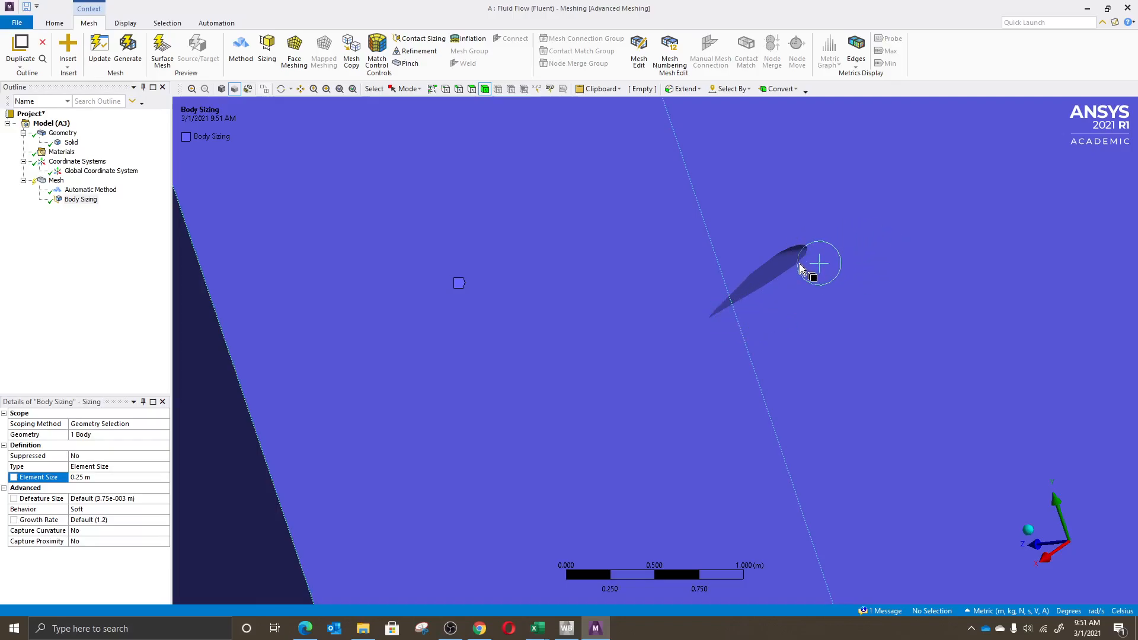
pyautogui.scroll(-6, 801, 267)
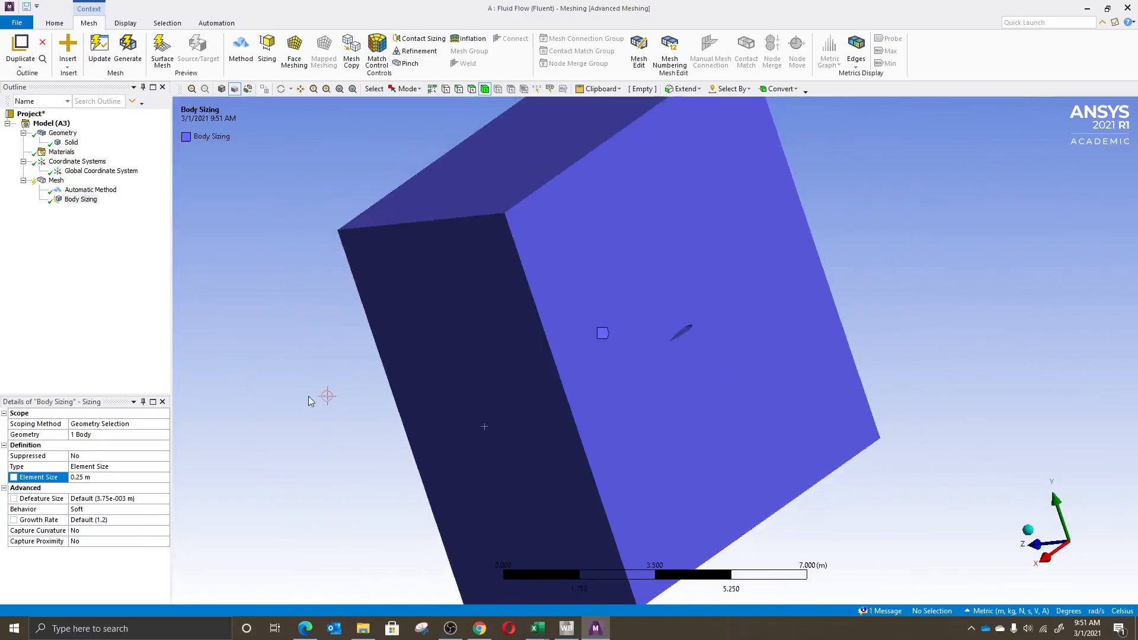
pyautogui.scroll(-1, 243, 401)
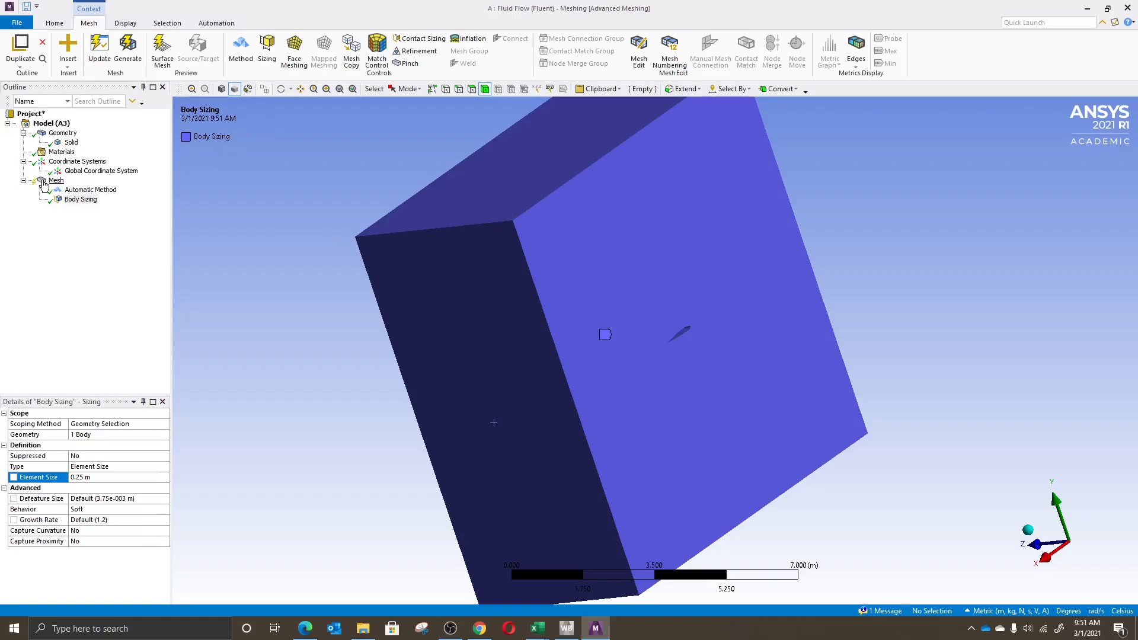
pyautogui.click(43, 181)
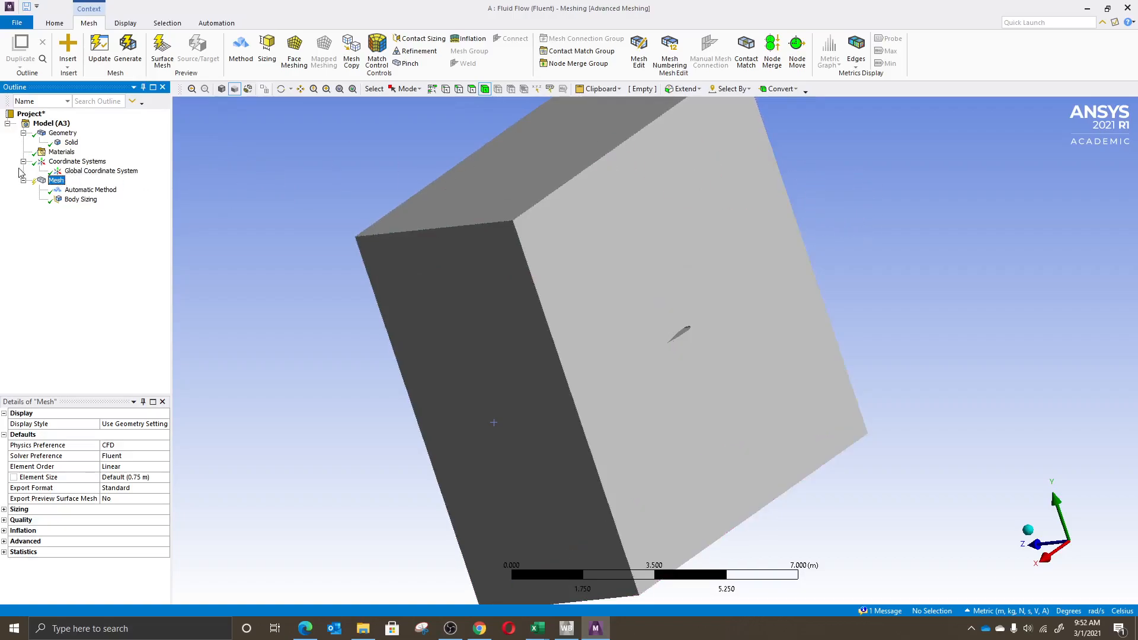
pyautogui.click(127, 51)
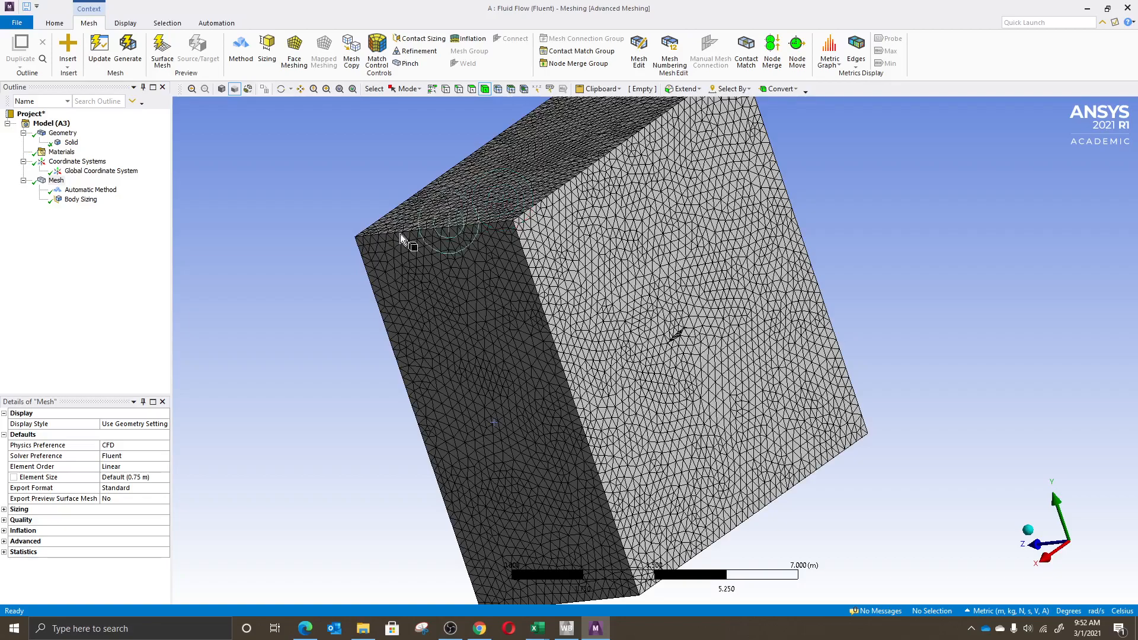
pyautogui.click(76, 173)
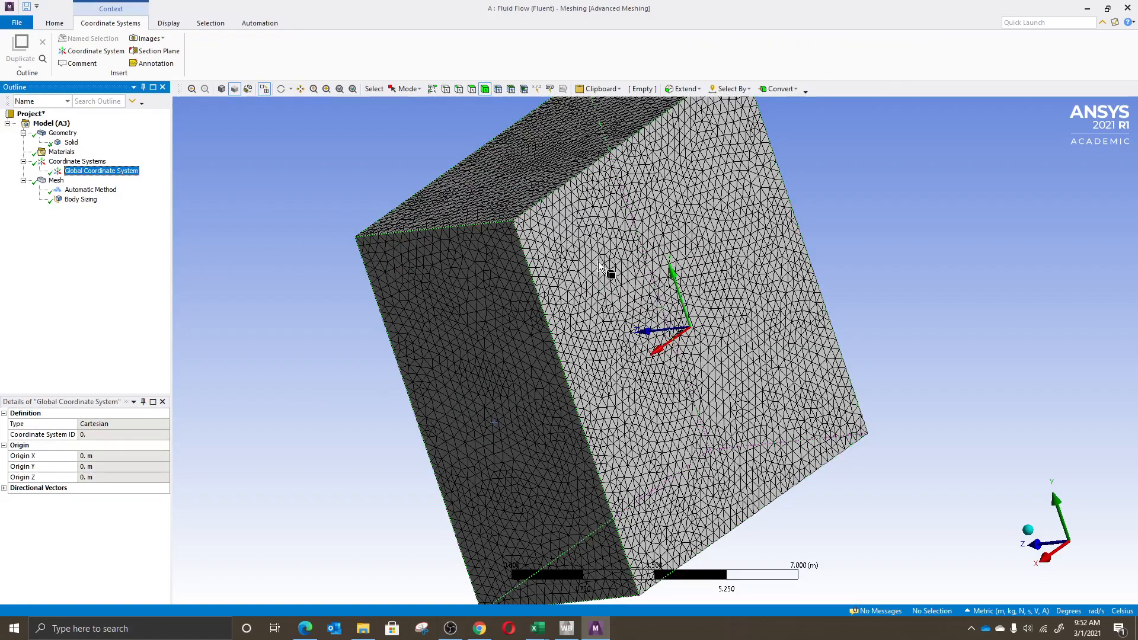
pyautogui.press('Up')
pyautogui.press('Up')
pyautogui.press('Up')
pyautogui.press('Up')
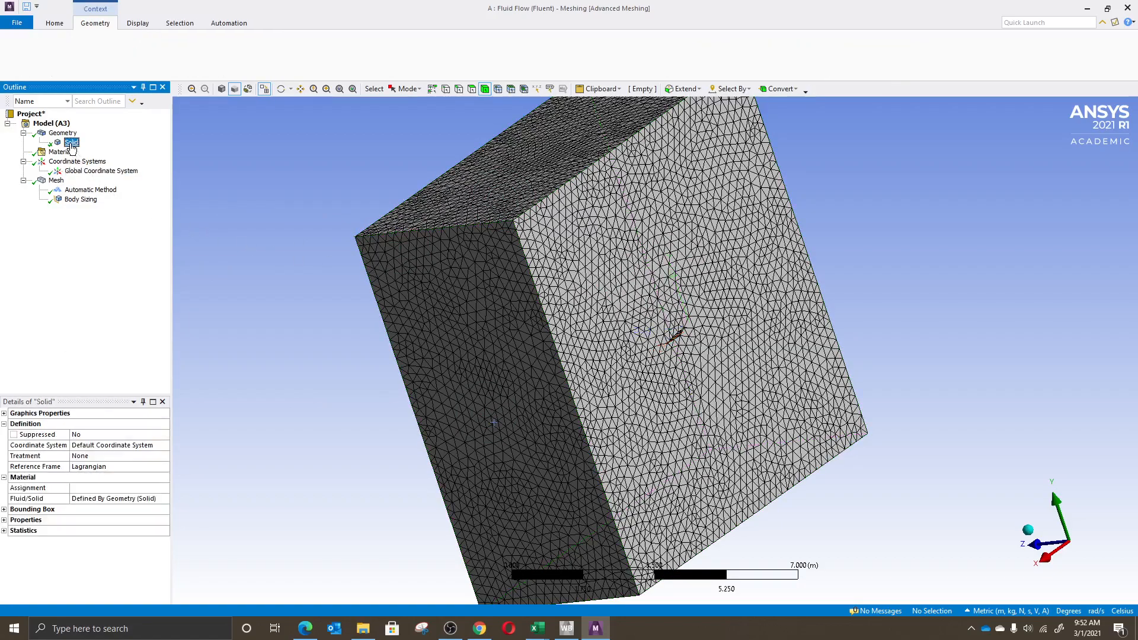
pyautogui.click(672, 210)
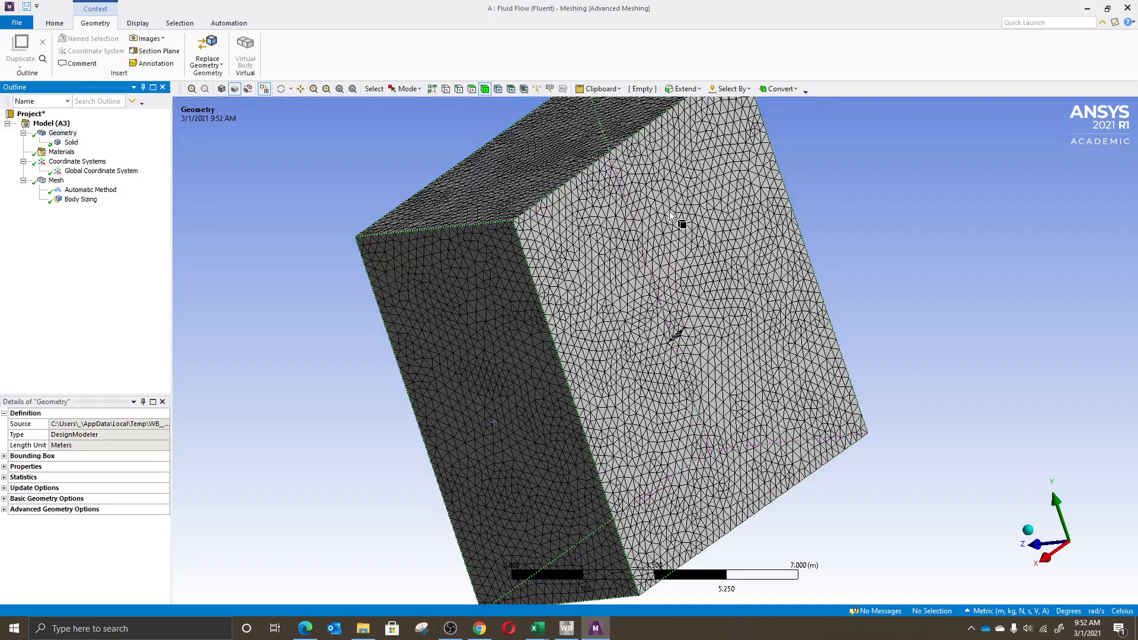
pyautogui.rightClick(671, 210)
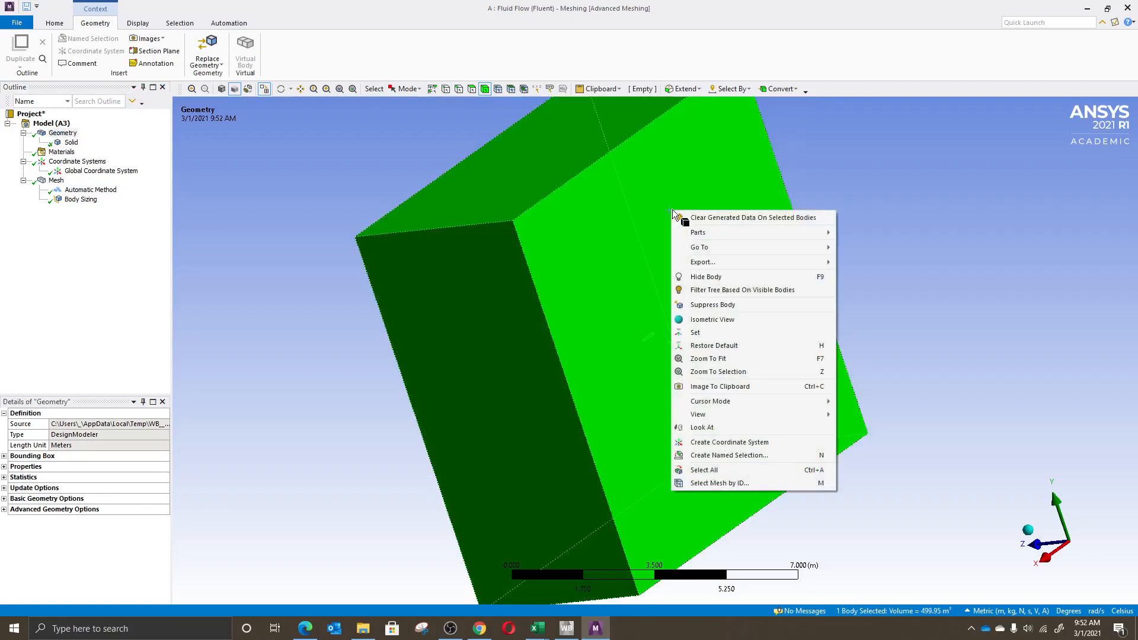
pyautogui.click(217, 228)
pyautogui.click(81, 200)
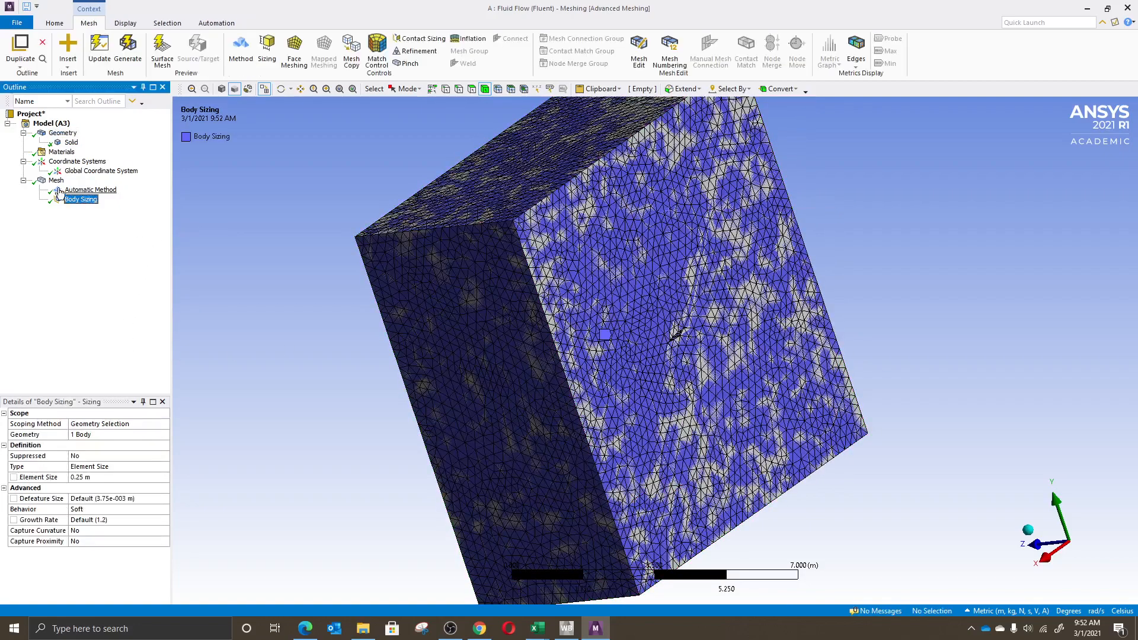
pyautogui.click(55, 180)
pyautogui.click(556, 257)
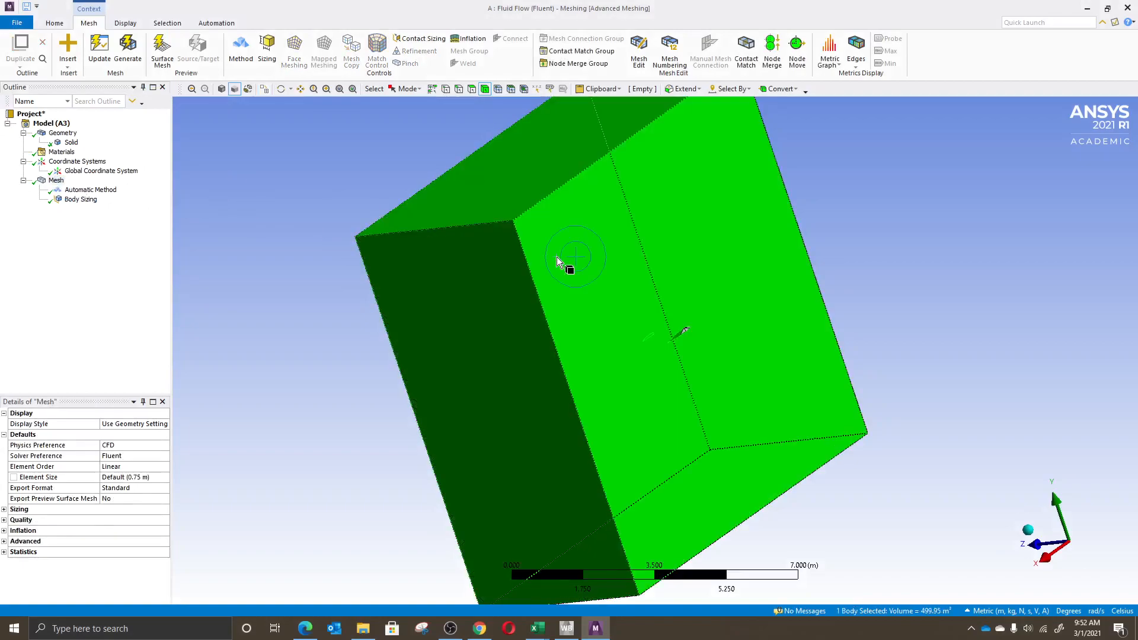
pyautogui.rightClick(557, 257)
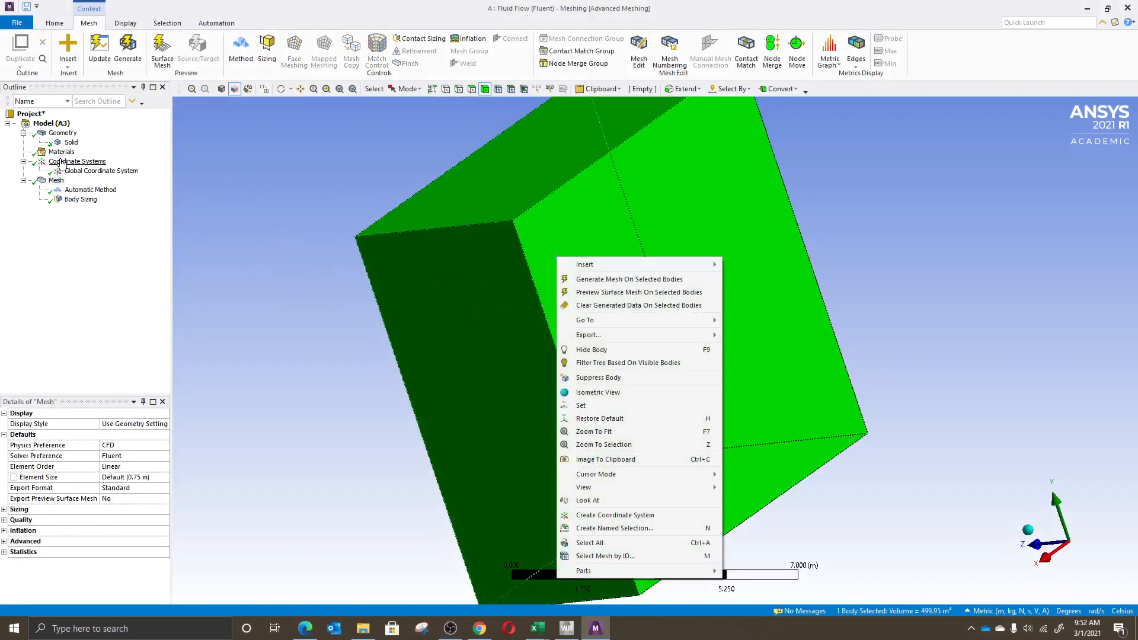
pyautogui.click(78, 161)
pyautogui.click(61, 152)
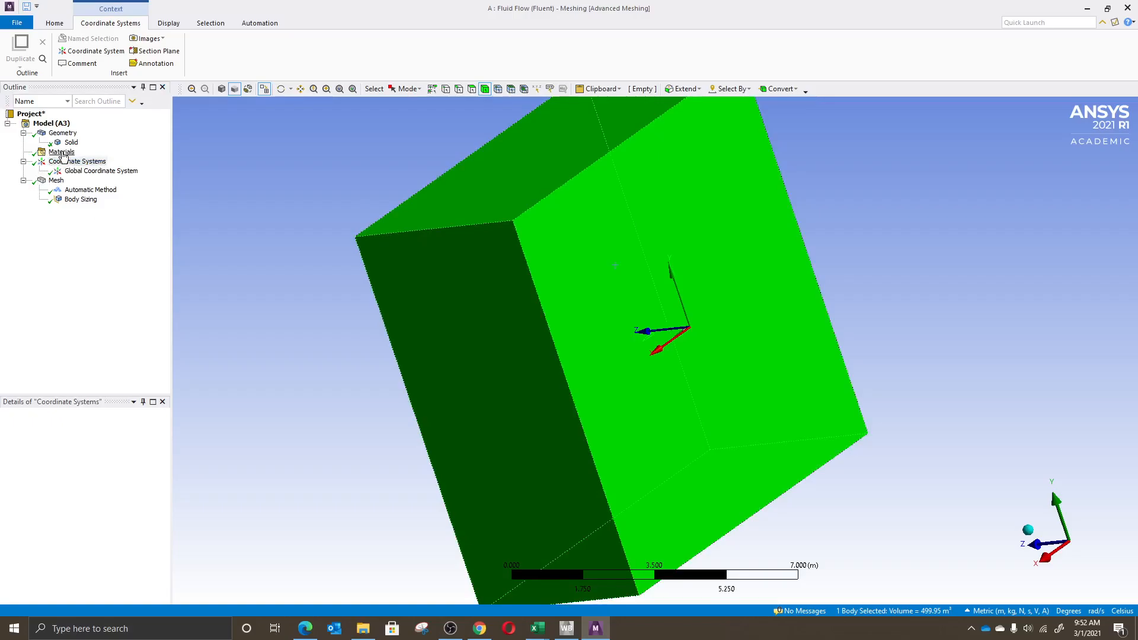
pyautogui.click(962, 325)
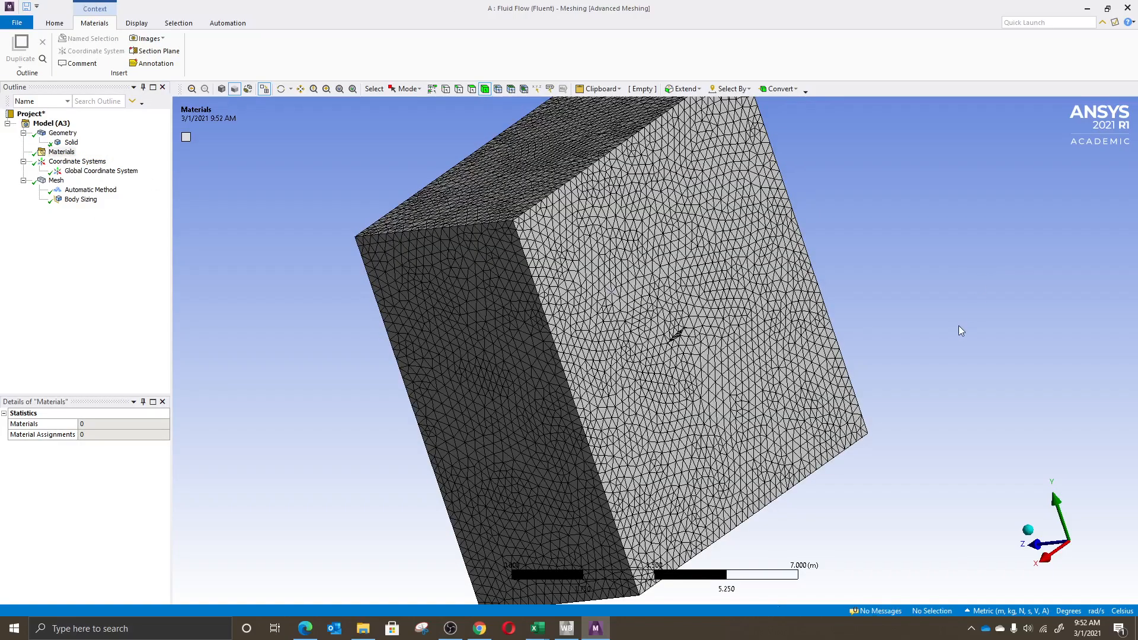
# - Create a named selection called Wa on the large box face that contains the airfoil cutout
pyautogui.moveTo(956, 331); pyautogui.dragTo(813, 338, button='middle')
pyautogui.click(748, 327)
pyautogui.click(985, 272)
pyautogui.click(61, 134)
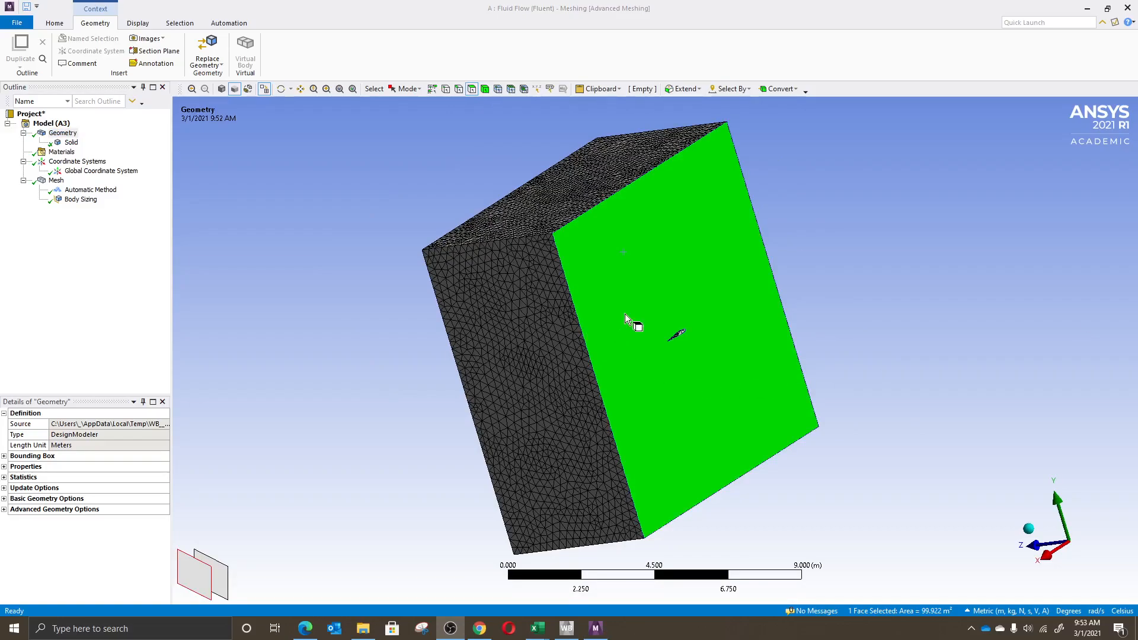
pyautogui.rightClick(653, 271)
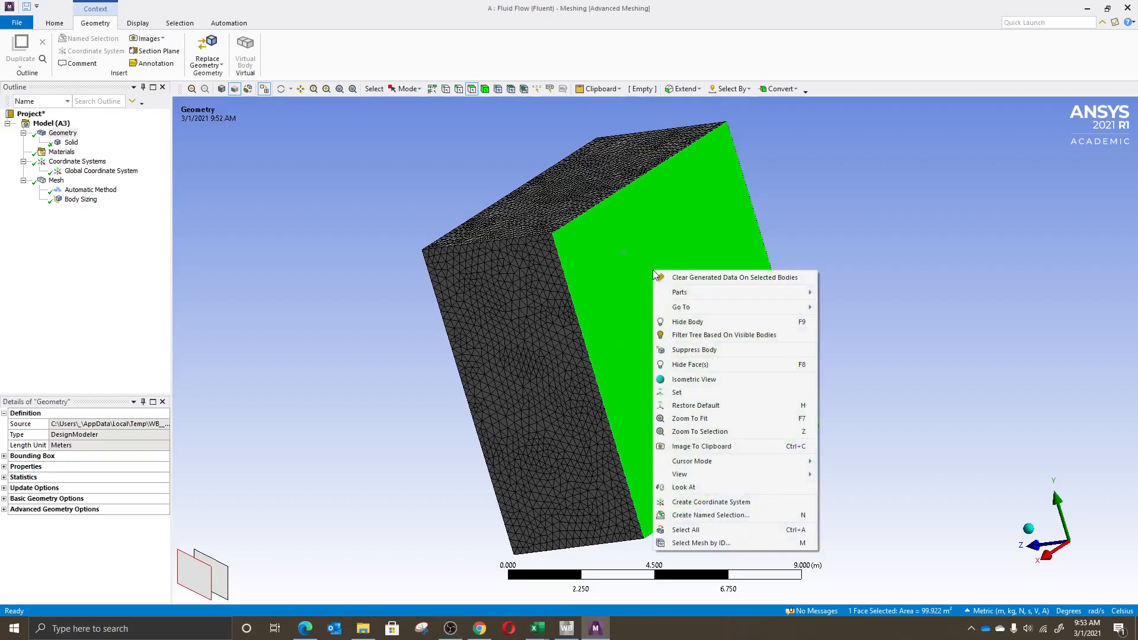
pyautogui.click(849, 162)
pyautogui.click(685, 295)
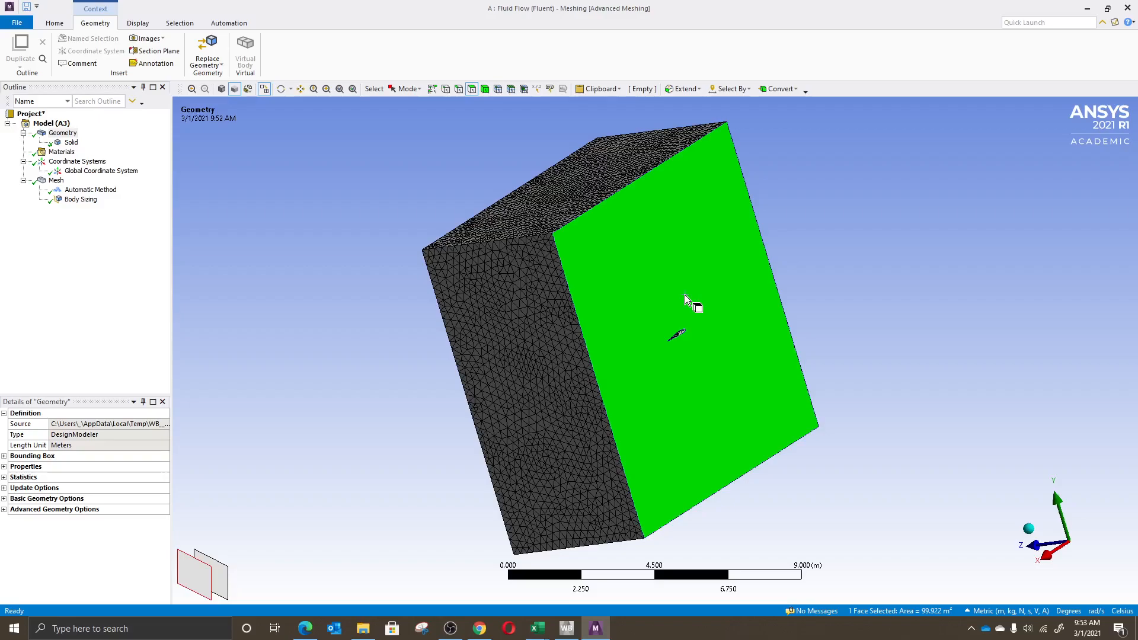
pyautogui.rightClick(684, 294)
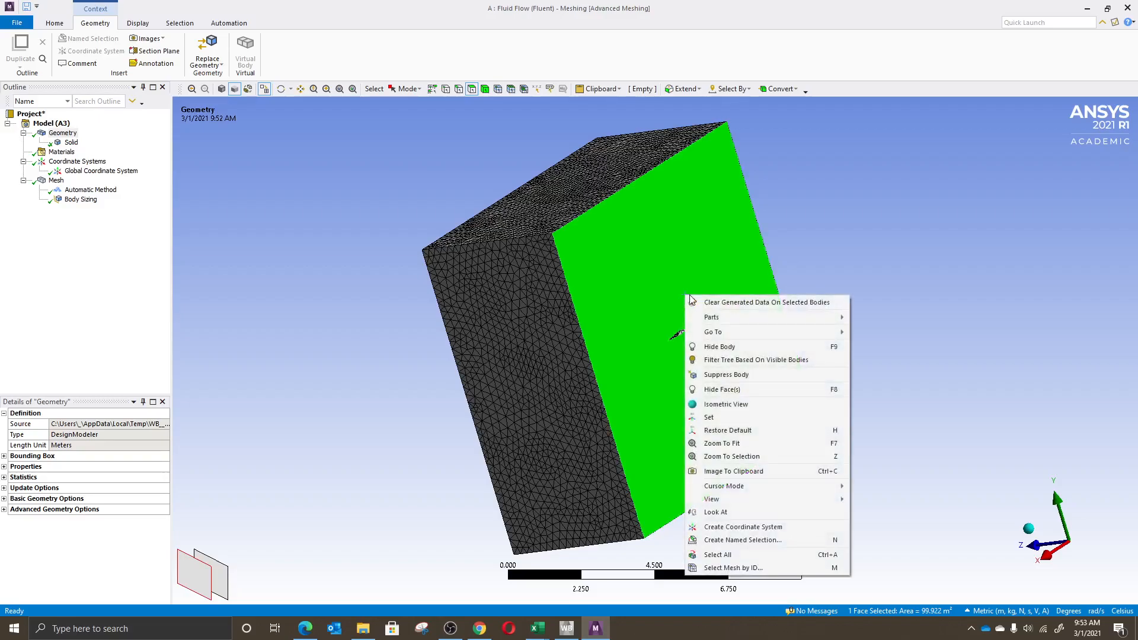
pyautogui.click(755, 541)
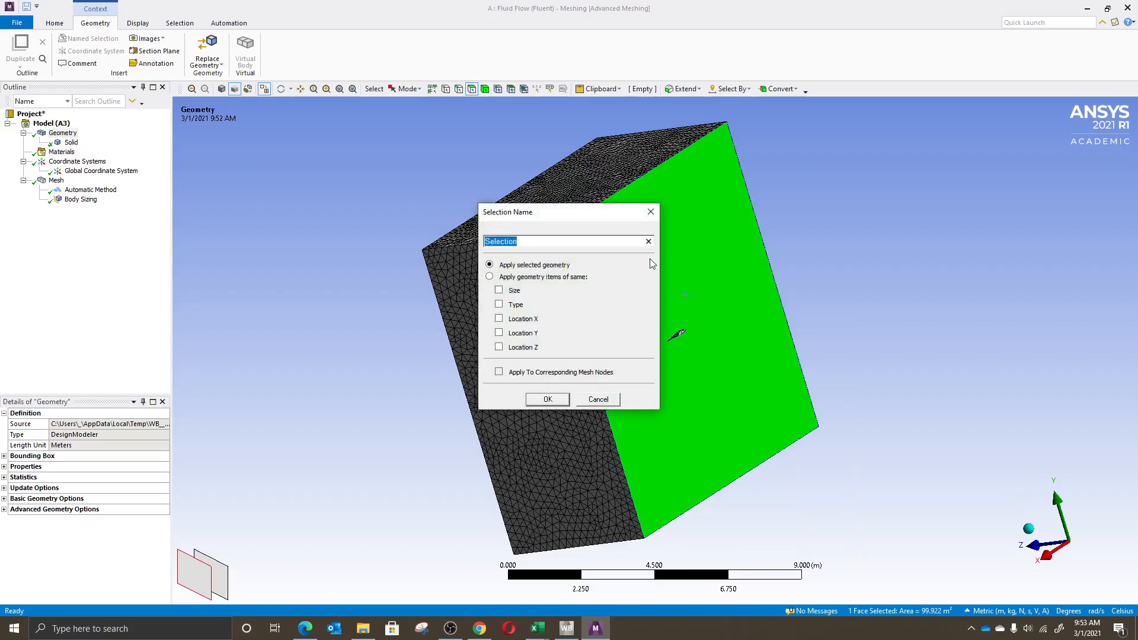
pyautogui.write('Wa')
pyautogui.click(549, 400)
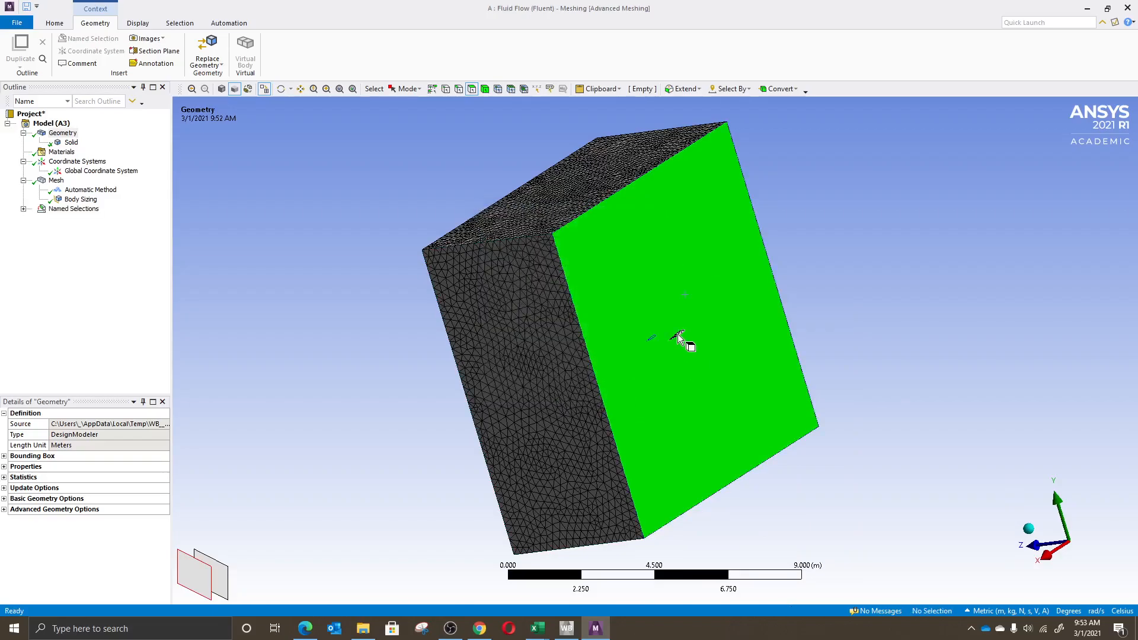
# - Create a named selection called wing on the surface of the airfoil cutout
pyautogui.click(685, 349)
pyautogui.scroll(5, 688, 349)
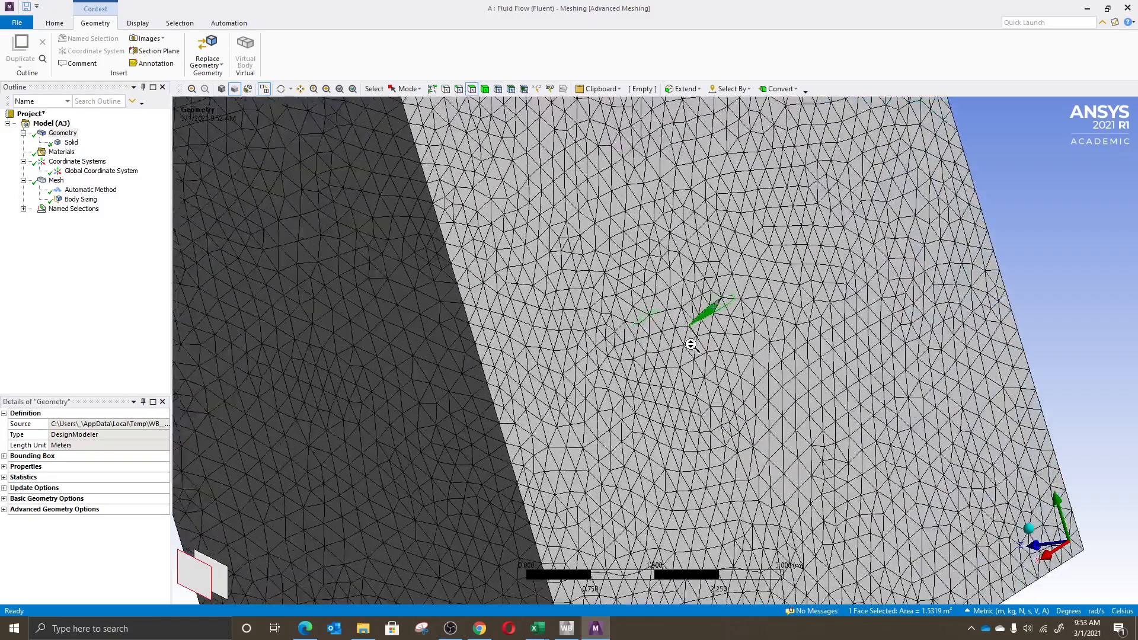
pyautogui.rightClick(717, 307)
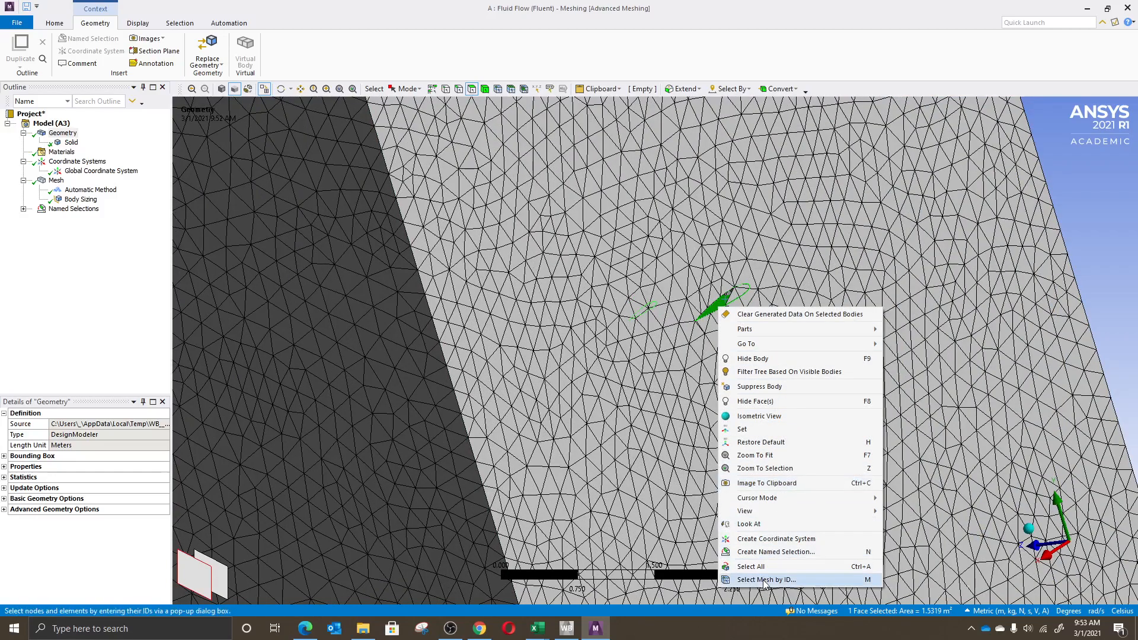
pyautogui.click(776, 551)
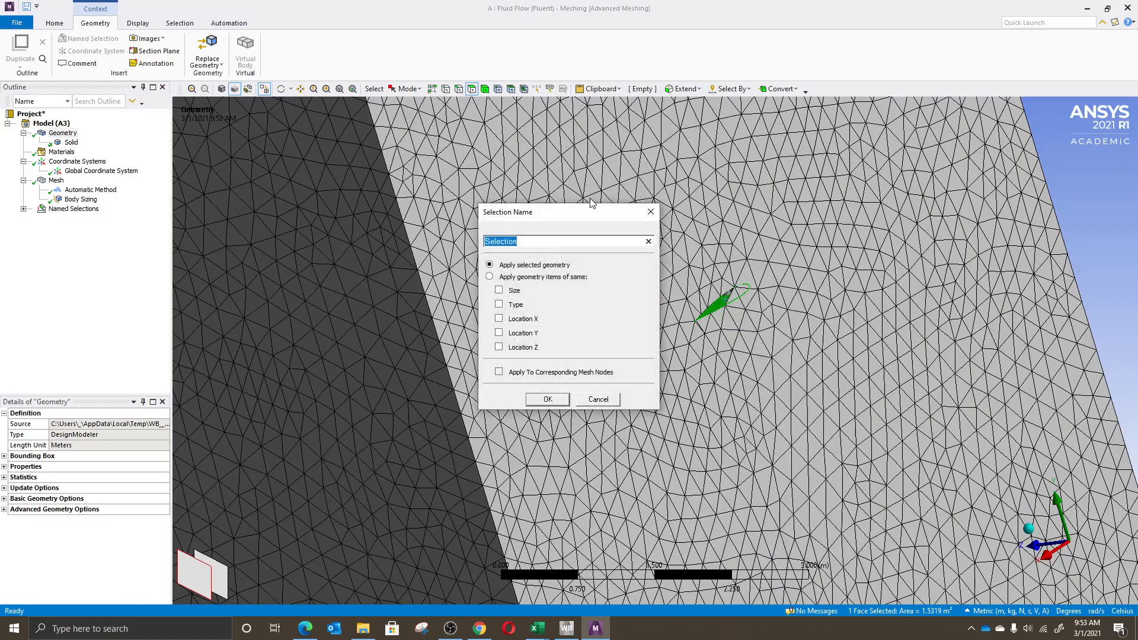
pyautogui.write('wing')
pyautogui.click(551, 400)
# - Create a named selection called back on the box's narrow face at the positive X end
pyautogui.scroll(-4, 504, 479)
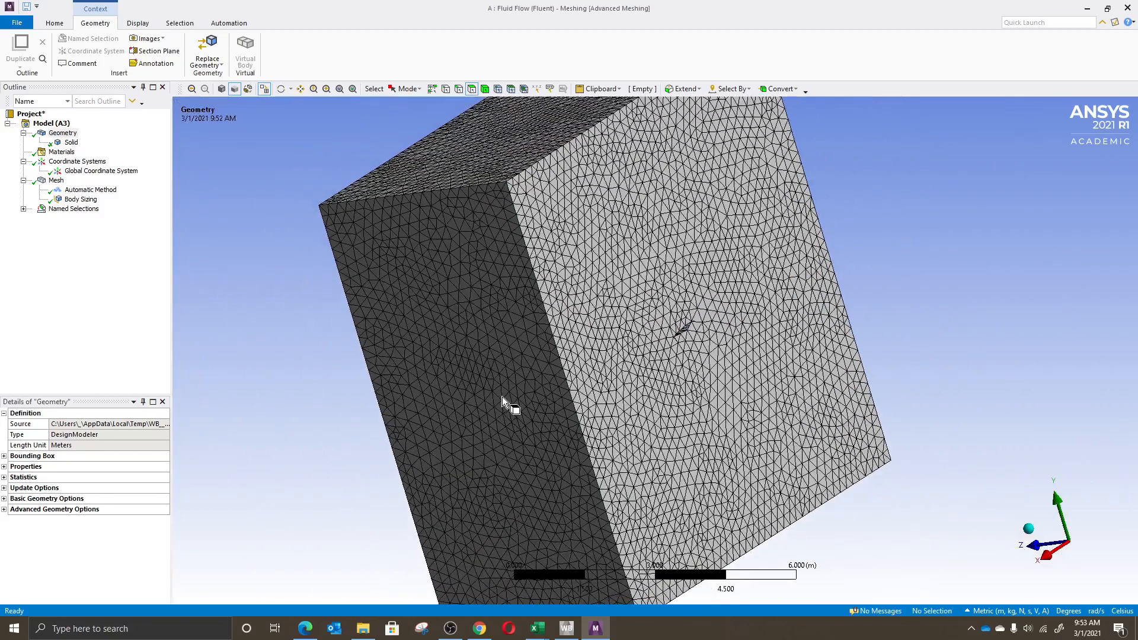
pyautogui.click(502, 397)
pyautogui.rightClick(502, 397)
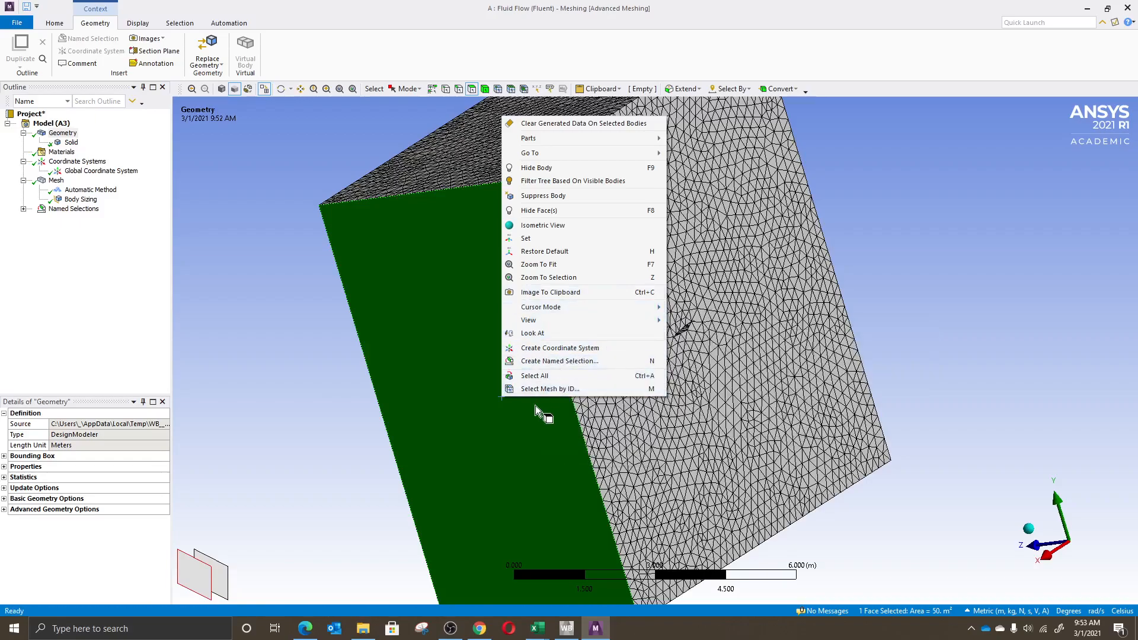
pyautogui.click(584, 361)
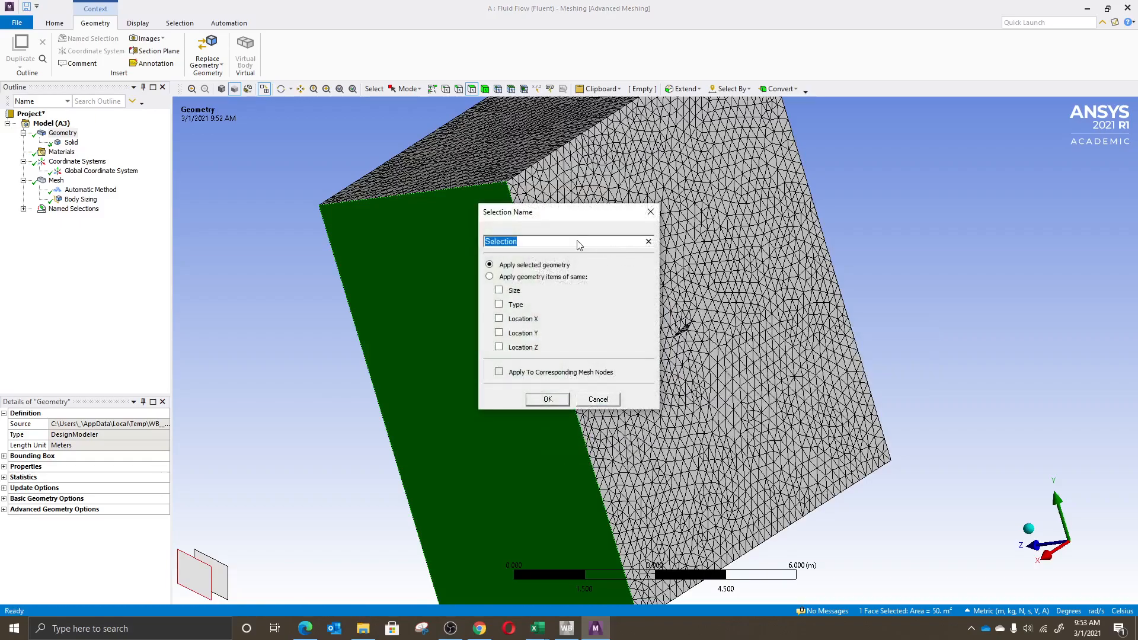
pyautogui.write('back')
pyautogui.click(550, 399)
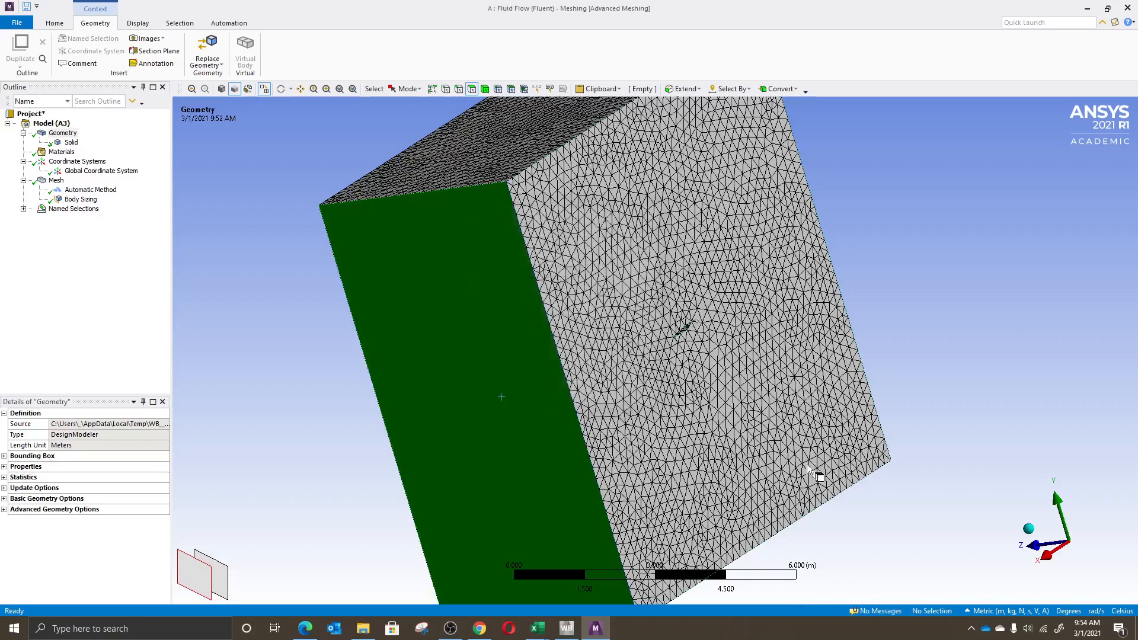
# - Create a named selection called top on the upper face of the box
pyautogui.click(564, 172)
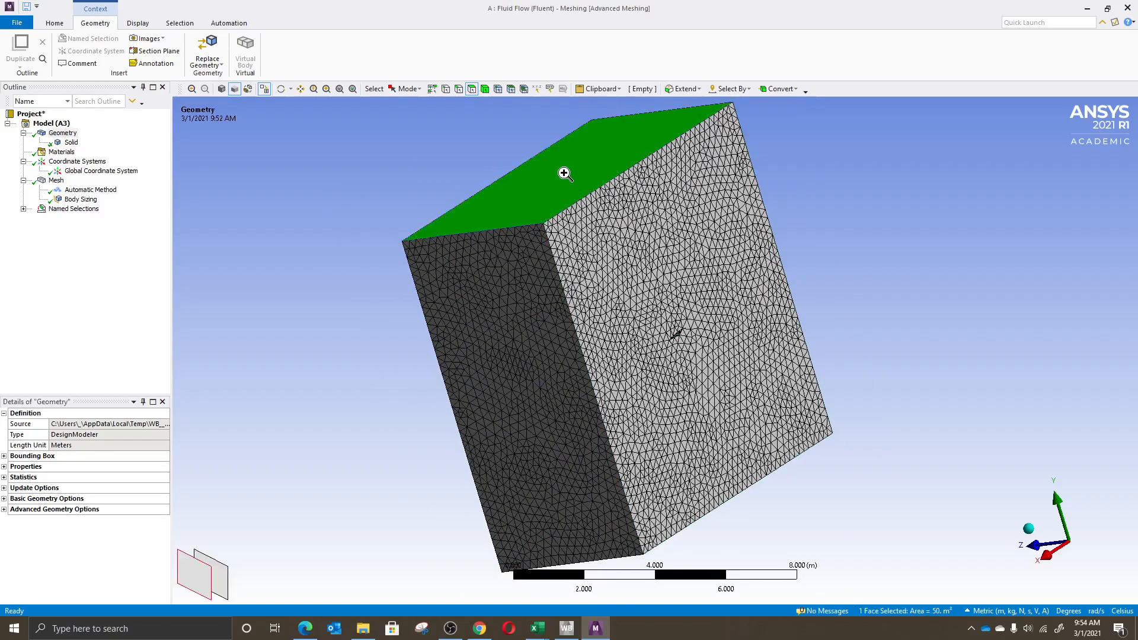
pyautogui.rightClick(564, 172)
pyautogui.click(595, 419)
pyautogui.write('top')
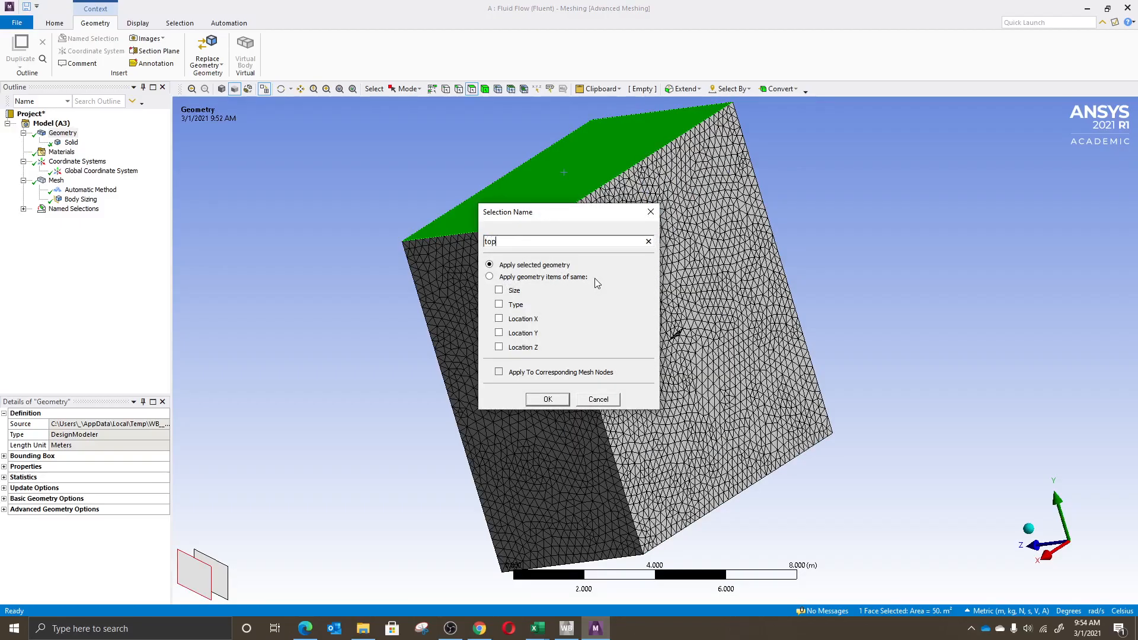
pyautogui.click(541, 399)
# - Create a named selection called front on the narrow box face at the negative X end
pyautogui.click(934, 330)
pyautogui.moveTo(933, 330); pyautogui.dragTo(716, 364, button='middle')
pyautogui.click(785, 295)
pyautogui.rightClick(785, 296)
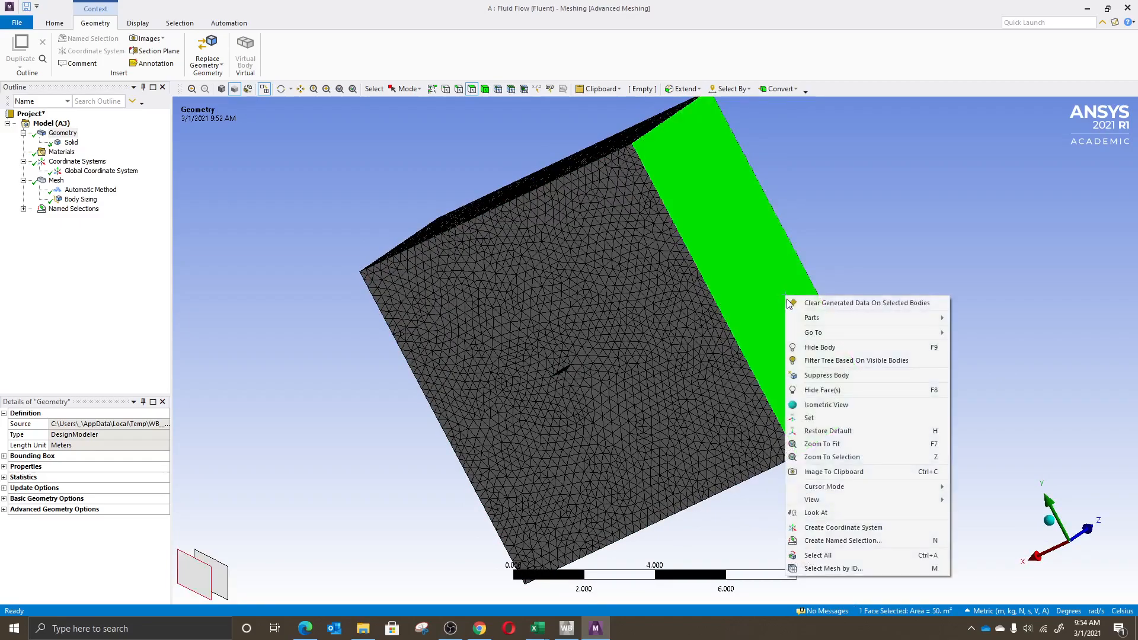
pyautogui.click(853, 540)
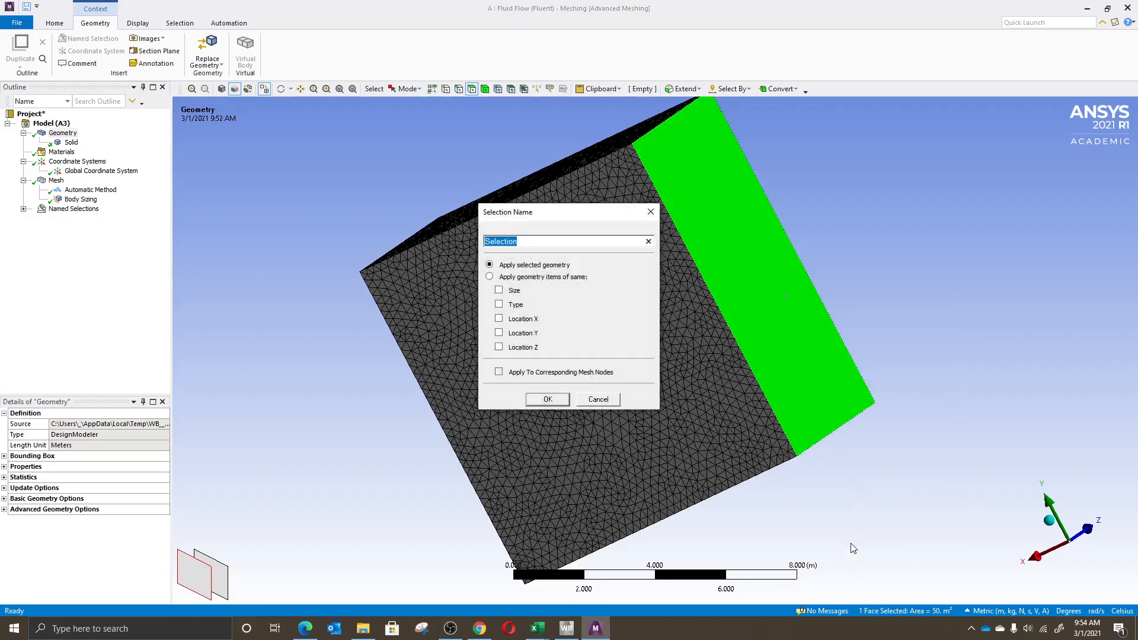
pyautogui.write('front')
pyautogui.click(548, 399)
pyautogui.moveTo(557, 415); pyautogui.dragTo(812, 513, button='middle')
pyautogui.click(812, 514)
pyautogui.rightClick(812, 514)
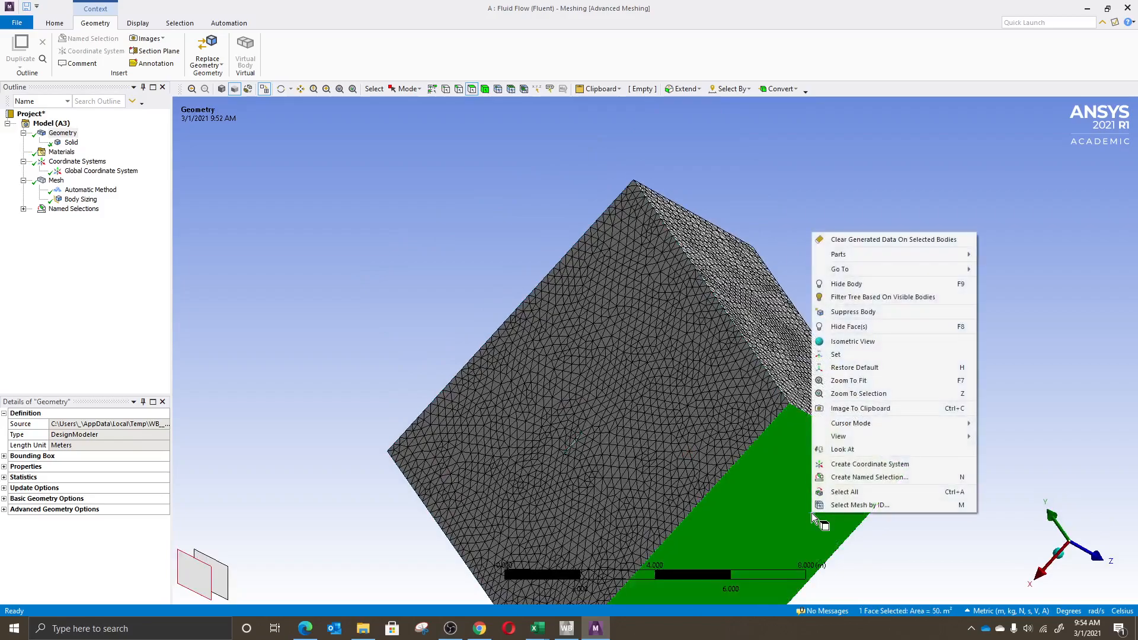
pyautogui.click(884, 464)
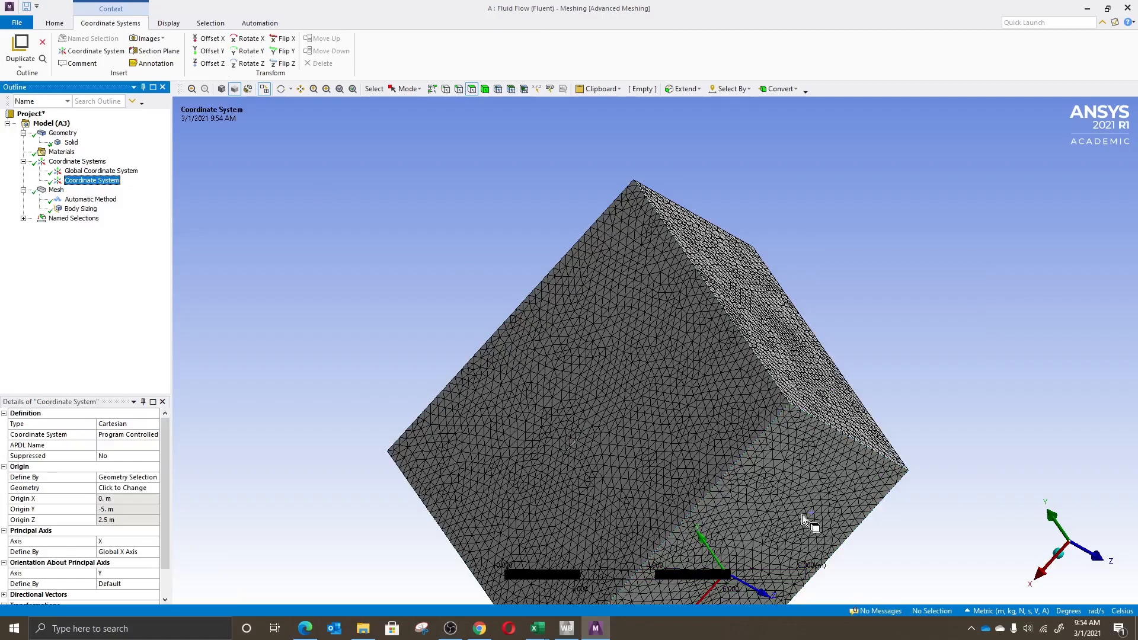
pyautogui.rightClick(113, 185)
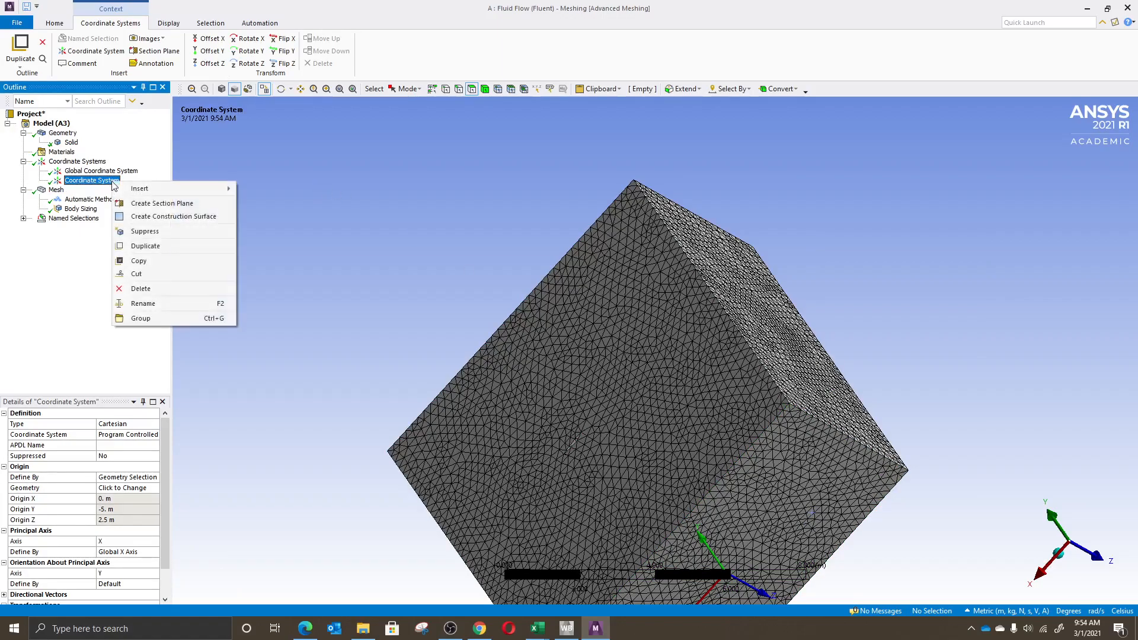
pyautogui.click(148, 289)
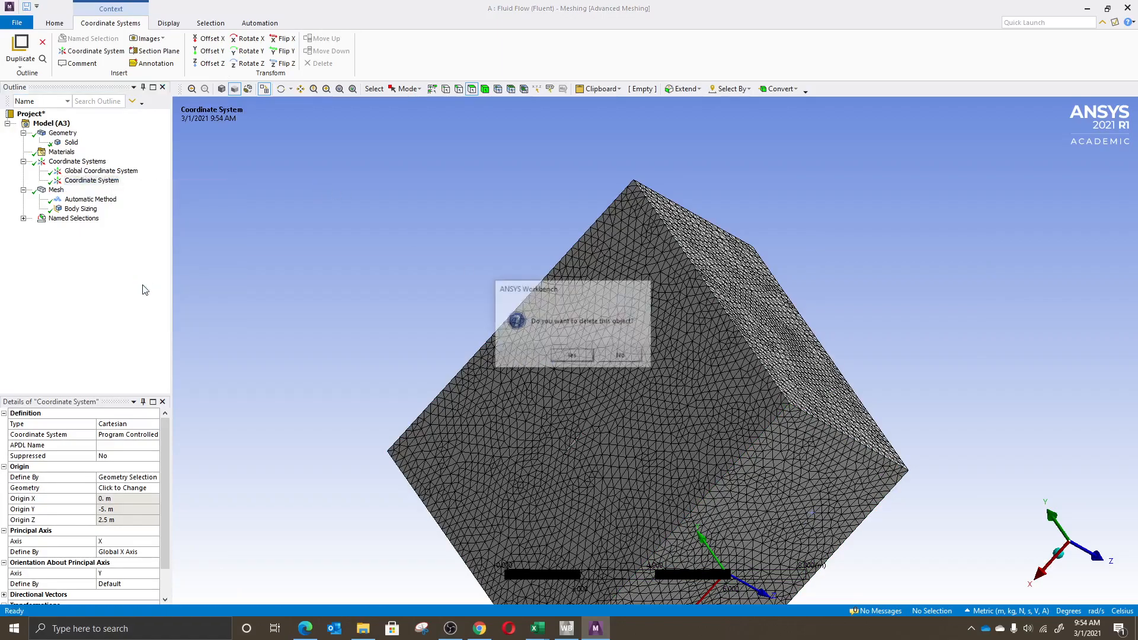
pyautogui.click(572, 356)
# - Create a named selection called bottom on the lower face of the box
pyautogui.click(801, 499)
pyautogui.rightClick(798, 499)
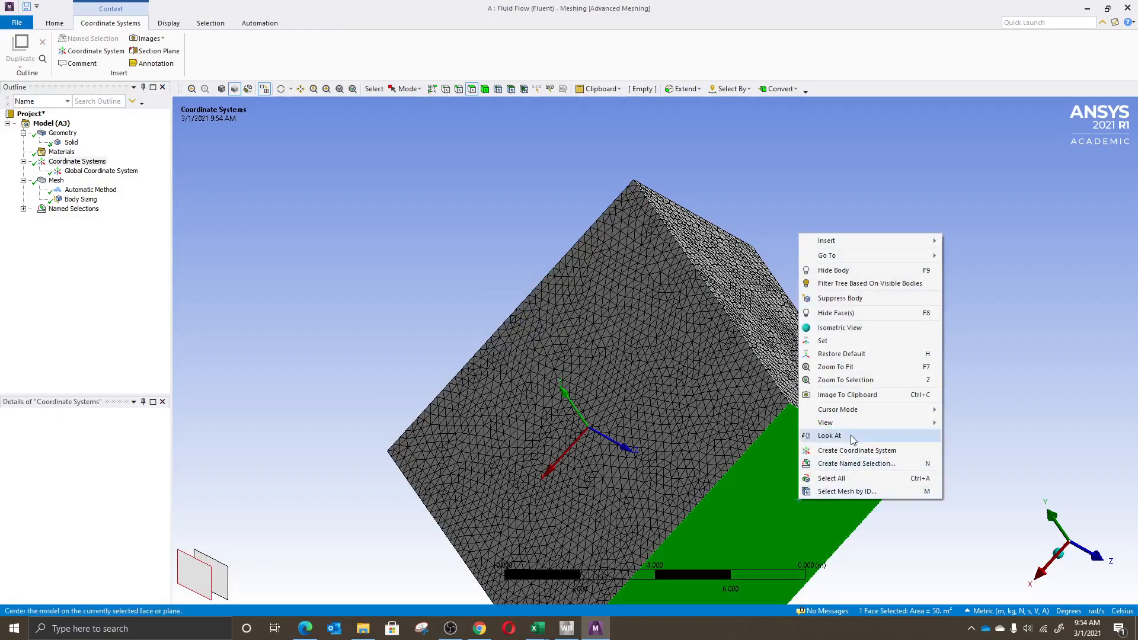
pyautogui.click(851, 463)
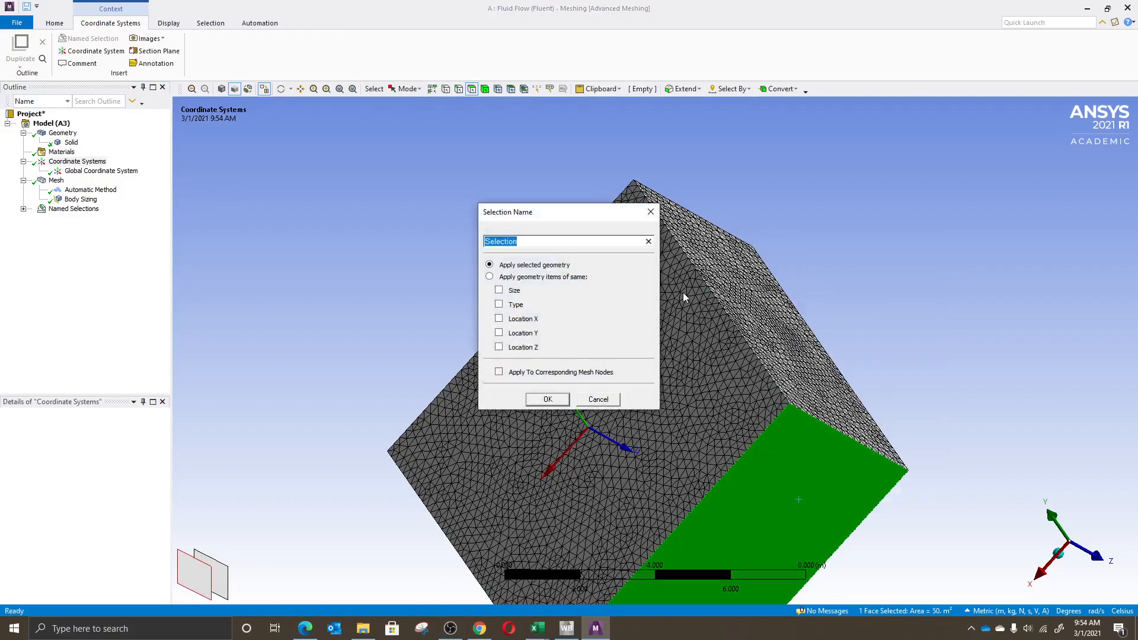
pyautogui.write('bottom')
pyautogui.click(545, 399)
# - Create a named selection called side on the large face at the positive Z end of the box
pyautogui.moveTo(952, 414); pyautogui.dragTo(834, 429, button='middle')
pyautogui.click(744, 403)
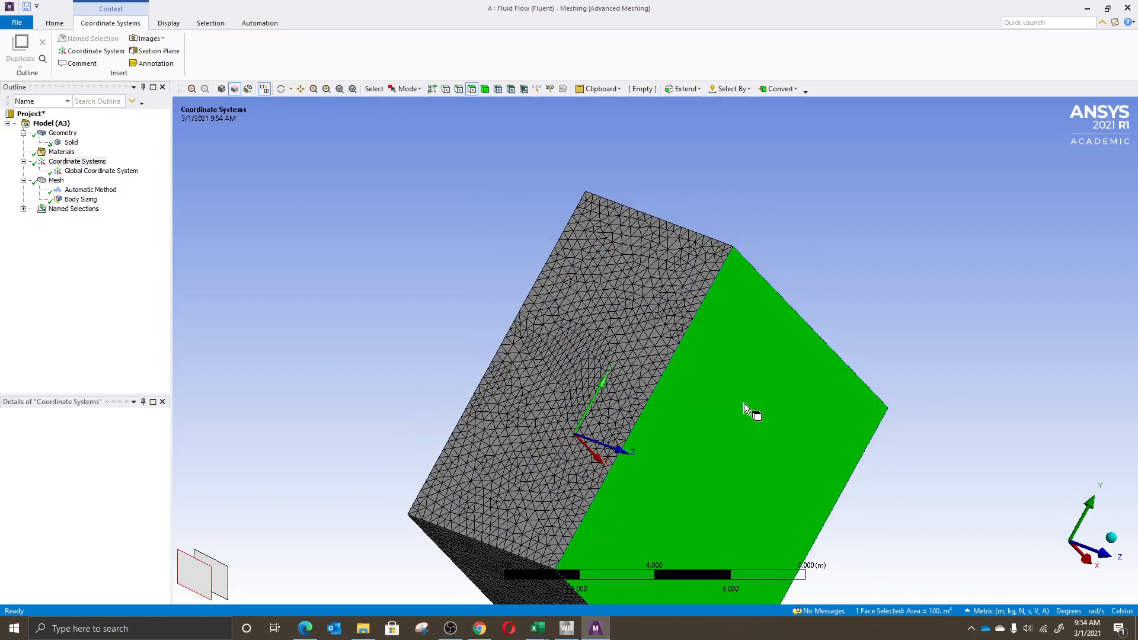
pyautogui.rightClick(744, 403)
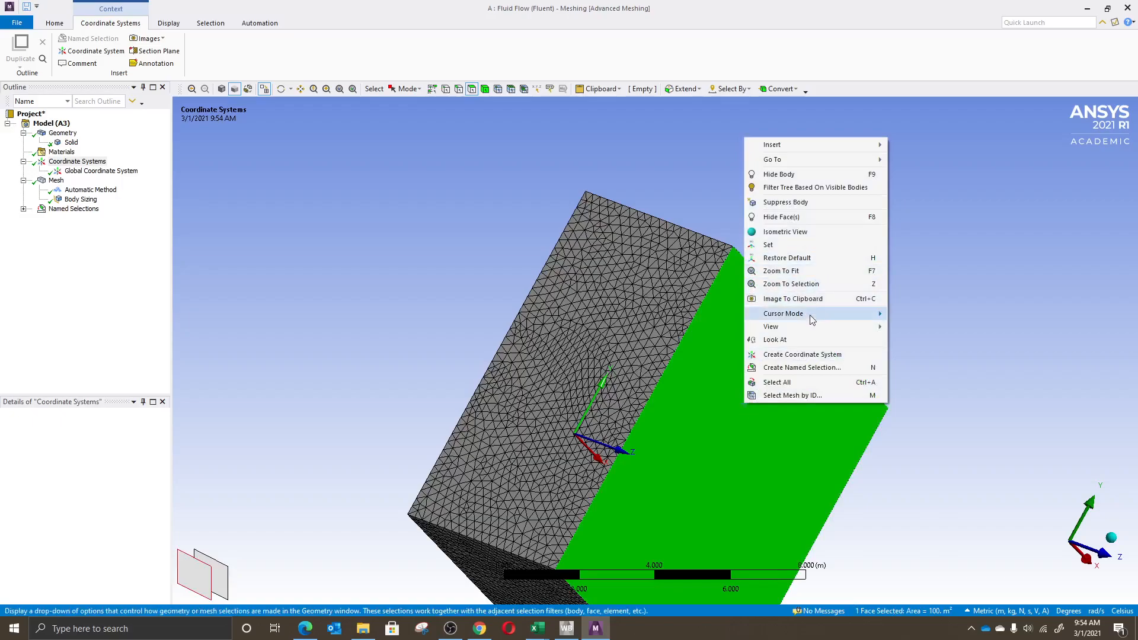
pyautogui.click(797, 366)
pyautogui.write('side')
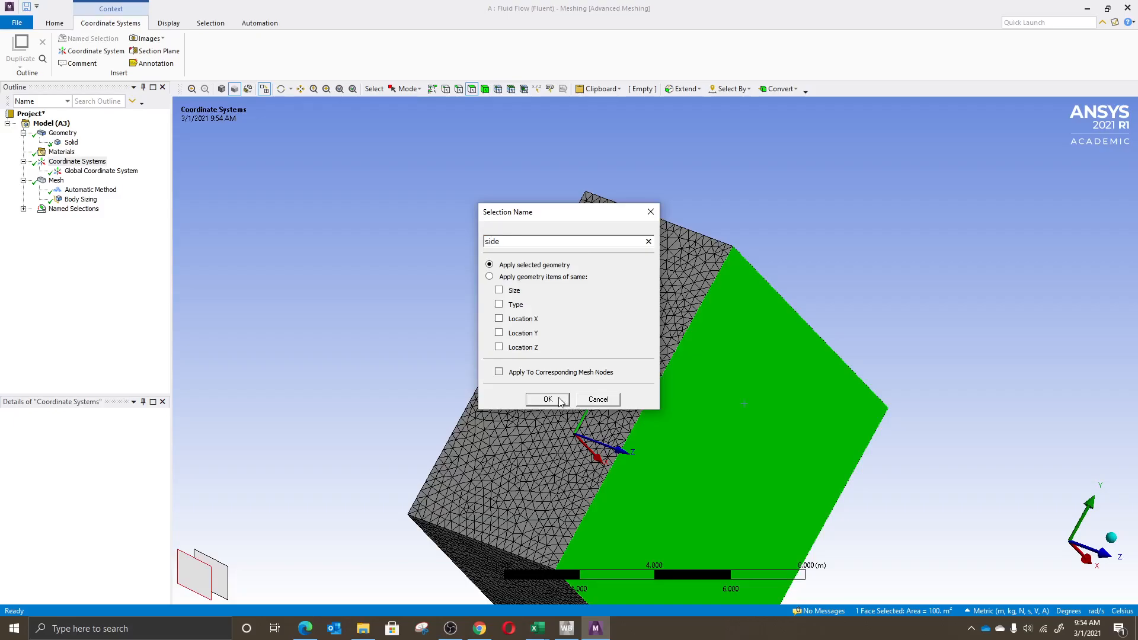
pyautogui.click(548, 399)
# - Review the list of named selections and inspect the meshed box from all sides for remaining unnamed faces
pyautogui.moveTo(1021, 420); pyautogui.dragTo(781, 478, button='middle')
pyautogui.click(780, 474)
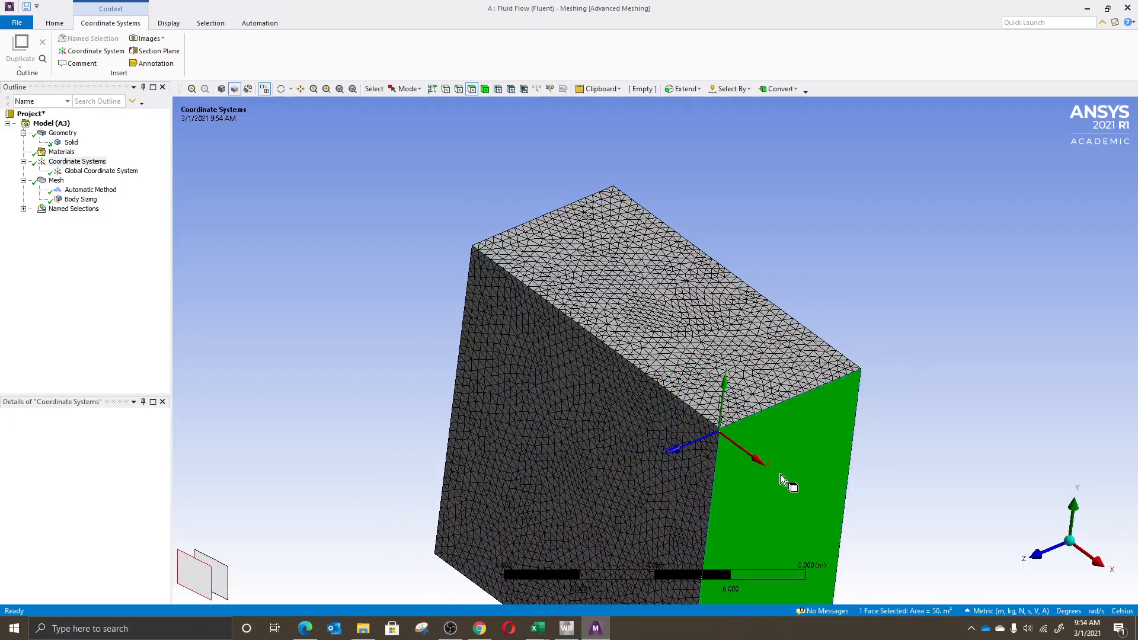
pyautogui.click(23, 209)
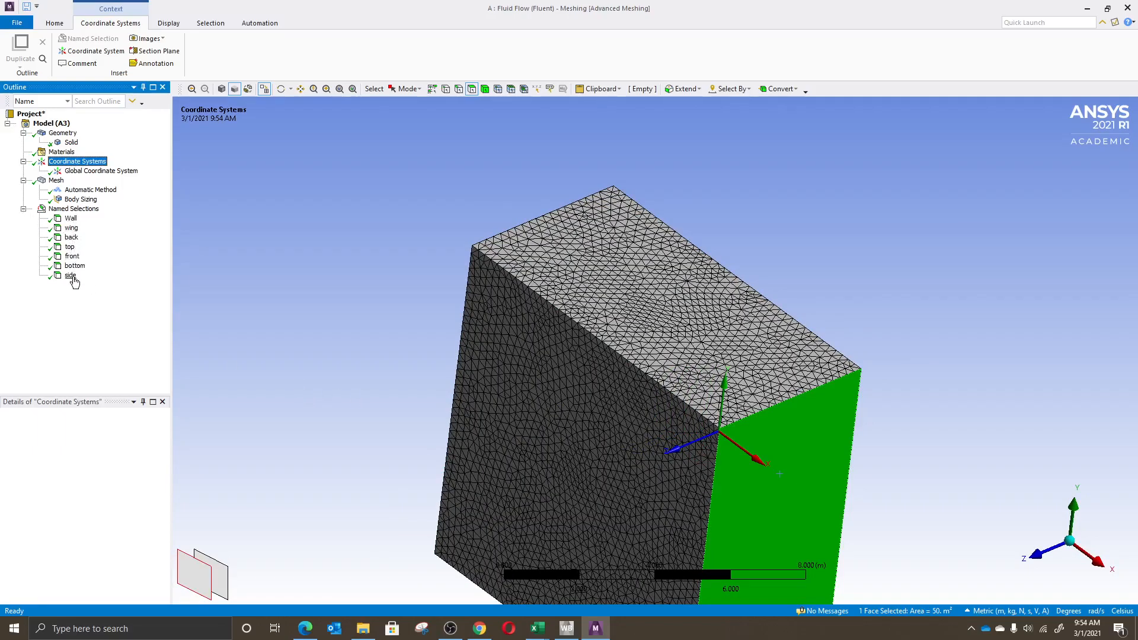
pyautogui.moveTo(986, 246); pyautogui.dragTo(761, 276, button='middle')
pyautogui.moveTo(912, 316); pyautogui.dragTo(478, 438, button='middle')
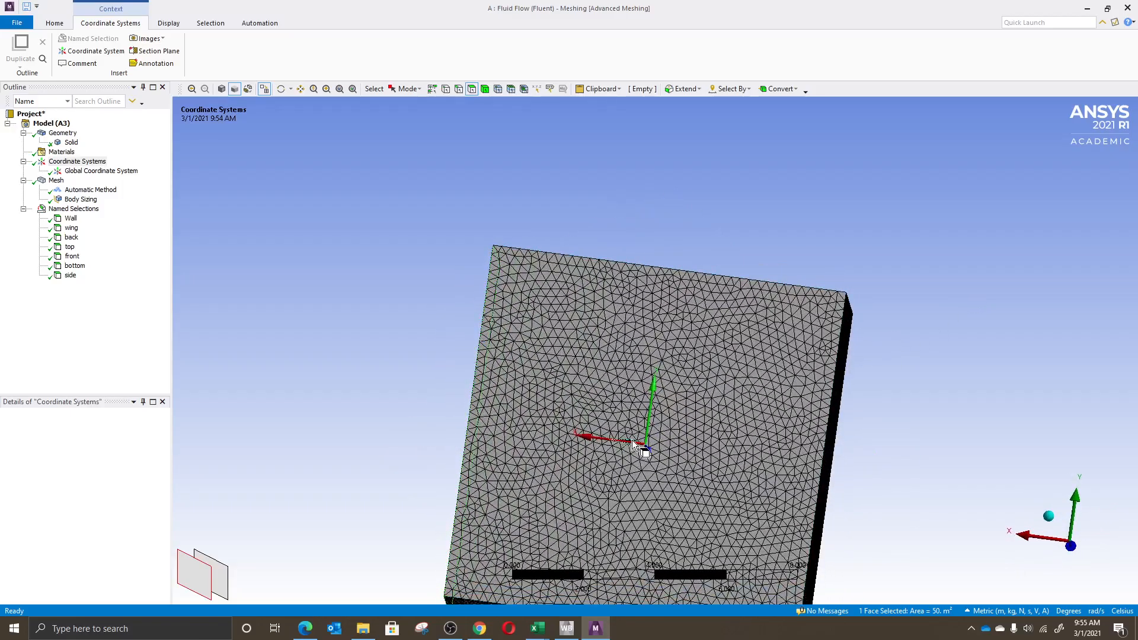
pyautogui.scroll(-3, 923, 464)
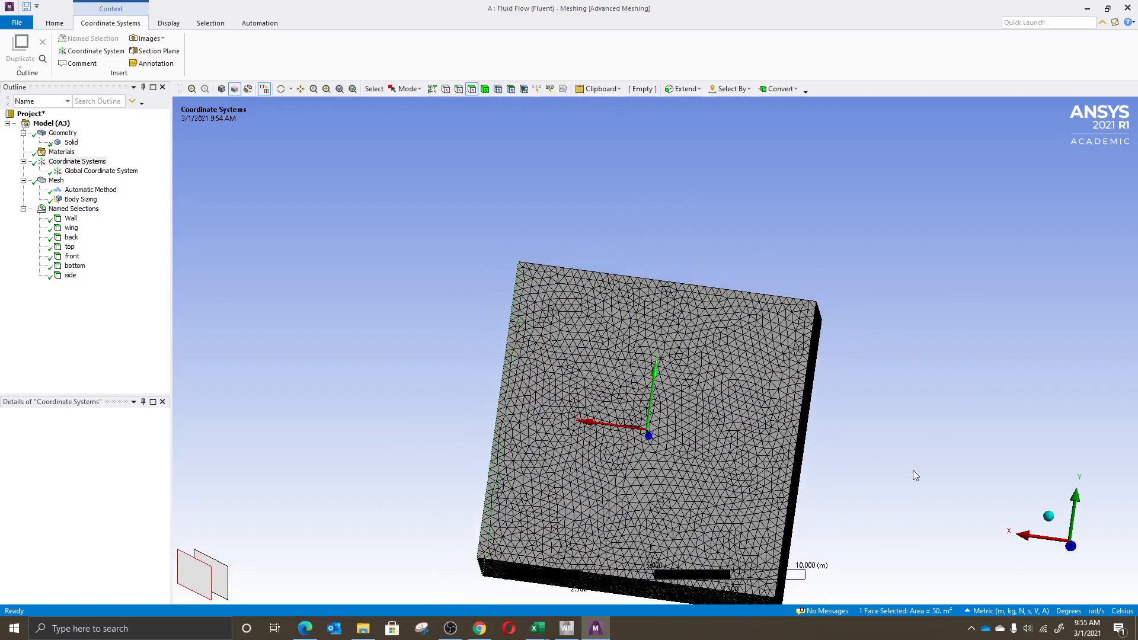
pyautogui.moveTo(921, 439); pyautogui.dragTo(686, 439, button='middle')
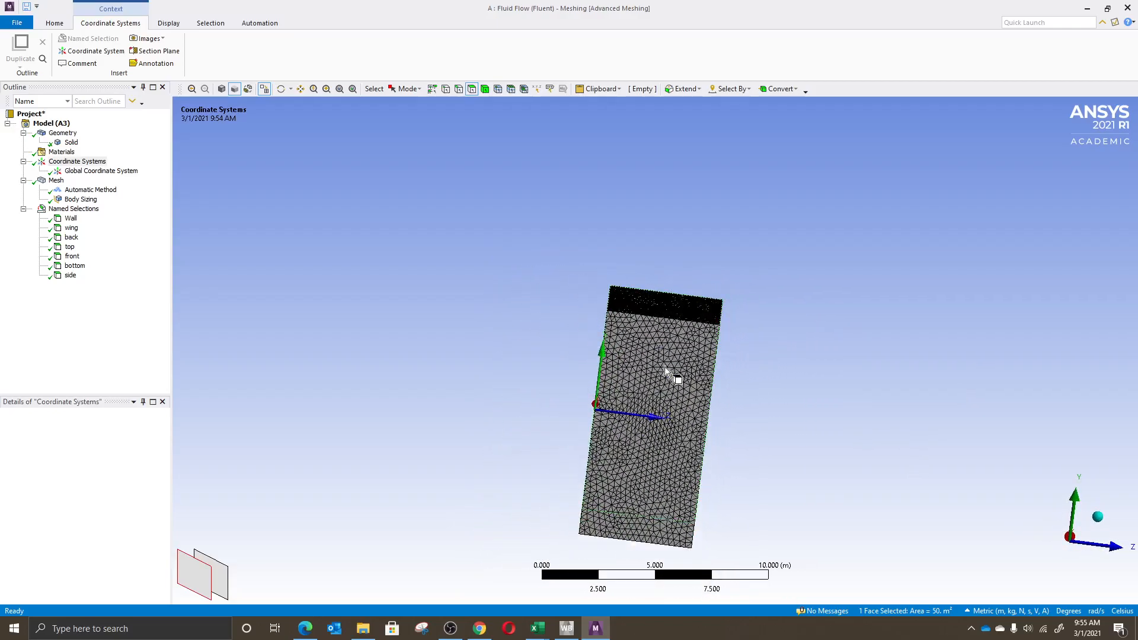
pyautogui.moveTo(820, 394); pyautogui.dragTo(774, 391, button='middle')
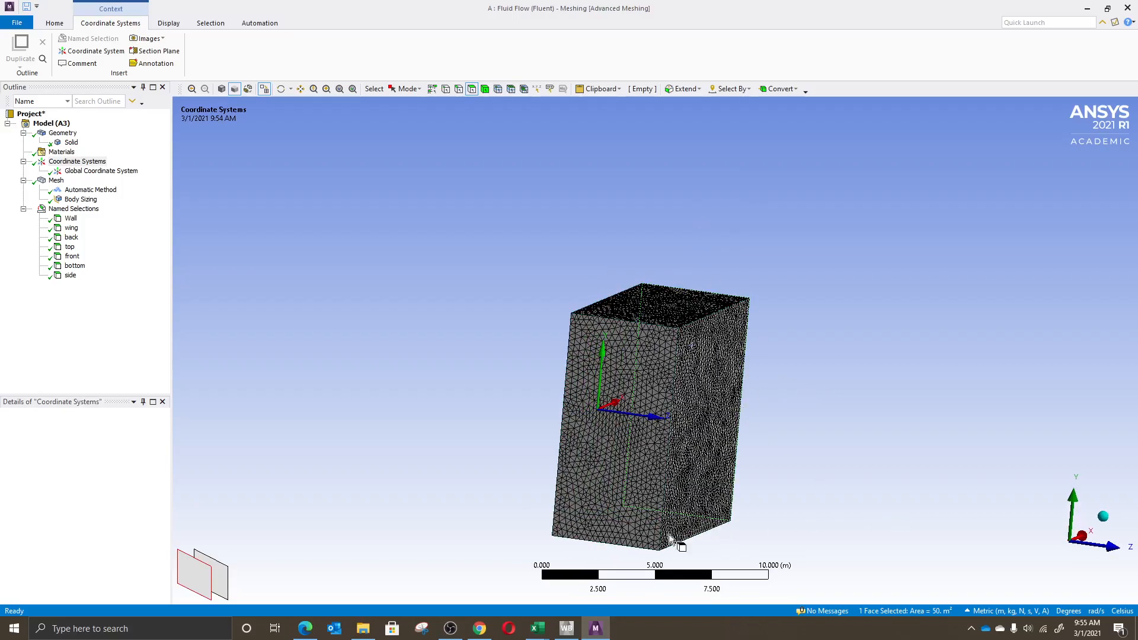
pyautogui.moveTo(891, 436); pyautogui.dragTo(702, 437, button='middle')
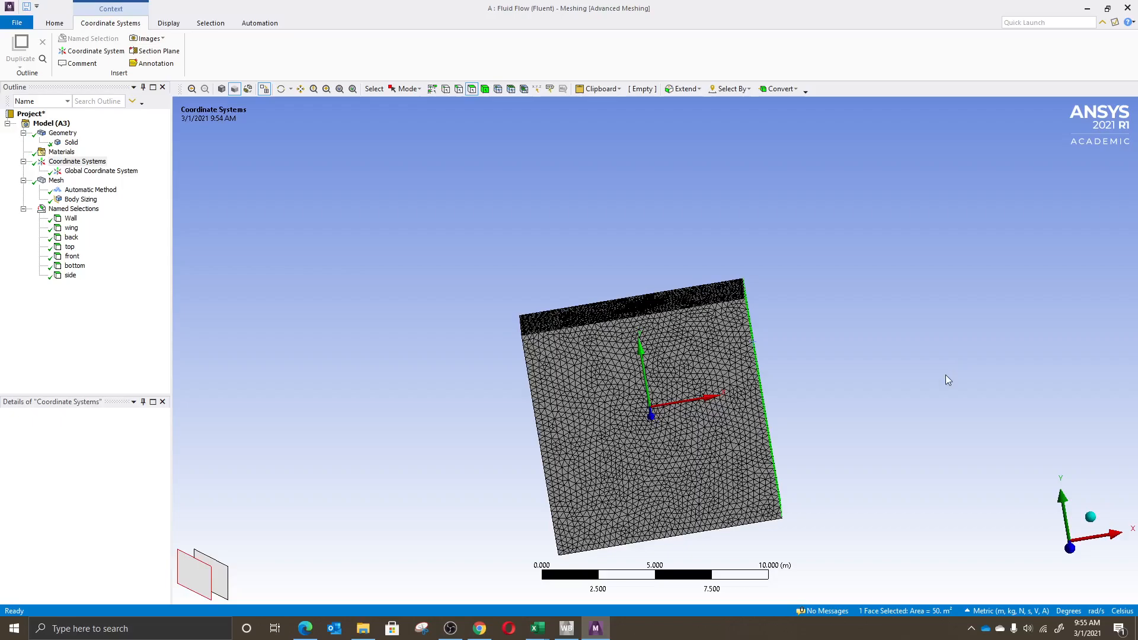
pyautogui.moveTo(960, 350); pyautogui.dragTo(846, 397, button='middle')
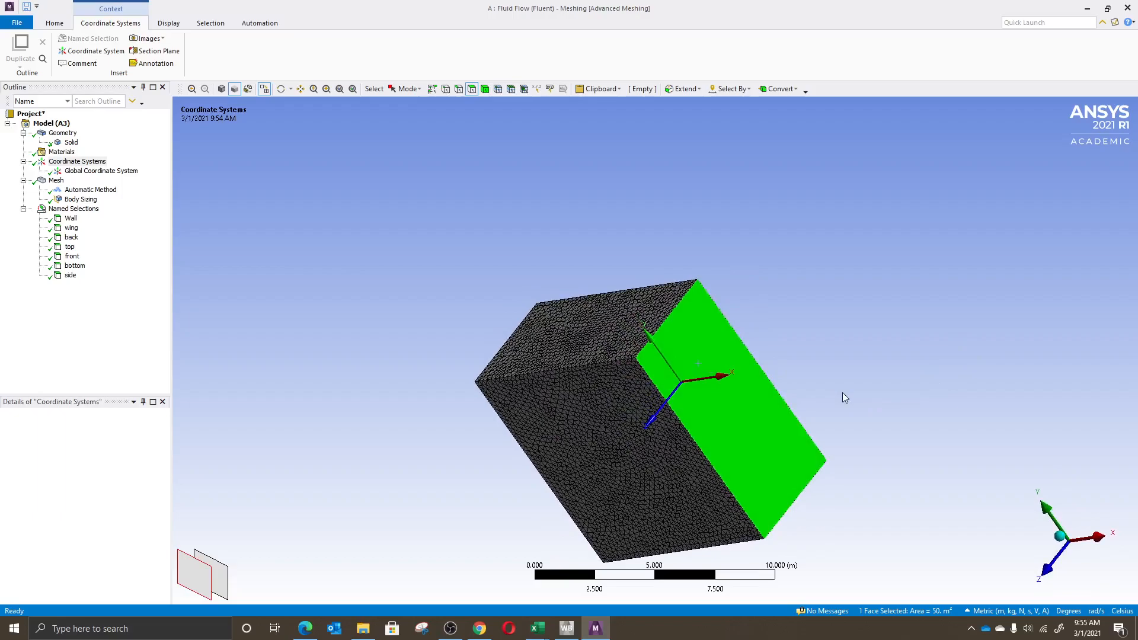
pyautogui.moveTo(844, 397); pyautogui.dragTo(515, 456, button='middle')
pyautogui.moveTo(984, 334); pyautogui.dragTo(943, 409, button='middle')
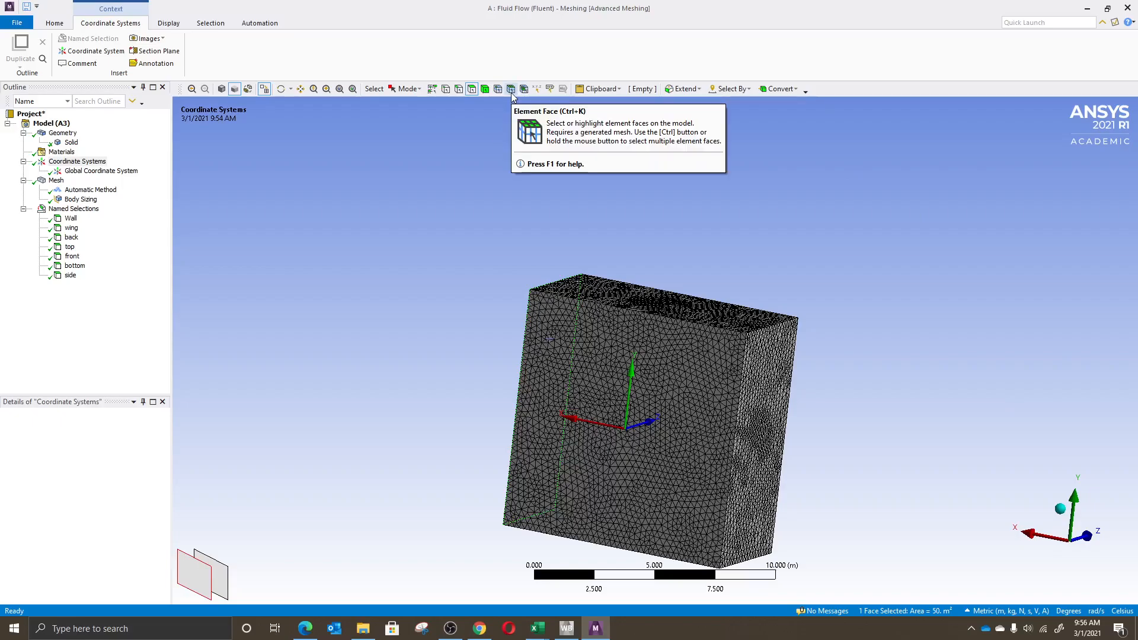
# - Switch the model display to wireframe and inspect the mesh inside the box from several angles
pyautogui.click(168, 23)
pyautogui.click(344, 55)
pyautogui.click(363, 105)
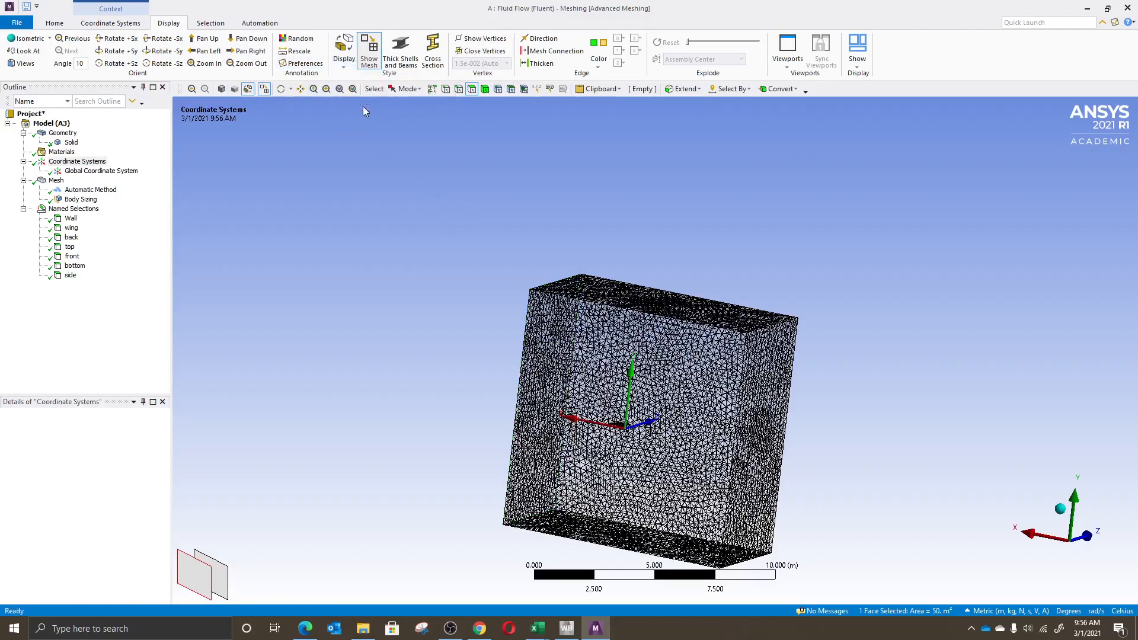
pyautogui.moveTo(883, 315); pyautogui.dragTo(901, 348, button='middle')
pyautogui.moveTo(865, 451); pyautogui.dragTo(414, 298, button='middle')
pyautogui.moveTo(838, 305); pyautogui.dragTo(466, 485, button='middle')
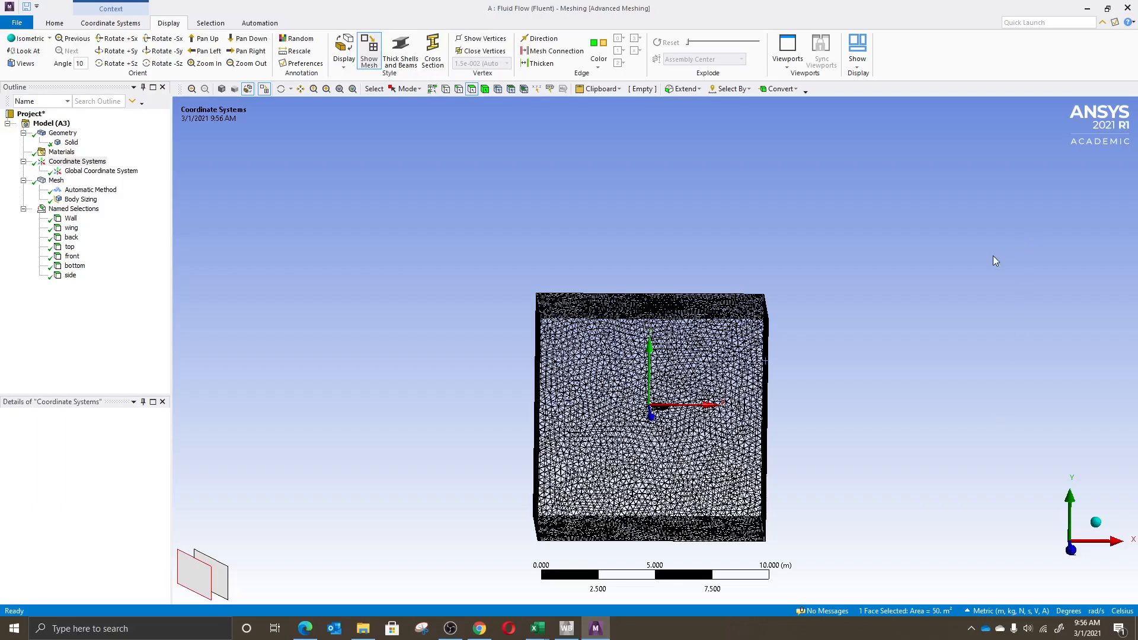
# - Close the meshing application and update the Mesh cell of the Fluid Flow (Fluent) system in Workbench
pyautogui.click(1126, 8)
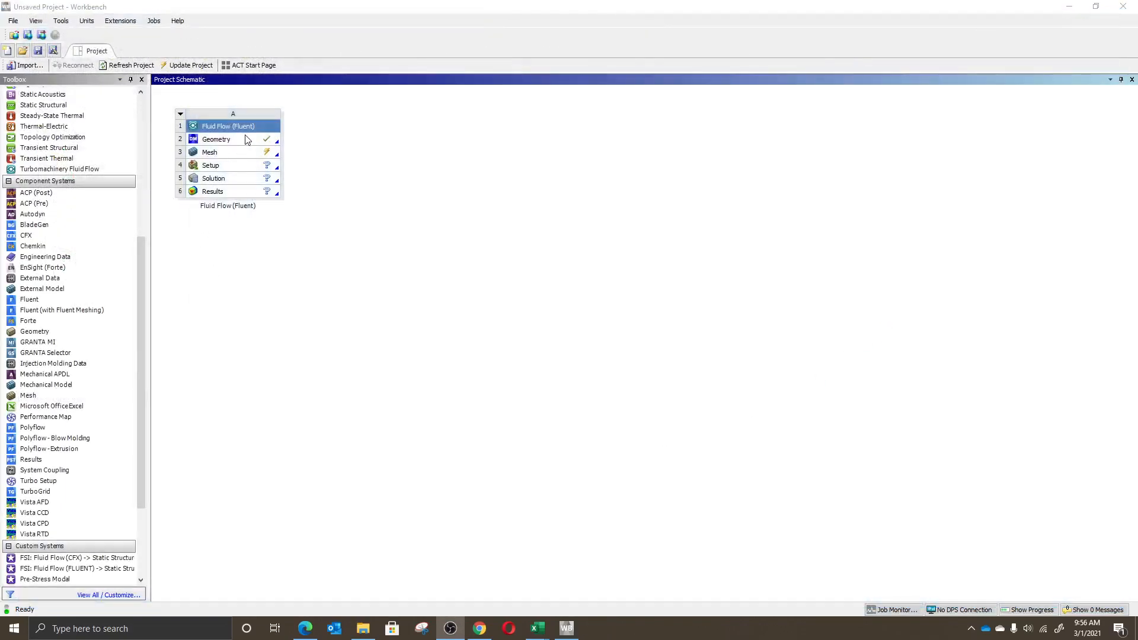
pyautogui.click(236, 153)
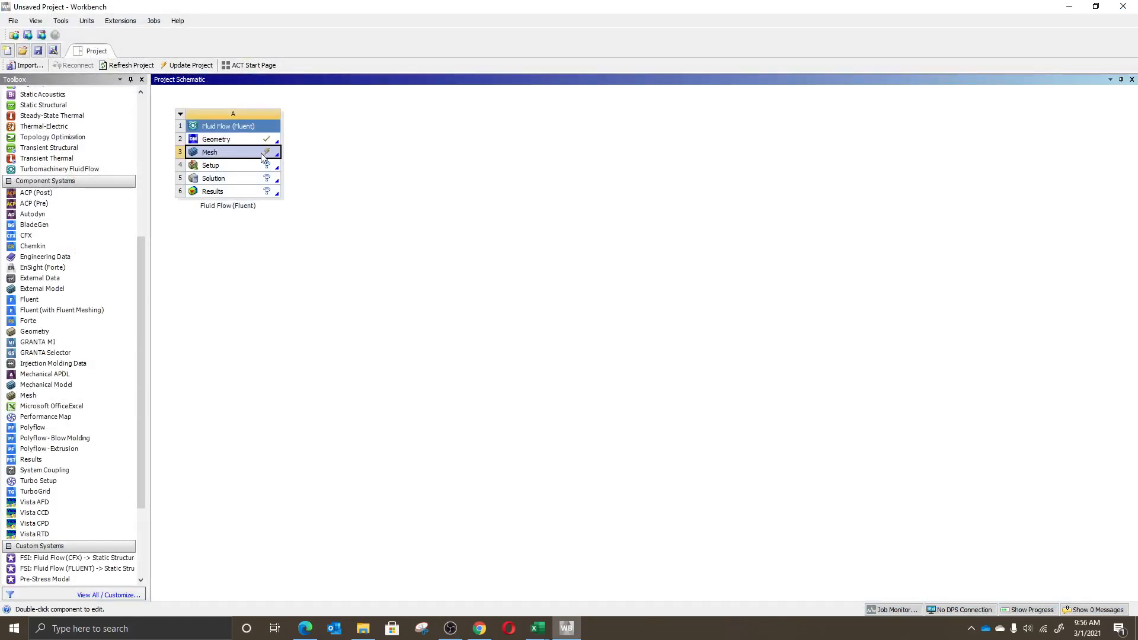
pyautogui.rightClick(251, 151)
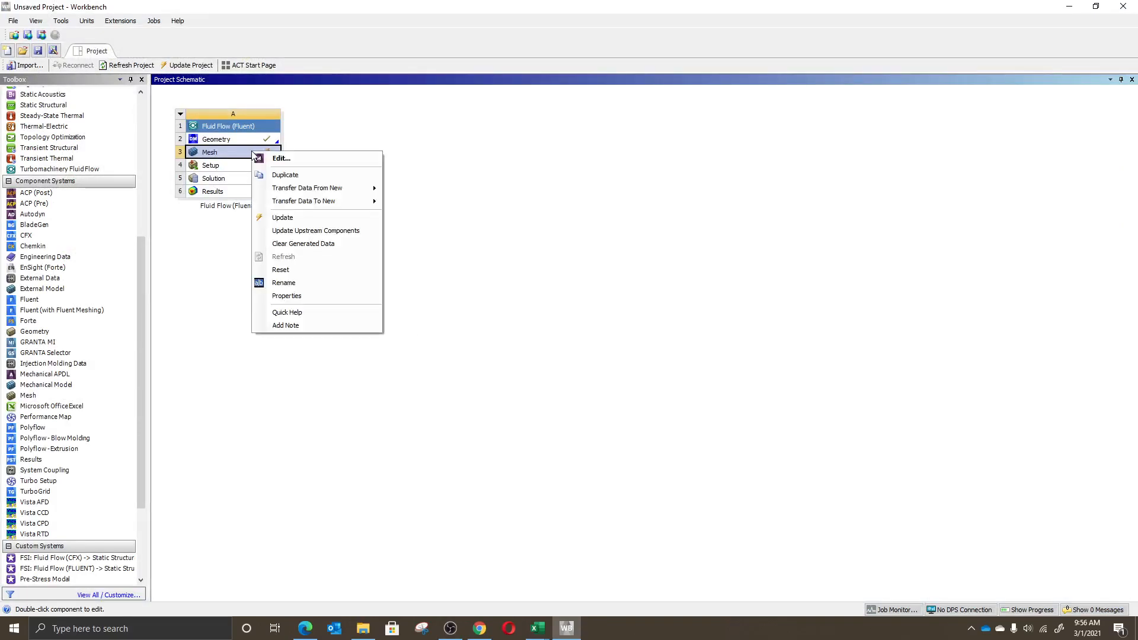
pyautogui.click(269, 222)
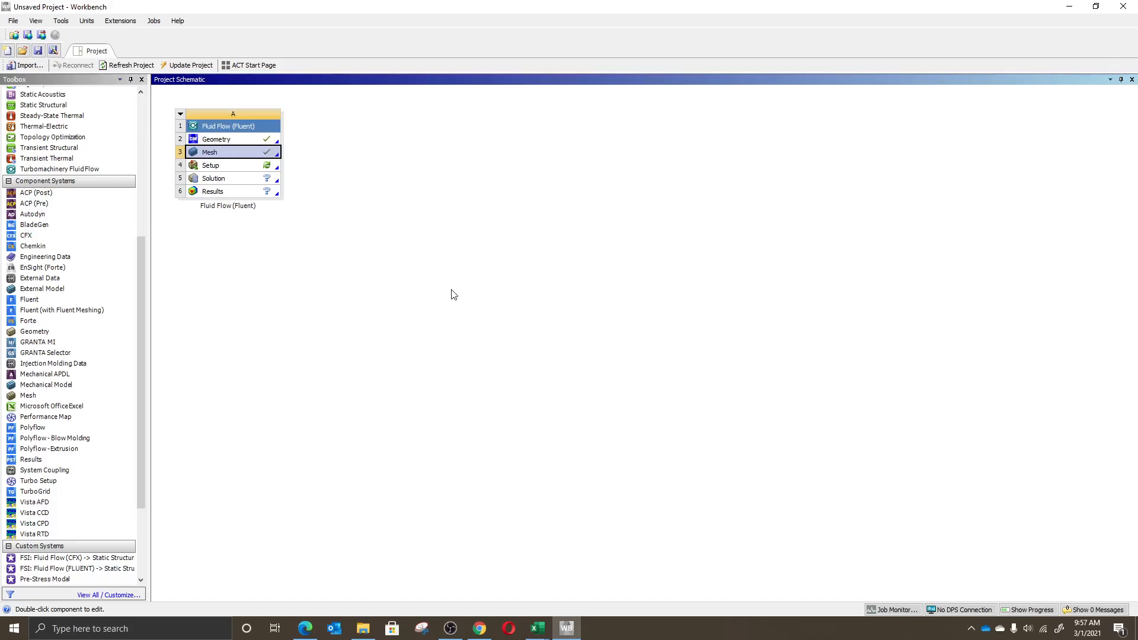
# - Launch Fluent from the Setup cell with double precision and 4 solver processes, and permanently dismiss the Key Behavioral Changes notice
pyautogui.click(220, 170)
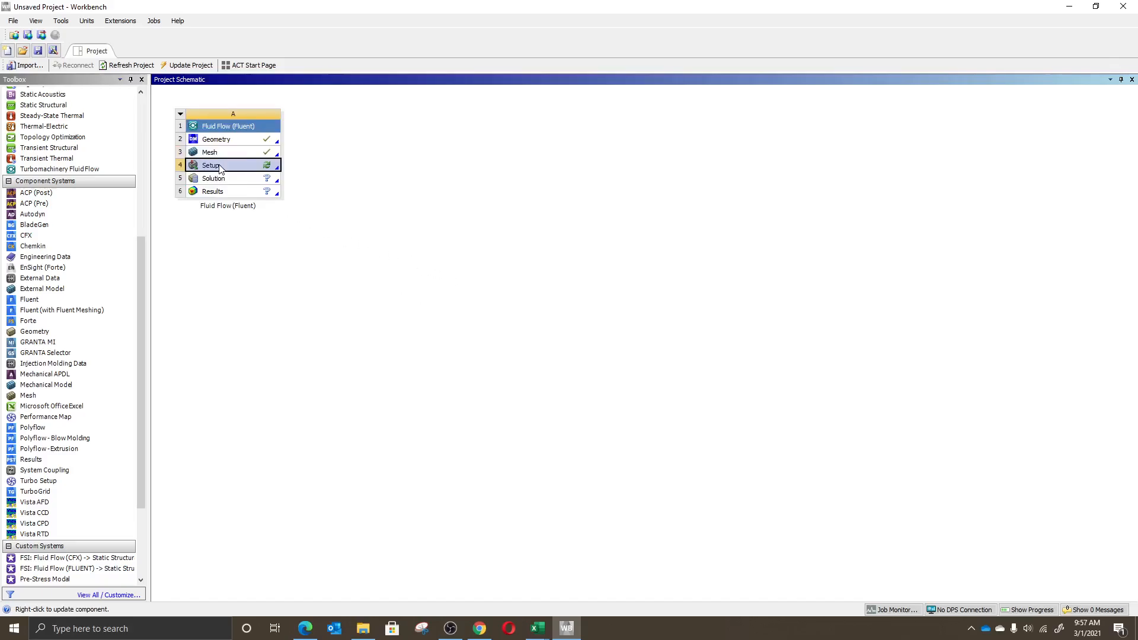
pyautogui.doubleClick(220, 170)
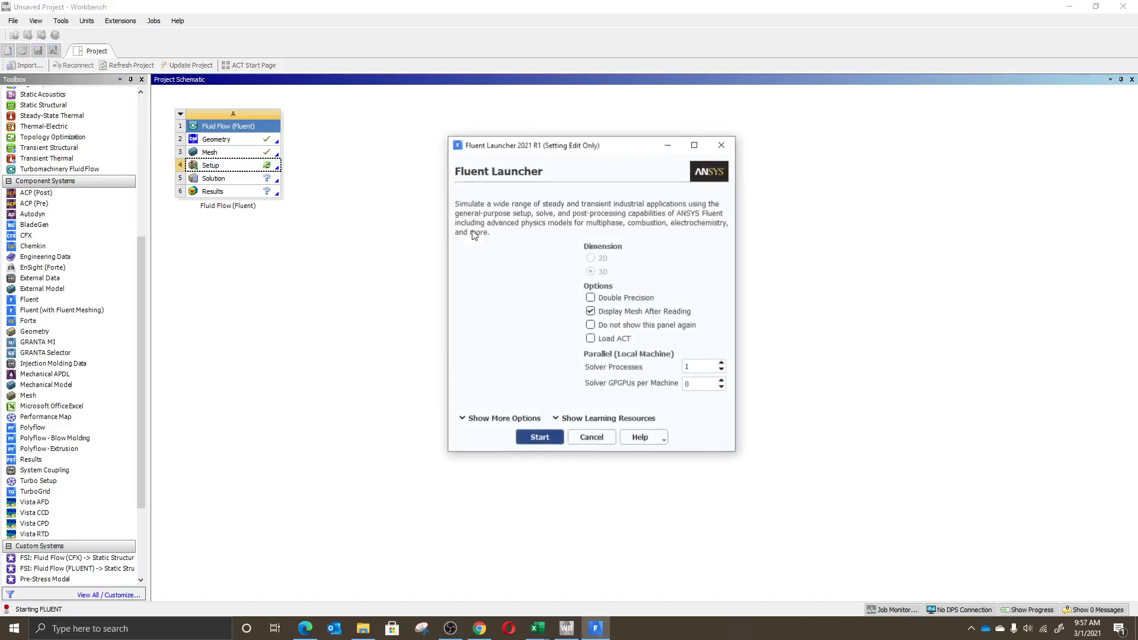
pyautogui.click(545, 439)
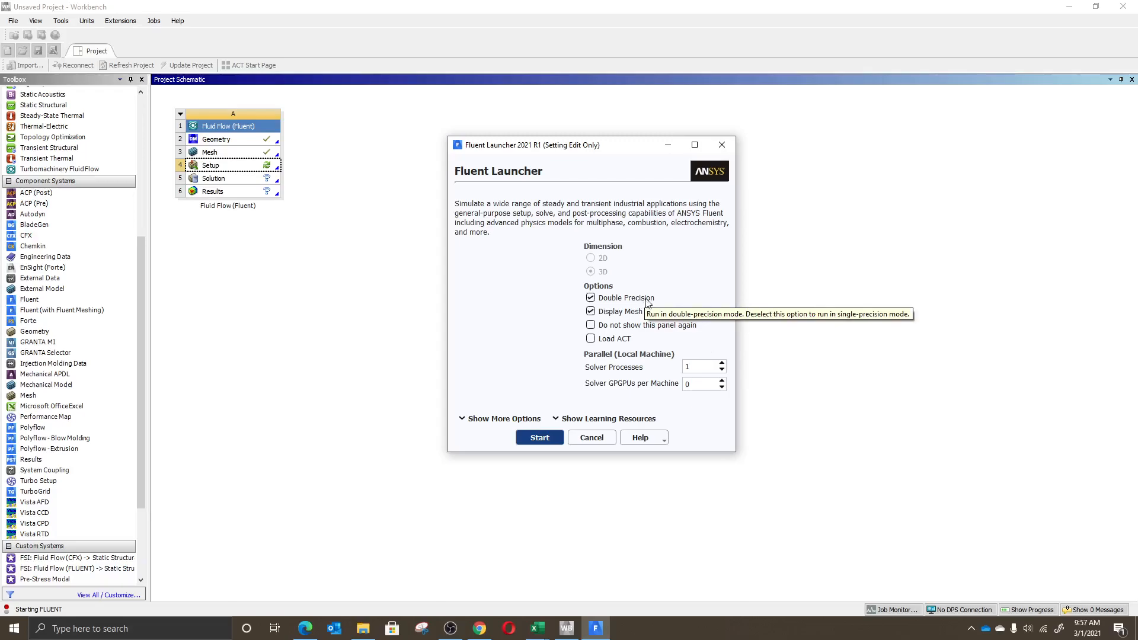
pyautogui.doubleClick(706, 363)
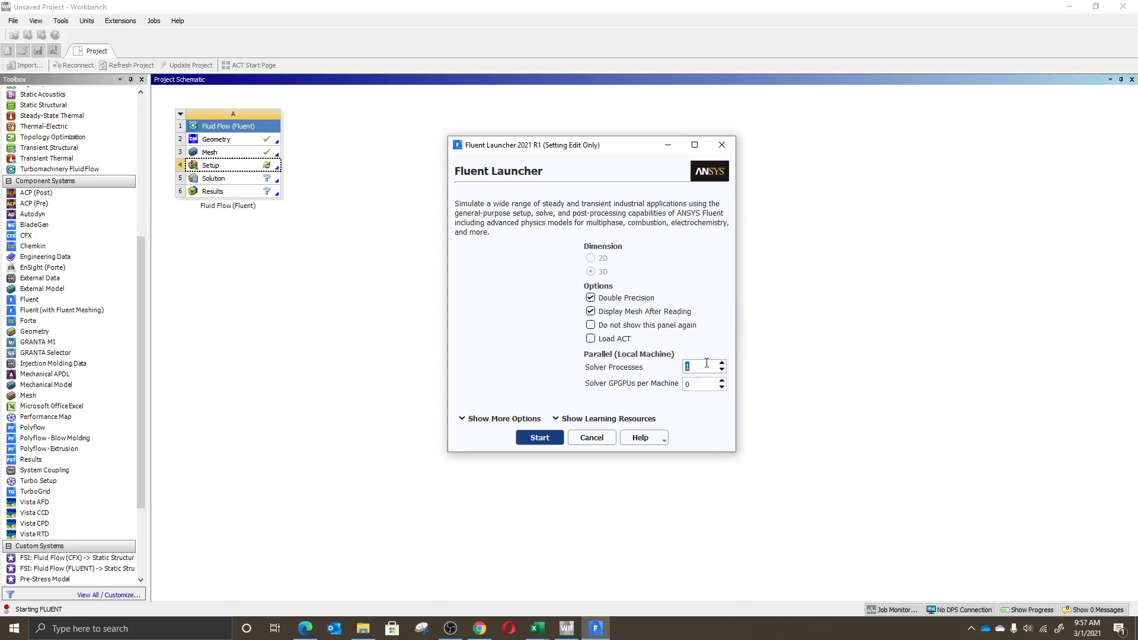
pyautogui.write('4')
pyautogui.doubleClick(696, 385)
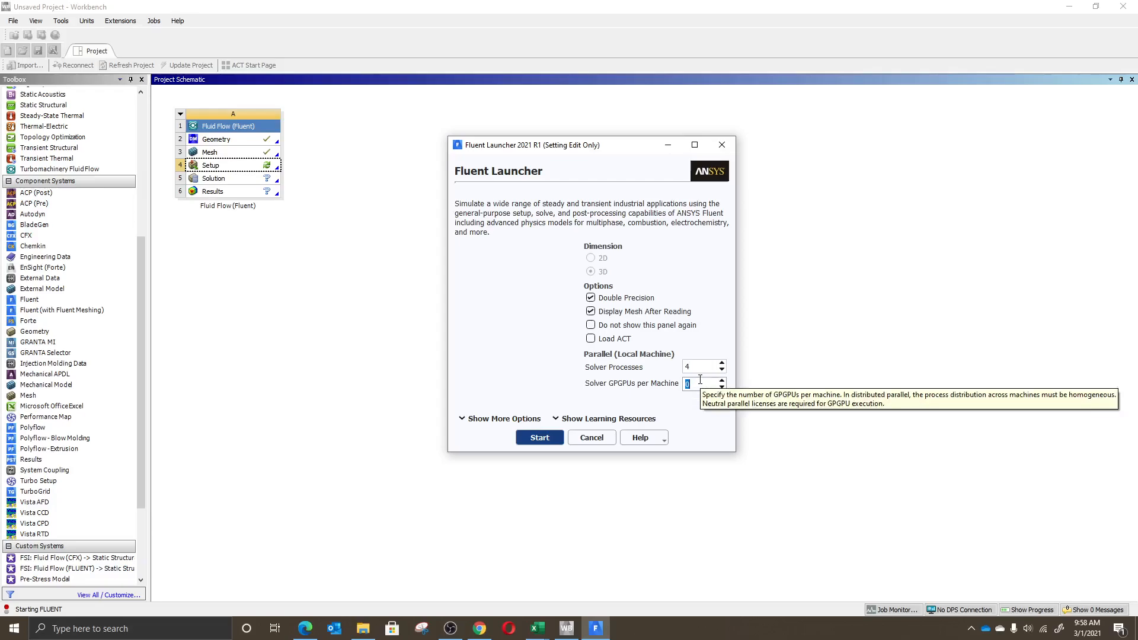
pyautogui.click(540, 443)
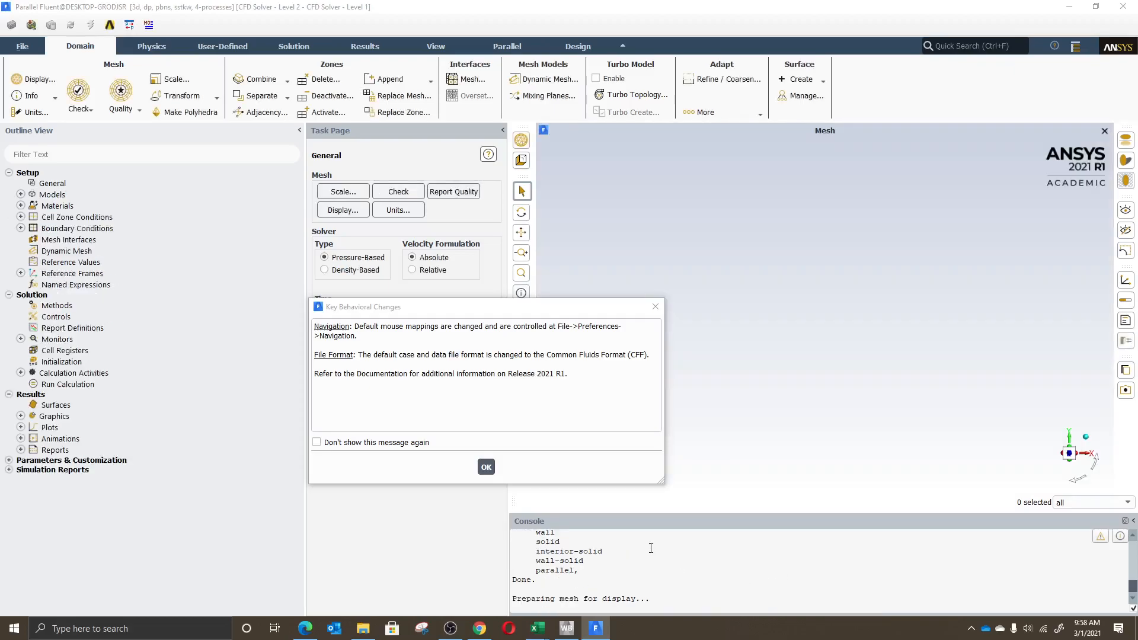
pyautogui.click(486, 467)
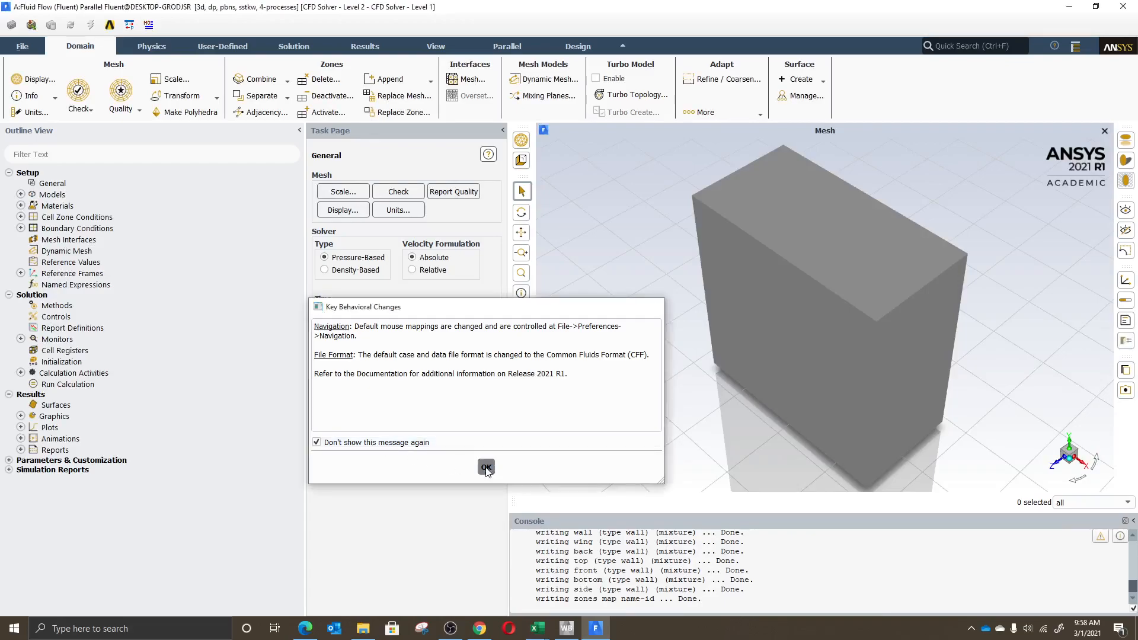
# - Examine the imported box domain from several angles, run a mesh check and read its console report
pyautogui.scroll(-2, 968, 291)
pyautogui.moveTo(967, 291); pyautogui.dragTo(684, 335, button='middle')
pyautogui.scroll(-3, 698, 339)
pyautogui.scroll(-2, 748, 318)
pyautogui.scroll(8, 745, 323)
pyautogui.scroll(-5, 788, 255)
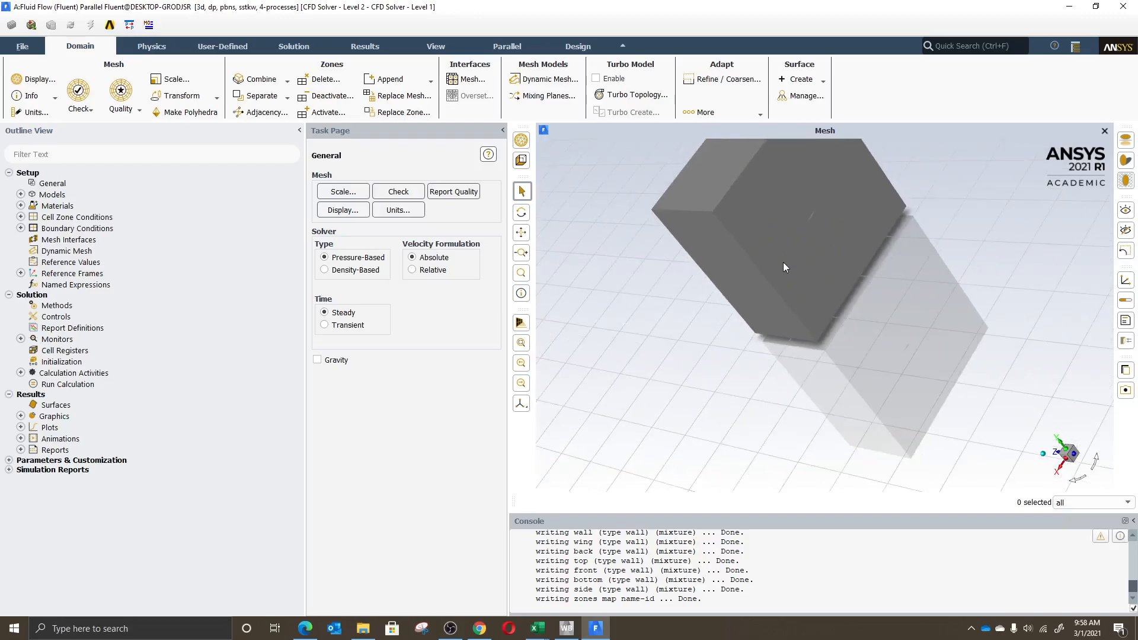
pyautogui.moveTo(812, 222); pyautogui.dragTo(773, 193)
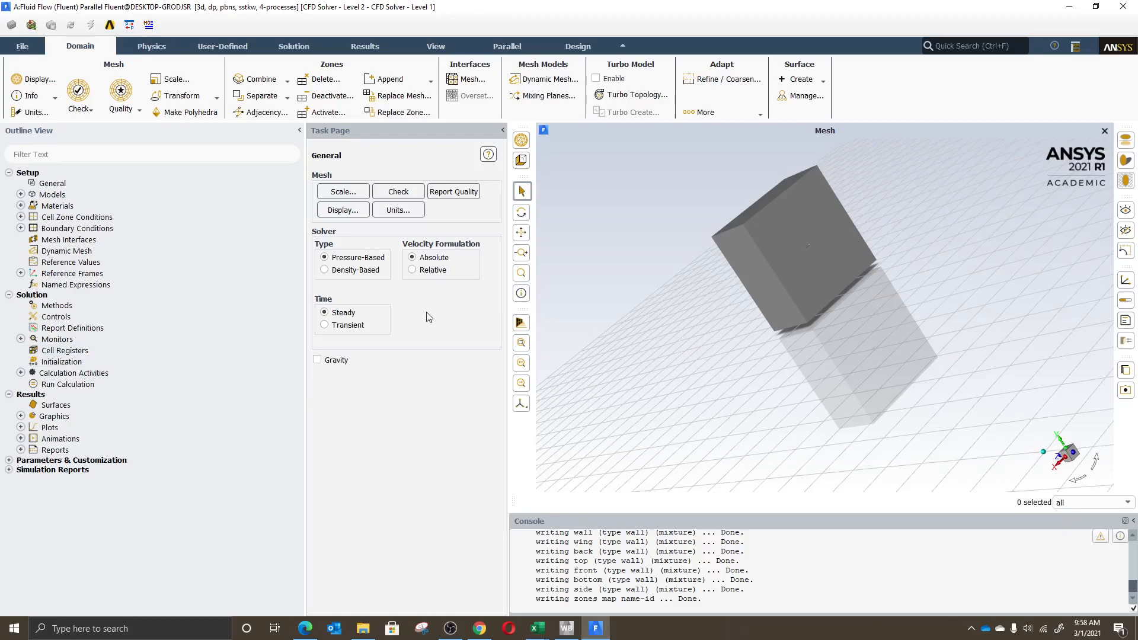
pyautogui.click(395, 193)
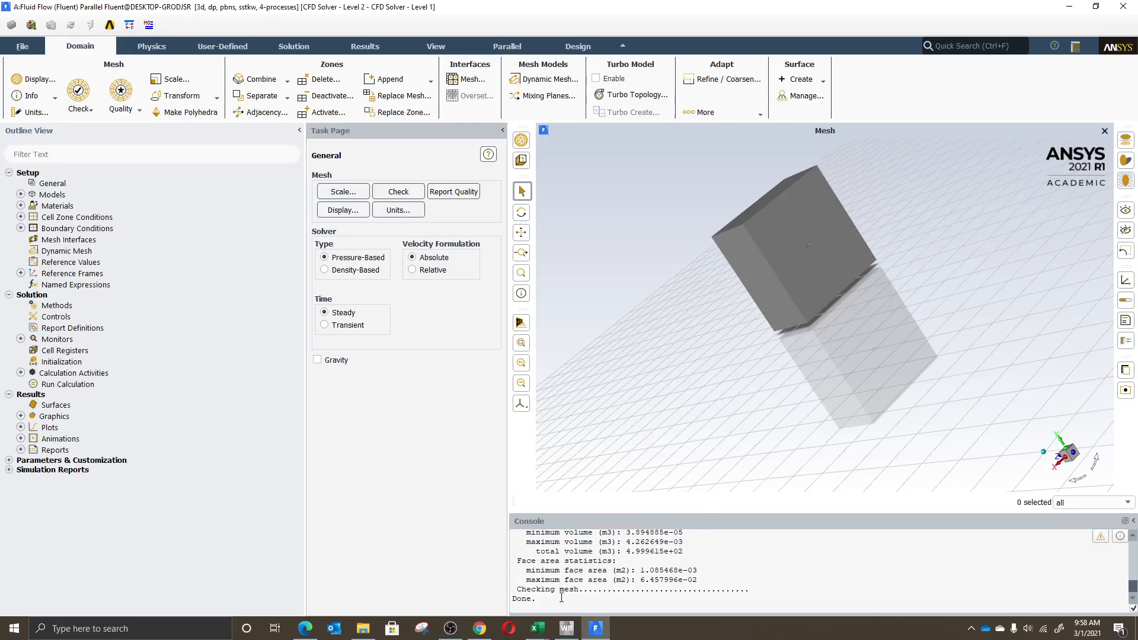
pyautogui.doubleClick(524, 600)
pyautogui.click(318, 361)
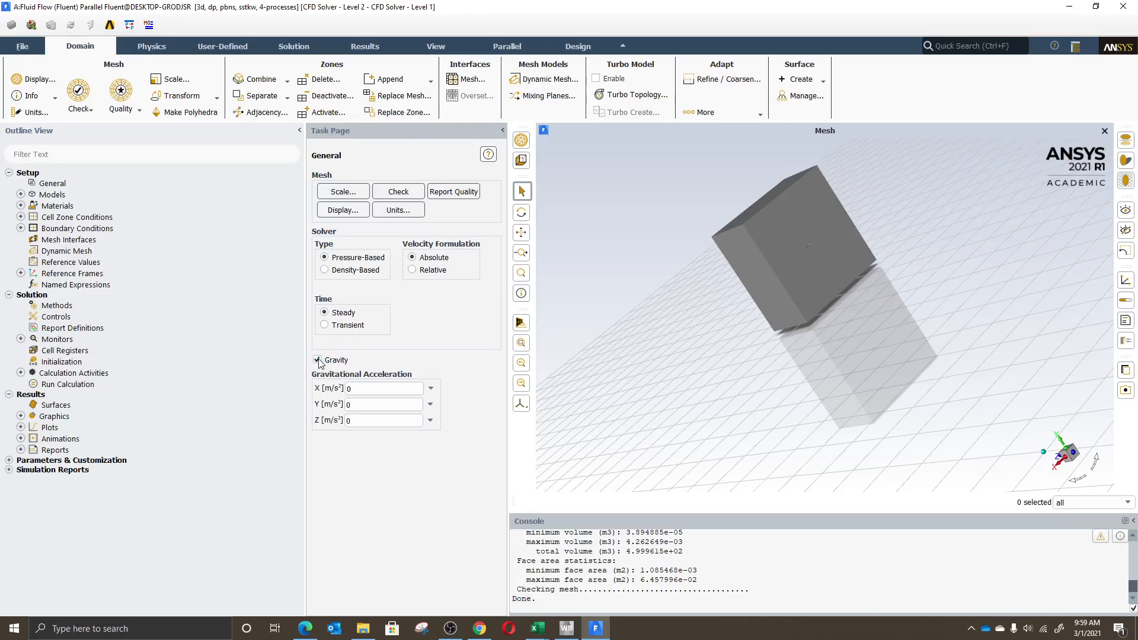
pyautogui.click(318, 360)
pyautogui.click(338, 325)
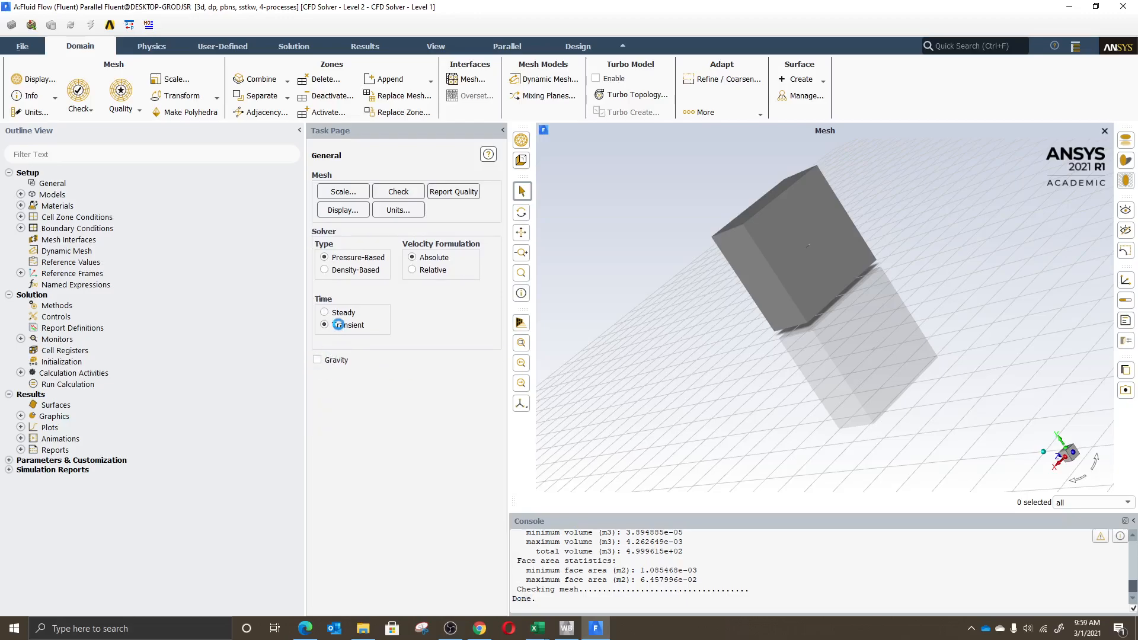
pyautogui.click(342, 311)
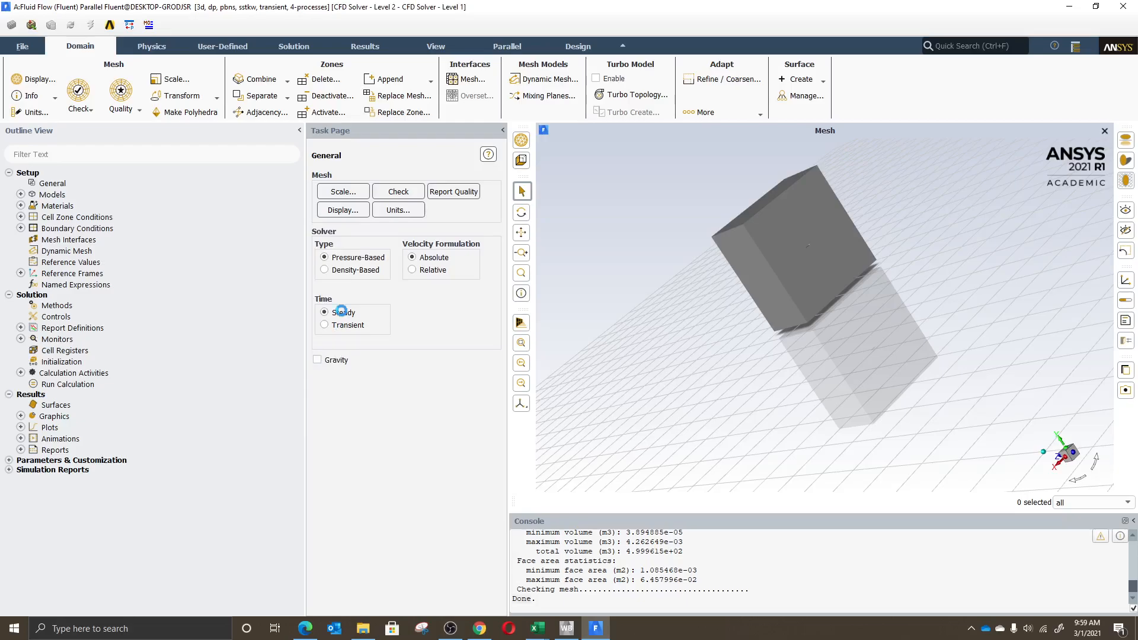
pyautogui.click(346, 325)
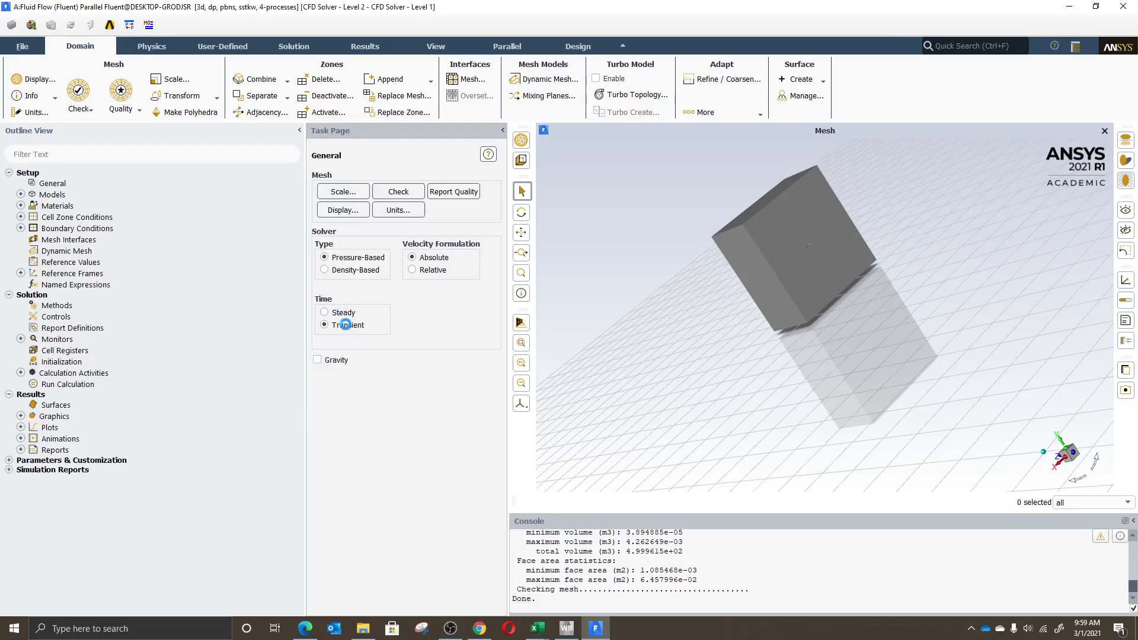
pyautogui.click(351, 316)
pyautogui.click(343, 326)
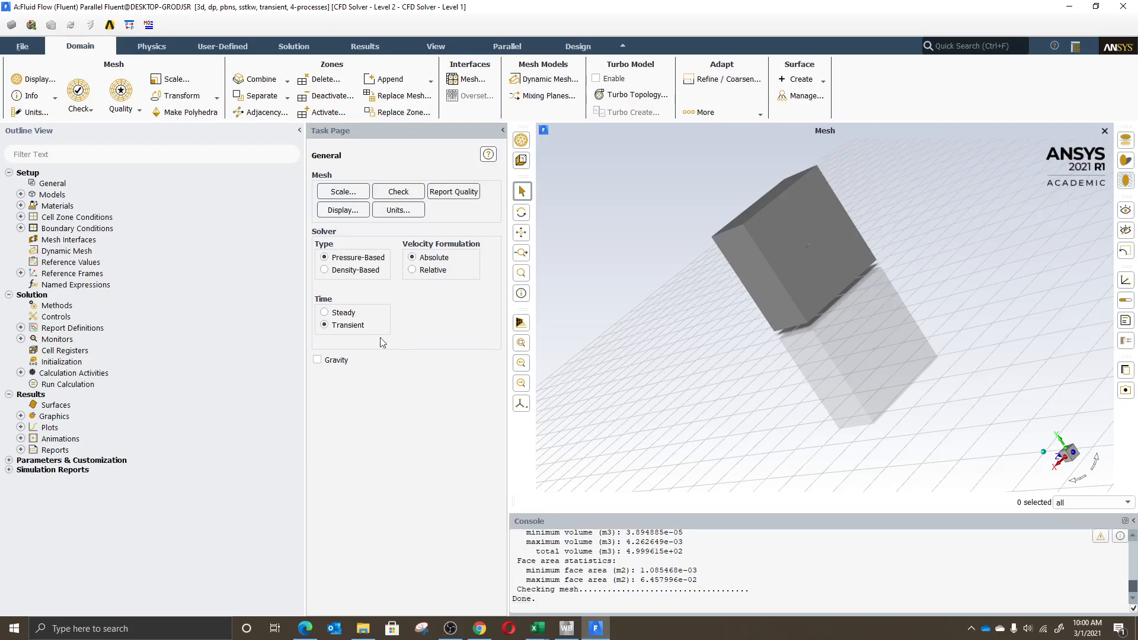
pyautogui.click(348, 314)
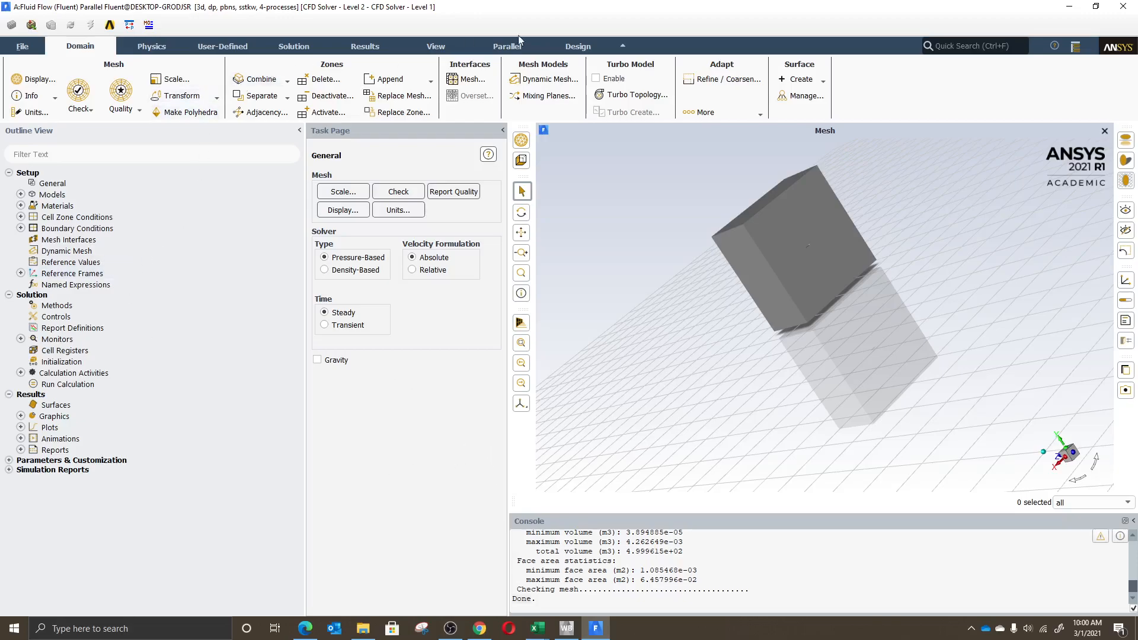
# - Open the boundary conditions and change the back zone's type to outflow, keeping a flow rate weighting of 1
pyautogui.click(150, 48)
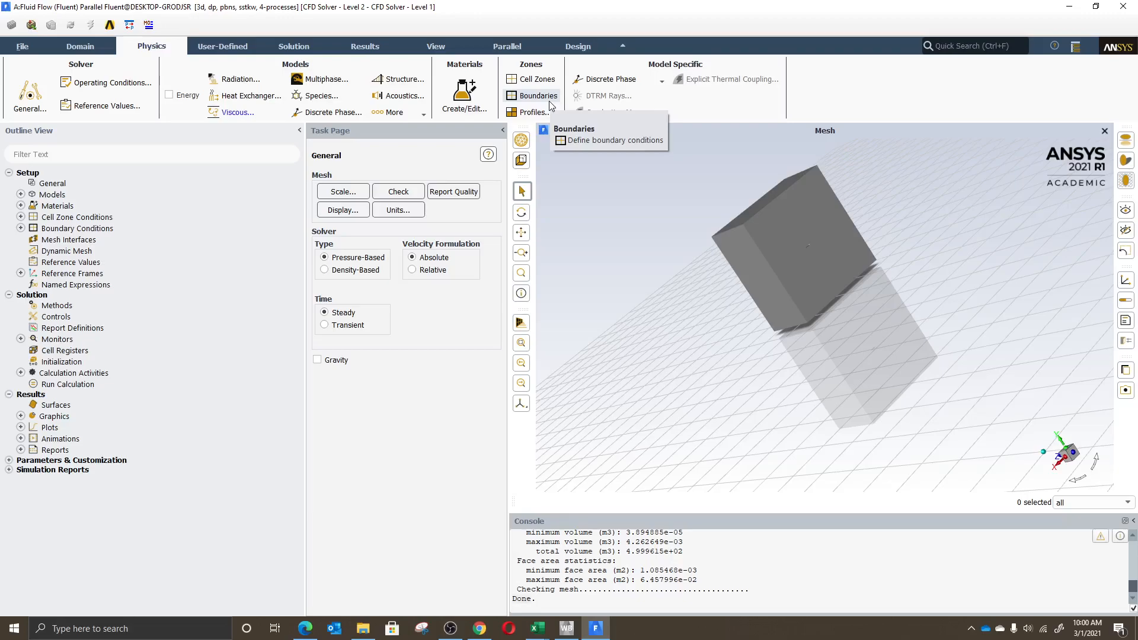
pyautogui.click(21, 228)
pyautogui.click(33, 252)
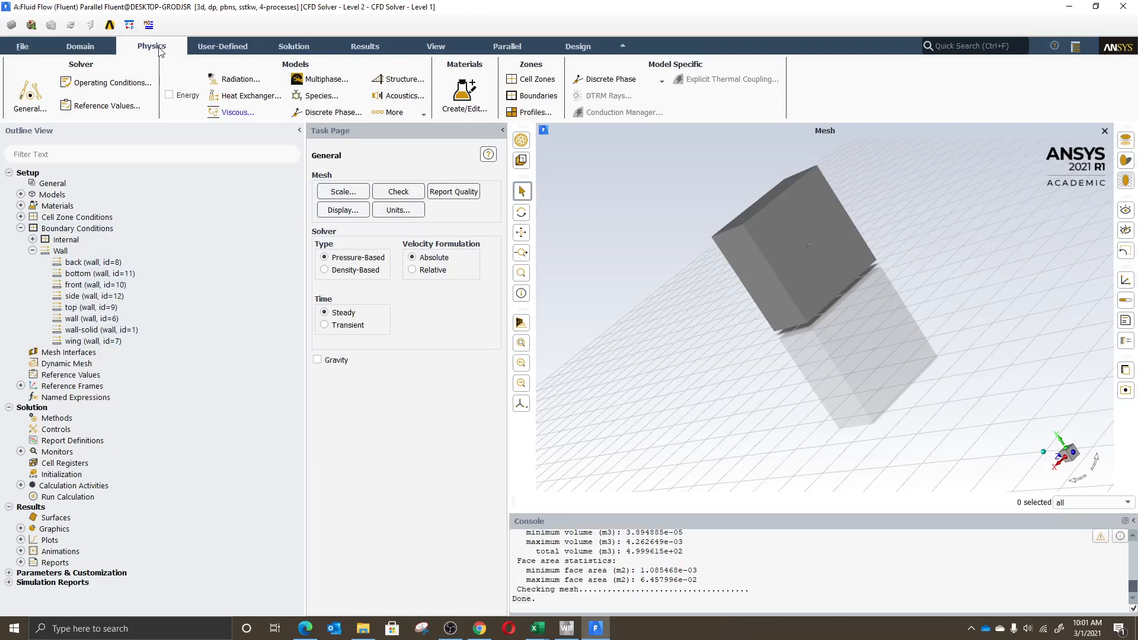
pyautogui.click(539, 97)
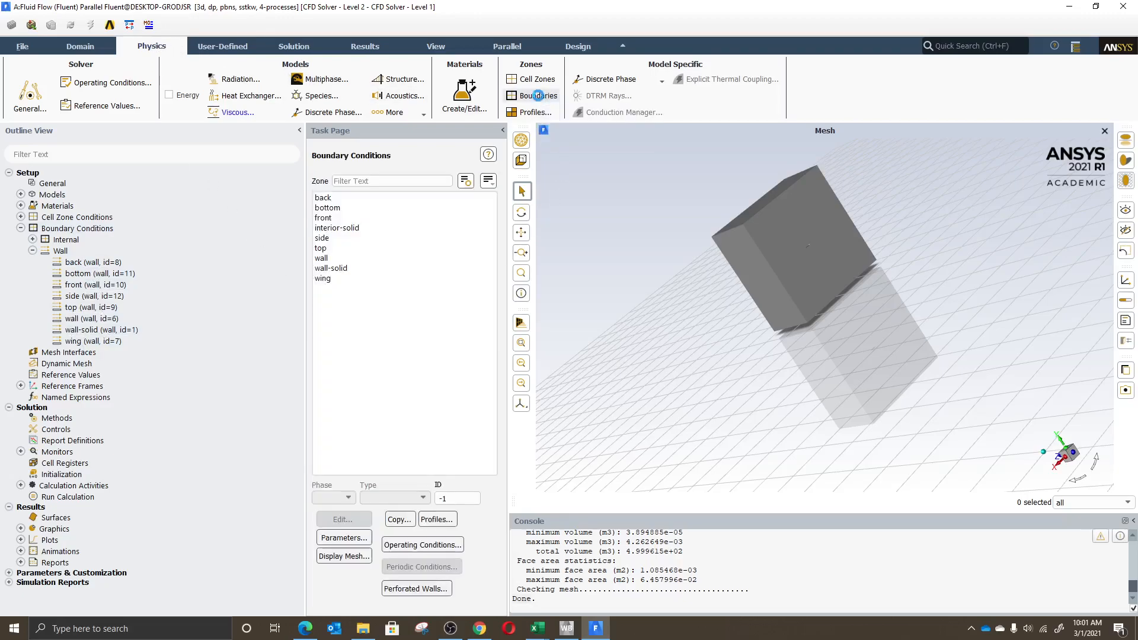
pyautogui.click(321, 200)
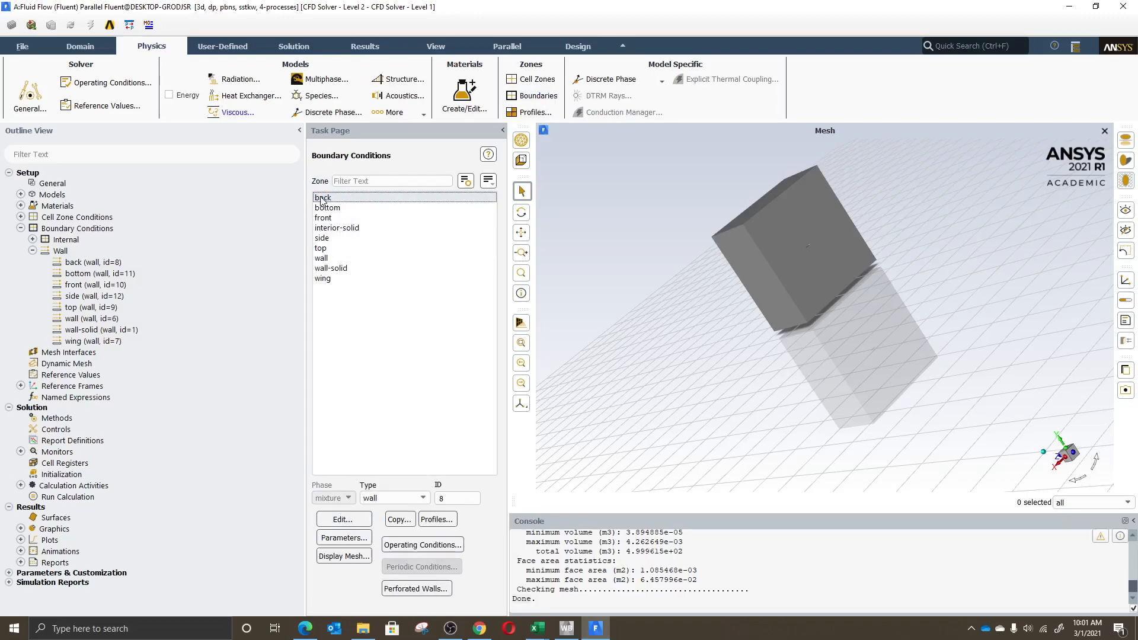
pyautogui.click(423, 498)
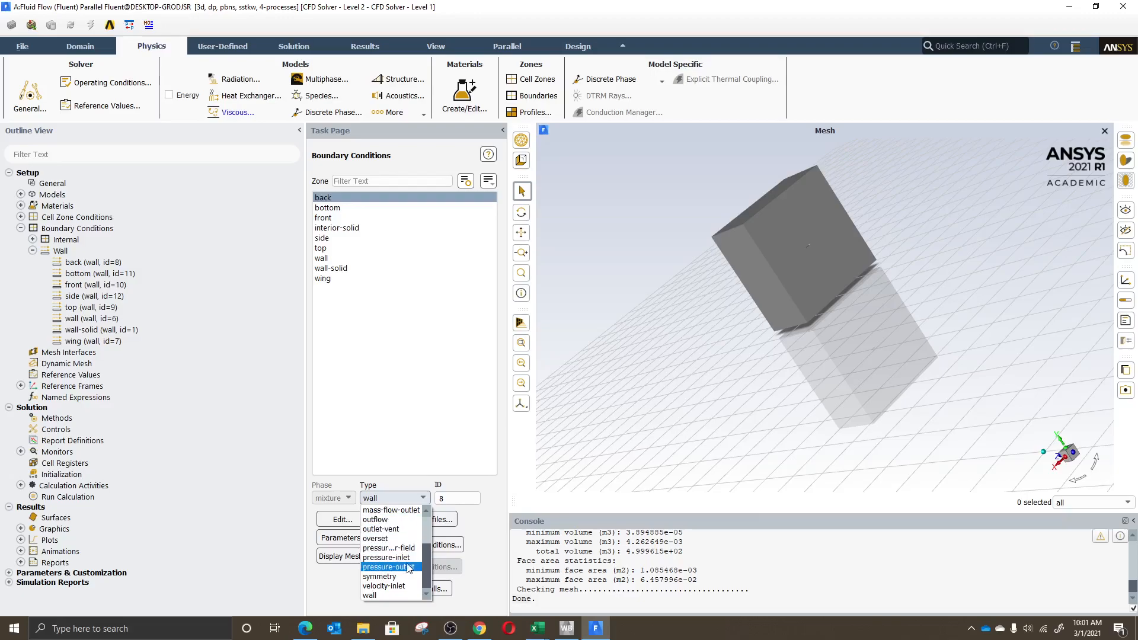
pyautogui.click(391, 520)
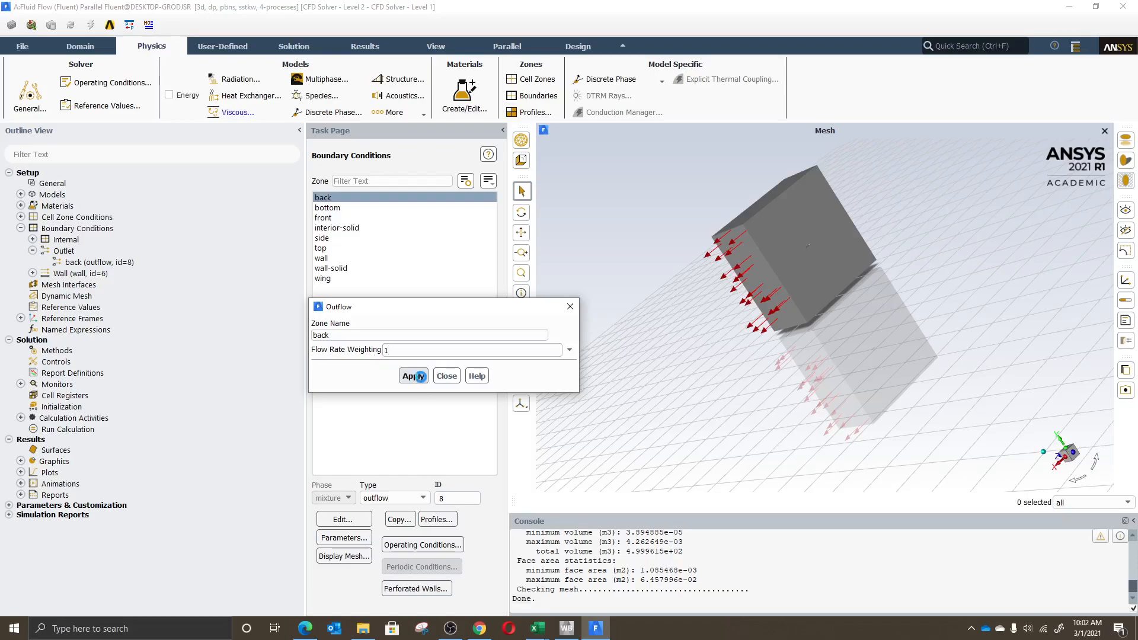
pyautogui.click(446, 375)
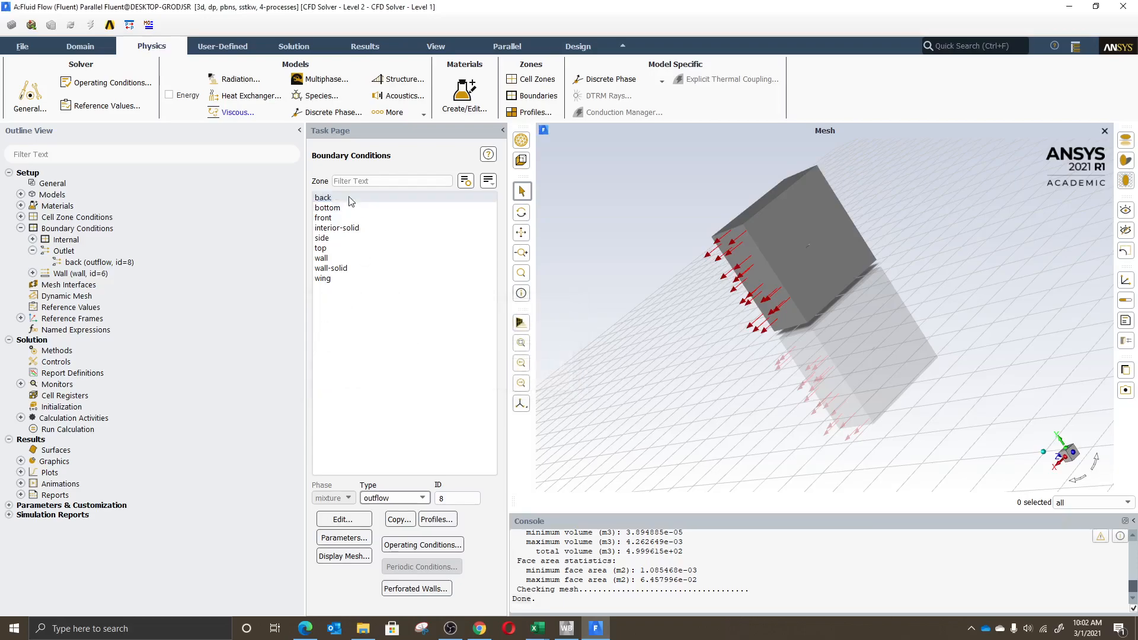
# - Change the bottom zone's boundary type to outflow with a flow rate weighting of 1
pyautogui.click(334, 207)
pyautogui.click(394, 498)
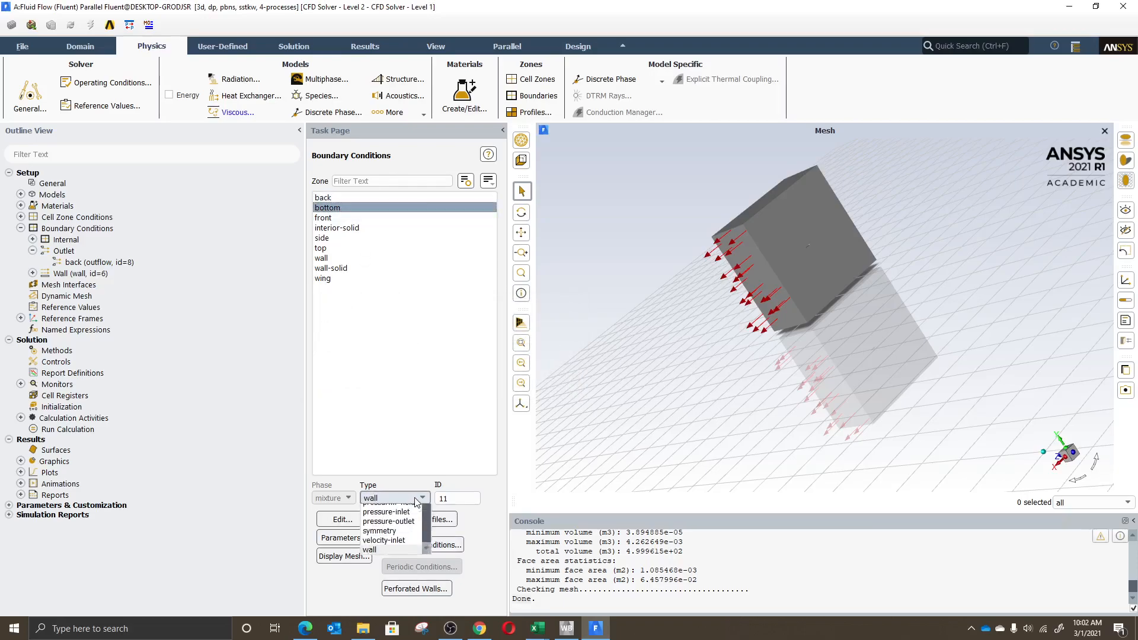
pyautogui.click(391, 520)
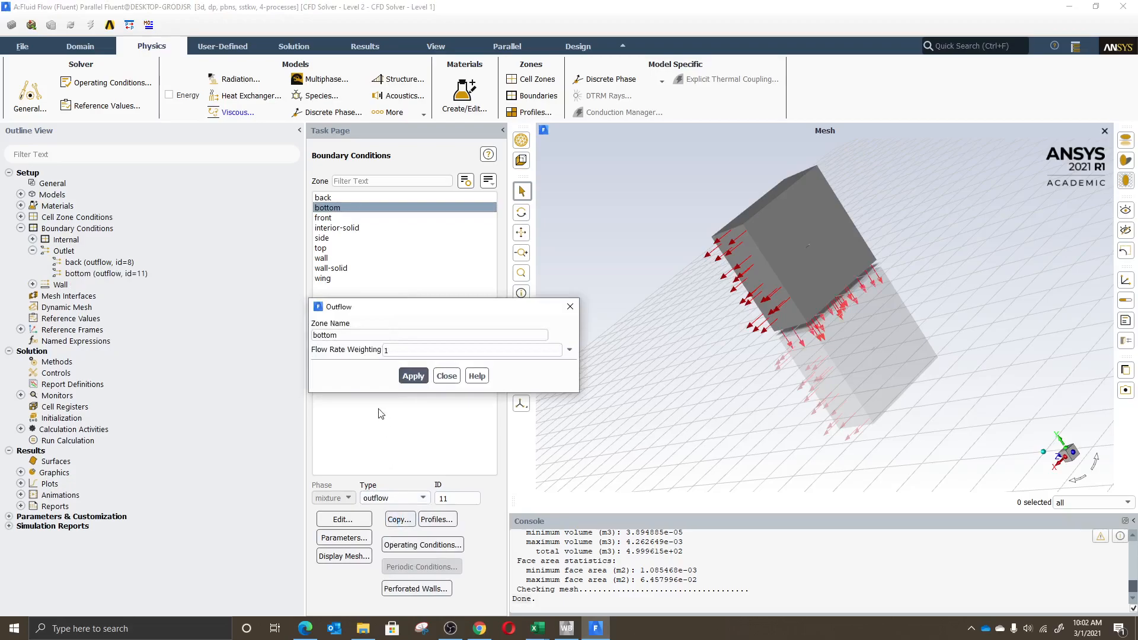
pyautogui.click(447, 375)
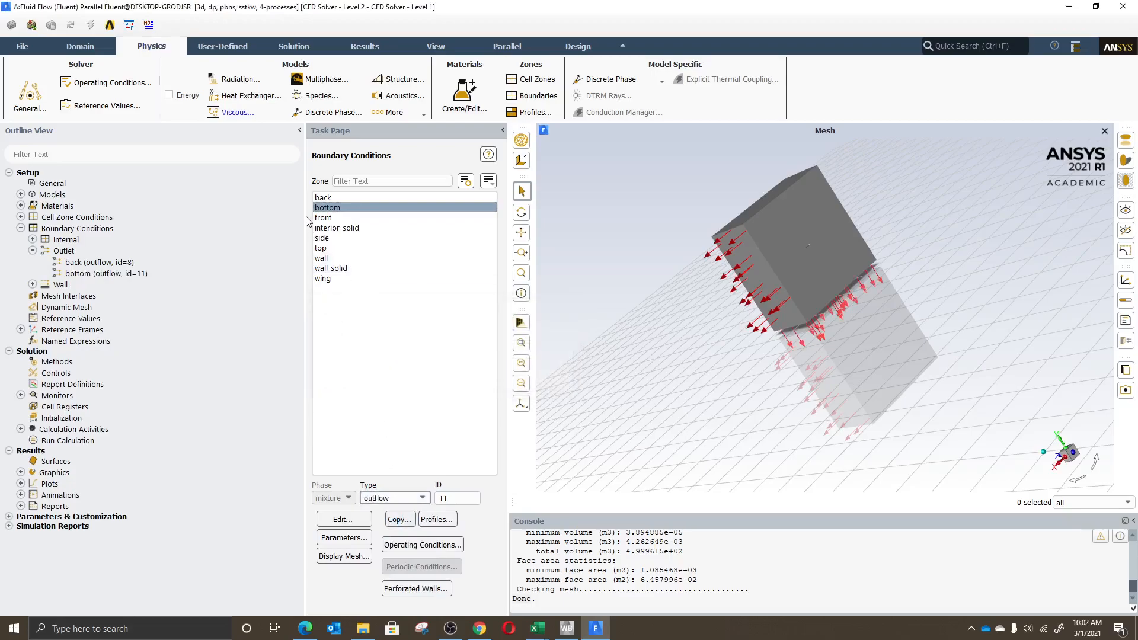
# - Change the front zone's boundary type to velocity-inlet
pyautogui.click(323, 217)
pyautogui.click(409, 498)
pyautogui.scroll(4, 408, 560)
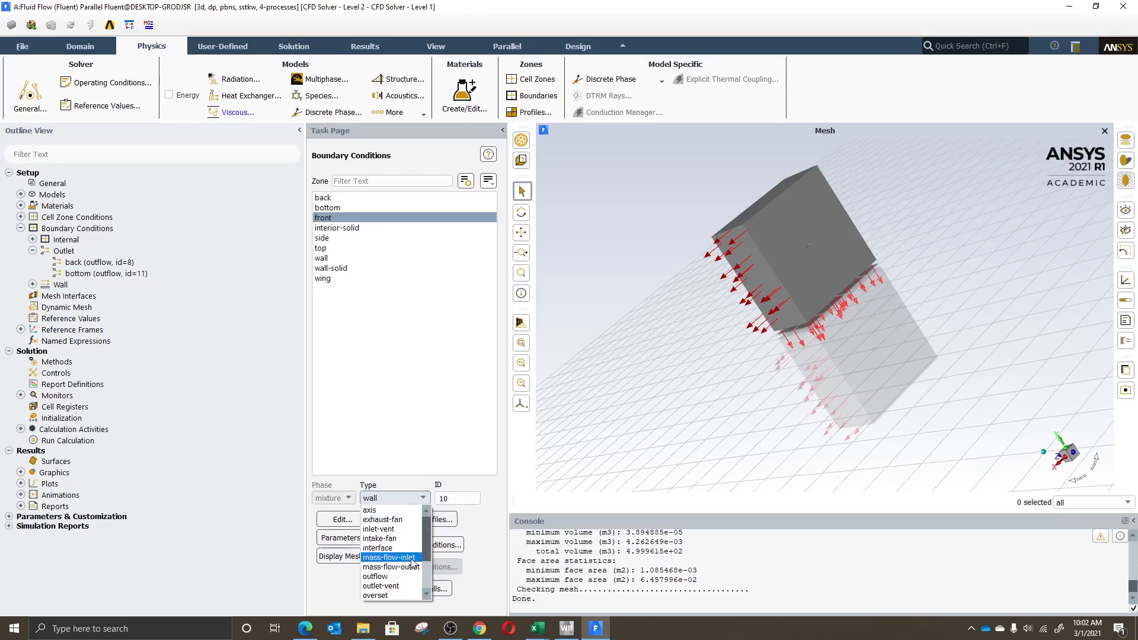
pyautogui.scroll(-2, 426, 564)
pyautogui.scroll(-1, 426, 564)
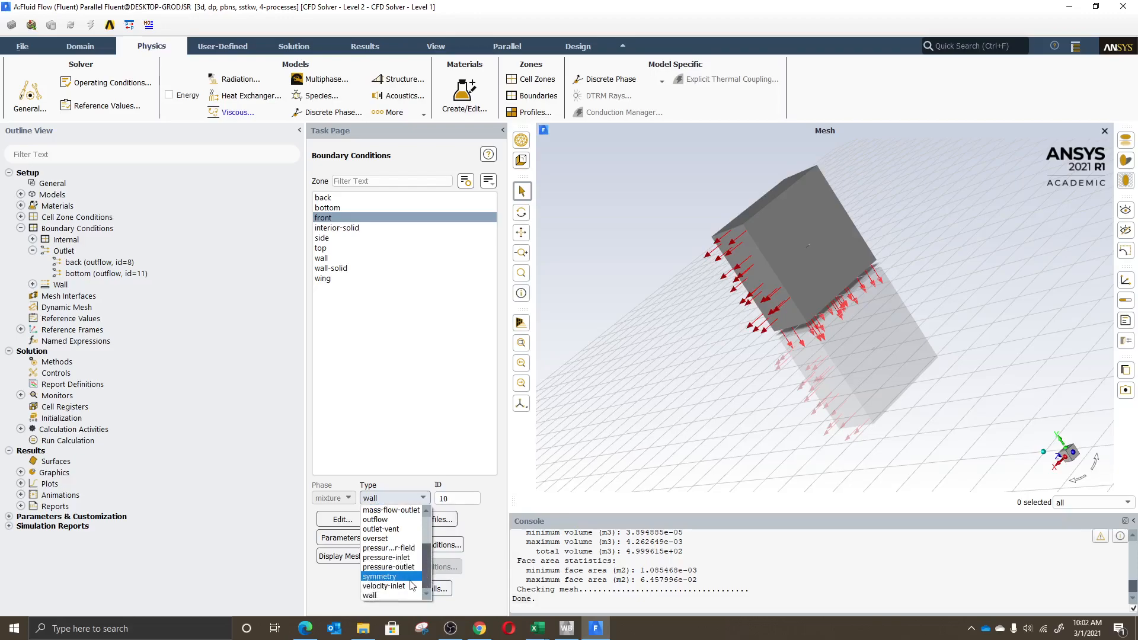
pyautogui.click(400, 587)
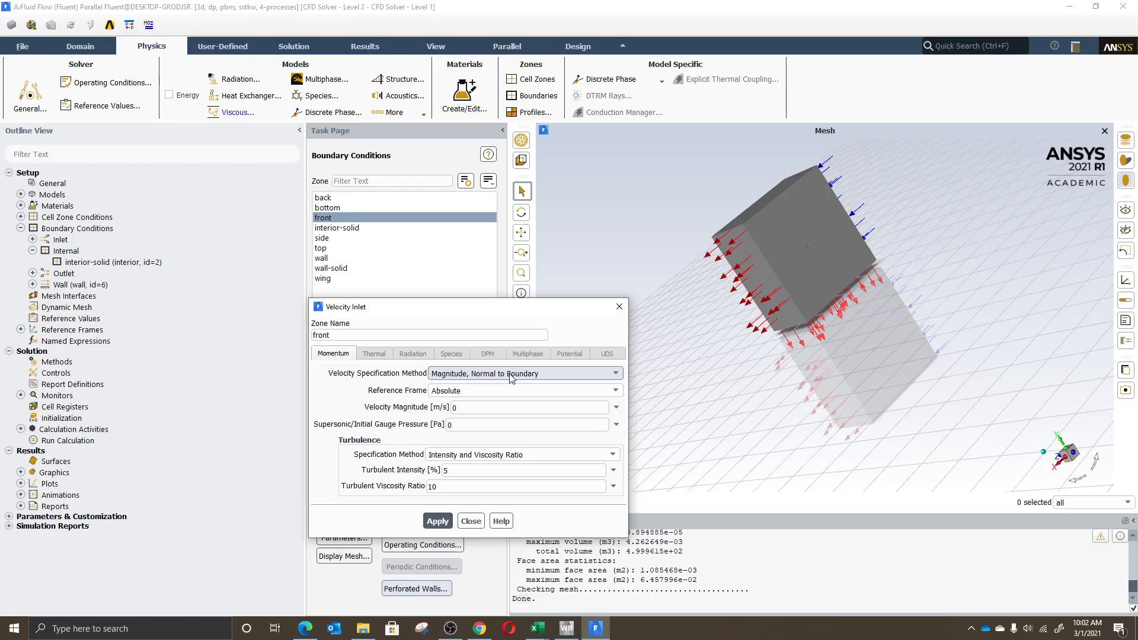
# - Specify the front inlet's velocity by Magnitude and Direction with a magnitude of 10 m/s, and apply the settings
pyautogui.click(513, 375)
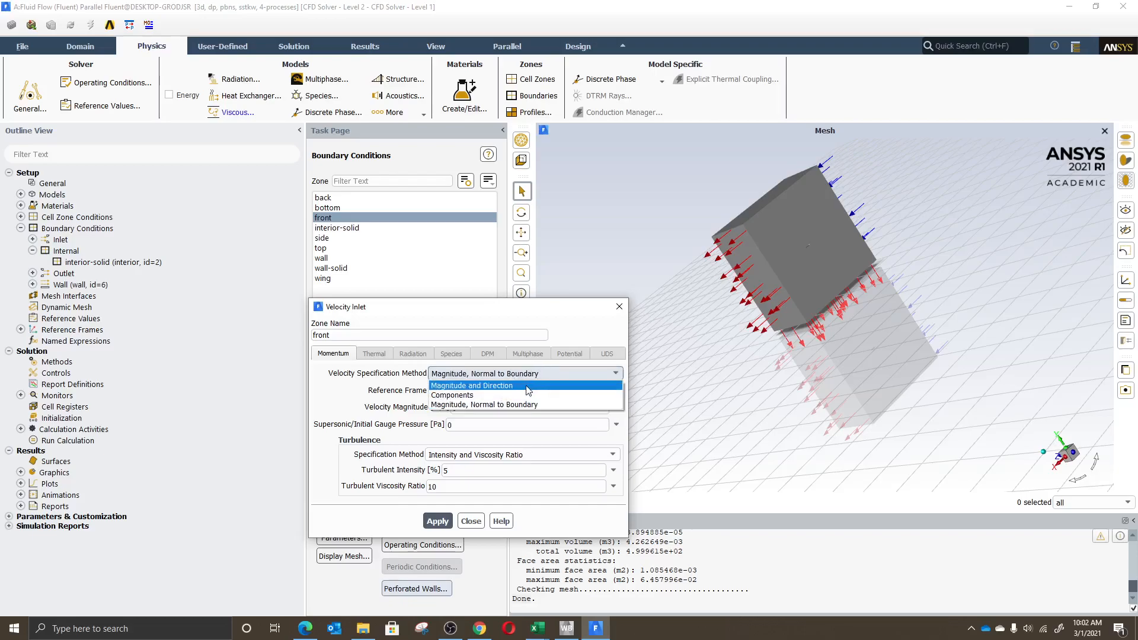
pyautogui.click(525, 386)
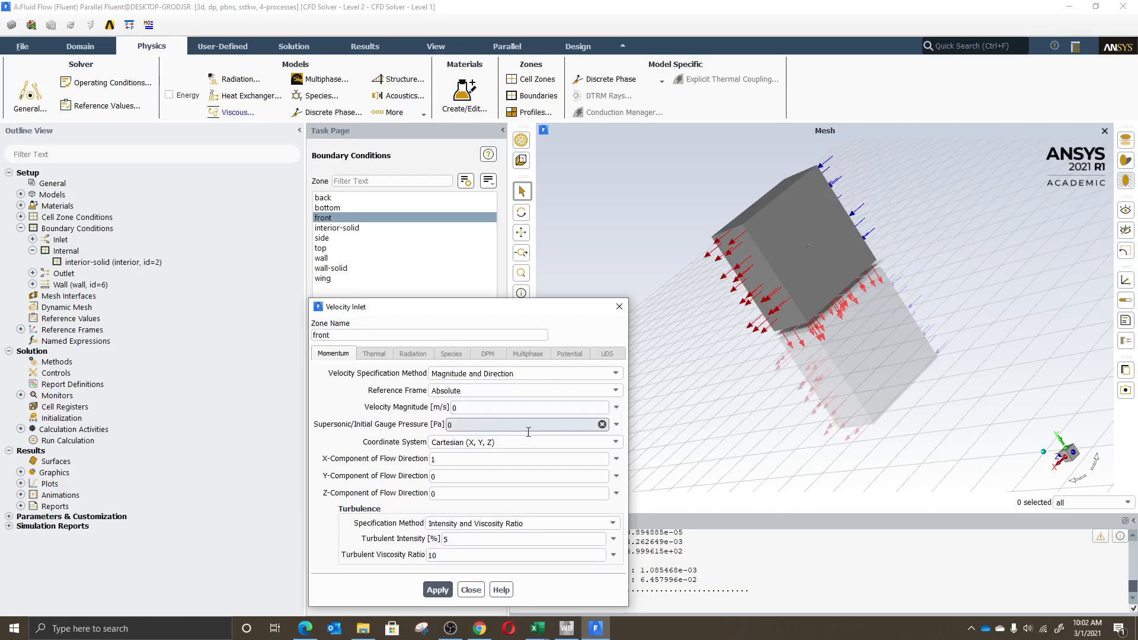
pyautogui.doubleClick(468, 405)
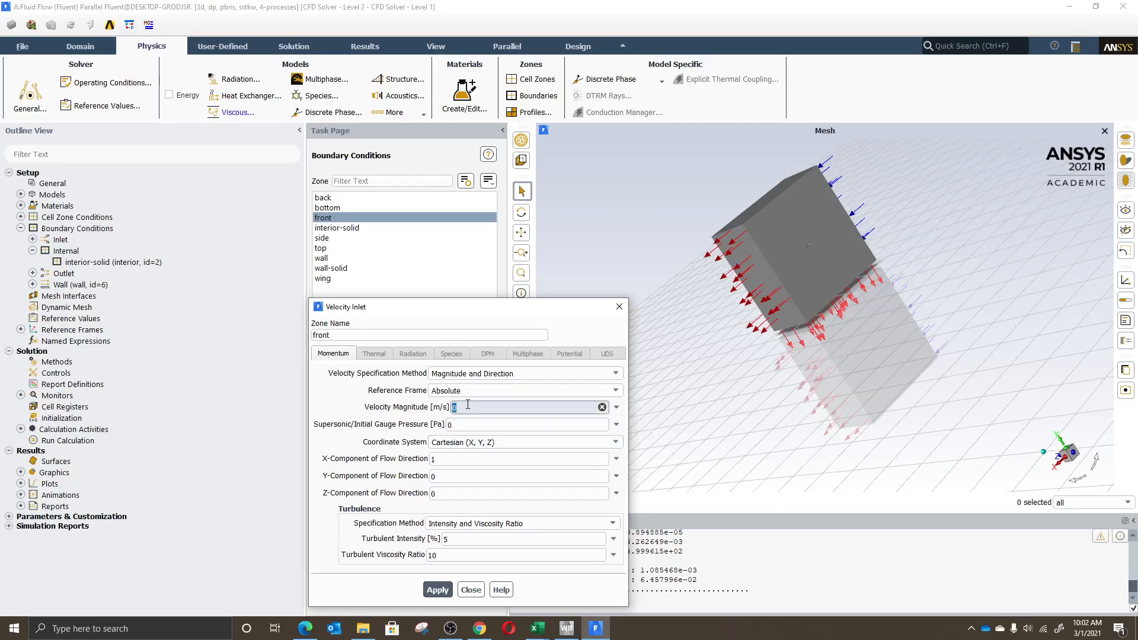
pyautogui.write('10')
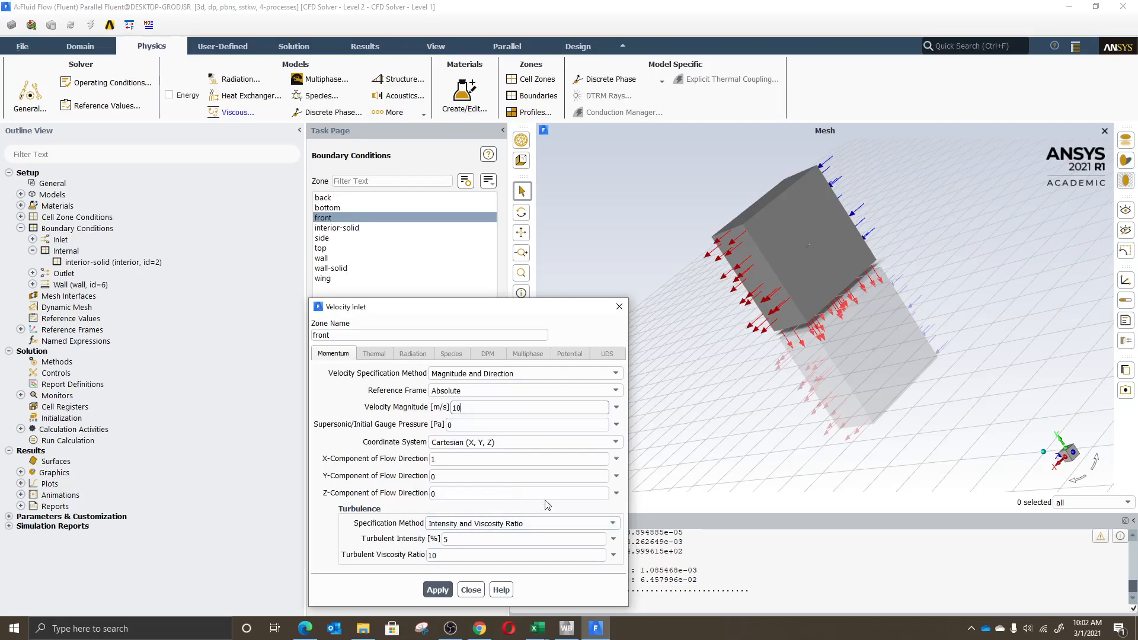
pyautogui.doubleClick(494, 408)
pyautogui.click(443, 458)
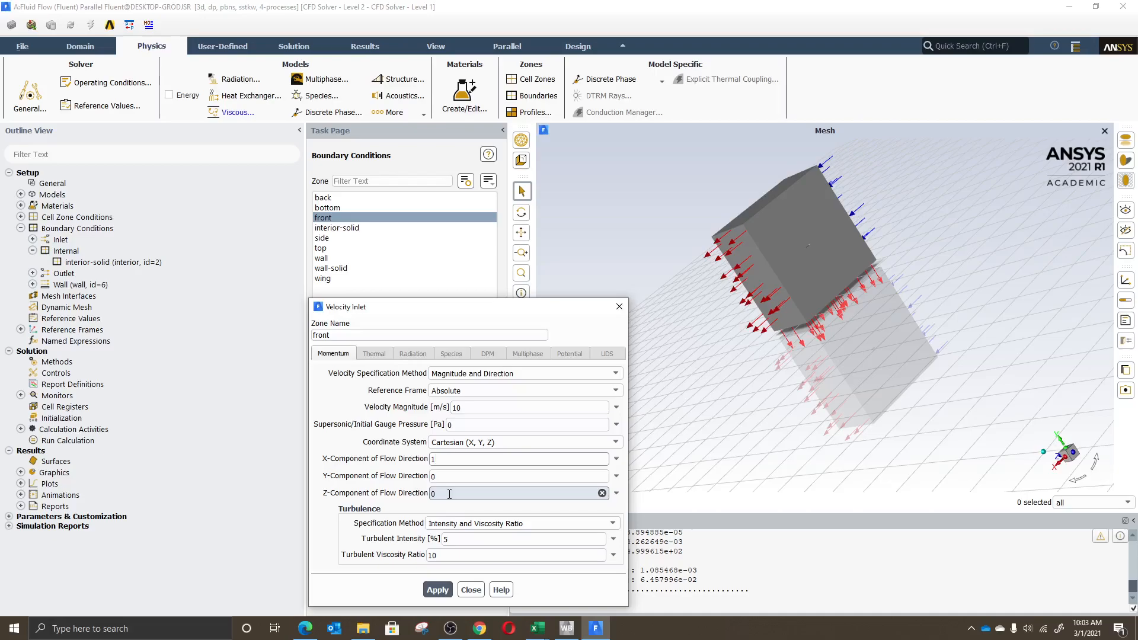
pyautogui.click(437, 590)
pyautogui.click(471, 591)
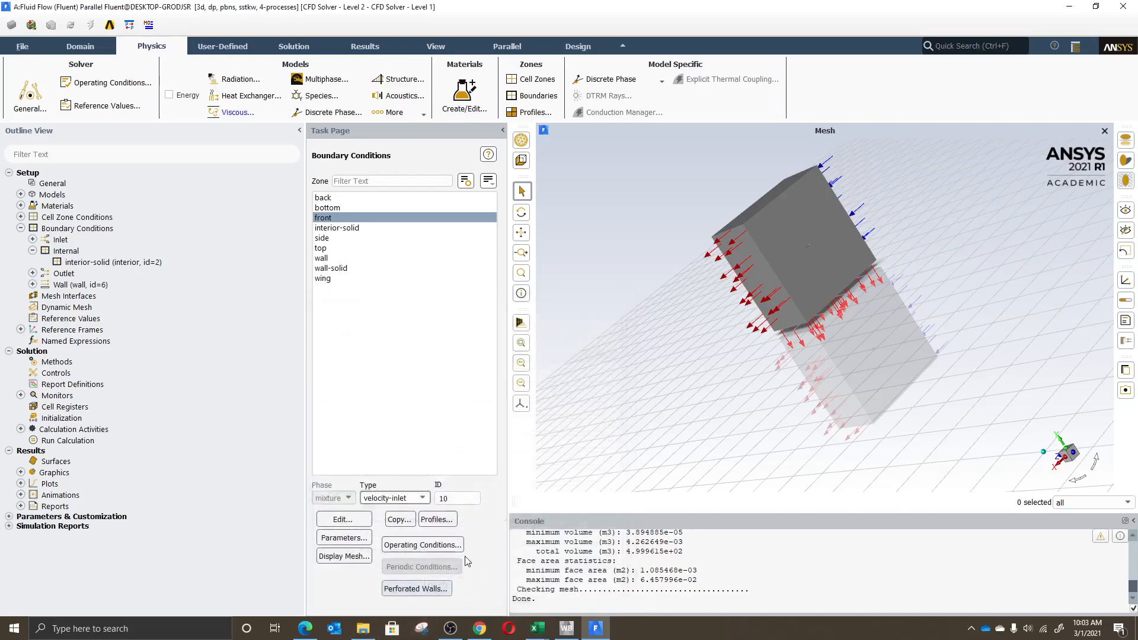
# - Change the side zone's boundary type to outflow with a flow rate weighting of 1
pyautogui.click(370, 230)
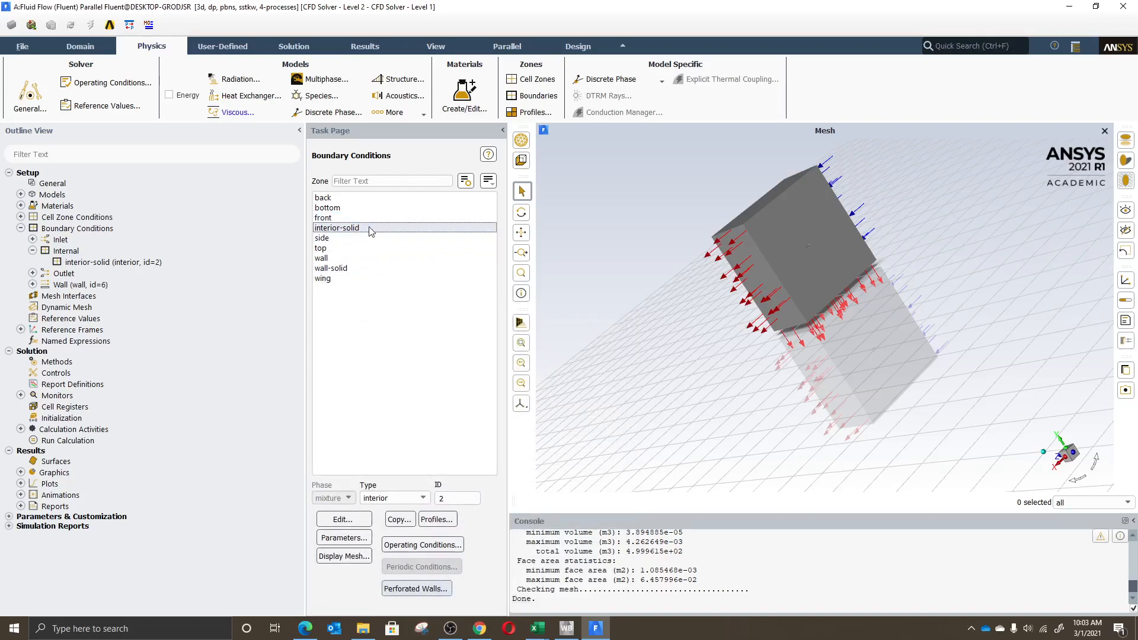
pyautogui.click(359, 238)
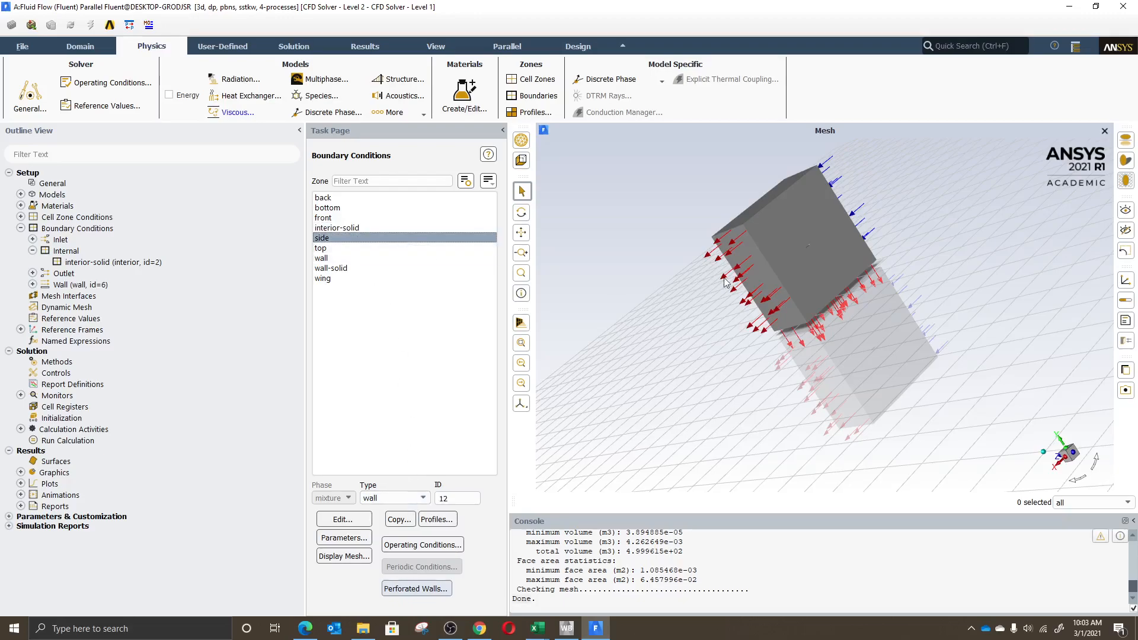
pyautogui.click(409, 499)
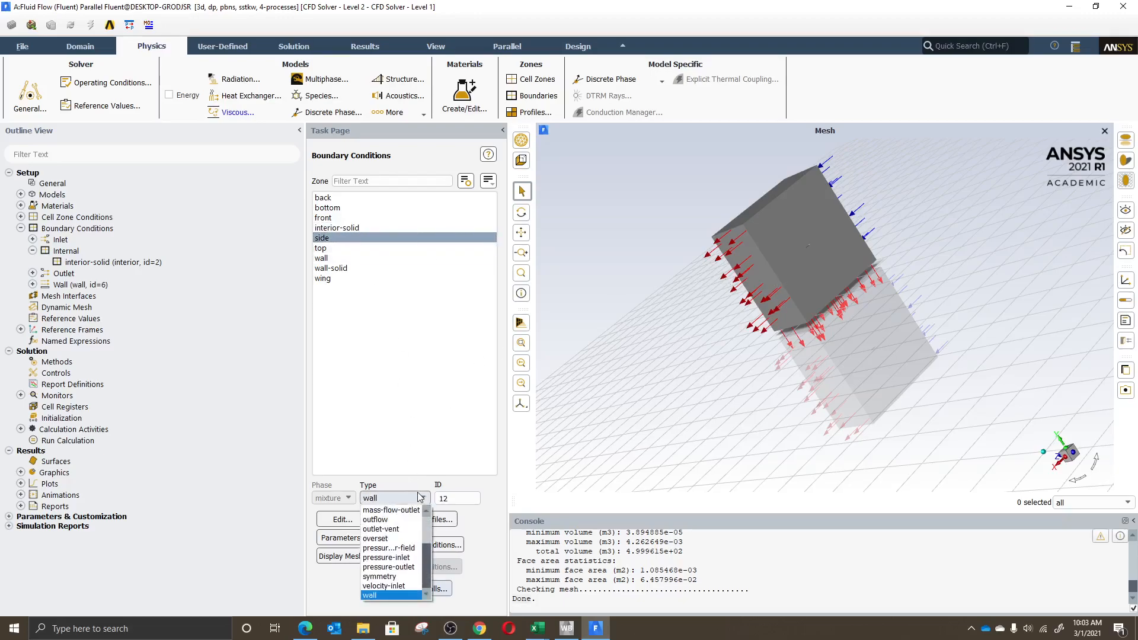
pyautogui.click(407, 520)
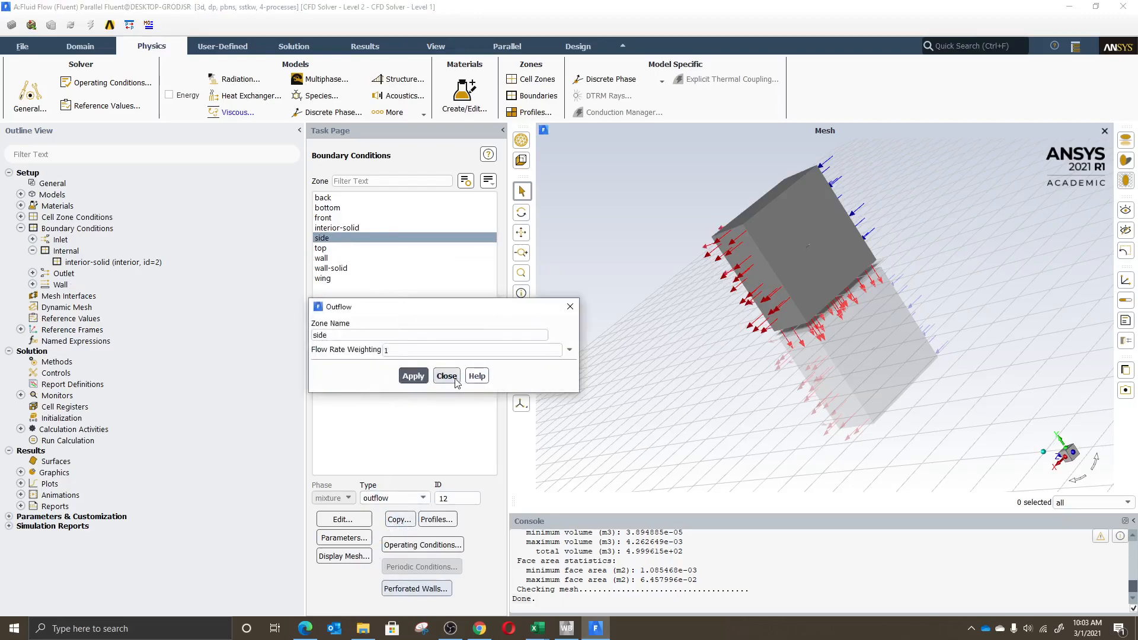
pyautogui.click(446, 376)
# - Change the top zone's boundary type to outflow and apply a flow rate weighting of 1
pyautogui.click(324, 248)
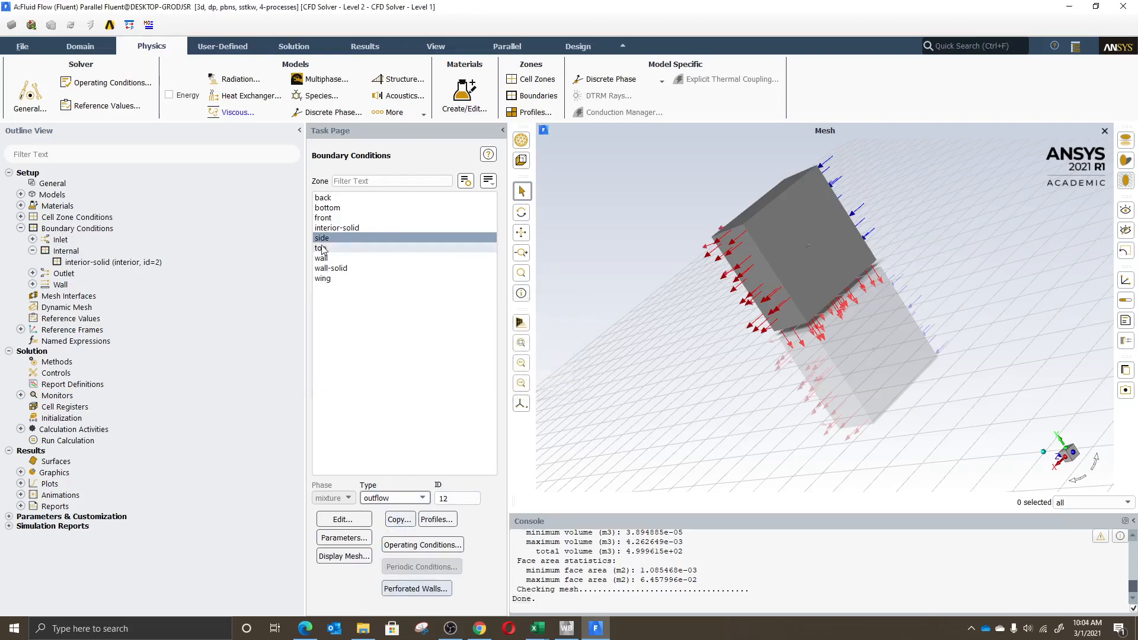
pyautogui.click(396, 499)
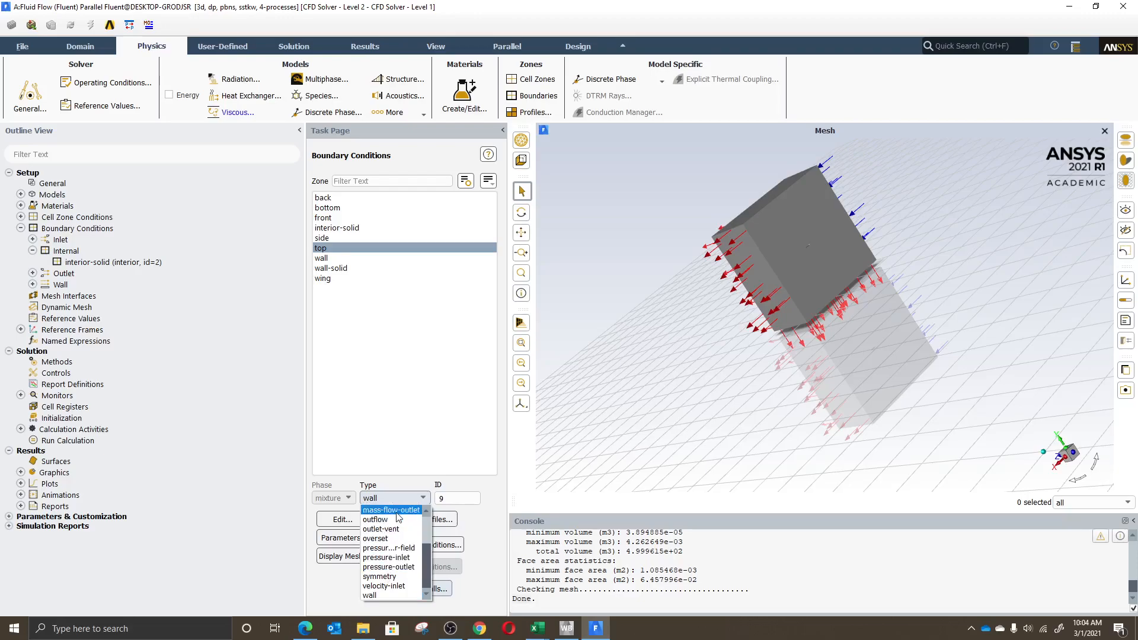
pyautogui.click(403, 519)
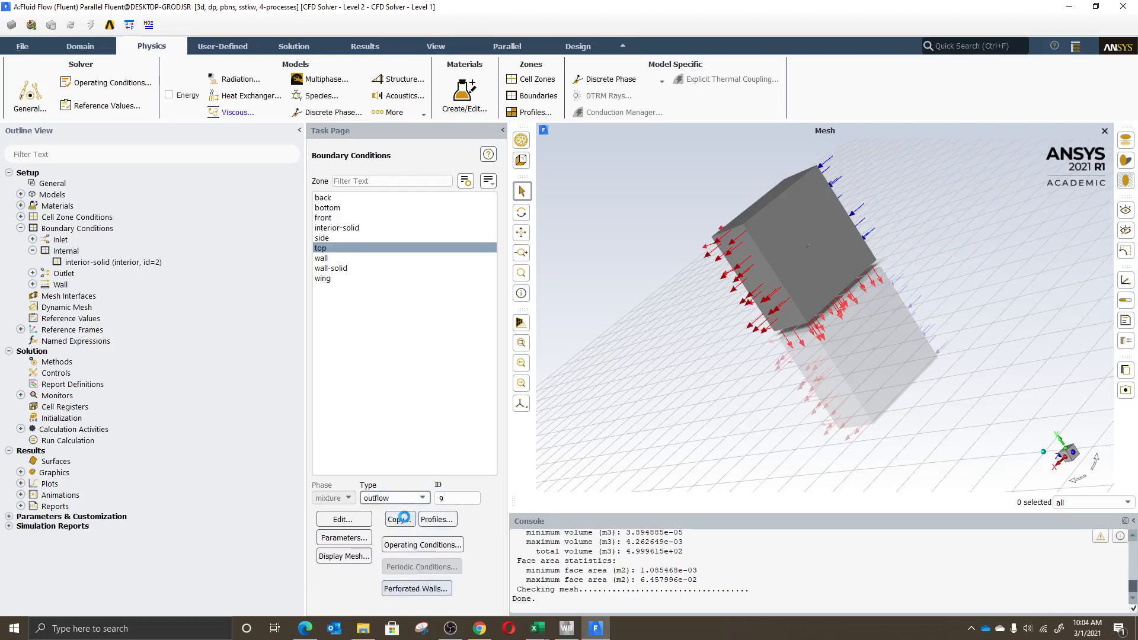
pyautogui.click(409, 374)
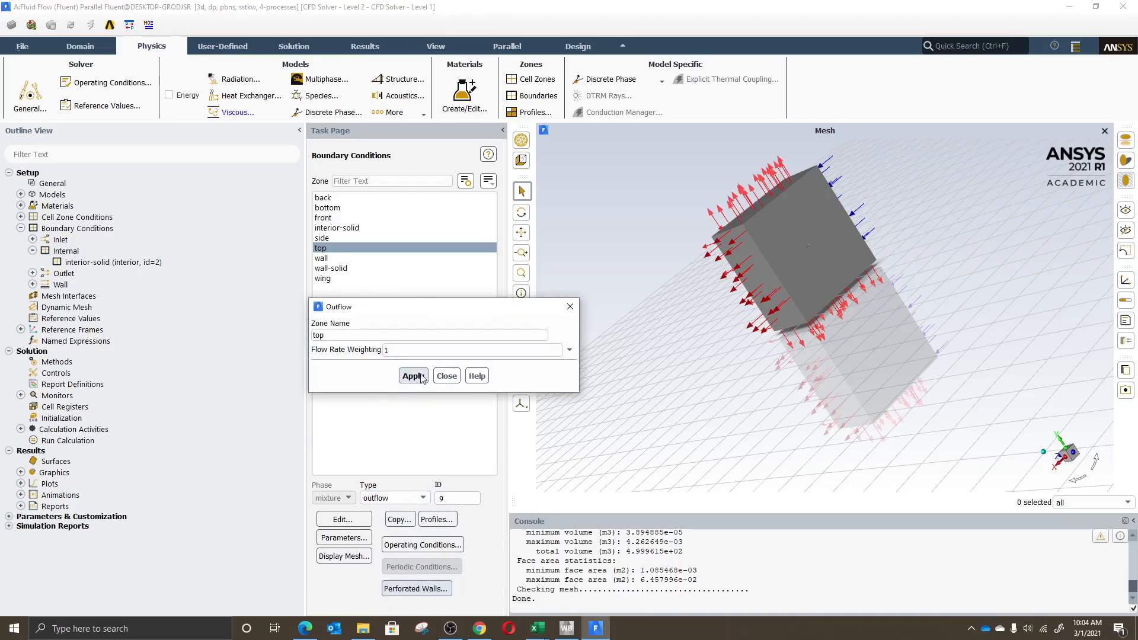
pyautogui.click(449, 377)
# - Check the boundary types of the wall, wall-solid and wing zones, and review the zones grouped under Inlet, Internal and Outlet
pyautogui.click(364, 258)
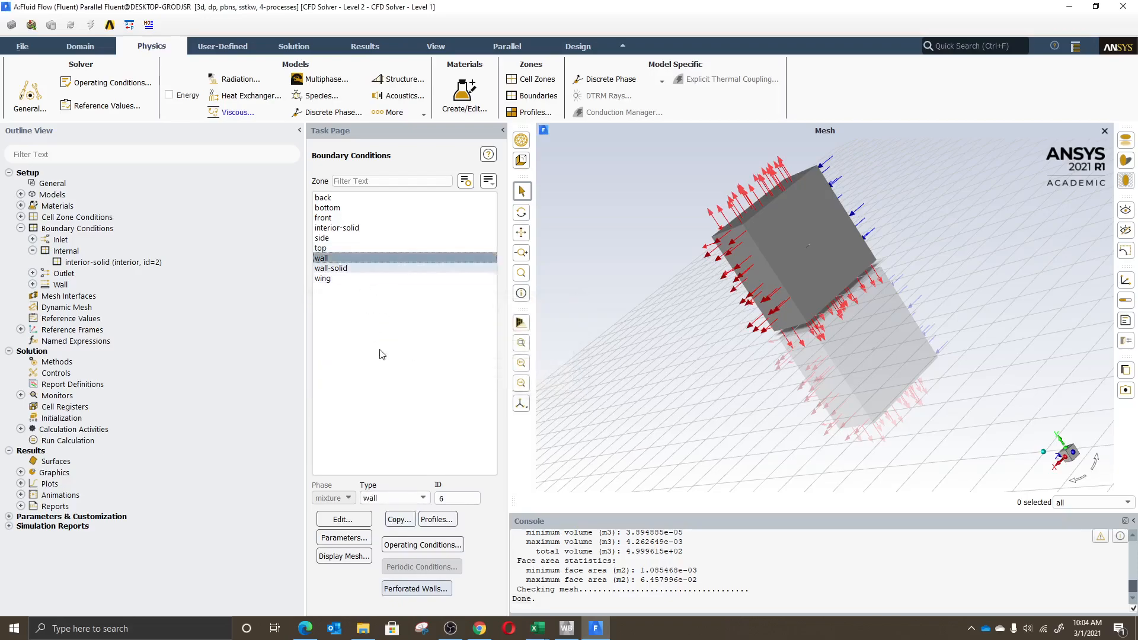
pyautogui.click(417, 499)
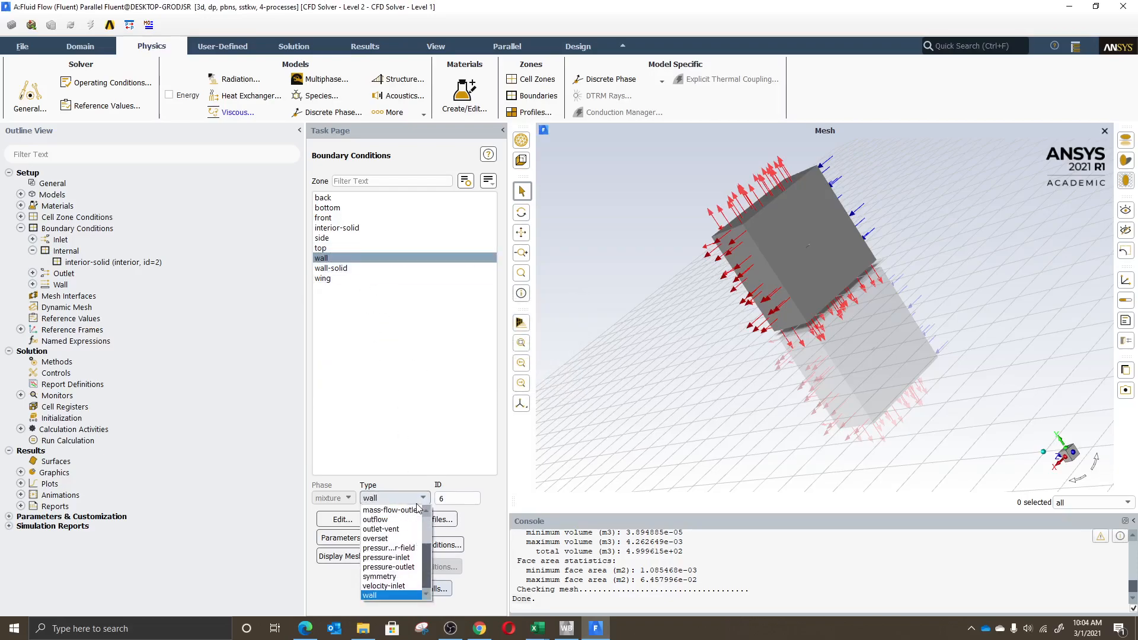
pyautogui.click(417, 501)
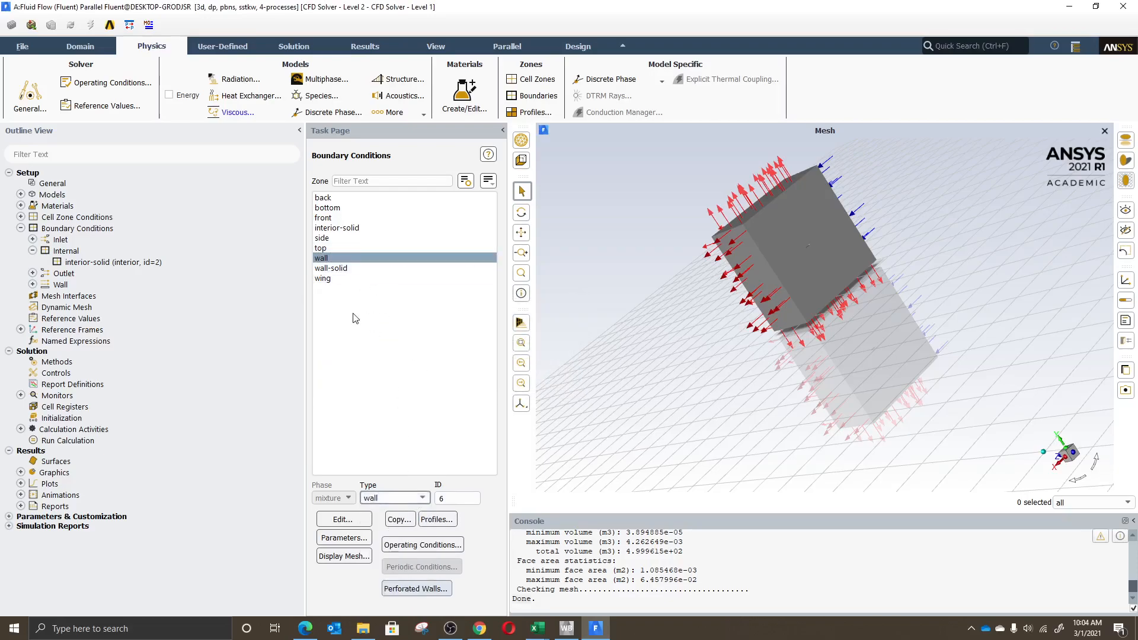
pyautogui.click(349, 248)
pyautogui.click(332, 268)
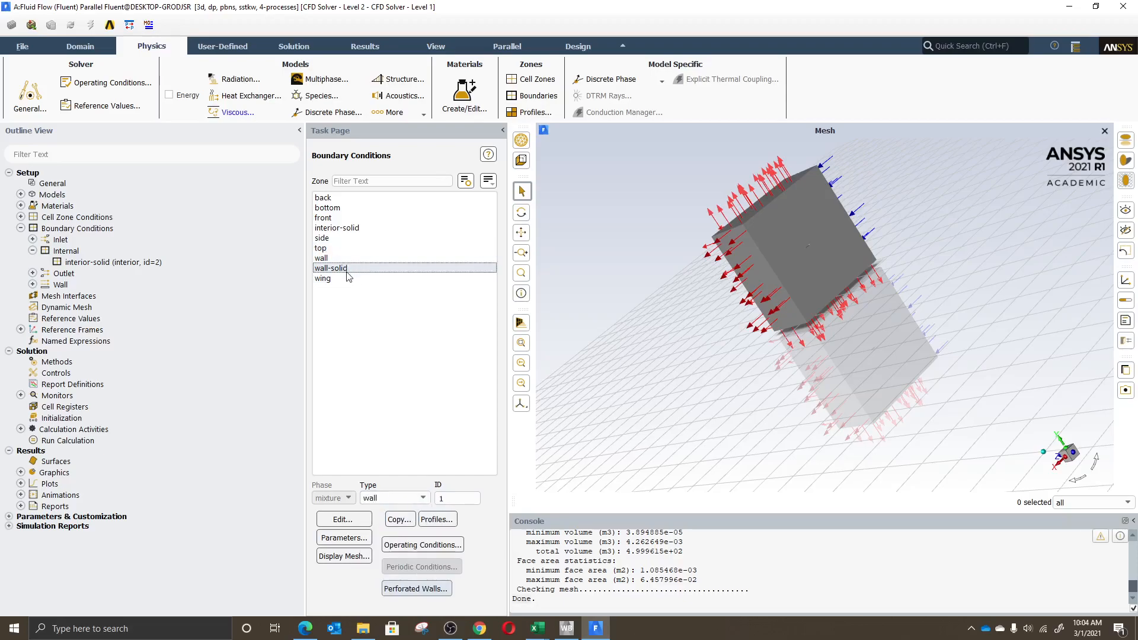
pyautogui.click(343, 279)
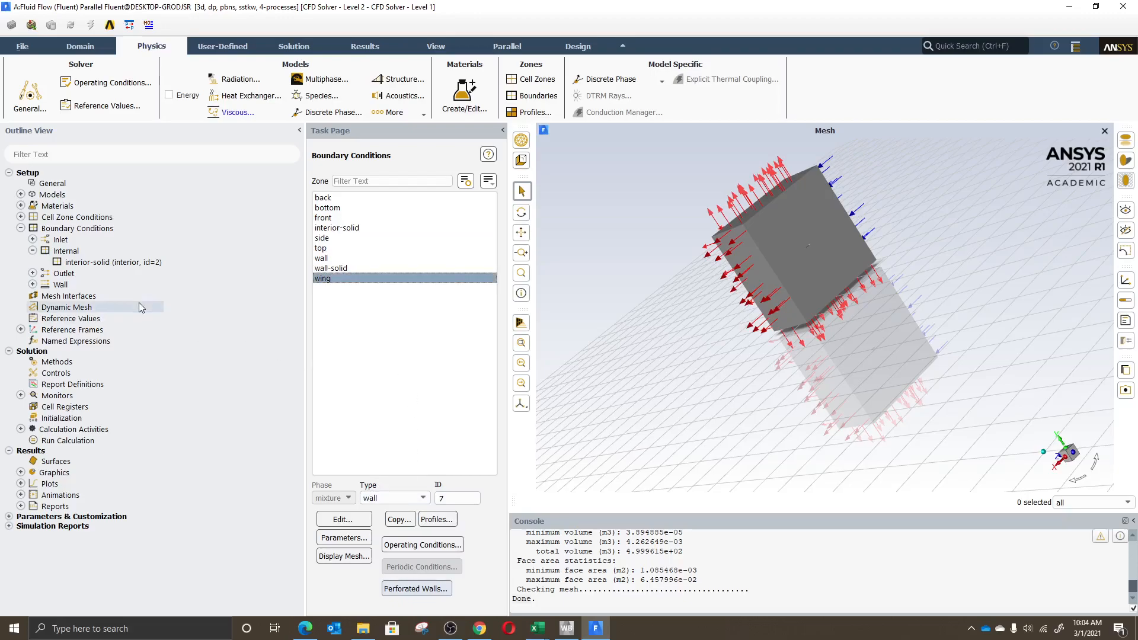
pyautogui.click(33, 250)
pyautogui.click(33, 239)
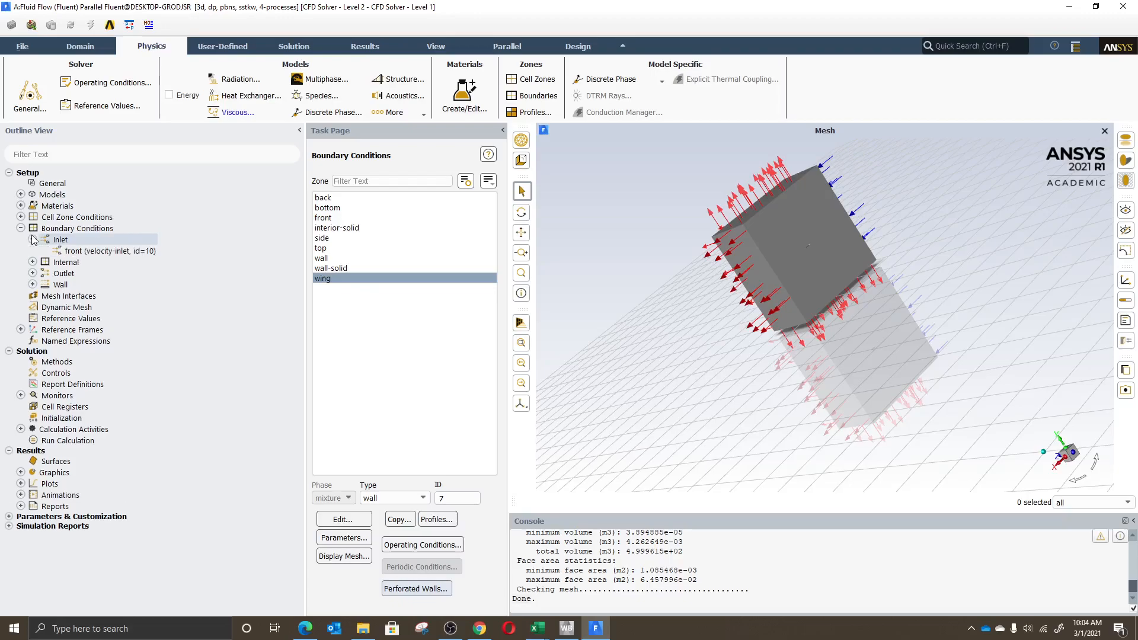
pyautogui.click(33, 239)
pyautogui.click(32, 251)
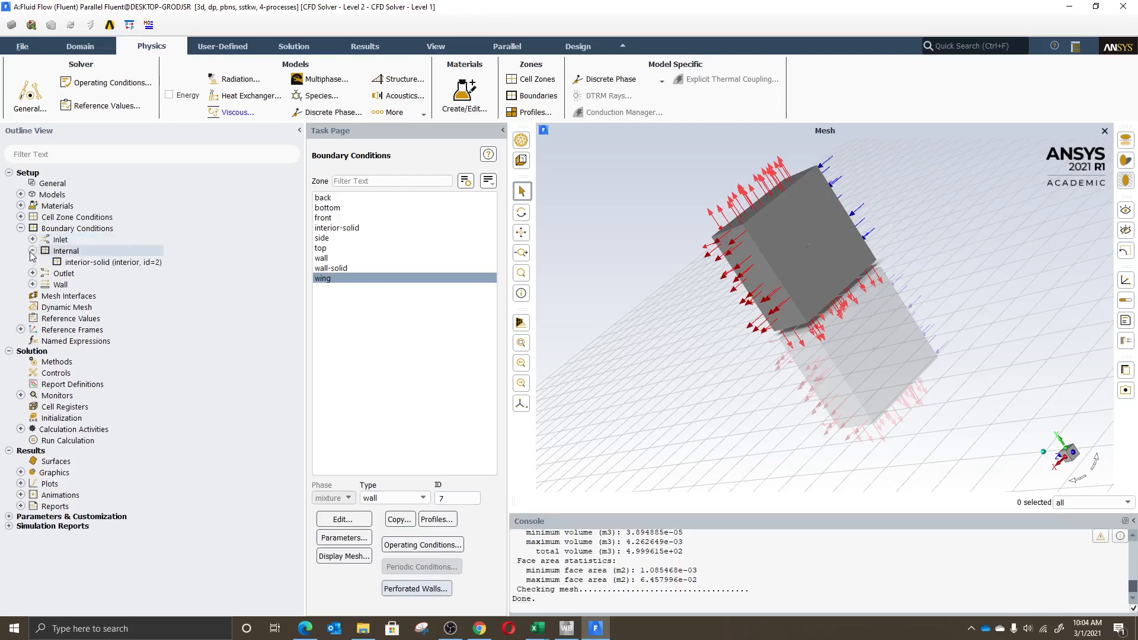
pyautogui.click(33, 251)
pyautogui.click(33, 262)
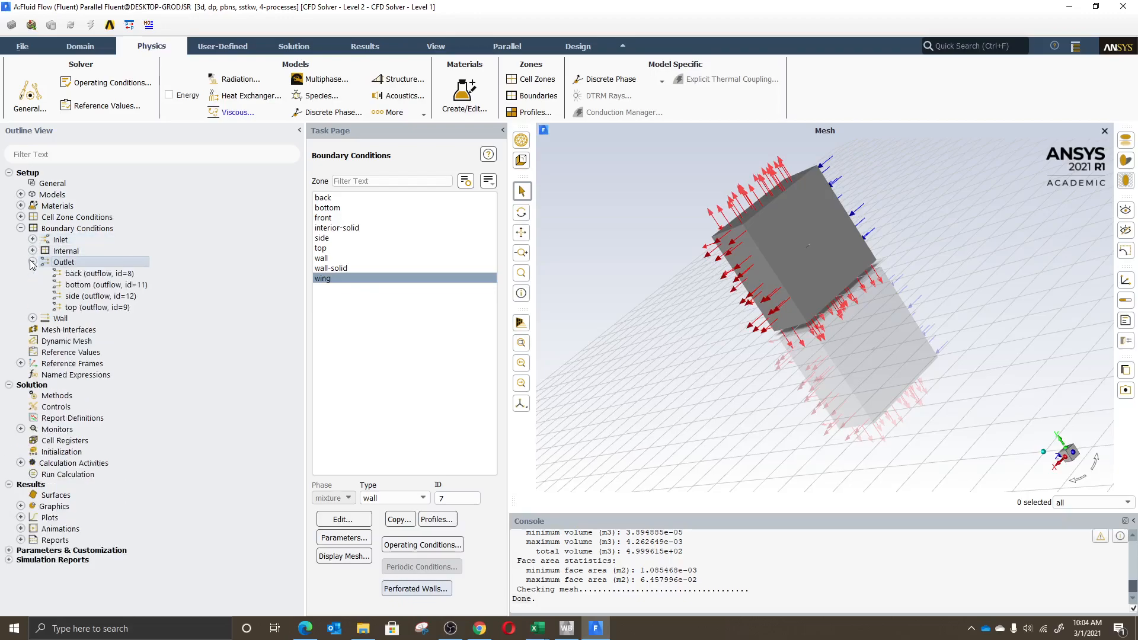
# - Review the zones grouped under the Wall boundary type
pyautogui.click(32, 262)
pyautogui.click(32, 273)
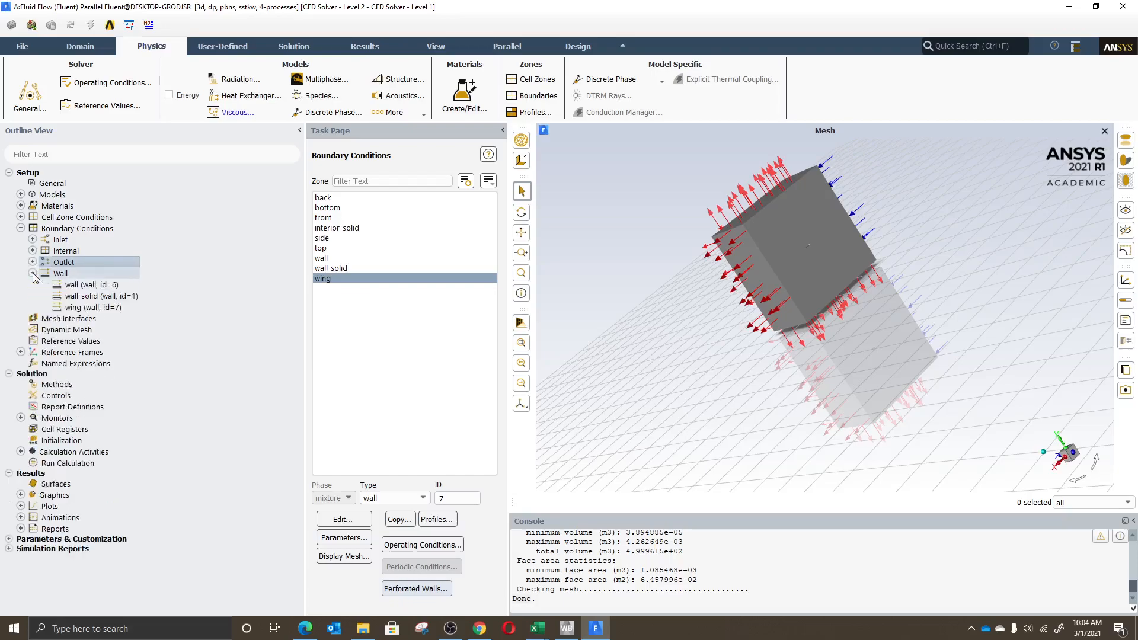
pyautogui.click(33, 273)
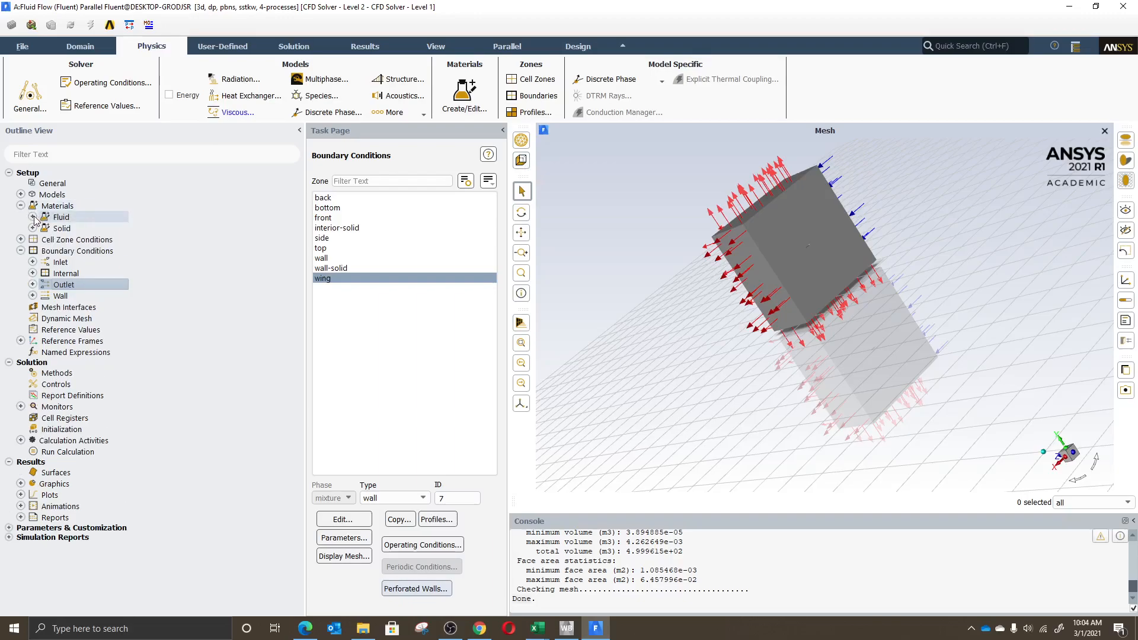
# - Check the fluid and solid materials assigned to the setup, and inspect the density and viscosity properties of air
pyautogui.click(33, 217)
pyautogui.click(59, 229)
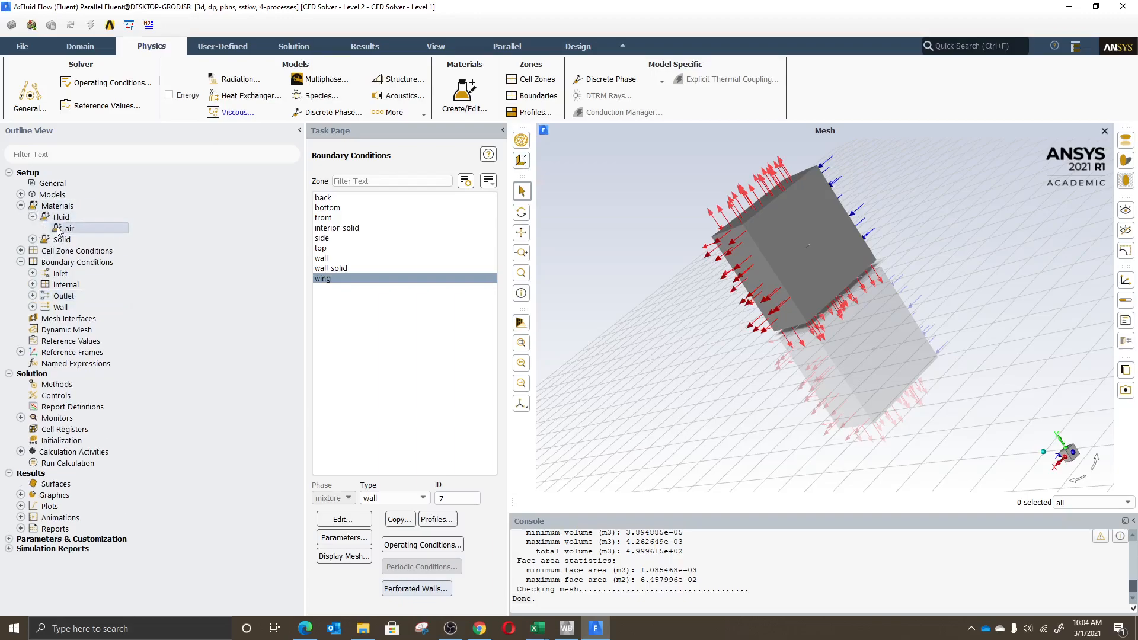
pyautogui.click(33, 240)
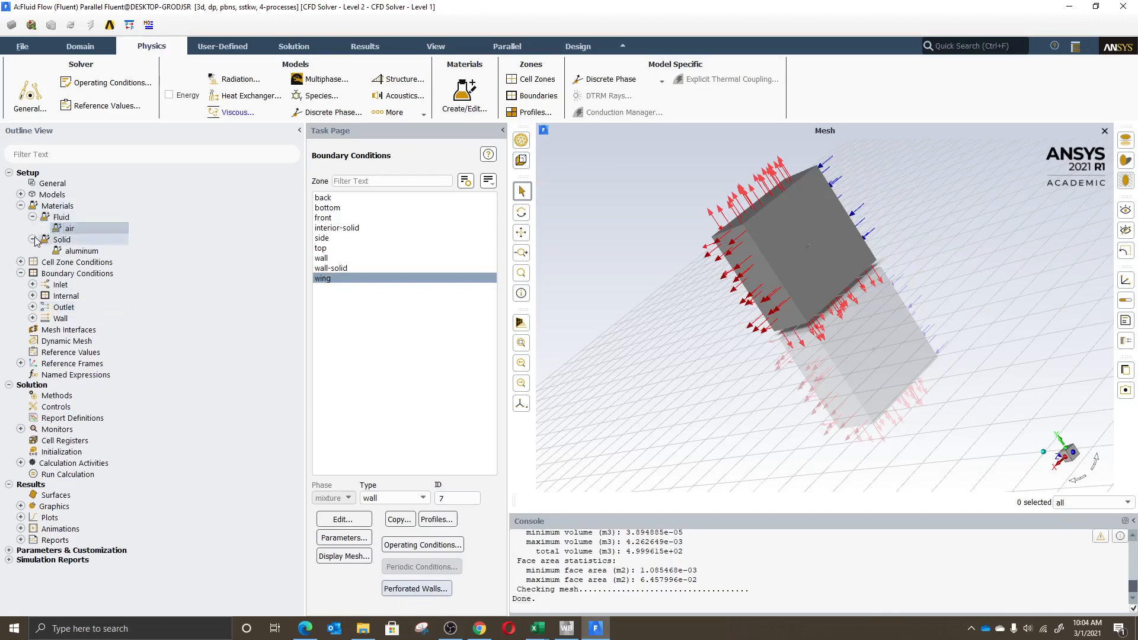
pyautogui.click(80, 251)
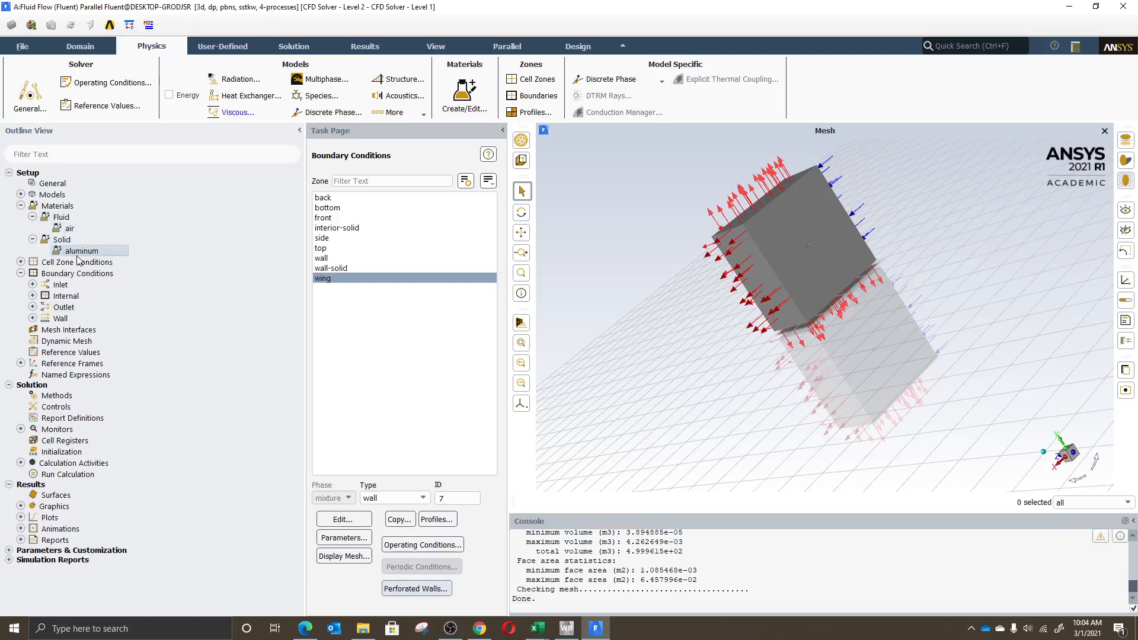
pyautogui.click(77, 230)
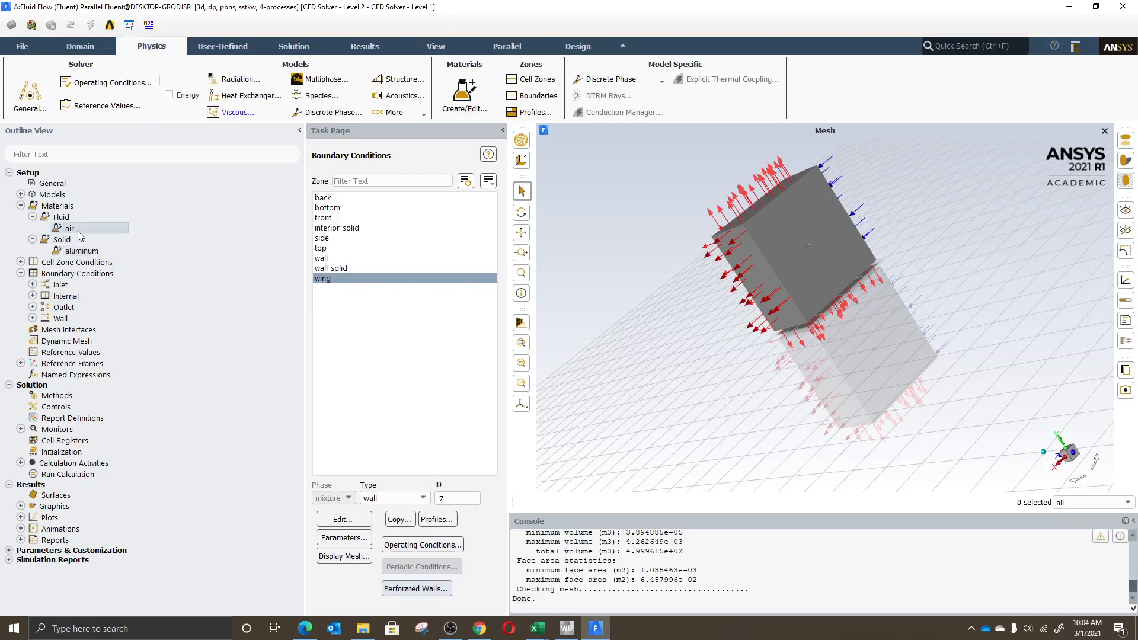
pyautogui.click(472, 93)
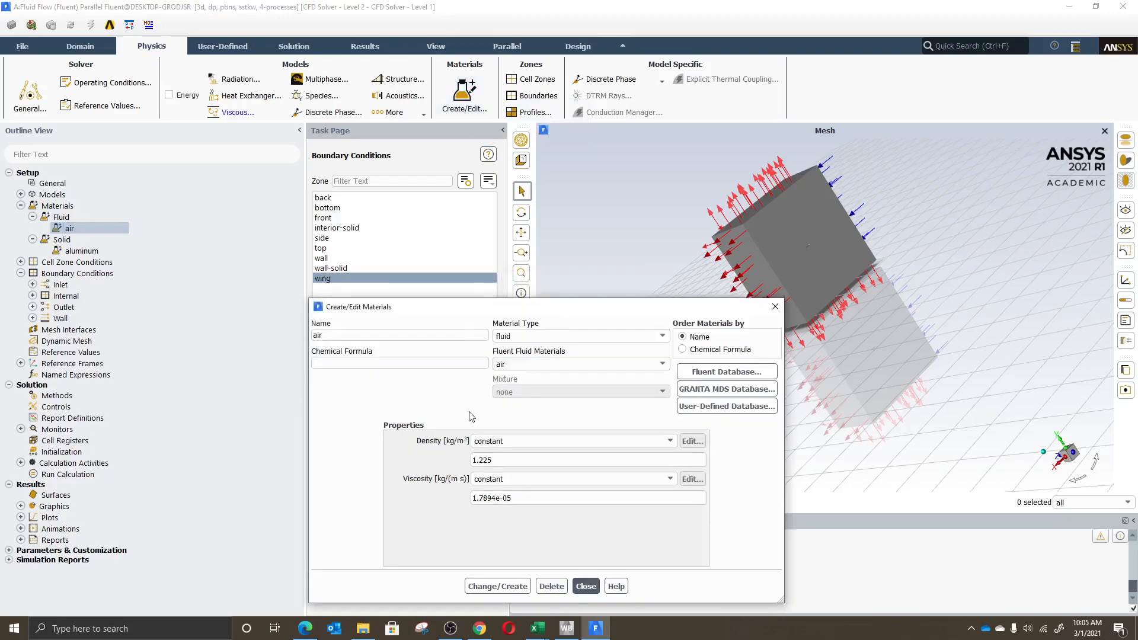
pyautogui.click(571, 365)
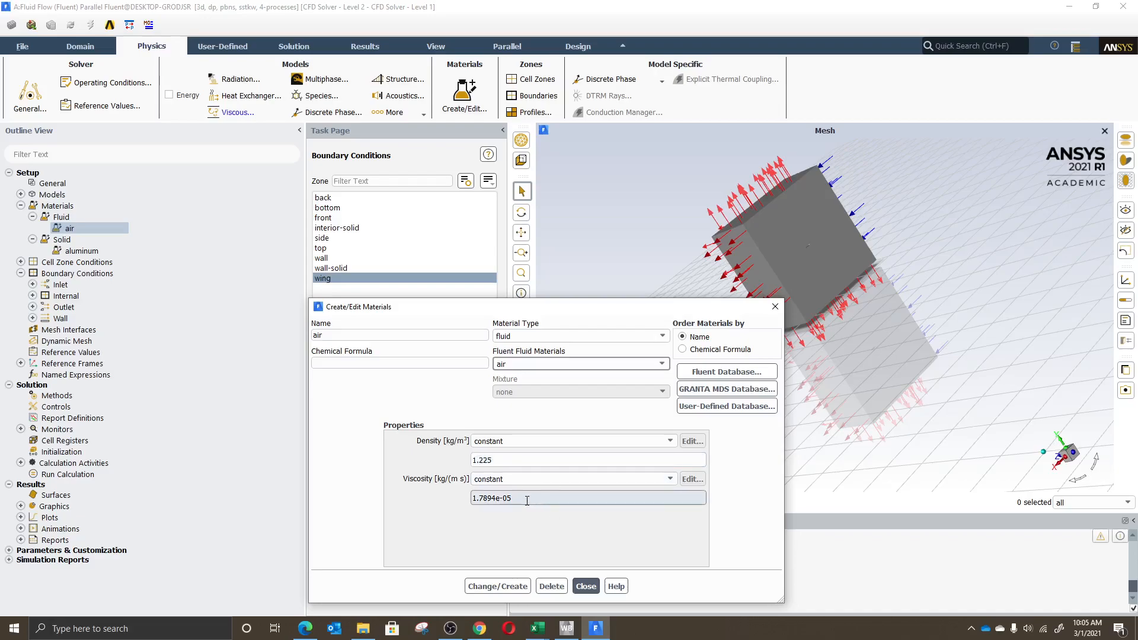
pyautogui.click(775, 306)
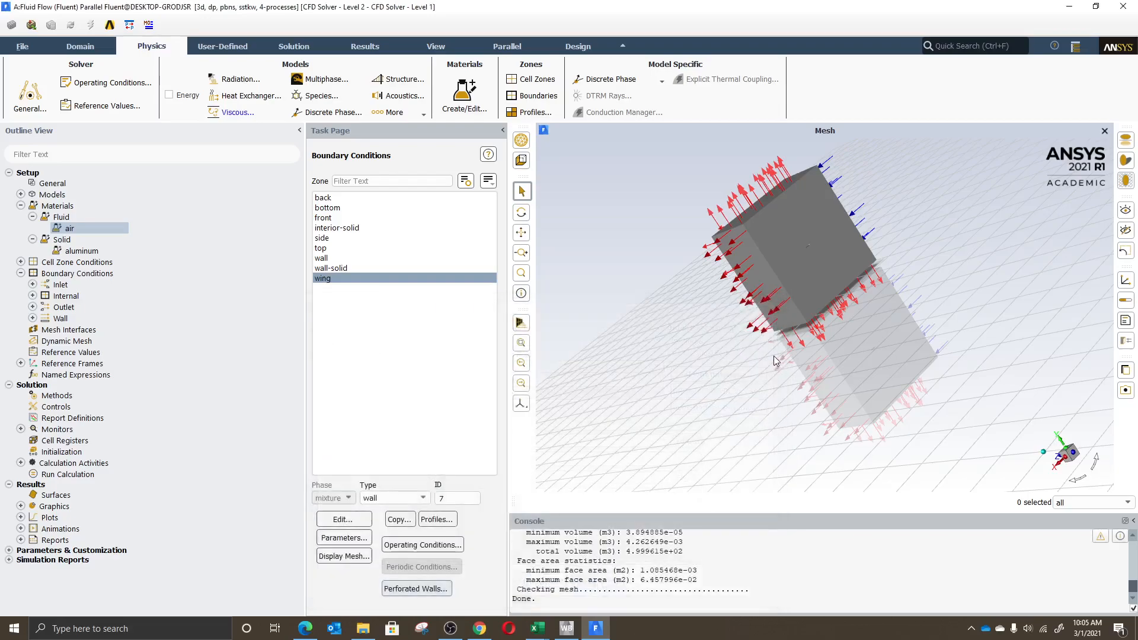
pyautogui.click(21, 206)
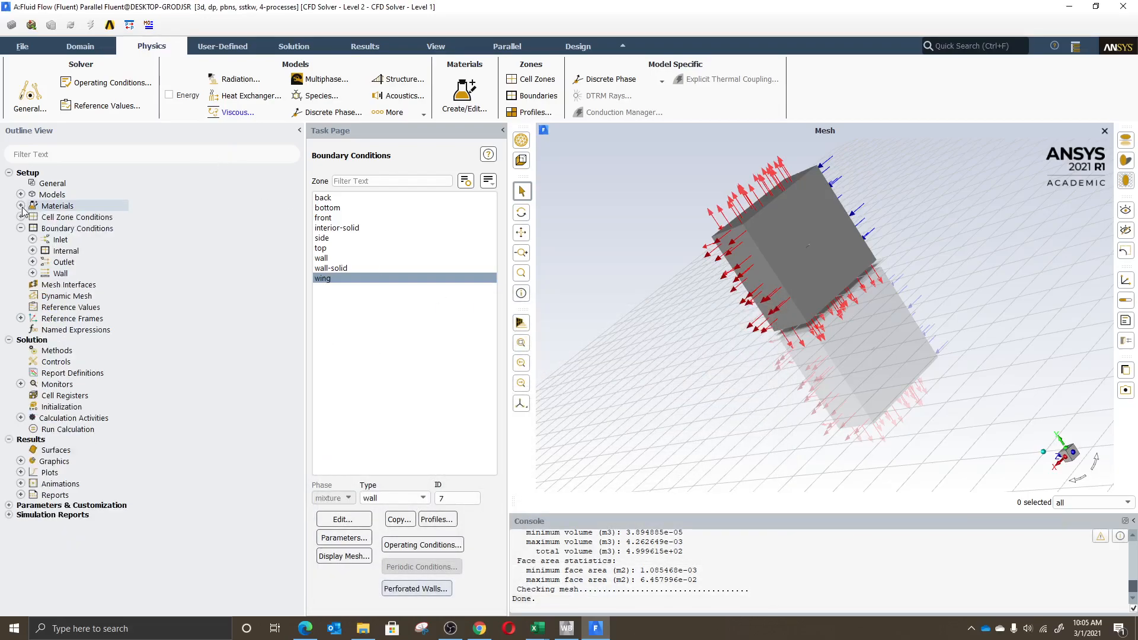
pyautogui.click(21, 228)
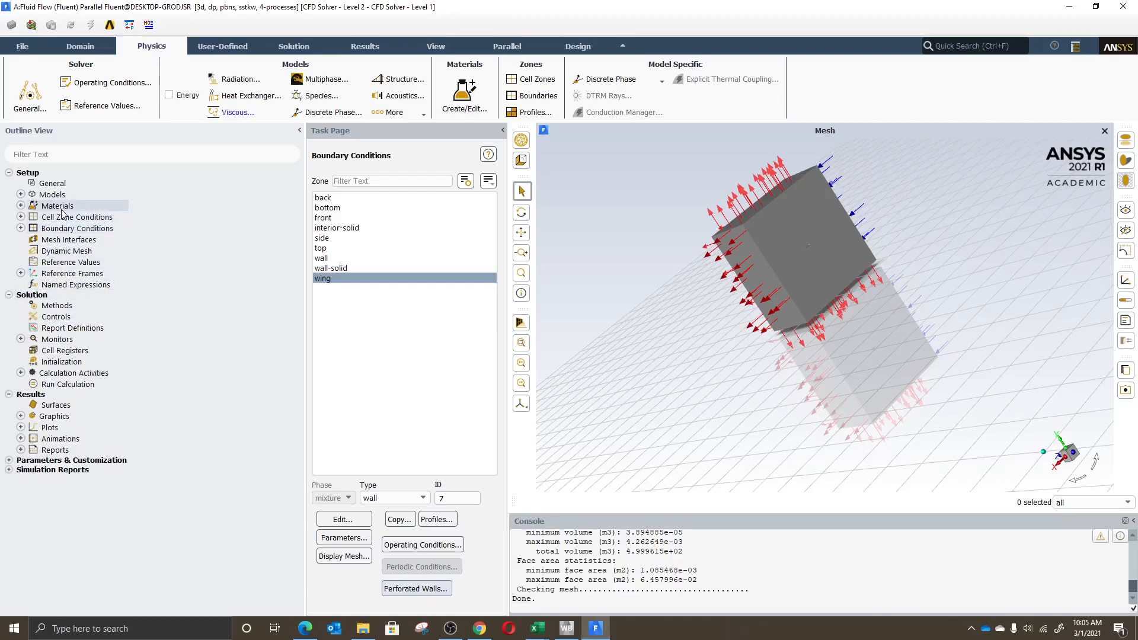
# - Enable the Energy Equation in the physics models
pyautogui.click(20, 194)
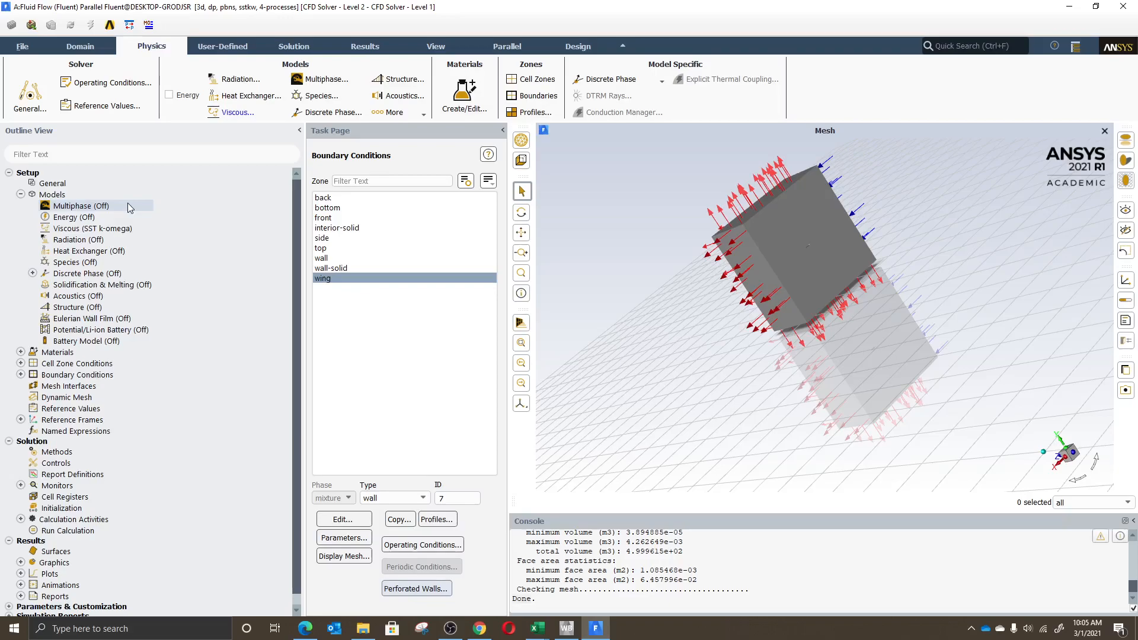
pyautogui.doubleClick(83, 222)
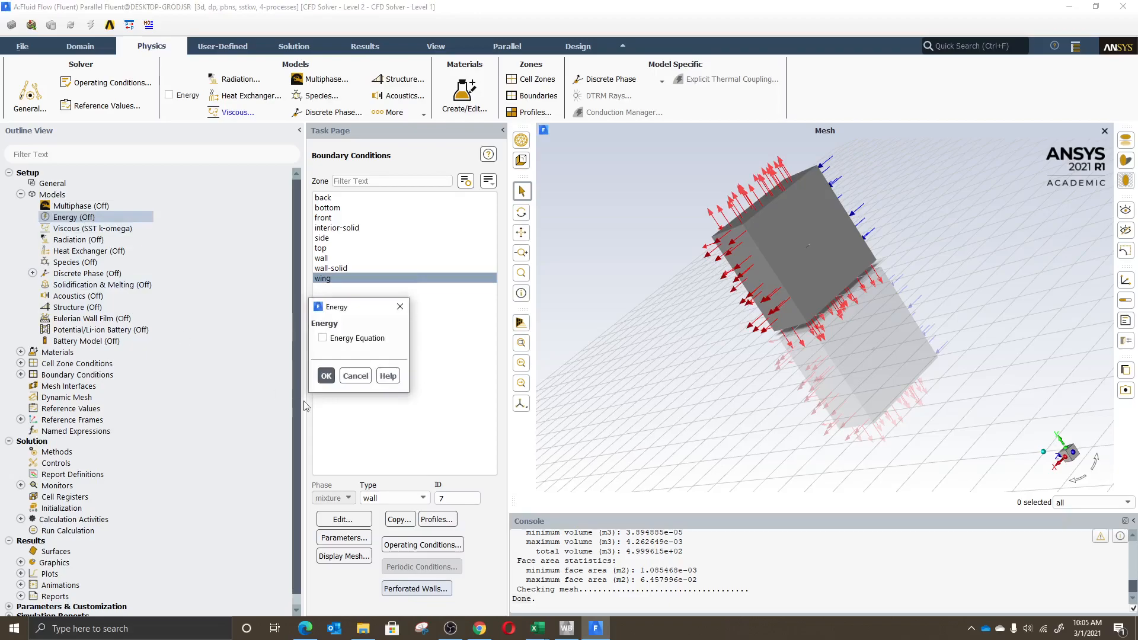
pyautogui.click(357, 338)
pyautogui.click(326, 376)
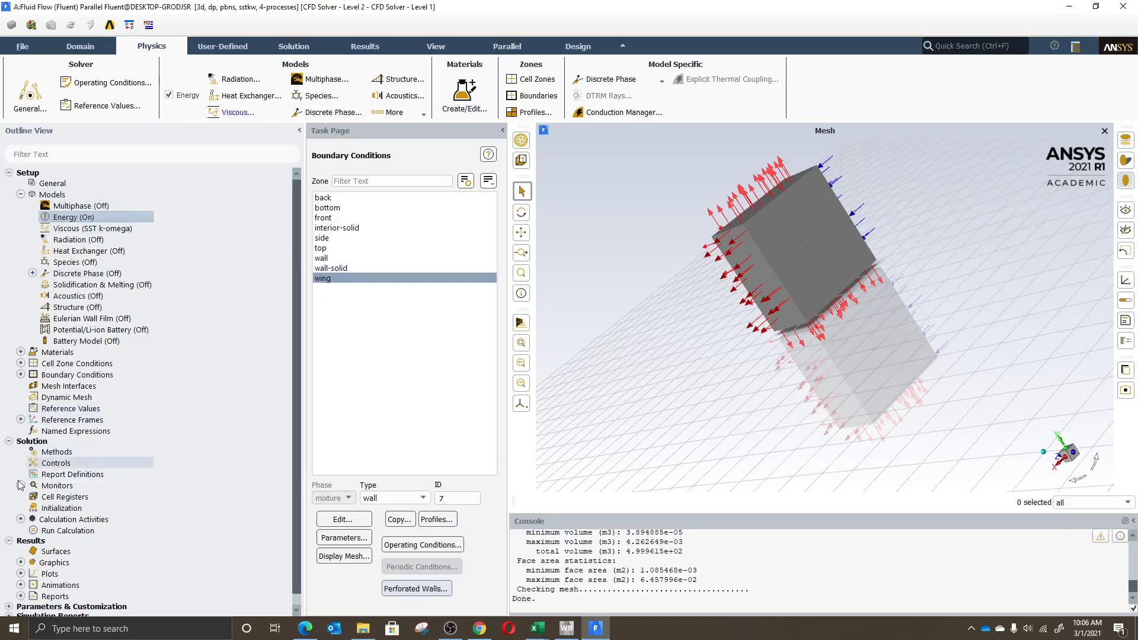
# - Disable the Energy Equation again and apply the change
pyautogui.doubleClick(76, 218)
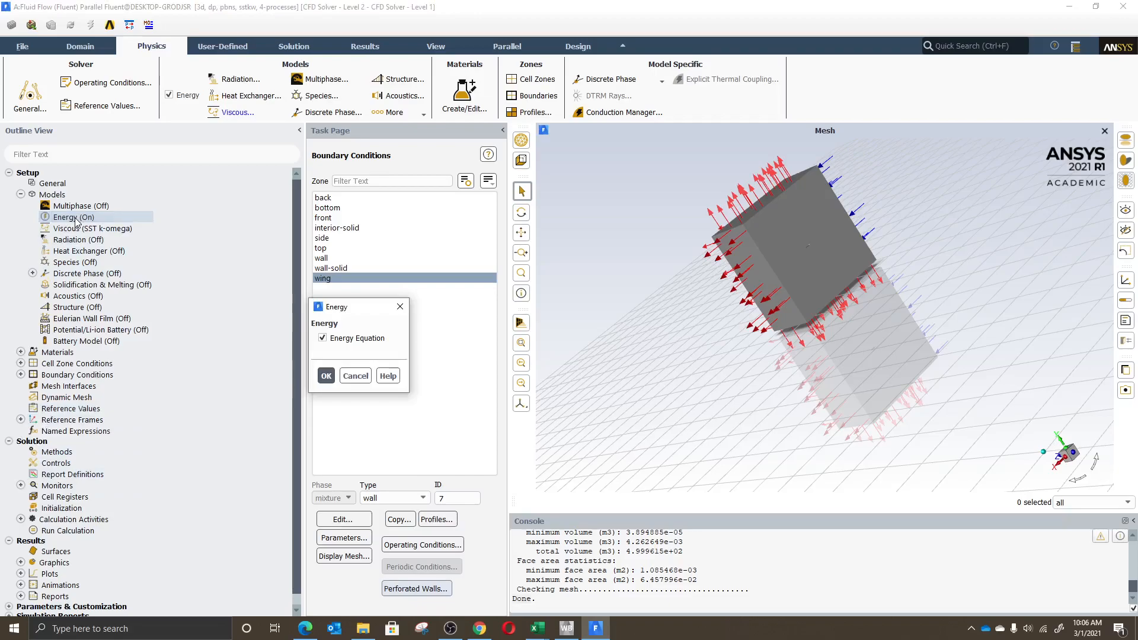
pyautogui.click(322, 338)
pyautogui.click(327, 376)
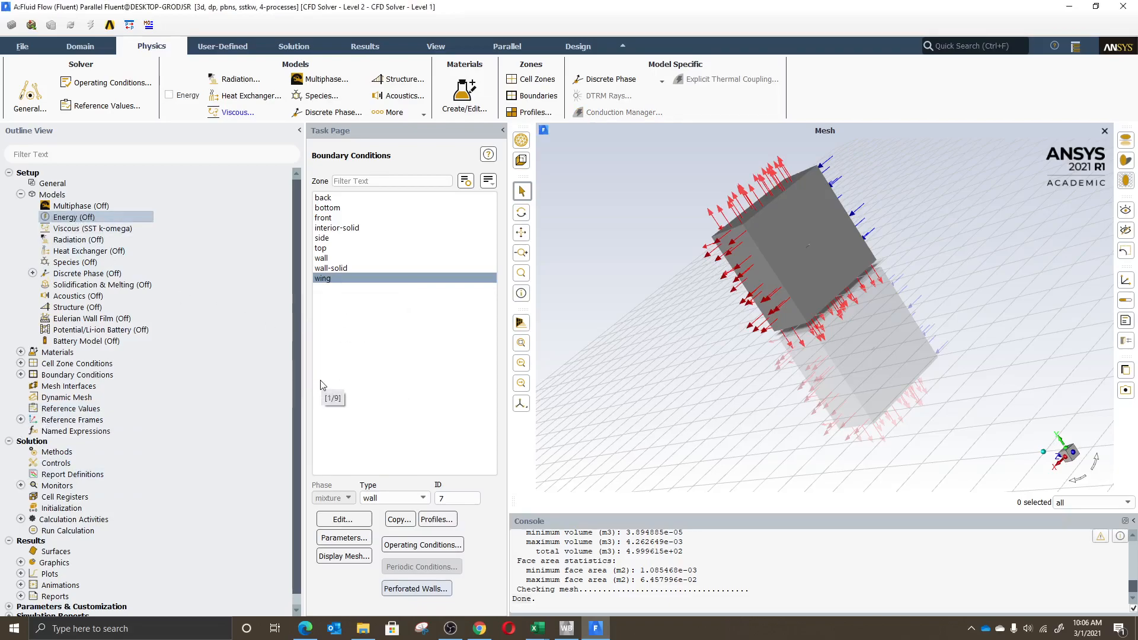
# - Change the viscous model to Laminar and apply it
pyautogui.click(112, 230)
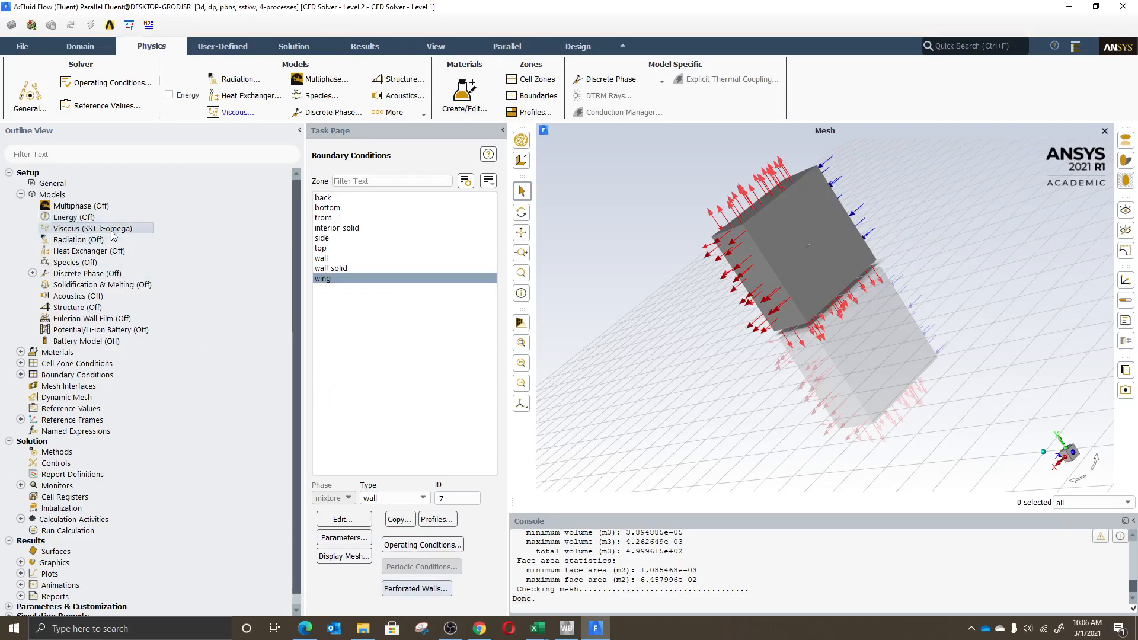
pyautogui.doubleClick(112, 230)
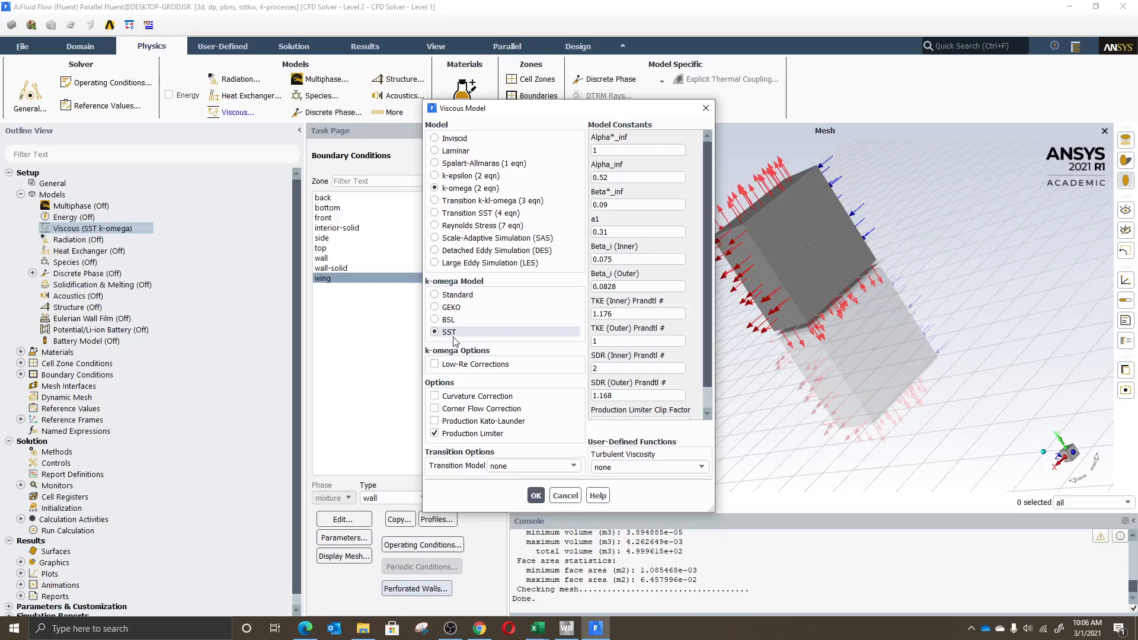
pyautogui.click(435, 152)
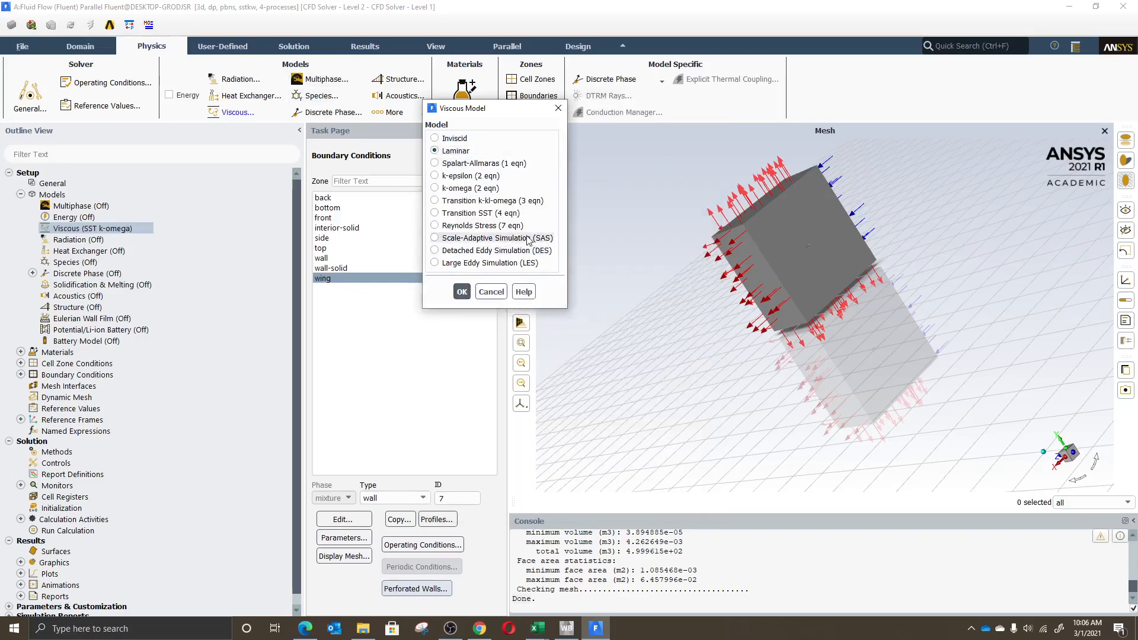
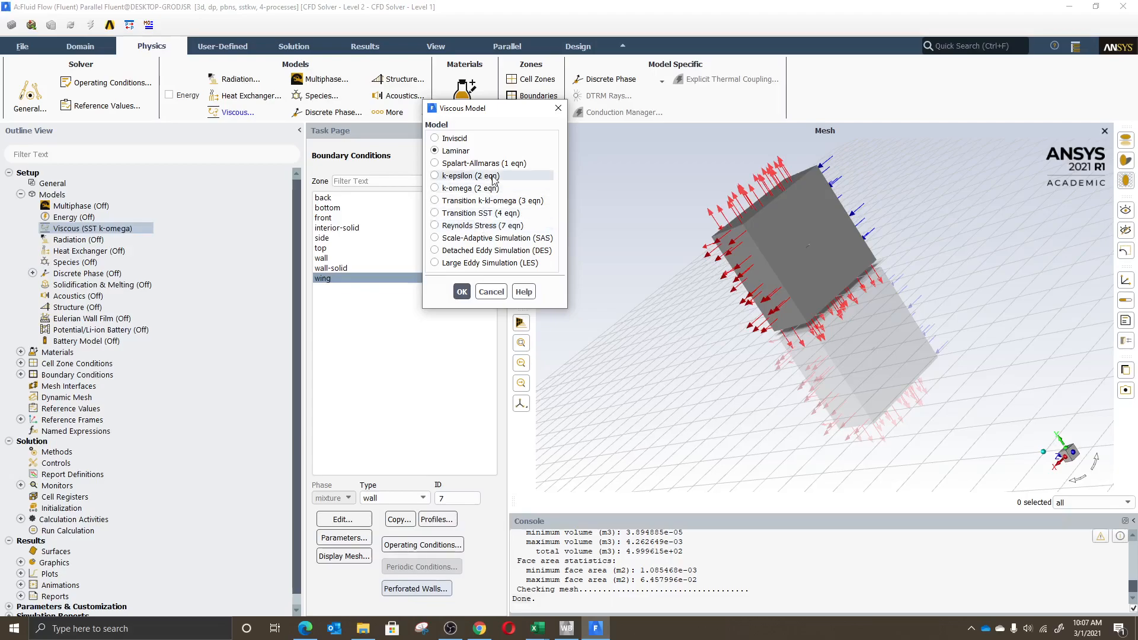
pyautogui.click(461, 293)
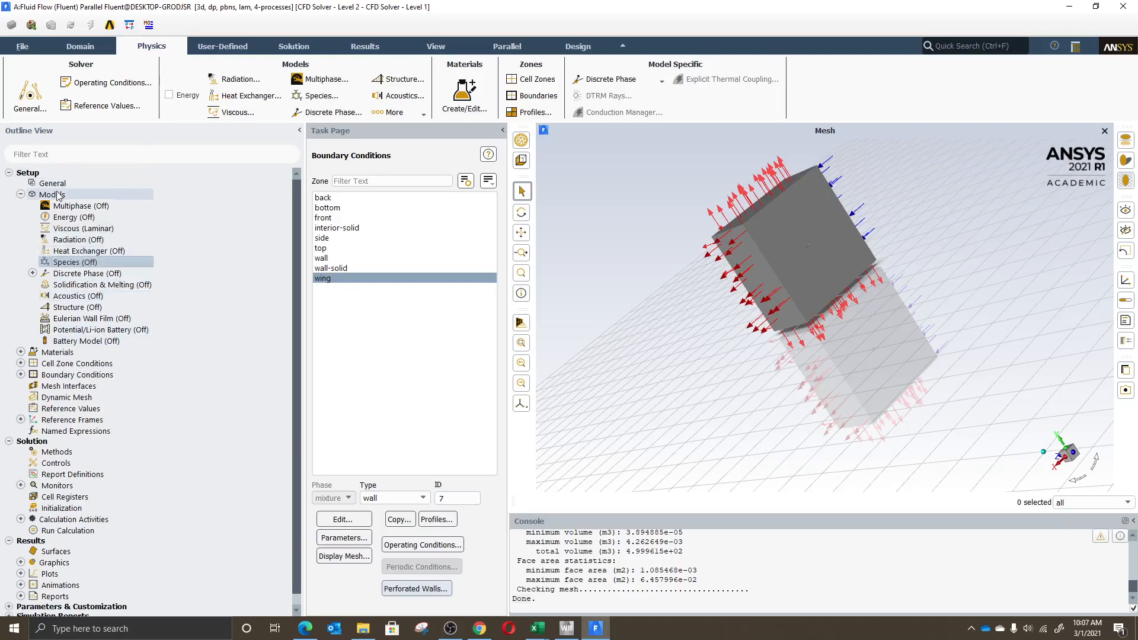
pyautogui.click(21, 194)
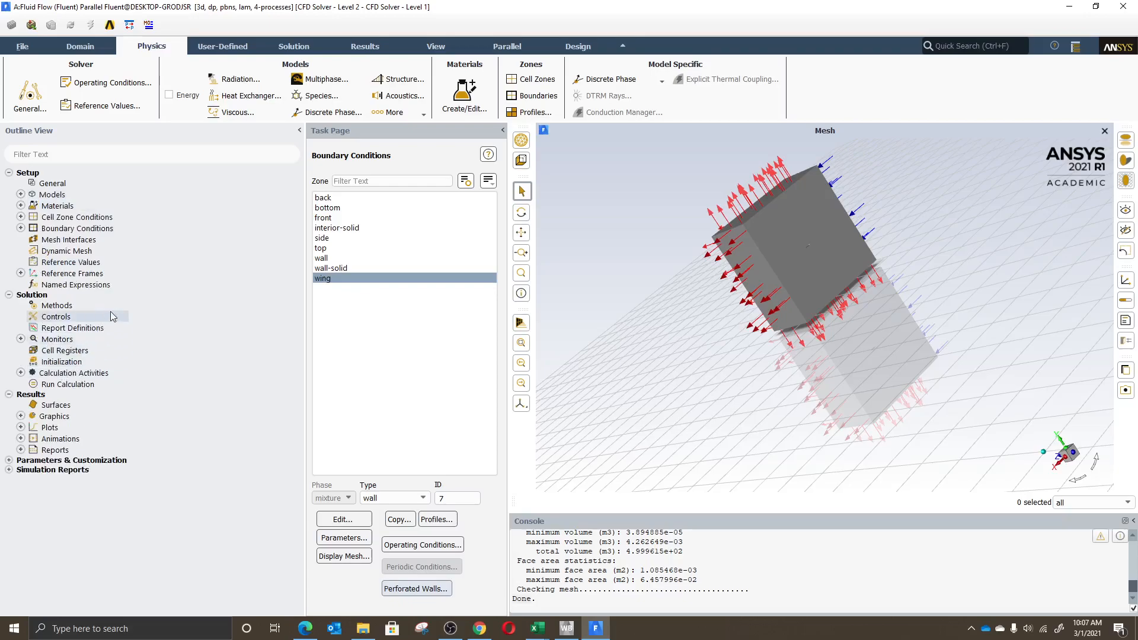
# - Review the solution methods and the pseudo transient relaxation factors in the solution controls
pyautogui.doubleClick(61, 306)
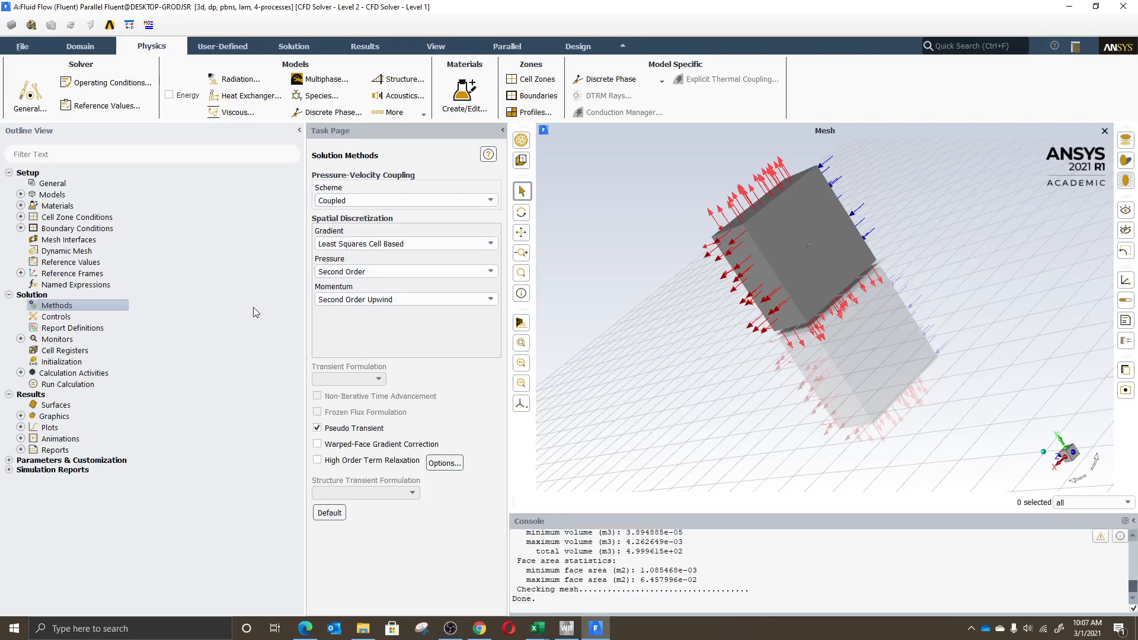
pyautogui.click(47, 317)
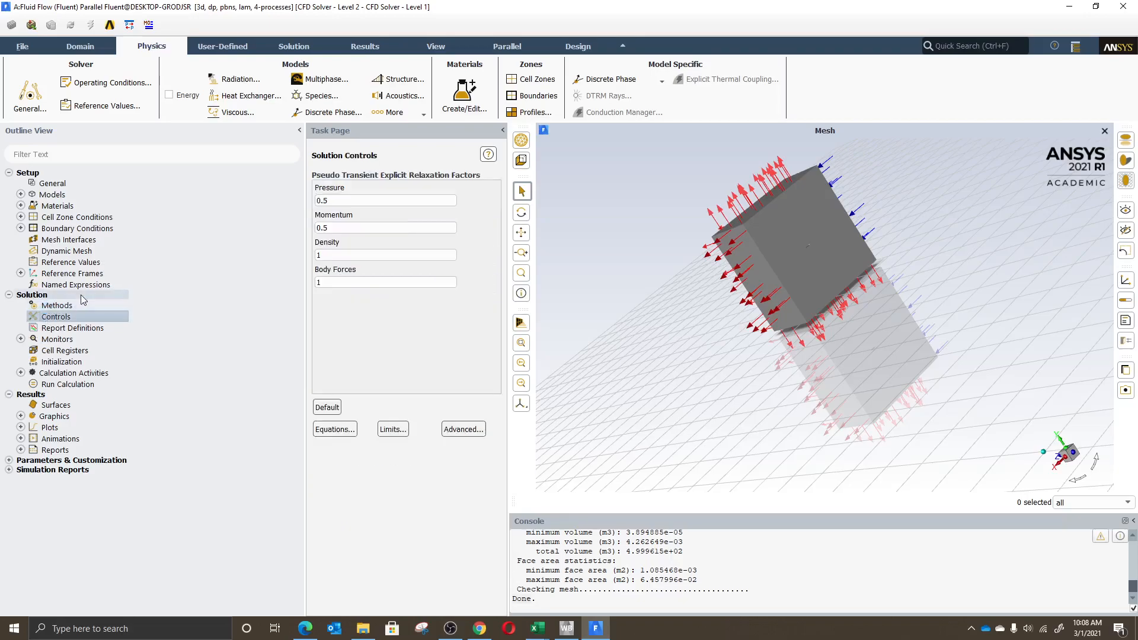
# - Create a new drag force report definition named drag-coeff with Drag Coefficient as its output type
pyautogui.click(79, 329)
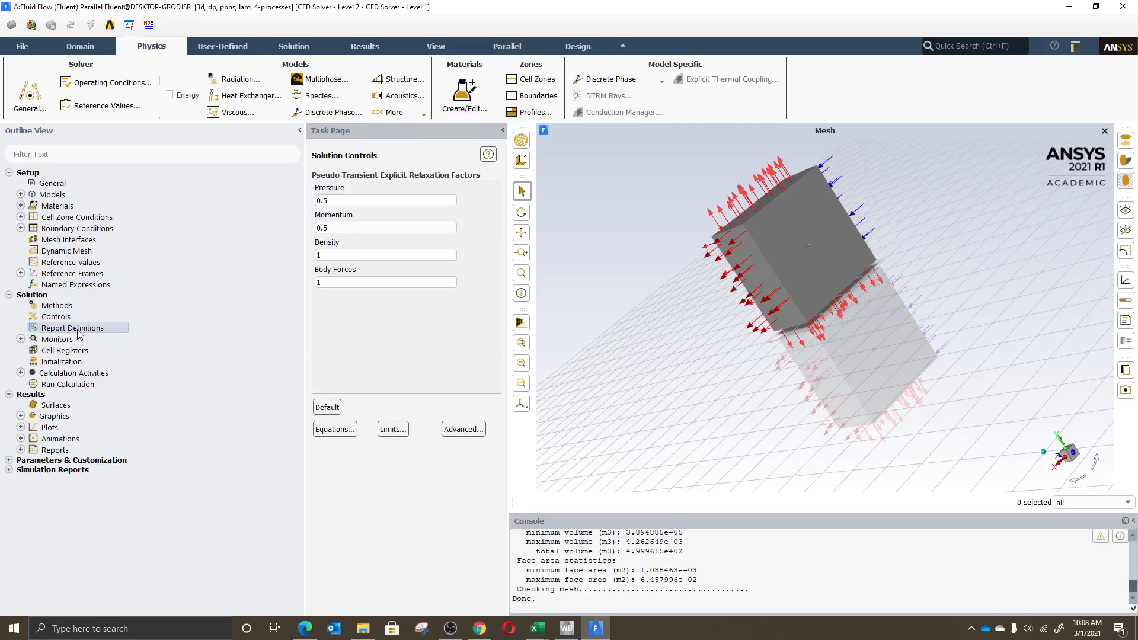
pyautogui.doubleClick(78, 329)
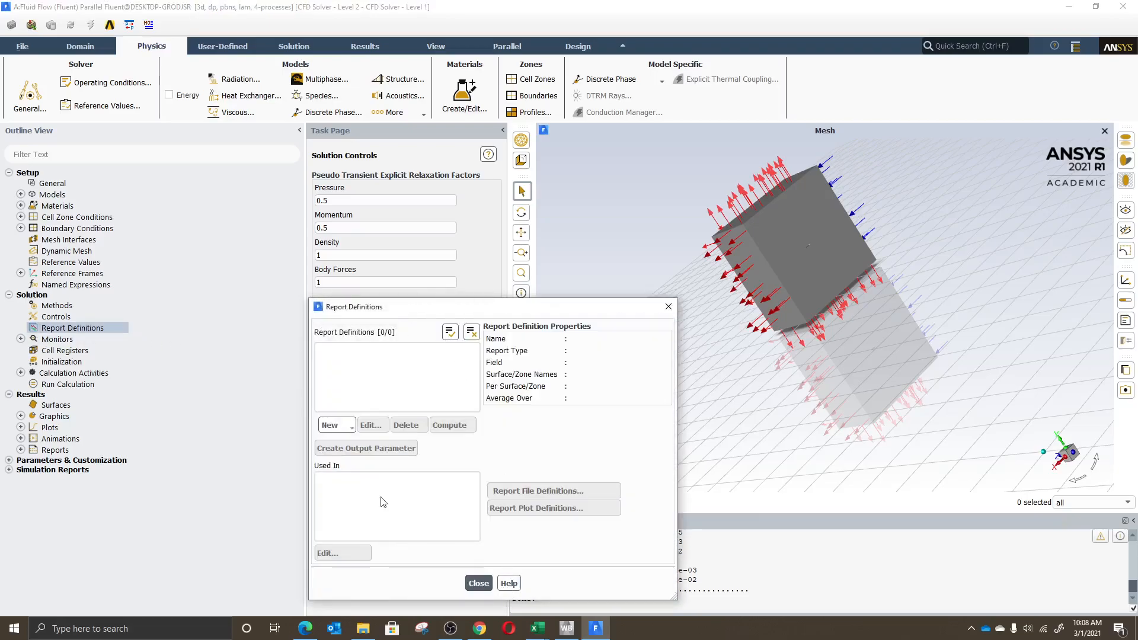
pyautogui.click(335, 426)
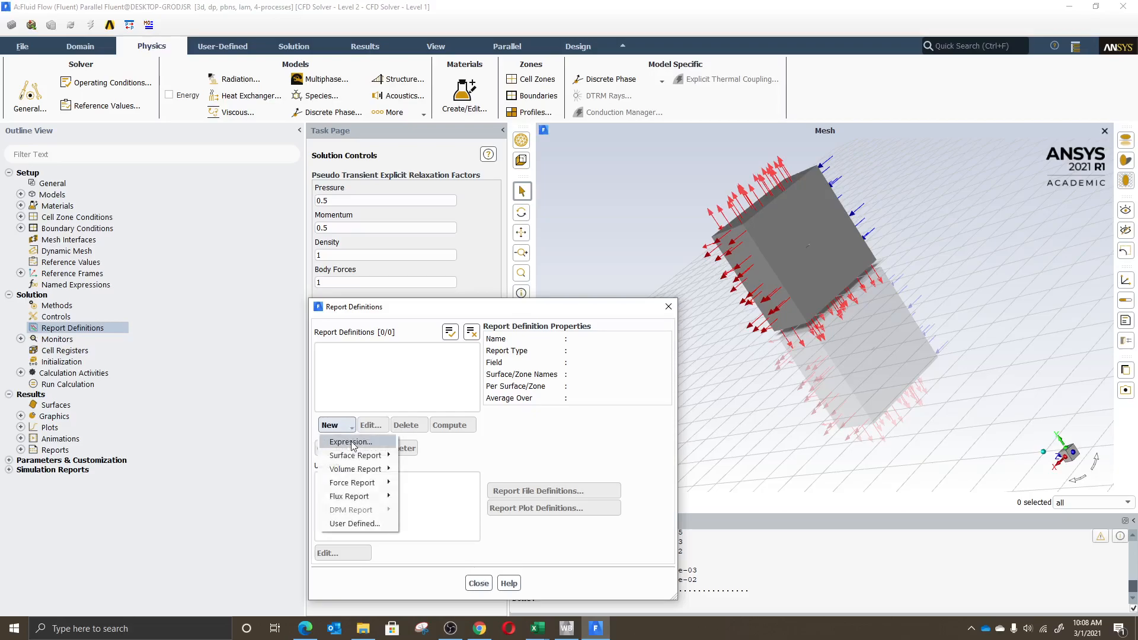
pyautogui.moveTo(358, 483)
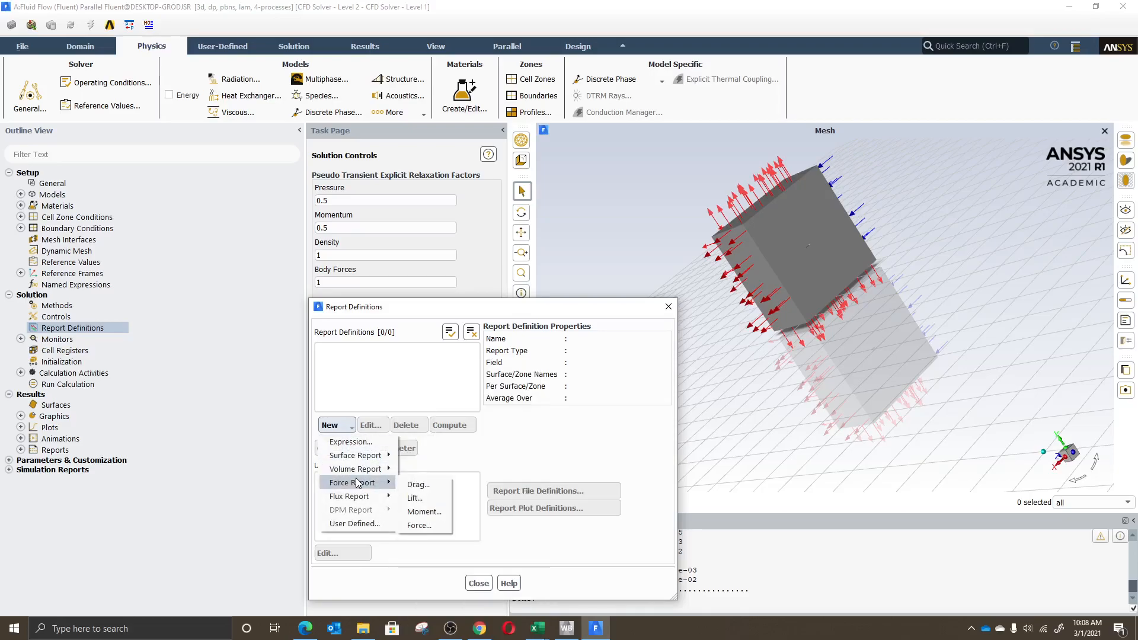
pyautogui.click(418, 484)
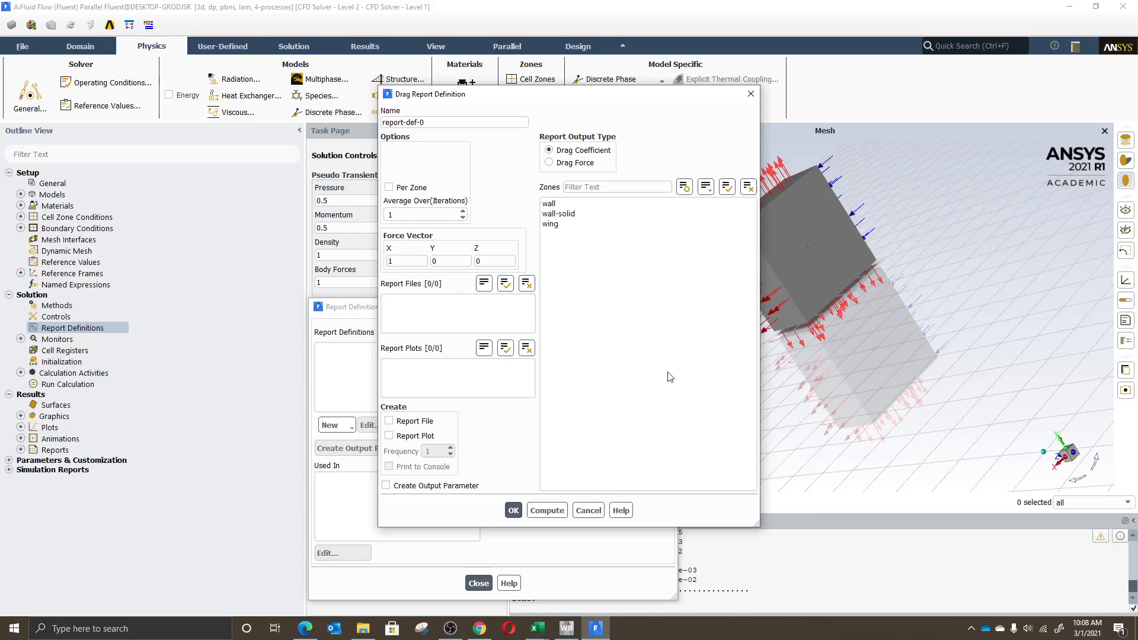
pyautogui.click(565, 163)
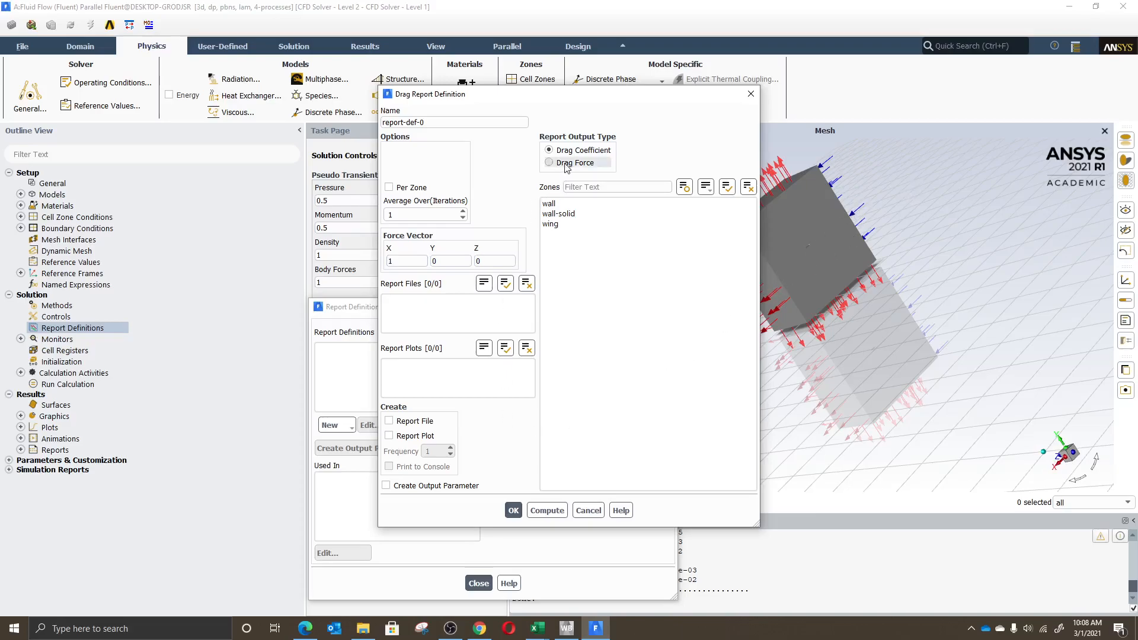
pyautogui.click(566, 155)
pyautogui.tripleClick(428, 123)
pyautogui.write('drag-')
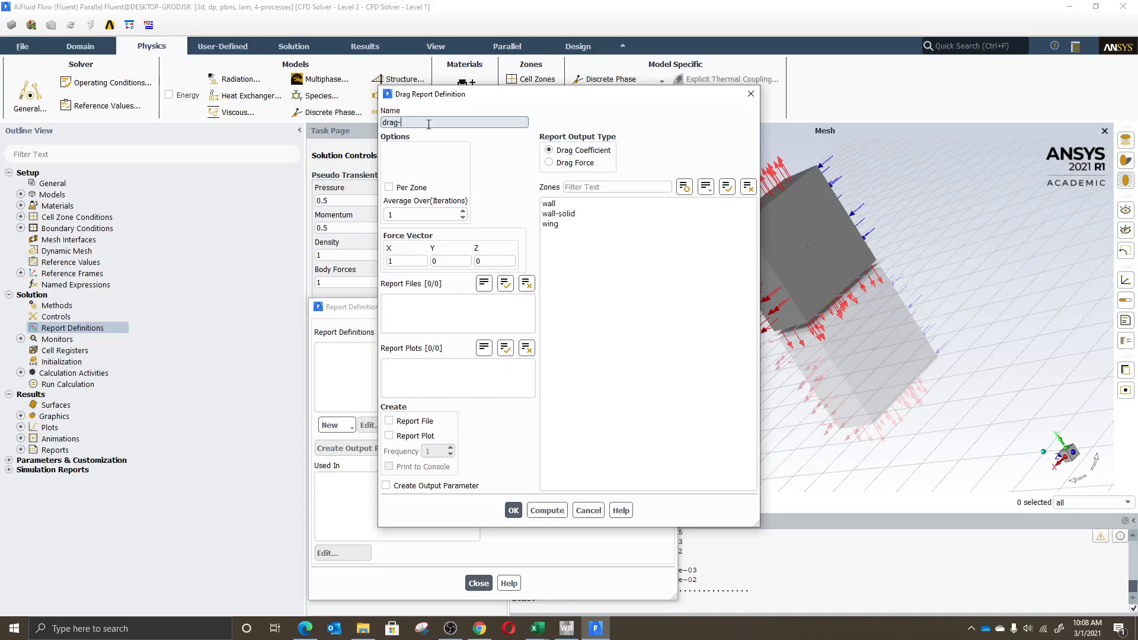
pyautogui.write('coeff')
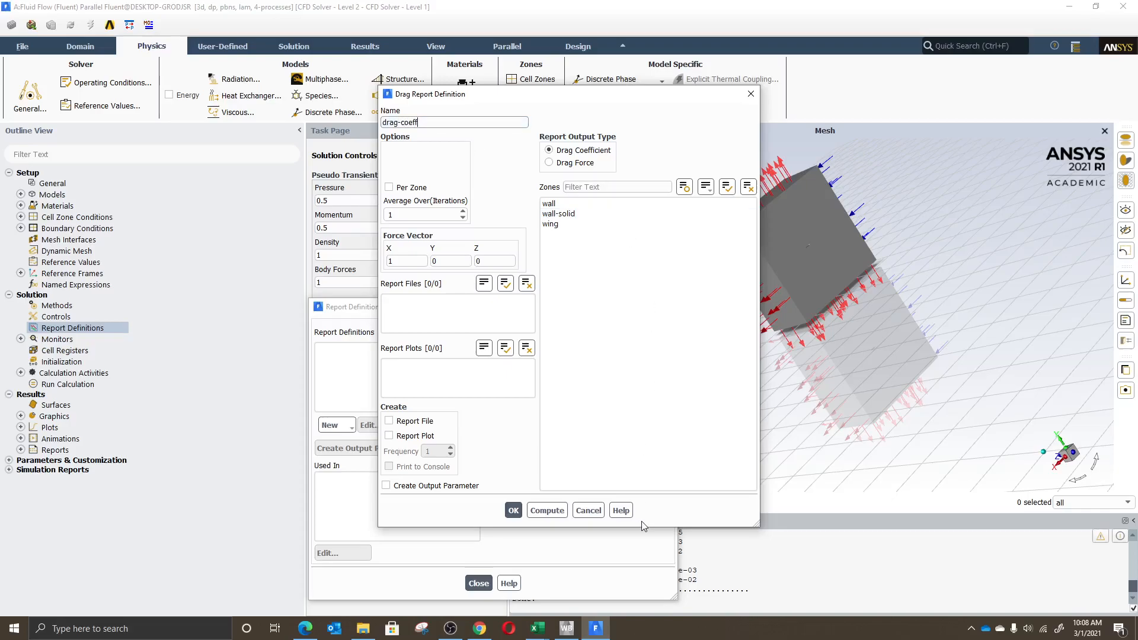
# - Enable a report file and a report plot for the drag-coeff definition and save it without selecting any zones
pyautogui.click(415, 422)
pyautogui.click(418, 436)
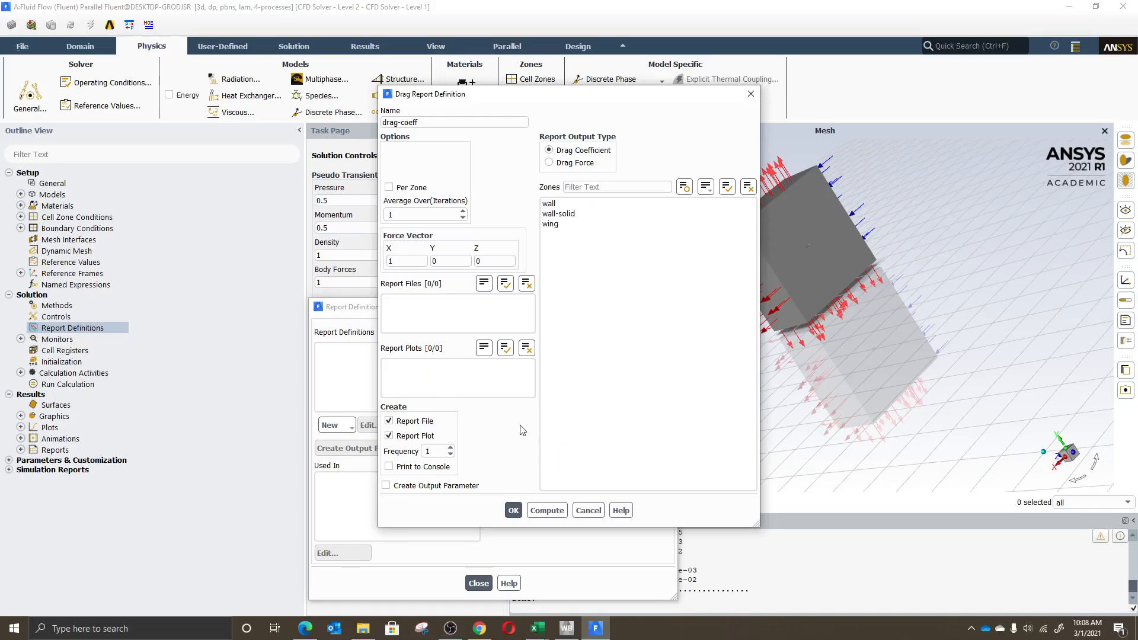
pyautogui.click(513, 510)
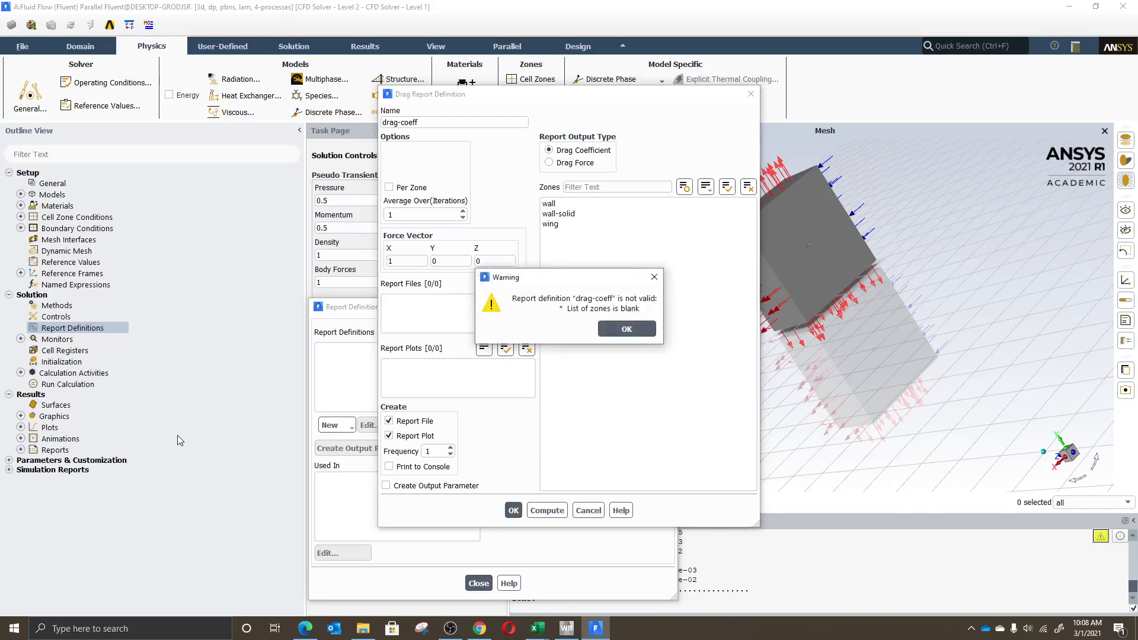
pyautogui.click(627, 329)
# - Assign the wing zone to the drag-coeff report definition, save it and close the report definitions
pyautogui.click(352, 351)
pyautogui.click(352, 351)
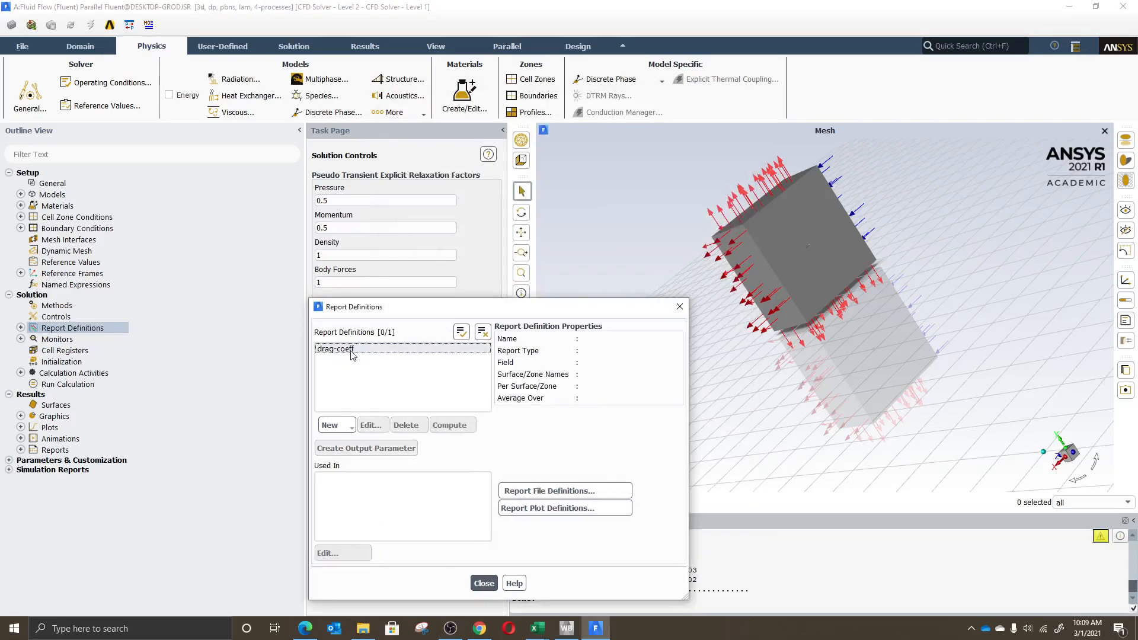
pyautogui.click(356, 355)
pyautogui.click(369, 425)
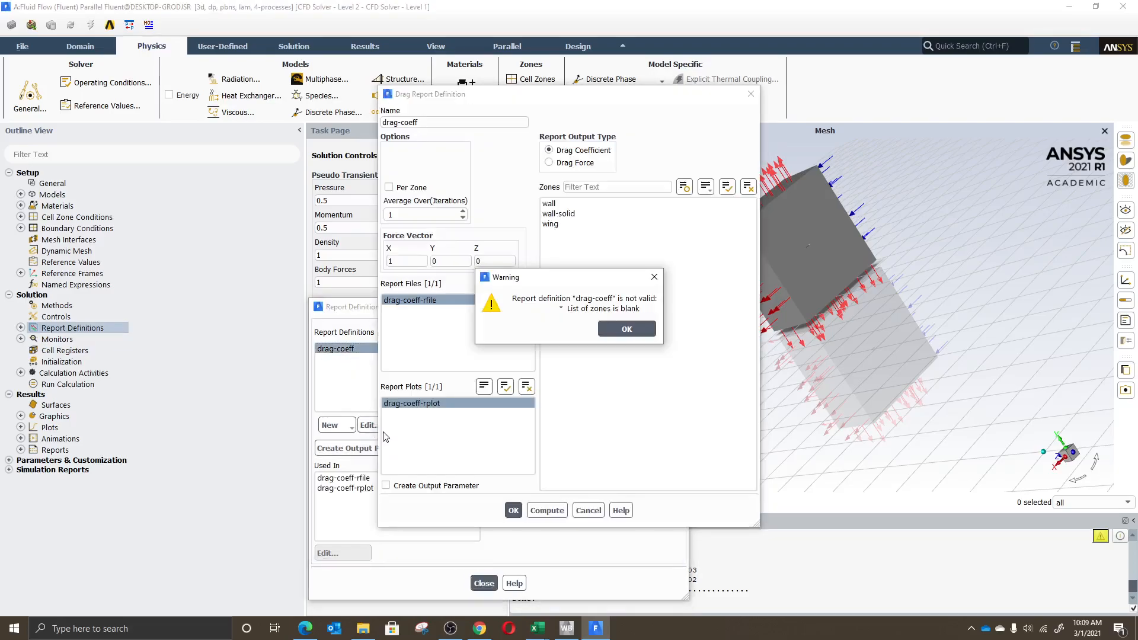
pyautogui.click(628, 328)
pyautogui.click(566, 228)
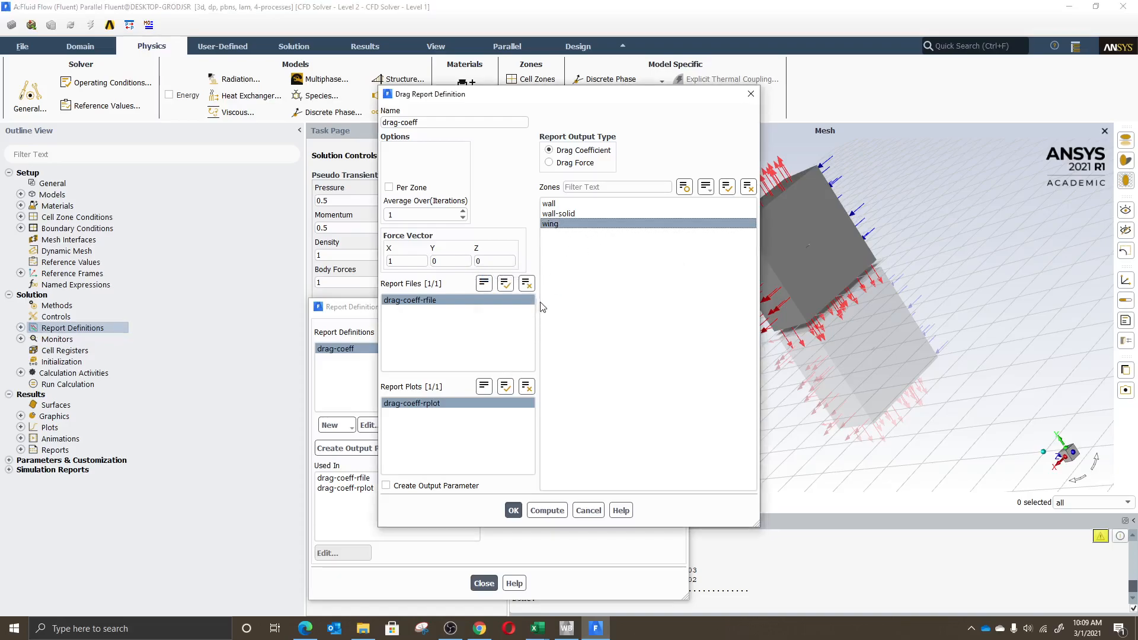
pyautogui.click(515, 513)
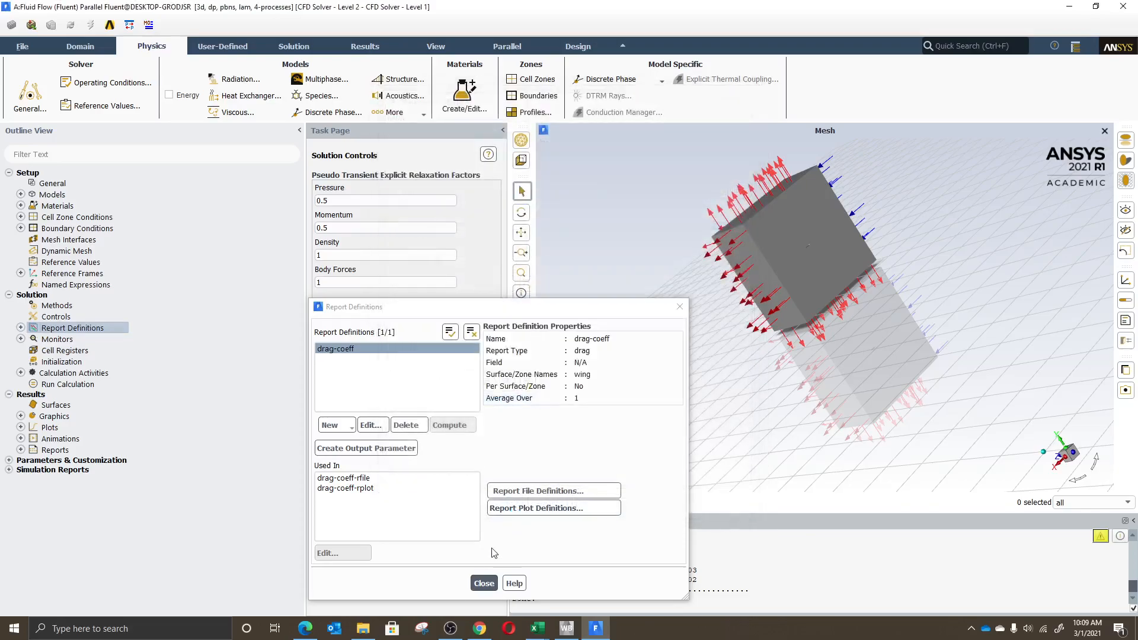
pyautogui.click(483, 584)
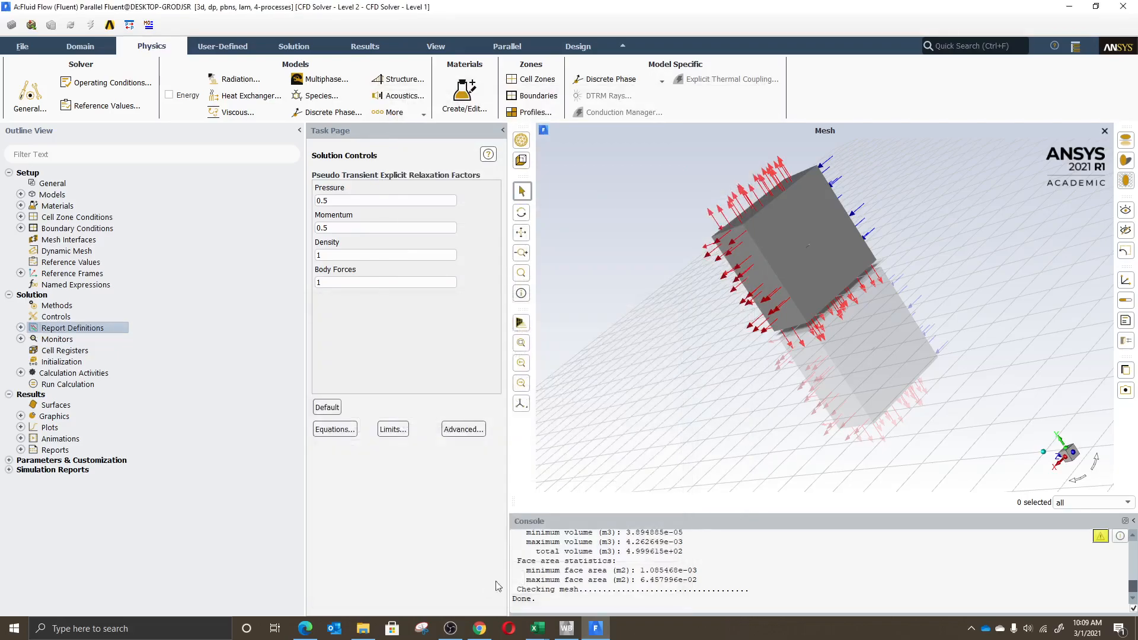
# - Create a new lift force report definition named lift-coeff with Lift Coefficient as output and force vector 0, 1, 0
pyautogui.click(20, 328)
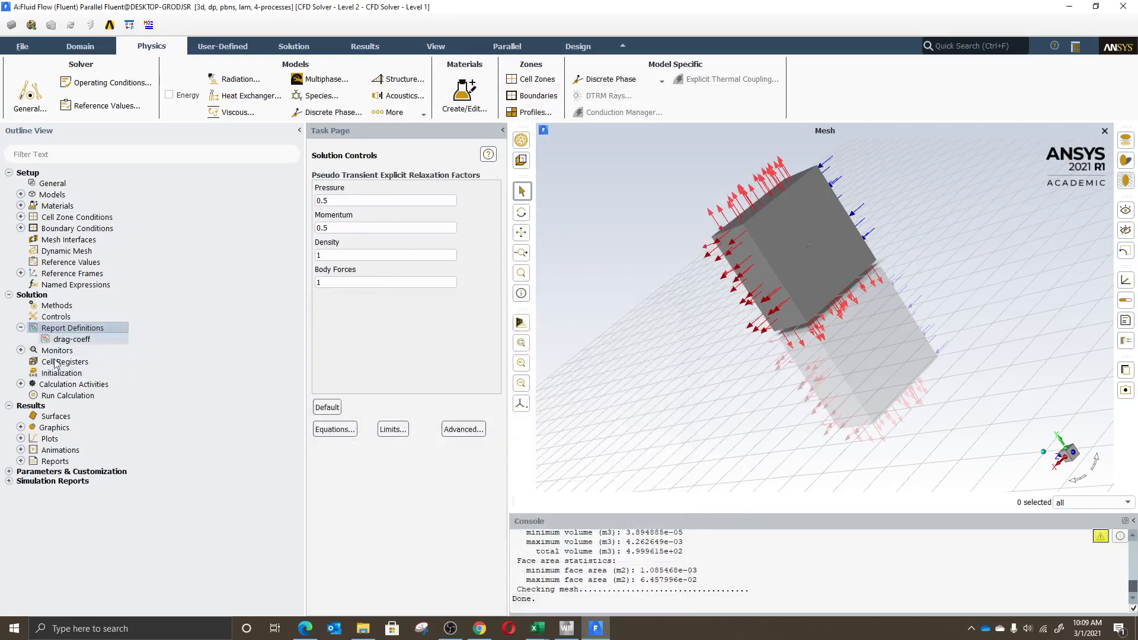
pyautogui.doubleClick(84, 329)
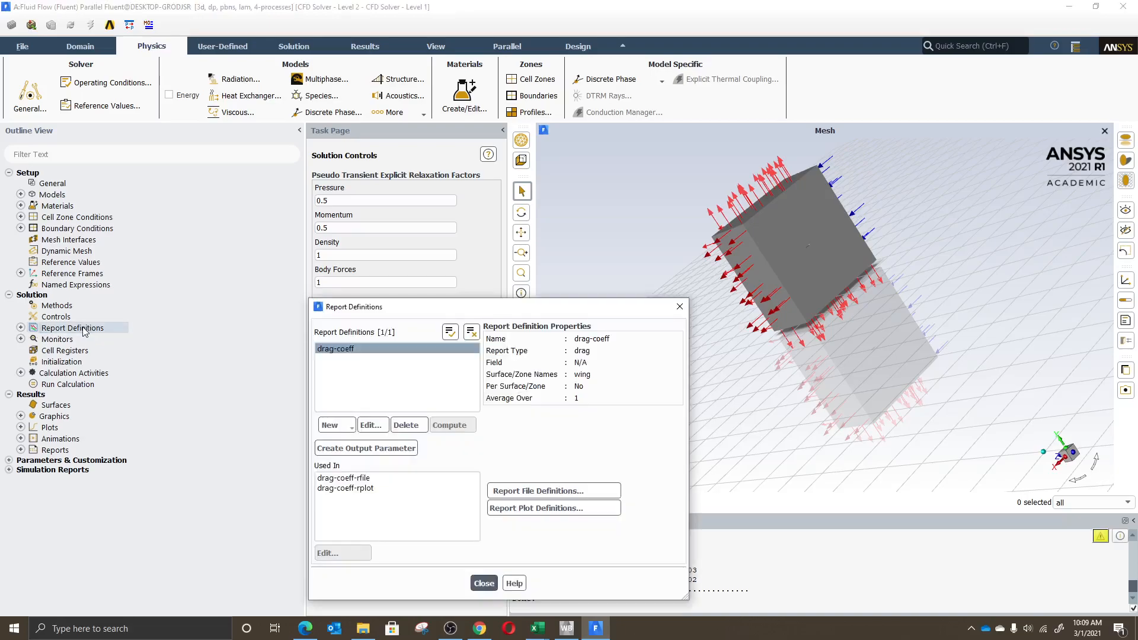
pyautogui.click(343, 426)
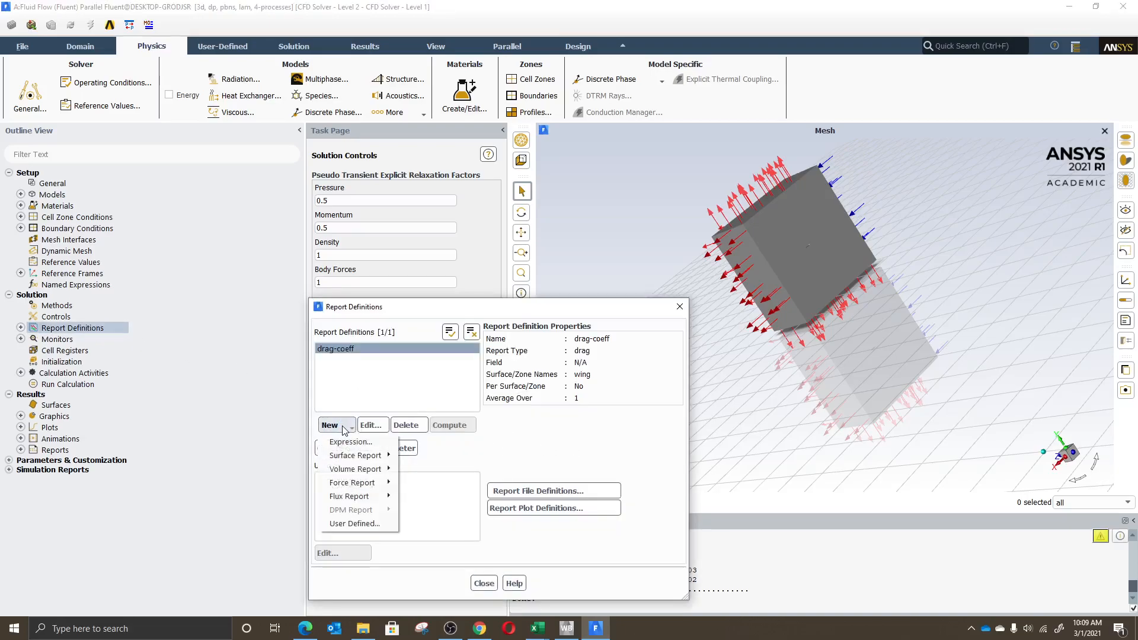
pyautogui.moveTo(356, 483)
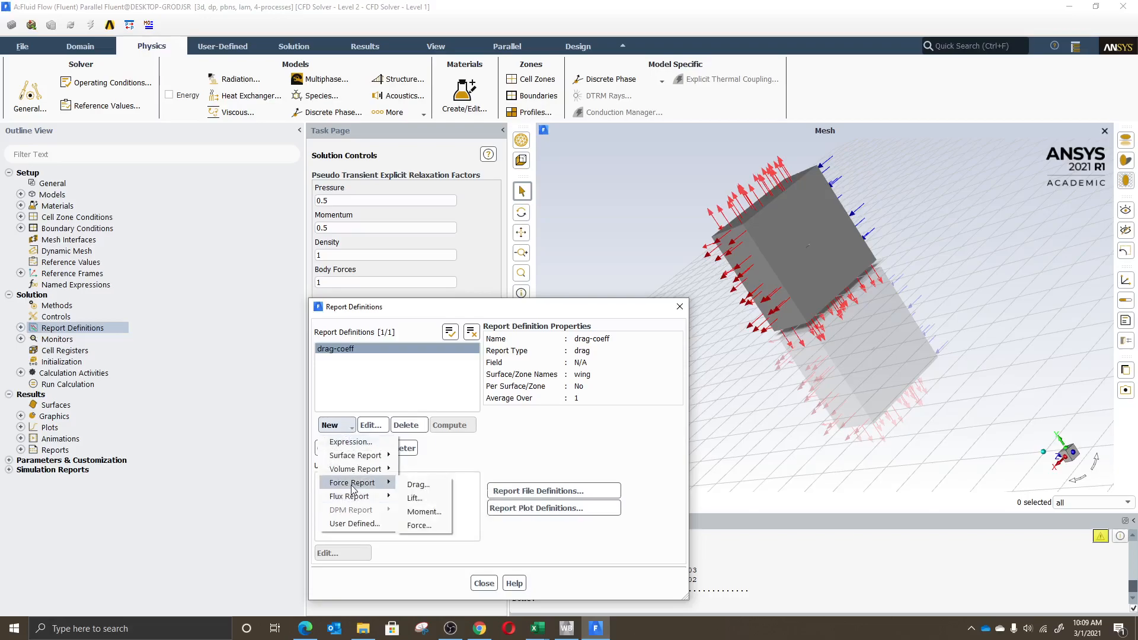
pyautogui.click(415, 498)
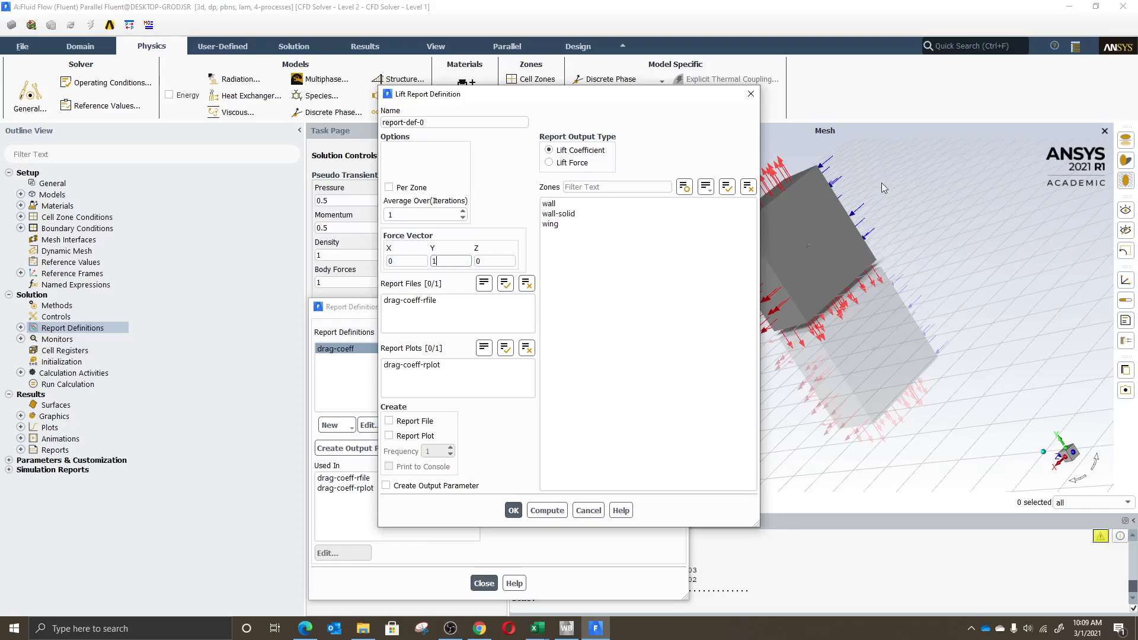
pyautogui.doubleClick(425, 264)
pyautogui.tripleClick(438, 122)
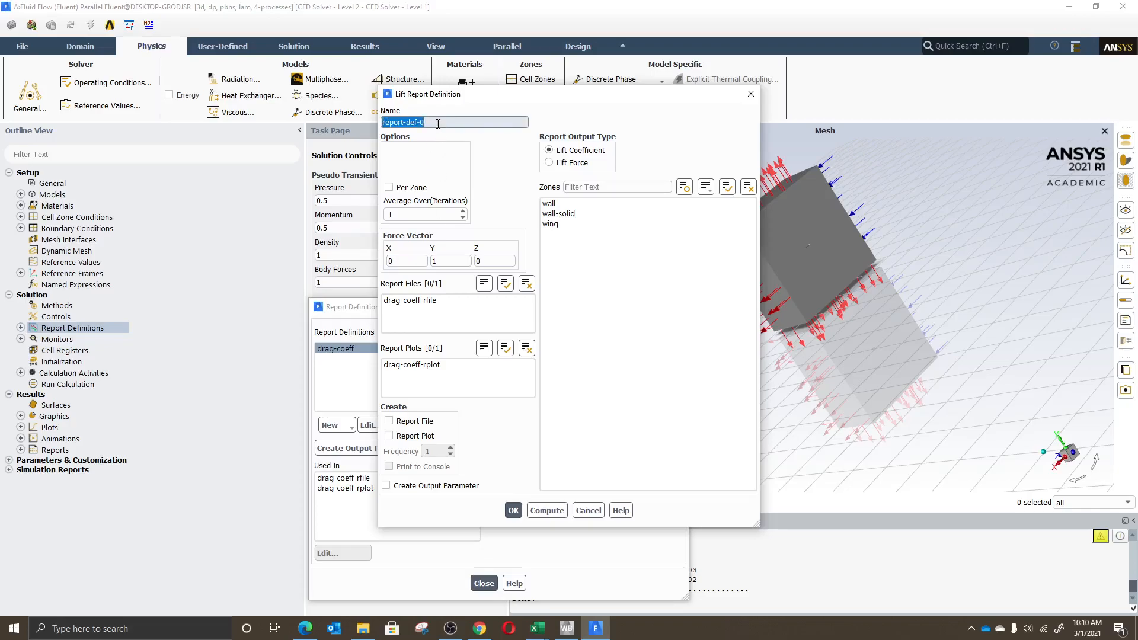
pyautogui.write('lift-coeff')
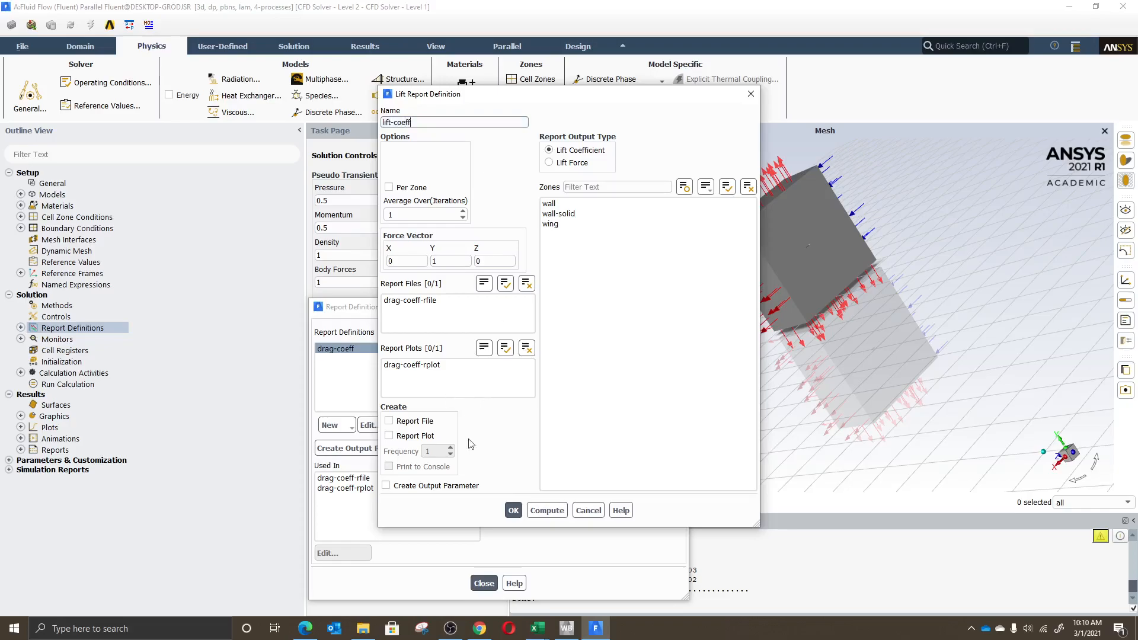
# - Enable a report file and a report plot for the lift-coeff definition and save it without selecting any zones
pyautogui.click(396, 437)
pyautogui.click(394, 422)
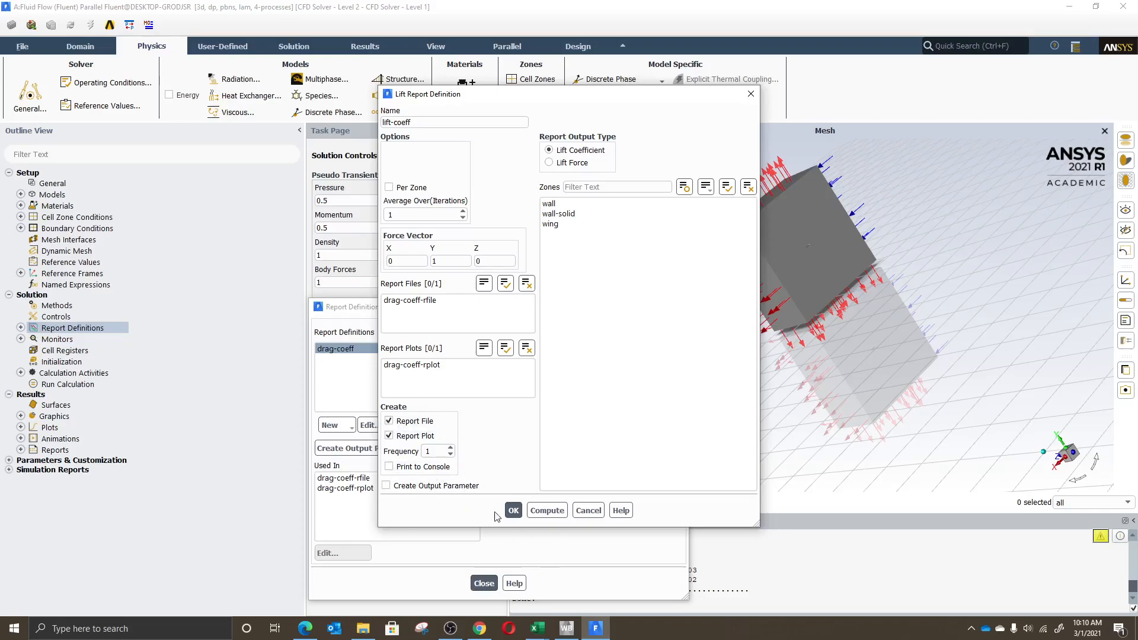
pyautogui.click(513, 511)
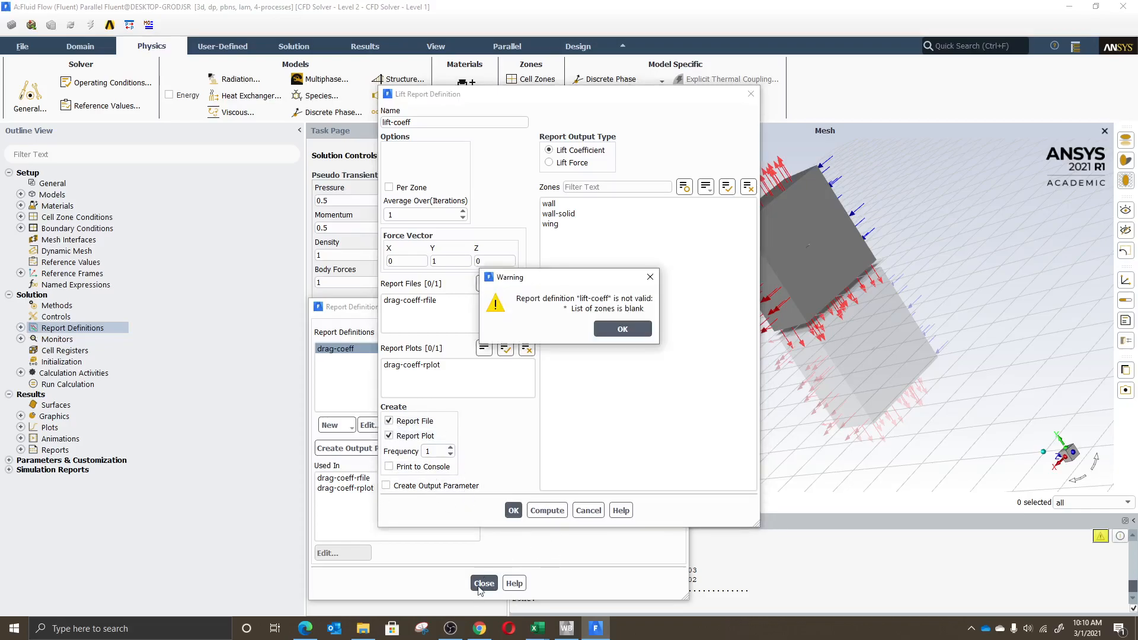
pyautogui.click(650, 276)
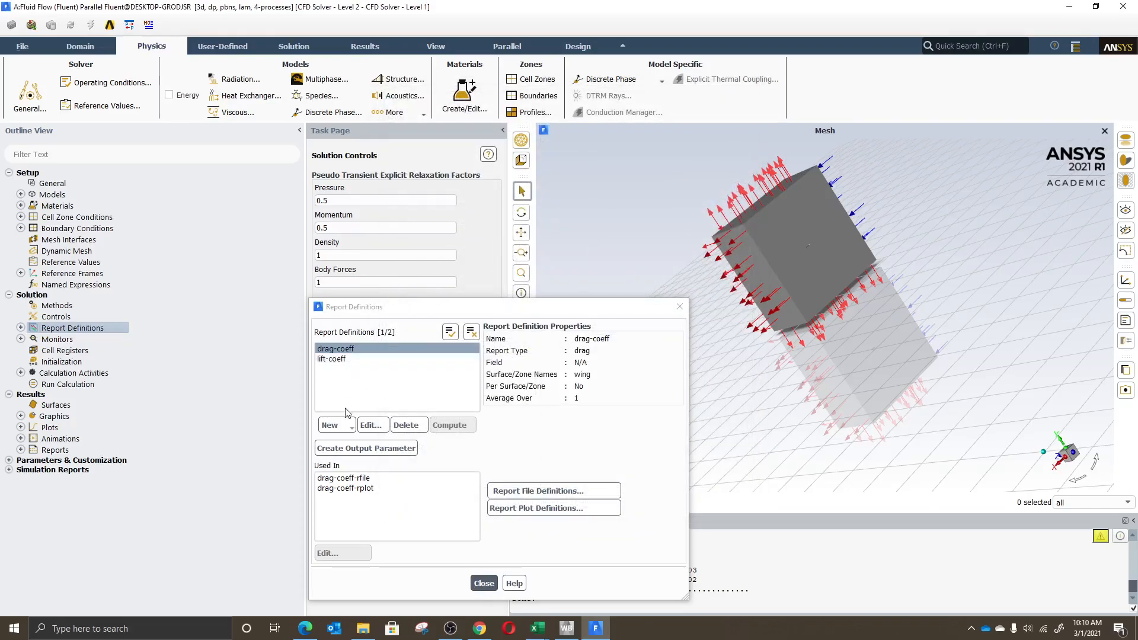
# - Assign the wing zone to the lift-coeff report definition, save it and close the report definitions
pyautogui.click(350, 358)
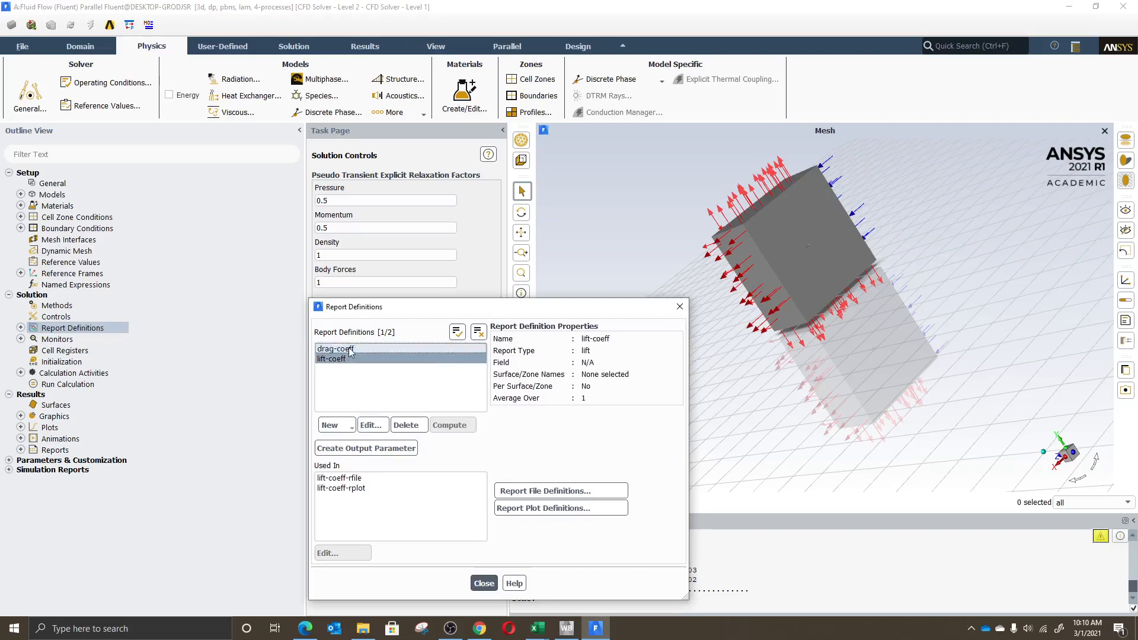
pyautogui.click(369, 425)
pyautogui.click(622, 329)
pyautogui.click(550, 223)
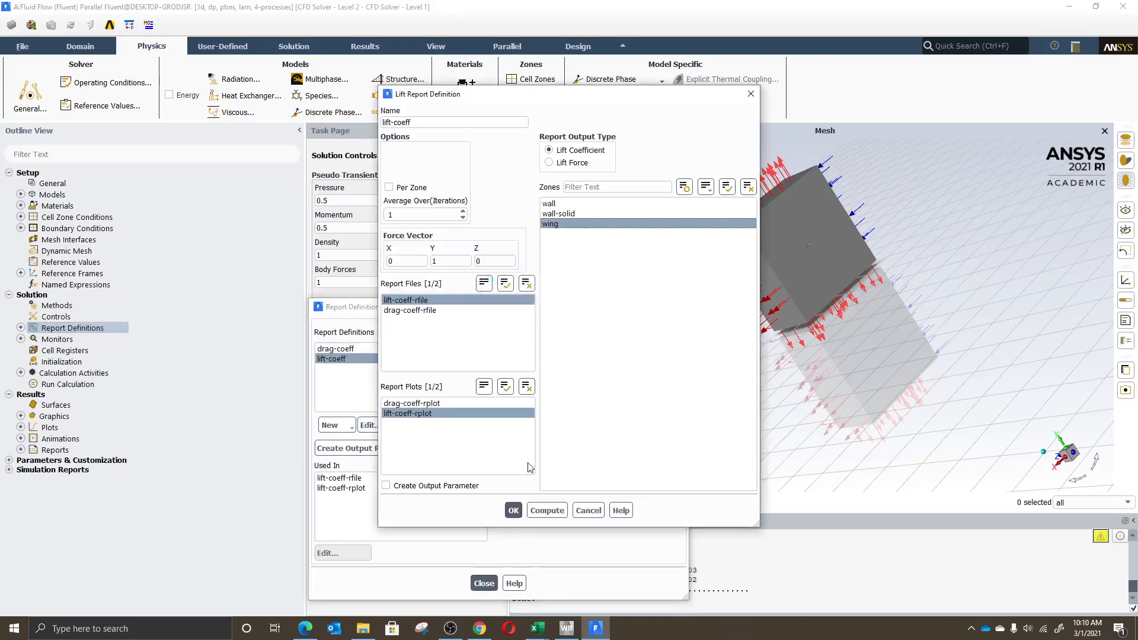
pyautogui.click(513, 510)
pyautogui.click(484, 583)
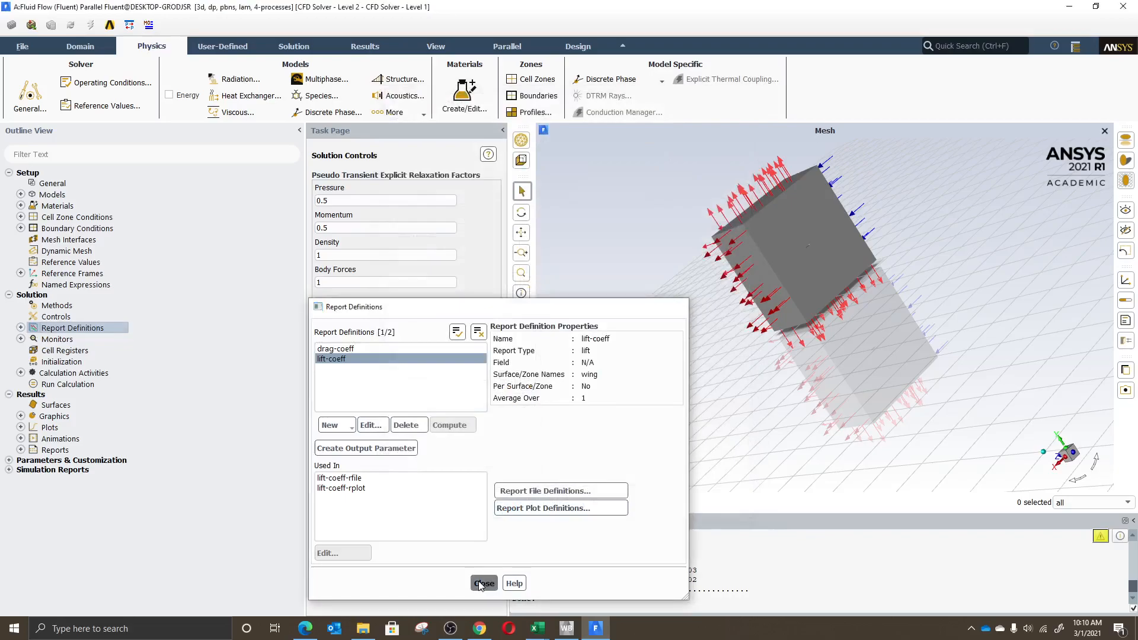
# - Examine the solution monitors, including the report files and report plots for the drag and lift coefficients
pyautogui.click(21, 339)
pyautogui.click(65, 351)
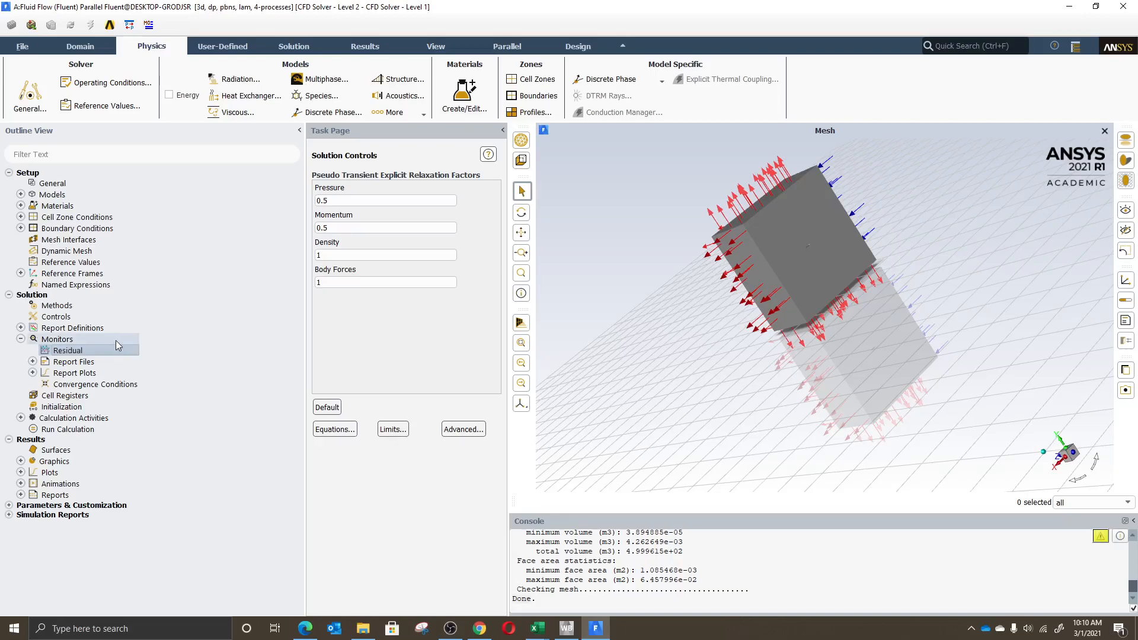
pyautogui.click(33, 361)
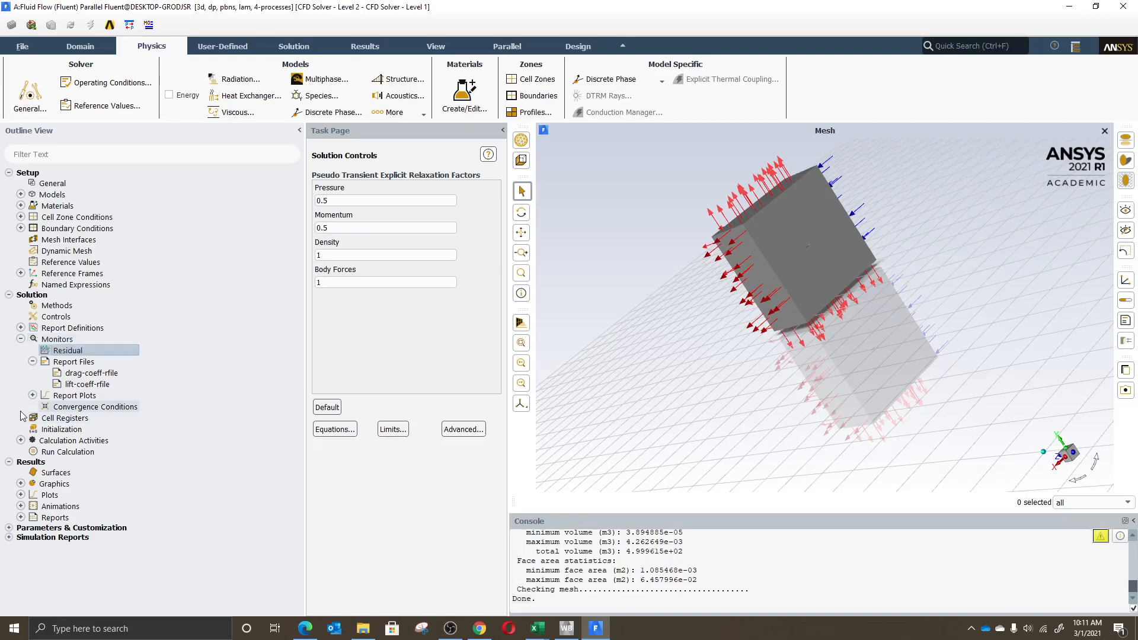
pyautogui.click(33, 395)
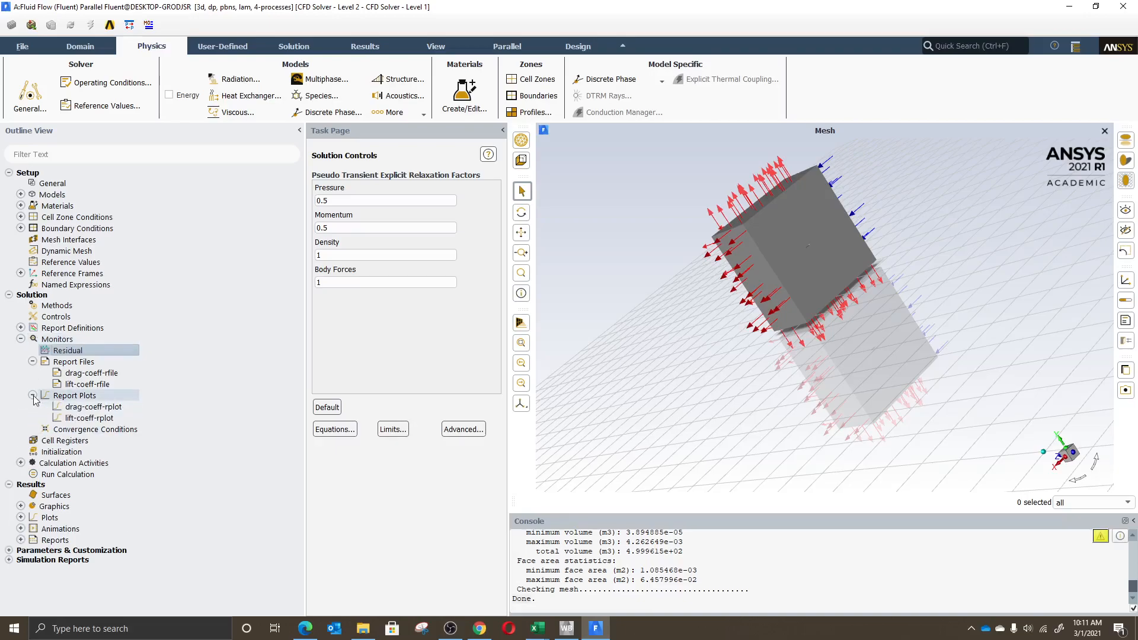
pyautogui.click(90, 406)
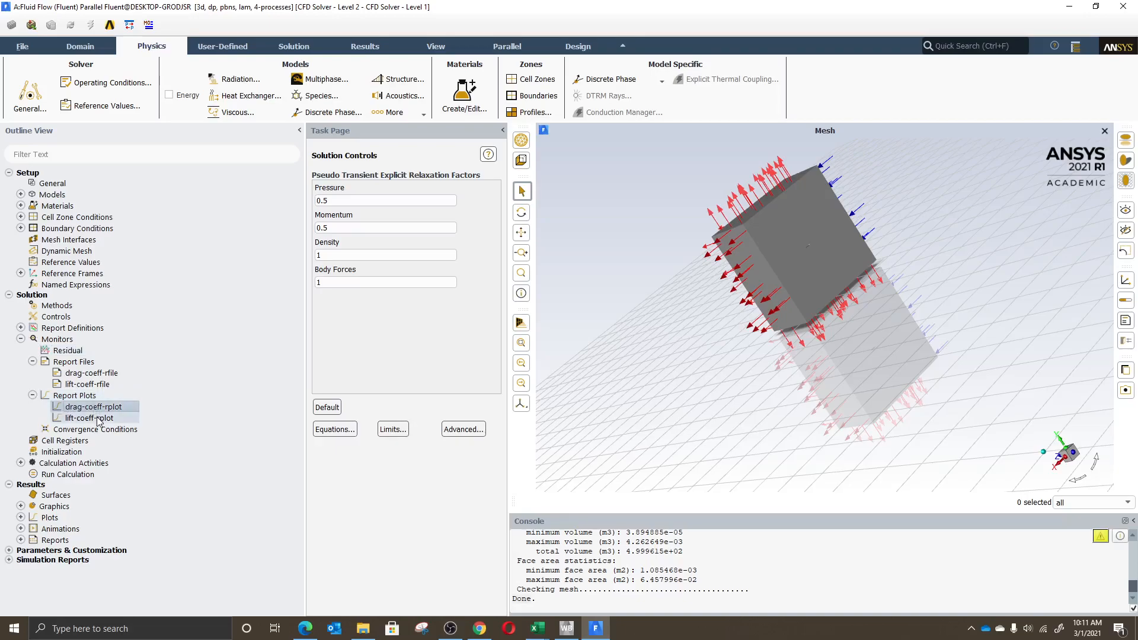
pyautogui.click(97, 419)
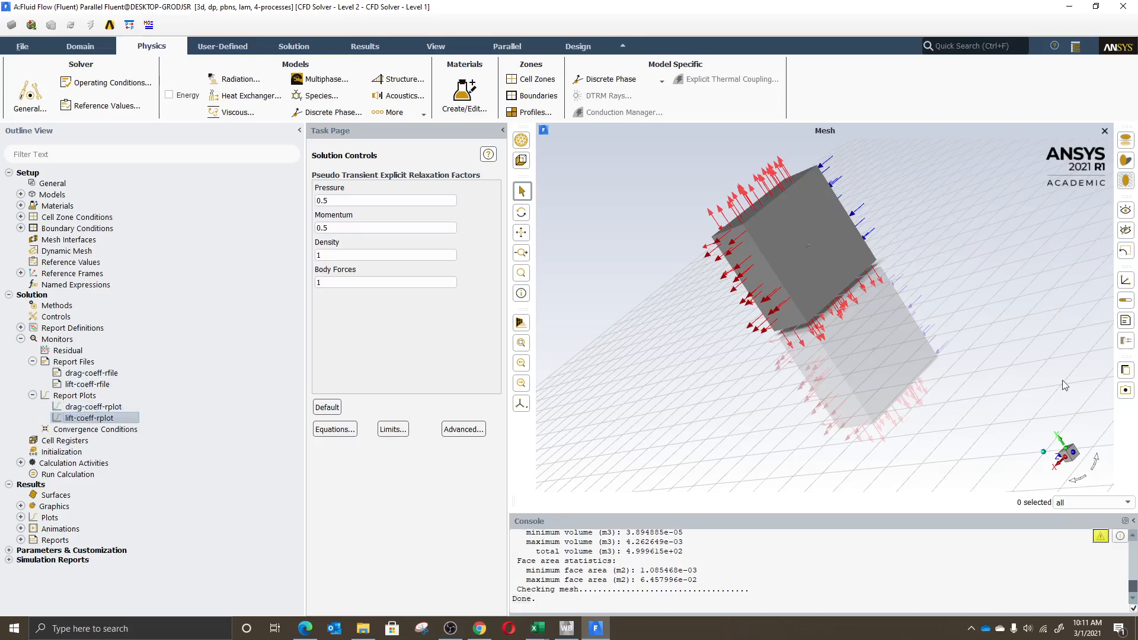
# - Switch the graphics area to SubWindow View and resize the mesh window to be wider and shorter
pyautogui.rightClick(966, 126)
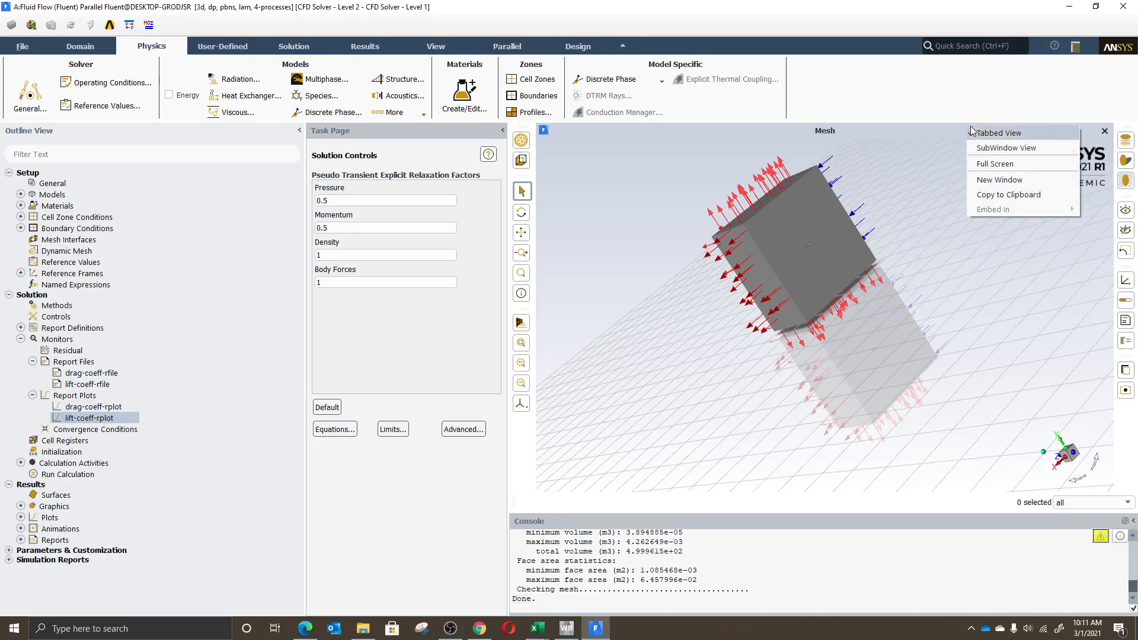
pyautogui.click(995, 147)
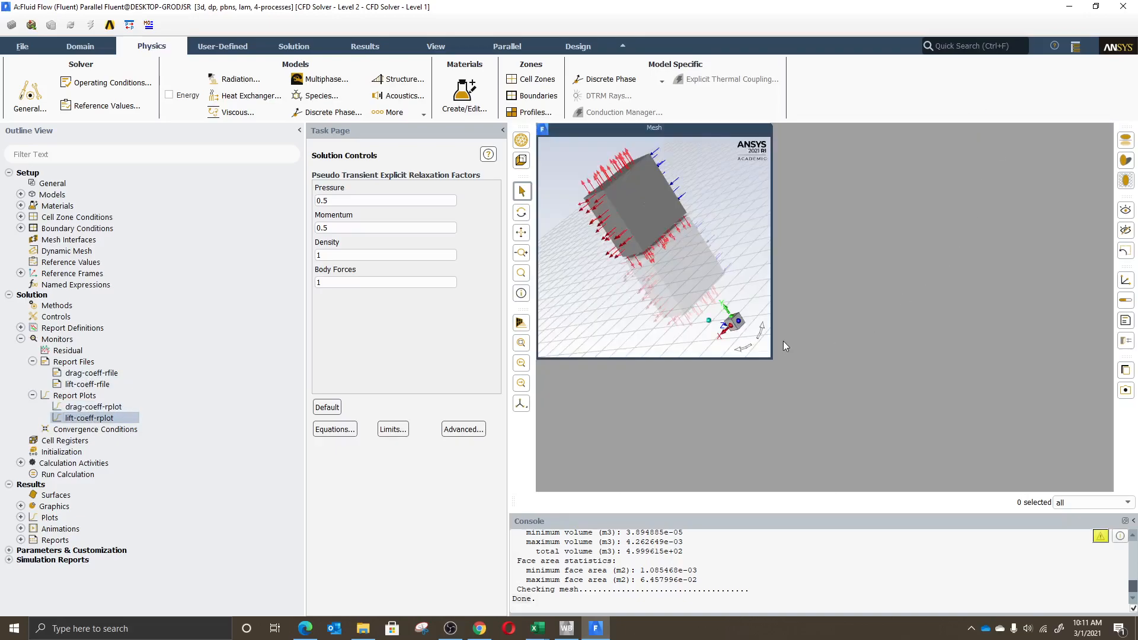
pyautogui.moveTo(774, 357); pyautogui.dragTo(805, 315)
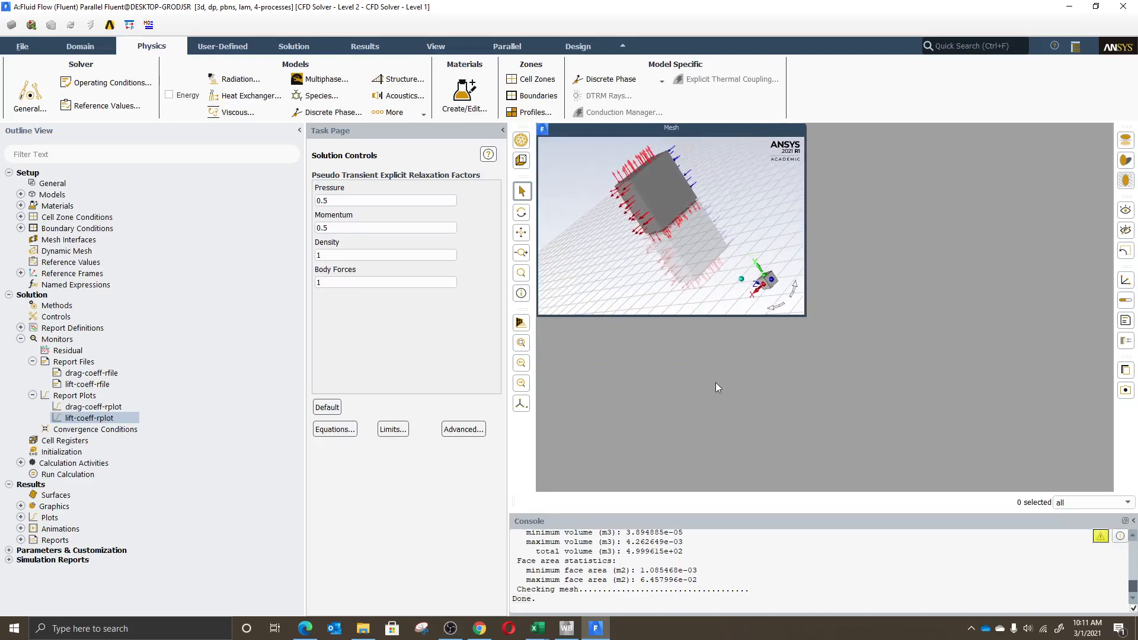
# - Check the cell registers and initialize the solution using Standard Initialization
pyautogui.click(64, 441)
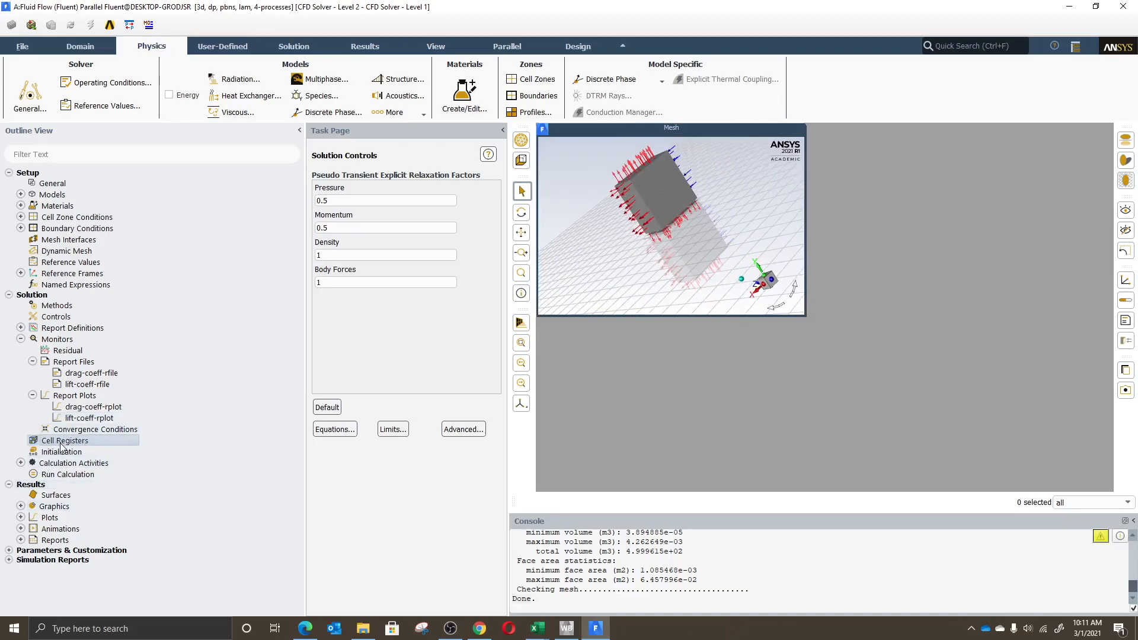
pyautogui.doubleClick(80, 440)
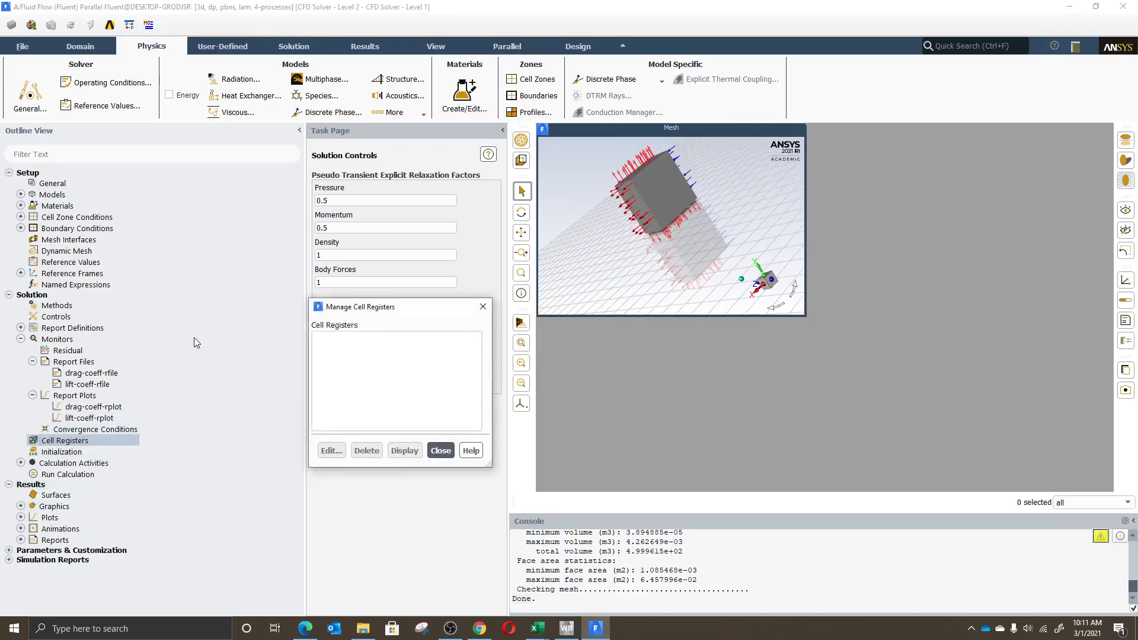
pyautogui.click(484, 303)
pyautogui.click(59, 452)
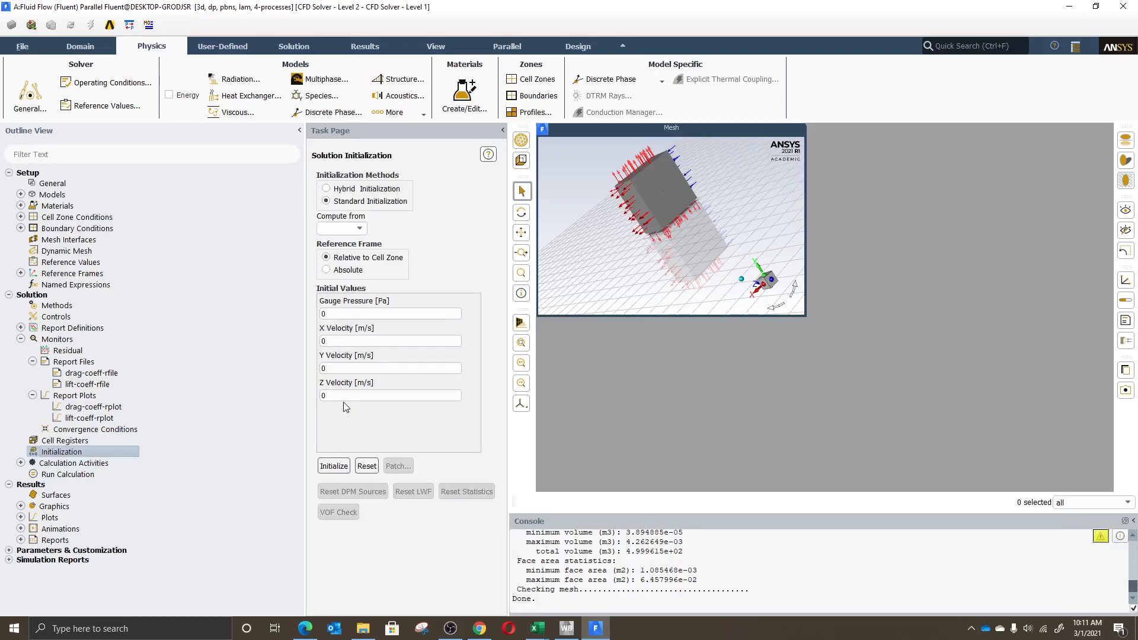
pyautogui.click(329, 466)
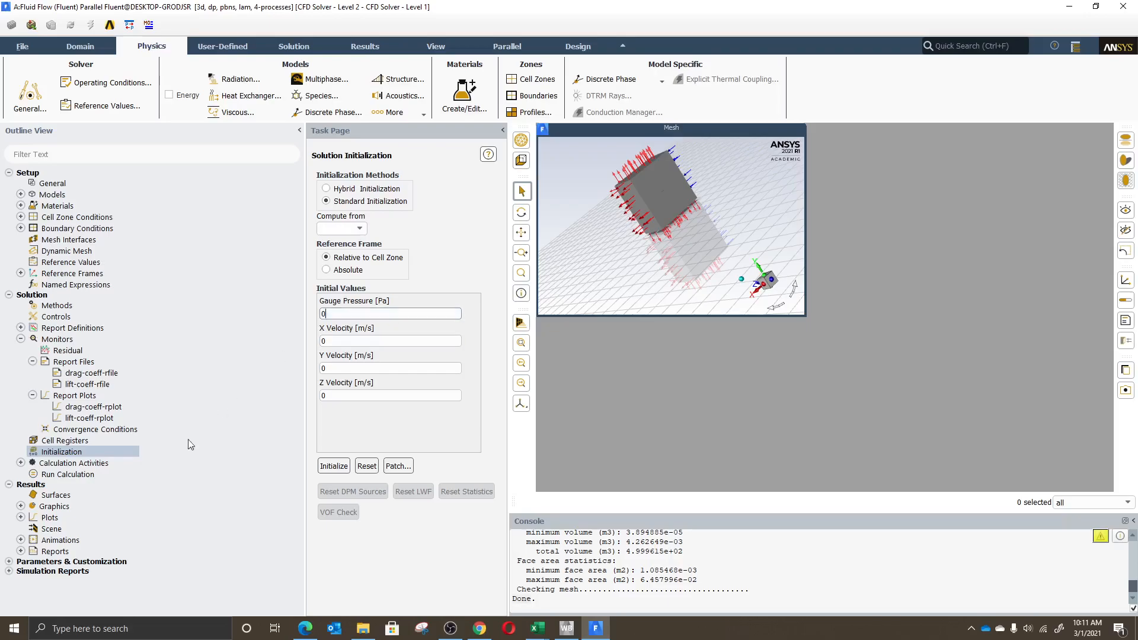
# - Look through the calculation activities and open the Run Calculation settings
pyautogui.click(21, 463)
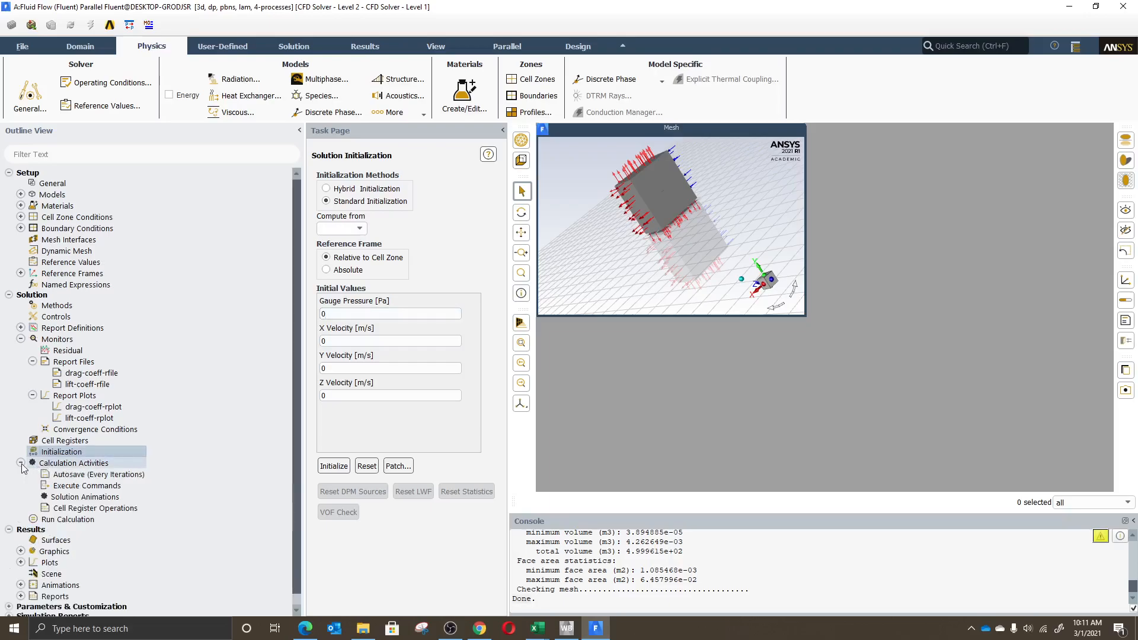
pyautogui.click(74, 477)
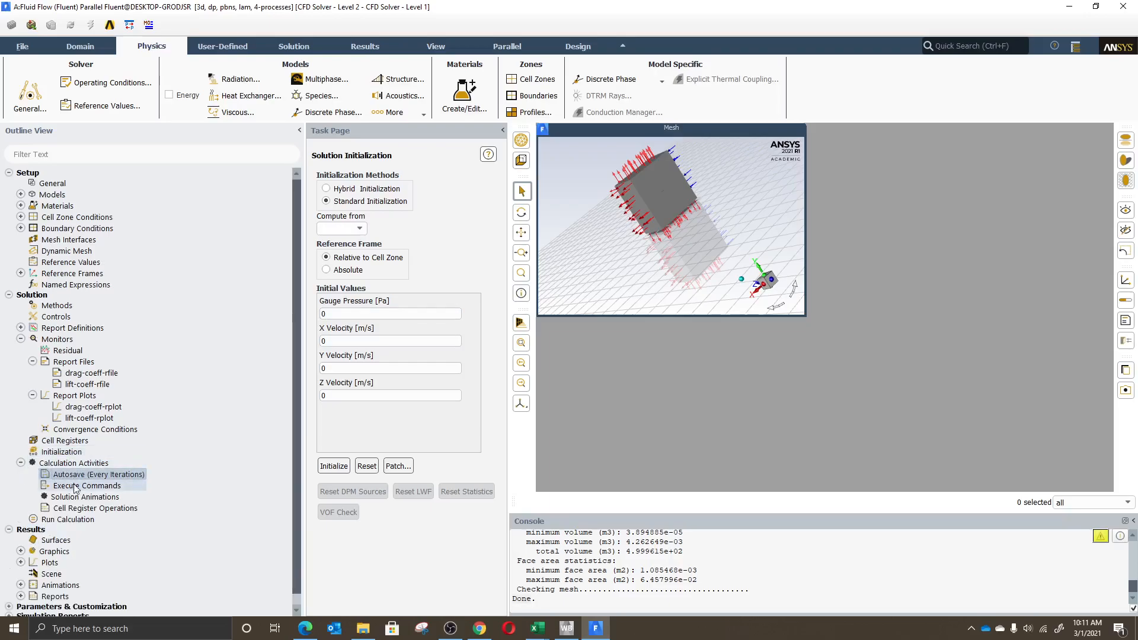
pyautogui.click(75, 486)
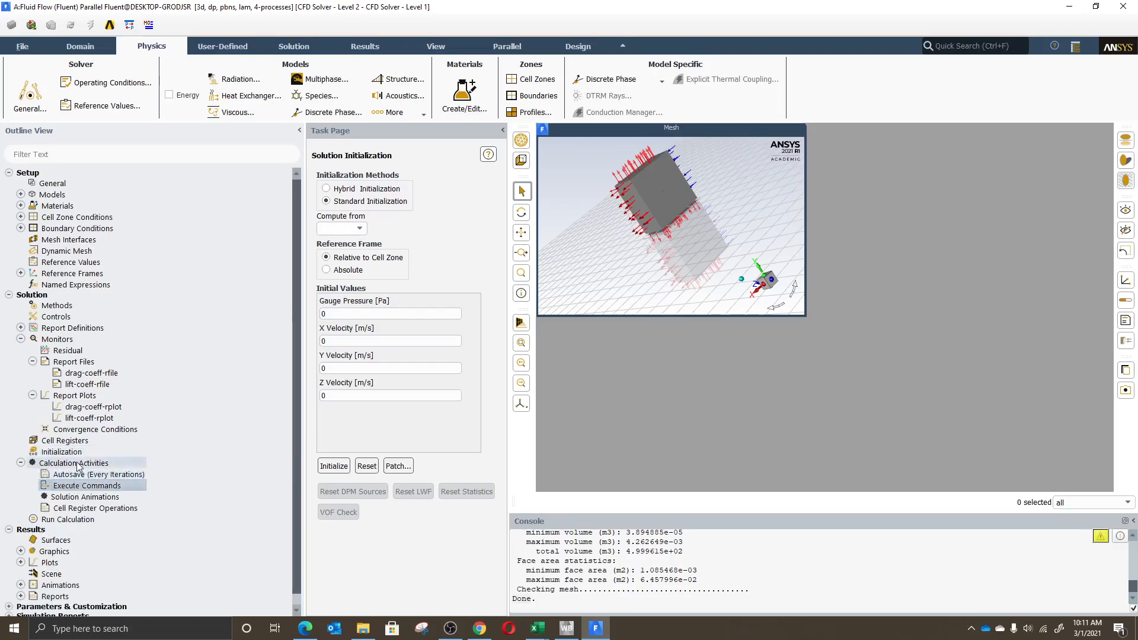
pyautogui.click(21, 462)
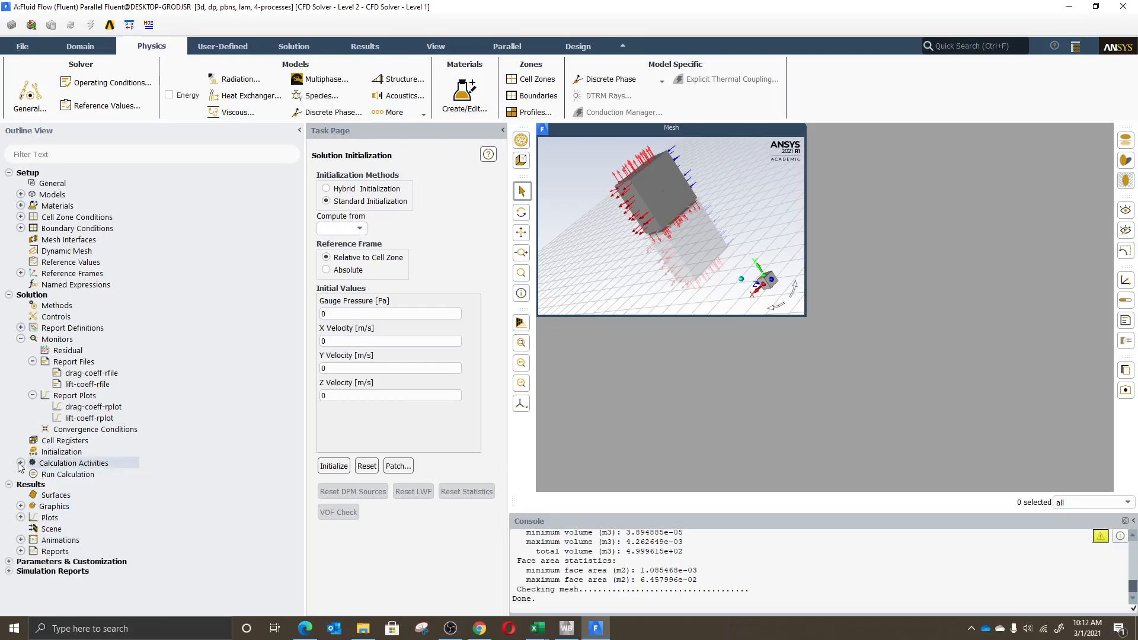
pyautogui.click(88, 475)
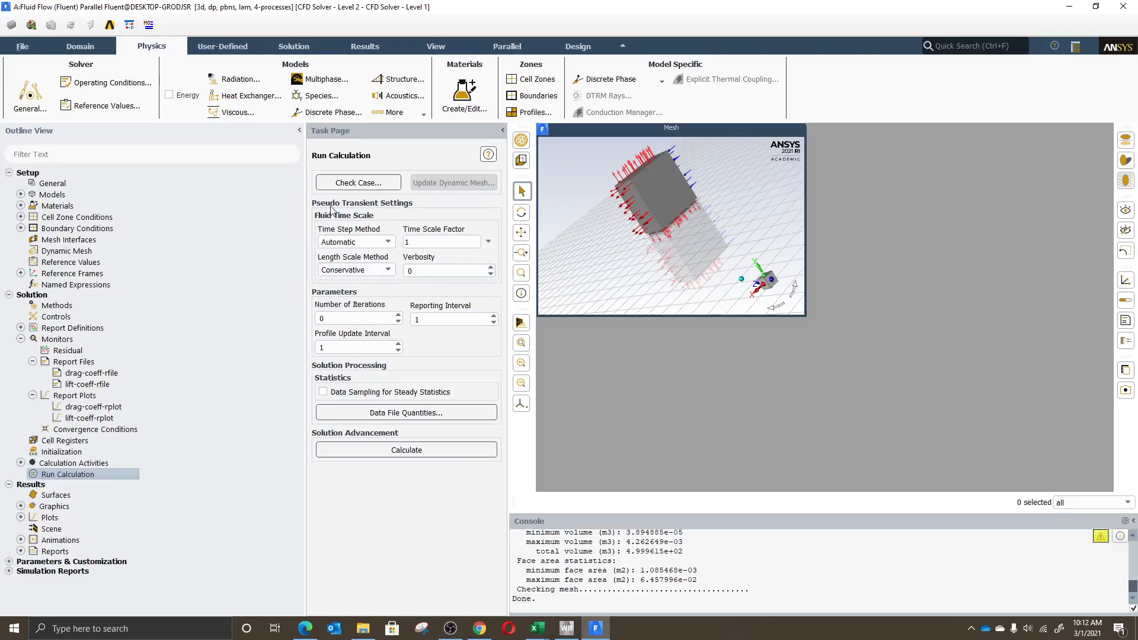
# - Run a case check, dismiss its recommendations, and set the number of iterations to 20000
pyautogui.click(386, 184)
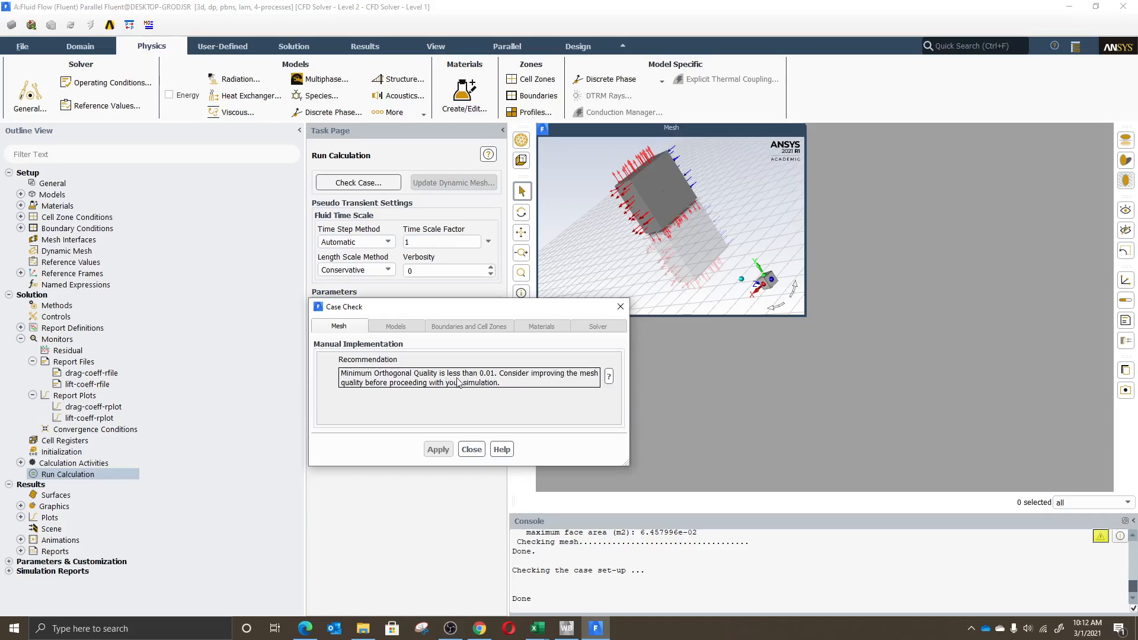
pyautogui.click(471, 449)
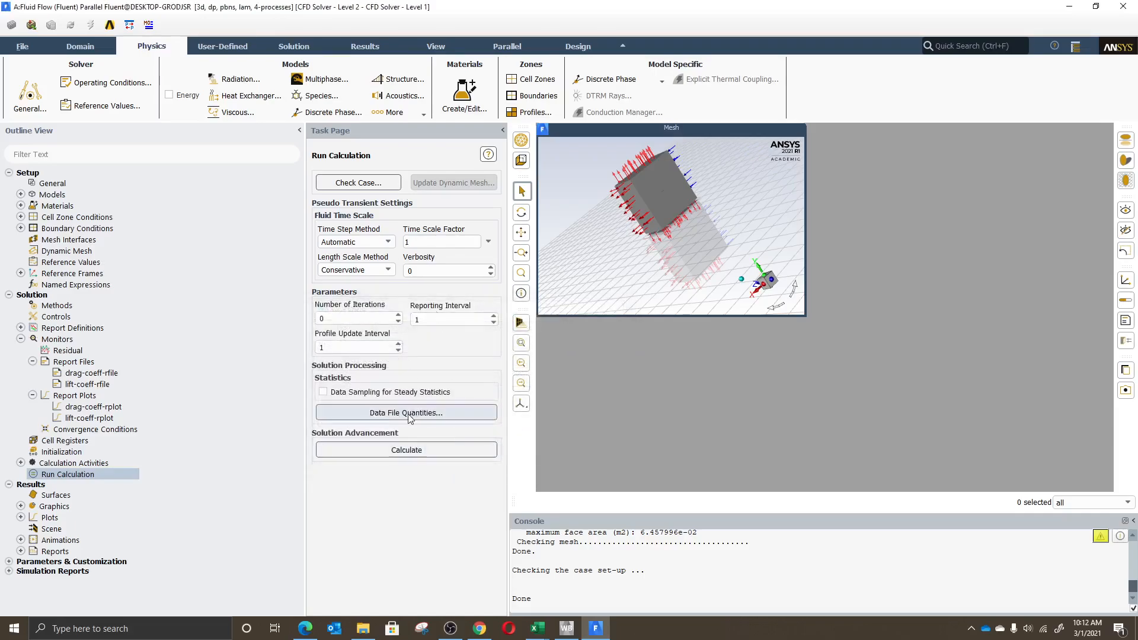
pyautogui.click(350, 318)
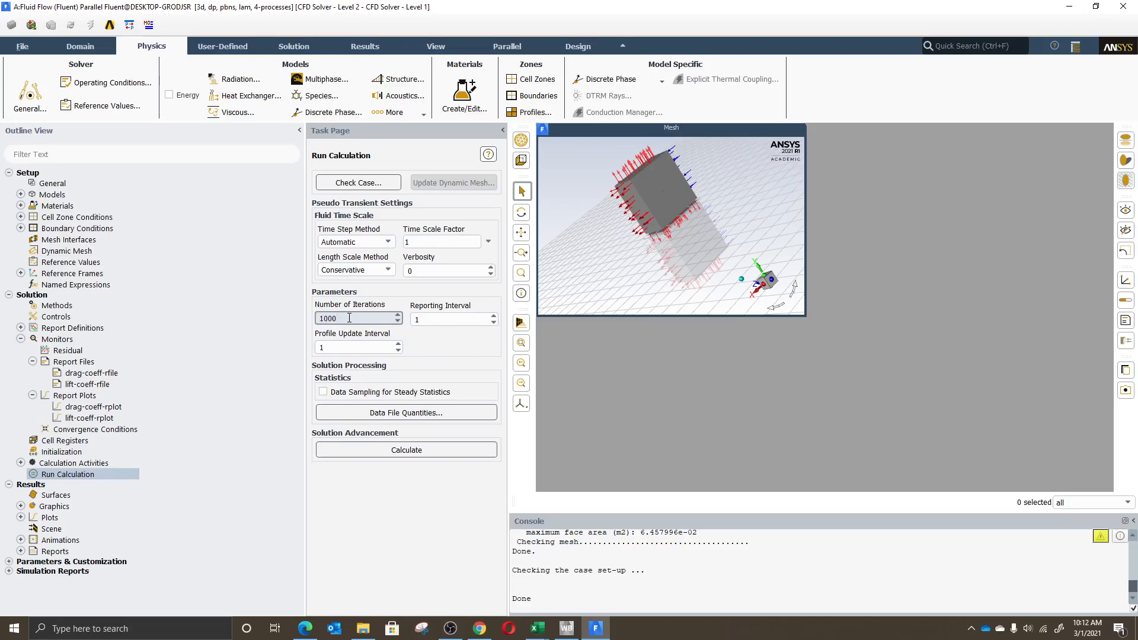
pyautogui.doubleClick(345, 318)
pyautogui.write('2')
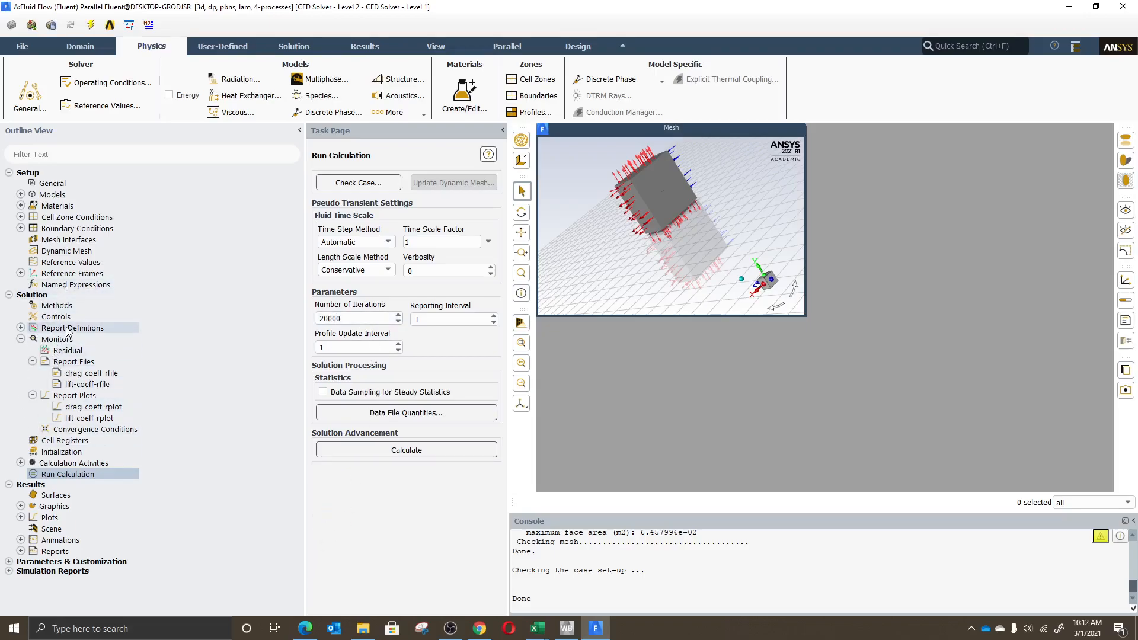
# - Review the solution methods, solution controls, report definitions and the residual convergence criteria
pyautogui.click(63, 307)
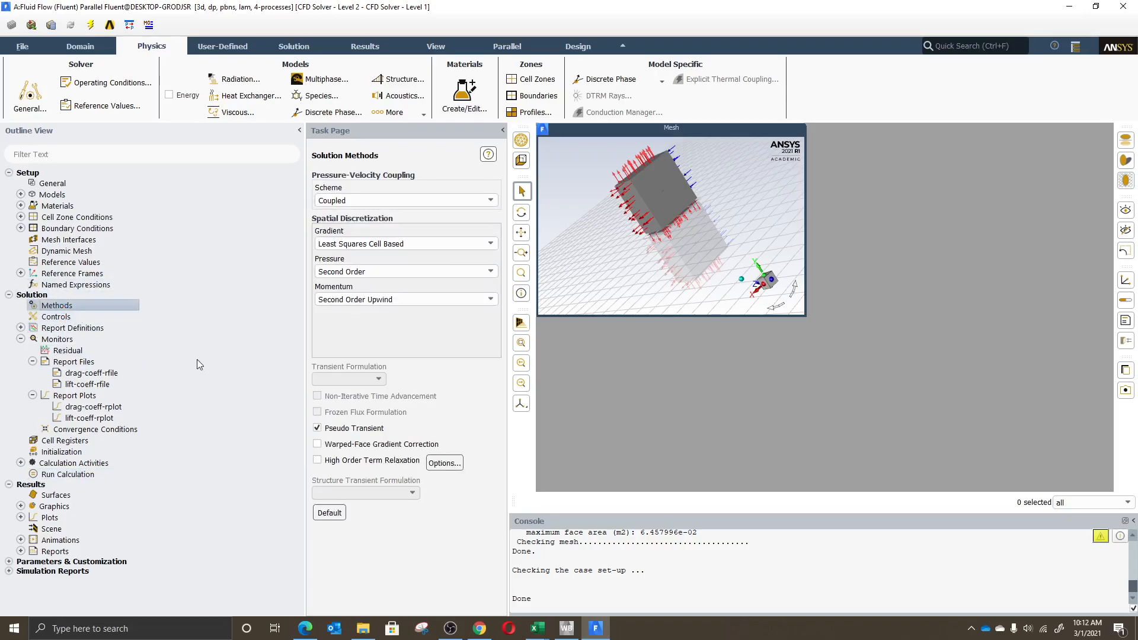
pyautogui.click(81, 316)
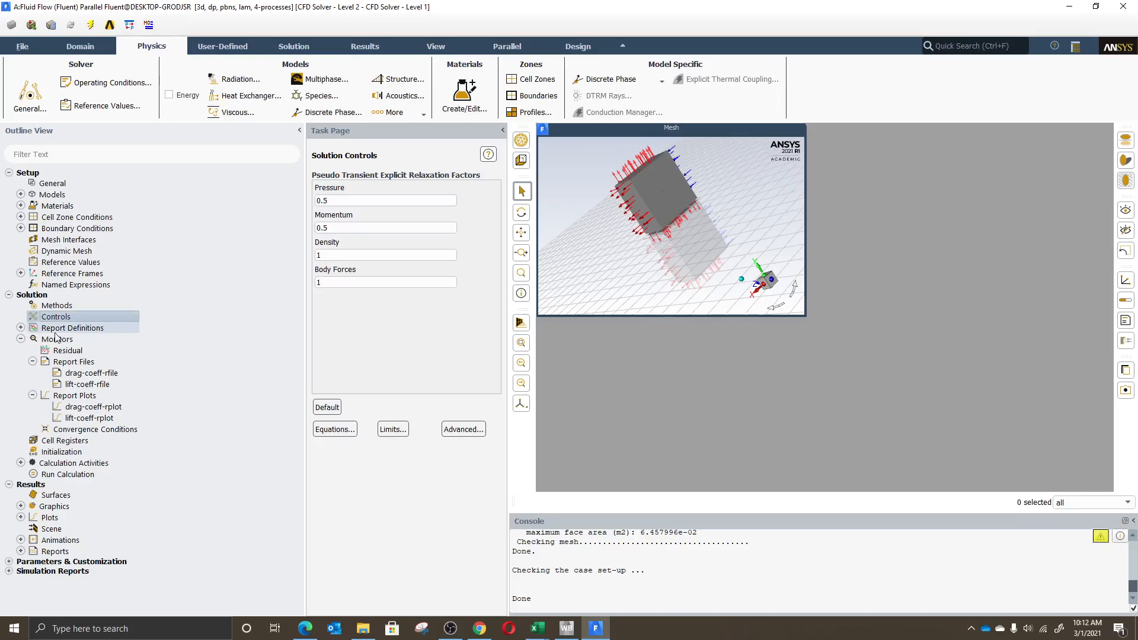
pyautogui.click(20, 327)
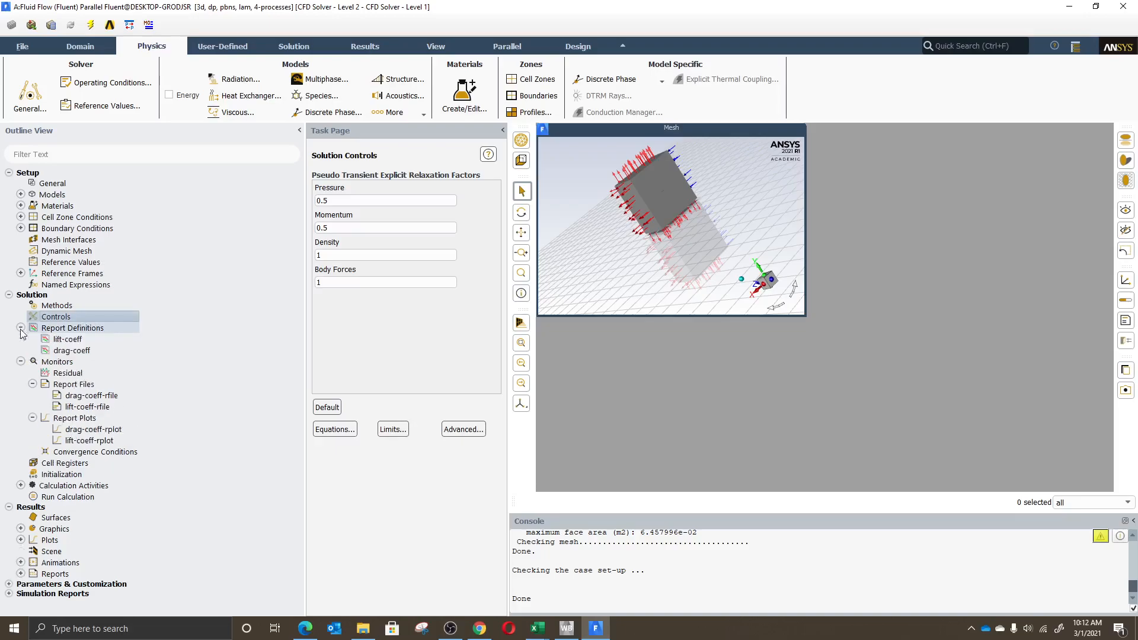
pyautogui.doubleClick(67, 373)
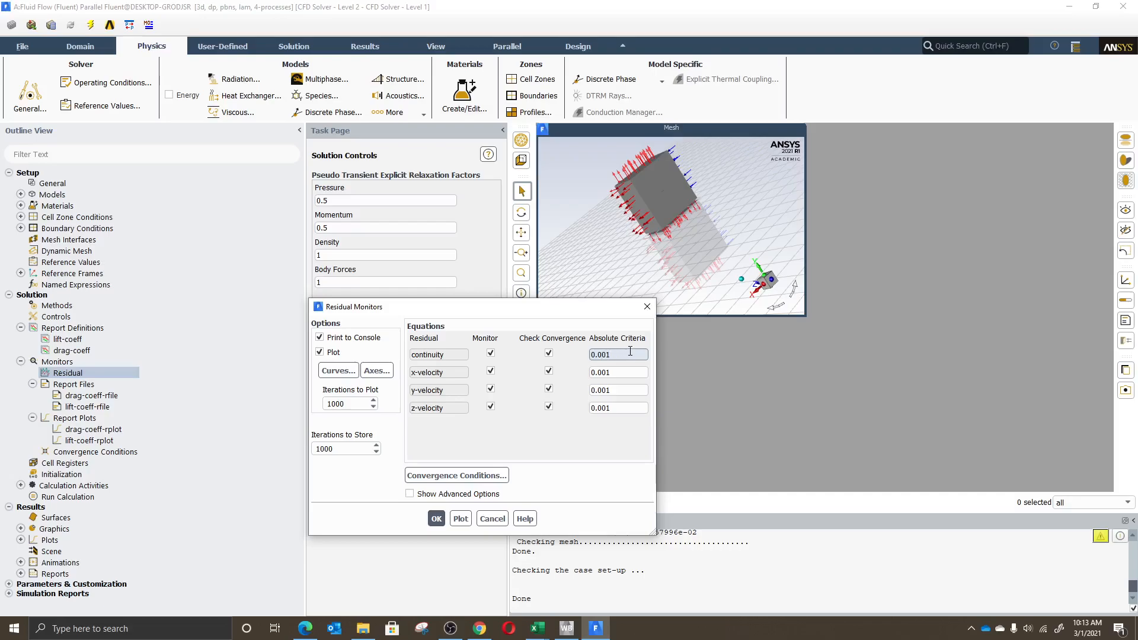
pyautogui.click(648, 307)
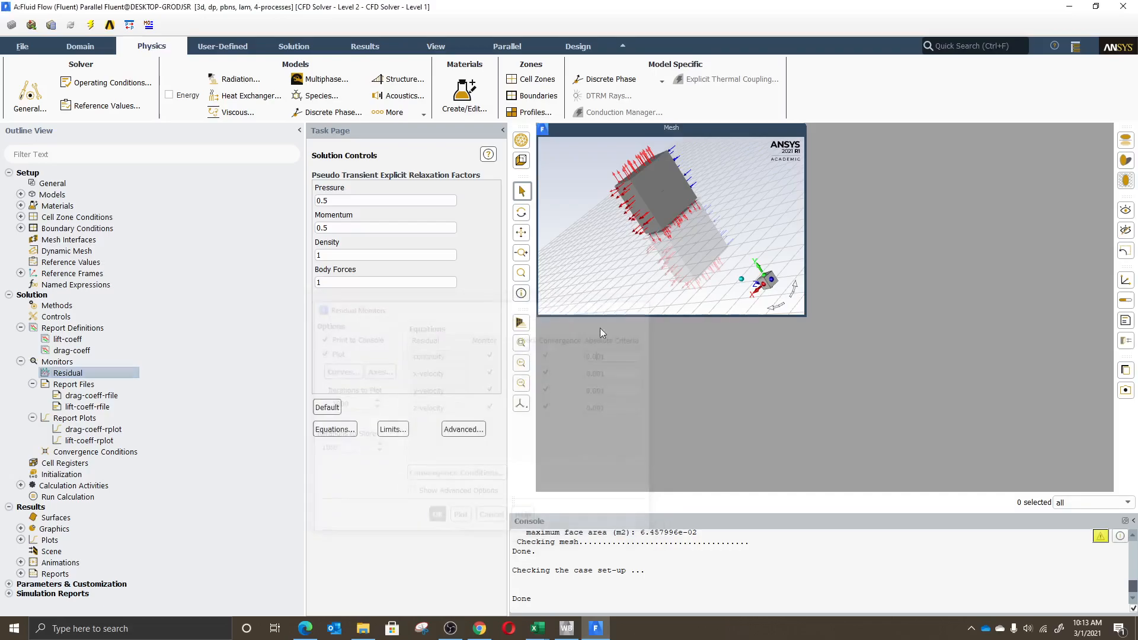
# - Recheck the Run Calculation settings, the solution methods and the relaxation factors in the solution controls
pyautogui.click(71, 498)
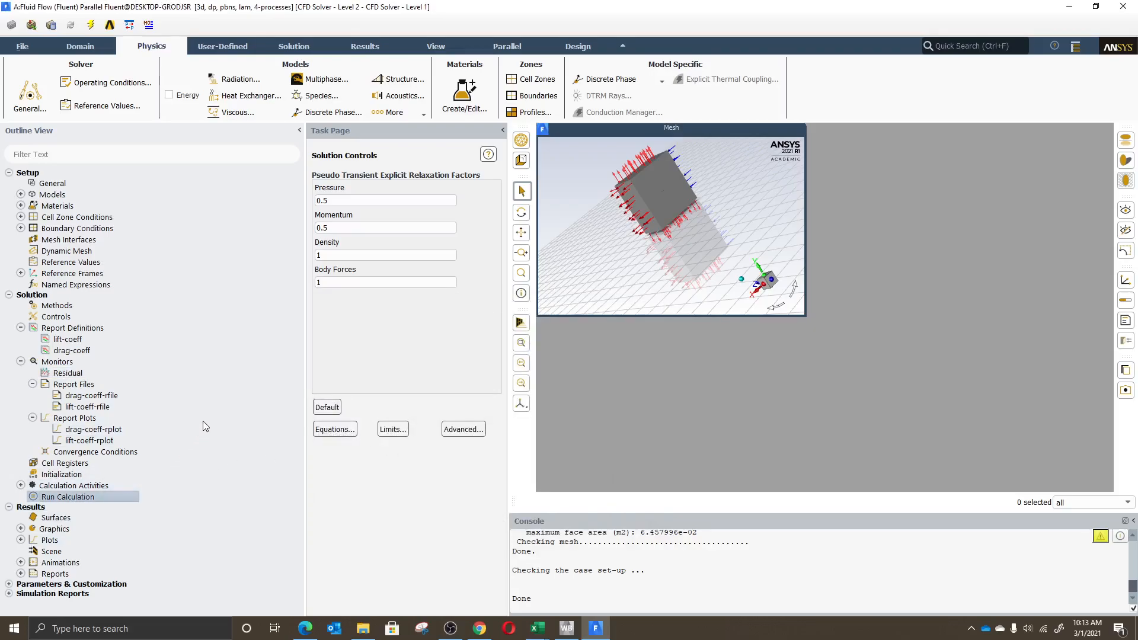
pyautogui.doubleClick(115, 496)
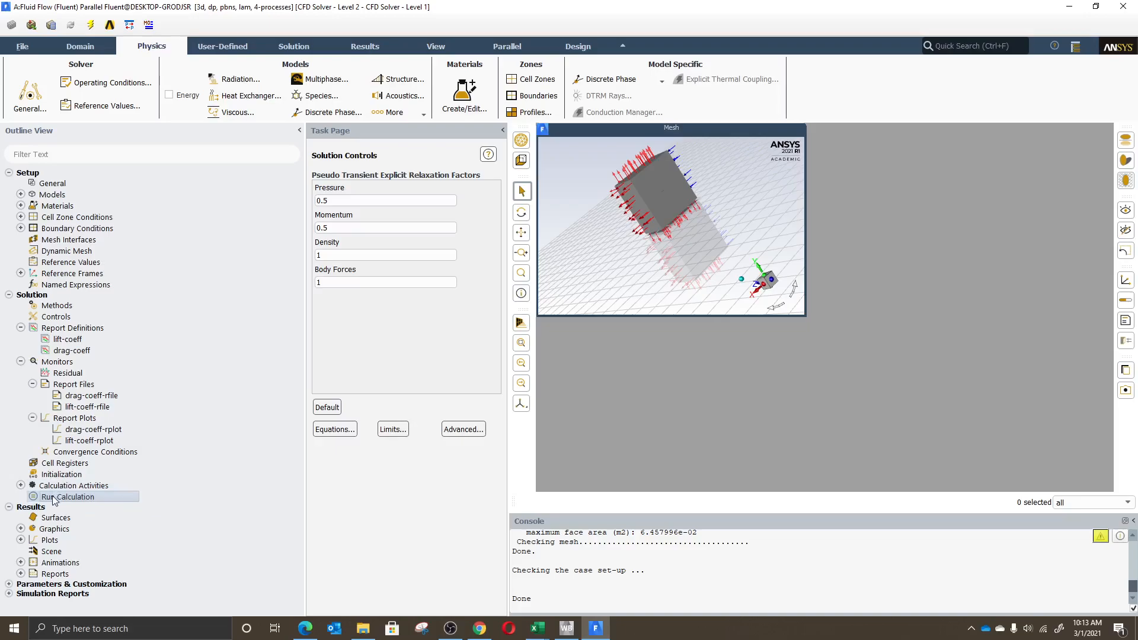
pyautogui.click(69, 329)
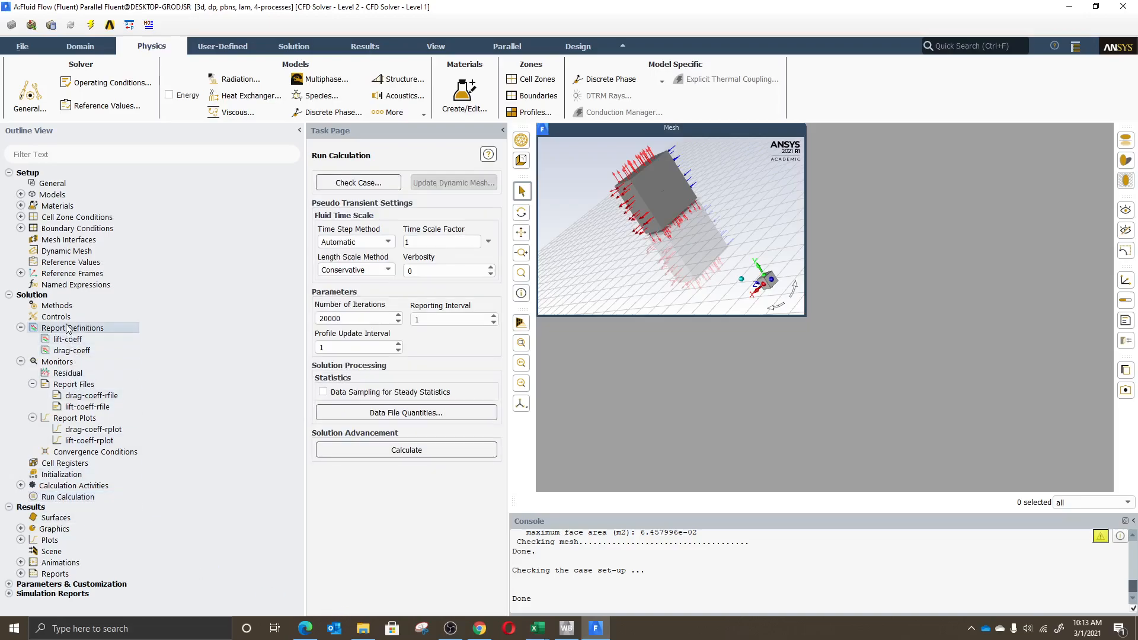
pyautogui.click(67, 318)
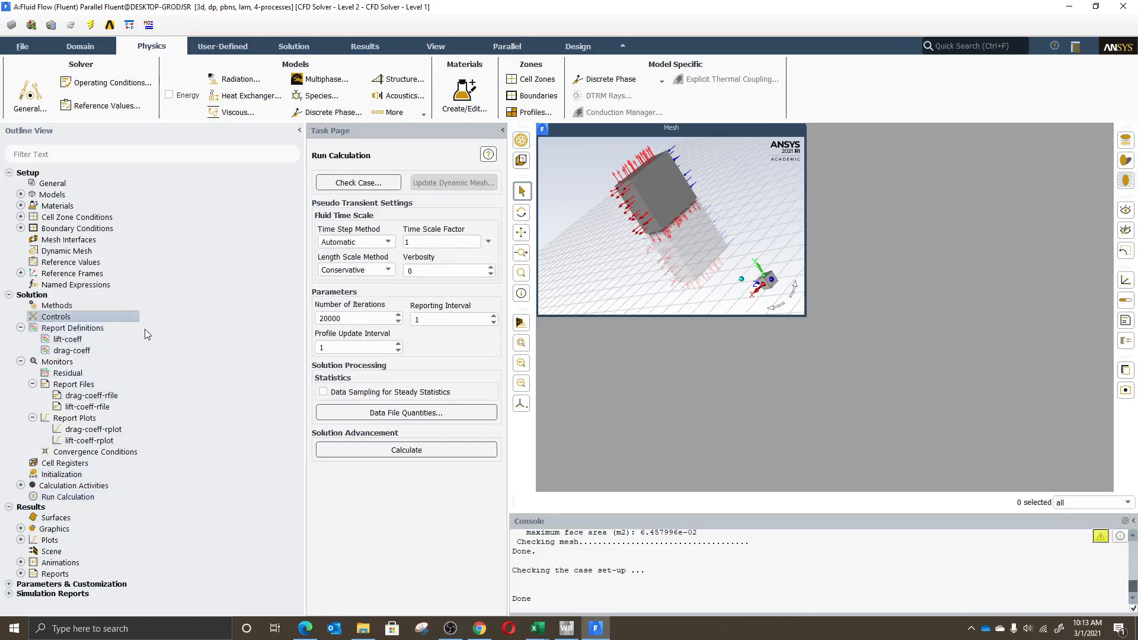
pyautogui.doubleClick(62, 307)
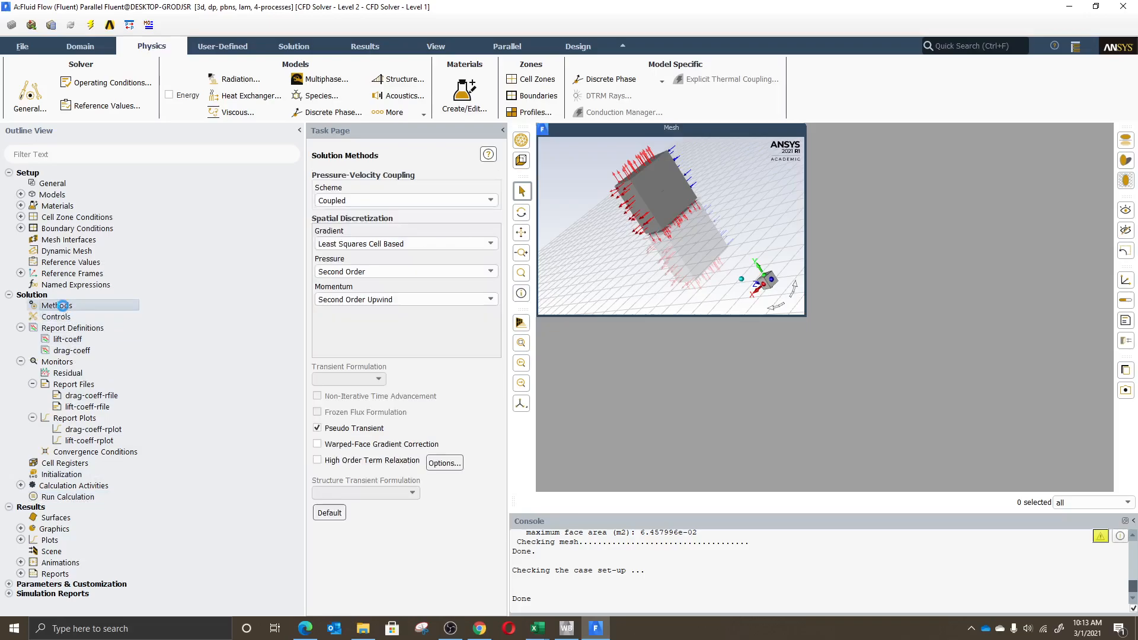
pyautogui.doubleClick(58, 317)
pyautogui.click(71, 351)
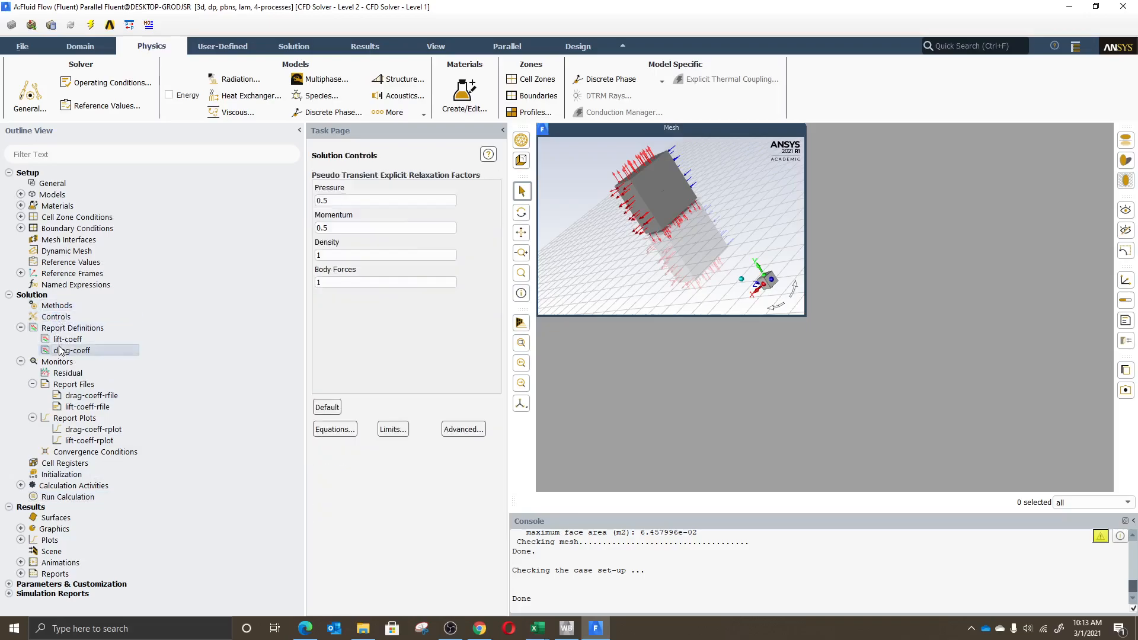
pyautogui.click(251, 41)
pyautogui.click(294, 47)
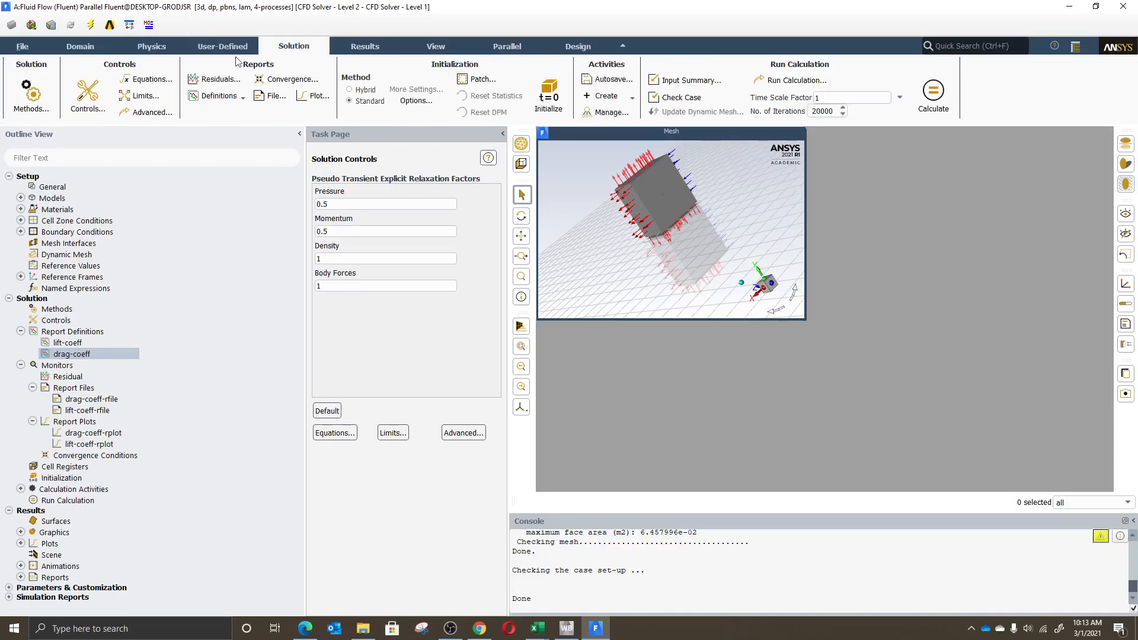
pyautogui.click(147, 47)
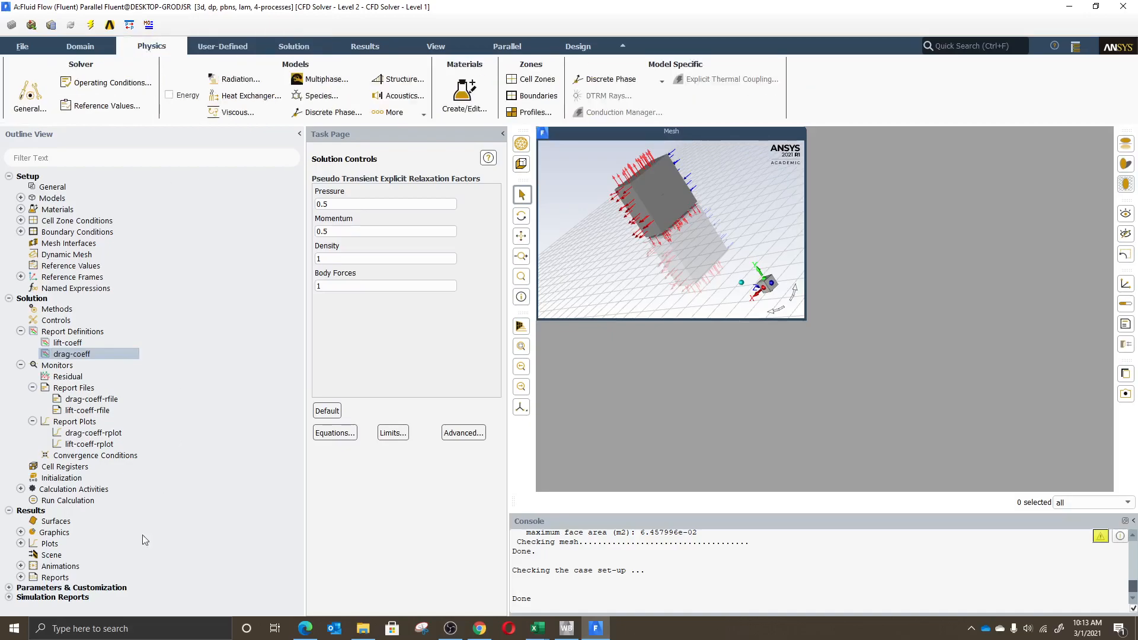
pyautogui.click(225, 54)
pyautogui.click(291, 47)
pyautogui.click(374, 49)
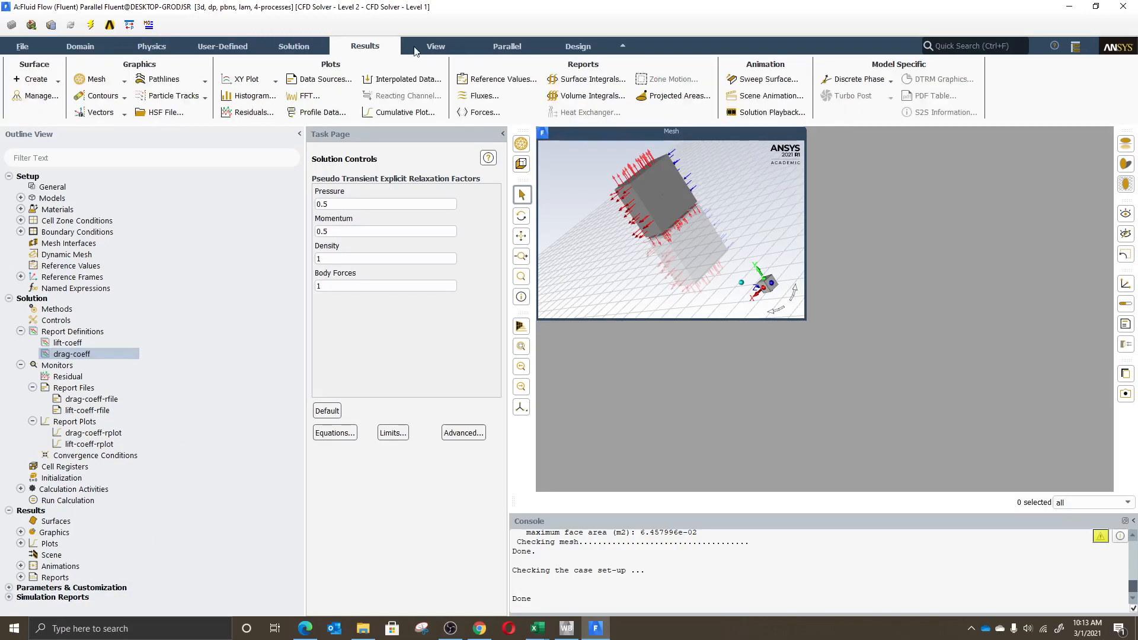
pyautogui.click(432, 50)
pyautogui.click(497, 50)
pyautogui.click(593, 48)
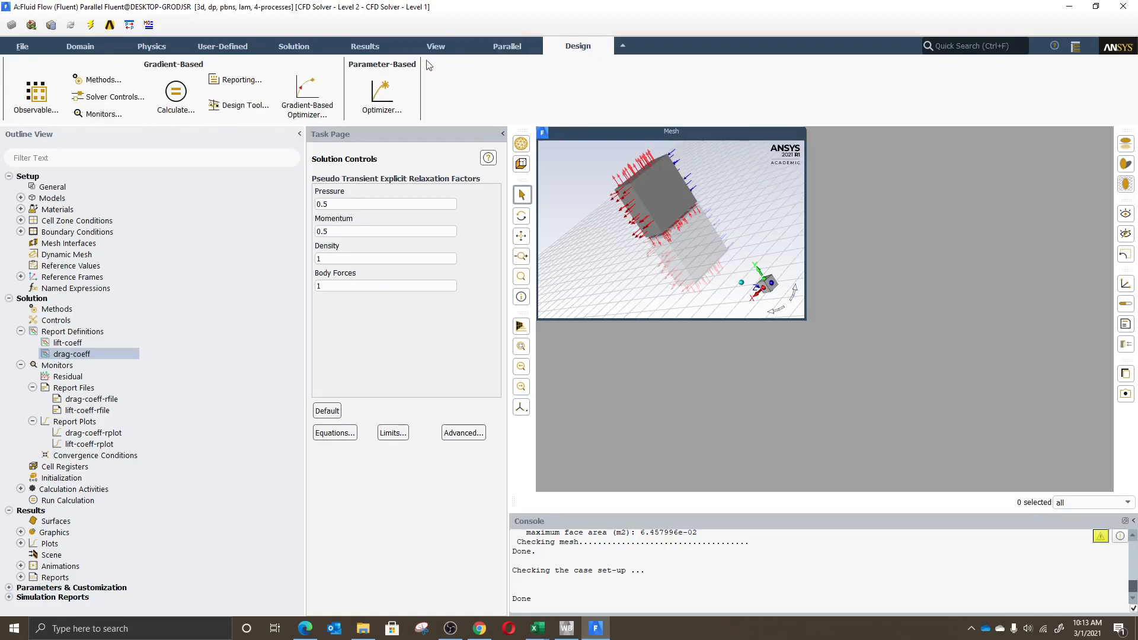
pyautogui.click(293, 45)
pyautogui.click(172, 48)
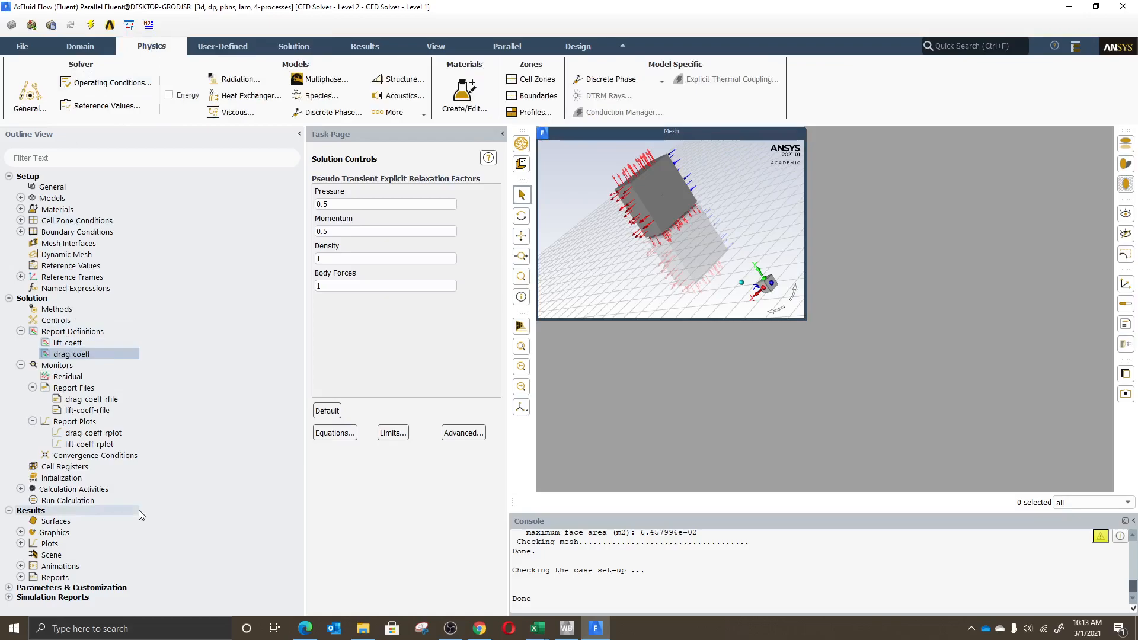
# - Start the calculation from the Run Calculation settings and shrink the Scaled Residuals plot window
pyautogui.click(77, 501)
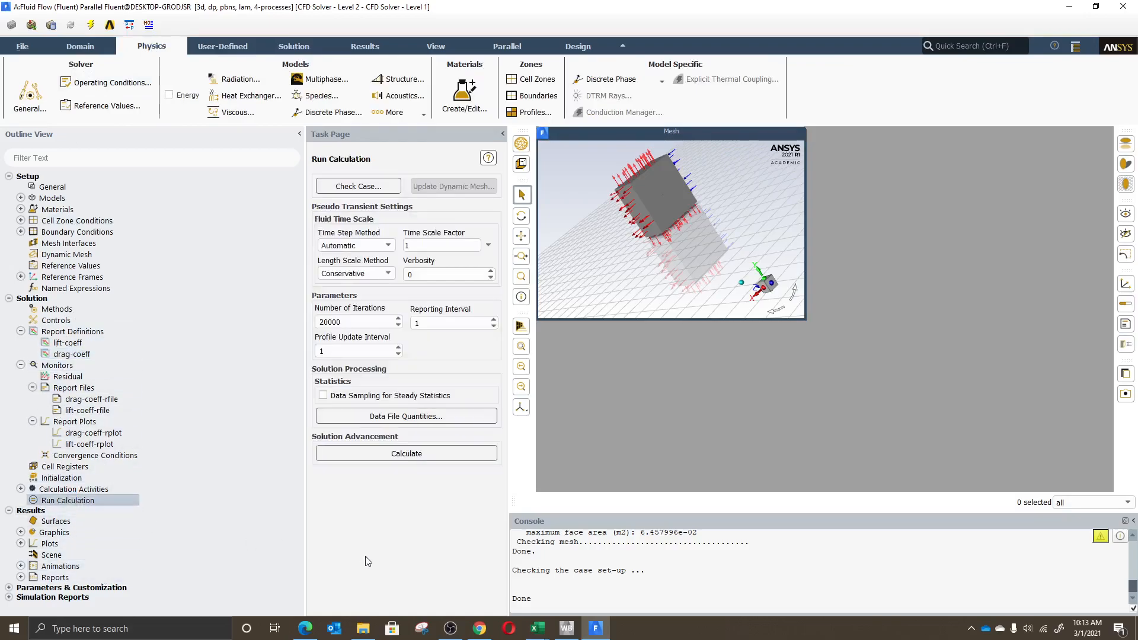
pyautogui.click(397, 453)
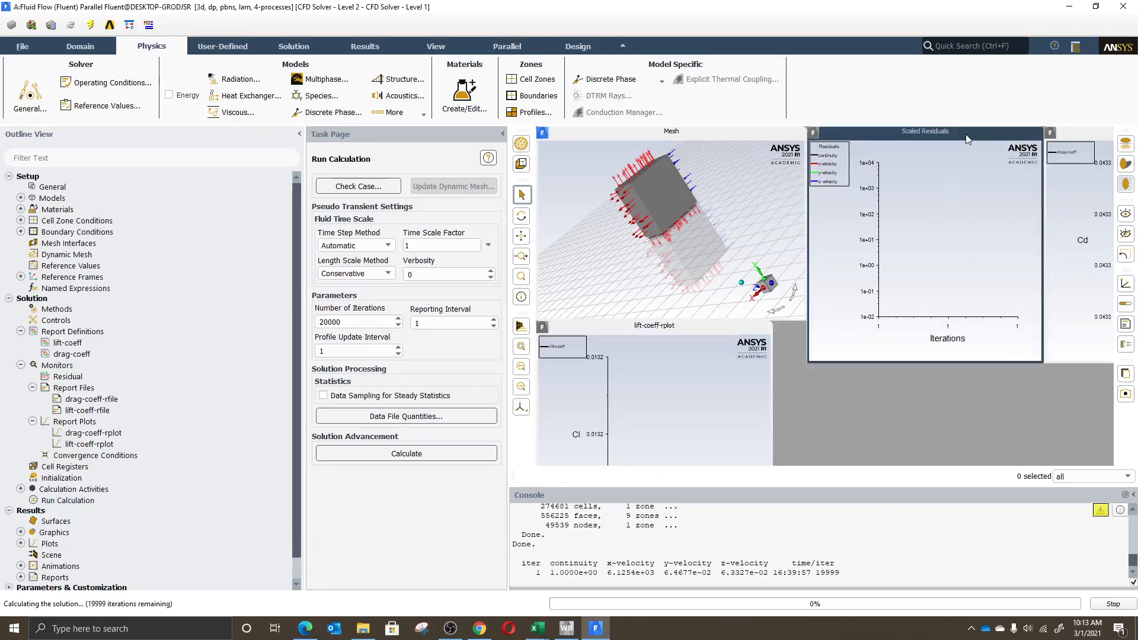
pyautogui.moveTo(1041, 361); pyautogui.dragTo(981, 287)
# - Resize the drag and lift coefficient plot windows, placing the lift plot over the mesh window and the drag plot below the residuals
pyautogui.moveTo(1083, 135); pyautogui.dragTo(885, 135)
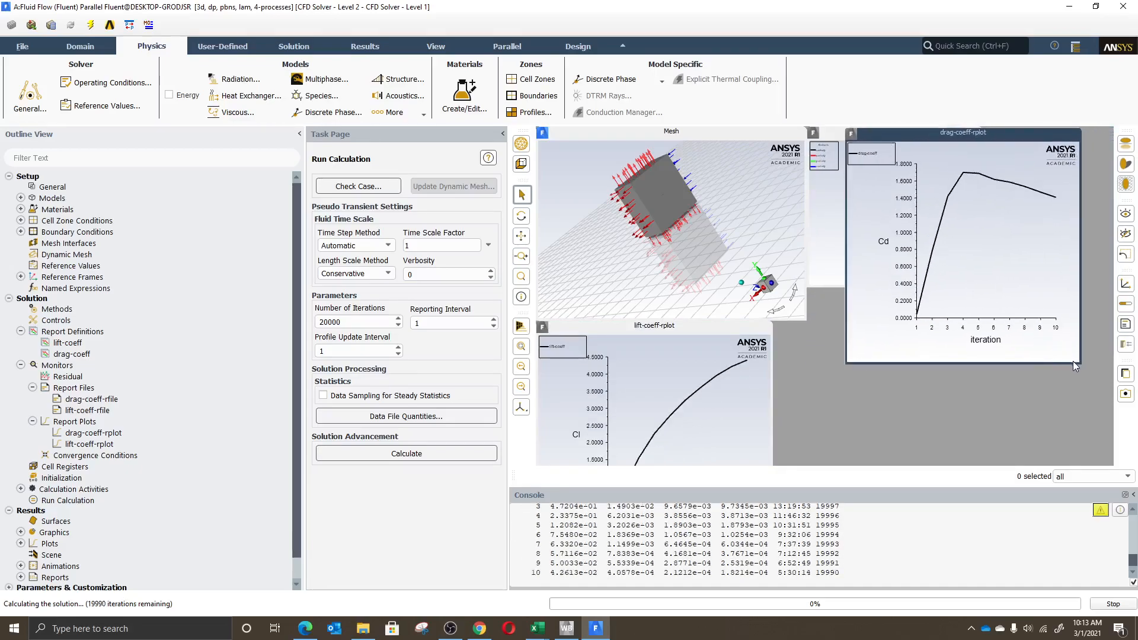
pyautogui.moveTo(1080, 362); pyautogui.dragTo(962, 263)
pyautogui.moveTo(928, 132); pyautogui.dragTo(1001, 313)
pyautogui.moveTo(702, 326); pyautogui.dragTo(750, 198)
pyautogui.moveTo(819, 427); pyautogui.dragTo(782, 376)
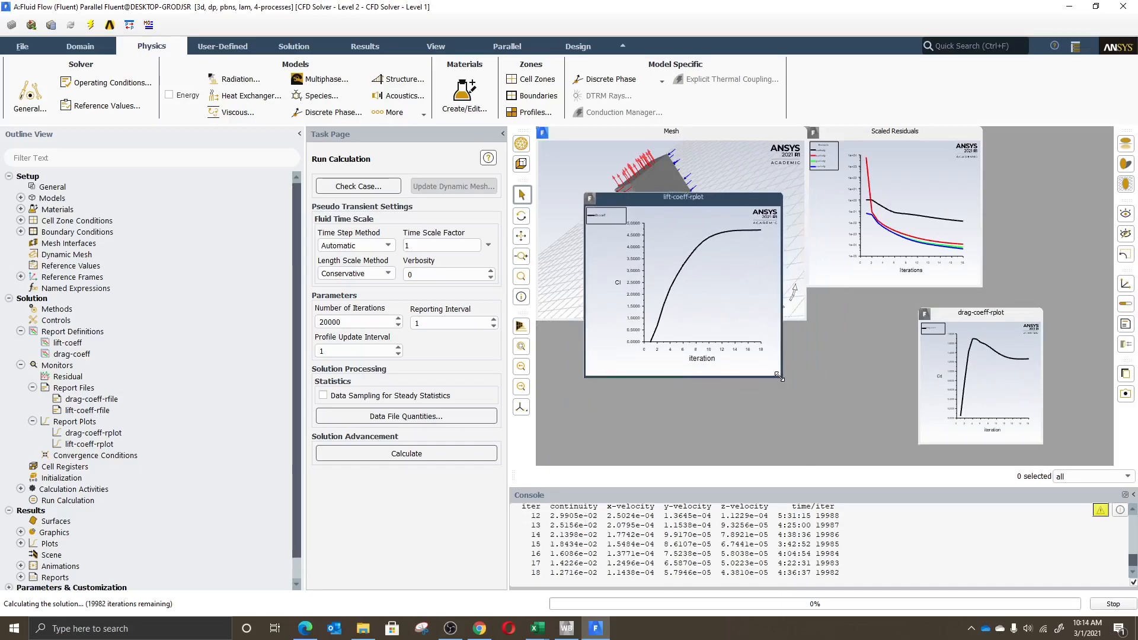
pyautogui.moveTo(1038, 310); pyautogui.dragTo(1091, 246)
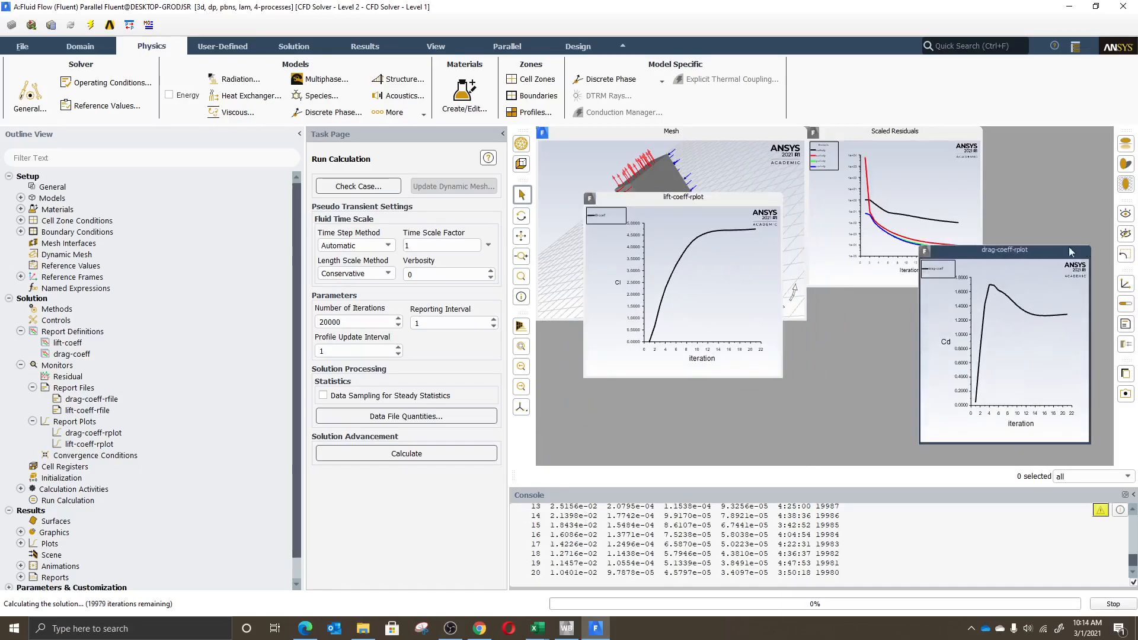
pyautogui.moveTo(957, 255); pyautogui.dragTo(863, 281)
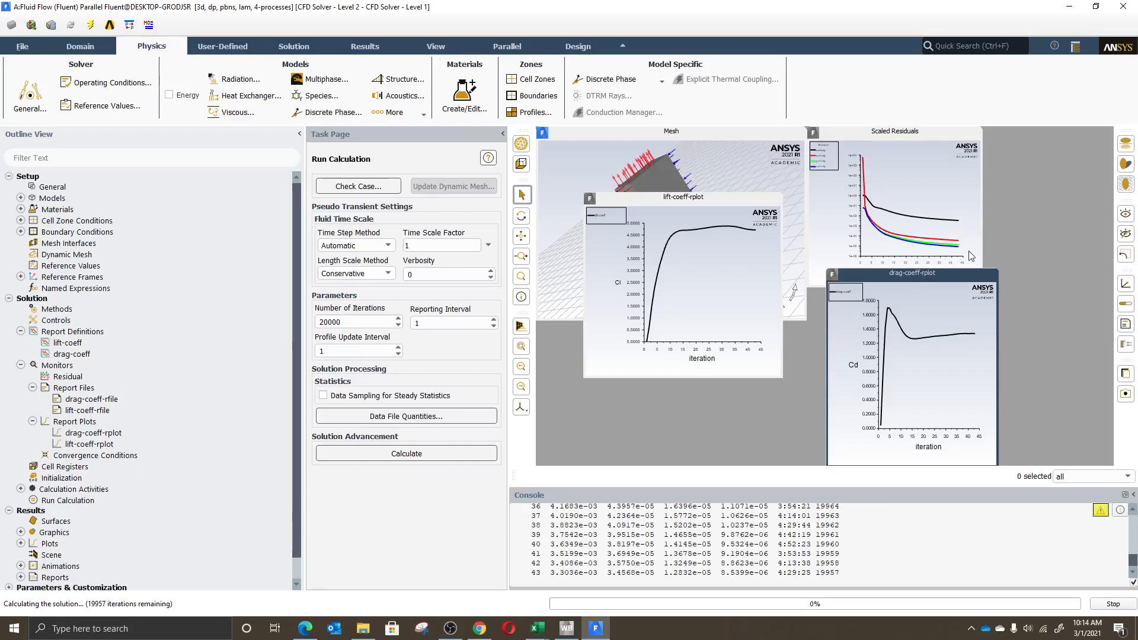
# - Enlarge the Scaled Residuals window and move it toward the lift plot, with the drag coefficient plot raised in front of it
pyautogui.click(965, 170)
pyautogui.moveTo(980, 277); pyautogui.dragTo(1087, 436)
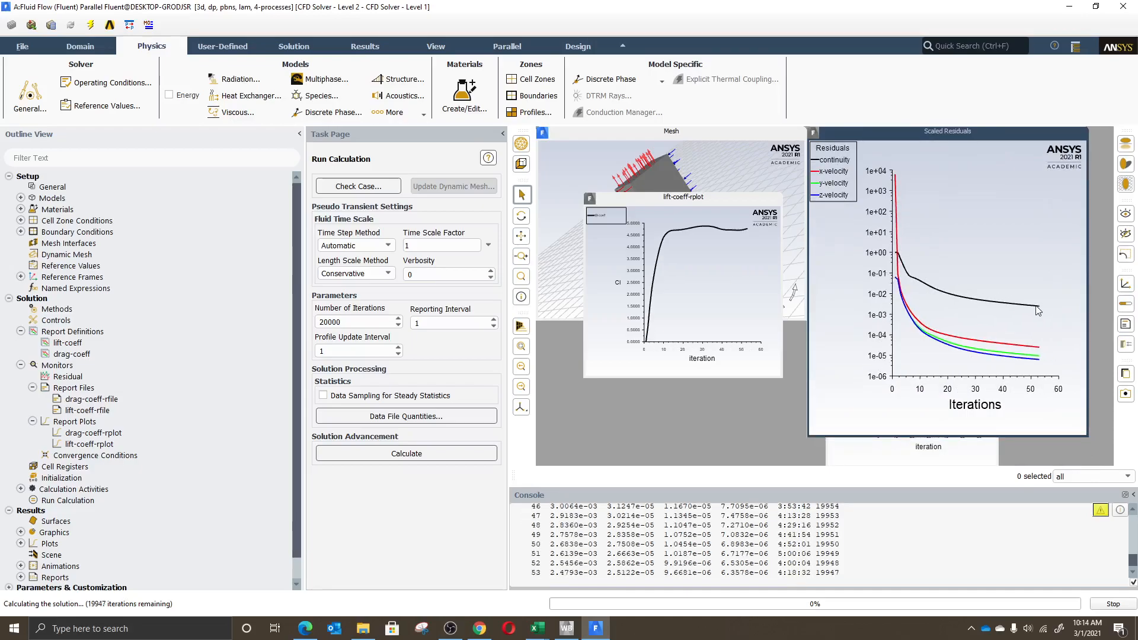
pyautogui.click(883, 452)
pyautogui.moveTo(916, 275); pyautogui.dragTo(924, 217)
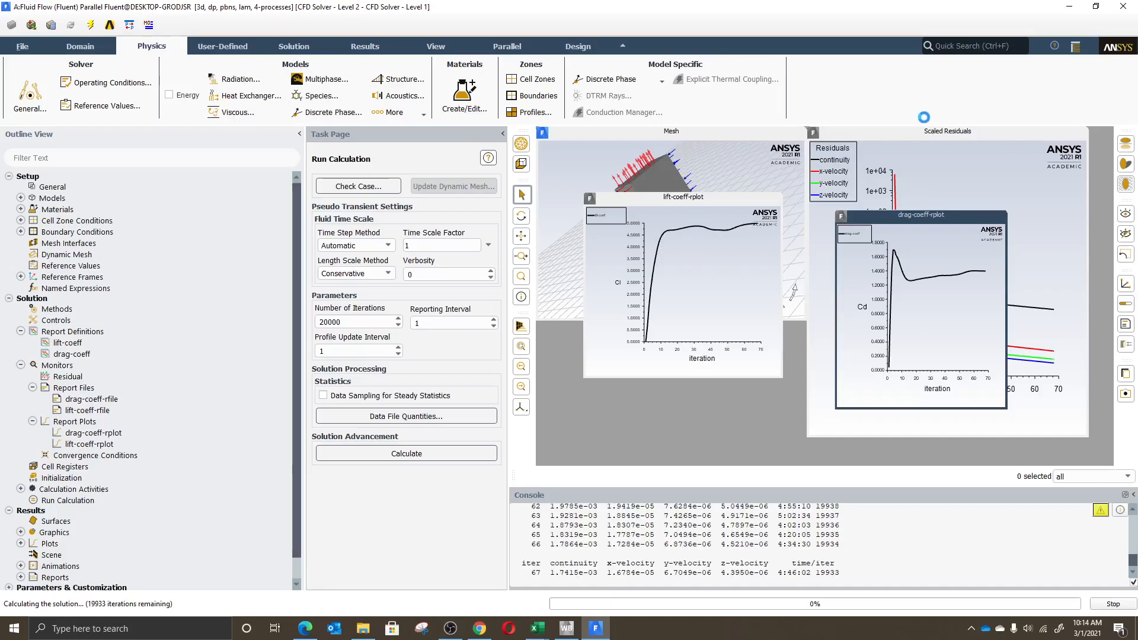
pyautogui.click(916, 140)
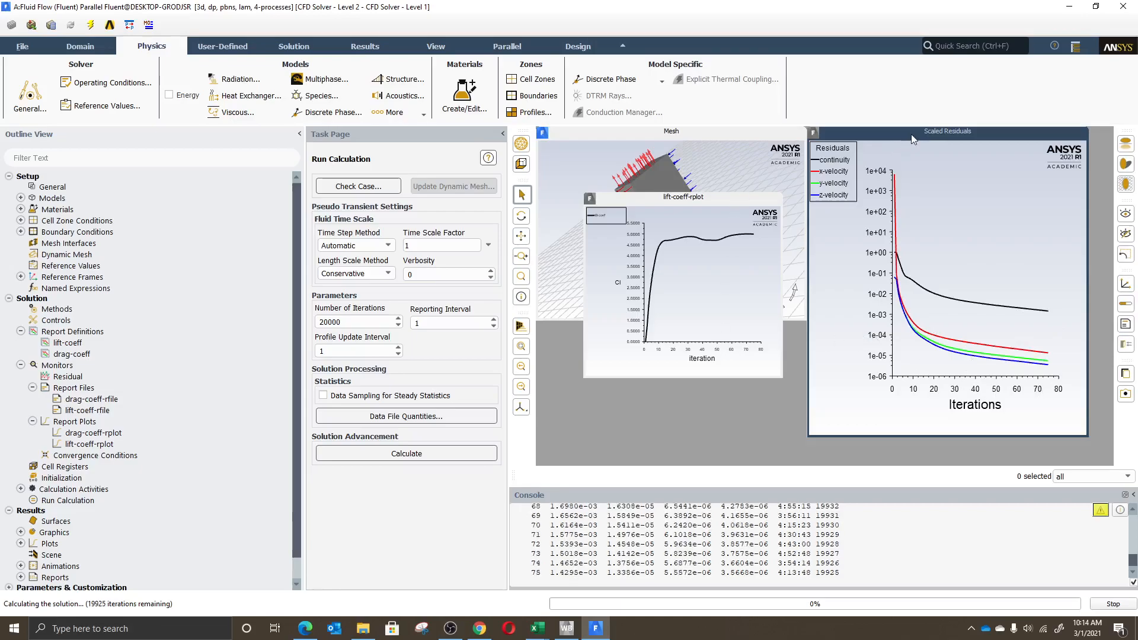
pyautogui.moveTo(918, 130); pyautogui.dragTo(783, 158)
pyautogui.click(948, 221)
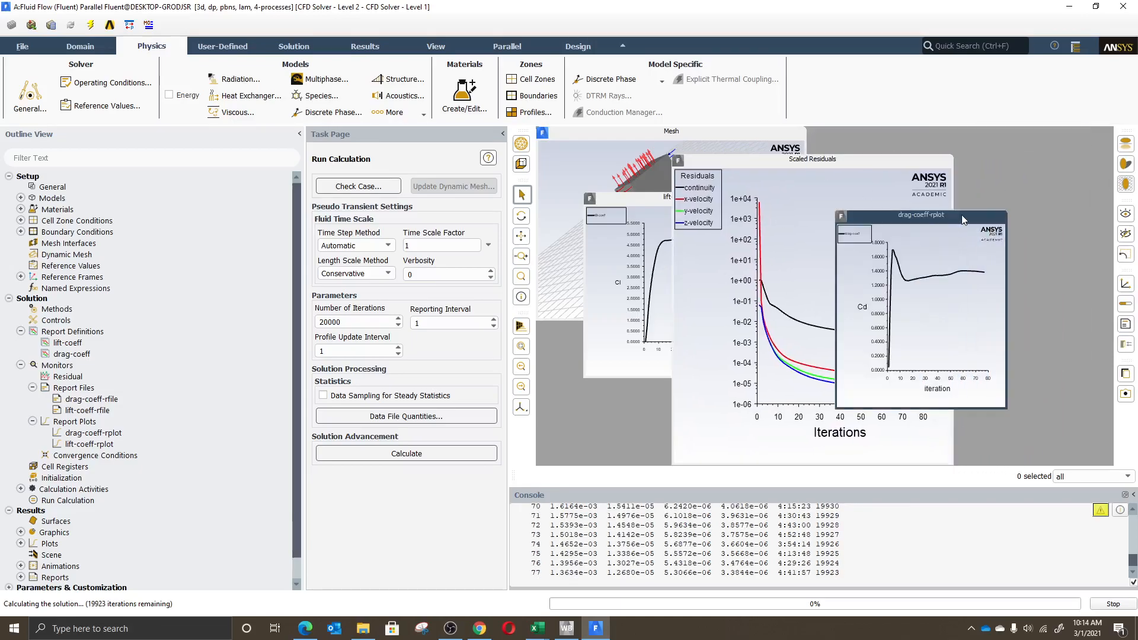
# - Acknowledge the end of the calculation, bring the lift plot to the front and align the drag plot's top edge with it
pyautogui.click(642, 207)
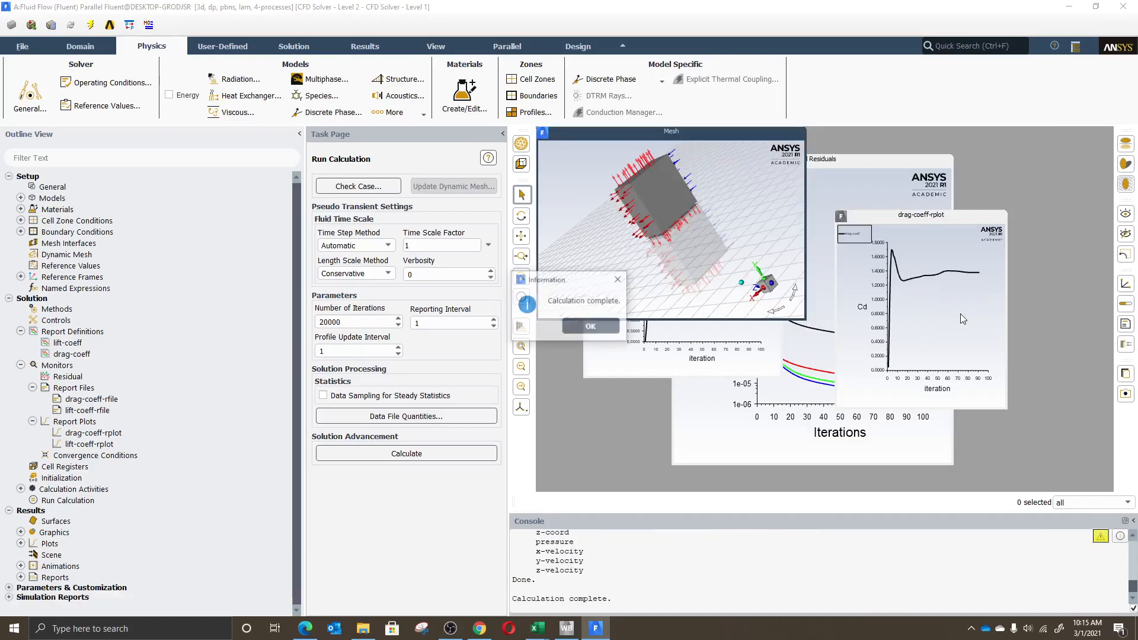
pyautogui.click(590, 326)
pyautogui.click(926, 218)
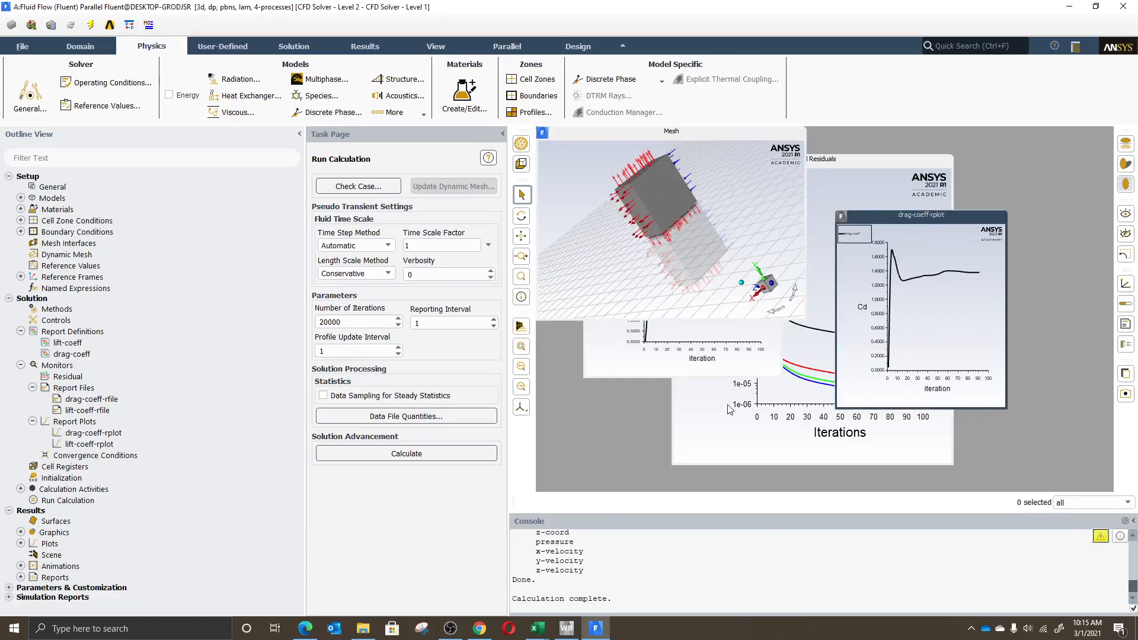
pyautogui.click(723, 365)
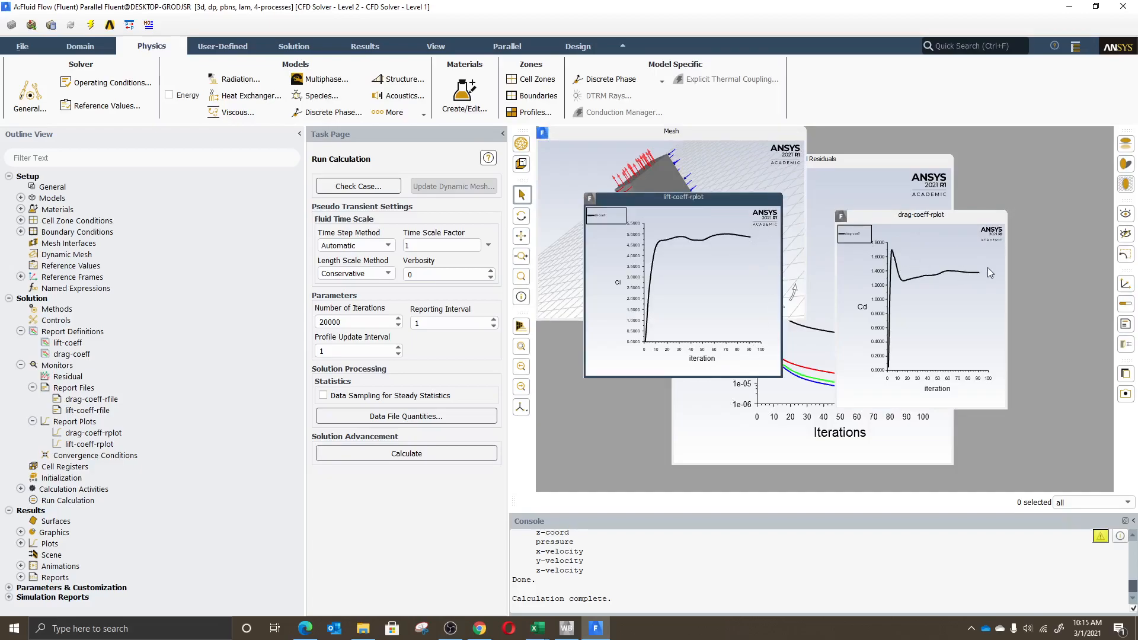
pyautogui.click(972, 283)
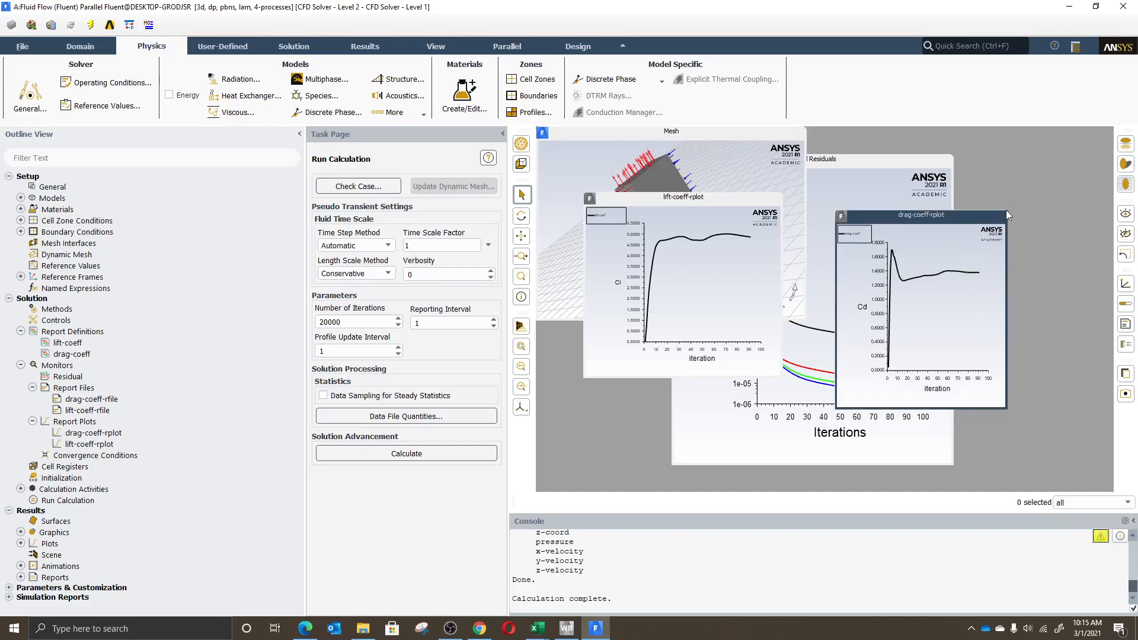
pyautogui.moveTo(1006, 210); pyautogui.dragTo(1031, 192)
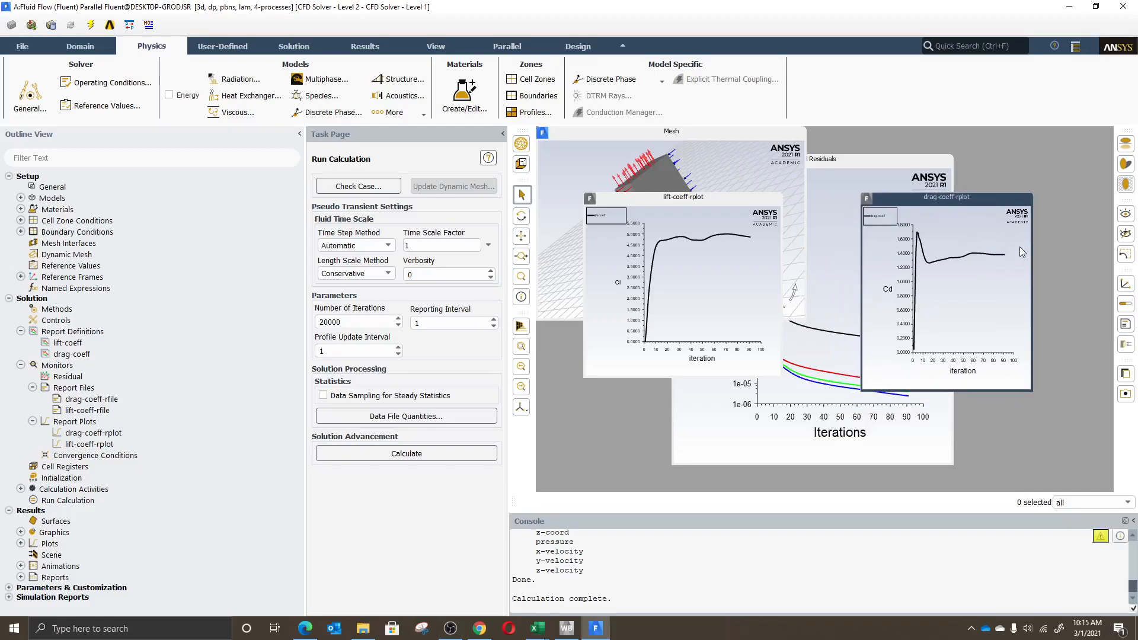
# - Enlarge the drag coefficient plot window, then enlarge the lift coefficient plot in front of it and shift it slightly up
pyautogui.moveTo(1030, 192); pyautogui.dragTo(1110, 154)
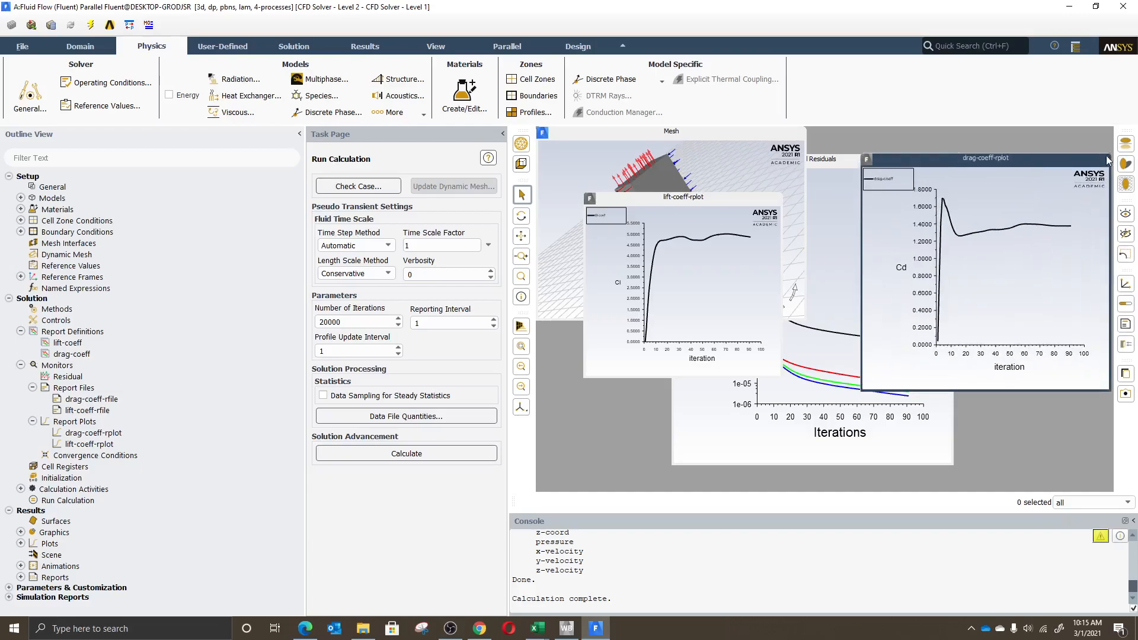
pyautogui.moveTo(861, 386); pyautogui.dragTo(811, 439)
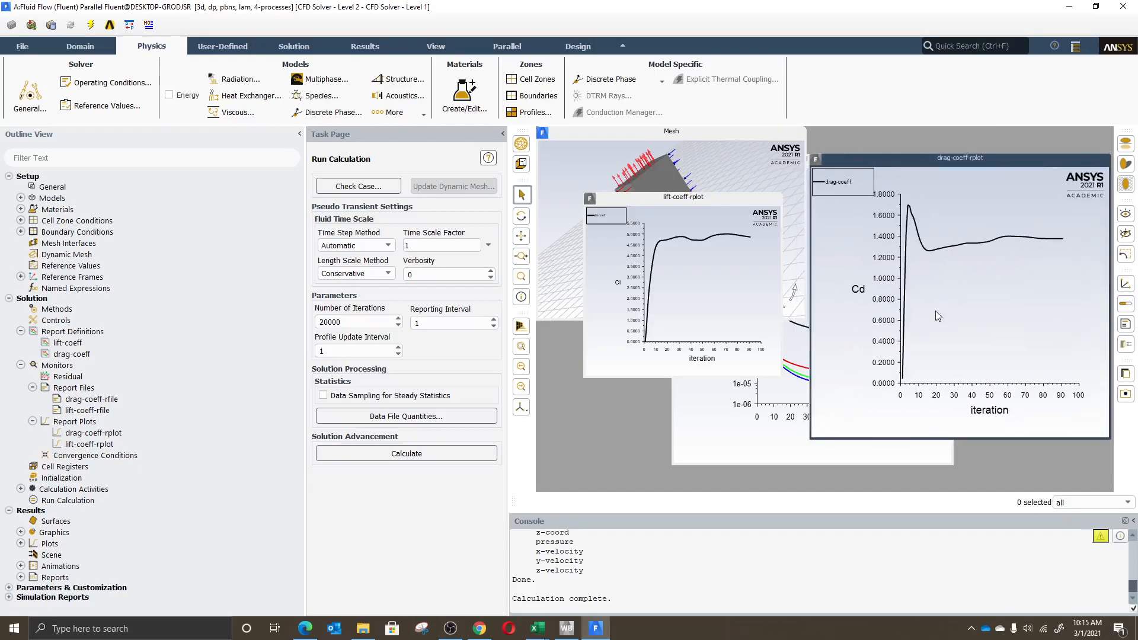
pyautogui.click(725, 201)
pyautogui.moveTo(782, 380); pyautogui.dragTo(1034, 486)
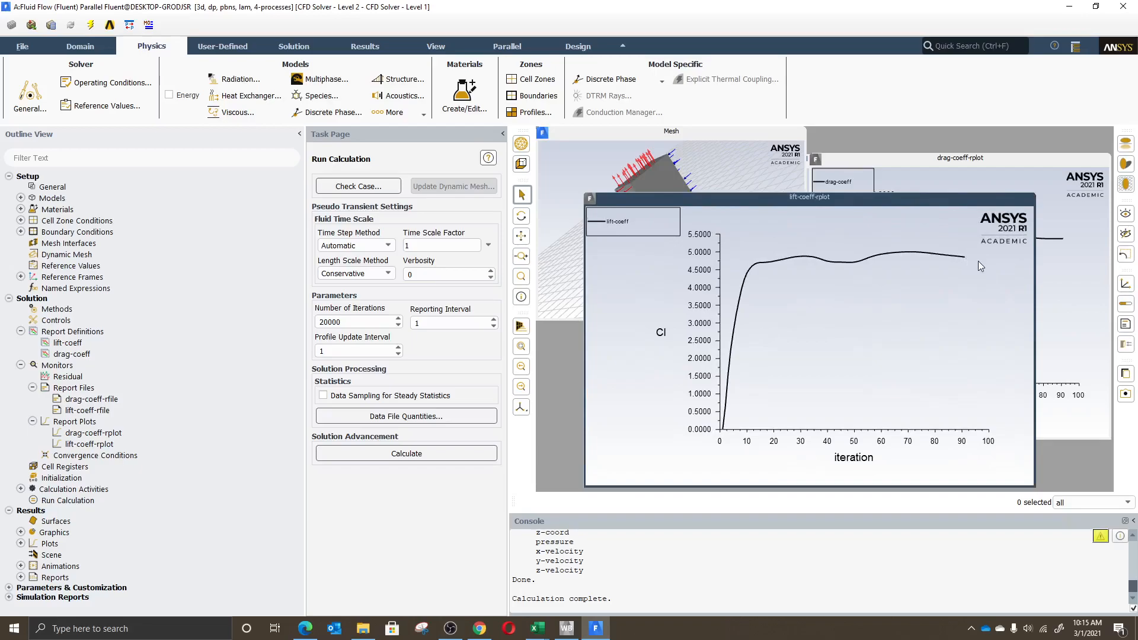
pyautogui.moveTo(952, 205); pyautogui.dragTo(937, 200)
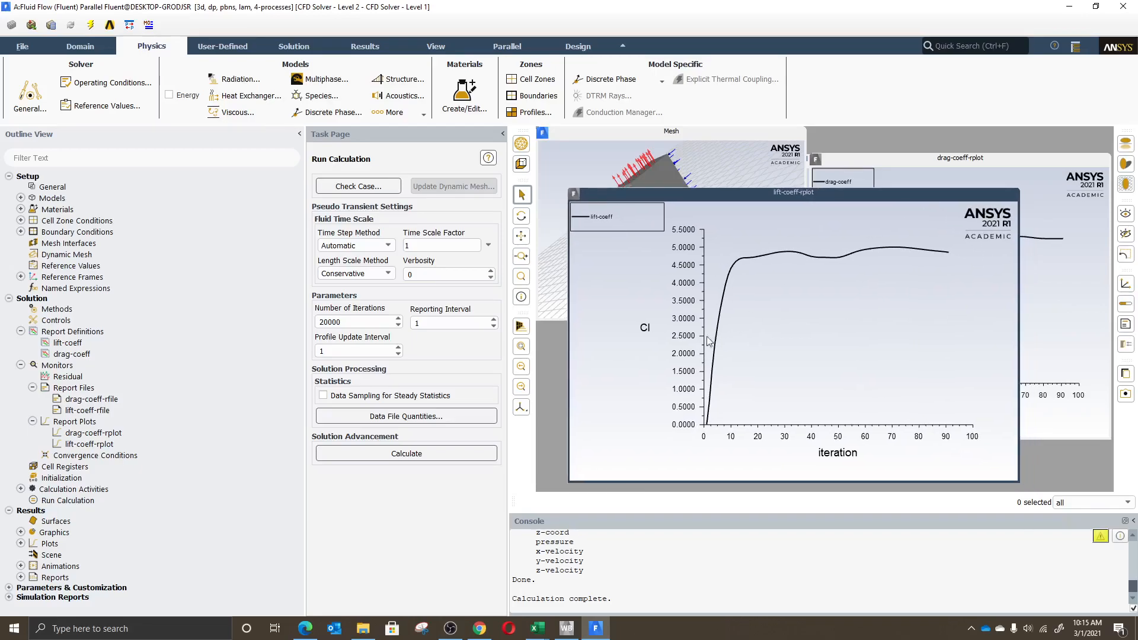
# - Compare the drag and lift coefficient convergence curves by bringing each plot to the front in turn, ending with the drag plot
pyautogui.click(1001, 166)
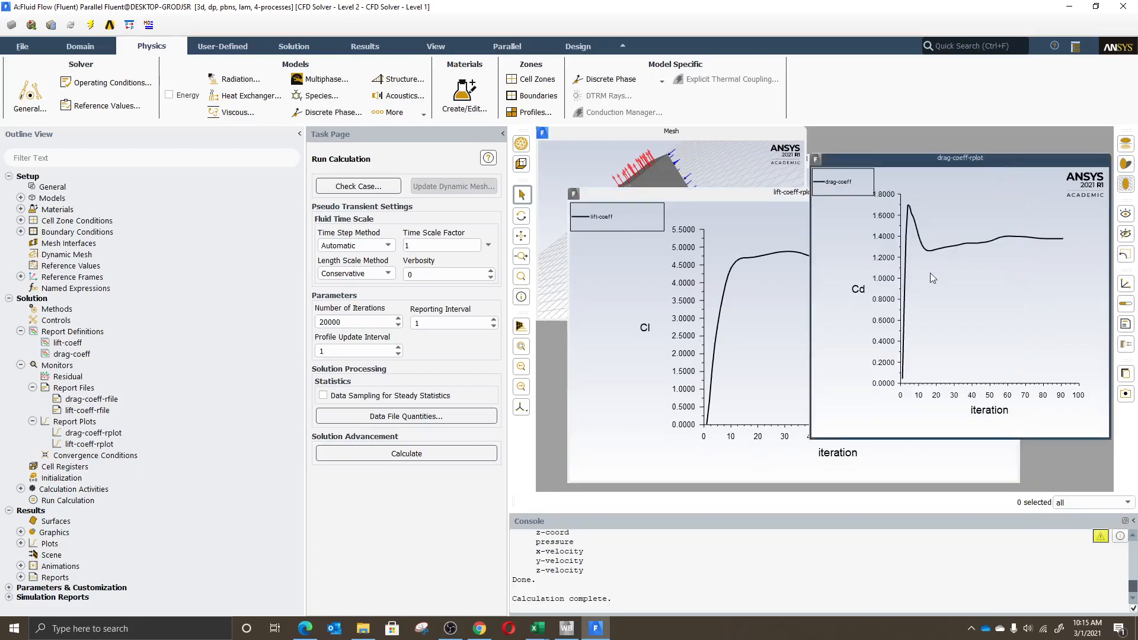
pyautogui.click(769, 194)
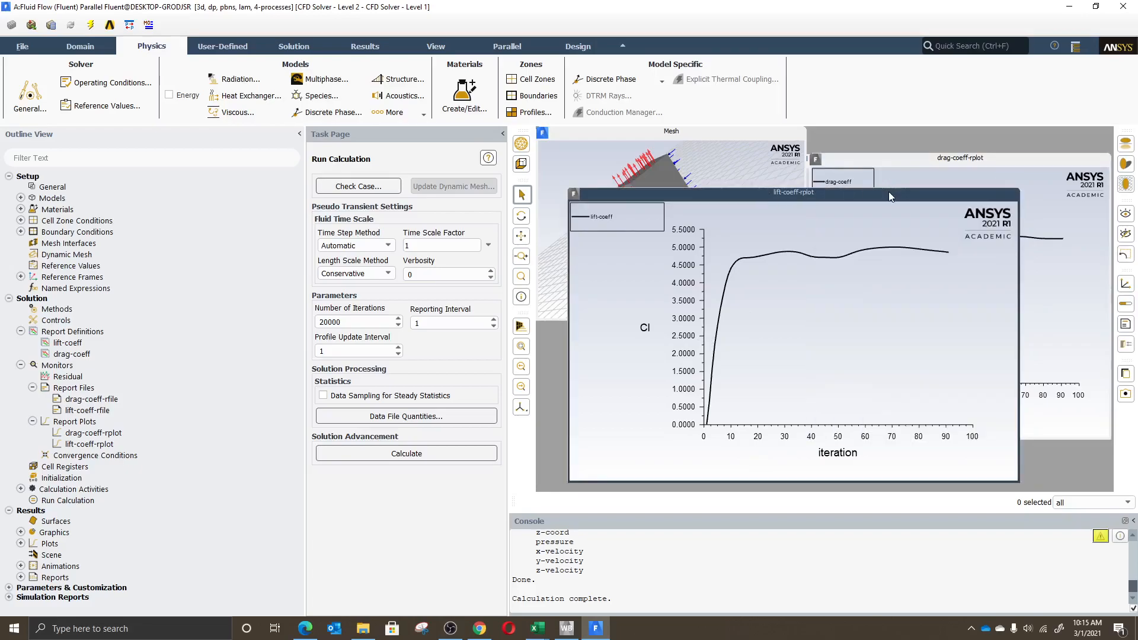
pyautogui.moveTo(1017, 187)
pyautogui.mouseDown()
pyautogui.moveTo(957, 172)
pyautogui.moveTo(1009, 176)
pyautogui.mouseUp()
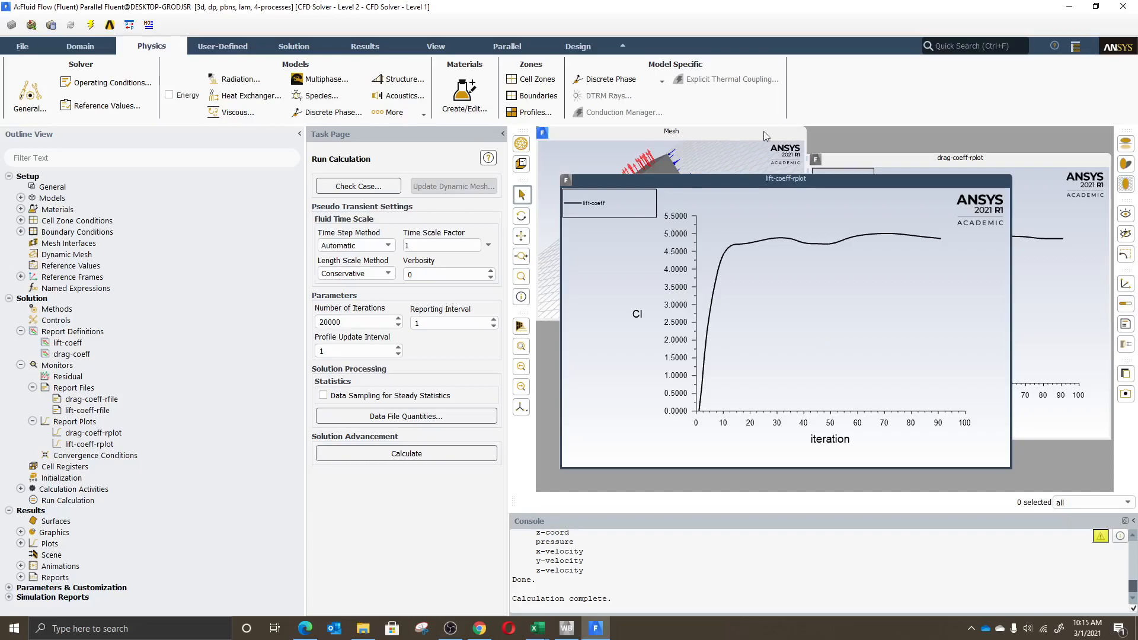
pyautogui.click(906, 161)
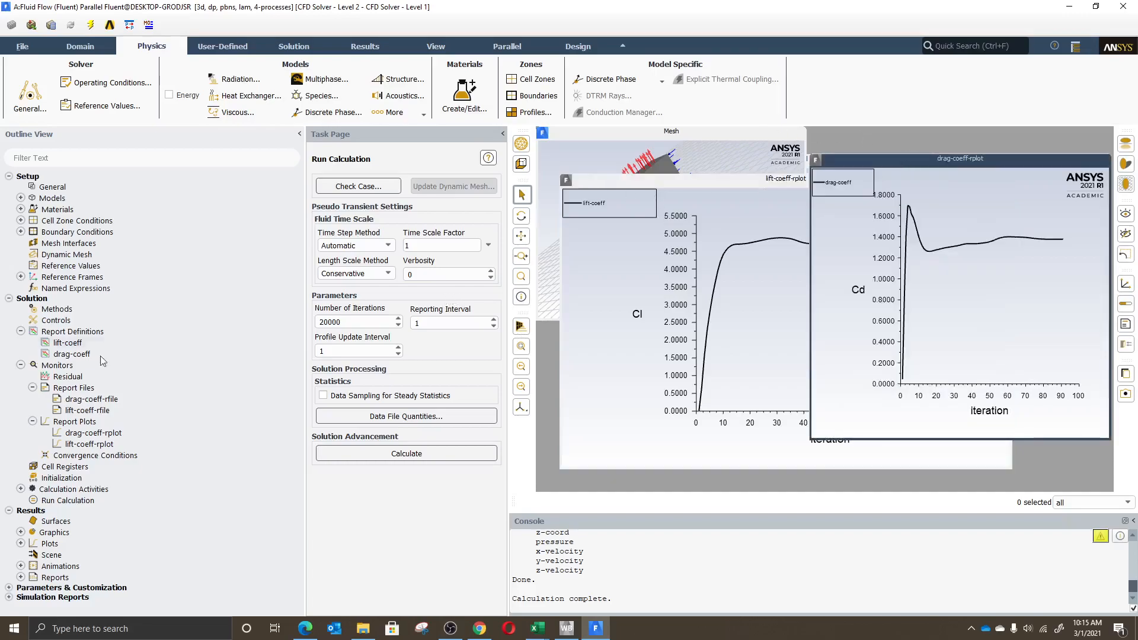
pyautogui.click(745, 178)
pyautogui.click(1018, 159)
# - Open the force report for the wing zone, inspect its option to write to a file, and close it without saving
pyautogui.click(21, 577)
pyautogui.scroll(-2, 166, 524)
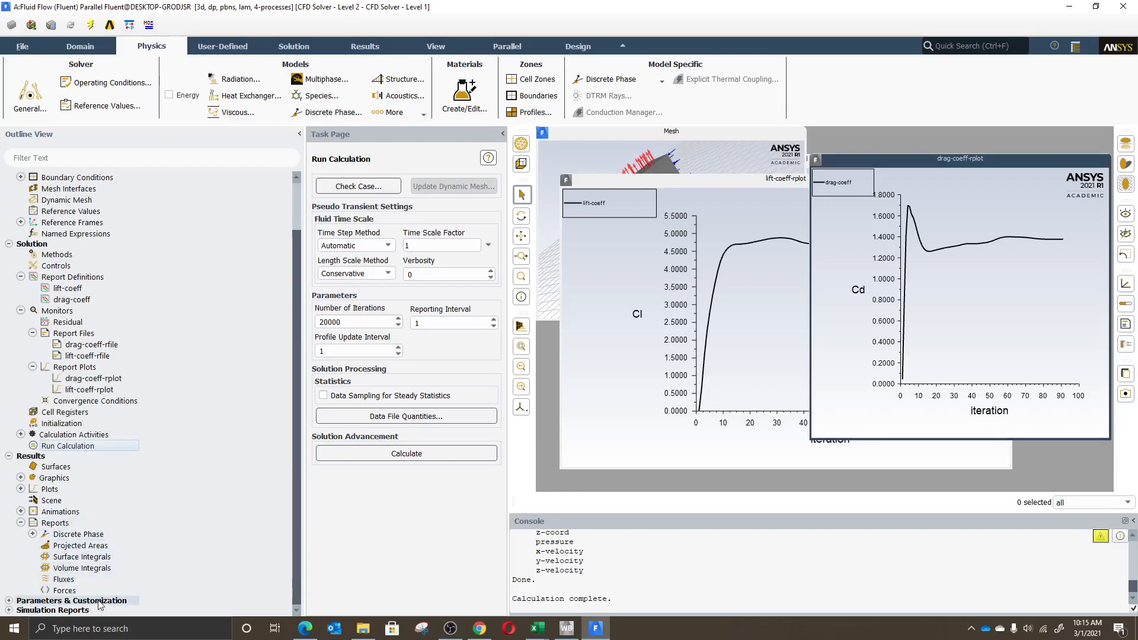
pyautogui.rightClick(65, 591)
pyautogui.click(83, 597)
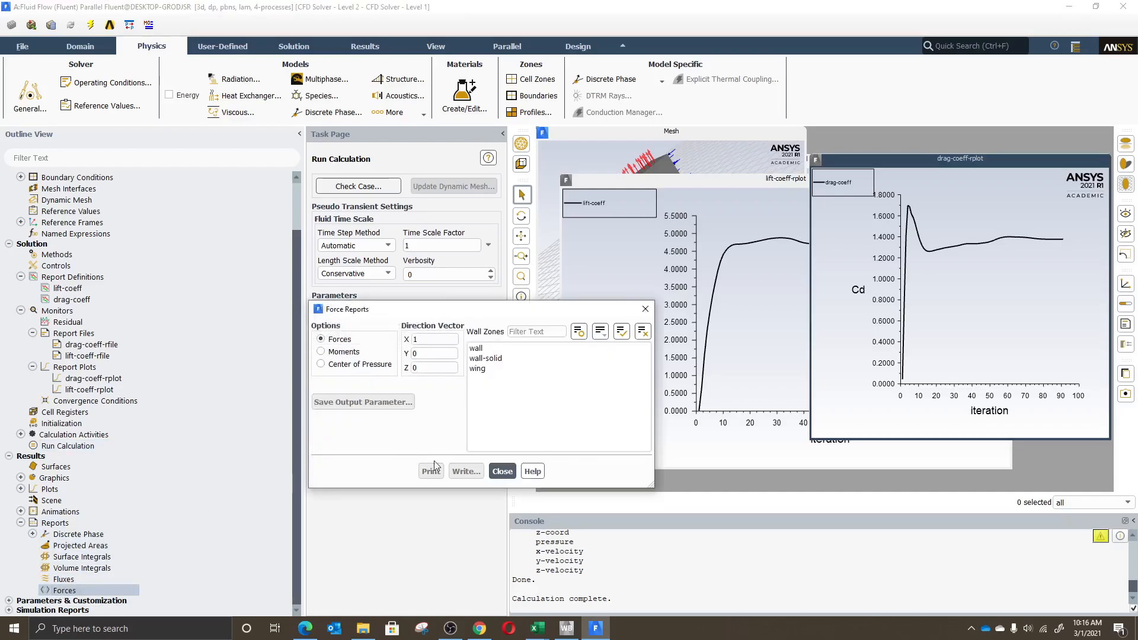
pyautogui.click(483, 369)
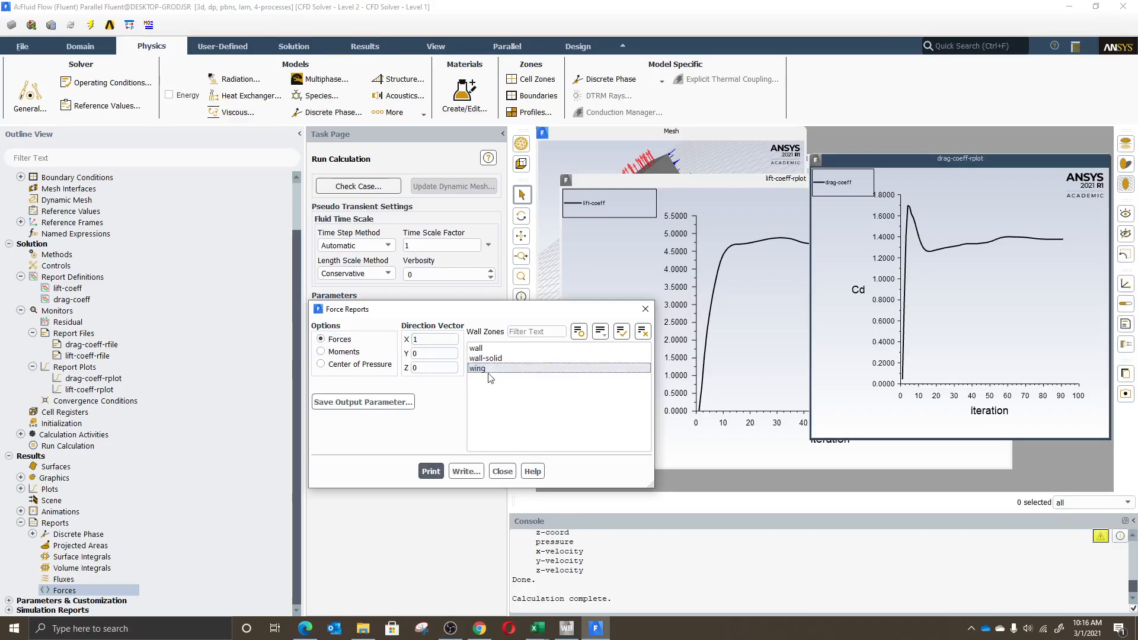
pyautogui.click(466, 471)
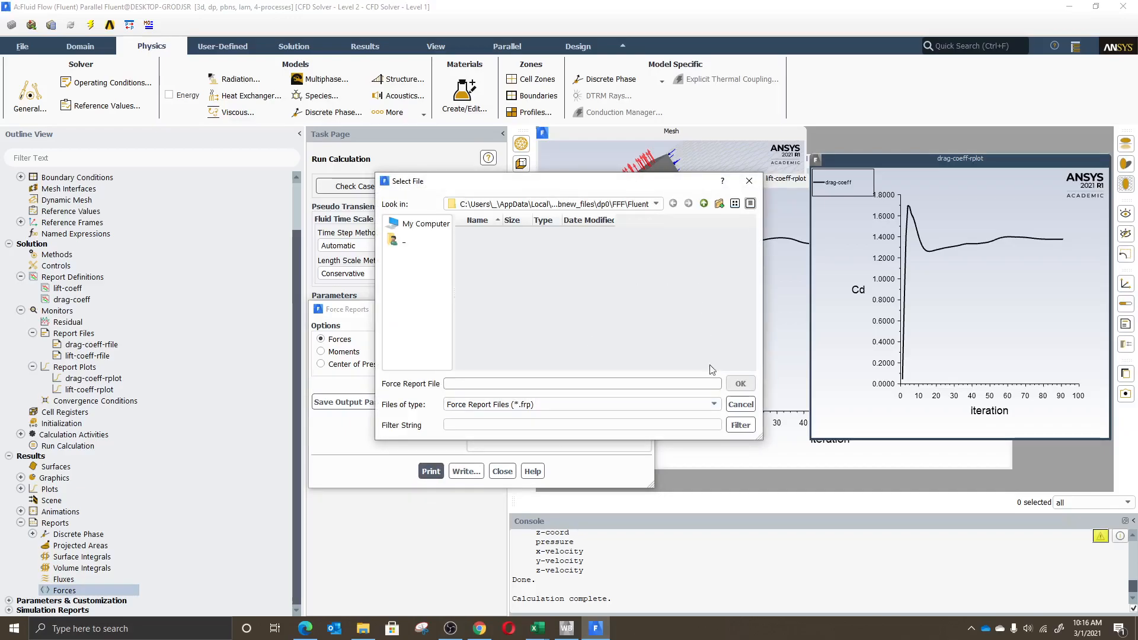
pyautogui.click(740, 404)
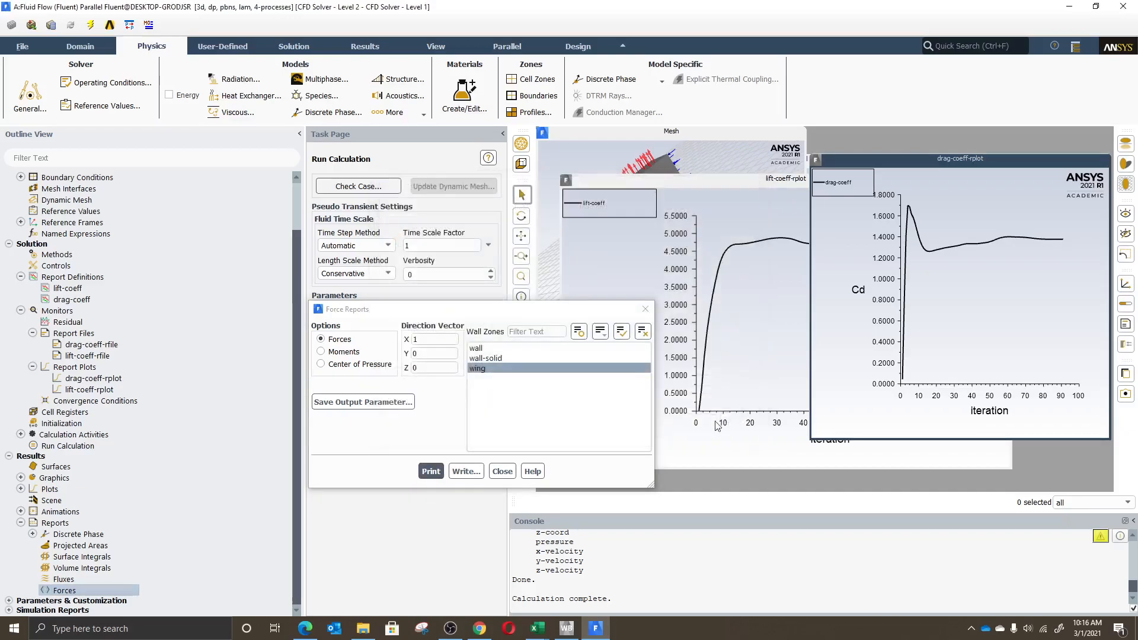
pyautogui.click(645, 309)
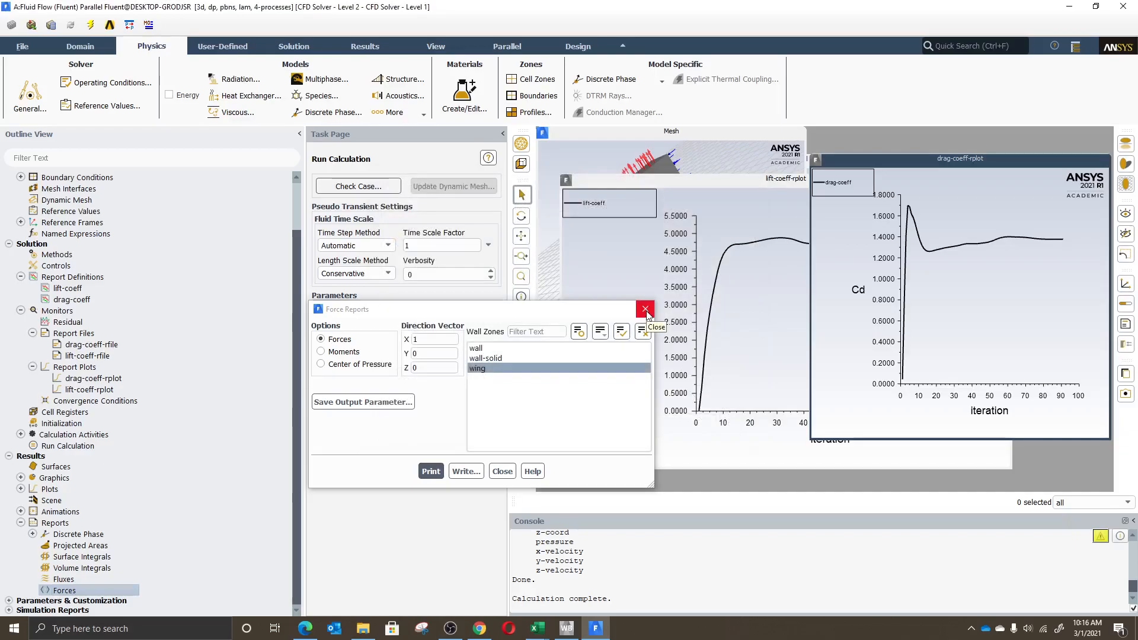
# - Review the settings of the drag-coeff-rfile report file and close them unchanged
pyautogui.click(108, 347)
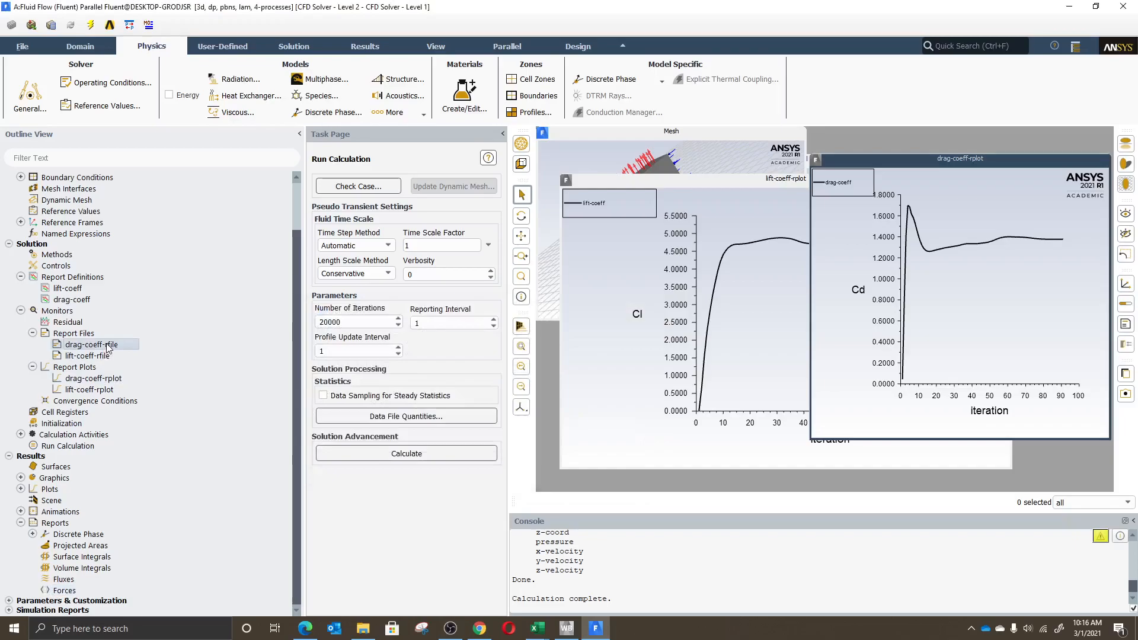
pyautogui.doubleClick(108, 347)
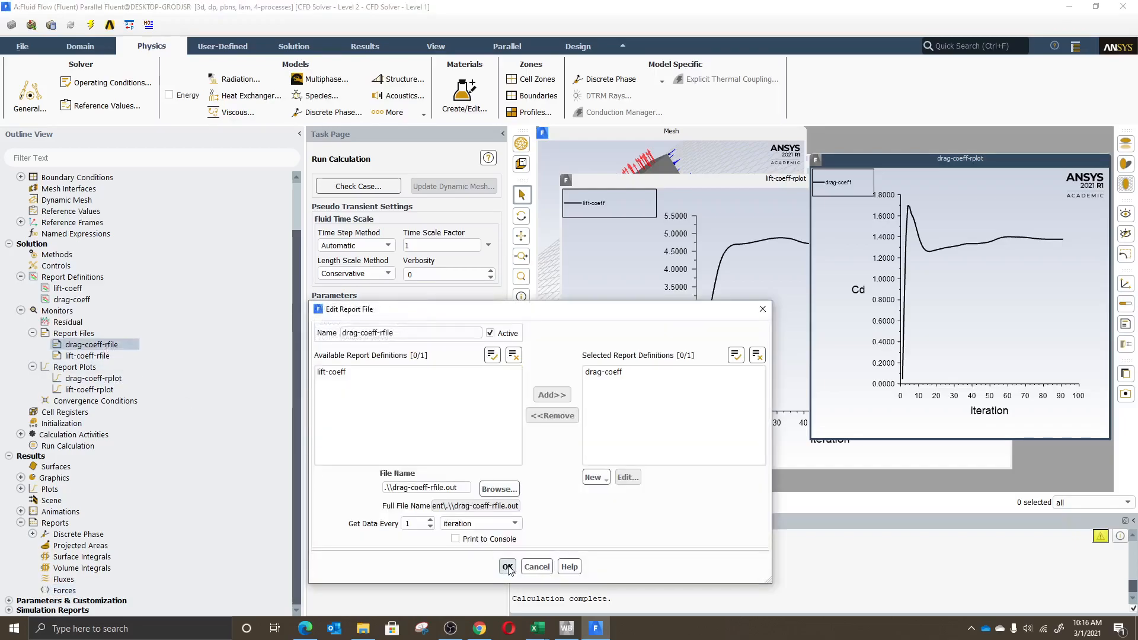
pyautogui.click(507, 566)
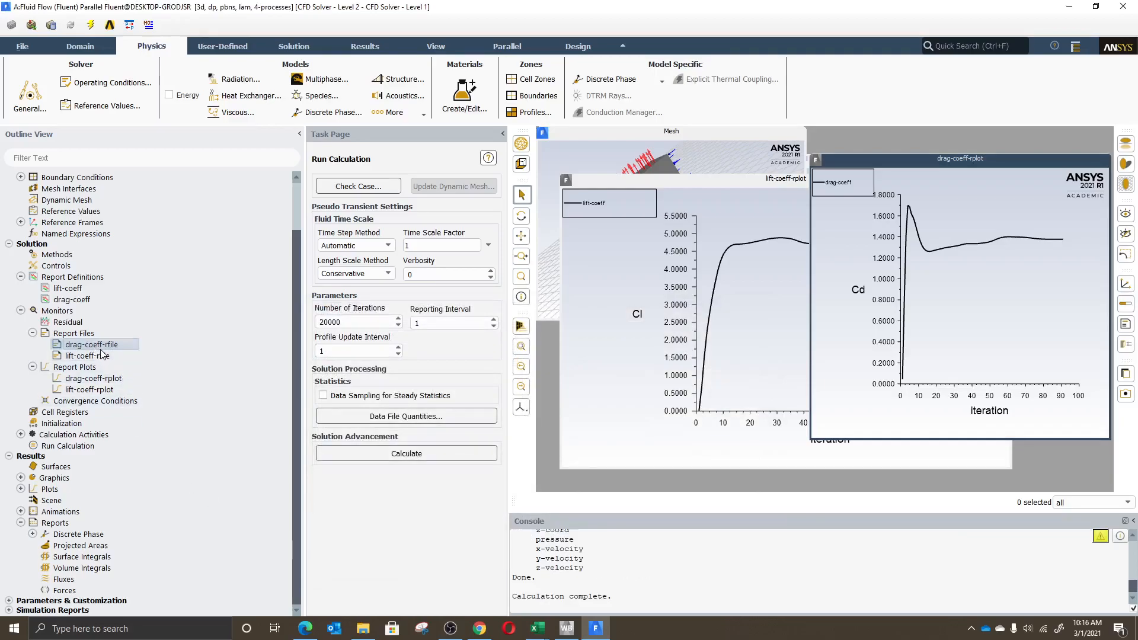
# - Run the calculation again and review the settings of the drag-coeff-rplot report plot
pyautogui.click(403, 454)
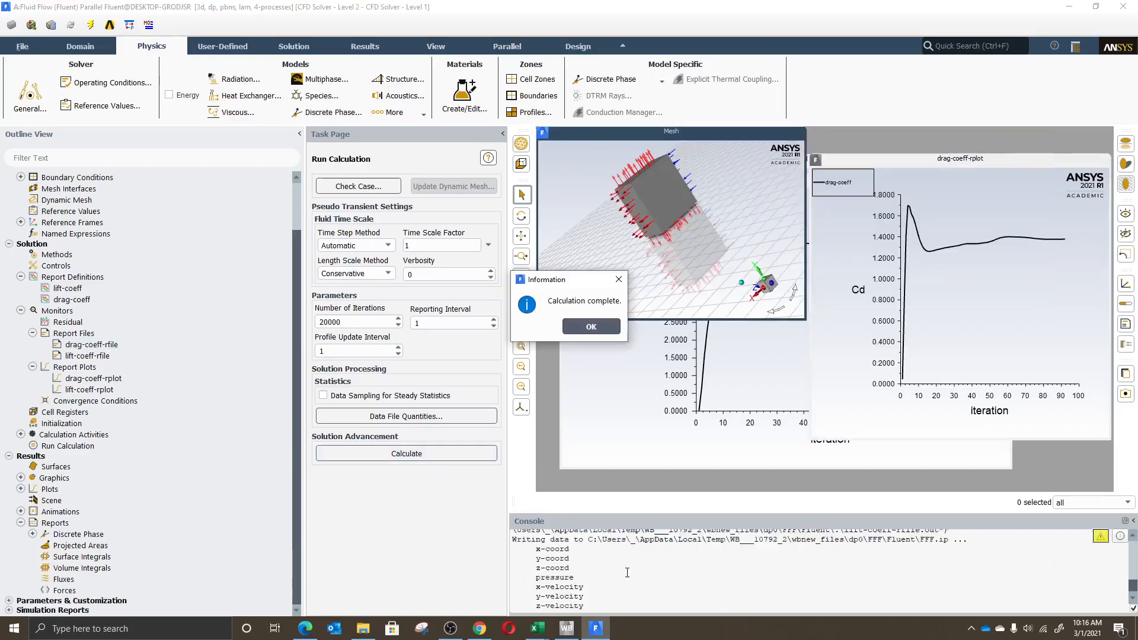
pyautogui.scroll(1, 627, 572)
pyautogui.click(70, 380)
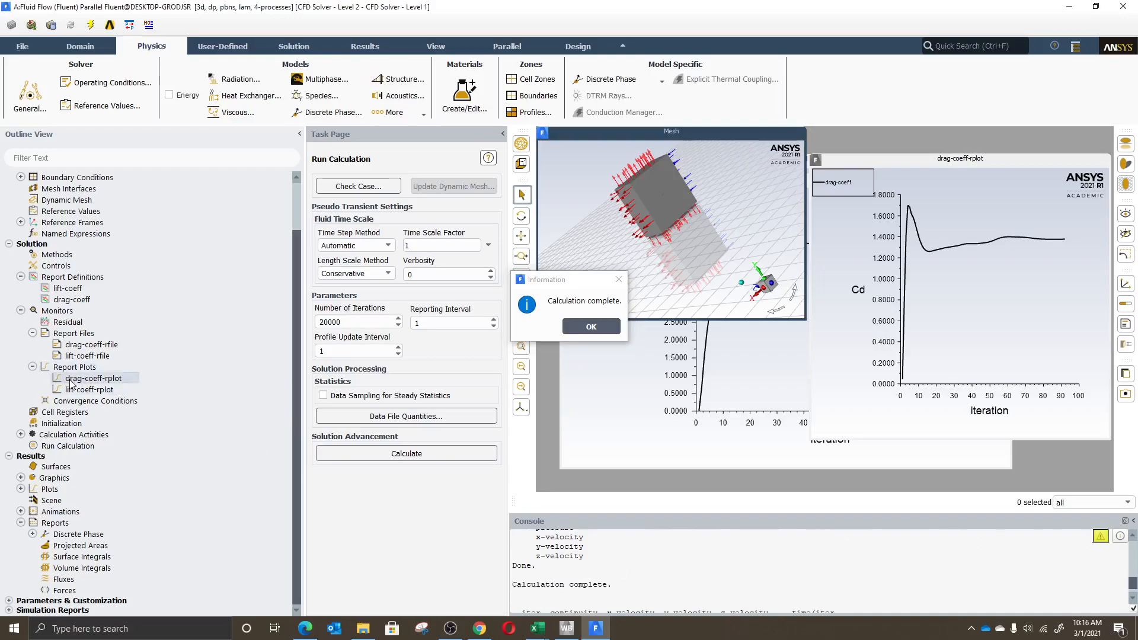
pyautogui.doubleClick(69, 380)
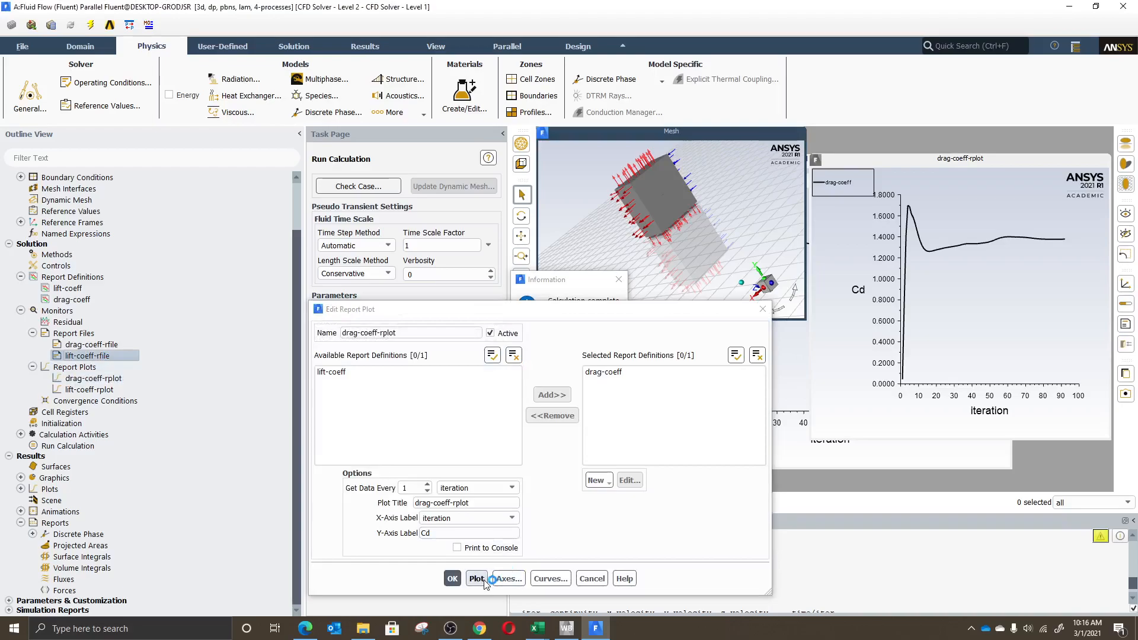
pyautogui.click(452, 578)
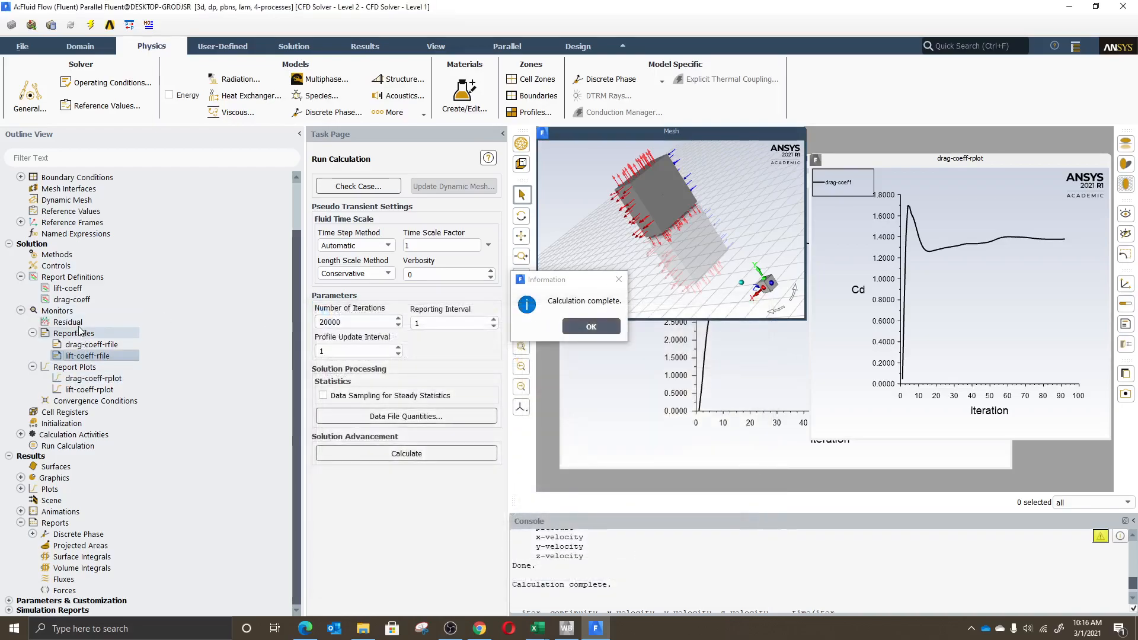
# - Check the drag coefficient report file's settings again and acknowledge the end of the calculation
pyautogui.doubleClick(75, 345)
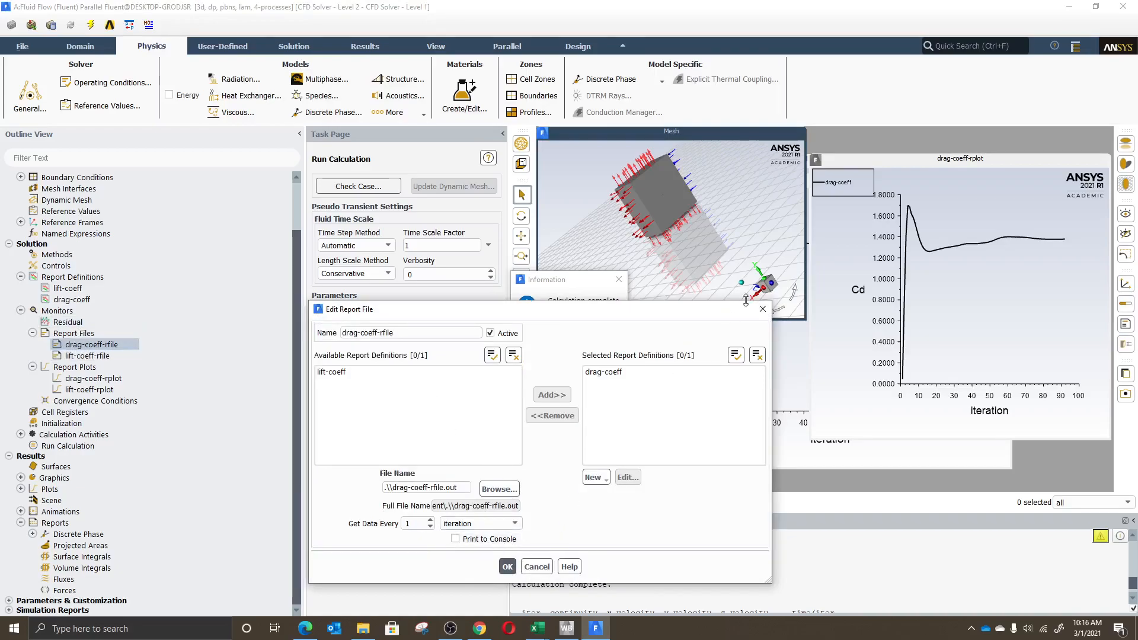
pyautogui.click(763, 309)
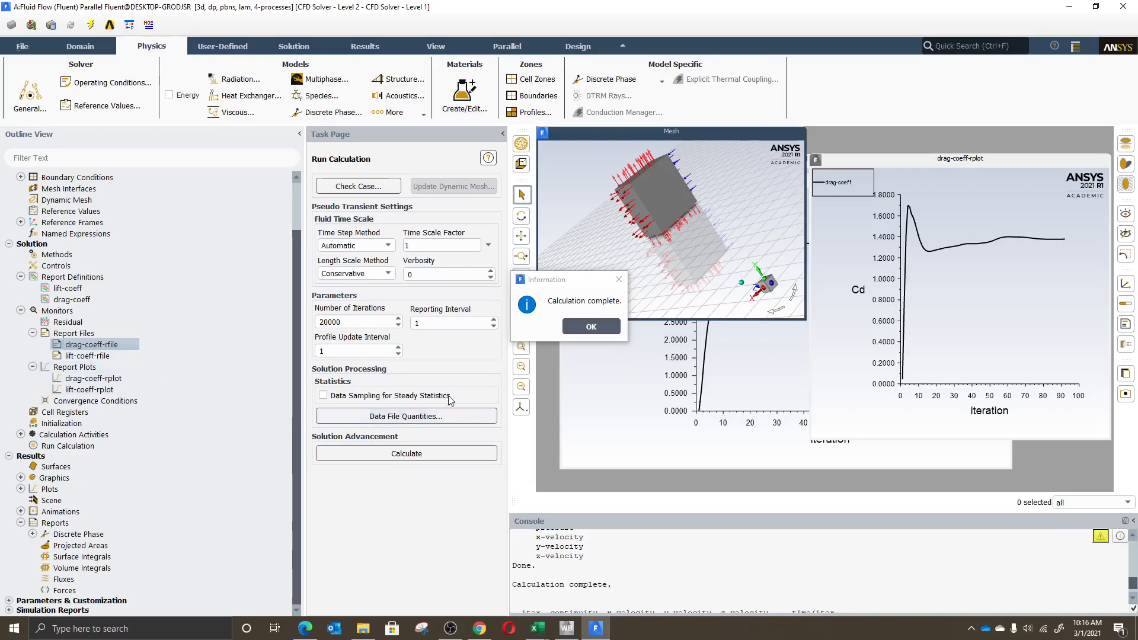
pyautogui.click(593, 323)
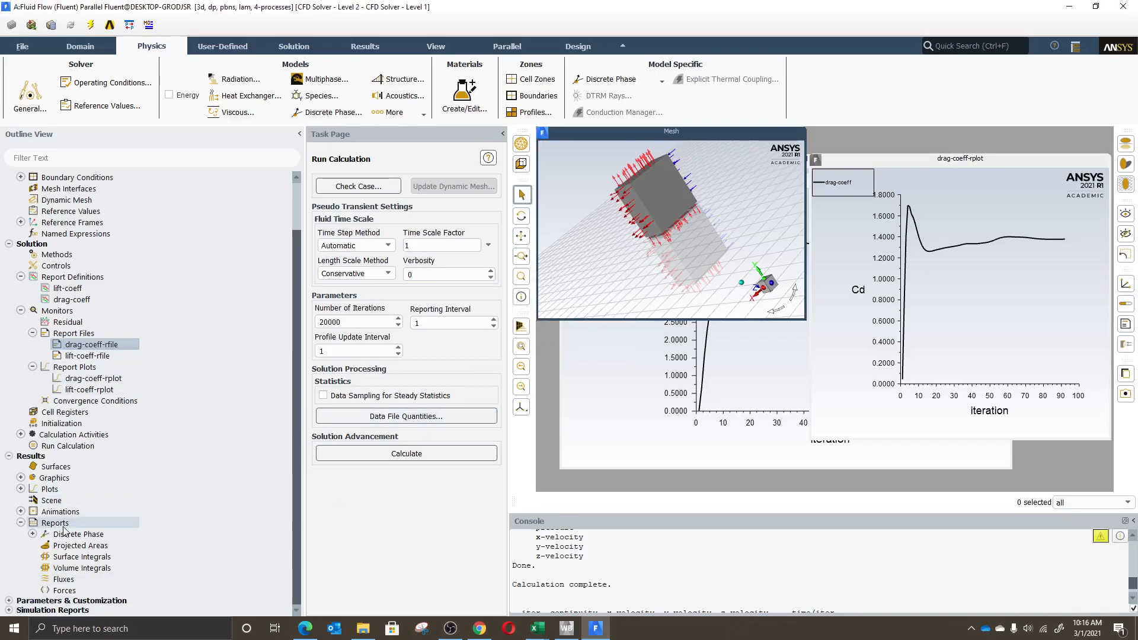
# - Set the wing force report's direction vector to X 0, Y 1, Z 0 and close the report
pyautogui.click(86, 589)
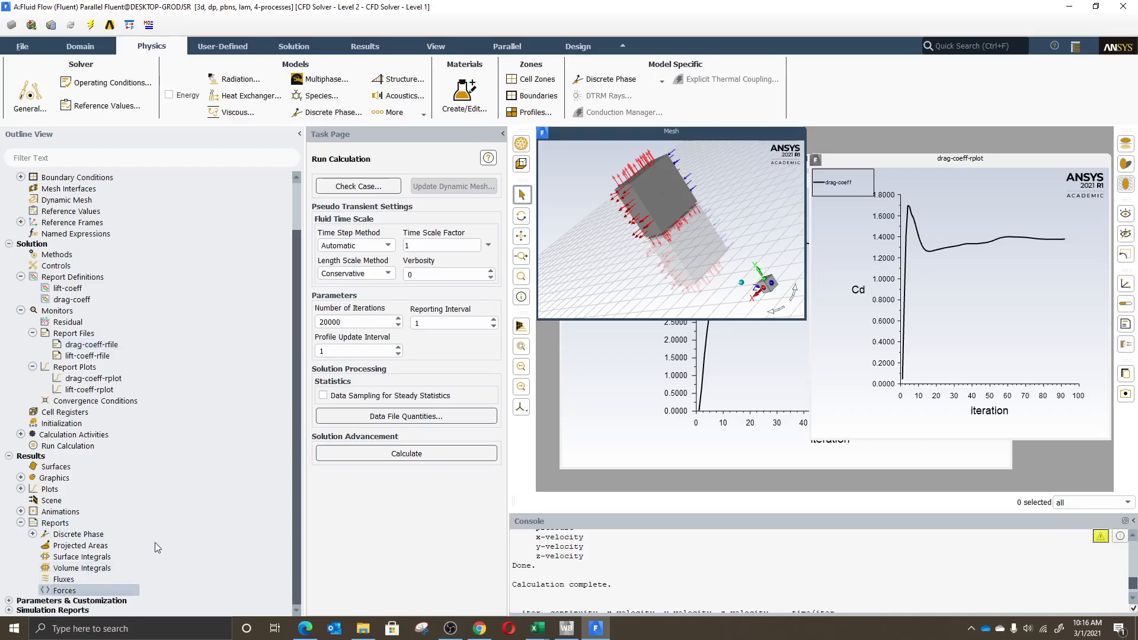
pyautogui.doubleClick(78, 592)
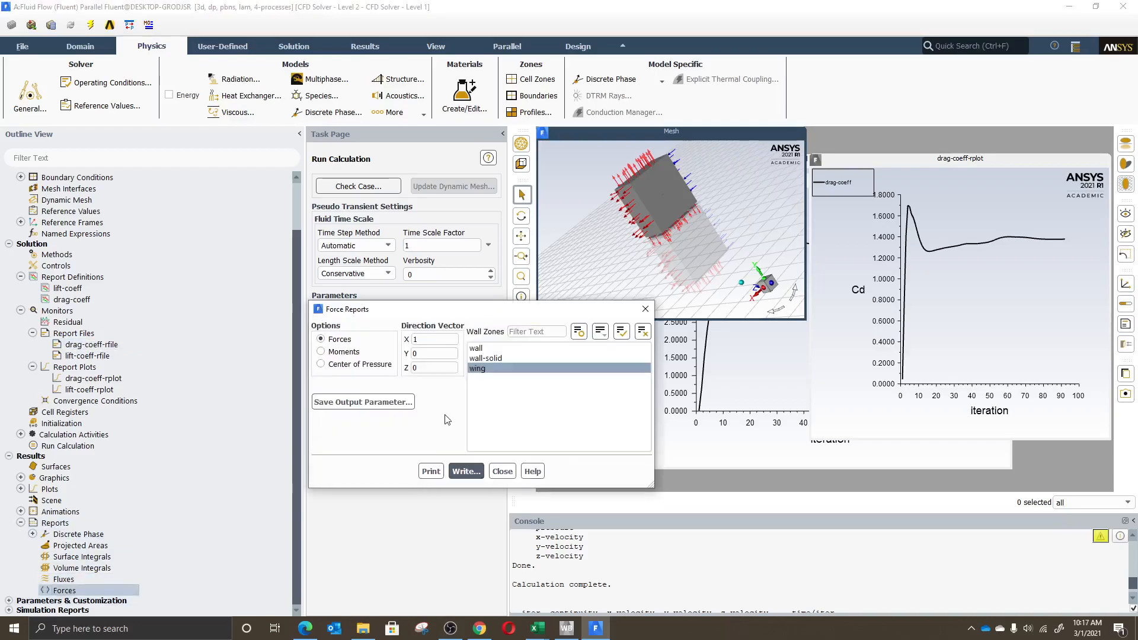
pyautogui.click(439, 354)
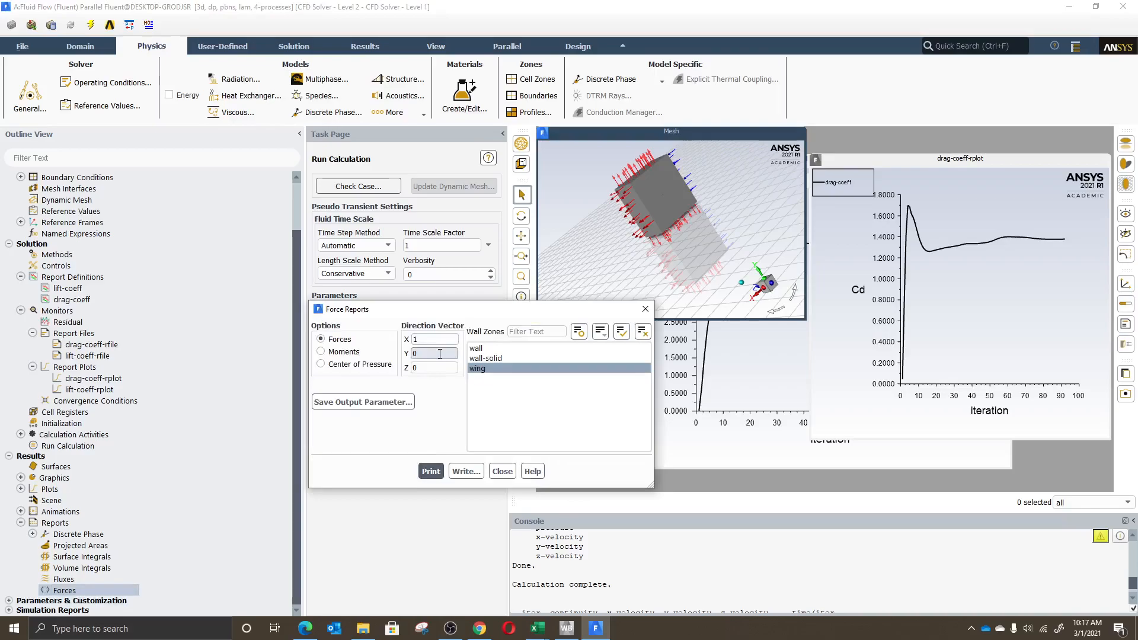
pyautogui.click(437, 365)
pyautogui.doubleClick(437, 354)
pyautogui.doubleClick(438, 341)
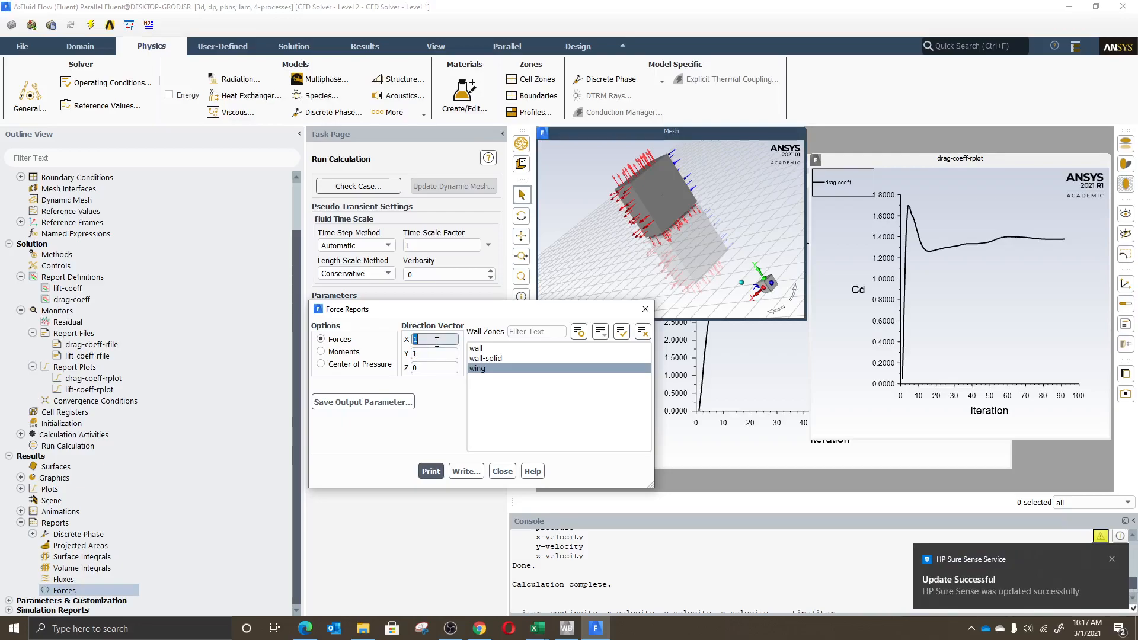
pyautogui.click(1109, 560)
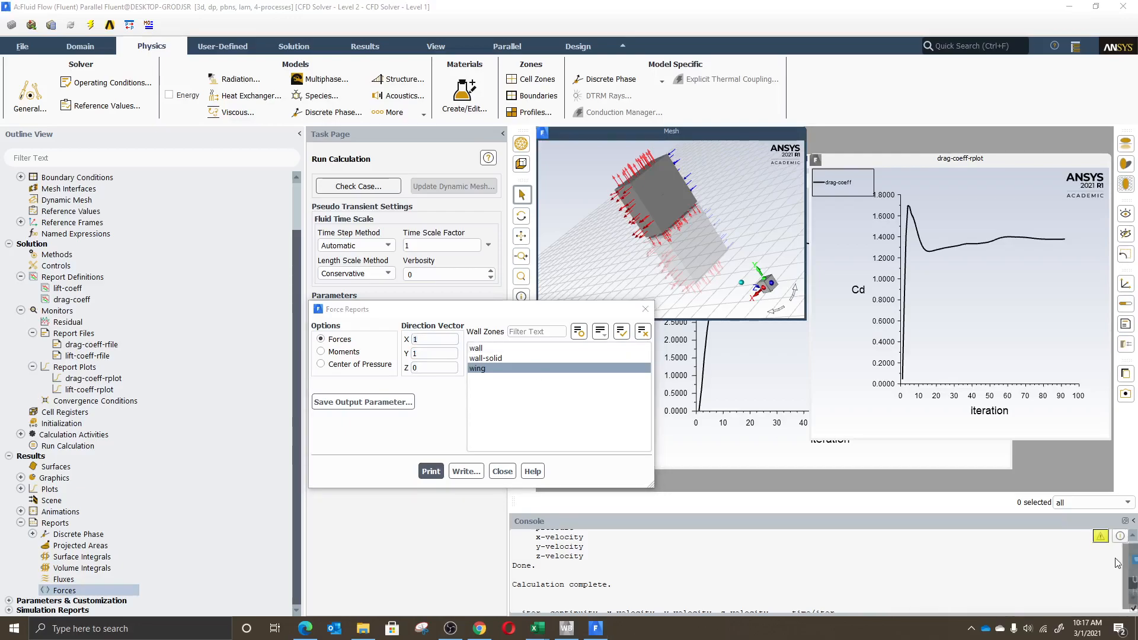
pyautogui.doubleClick(451, 340)
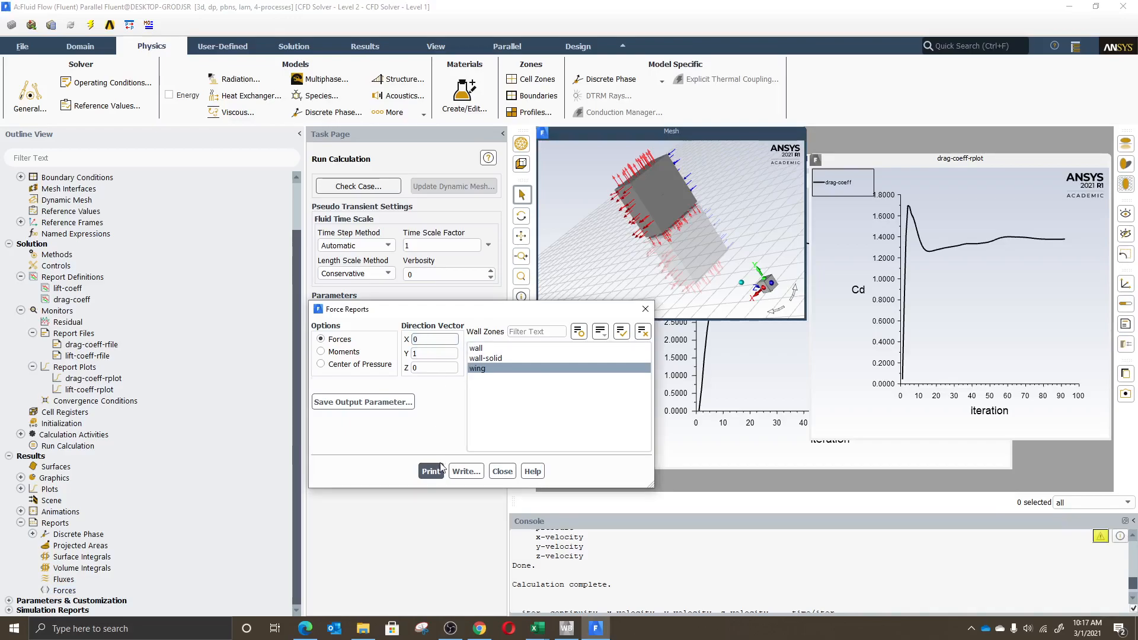
pyautogui.click(645, 309)
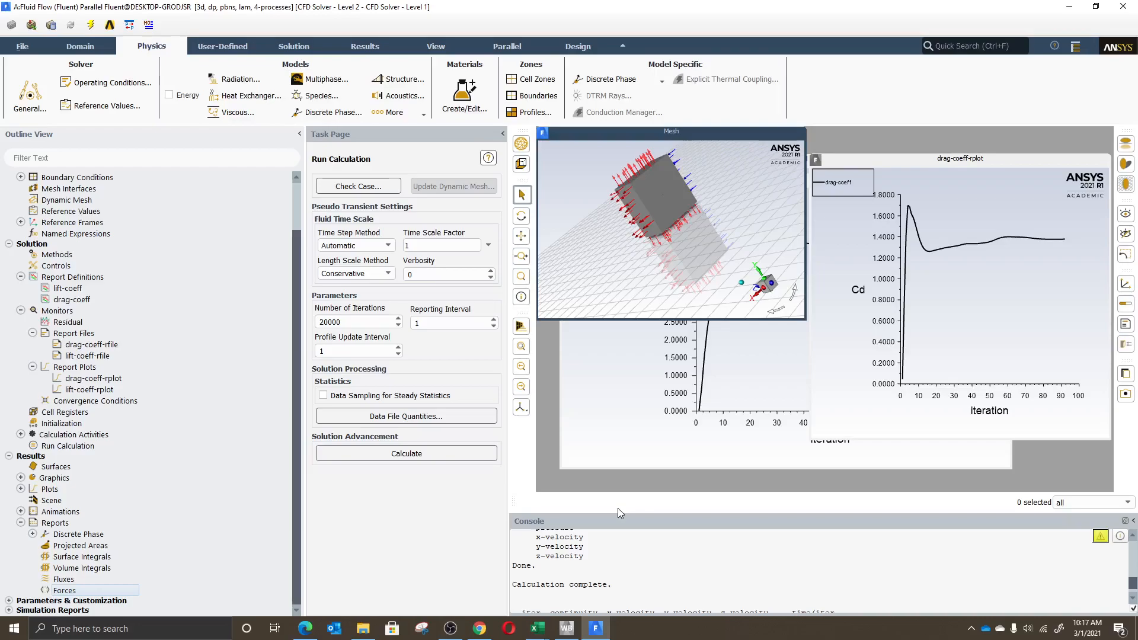
# - Bring the lift coefficient plot to the front and narrow it so it sits beside the drag coefficient plot
pyautogui.click(932, 160)
pyautogui.click(775, 140)
pyautogui.click(655, 344)
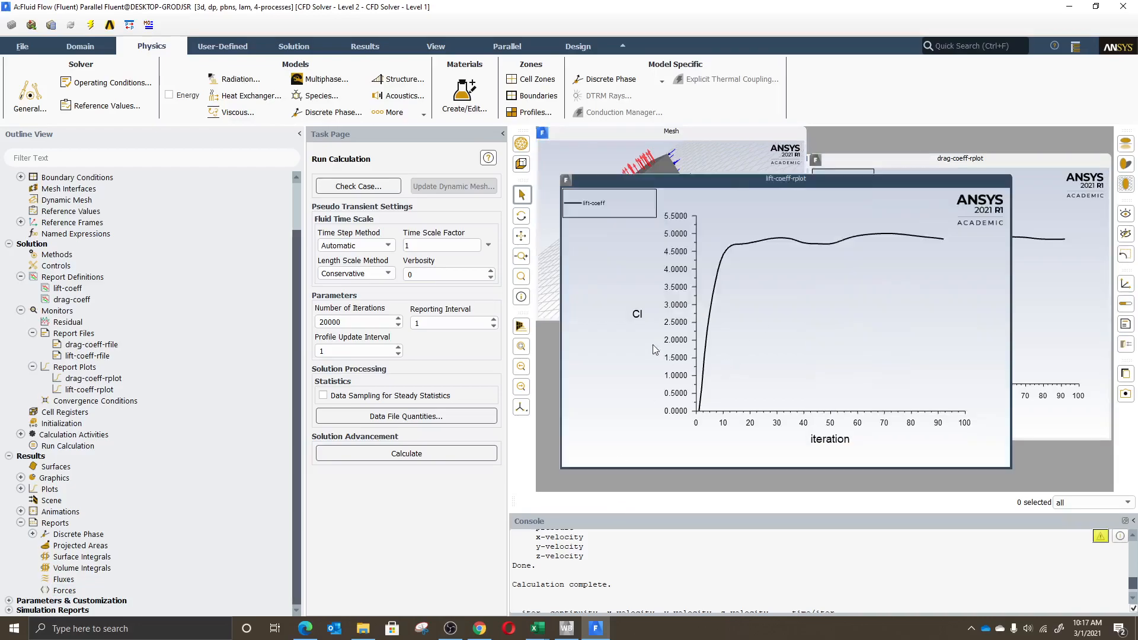
pyautogui.moveTo(1011, 175); pyautogui.dragTo(810, 160)
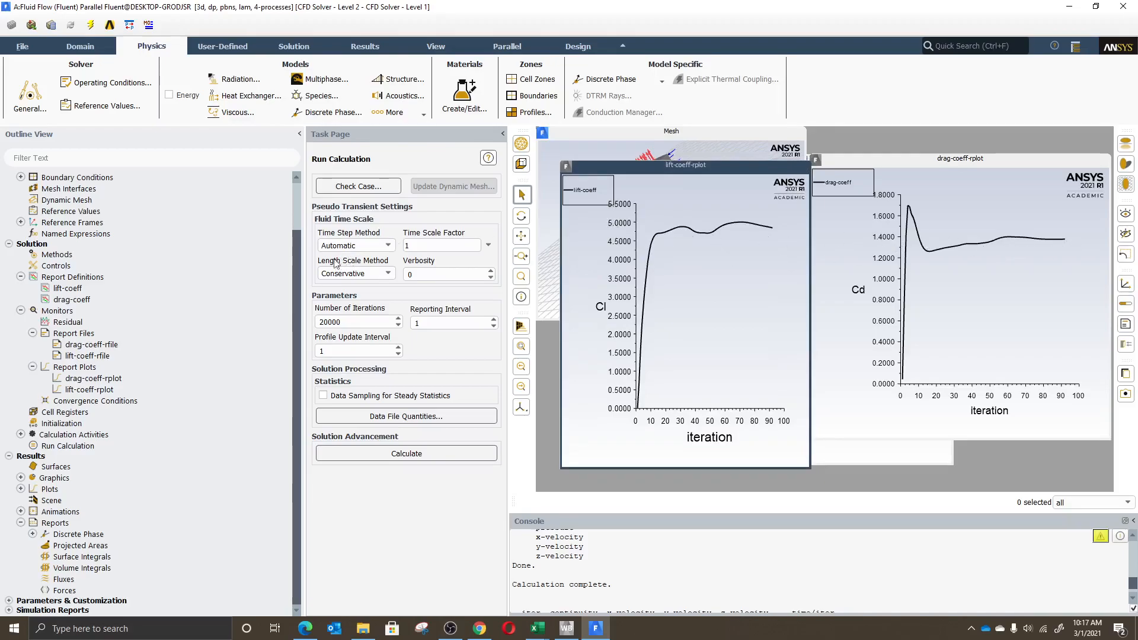
# - Change the viscous model from laminar to Inviscid and confirm the setting
pyautogui.scroll(2, 297, 235)
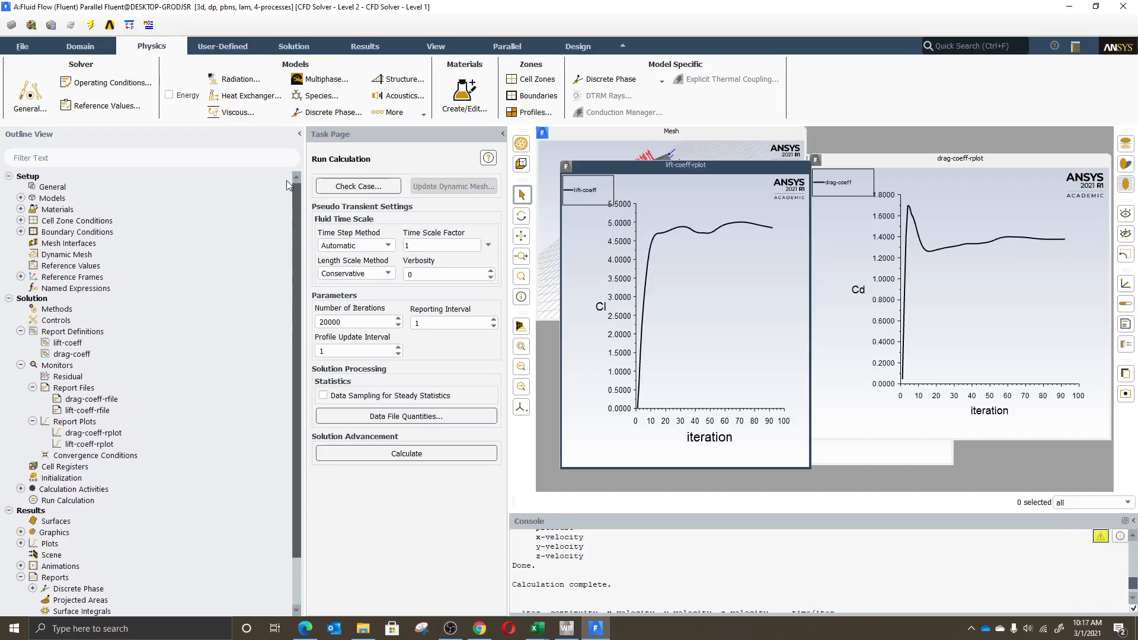
pyautogui.click(21, 198)
pyautogui.doubleClick(83, 231)
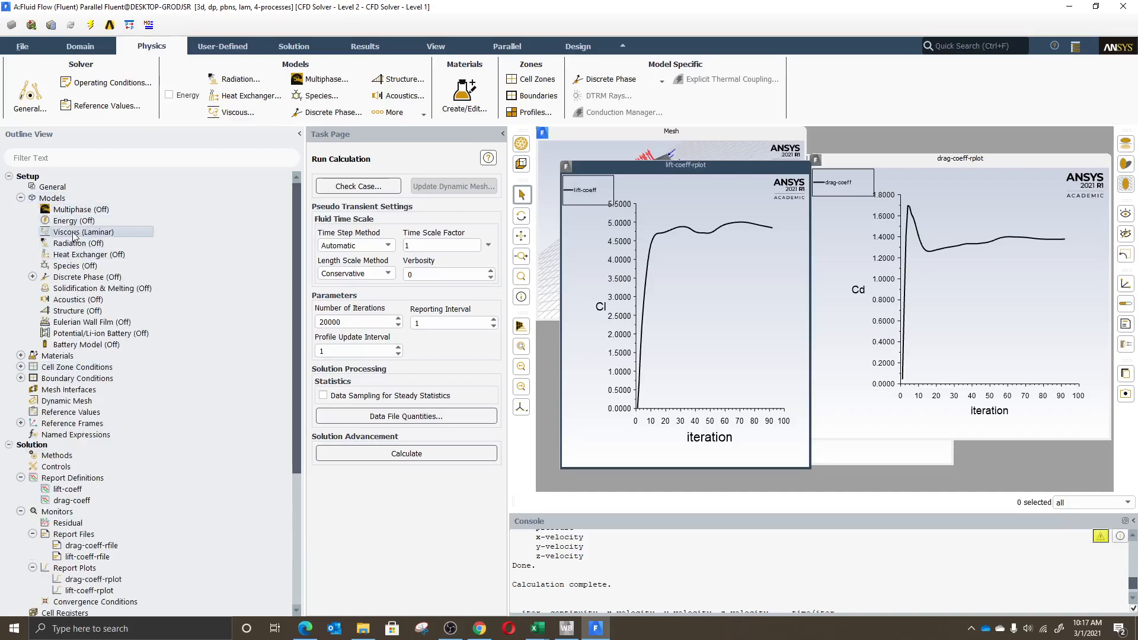
pyautogui.click(437, 138)
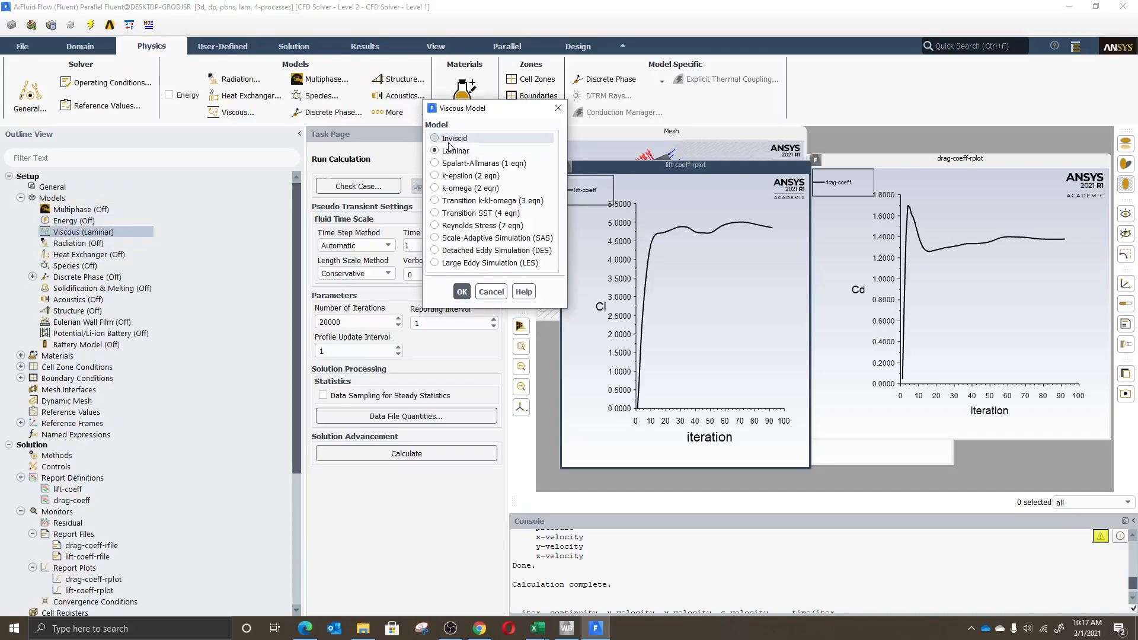
pyautogui.click(463, 292)
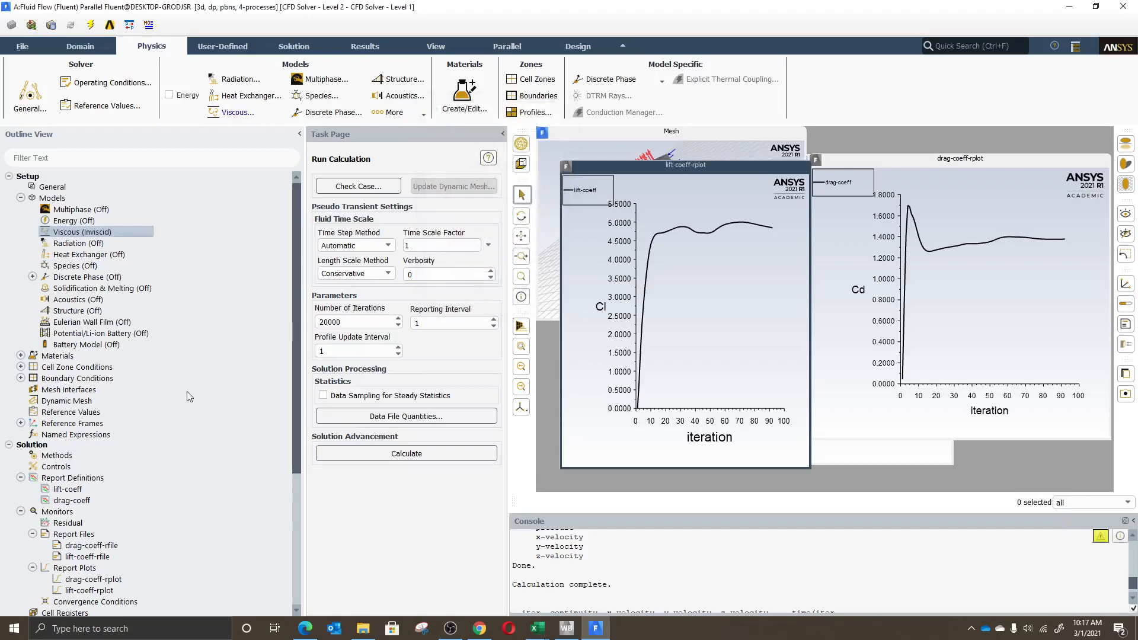
# - Reinitialize the solution with Standard Initialization, discarding the unsaved data of the previous run
pyautogui.scroll(-6, 152, 402)
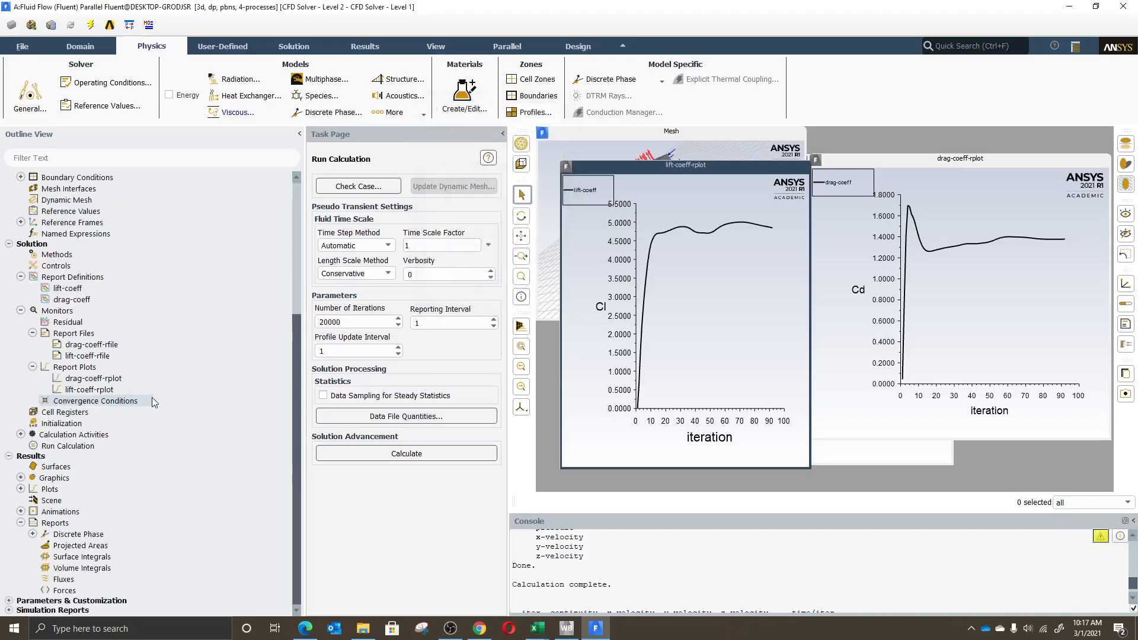
pyautogui.click(20, 523)
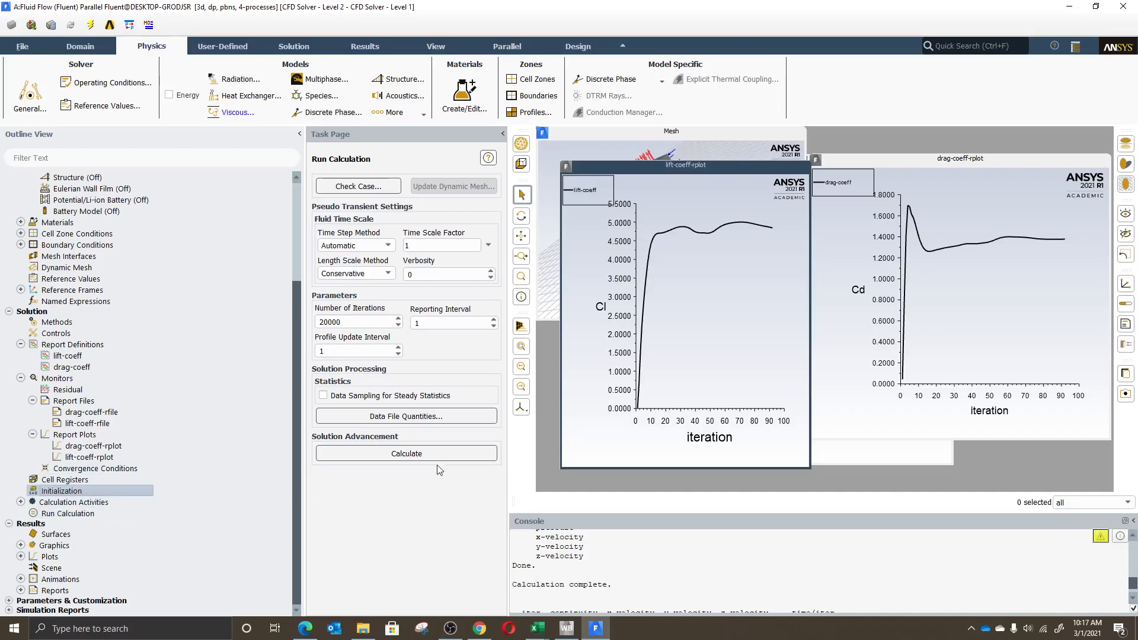
pyautogui.click(408, 454)
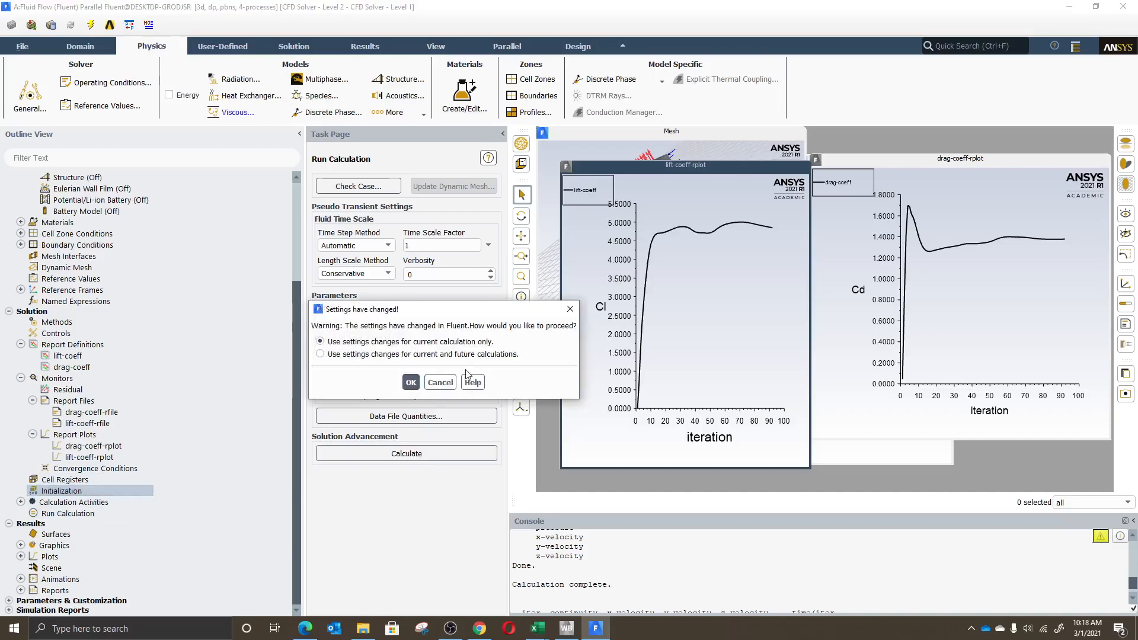
pyautogui.click(442, 382)
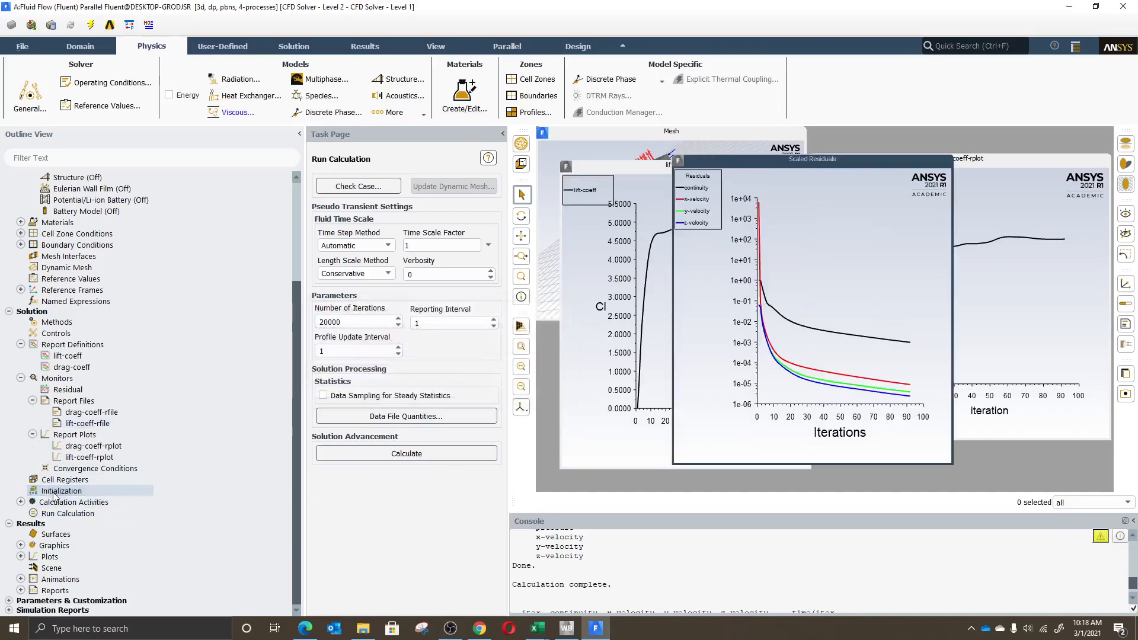
pyautogui.doubleClick(72, 492)
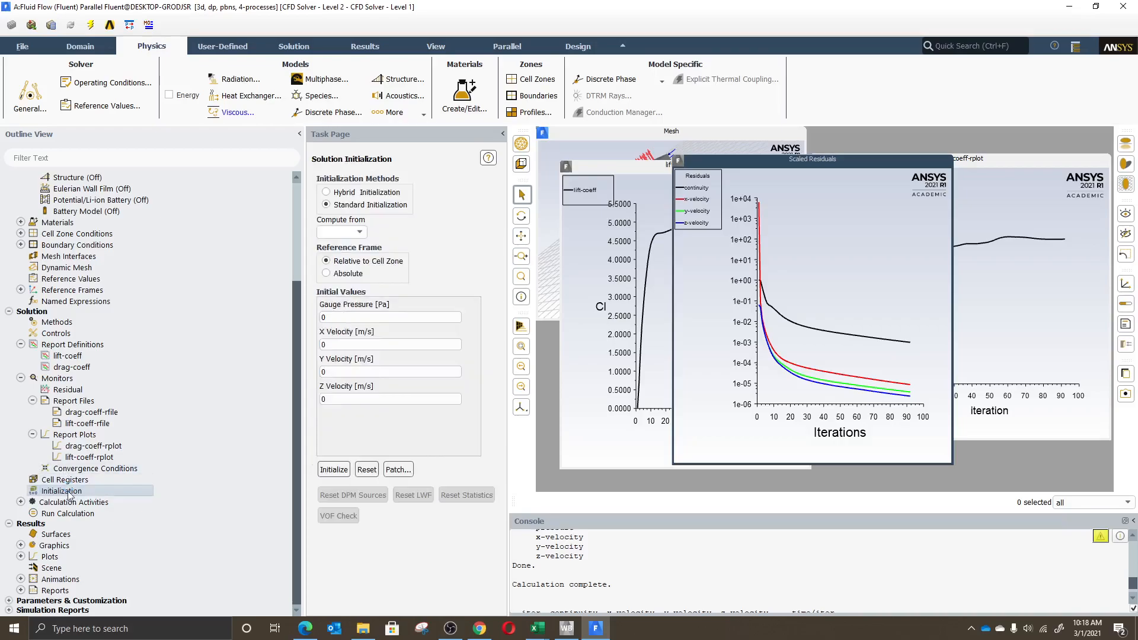
pyautogui.click(333, 469)
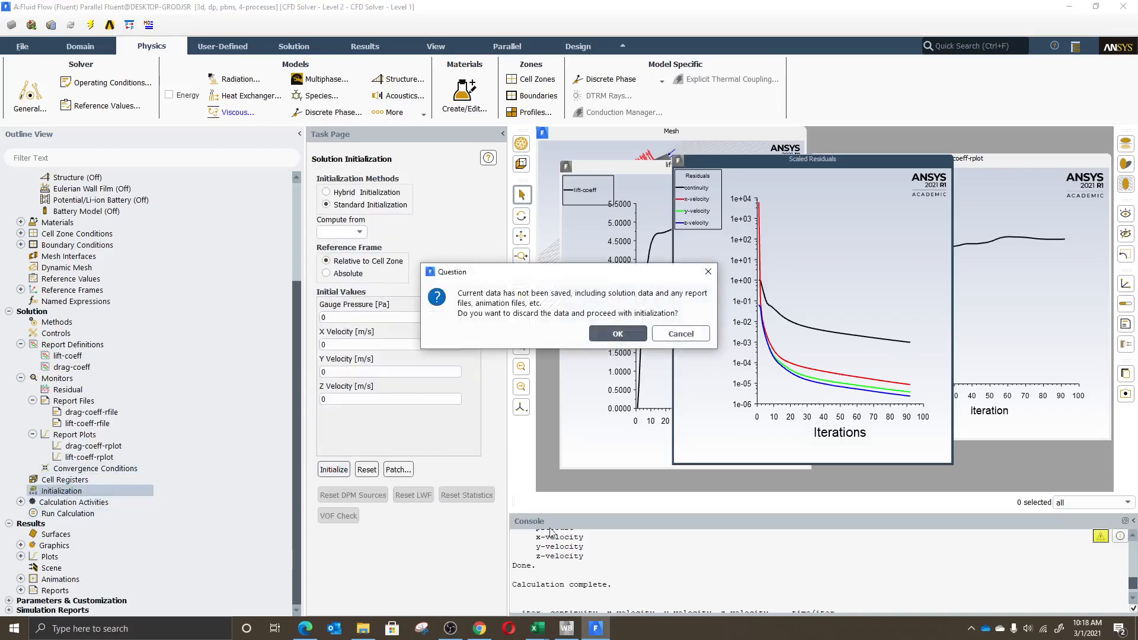
pyautogui.click(617, 332)
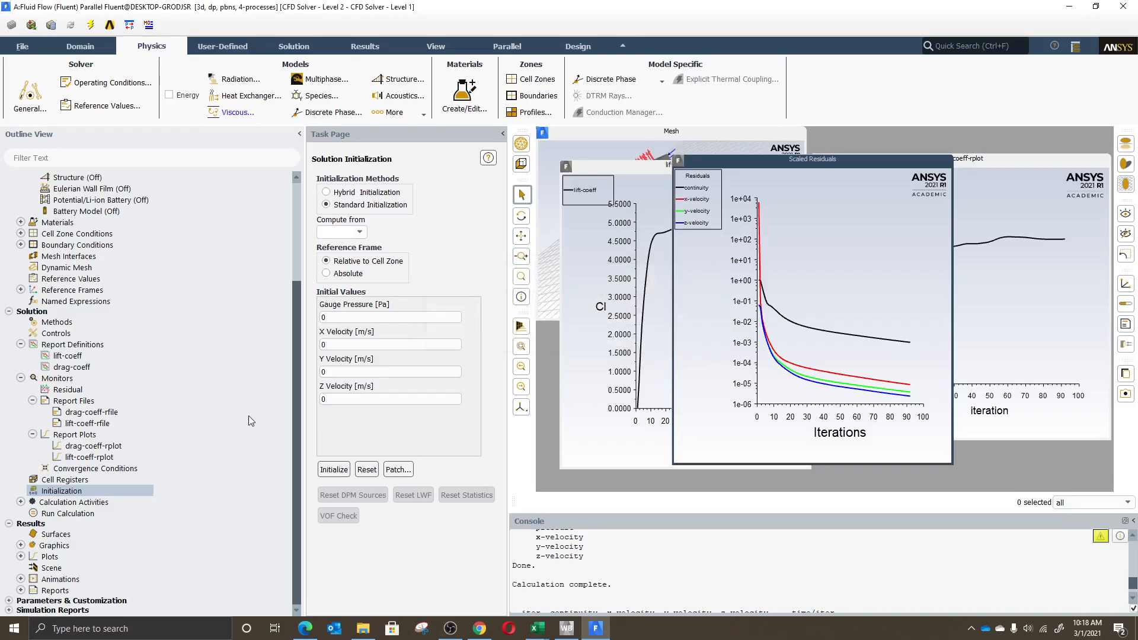
# - Run the inviscid calculation, bring up the drag and lift coefficient plots while it solves, and acknowledge its completion
pyautogui.click(101, 514)
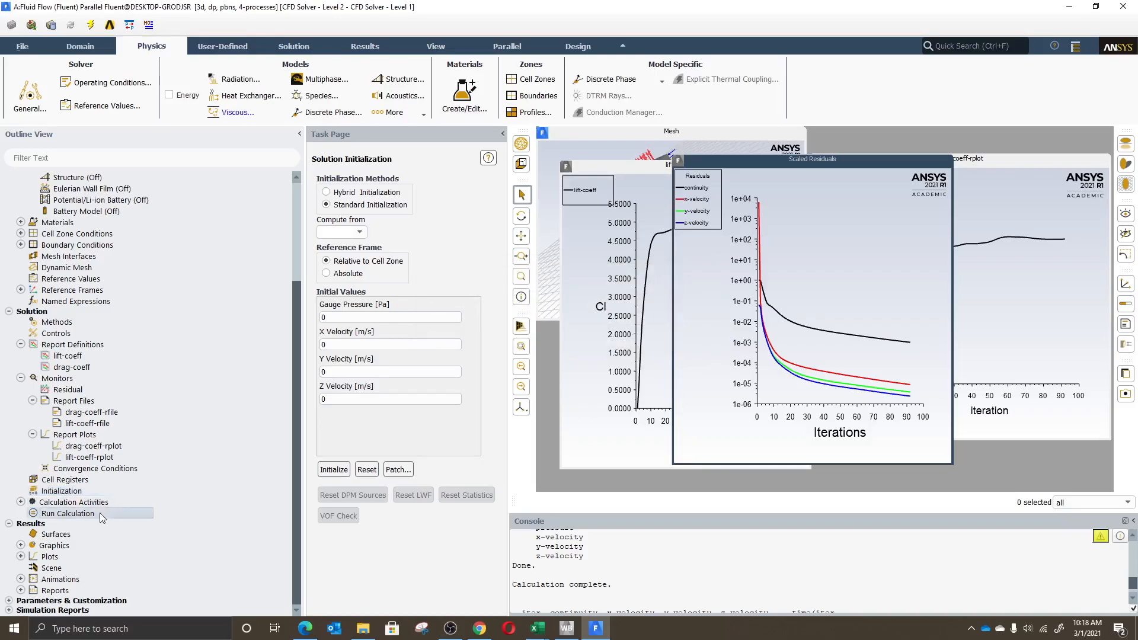
pyautogui.doubleClick(102, 516)
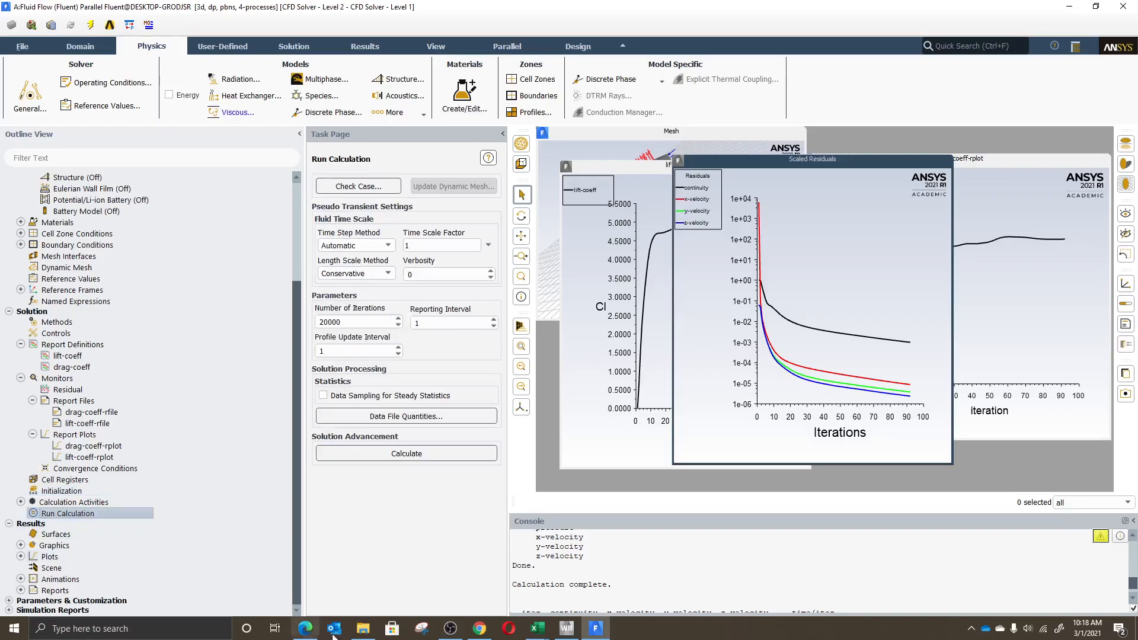
pyautogui.click(361, 453)
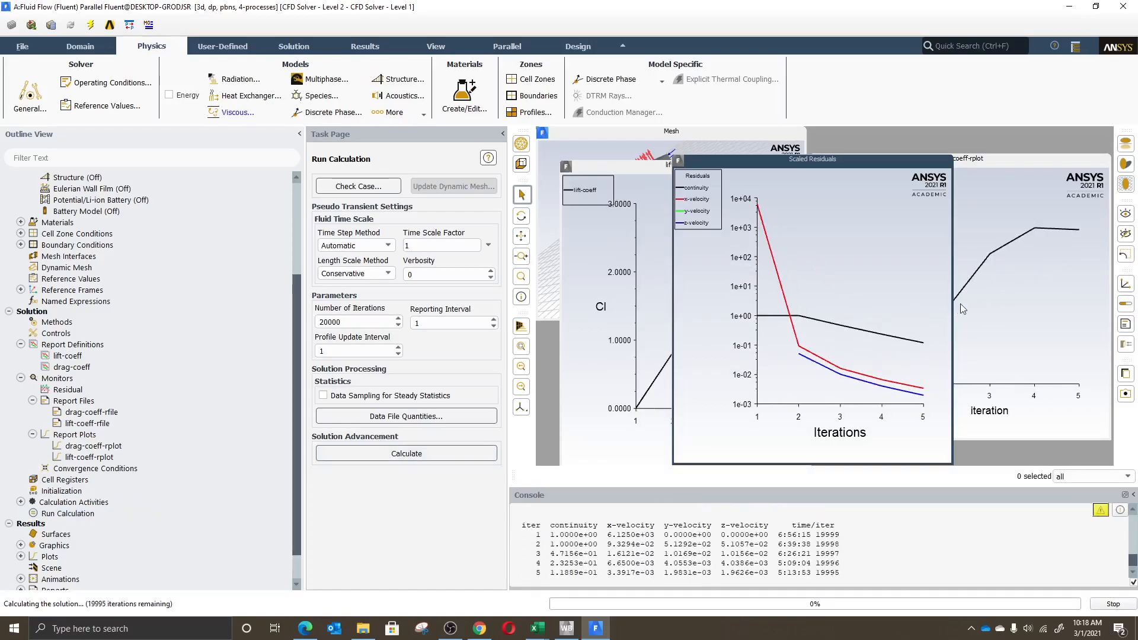
pyautogui.click(1035, 158)
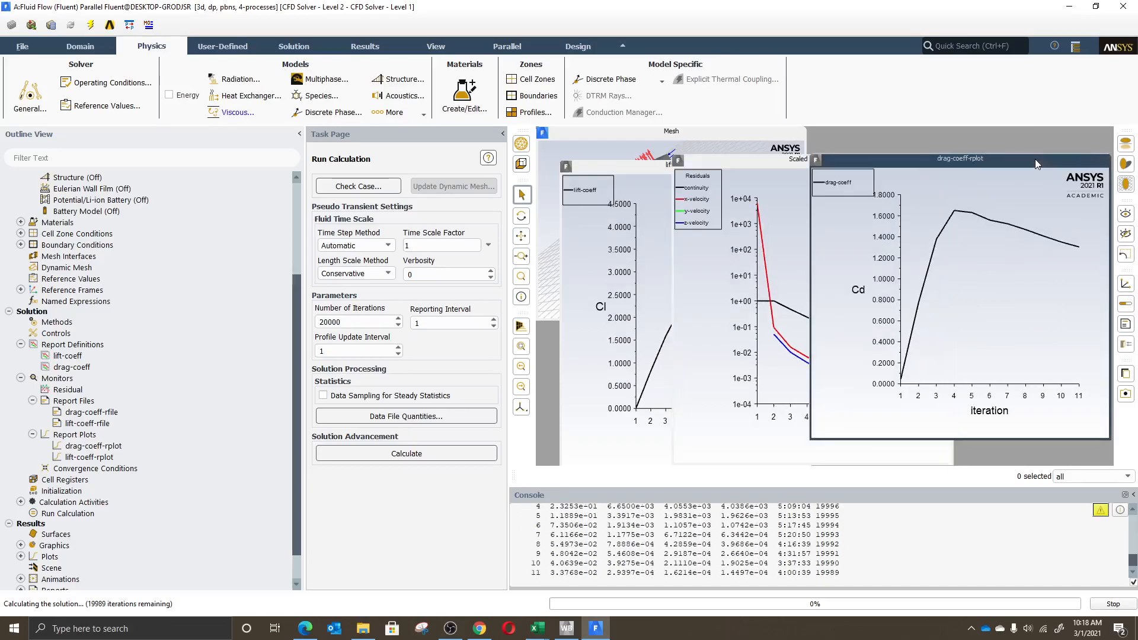
pyautogui.click(634, 164)
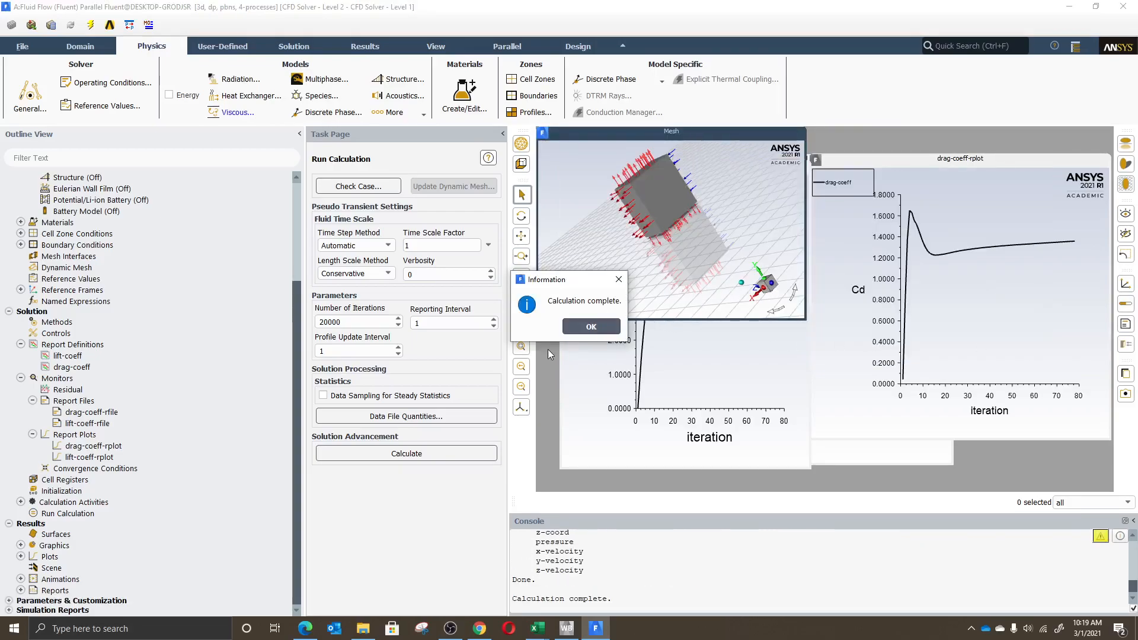
pyautogui.click(588, 326)
# - Arrange the lift coefficient plot below the mesh view and the drag coefficient plot beside it, resizing the lift plot to show it fully
pyautogui.click(585, 433)
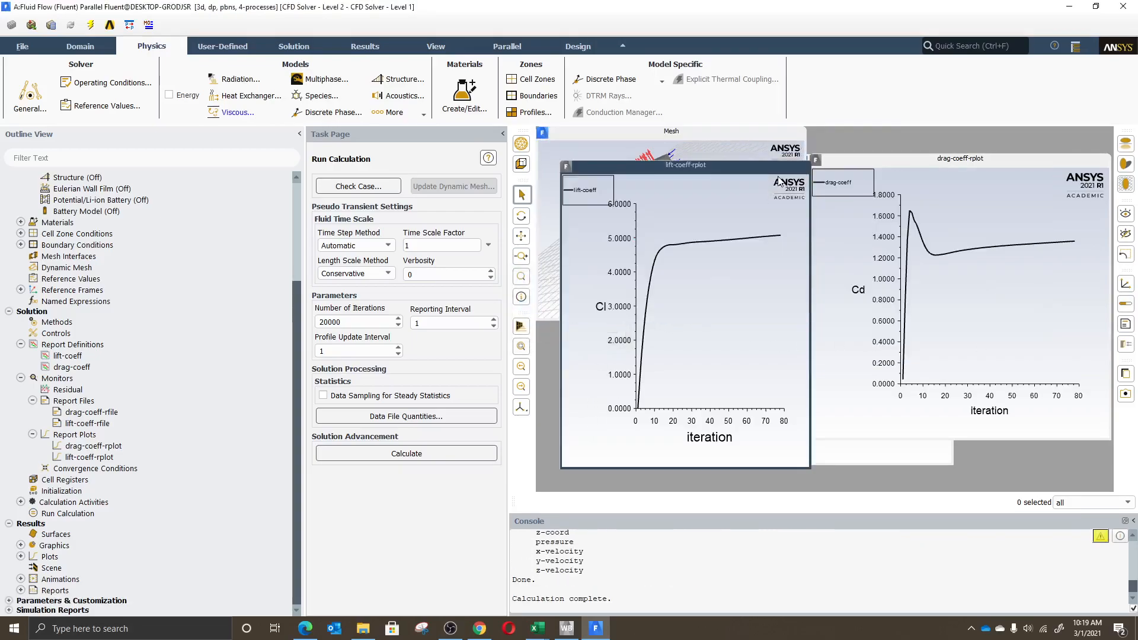
pyautogui.moveTo(760, 169); pyautogui.dragTo(761, 261)
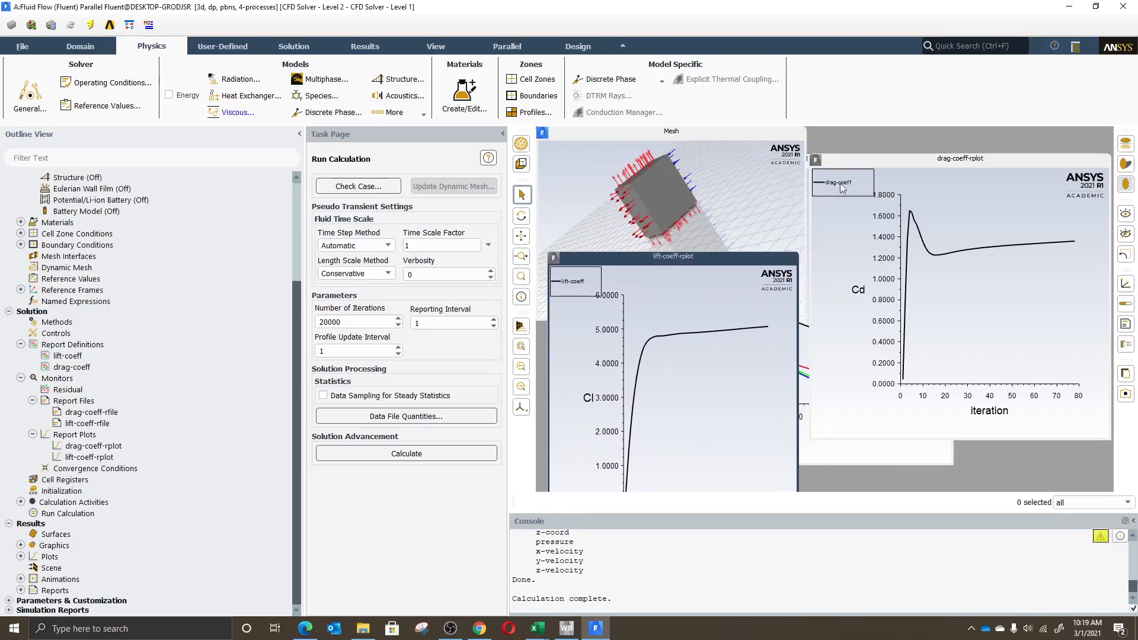
pyautogui.click(888, 161)
pyautogui.moveTo(888, 164); pyautogui.dragTo(890, 137)
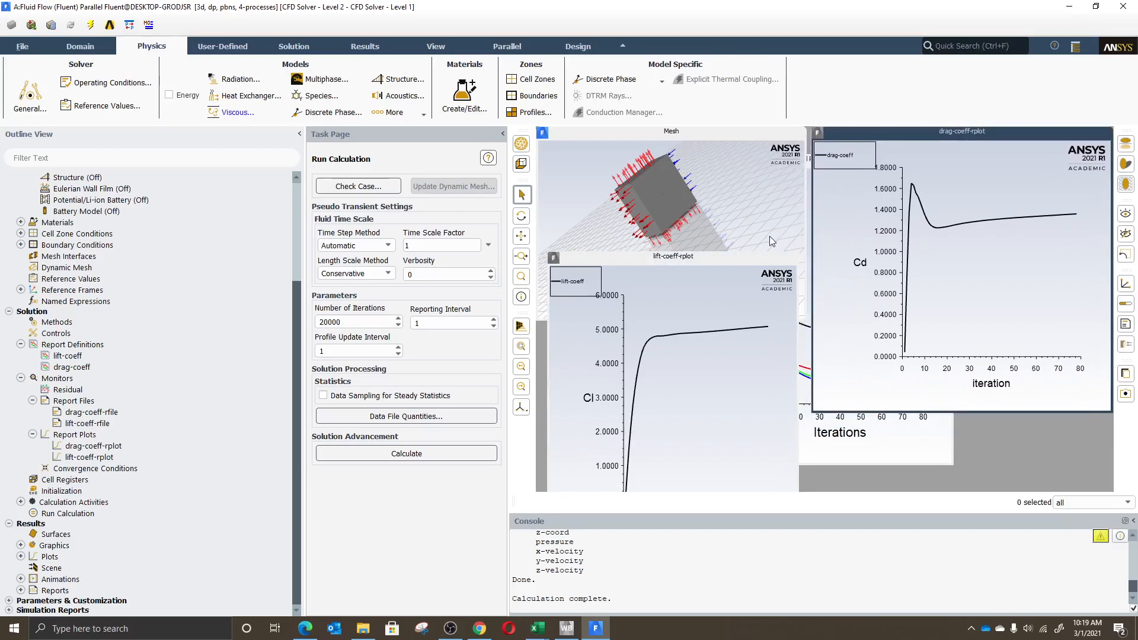
pyautogui.click(742, 255)
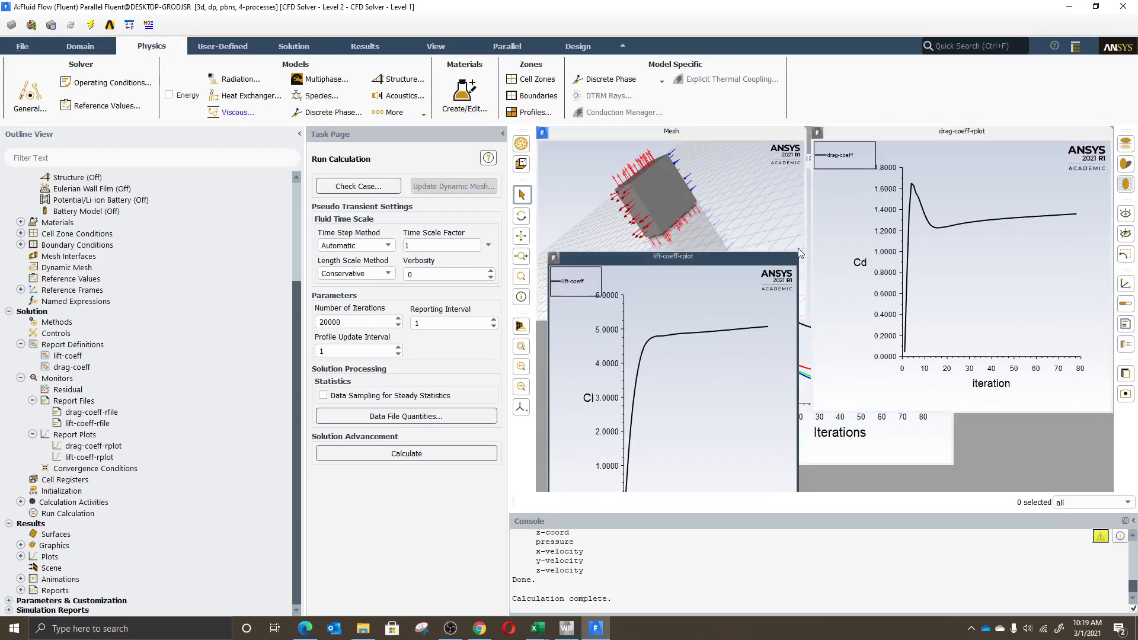
pyautogui.moveTo(798, 253)
pyautogui.mouseDown()
pyautogui.moveTo(665, 401)
pyautogui.moveTo(731, 350)
pyautogui.moveTo(808, 315)
pyautogui.moveTo(791, 254)
pyautogui.mouseUp()
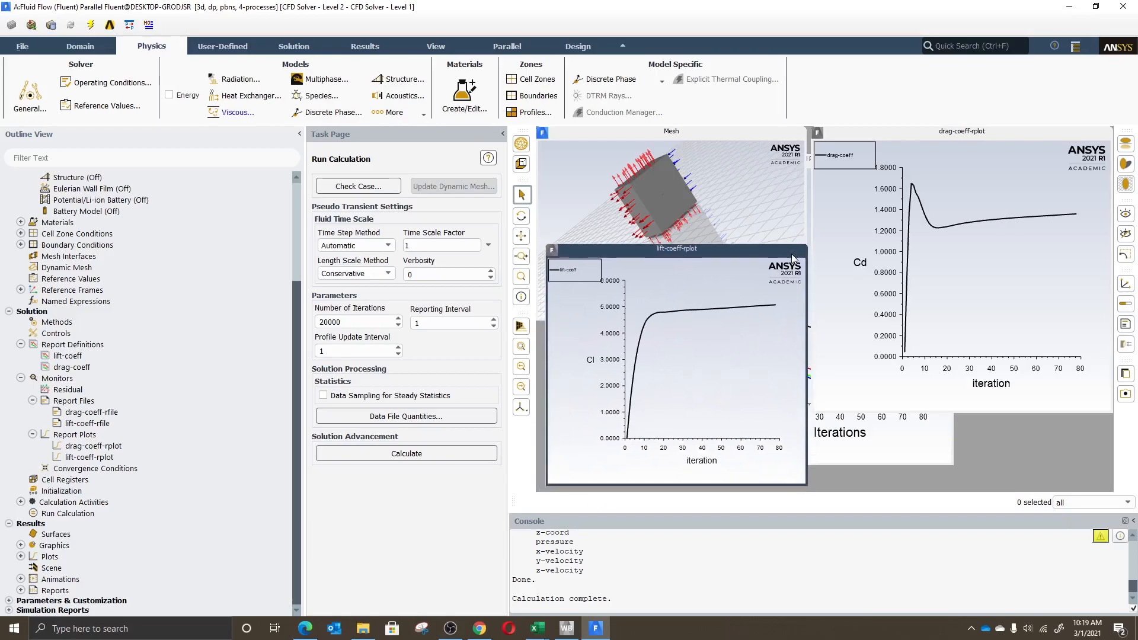